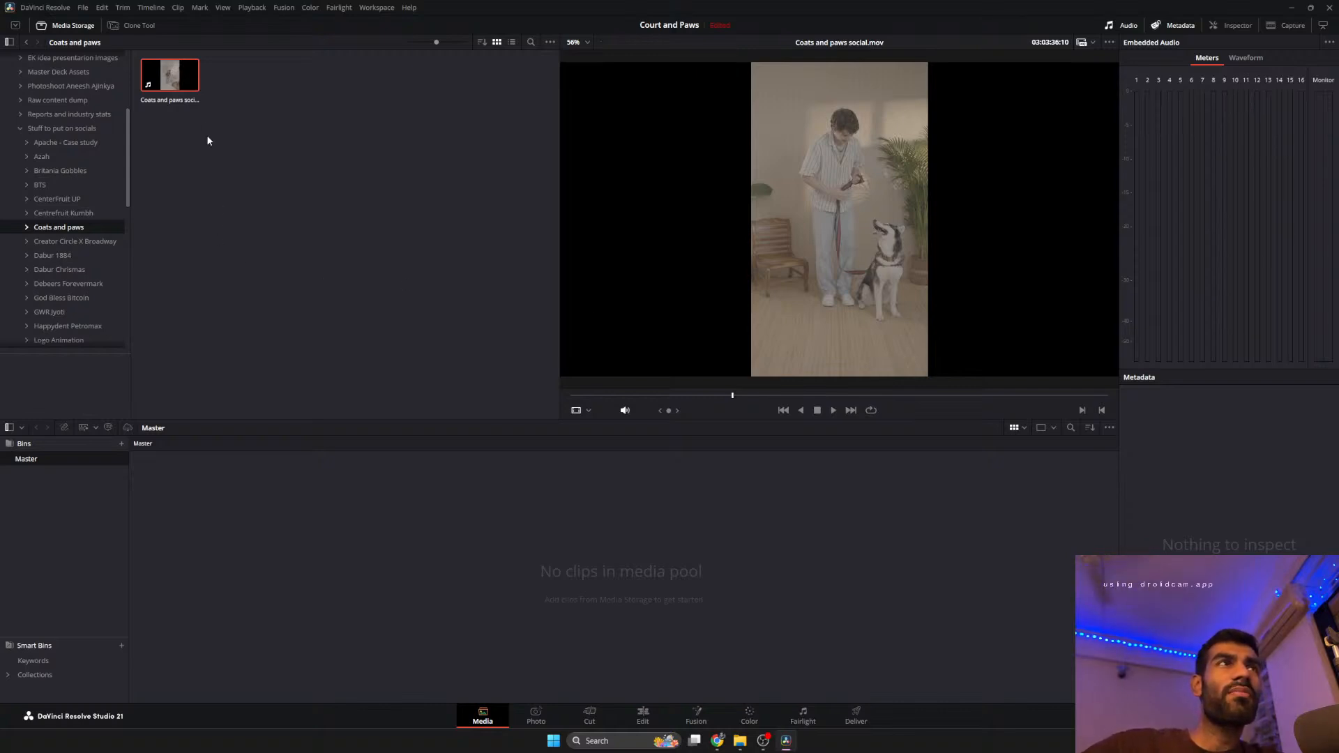
Preview the opening of Coats and paws social.mov and run automatic scene cut detection on it.
left_click(161, 79)
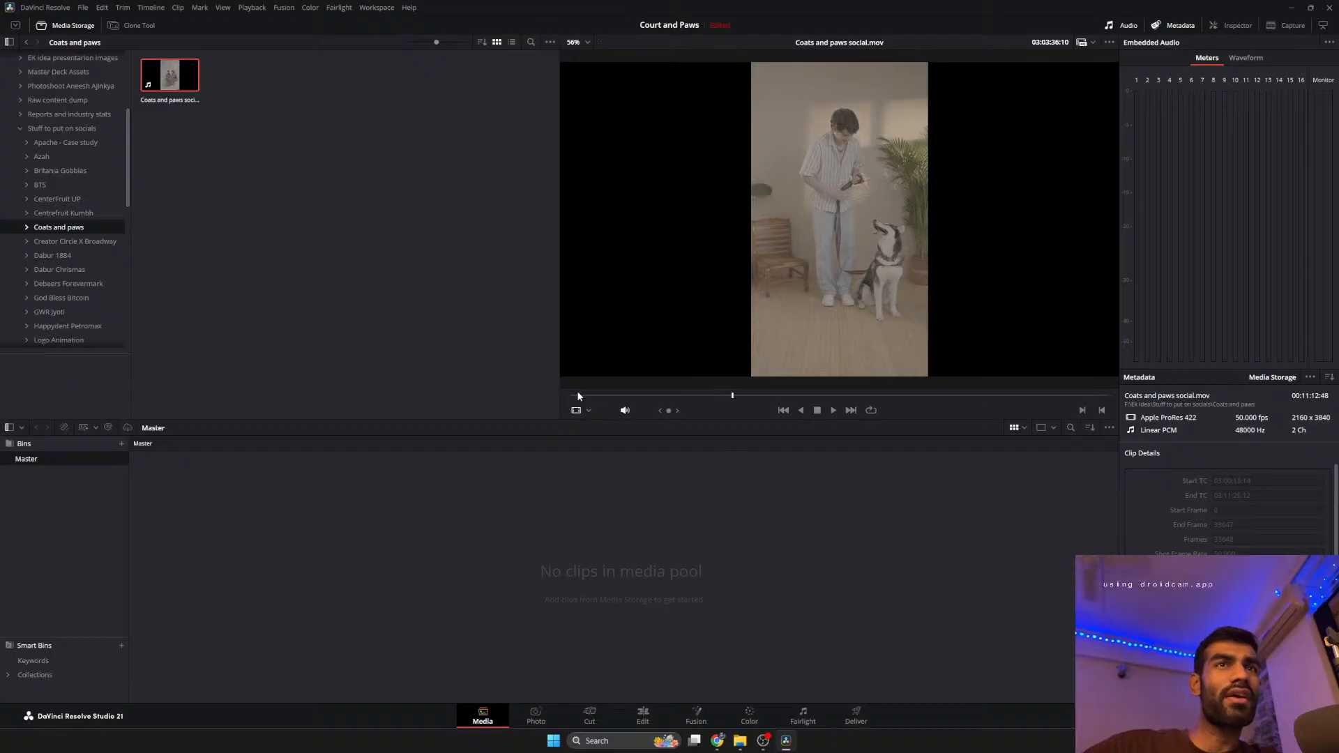
mouse_move(571, 395)
left_mouse_down()
mouse_move(1090, 373)
mouse_move(567, 402)
left_mouse_up()
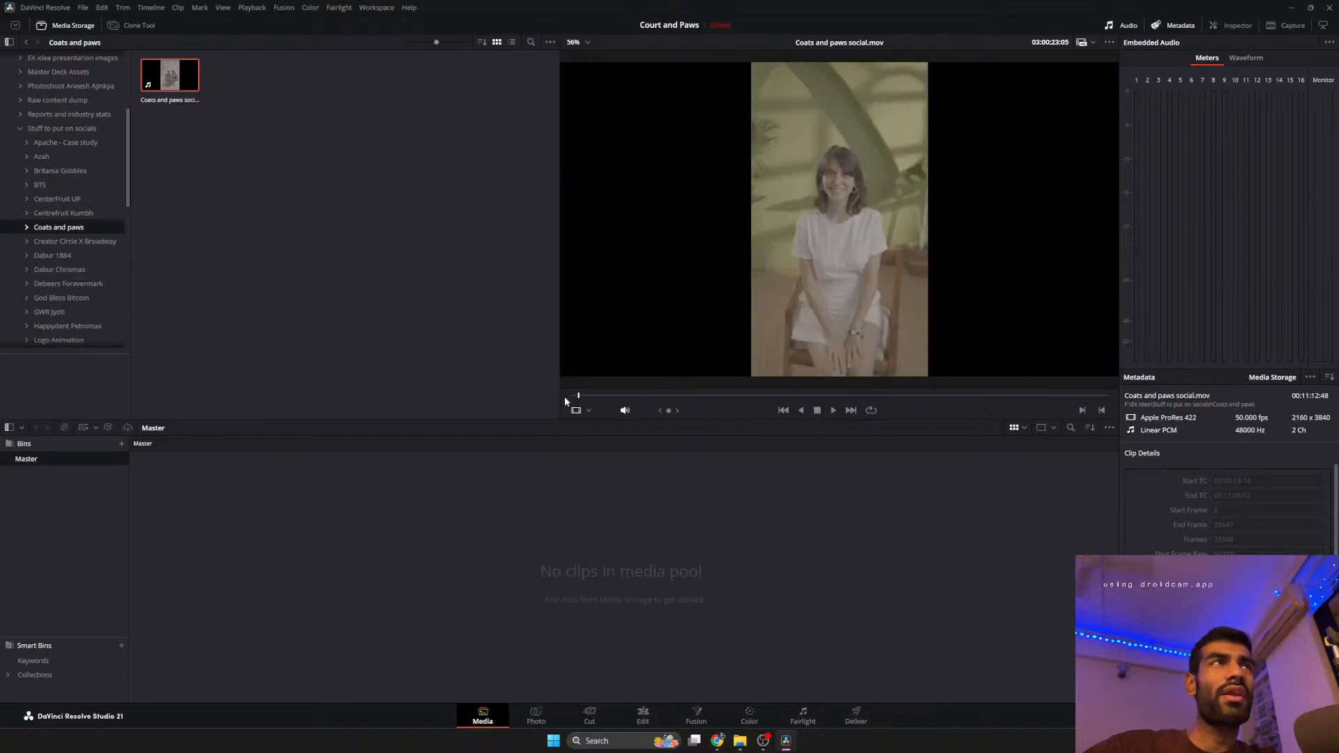
right_click(175, 84)
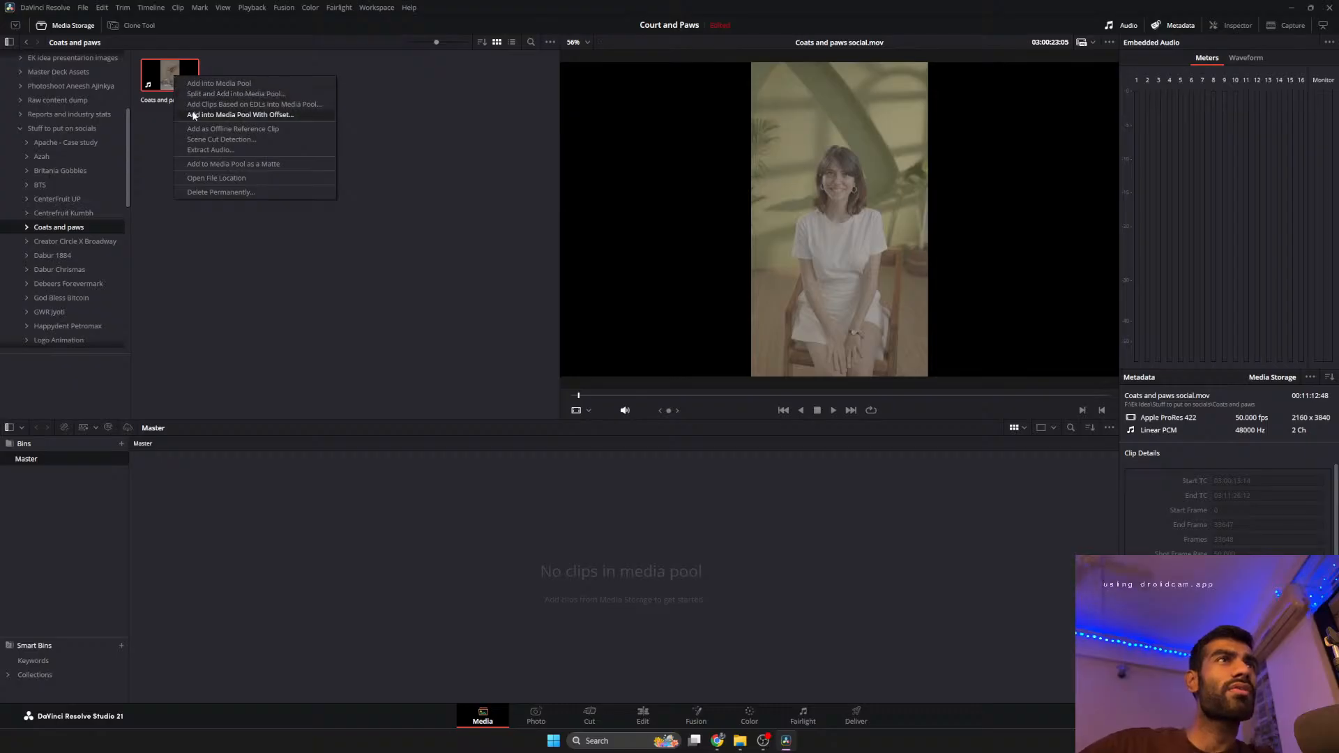
left_click(227, 138)
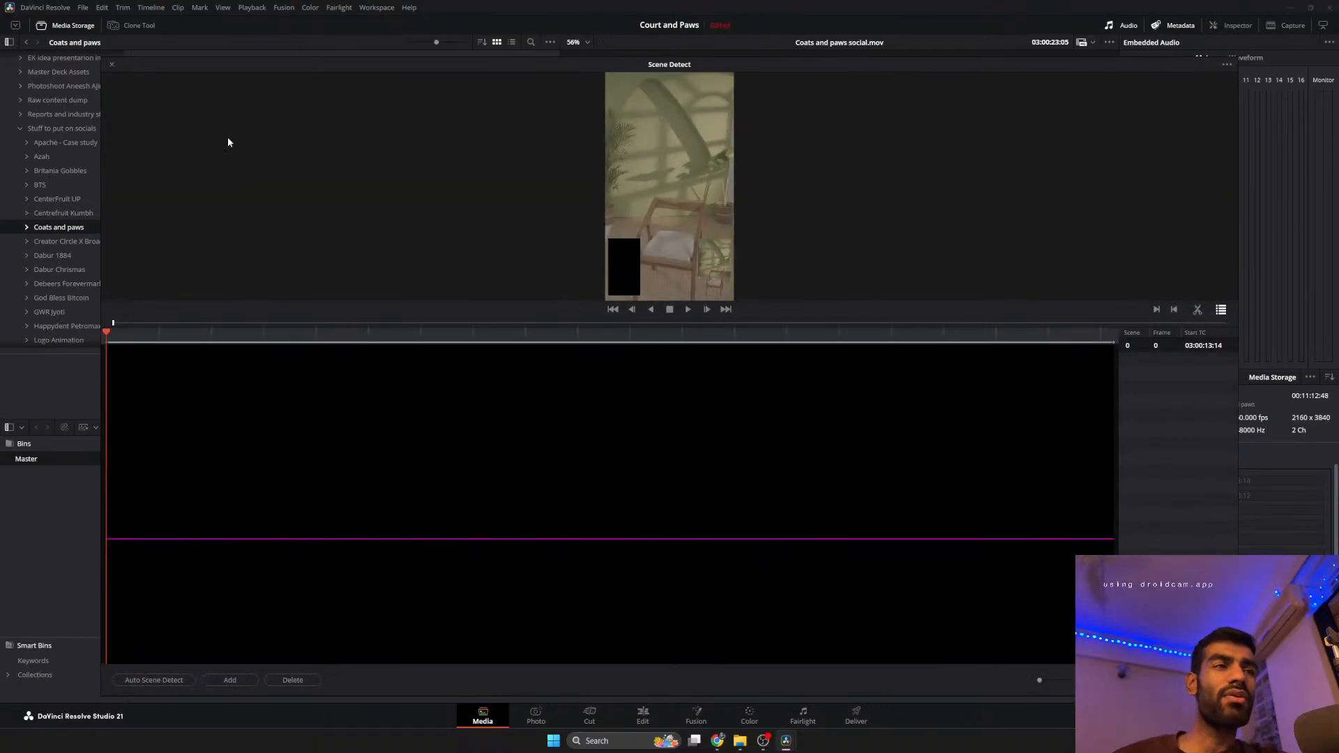
left_click(141, 681)
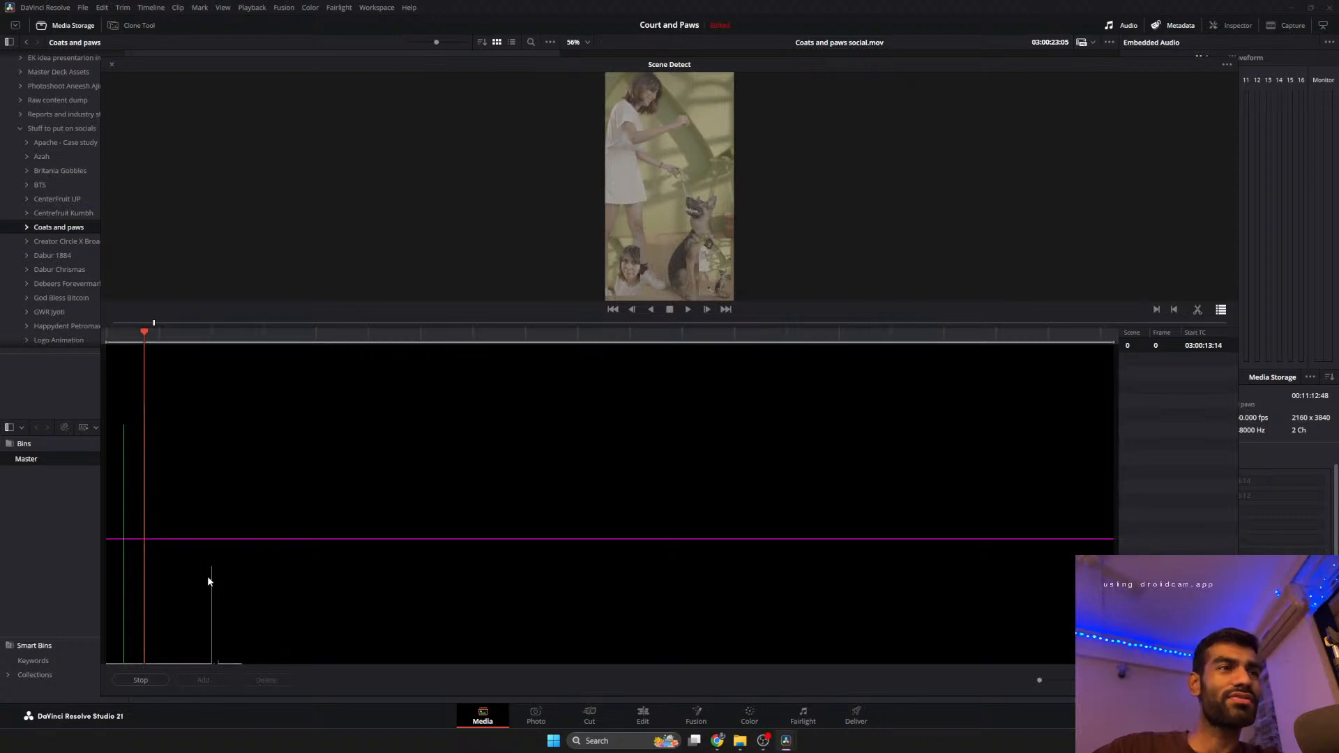
Scrub through the analysed footage to check the detected cuts against the picture.
left_click(137, 336)
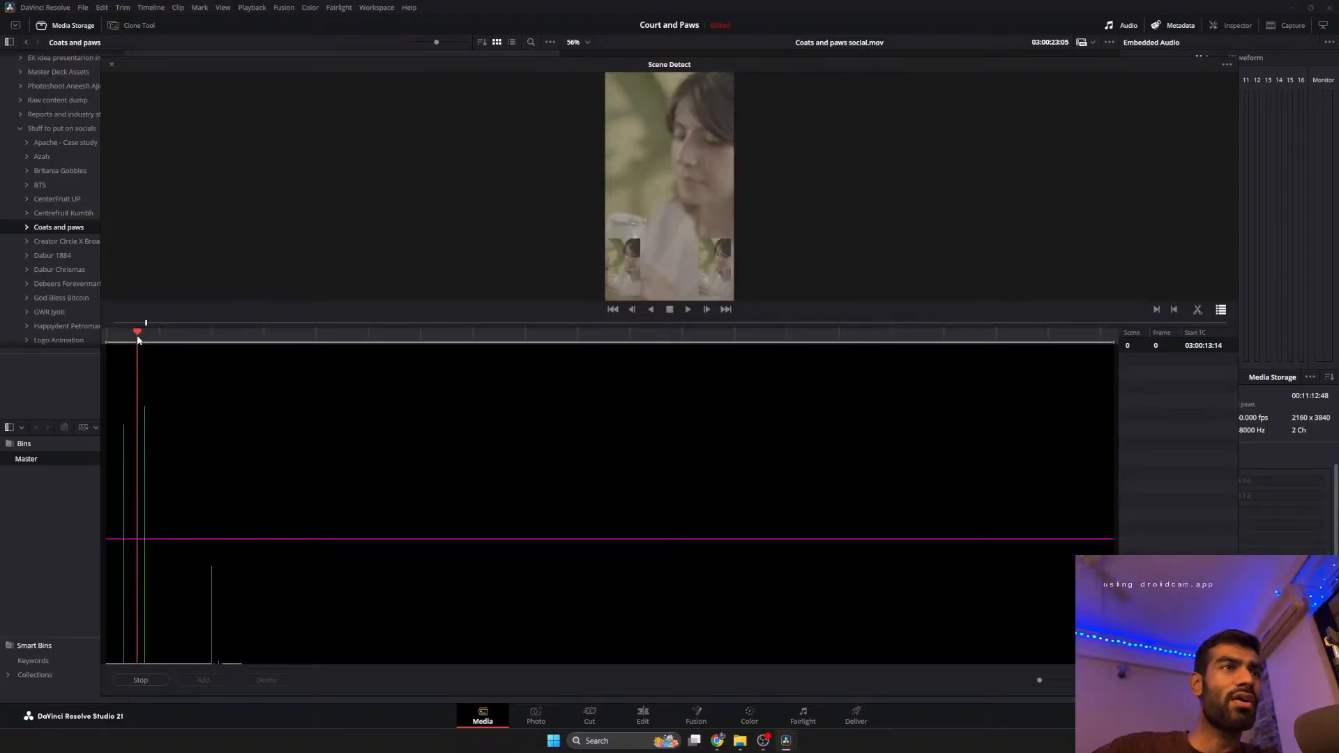
left_click_drag(137, 338, 249, 345)
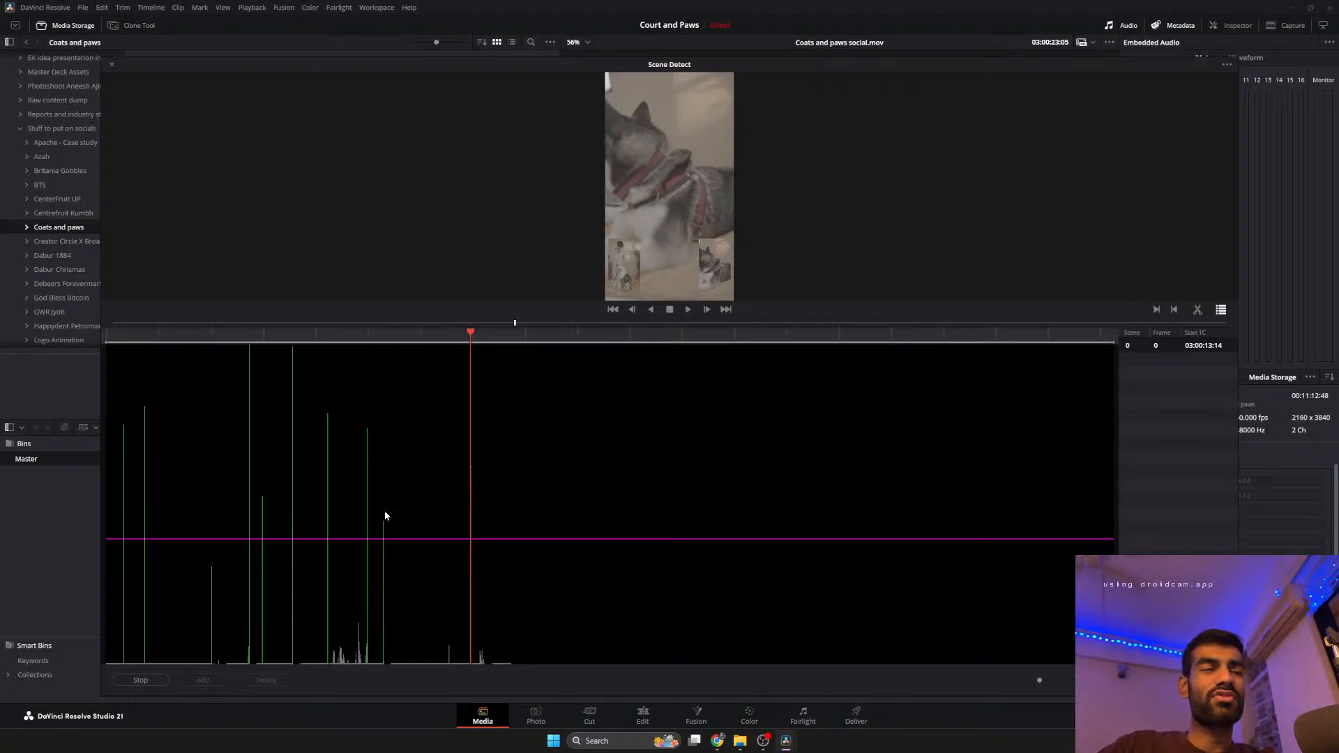
mouse_move(196, 333)
left_mouse_down()
mouse_move(228, 333)
mouse_move(193, 337)
left_mouse_up()
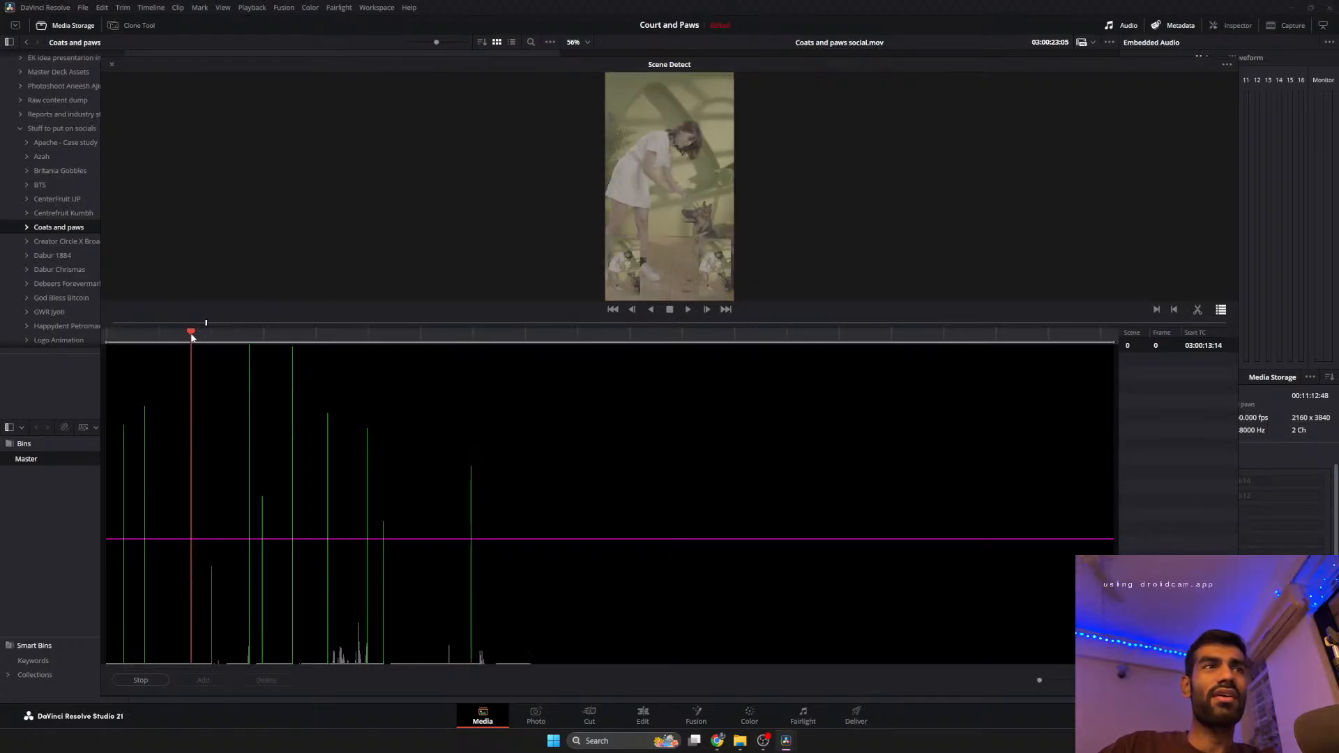
Try lower and higher scene detection thresholds, and leave the threshold just below the top of the shortest real cut peak.
left_click(164, 544)
mouse_move(173, 539)
left_mouse_down()
mouse_move(180, 548)
mouse_move(183, 535)
left_mouse_up()
left_click_drag(180, 492, 191, 588)
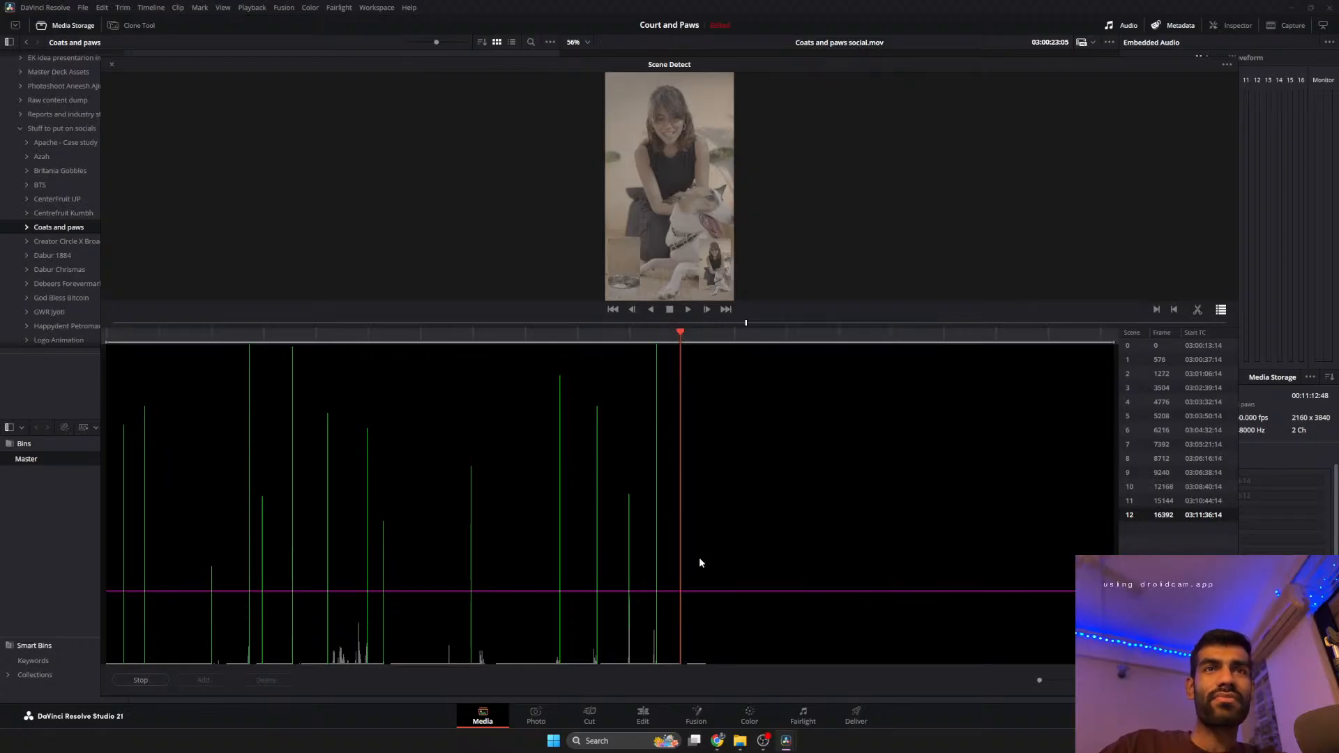
left_click_drag(737, 592, 723, 363)
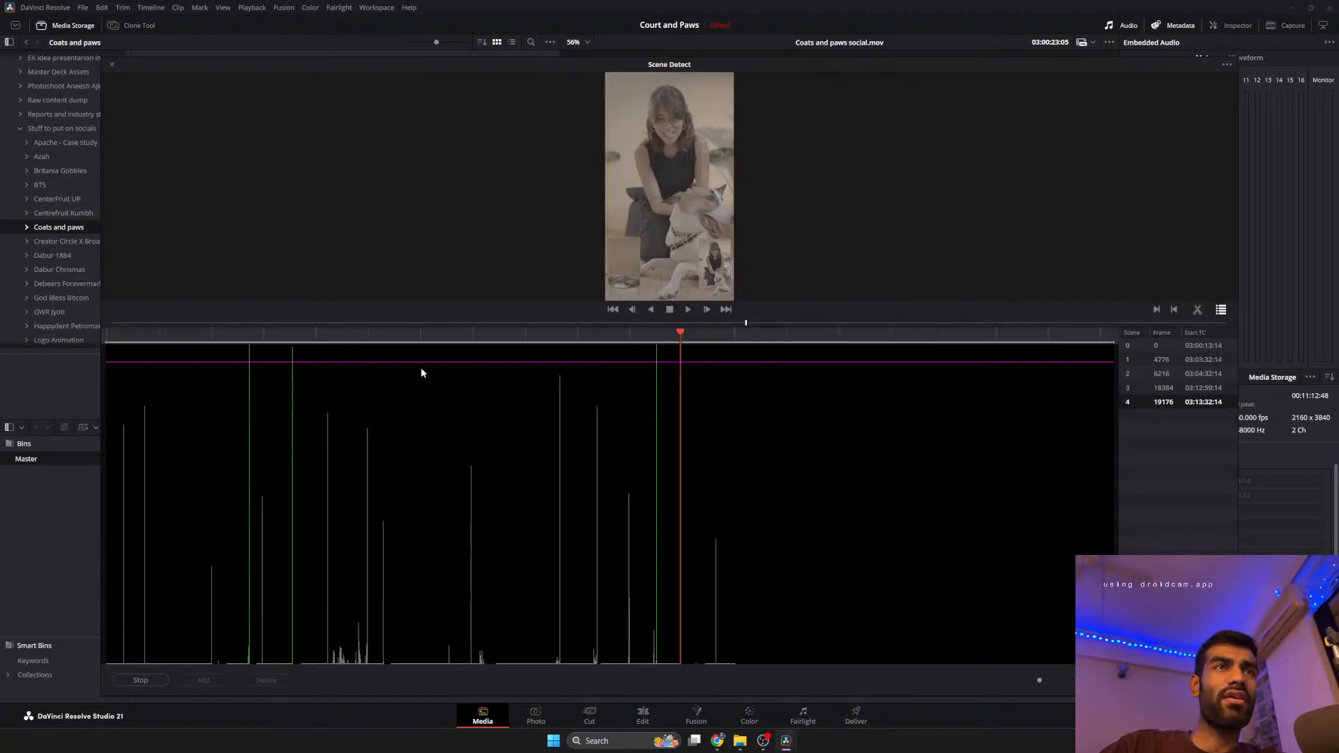
left_click_drag(417, 361, 436, 595)
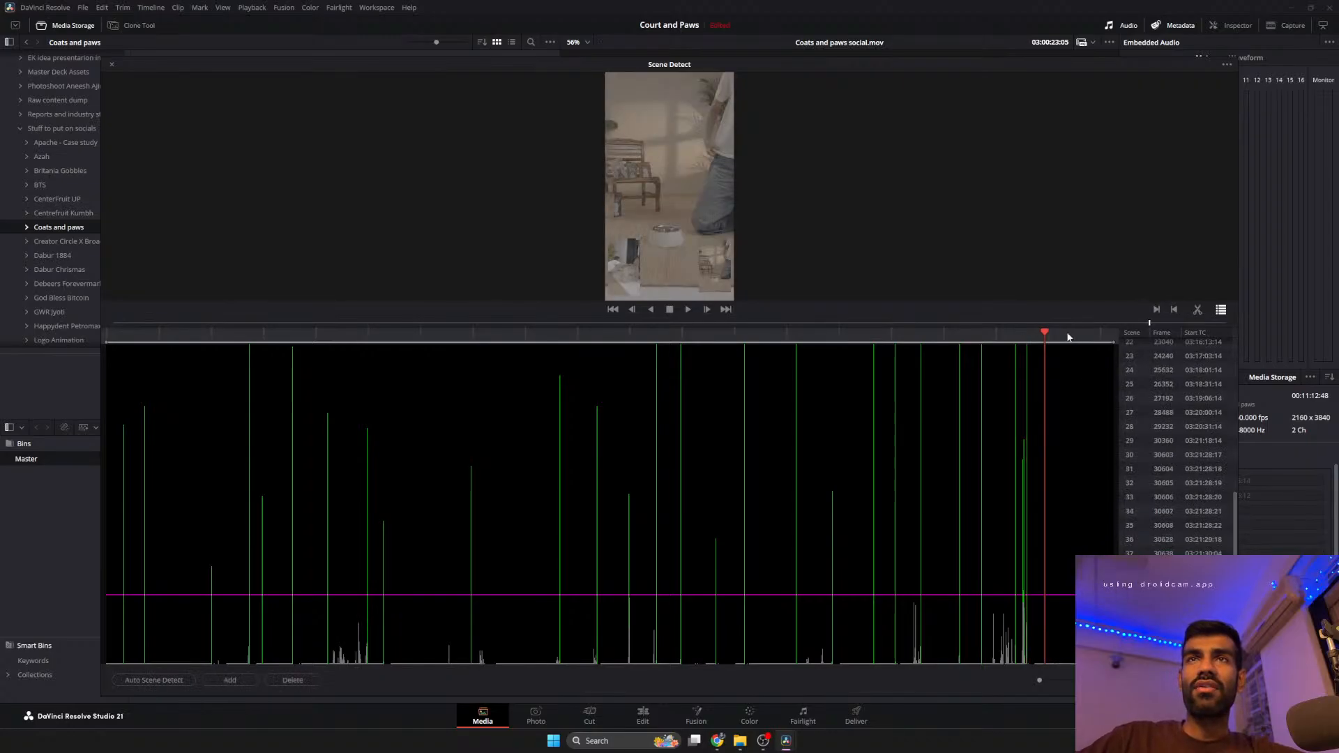
left_click(1048, 594)
left_click_drag(504, 593, 499, 573)
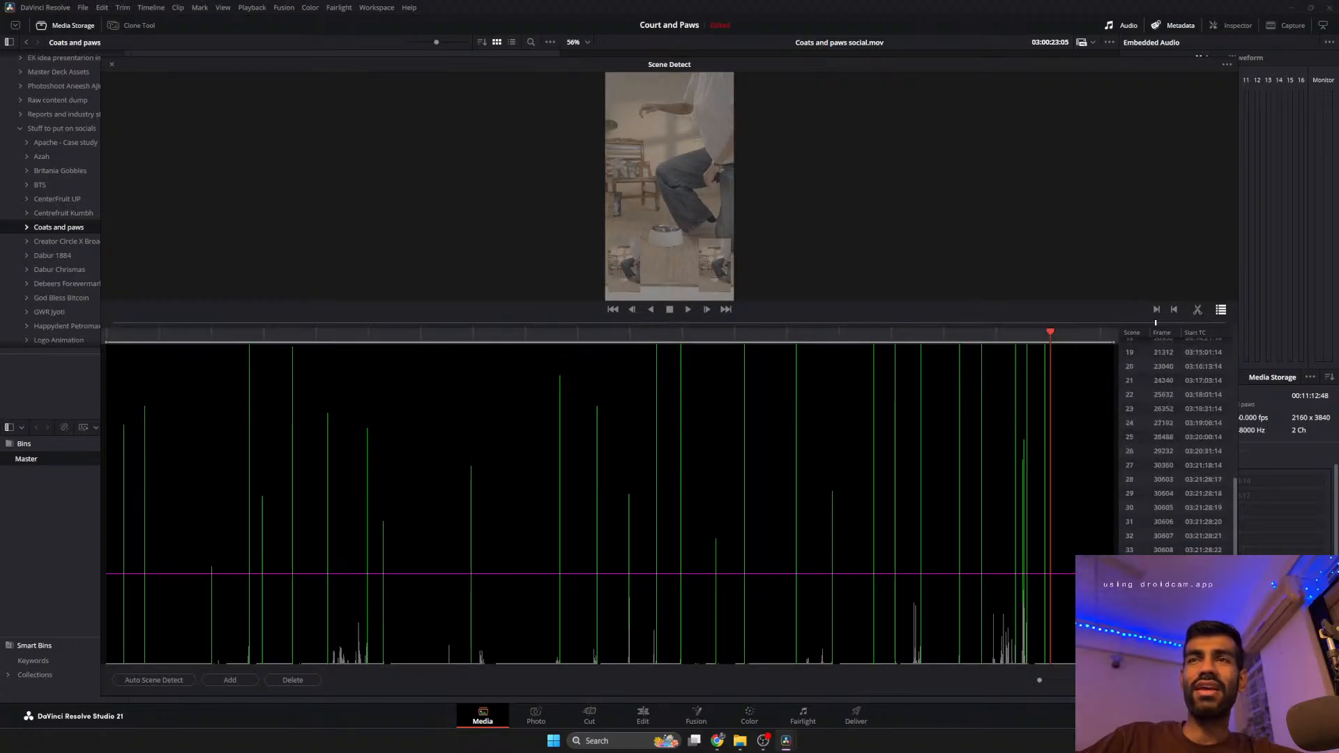
Add the detected scenes to the media pool, change the project frame rate to 50 fps, and close Scene Detect.
left_click(1177, 680)
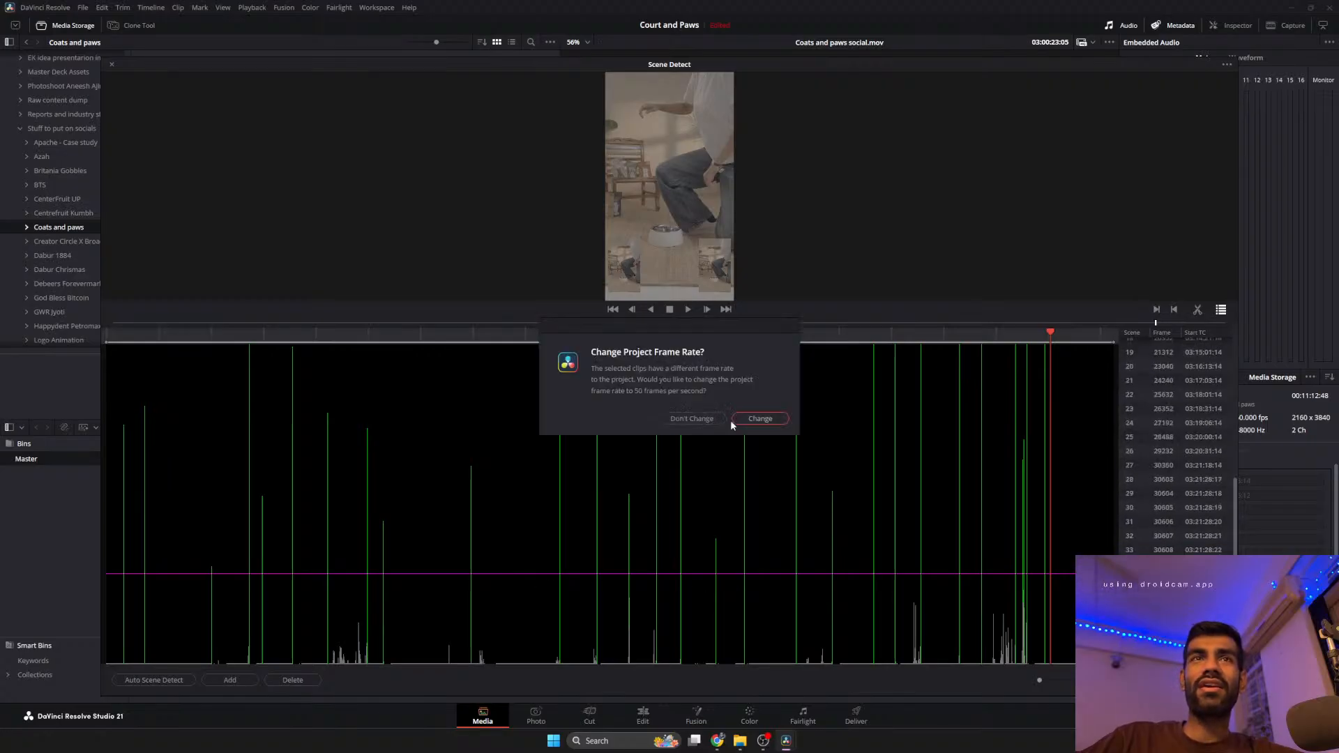
left_click(760, 418)
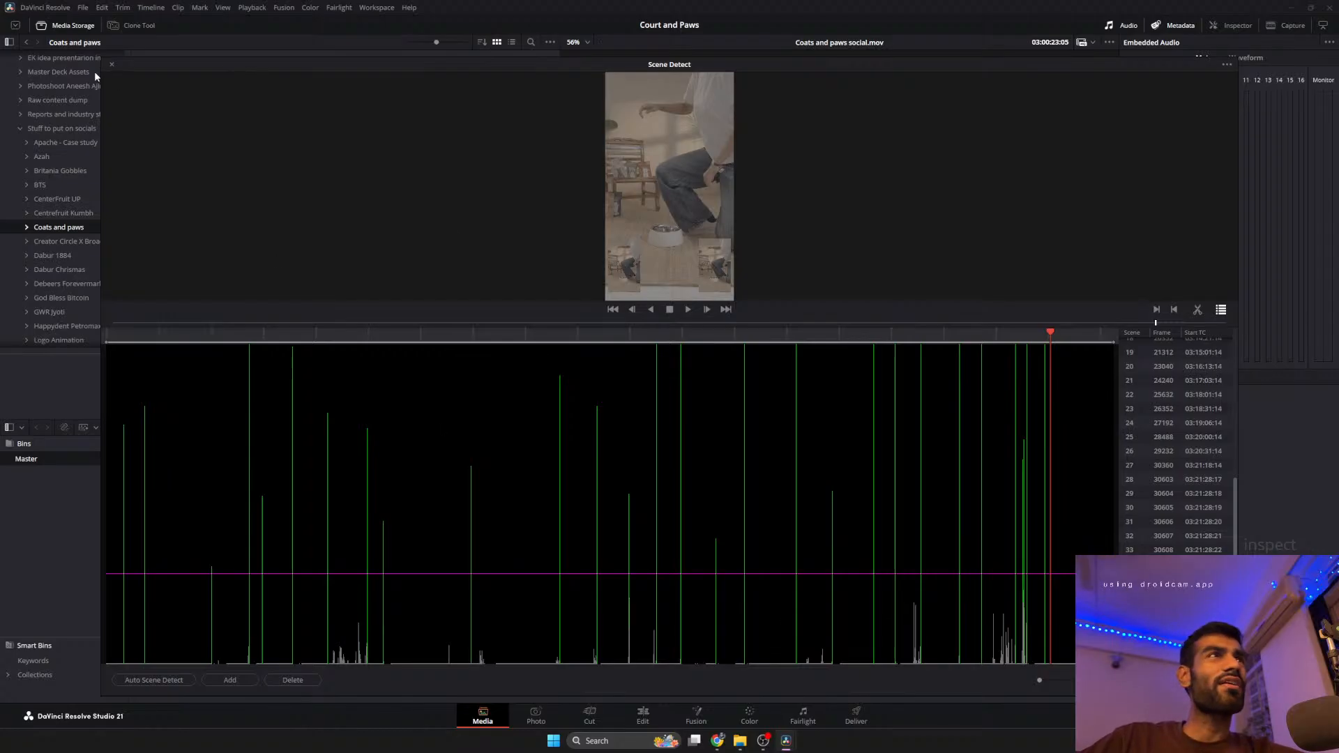
left_click(112, 64)
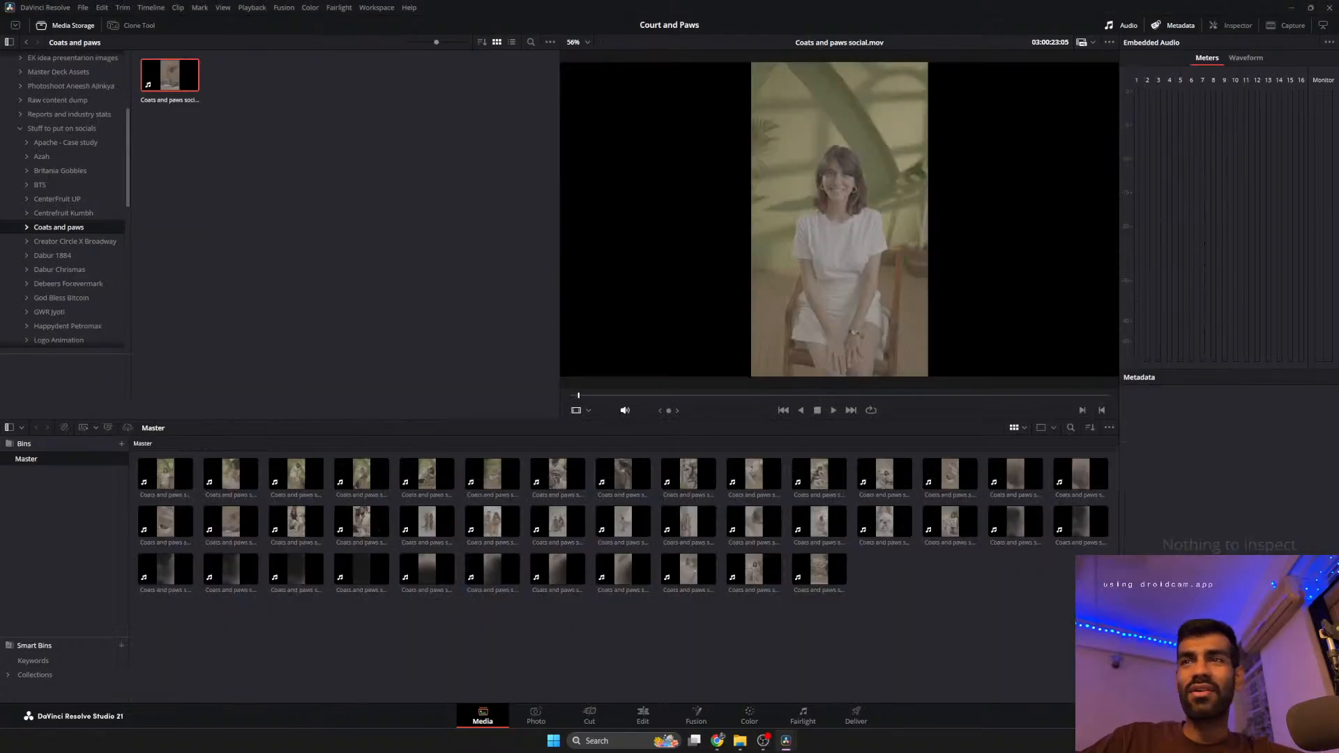
key("shift+9")
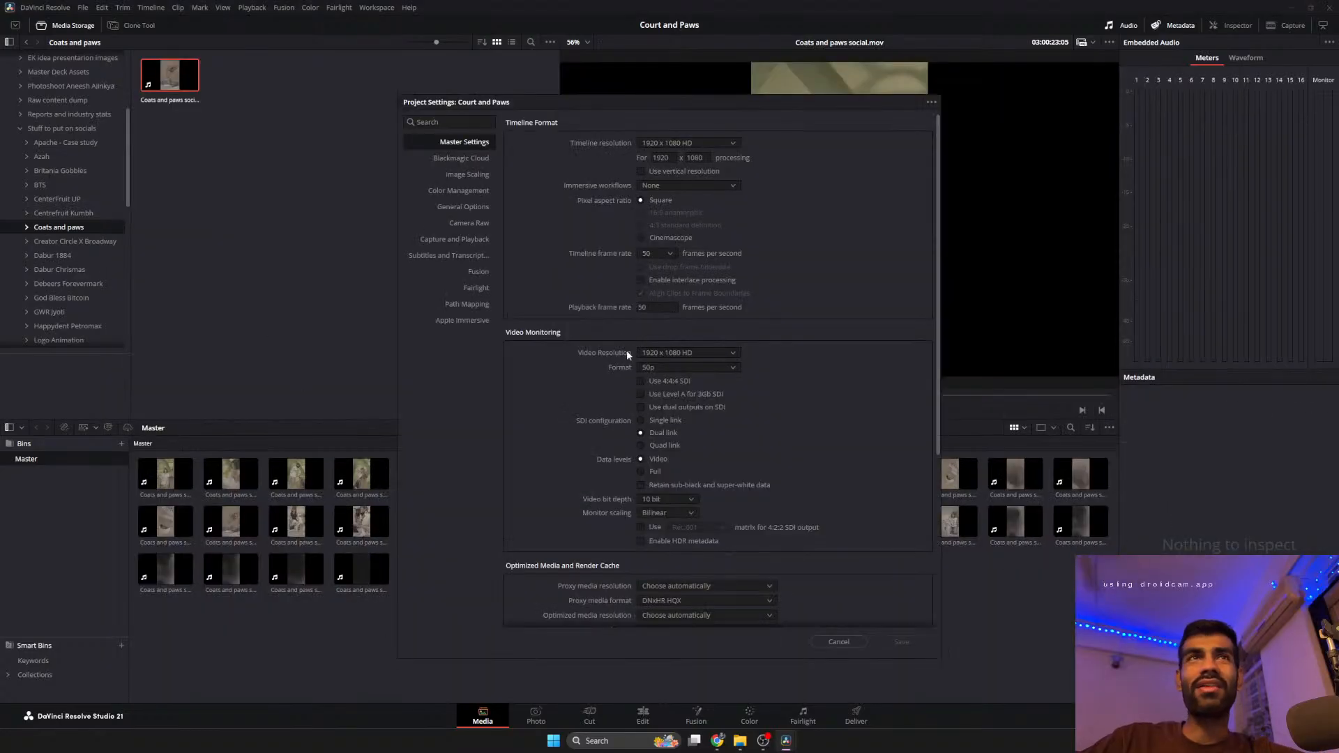
left_click(676, 143)
left_click(669, 143)
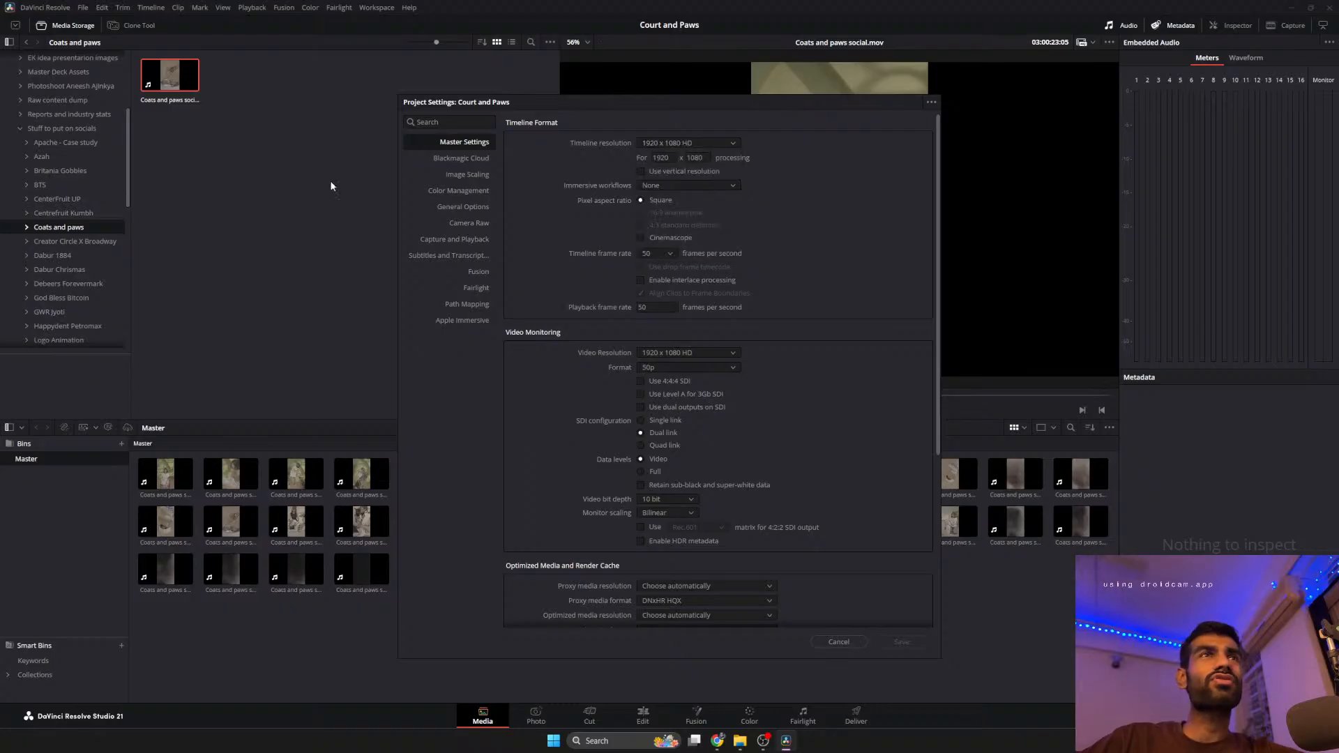
left_click(838, 642)
Check the source clip's resolution and set the project's timeline resolution to 3840 x 2160 Ultra HD with vertical resolution enabled.
mouse_move(193, 87)
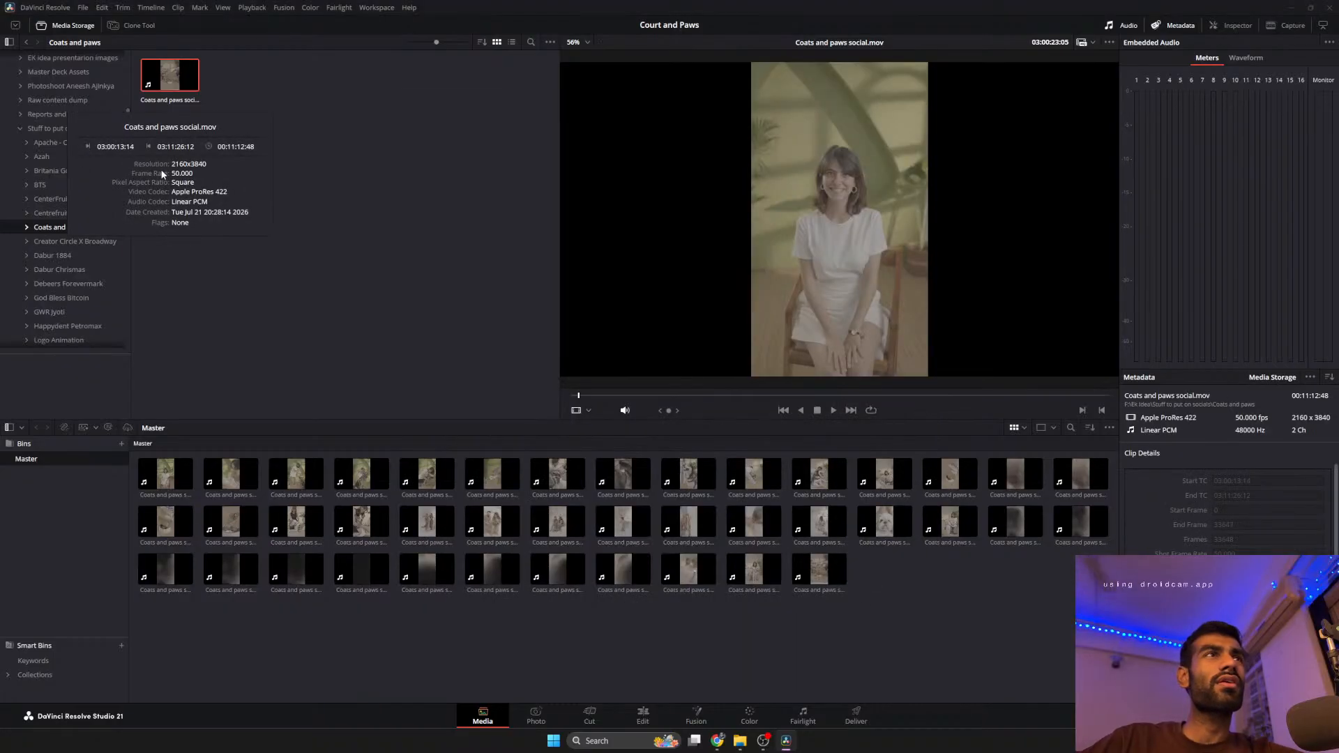
left_click(309, 303)
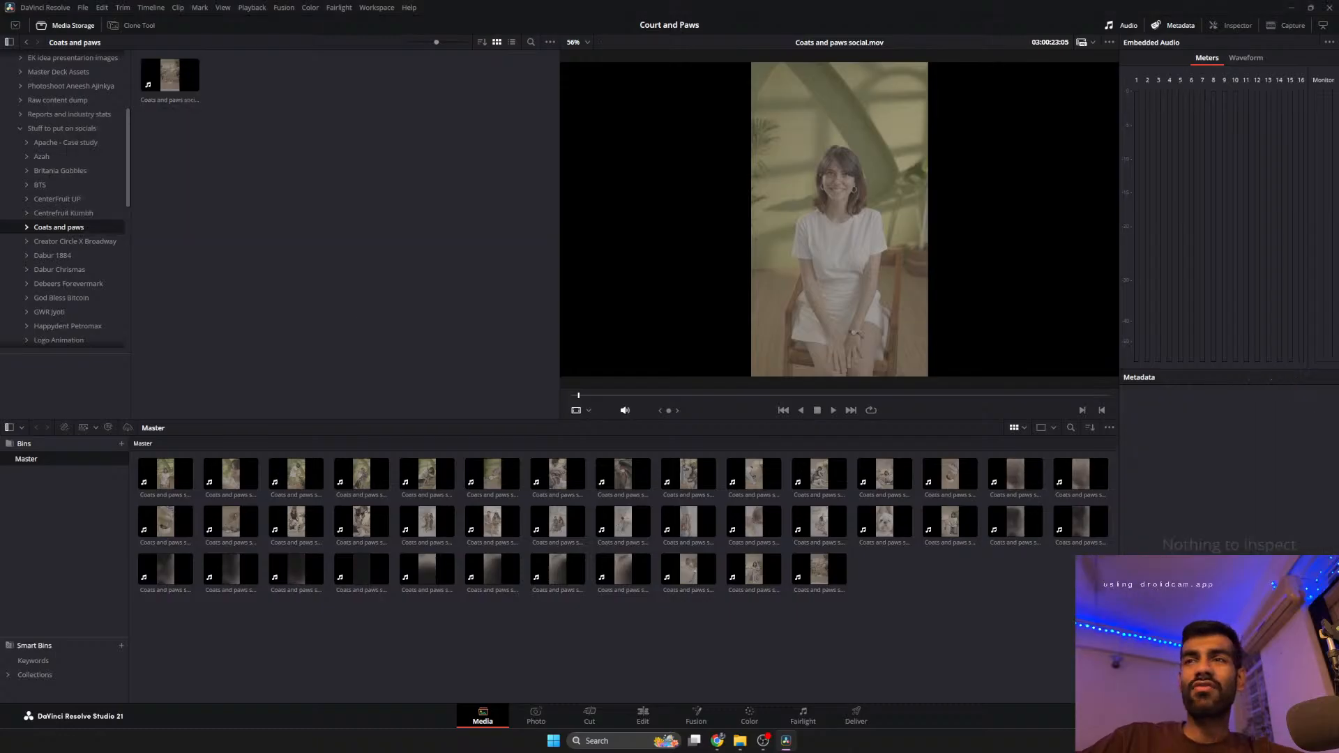
left_click(1322, 716)
left_click(696, 143)
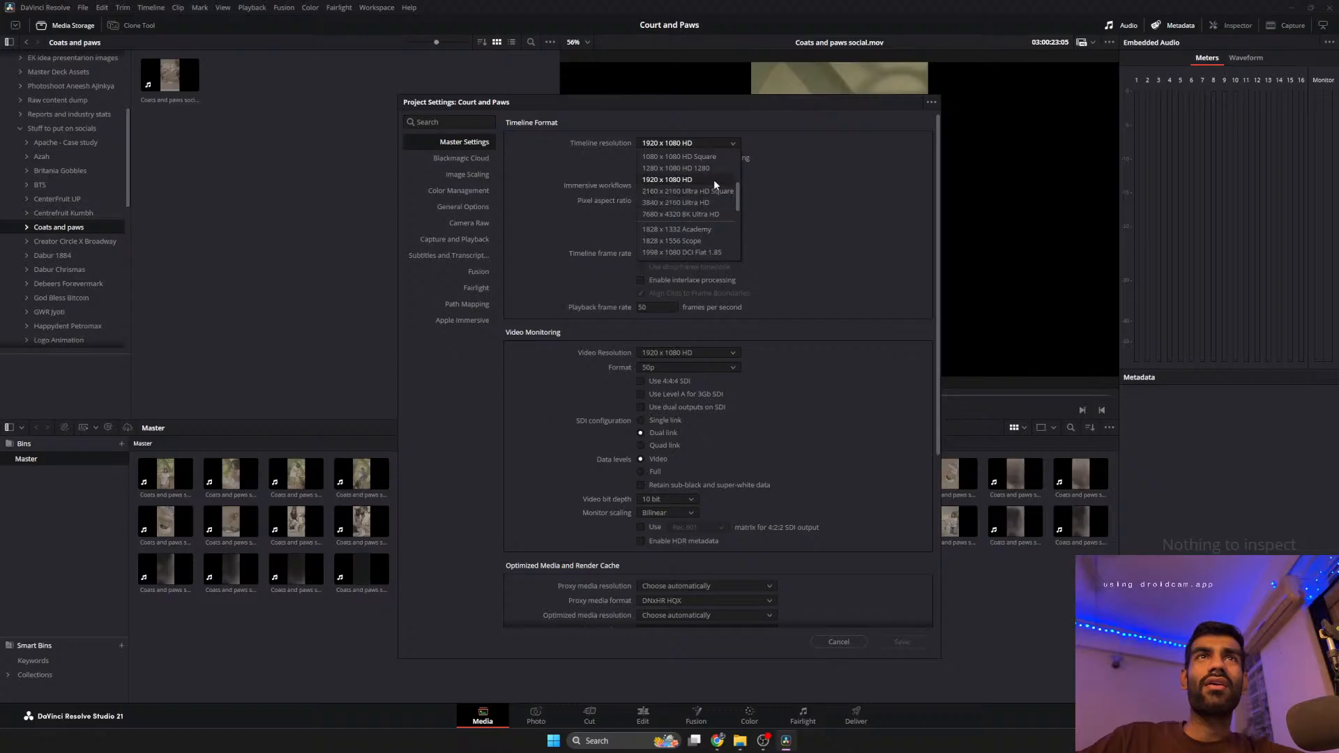
left_click(707, 202)
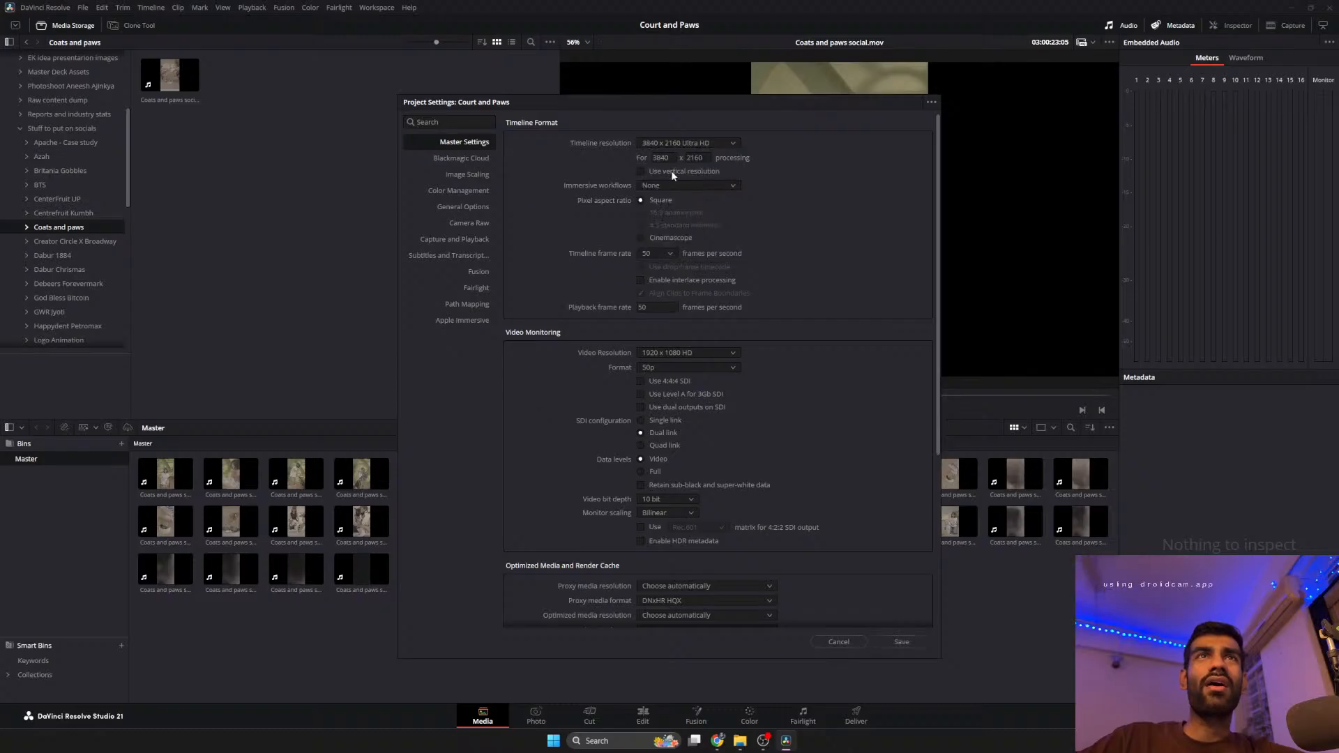
left_click(888, 643)
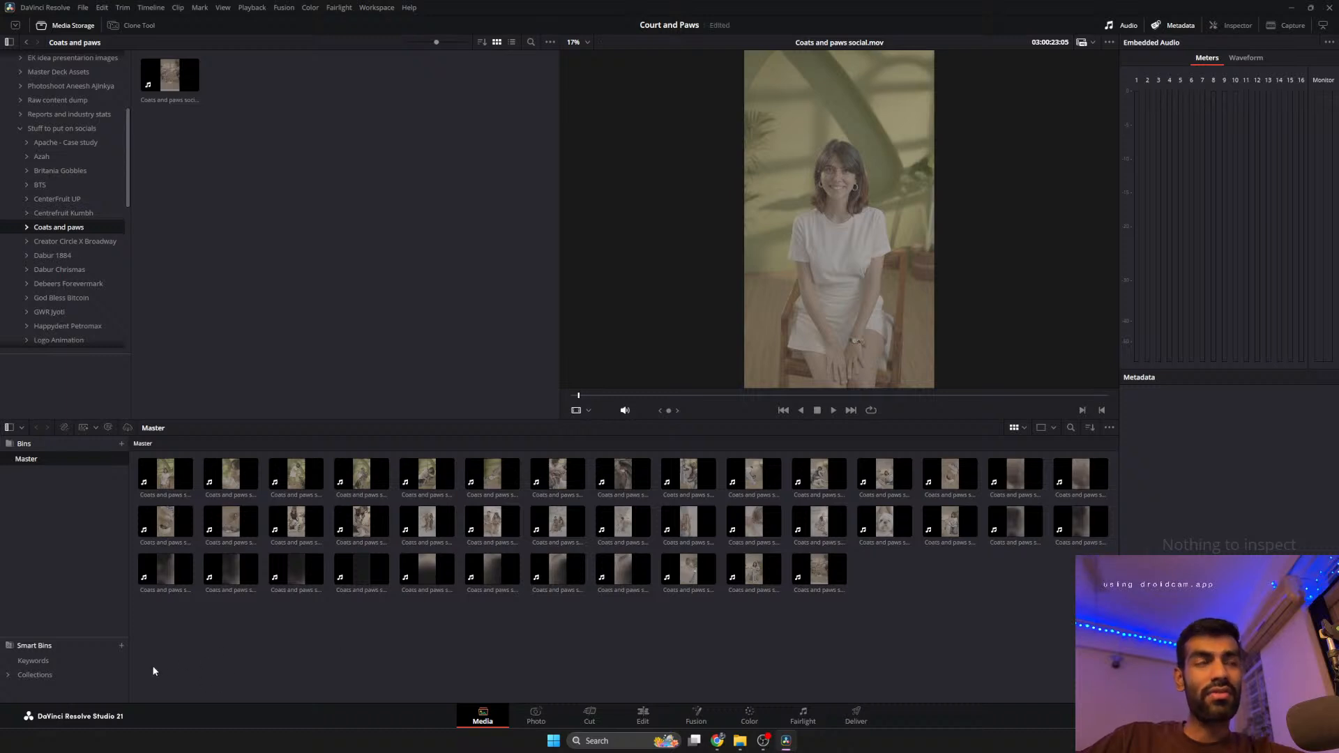
Create a new timeline named Master' from all the clips in the media pool, using the project settings.
key("ctrl+a")
right_click(212, 466)
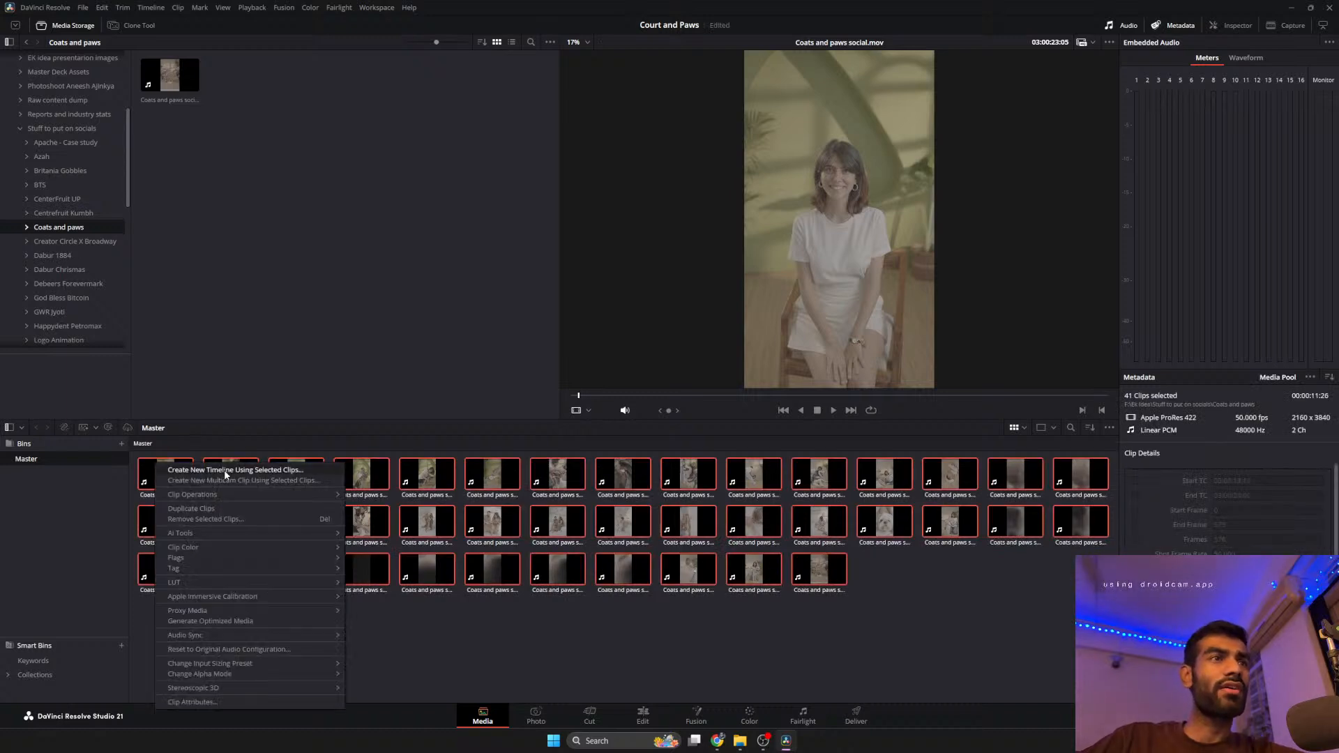
left_click(226, 474)
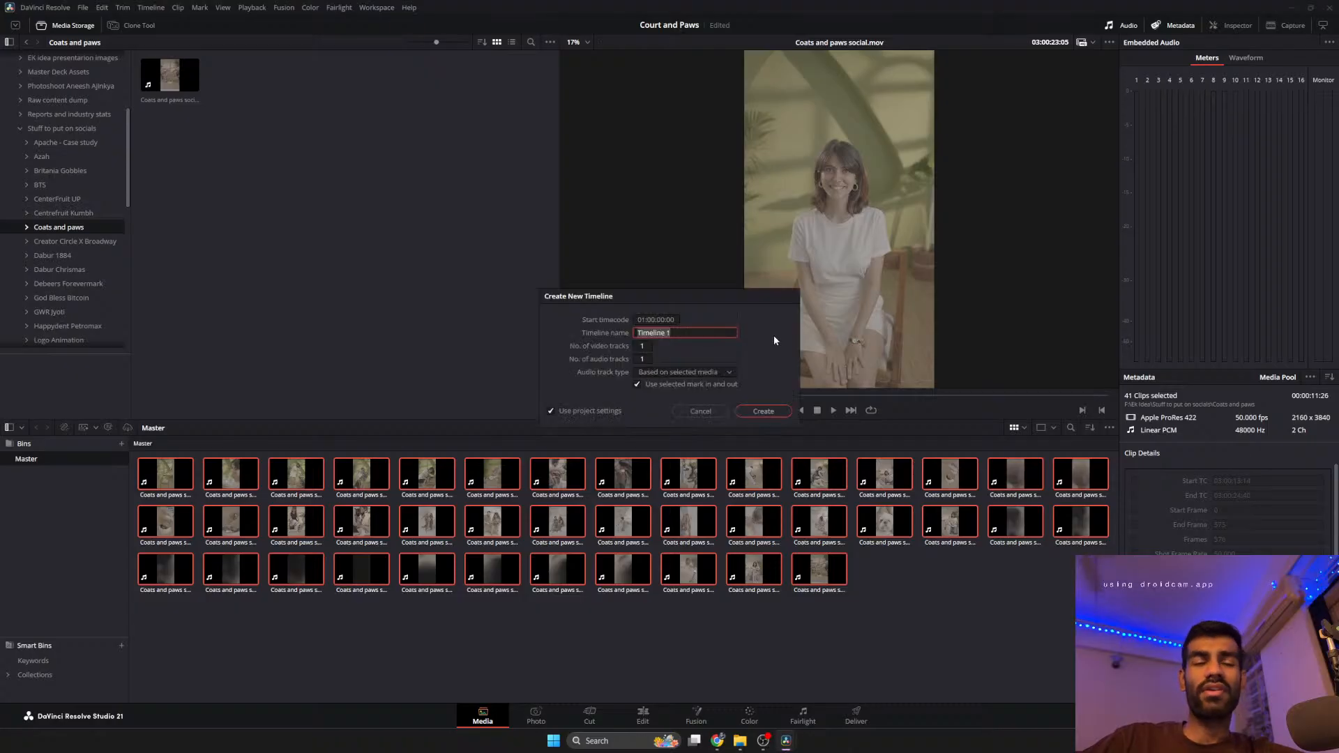
type("Ma")
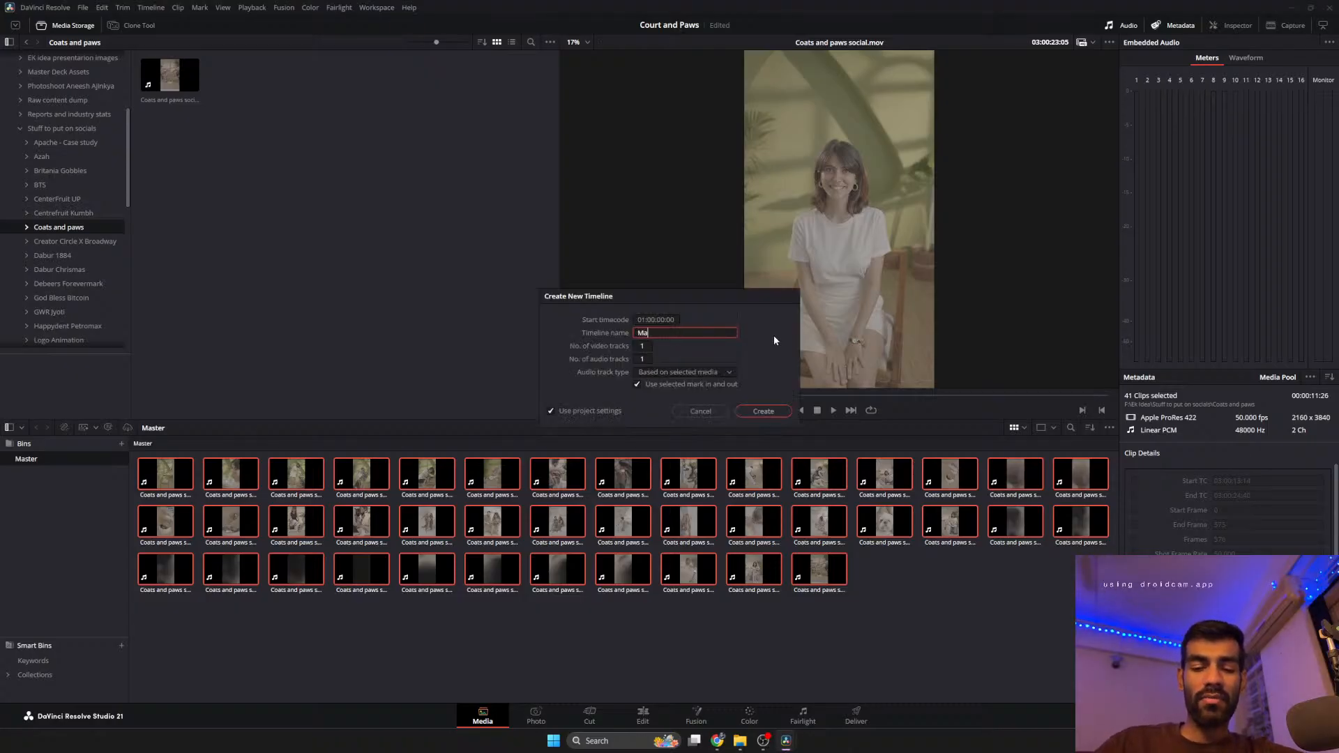
type("ster")
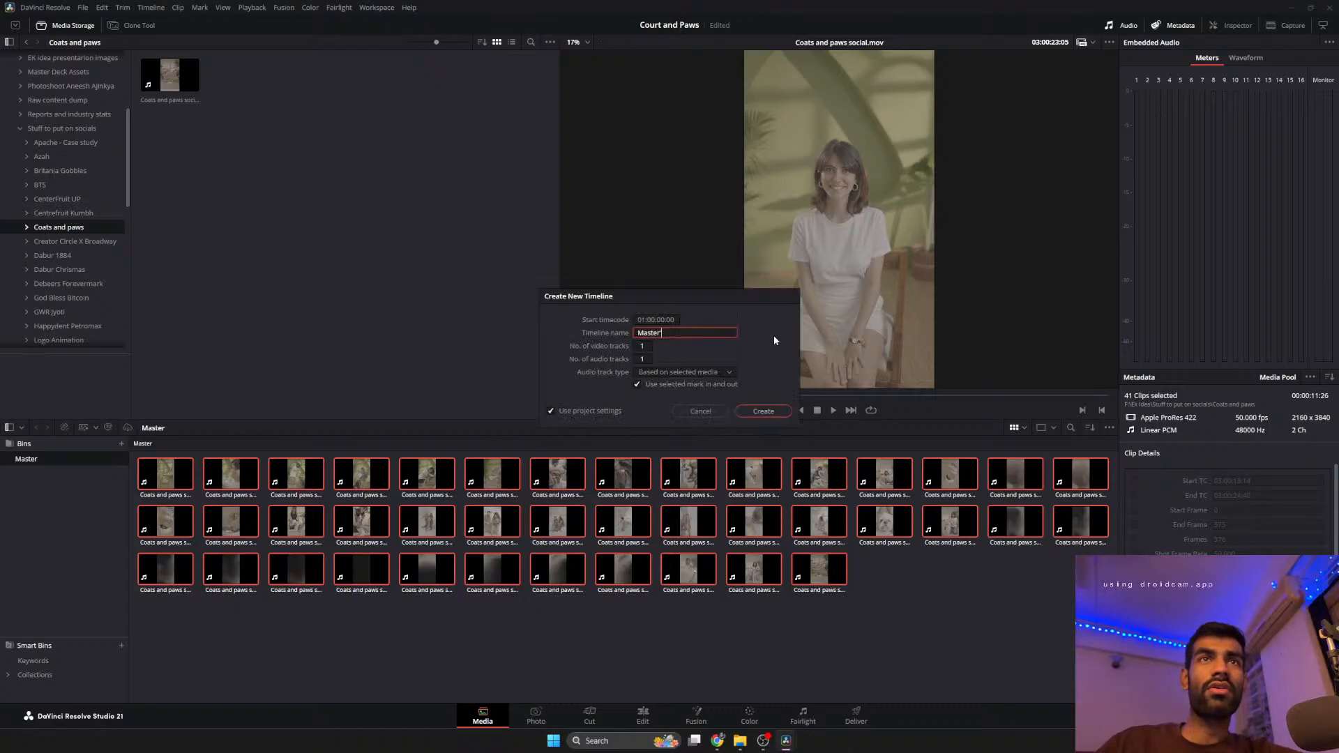
key("Return")
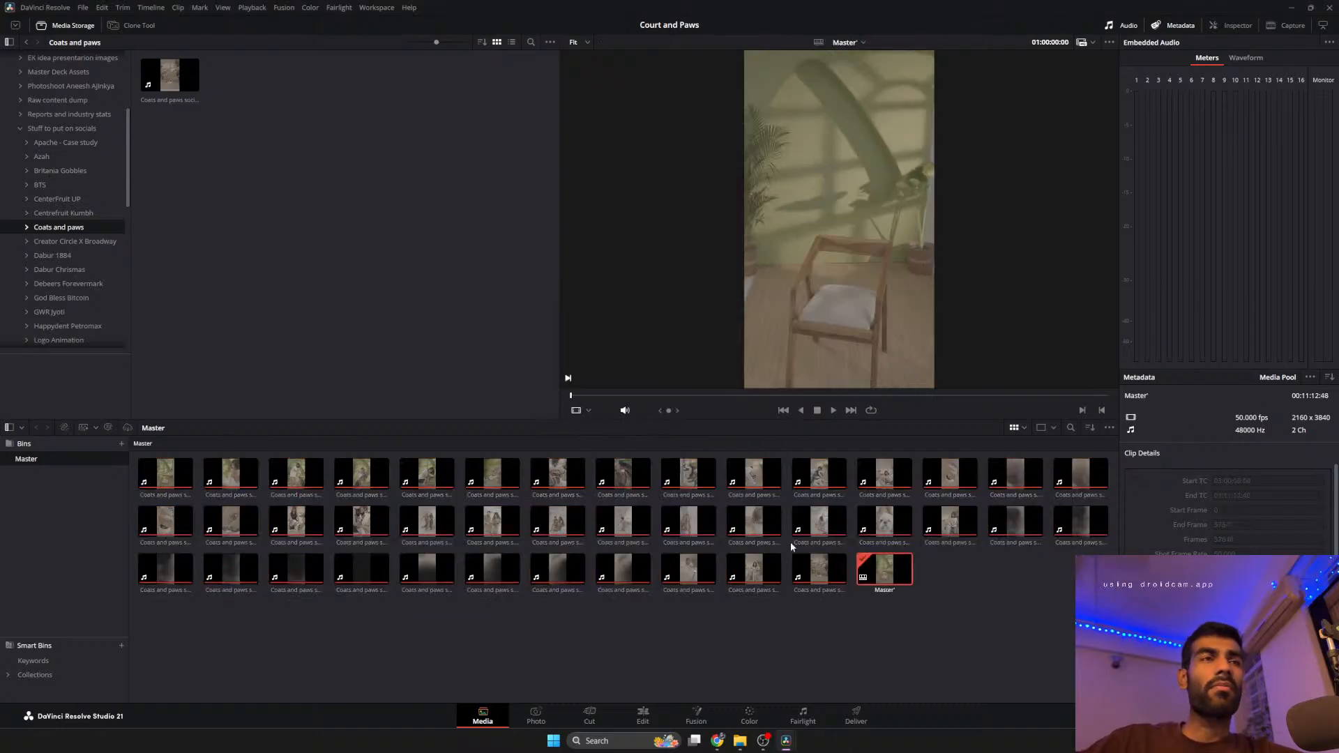
Open the new timeline for editing, fit all its clips in view, and move the playhead to 01:00:51:10 in the third clip.
double_click(882, 578)
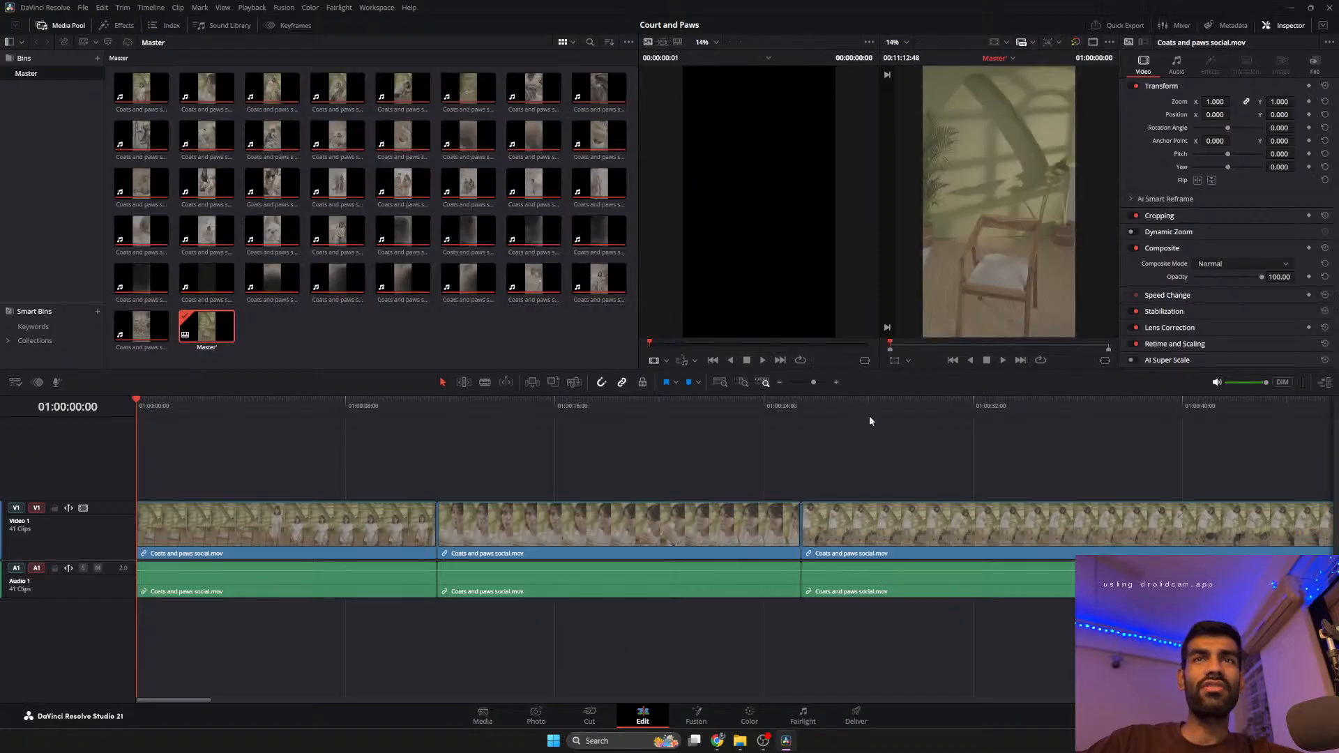
left_click(780, 382)
left_click(780, 382)
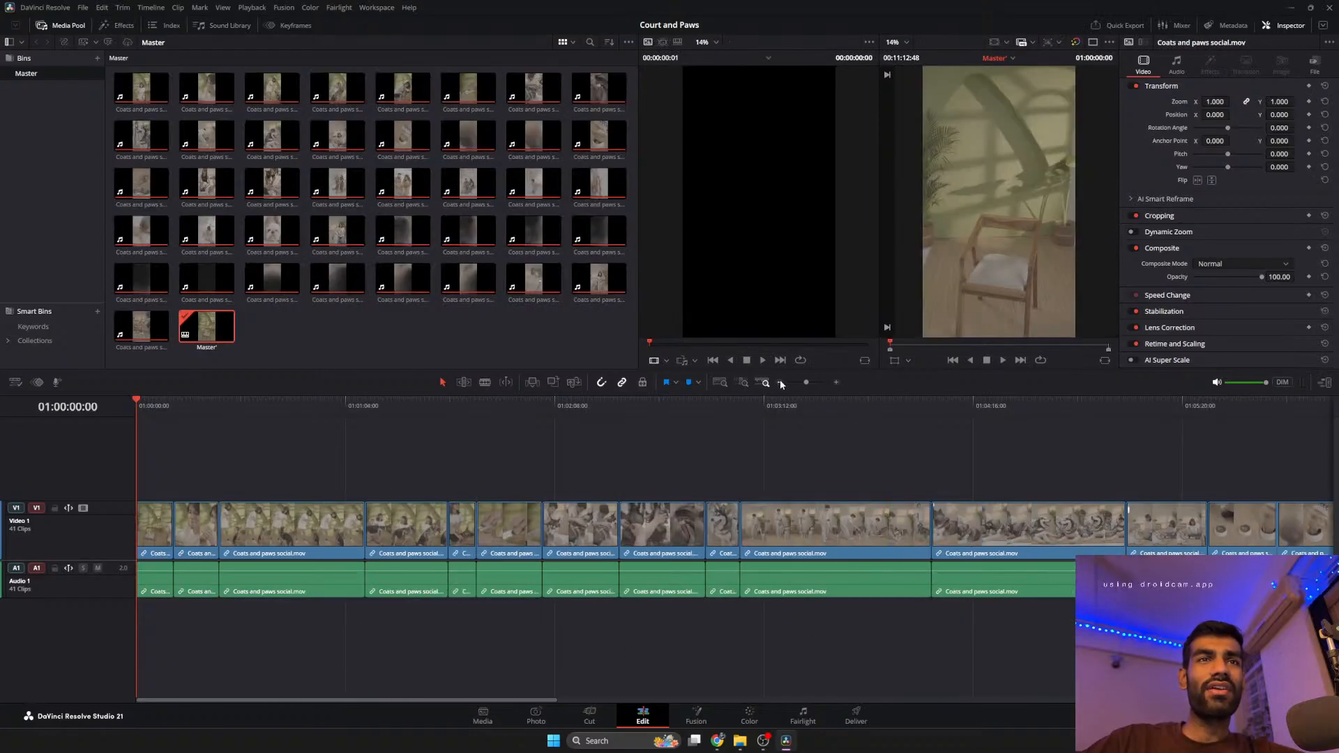
left_click(781, 383)
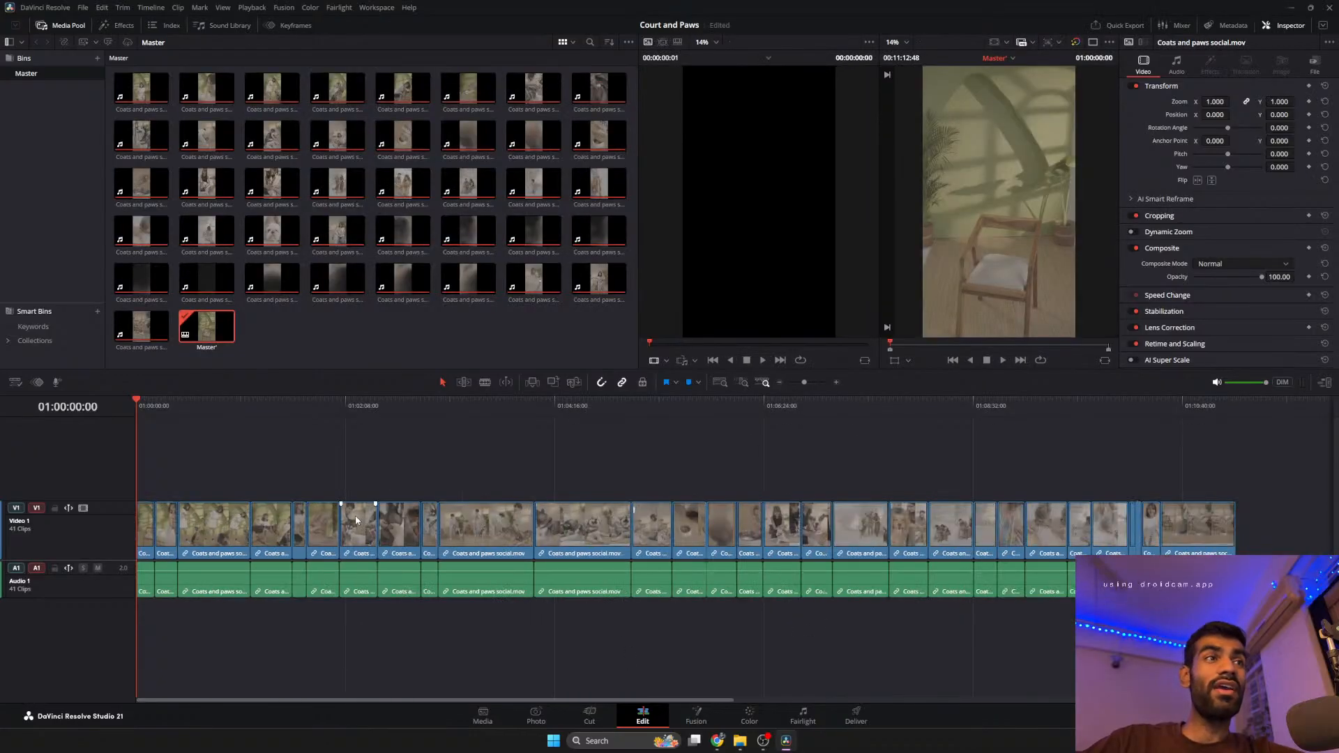
left_click_drag(200, 403, 219, 458)
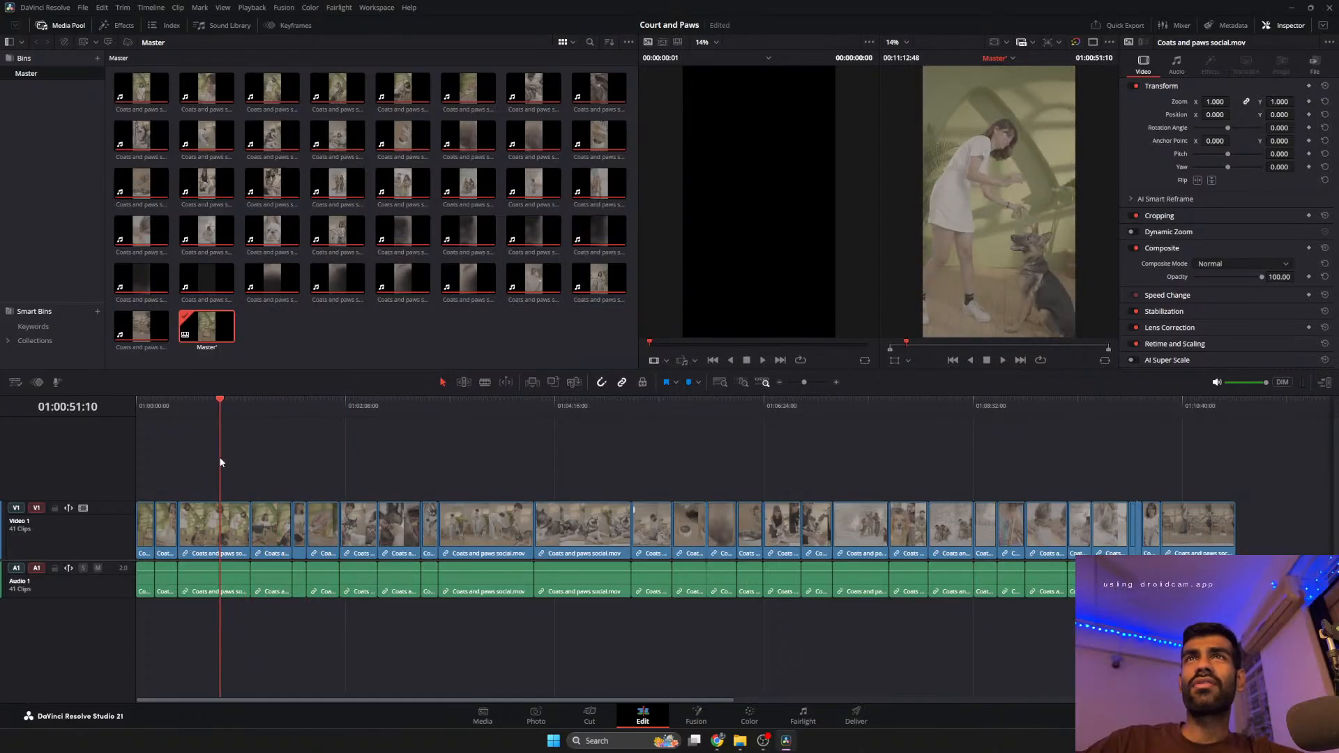
Switch to the Color page, enlarge the viewer, and hide the mini timeline and the clip thumbnails.
left_click(741, 716)
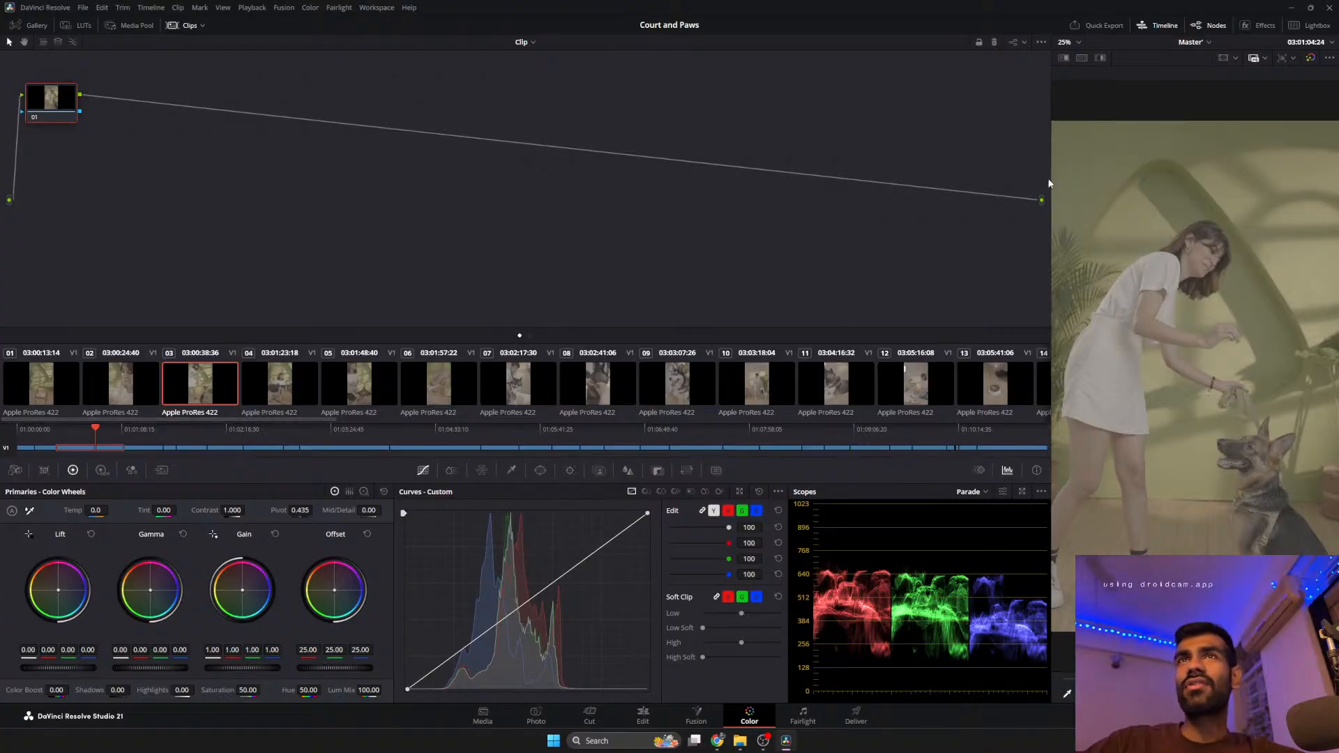
left_click_drag(1050, 185, 970, 202)
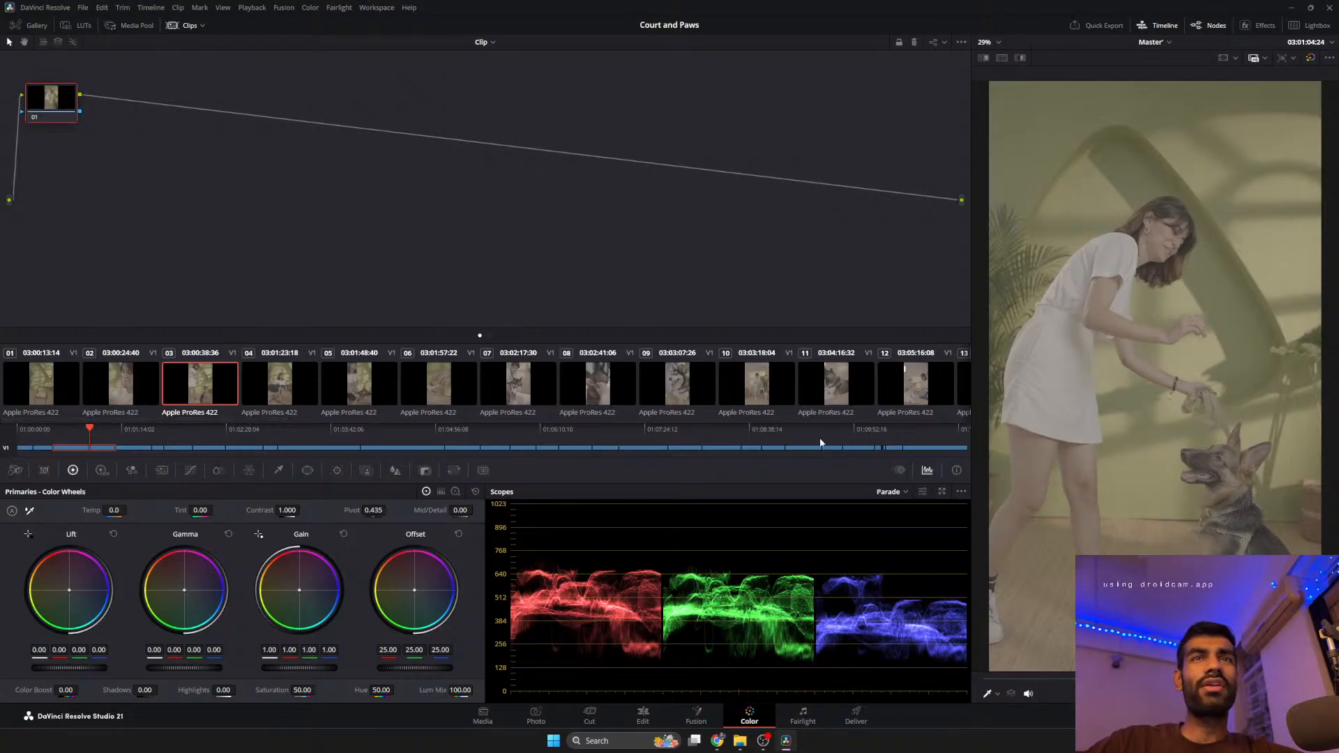
left_click(1146, 27)
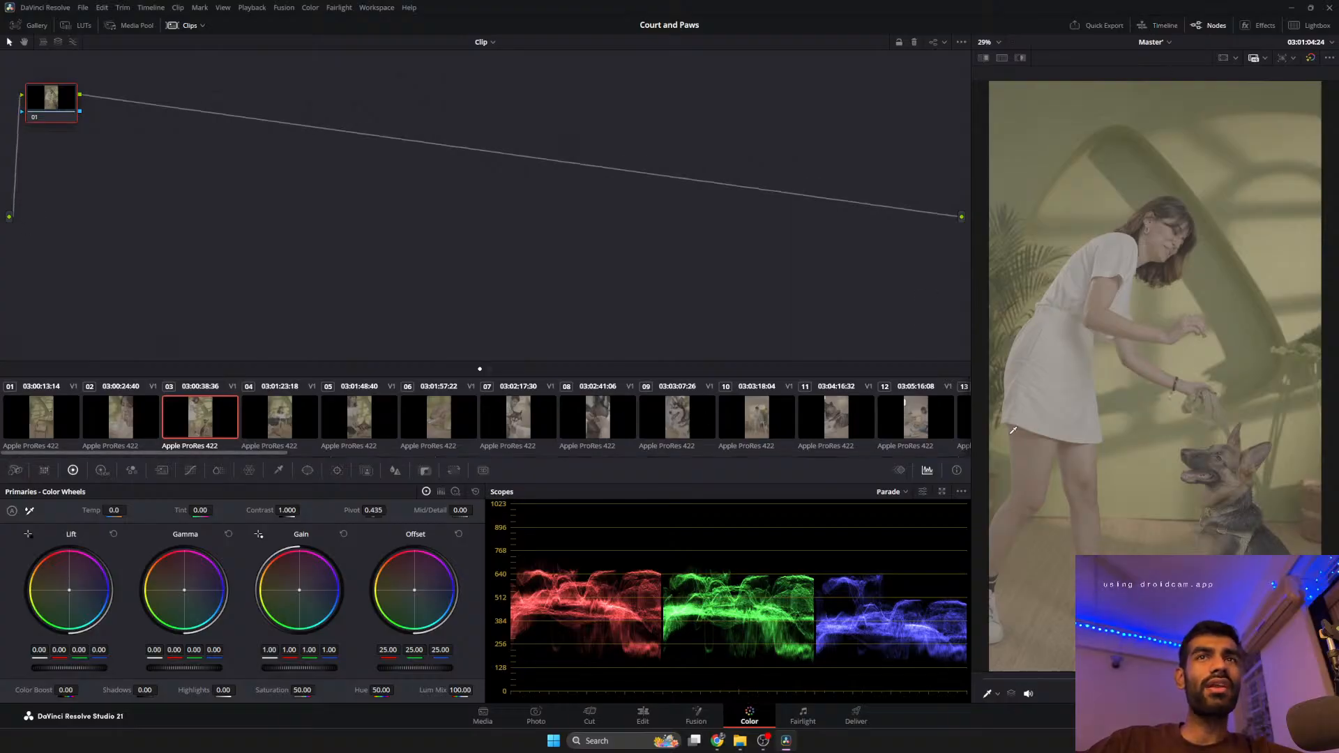
left_click(177, 27)
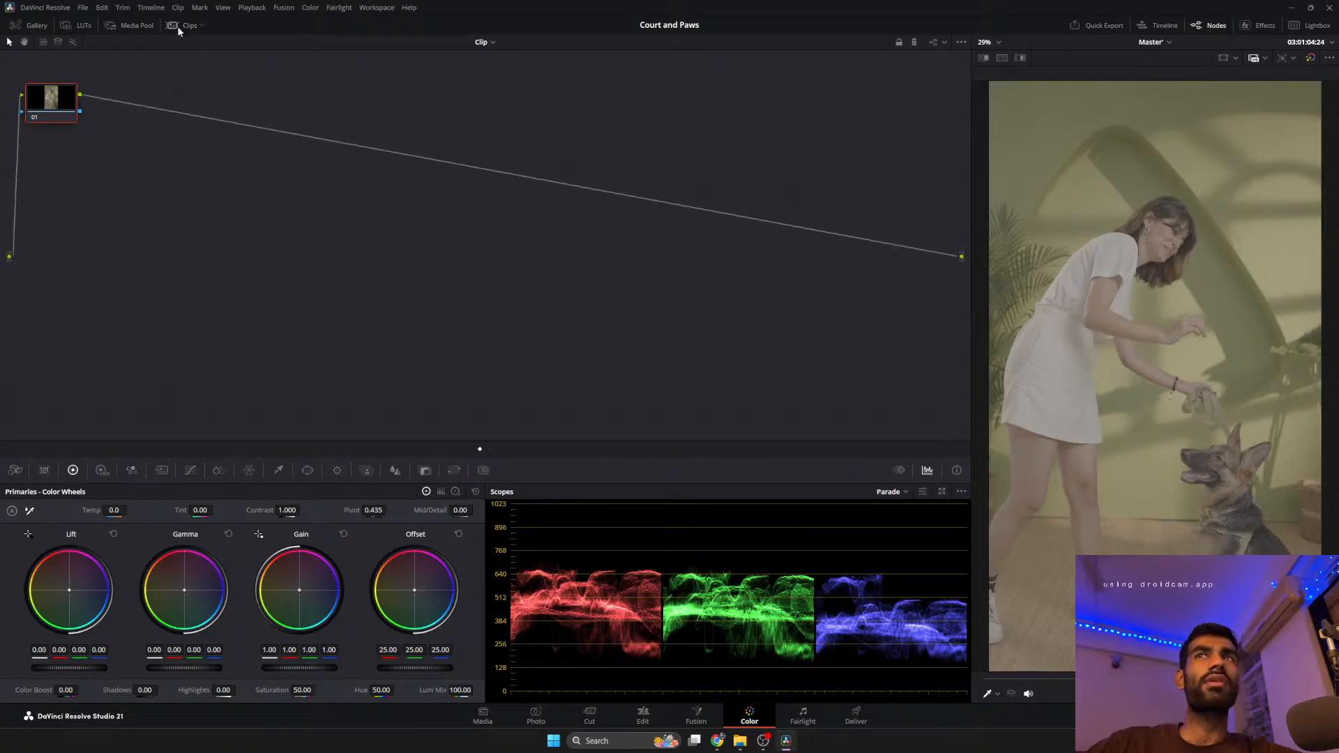
Place node 01 in the upper-left area of the node graph and append three serial nodes after it.
left_click_drag(116, 176, 69, 100)
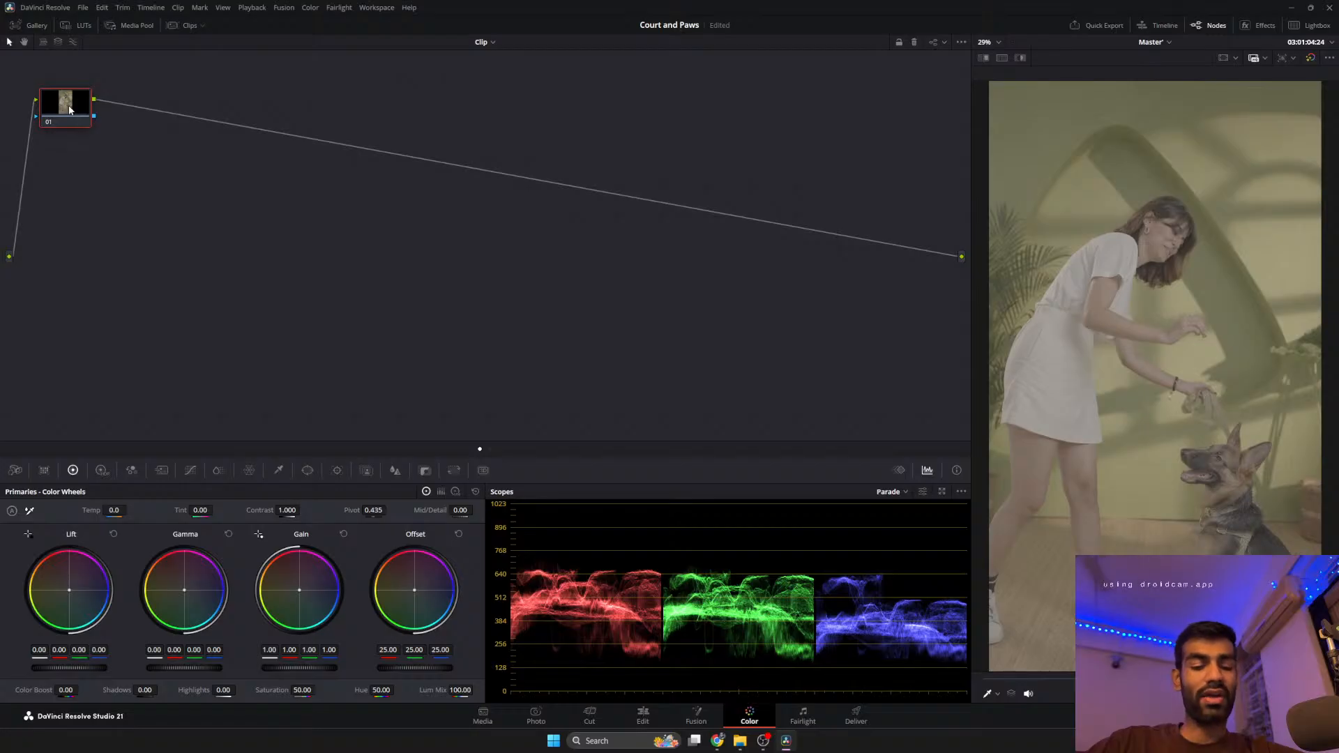
key("alt+s")
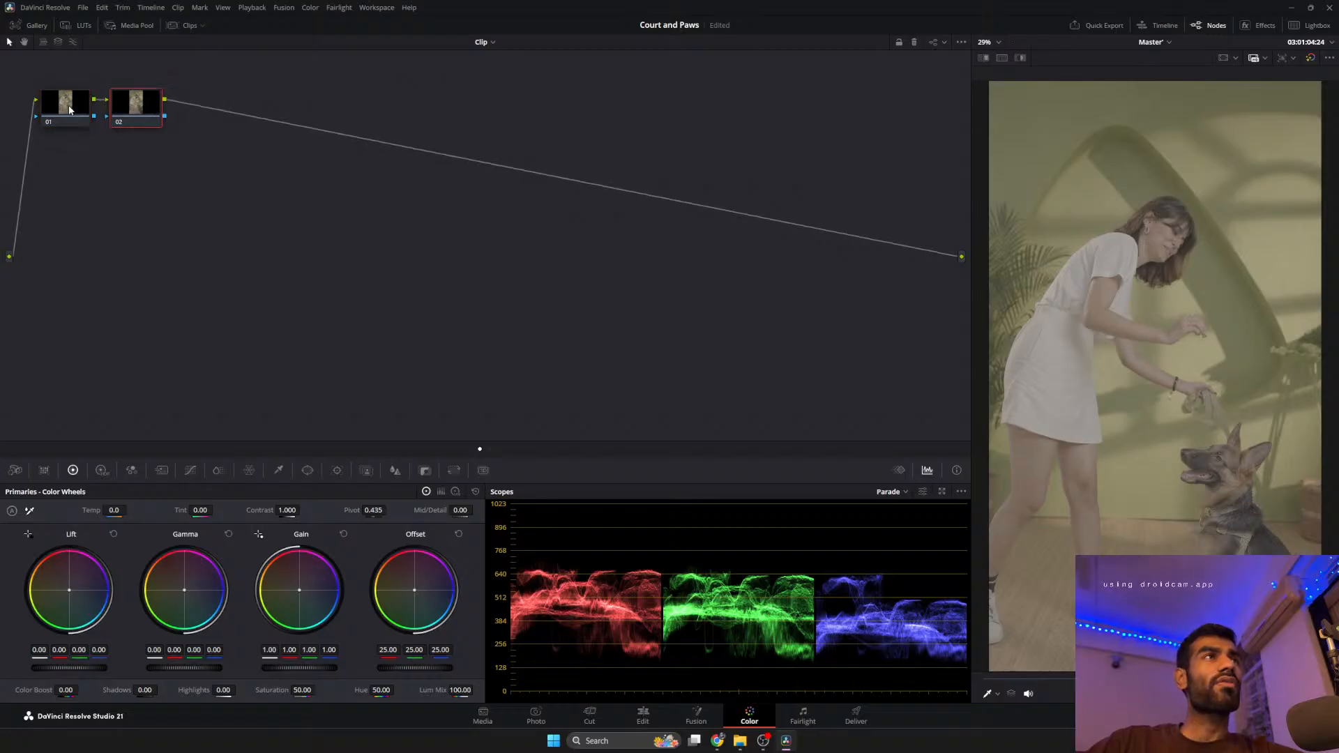
key("alt+s")
key("alt+s")
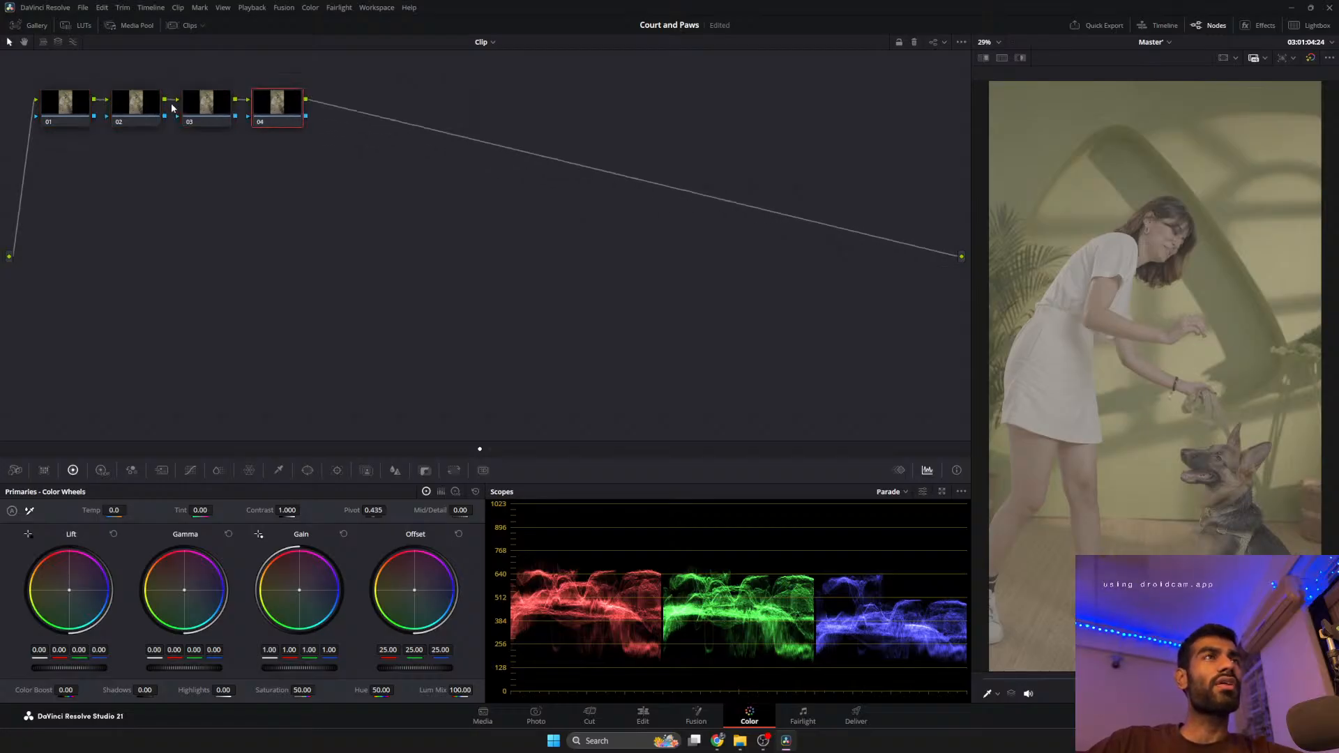
Append a fifth serial node, place it below the first row, and add four layer nodes to it.
key("alt+s")
left_click_drag(359, 111, 89, 194)
key("alt+l")
key("alt+l")
key("alt+l")
key("alt+l")
Arrange the mixer output of the five-node stack and follow it with a serial node and two parallel nodes.
left_click_drag(147, 194, 356, 226)
key("alt+s")
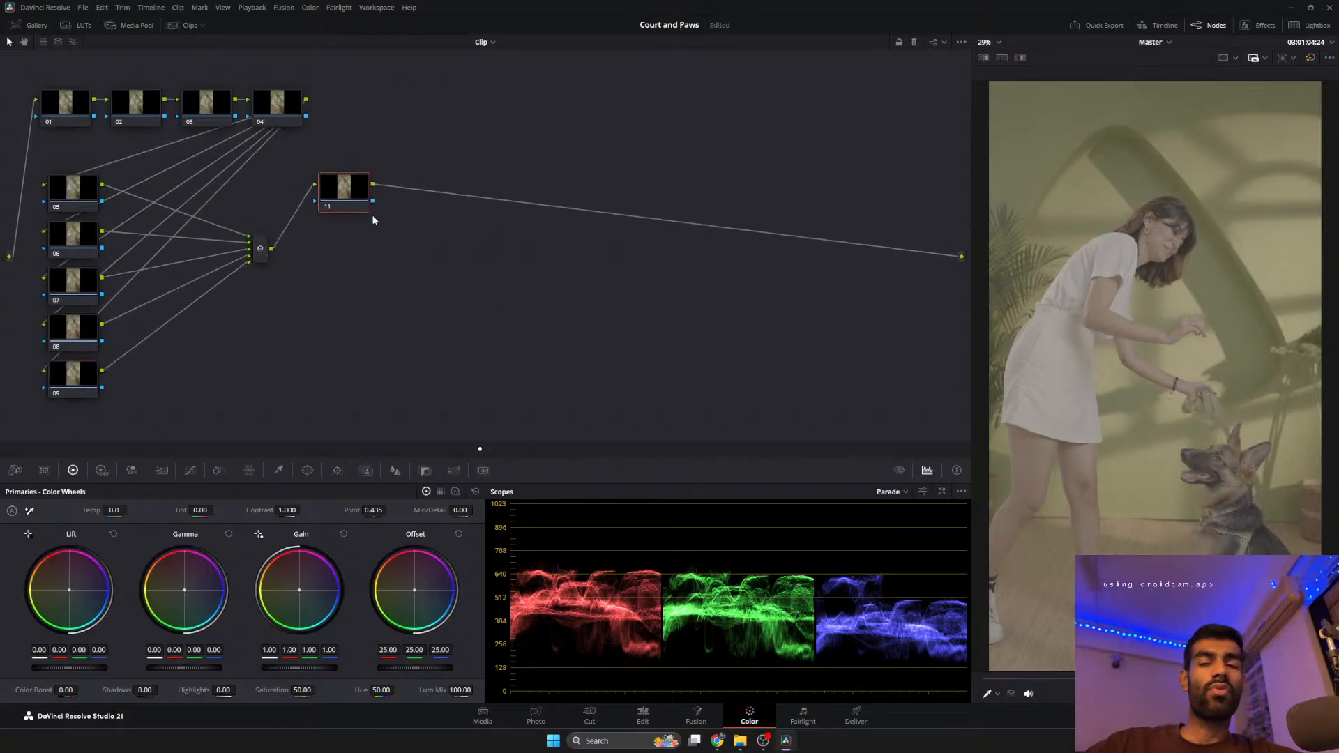
key("alt+p")
key("alt+p")
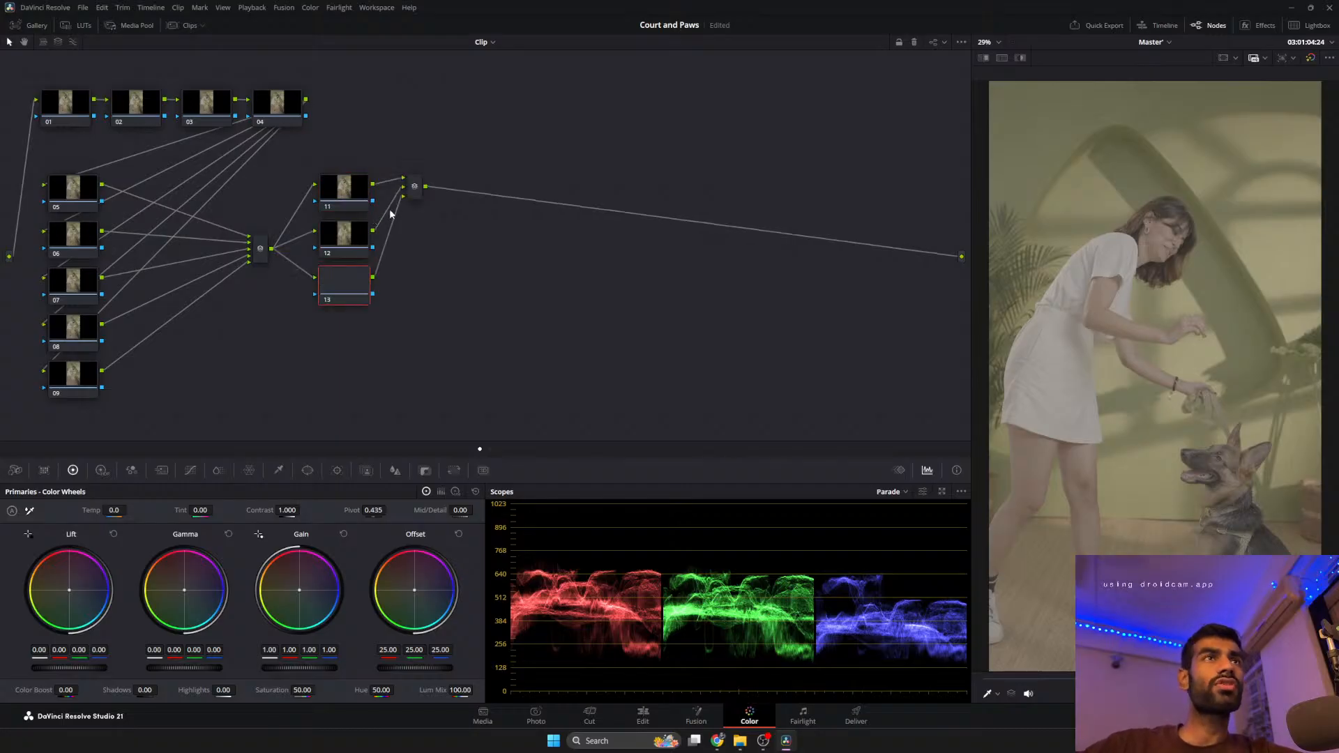
Append a serial node after the three-node group's mixer, shift it slightly away, and add one parallel node to it.
left_click(414, 187)
key("alt+s")
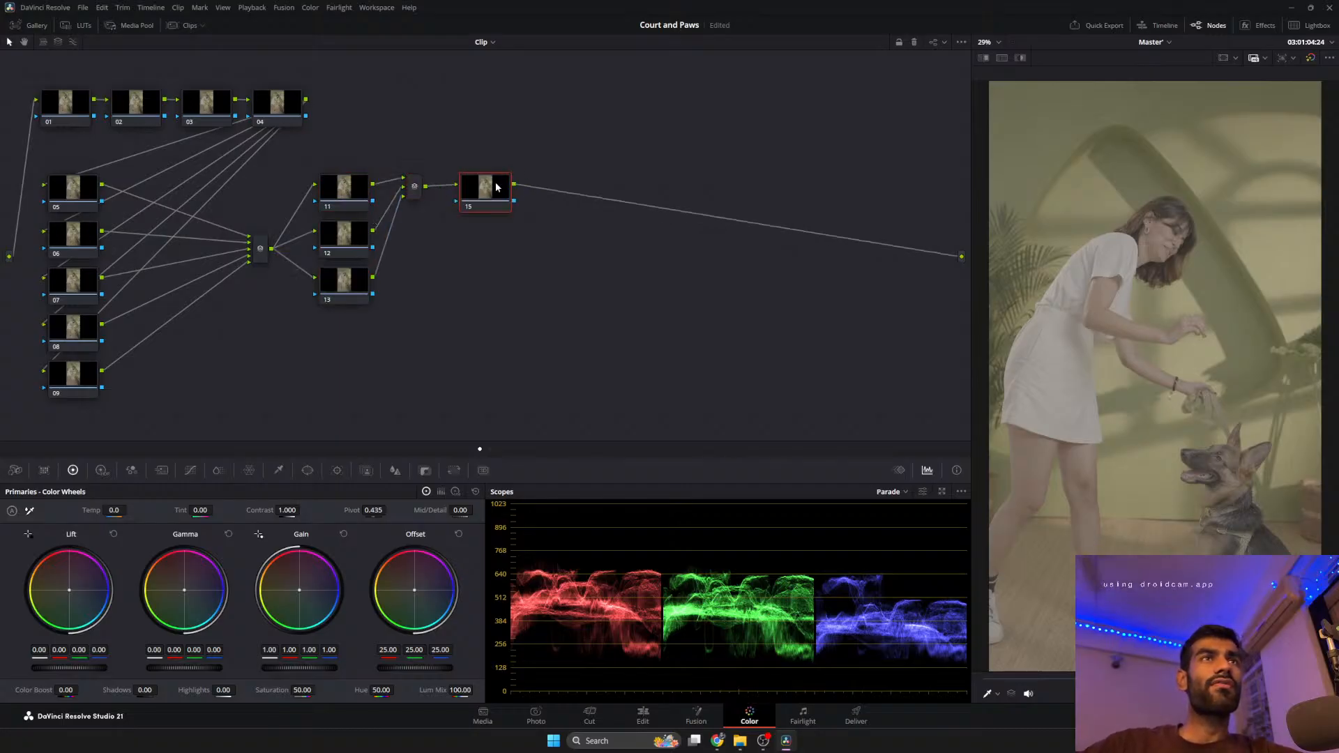
left_click_drag(497, 187, 513, 183)
key("alt+p")
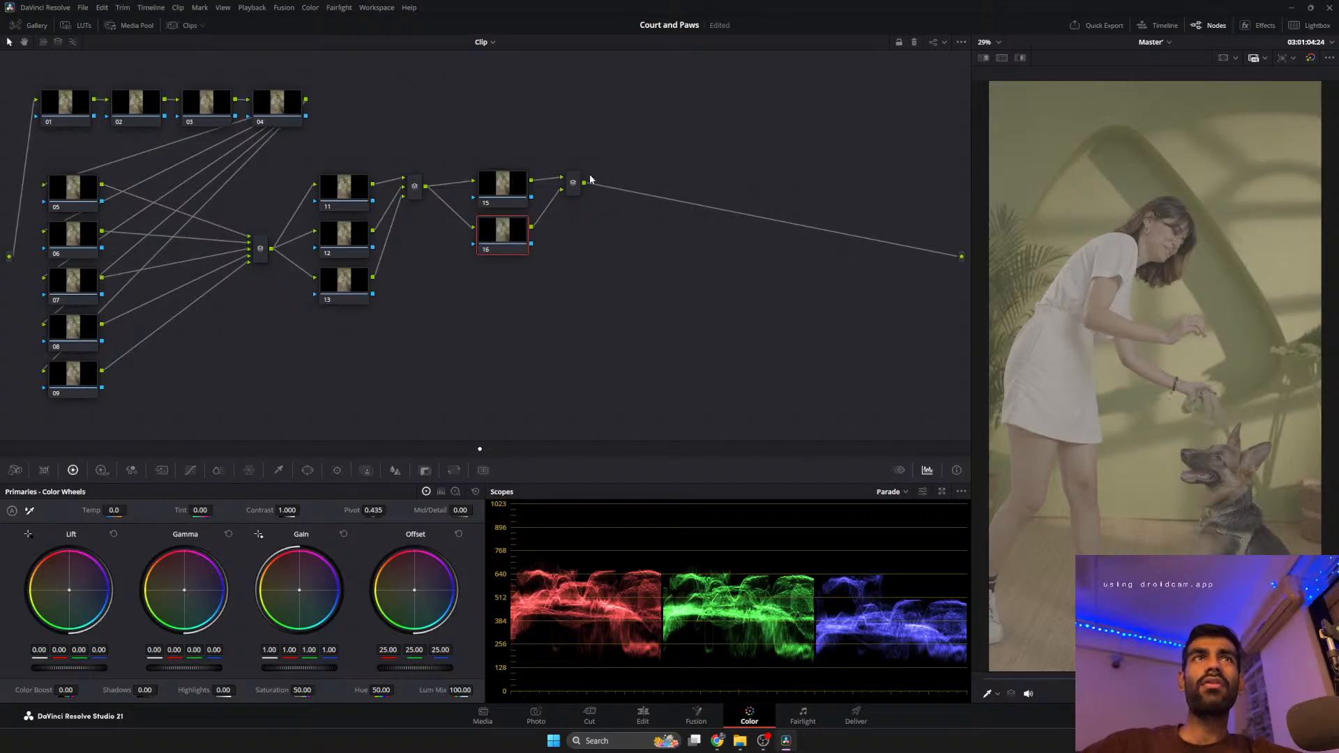
After the two-node group's mixer, start a raised row of four serial nodes.
left_click(572, 178)
key("alt+s")
left_click_drag(639, 201, 638, 154)
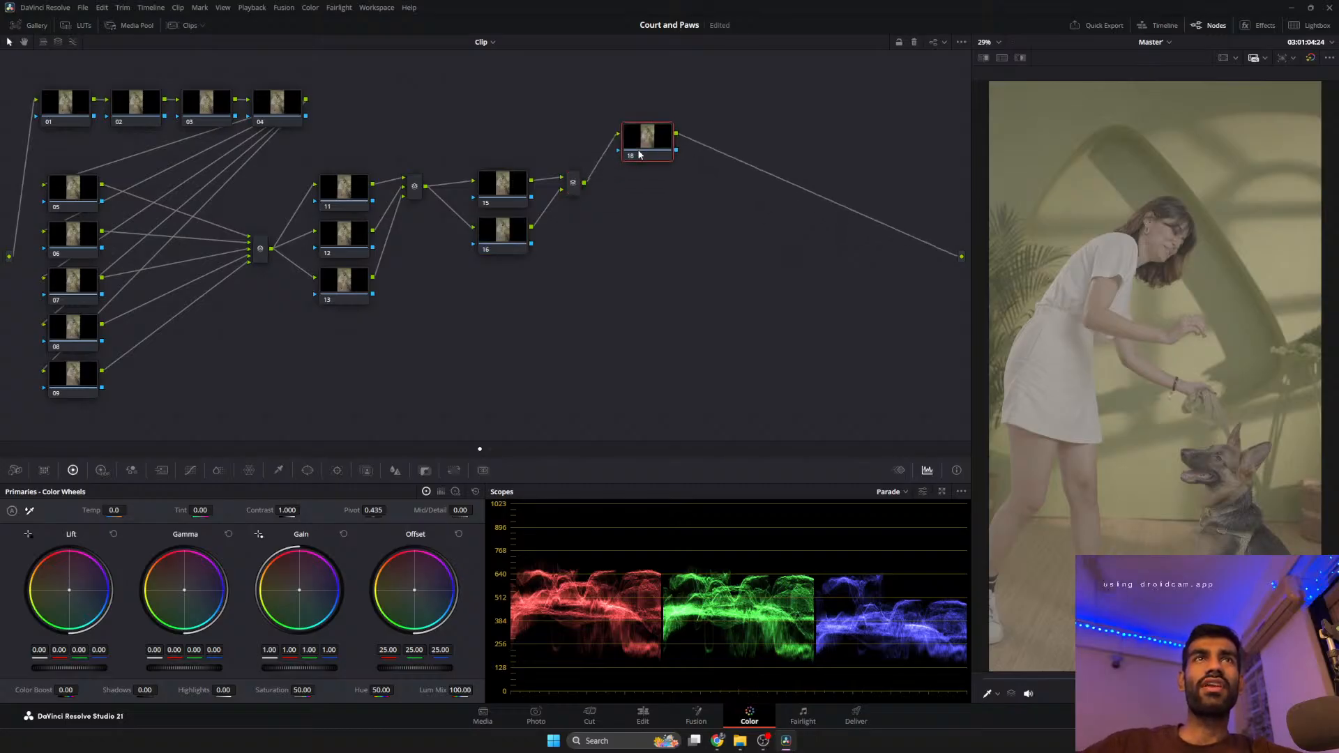
key("alt+s")
key("alt+s")
key("alt+s")
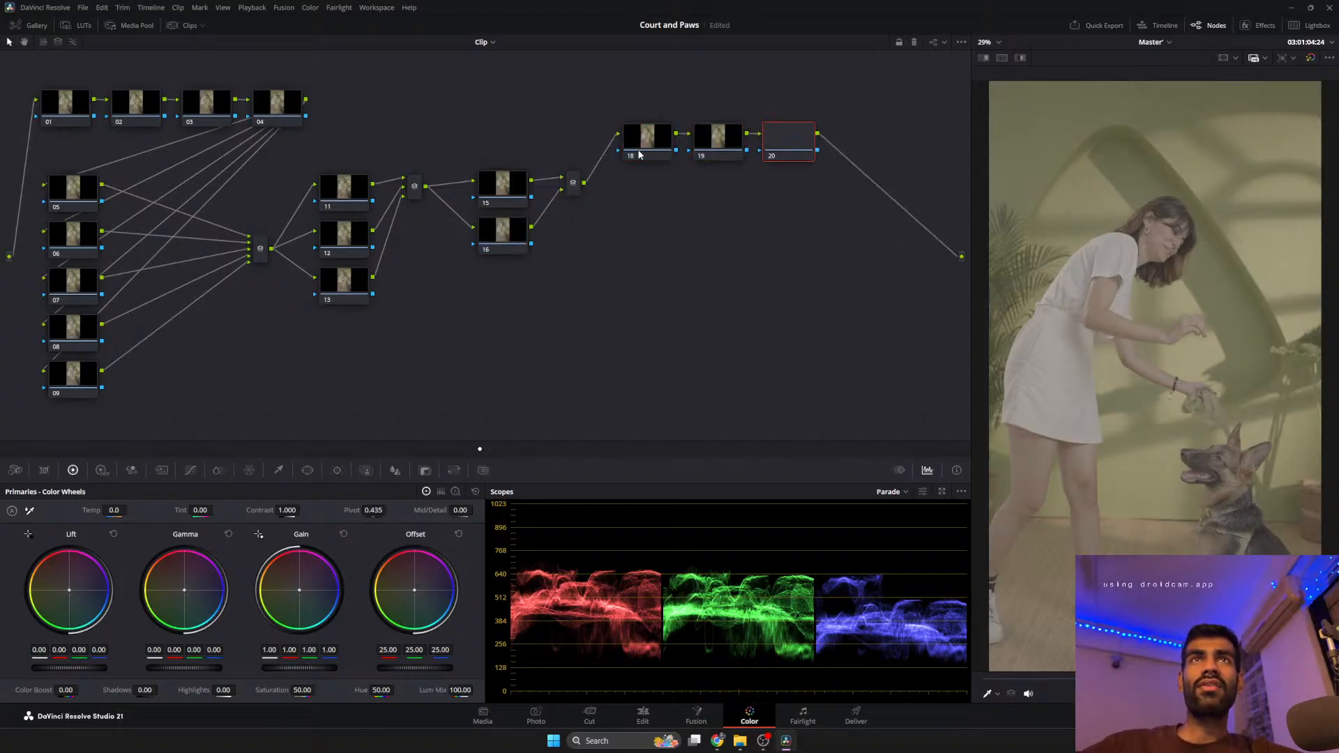
Continue the chain with a second row of four serial nodes directly beneath nodes 18 to 21.
key("alt+s")
left_click_drag(816, 200, 656, 219)
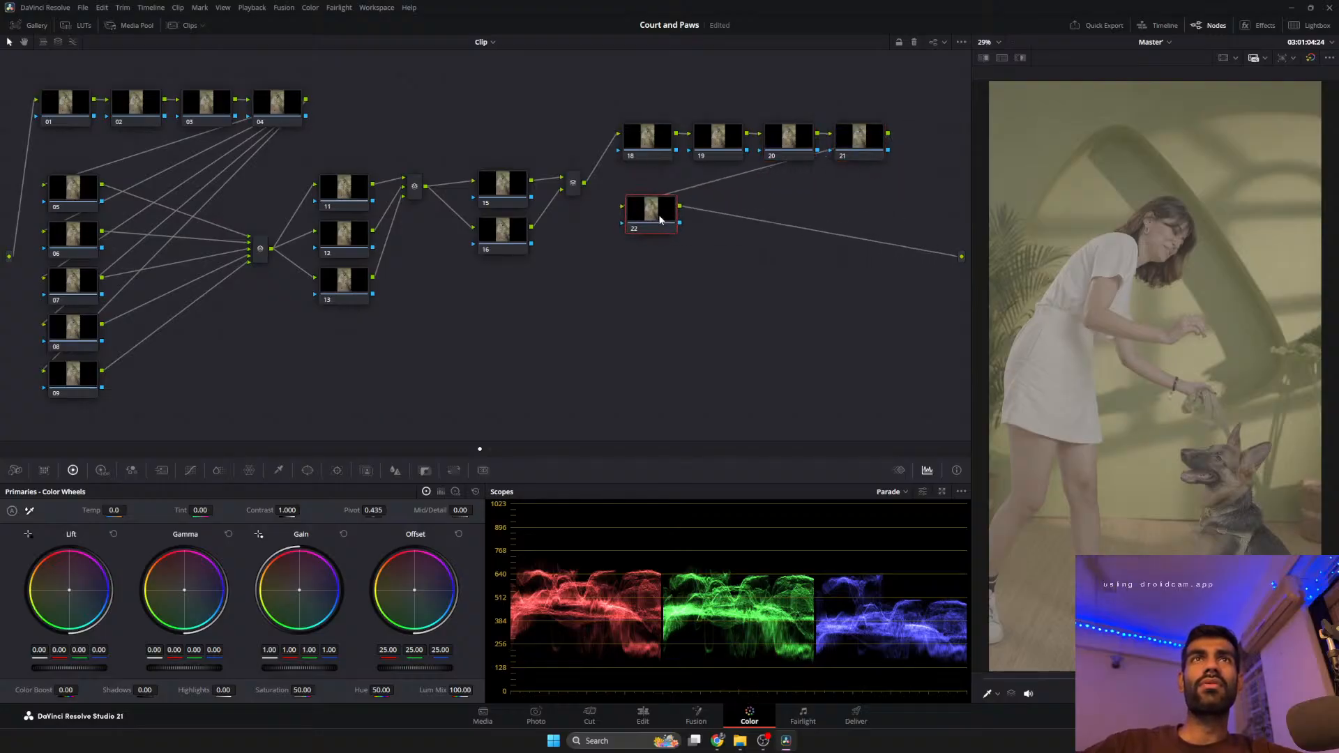
key("alt+s")
key("alt+s")
key("alt+s")
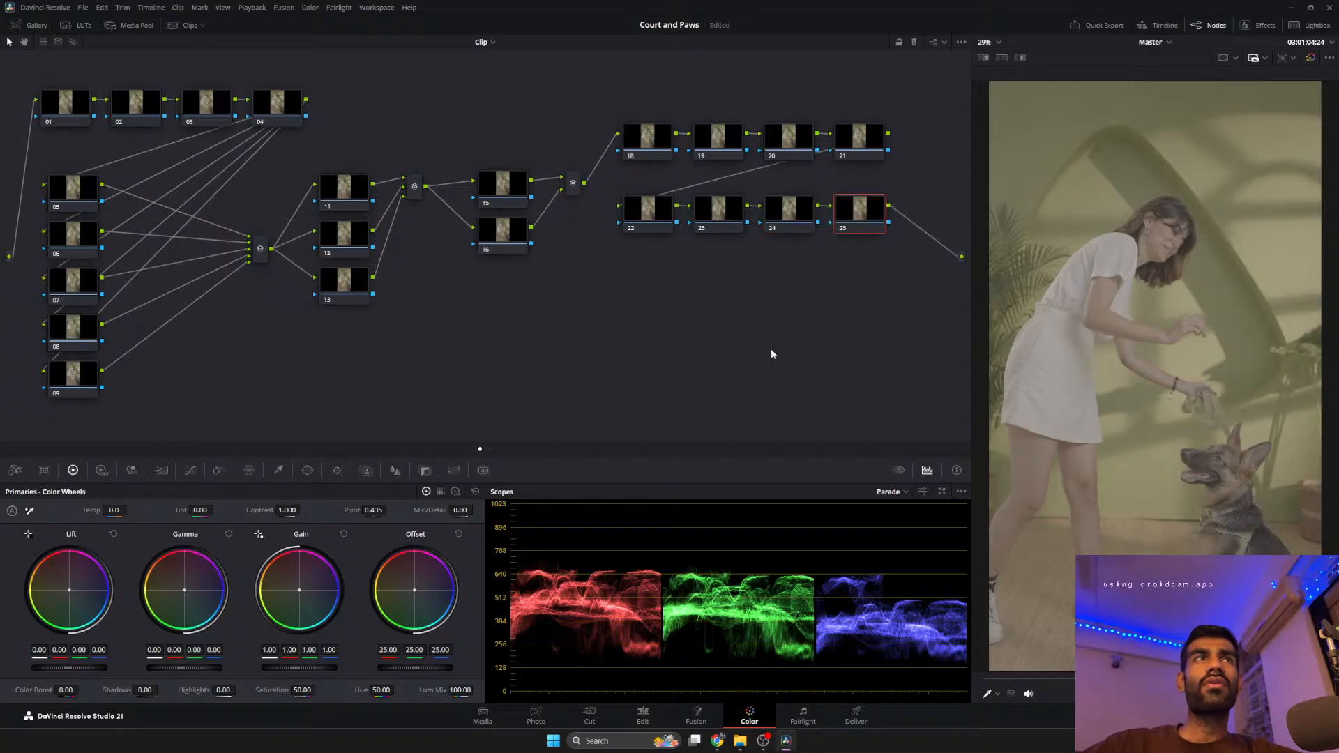
Lower the eight-node block, the group of nodes 15 and 16, and the preceding mixer to align the node tree.
left_click_drag(615, 90, 860, 277)
left_click_drag(589, 114, 513, 274)
left_click_drag(414, 190, 410, 219)
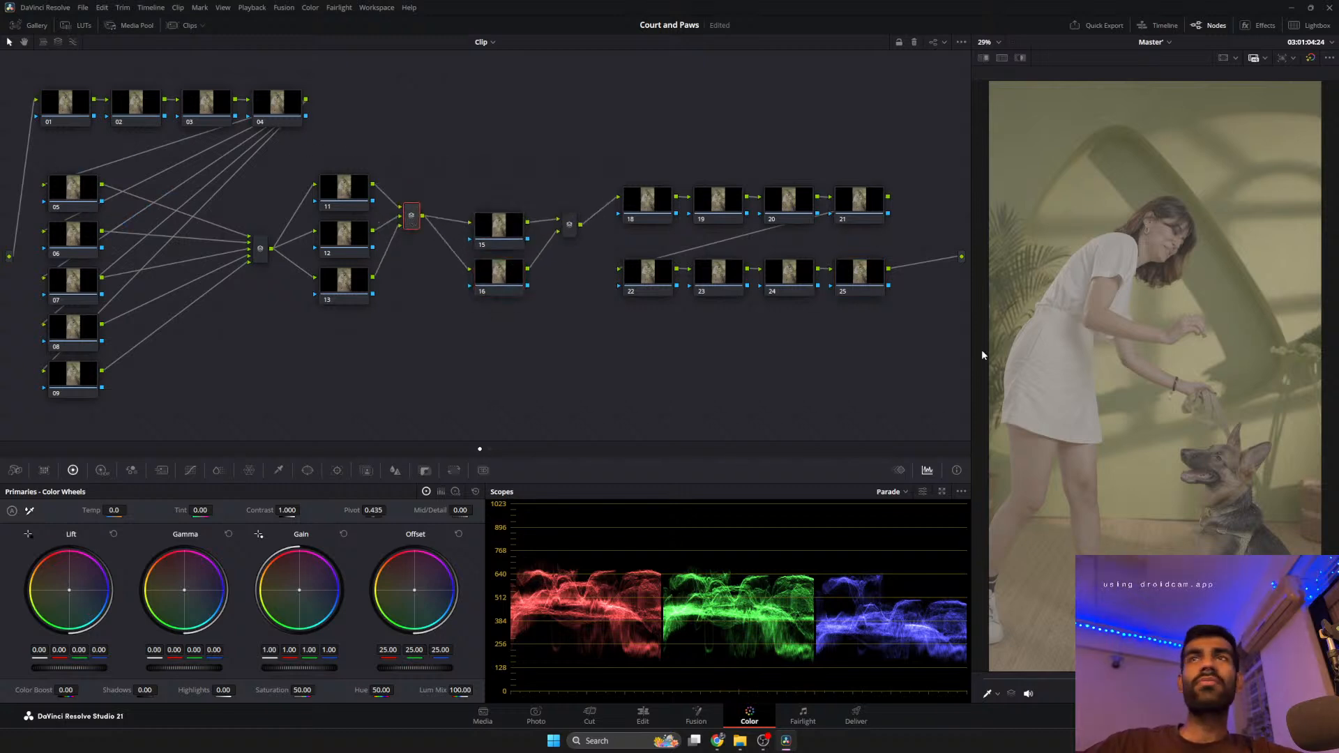
Move the playhead to 03:00:50:34 and open the Sony LUT collection with node 03 selected.
left_click_drag(1122, 679, 1075, 678)
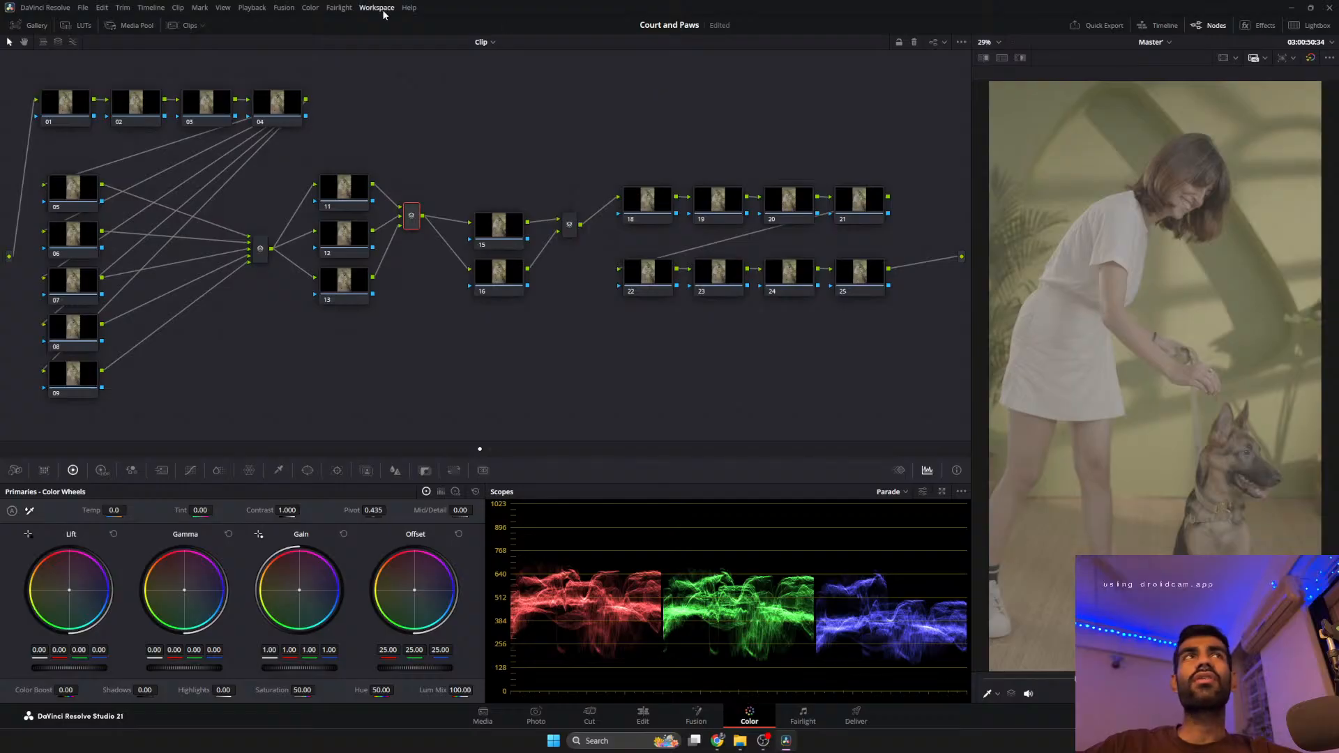
left_click(193, 117)
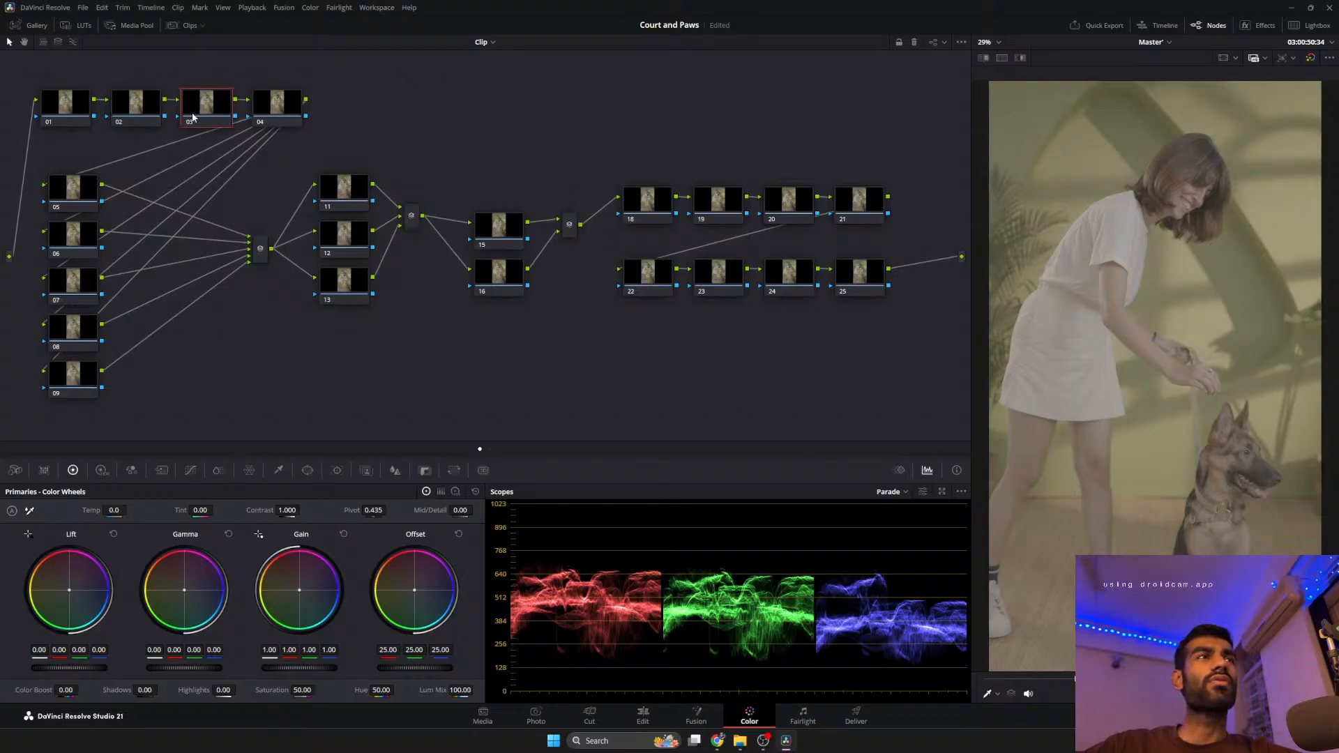
left_click(75, 25)
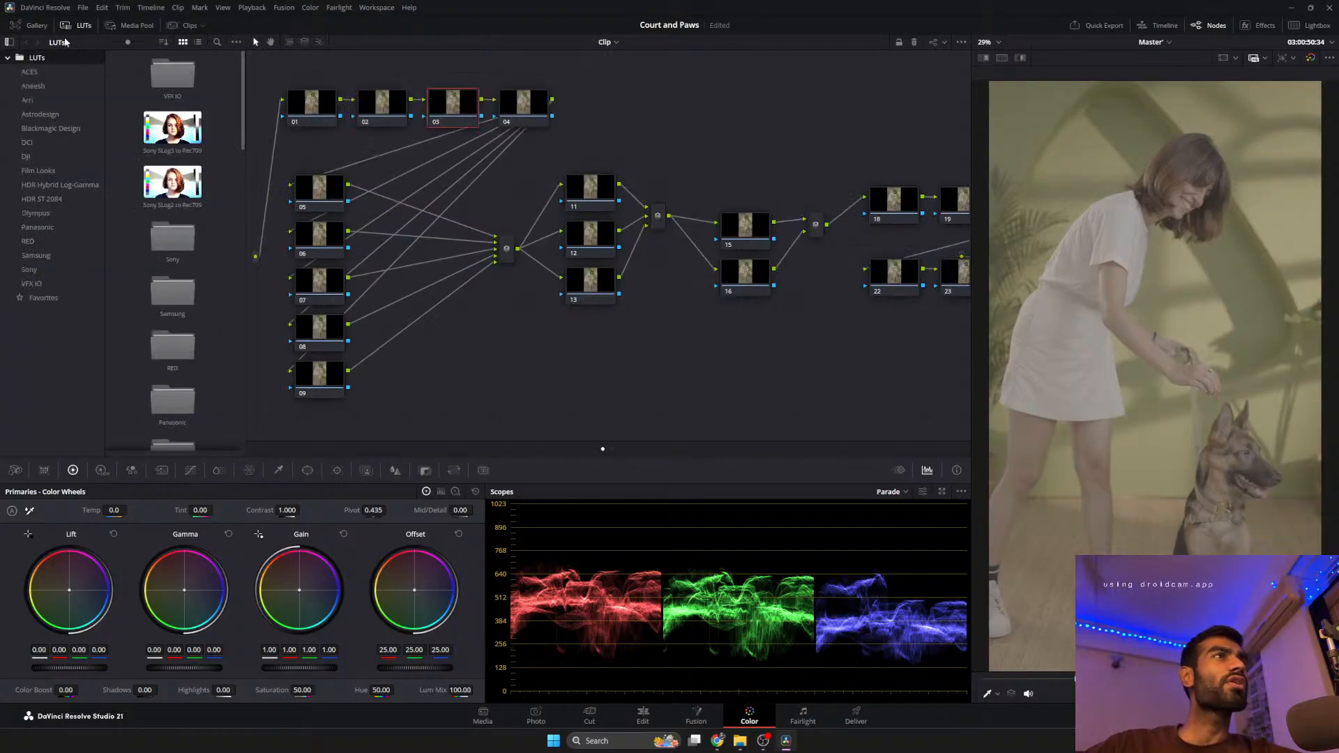
left_click(40, 268)
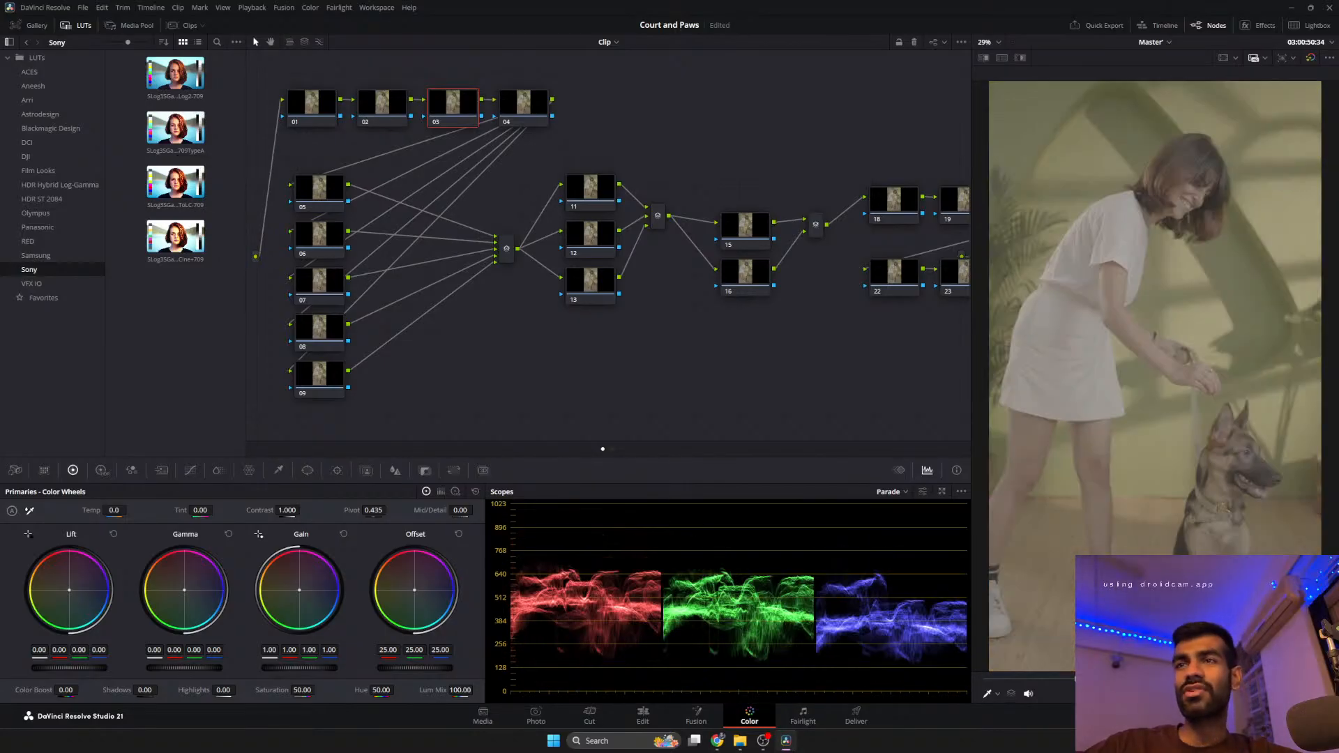
Open the project's color management settings and review the color science options.
left_click(1319, 716)
left_click(467, 177)
left_click(463, 190)
left_click(687, 142)
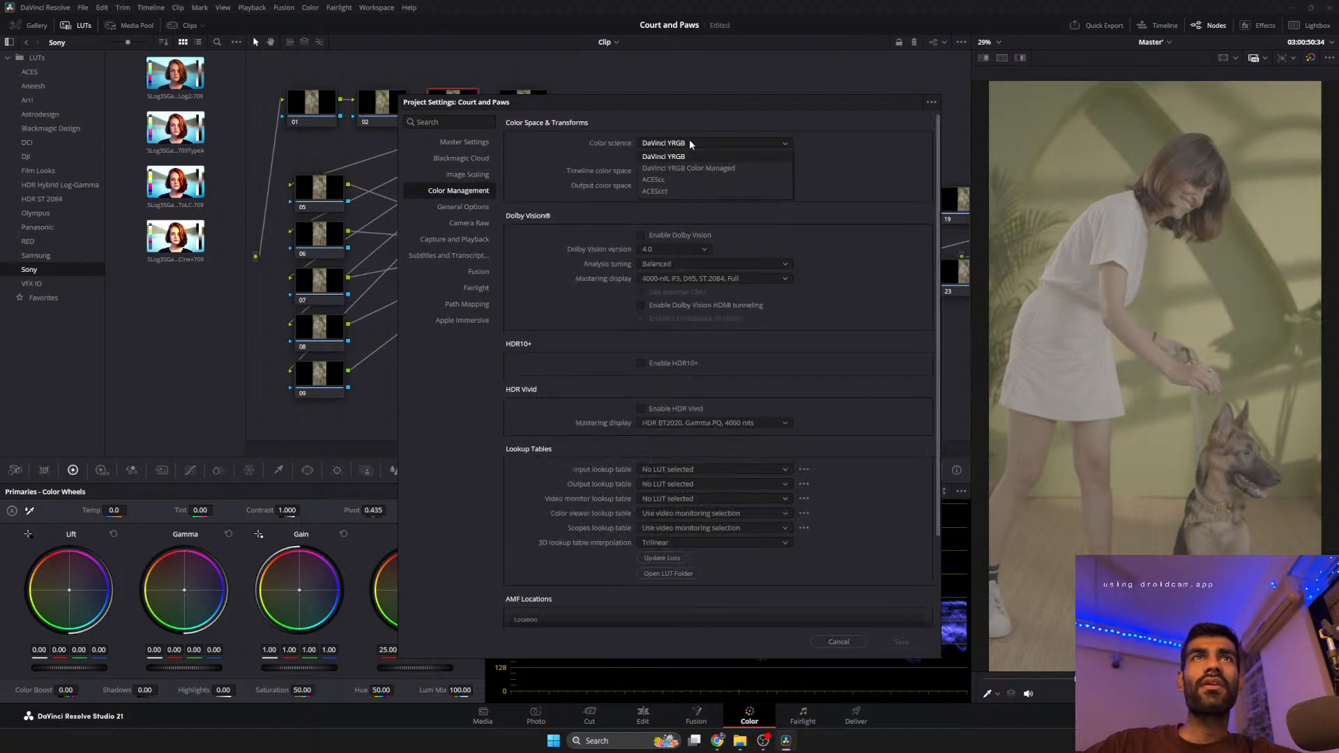
left_click(705, 148)
Set the project's timeline color space to Rec.709-A.
left_click(683, 171)
left_click(682, 172)
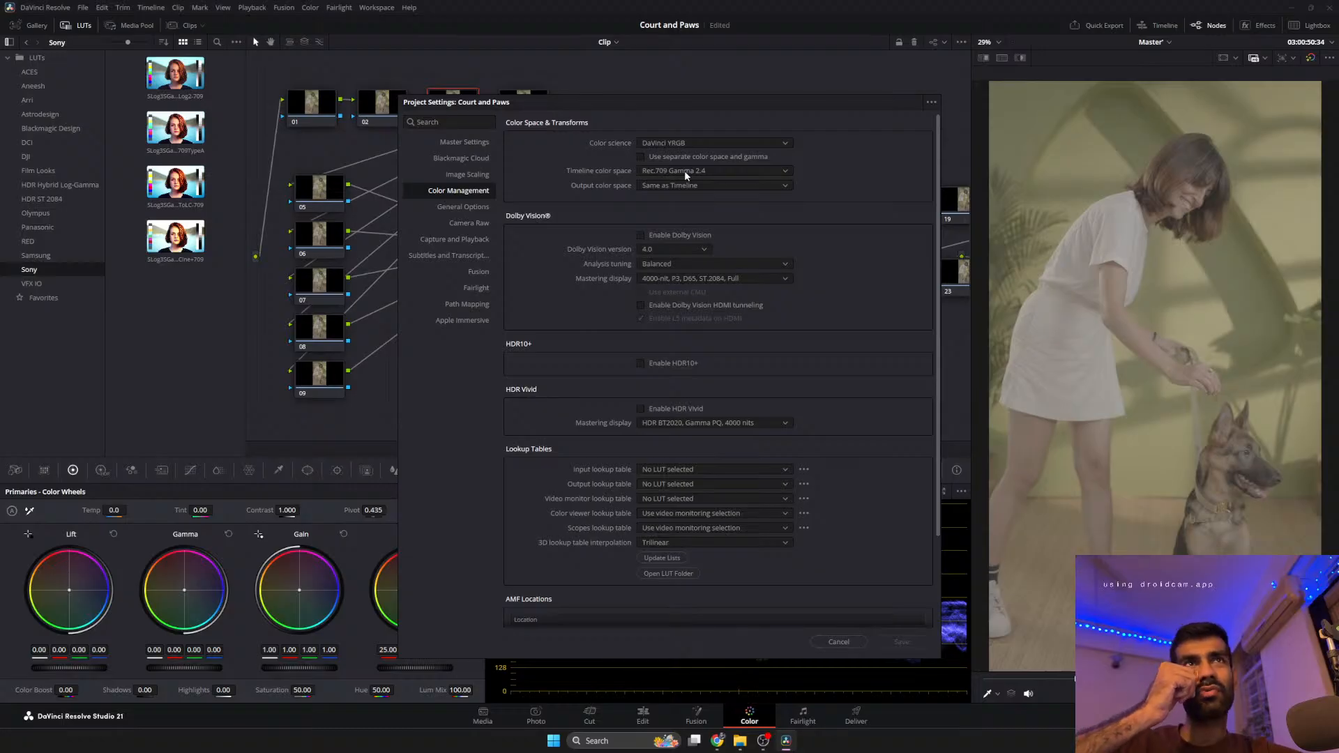
left_click(684, 170)
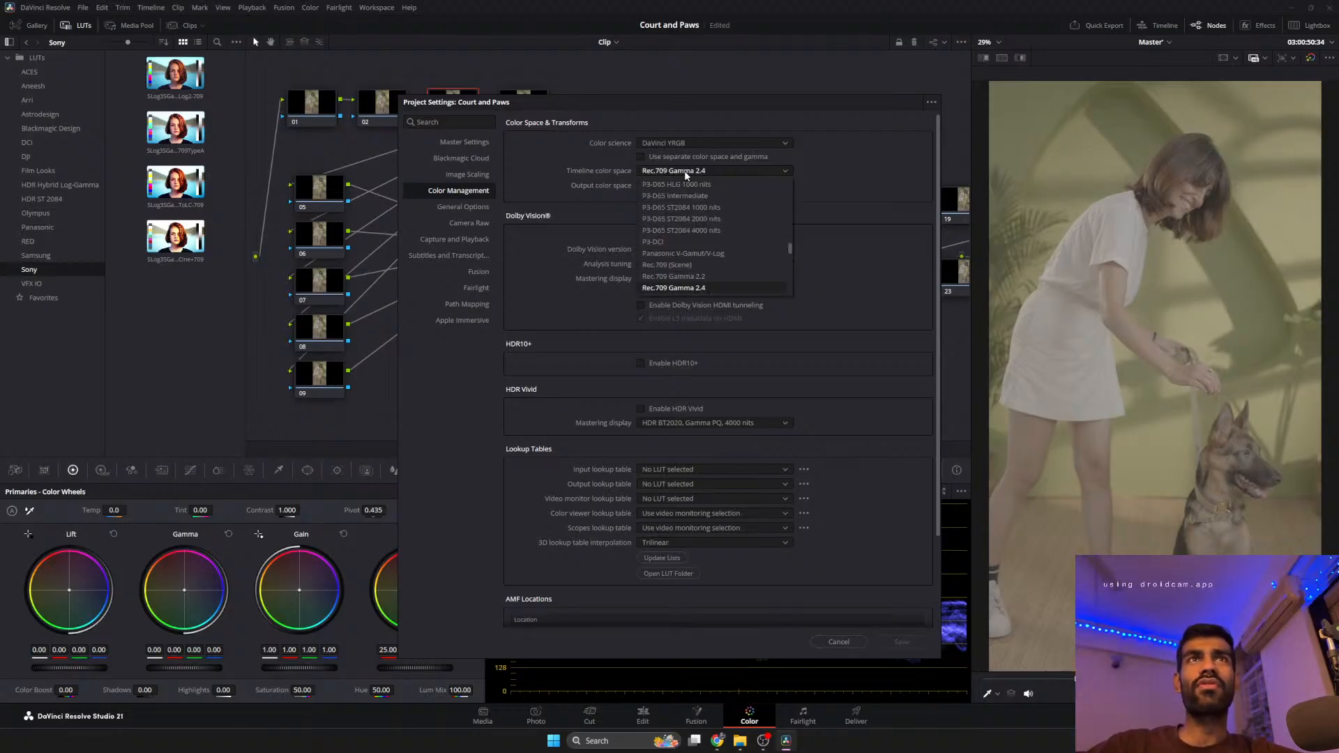
left_click(684, 172)
left_click(685, 172)
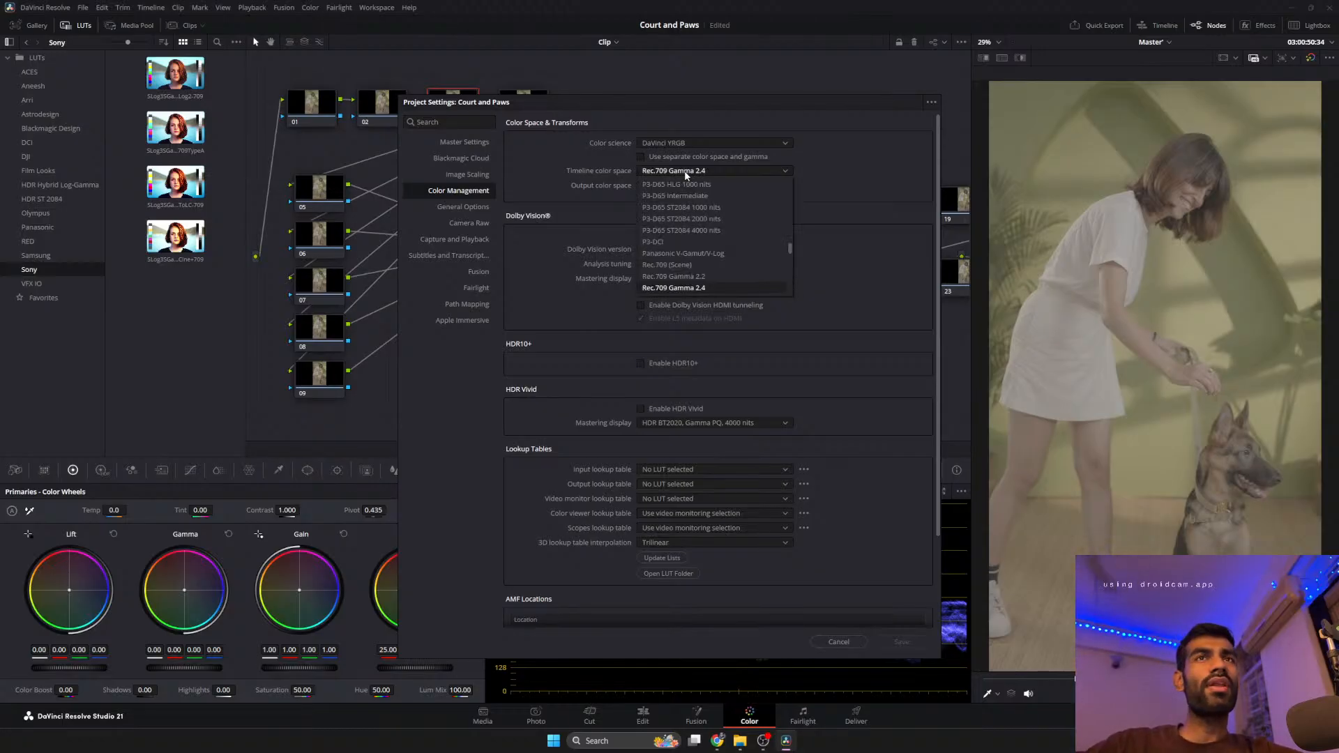
scroll(705, 265, "down", 1)
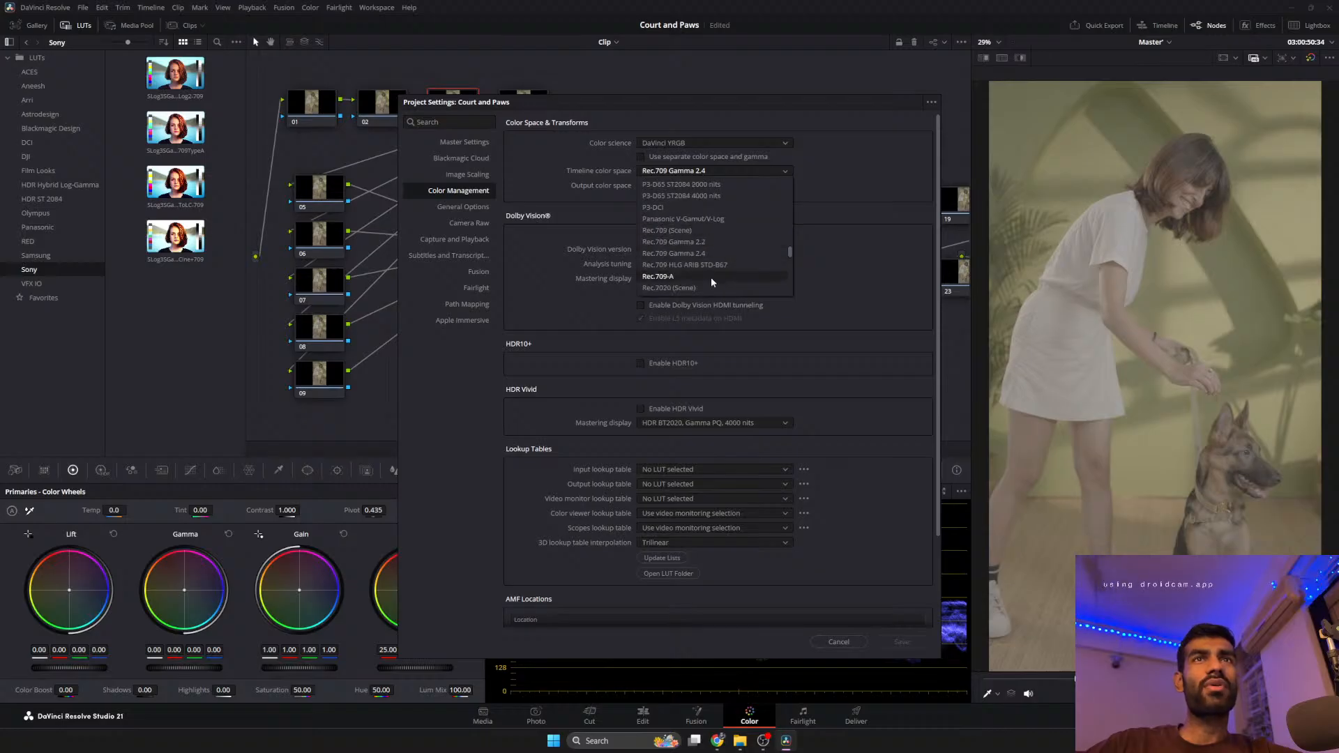
left_click(702, 277)
Keep the output color space at Same as Timeline and the color science at DaVinci YRGB, and save the project settings.
left_click(683, 187)
left_click(673, 200)
left_click(696, 142)
left_click(680, 156)
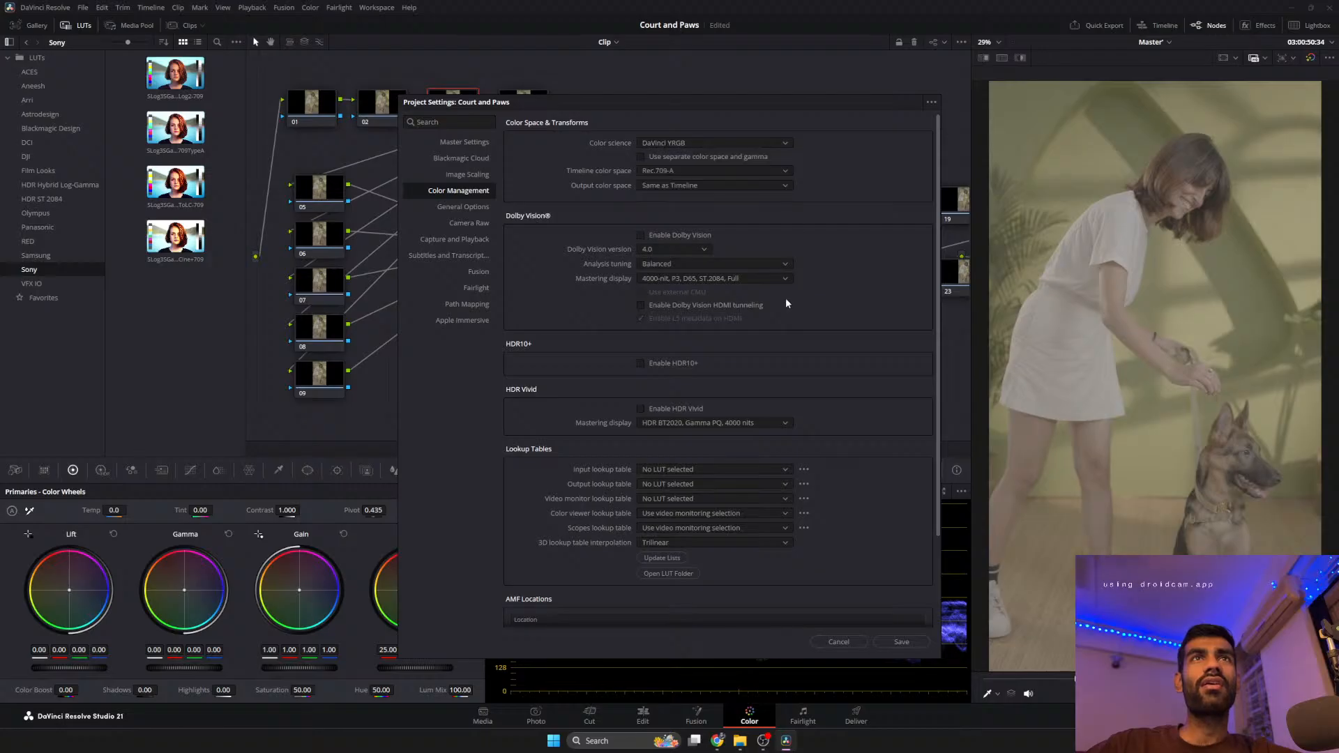
left_click(898, 643)
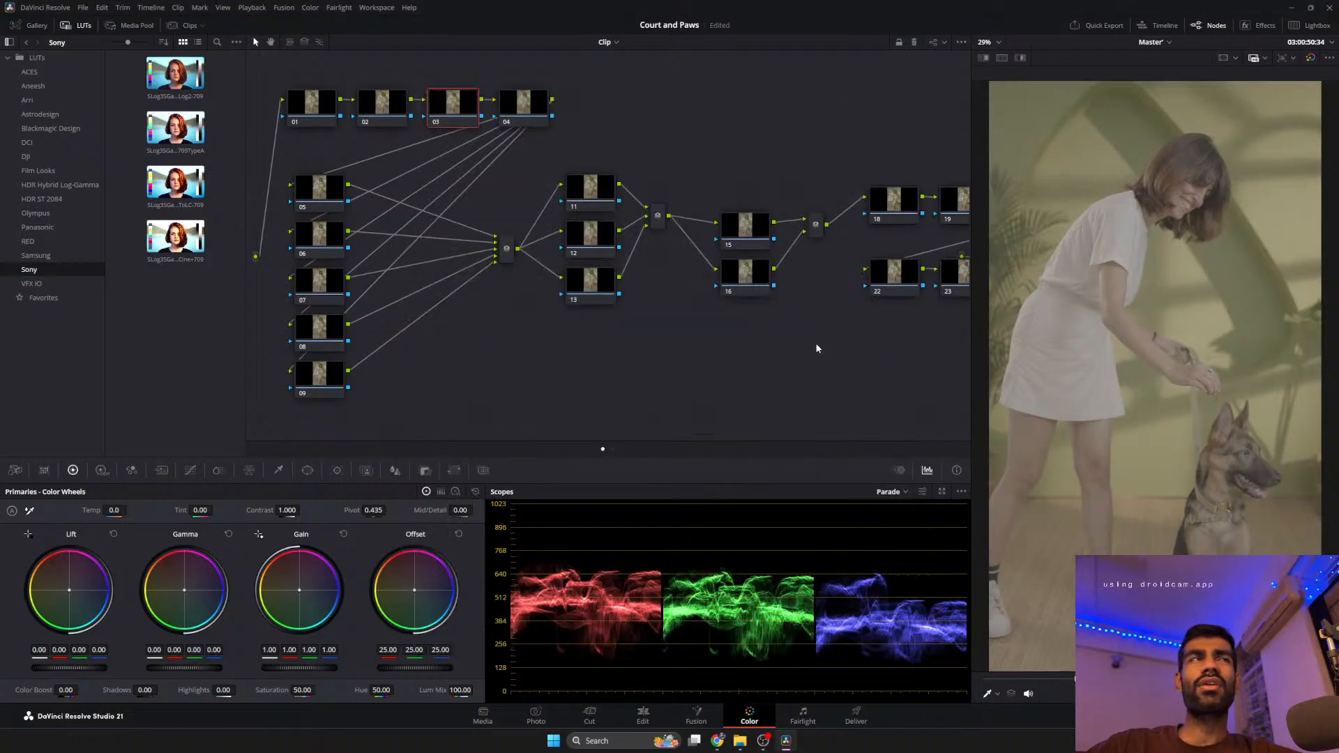
Apply the Sony SLog3SGamut3.CineToLC-709TypeA LUT to node 03 and set its key output gain to 0.6.
left_click_drag(778, 363, 756, 368)
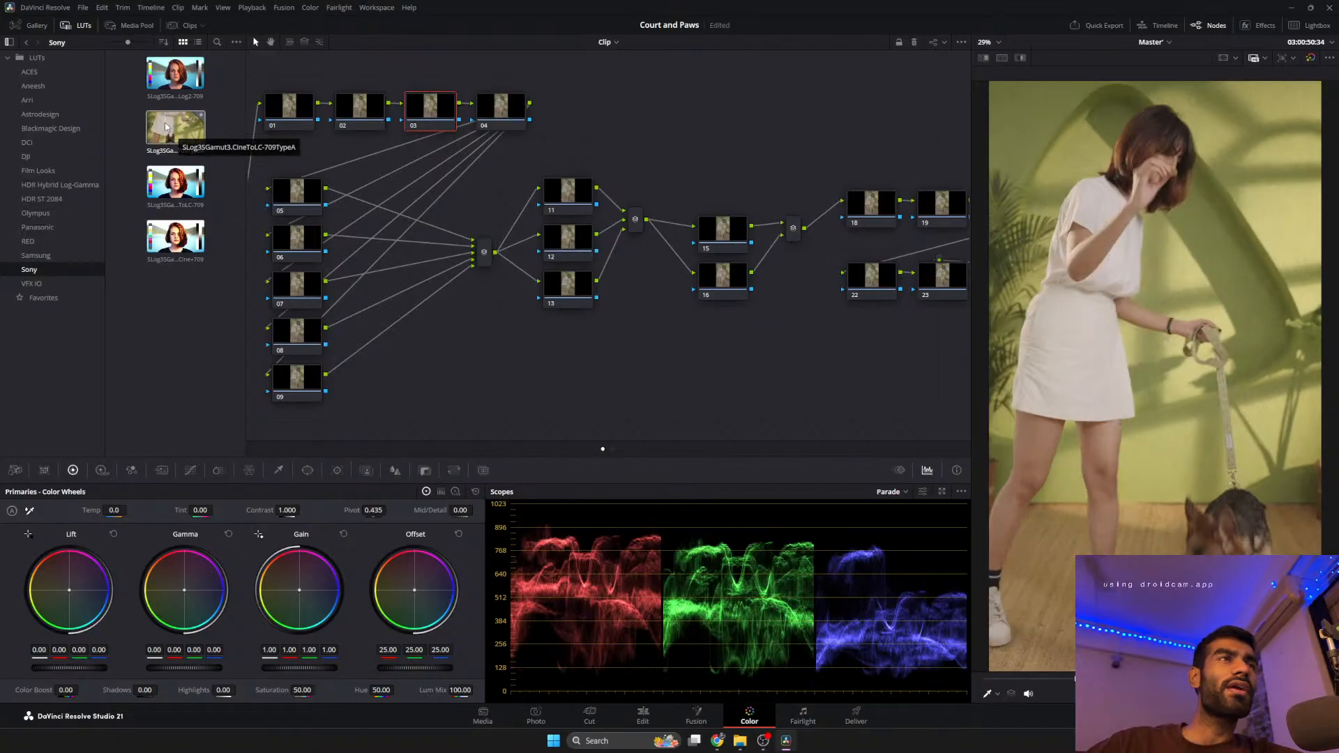
left_click_drag(175, 129, 433, 115)
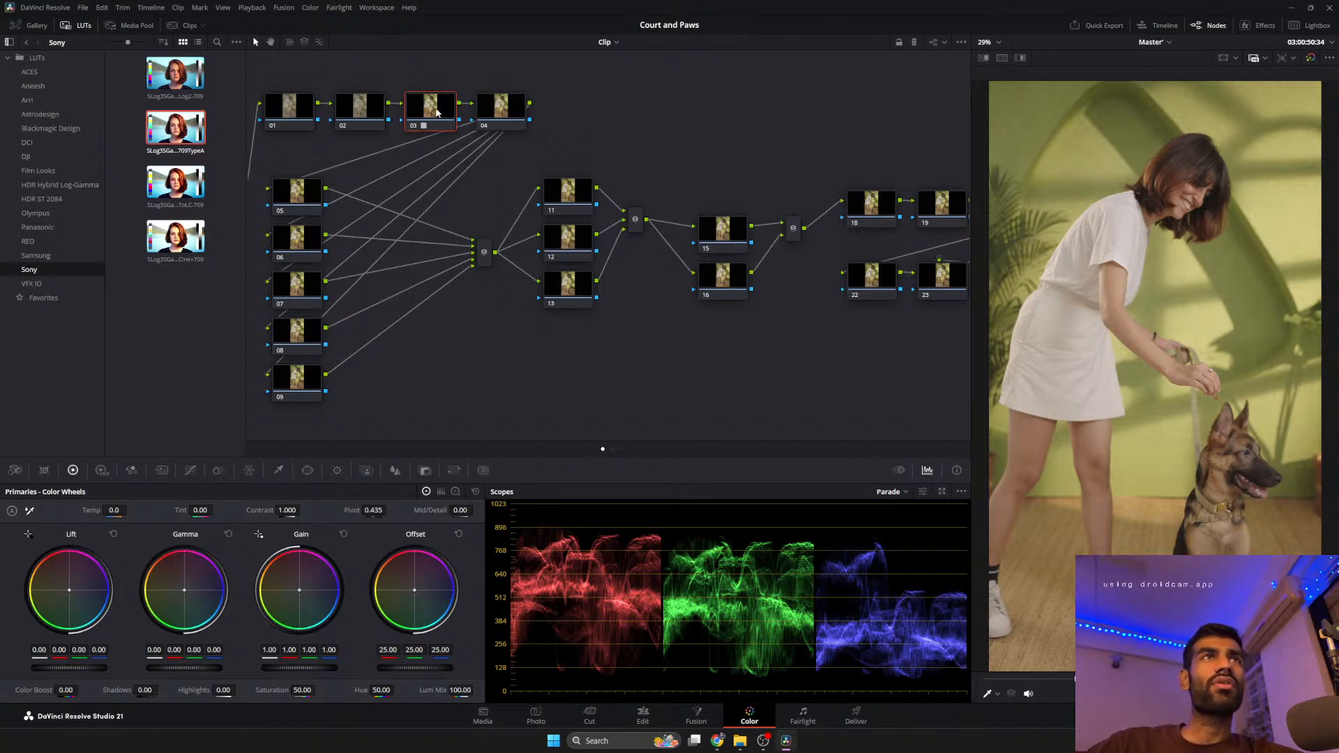
left_click(424, 470)
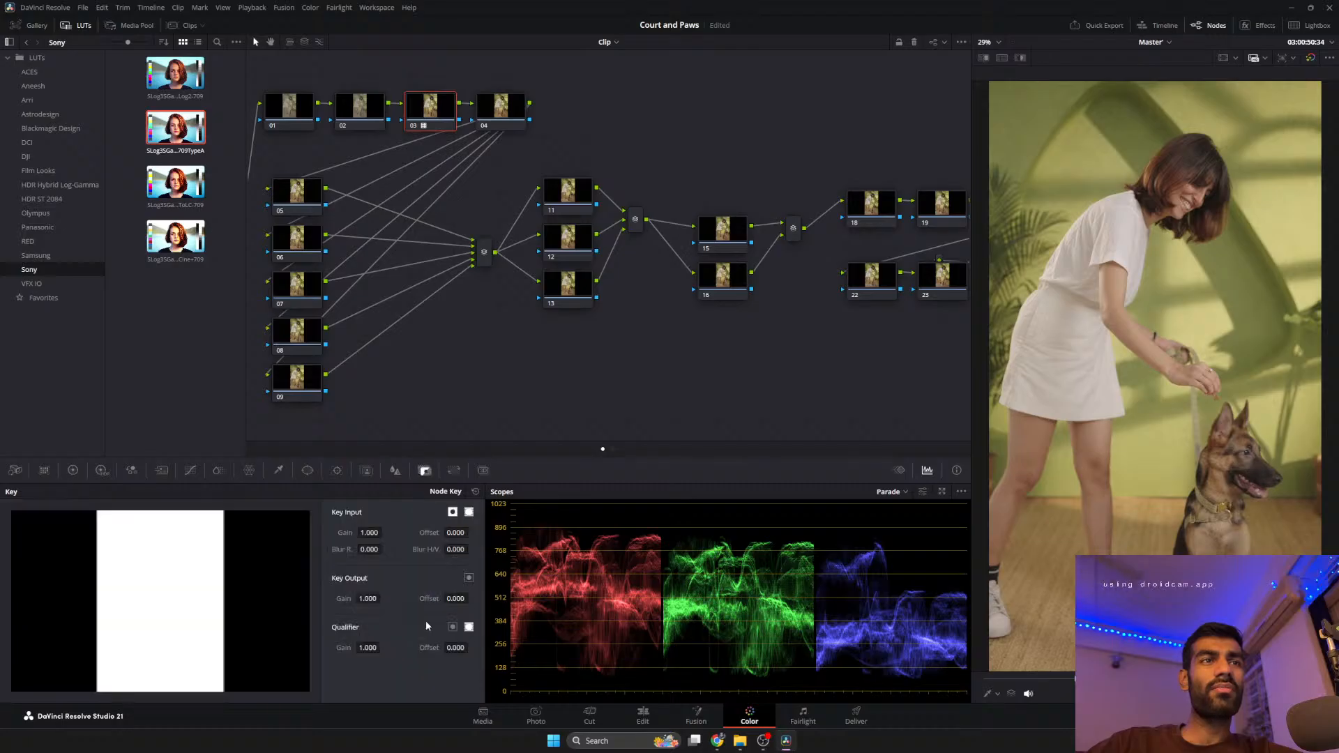
double_click(376, 598)
type(".")
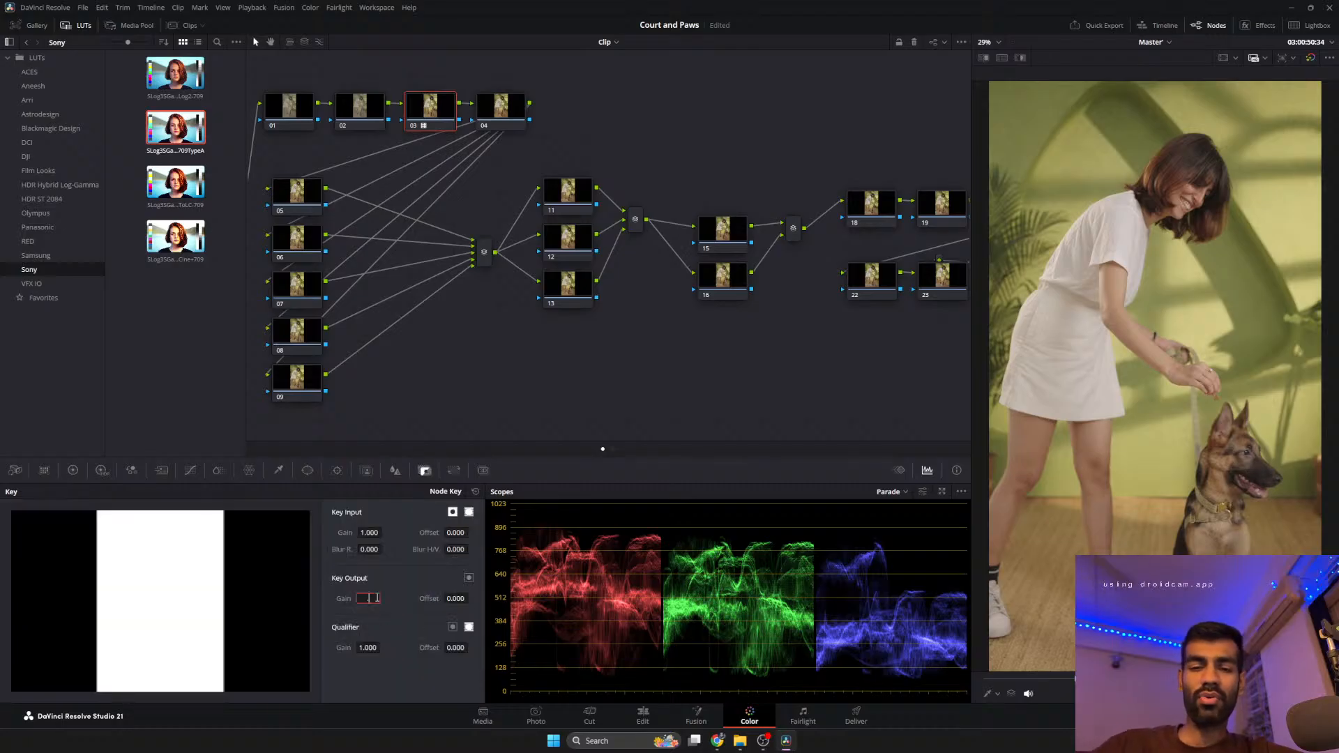
type("6")
key("Return")
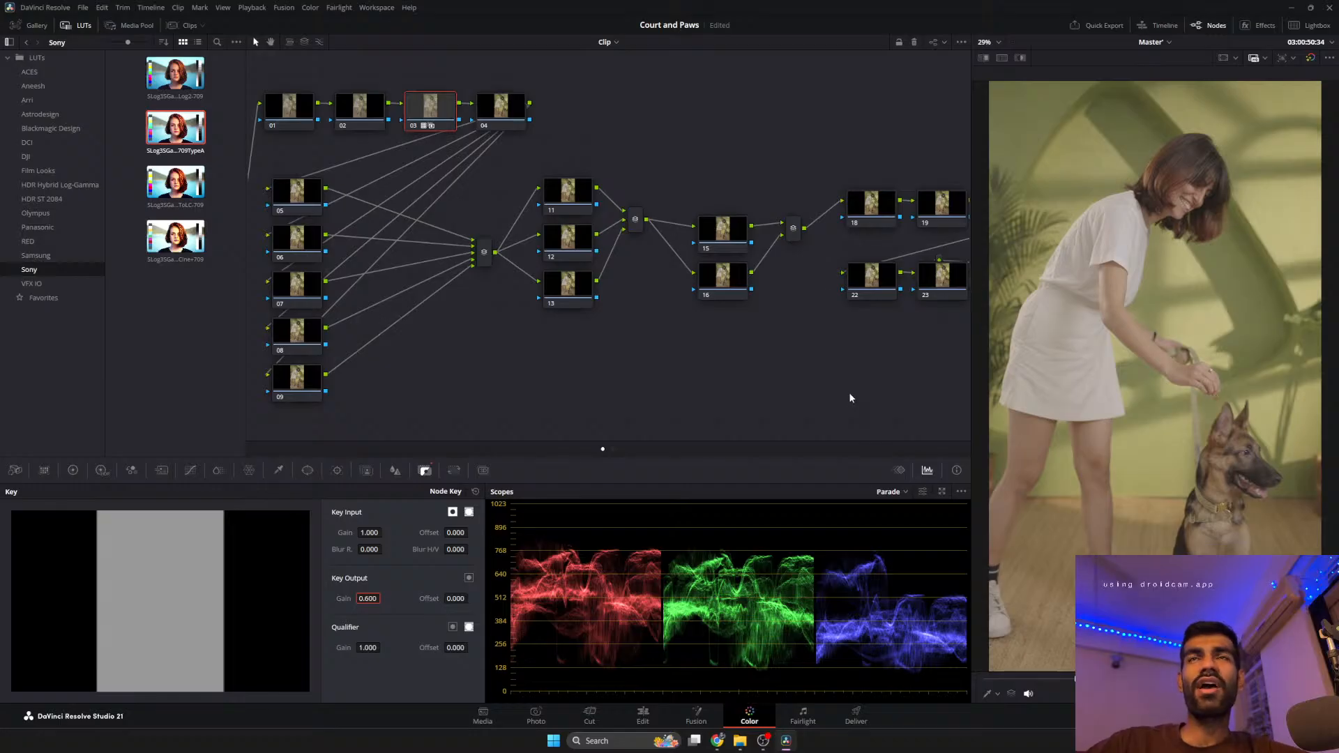
Tighten the node tree by moving nodes 11 to 13, nodes 15 and 16, and their mixers closer to the five-node stack.
scroll(858, 365, "right", 5)
left_click_drag(752, 402, 870, 399)
scroll(767, 328, "left", 1)
left_click_drag(526, 255, 456, 320)
left_click_drag(591, 142, 623, 325)
left_click_drag(607, 282, 522, 352)
left_click_drag(675, 218, 603, 311)
left_click_drag(757, 146, 848, 300)
left_click_drag(762, 271, 674, 278)
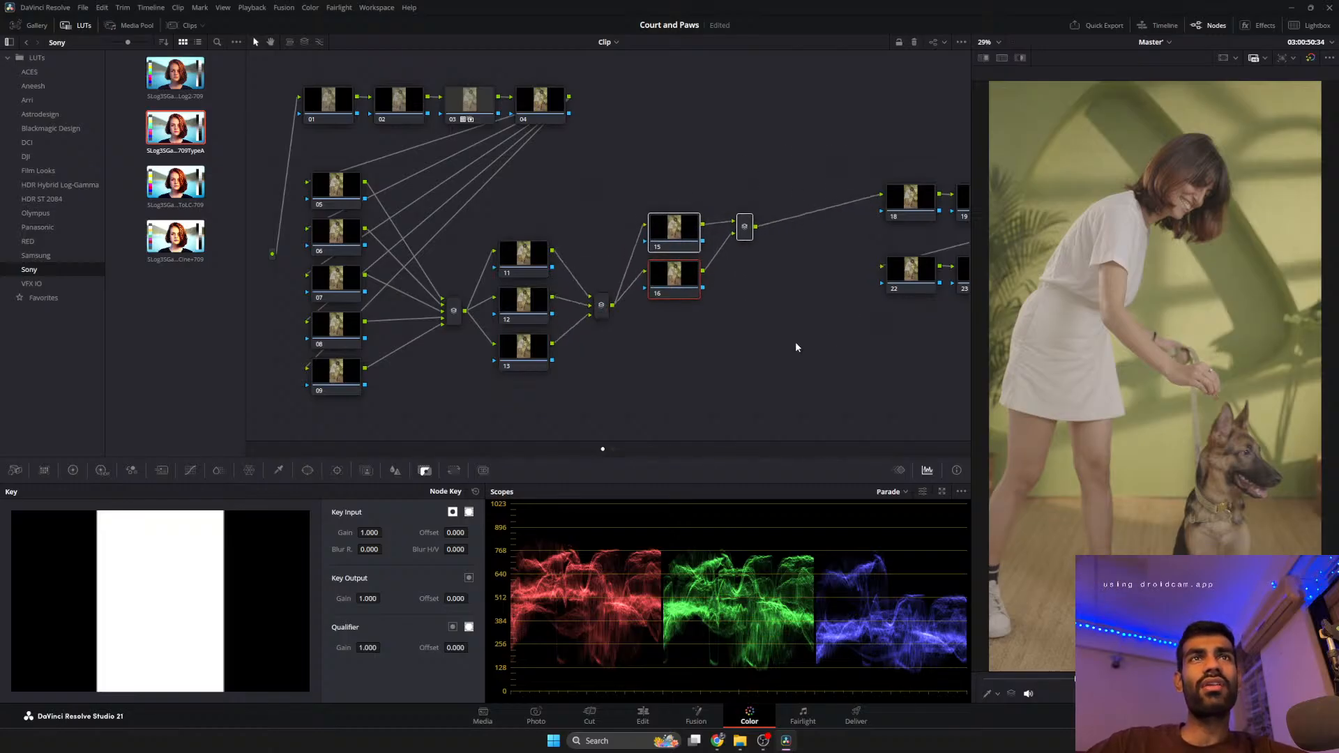
Move the block of nodes 18 to 25 closer to the mixer that feeds it.
scroll(739, 337, "right", 5)
left_click_drag(668, 123, 950, 332)
left_click_drag(920, 275, 837, 281)
left_click_drag(541, 360, 702, 349)
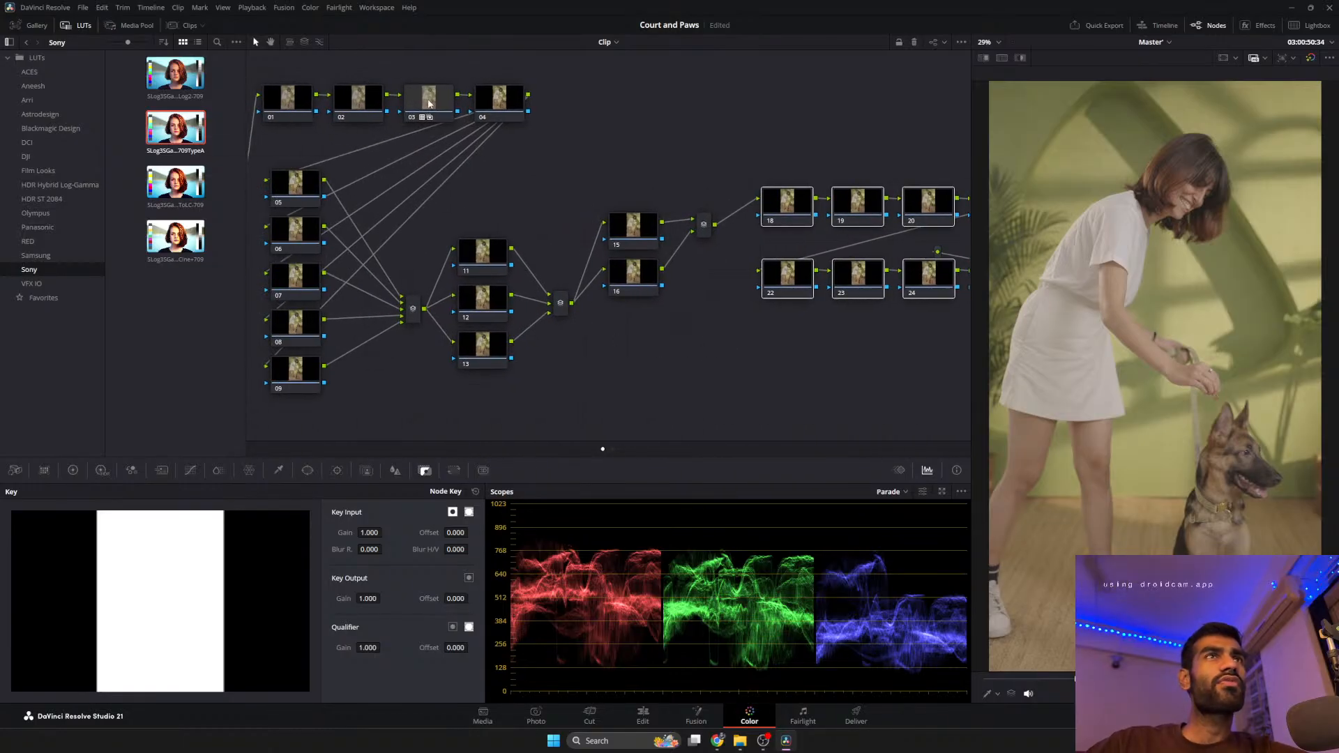
Apply the Rec709 Kodak 2383 D65 film look LUT to node 20.
left_click(430, 98)
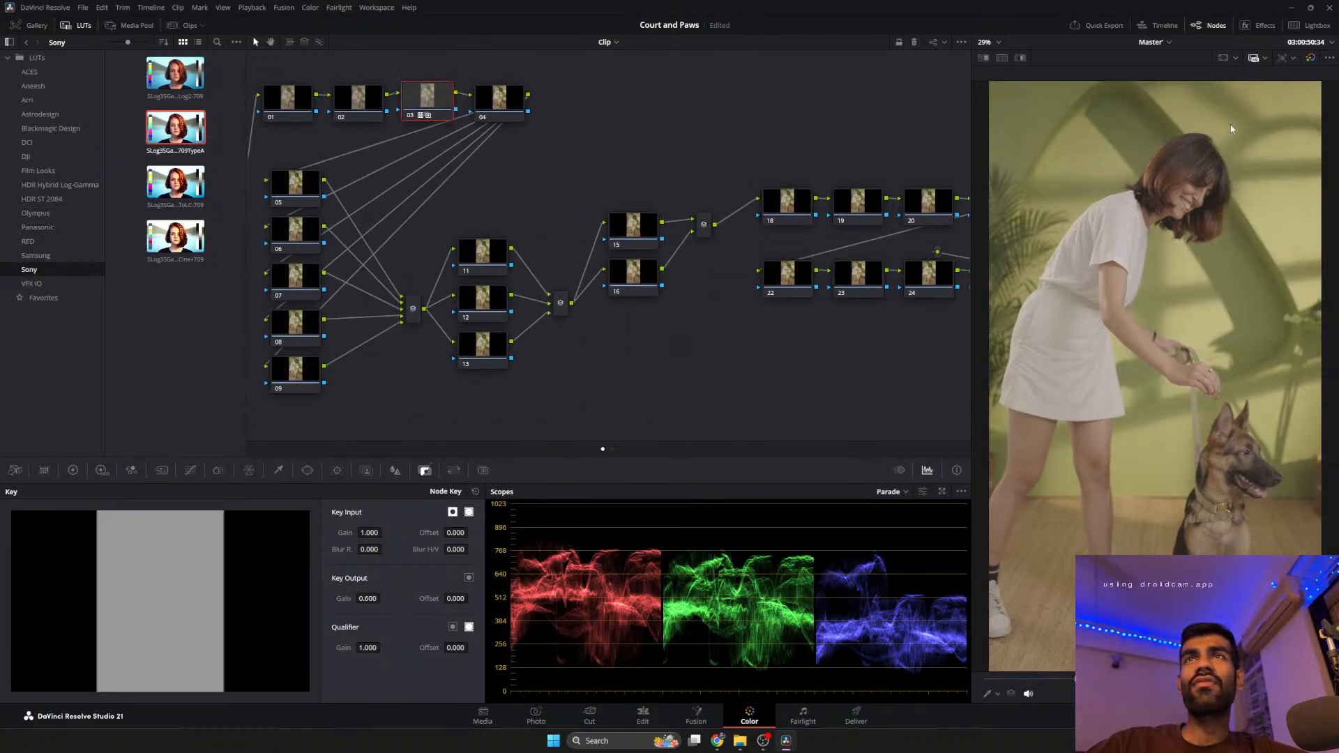
left_click_drag(822, 156, 526, 142)
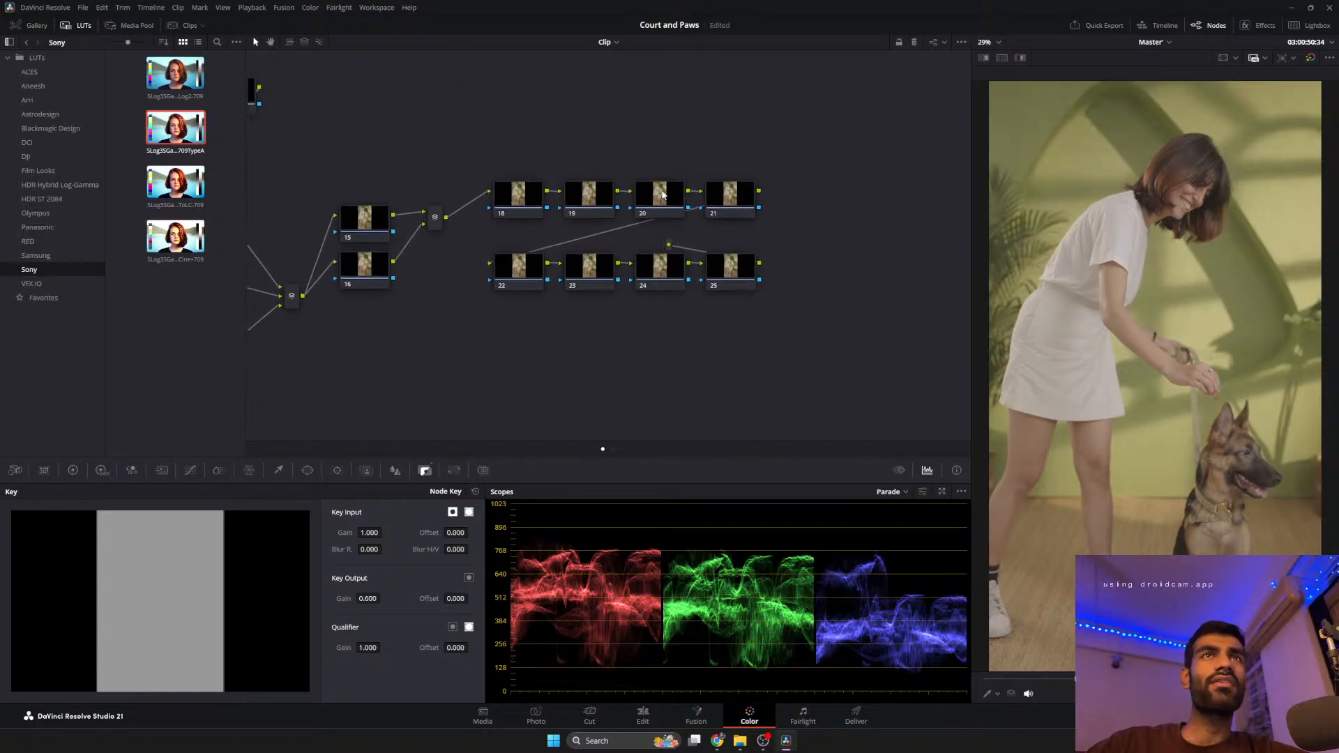
left_click(659, 195)
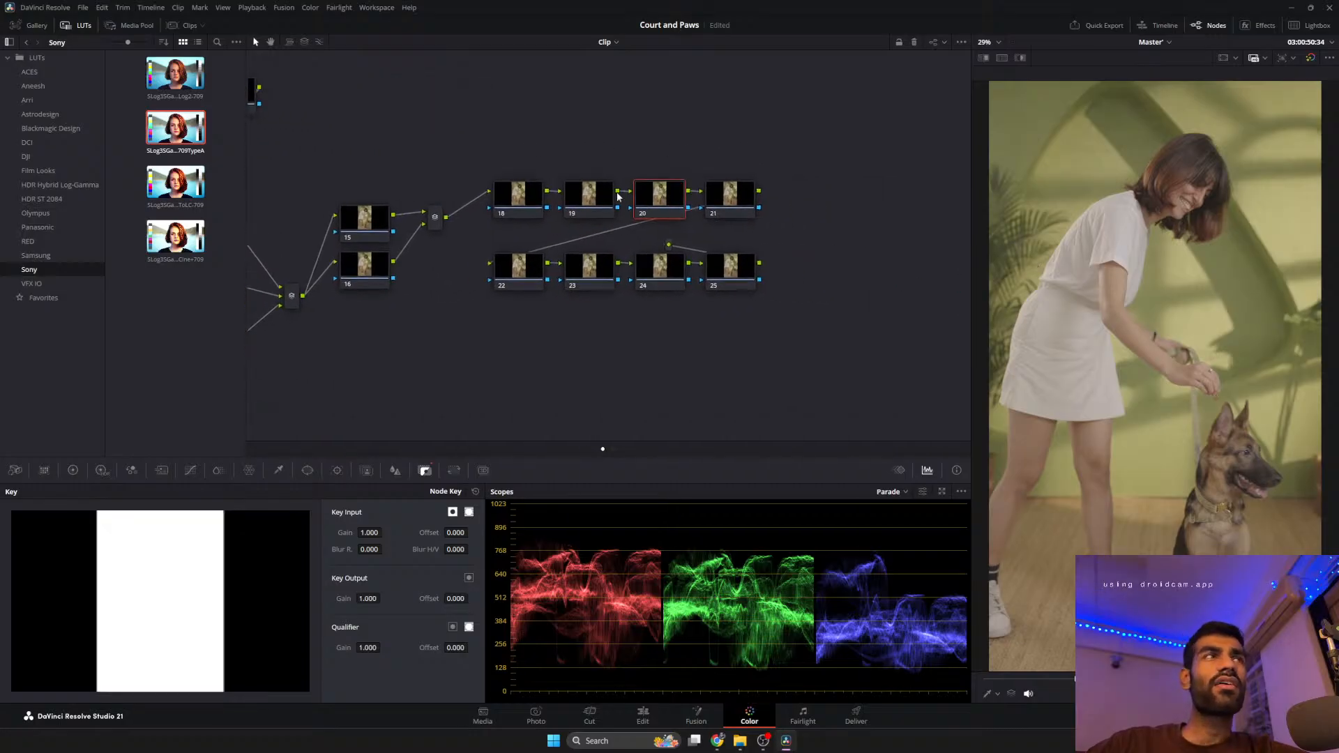
left_click(61, 166)
scroll(136, 272, "down", 3)
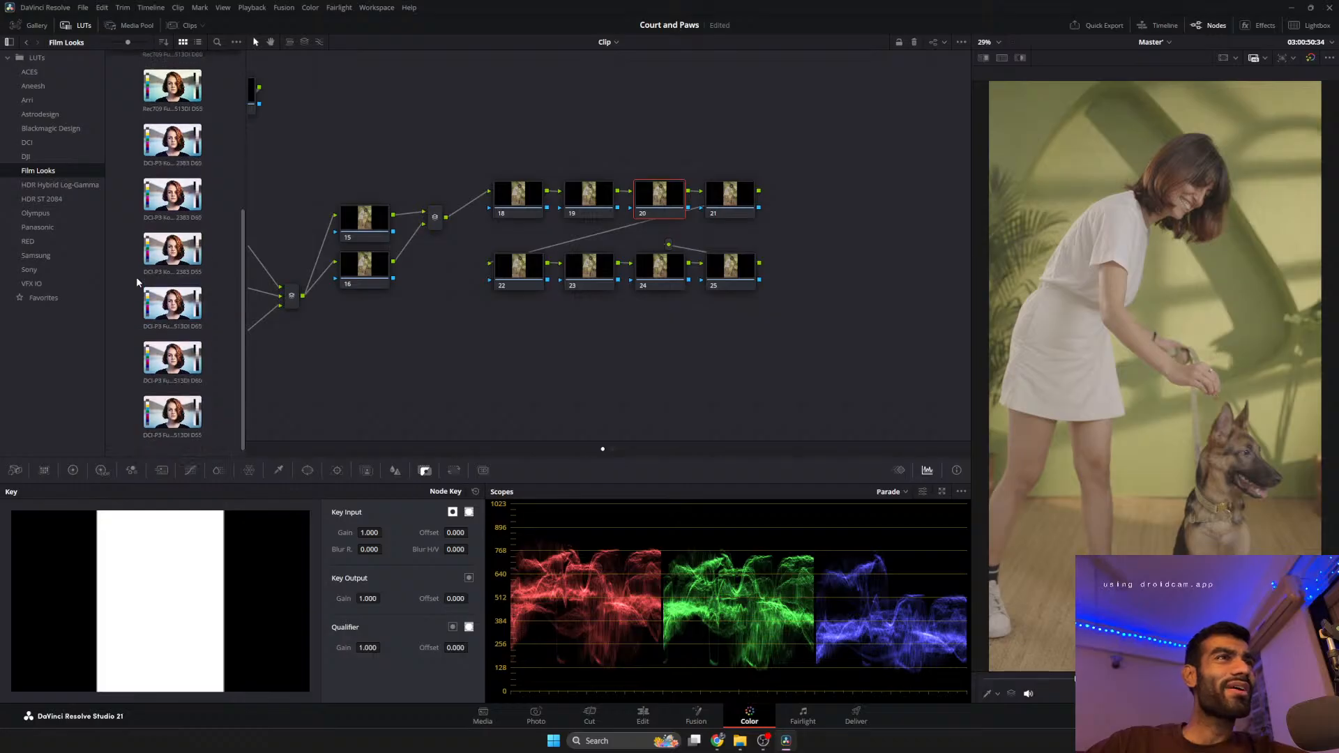
scroll(137, 280, "up", 4)
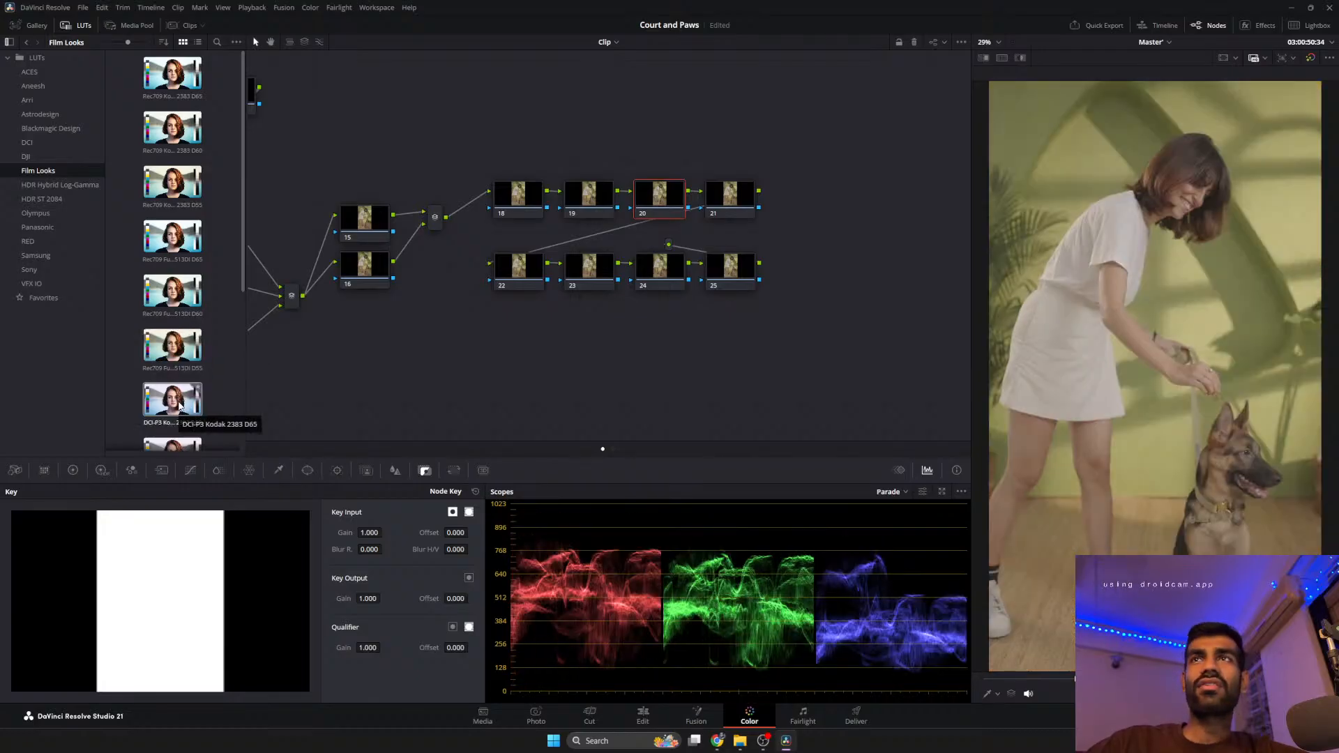
scroll(178, 398, "down", 4)
scroll(166, 382, "up", 4)
left_click_drag(178, 80, 668, 202)
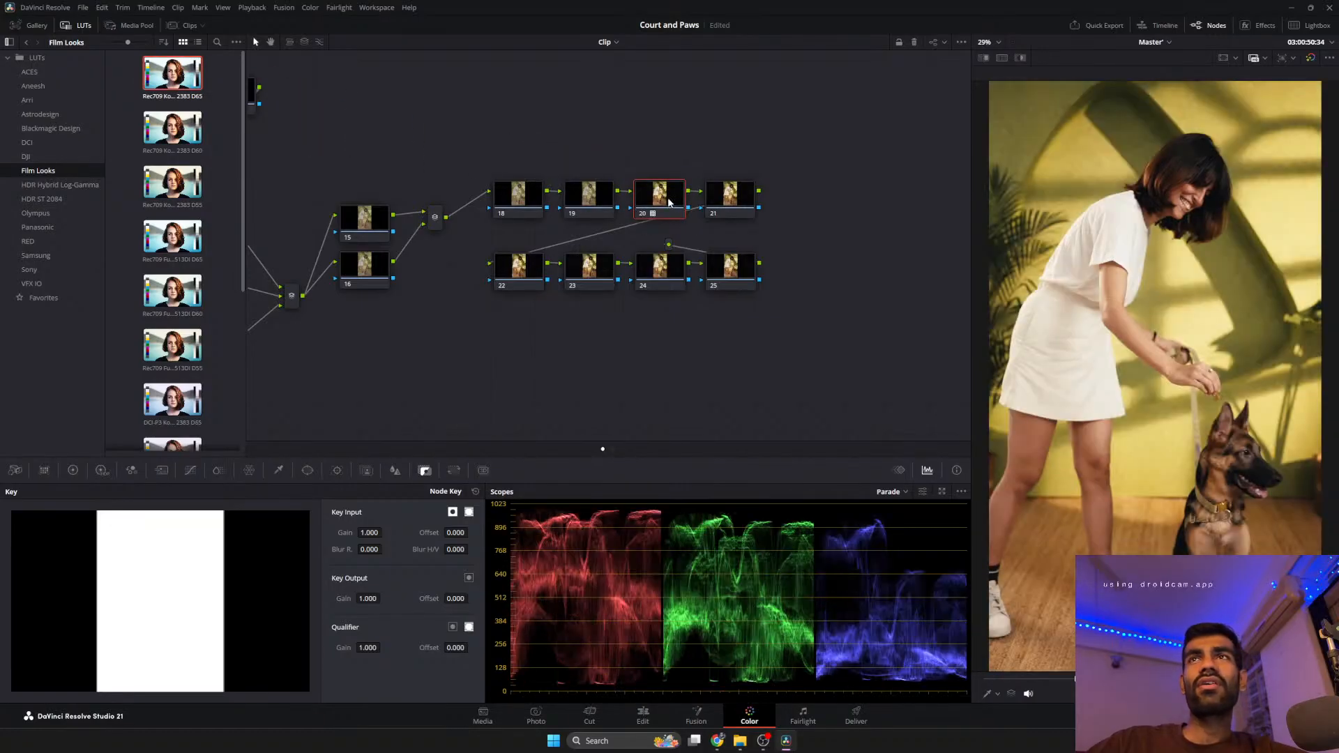
Set node 20's lift to 0.04 and gain to 0.93, and compare the image with the node disabled and enabled.
left_click(72, 470)
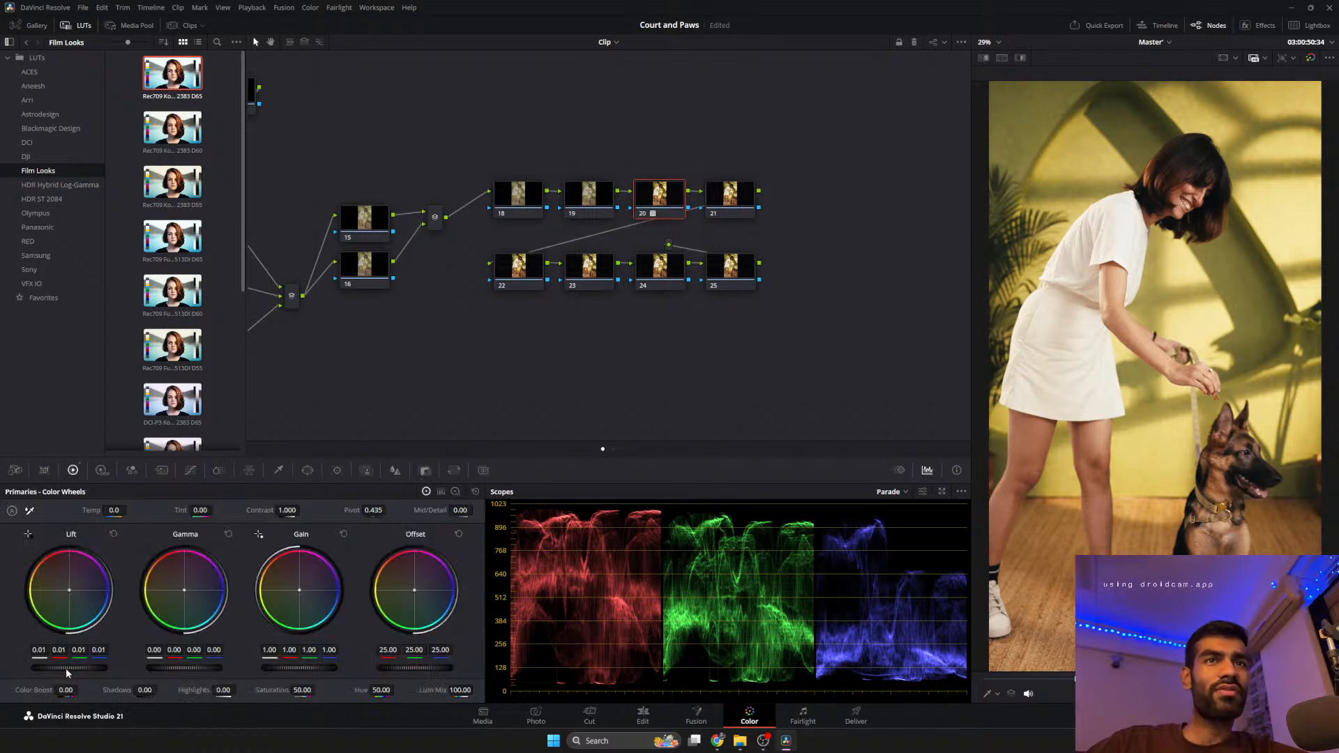
left_click_drag(65, 668, 66, 668)
scroll(66, 670, "up", 3)
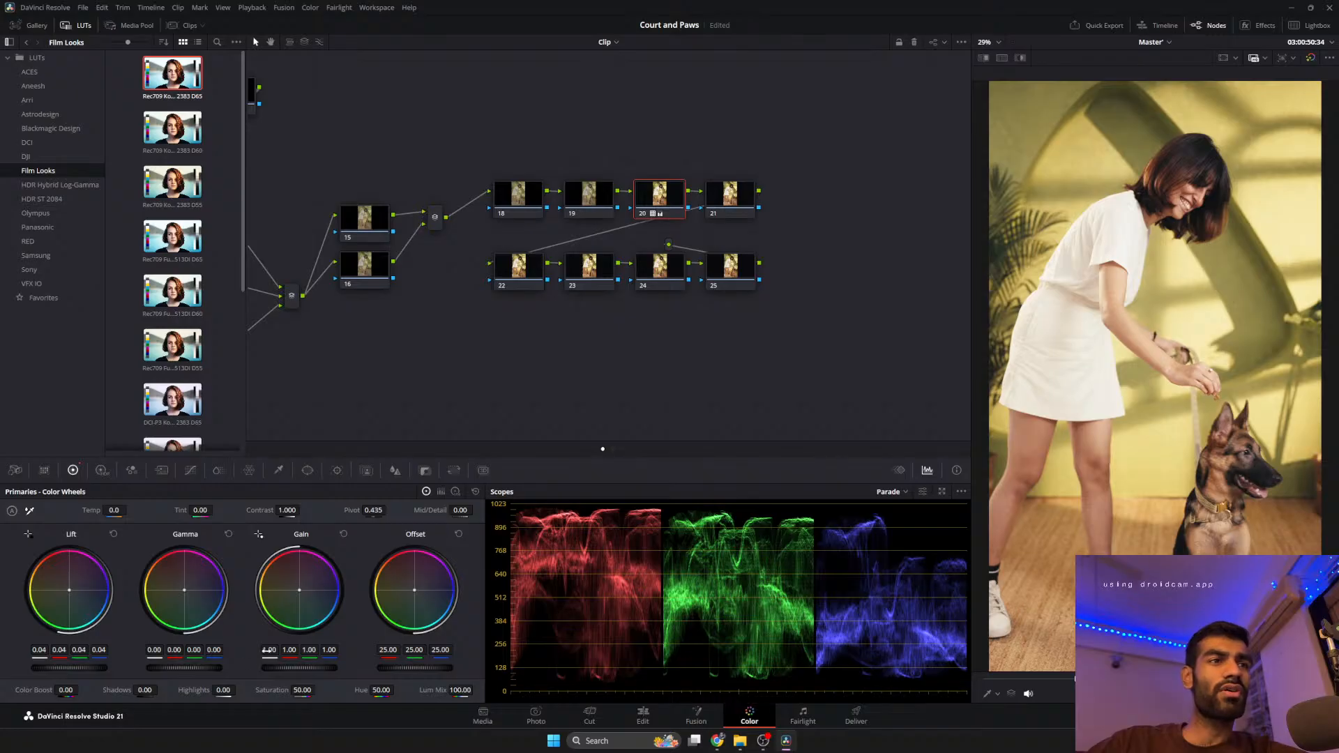
scroll(305, 668, "down", 1)
scroll(306, 671, "down", 3)
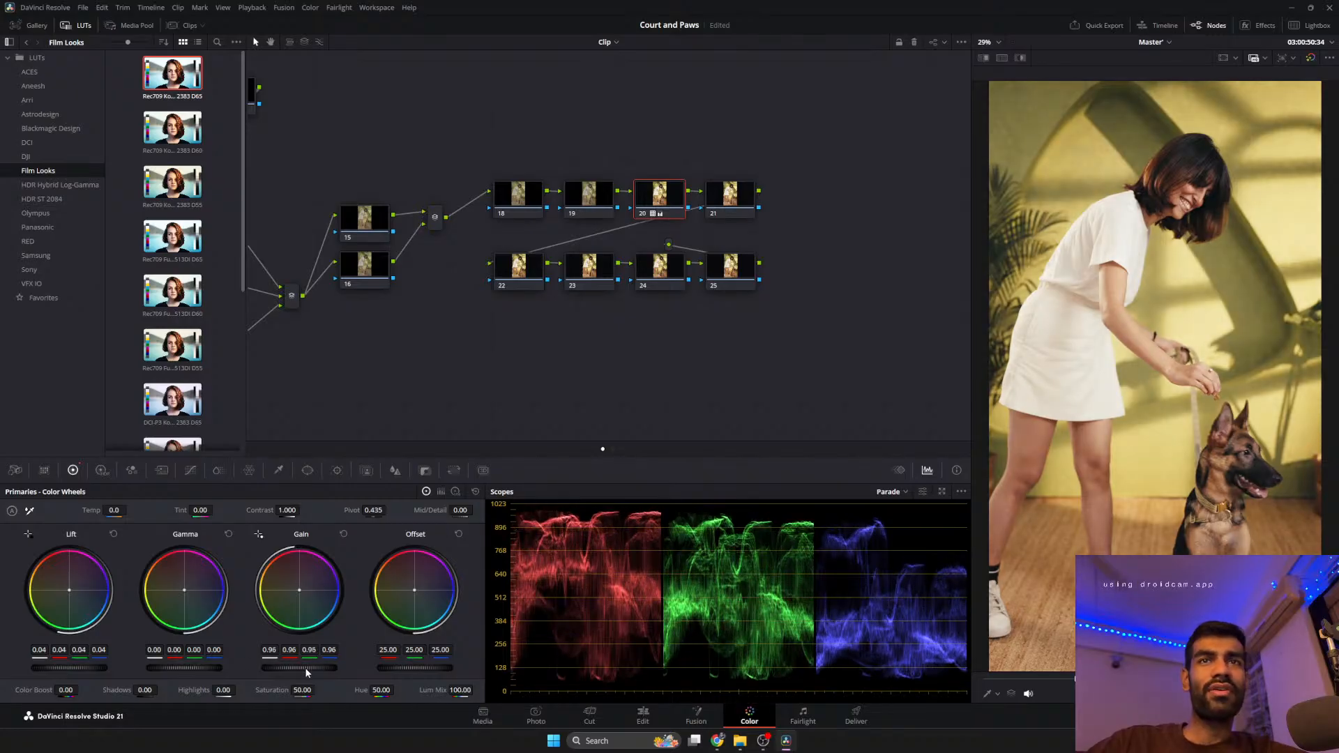
scroll(305, 671, "down", 1)
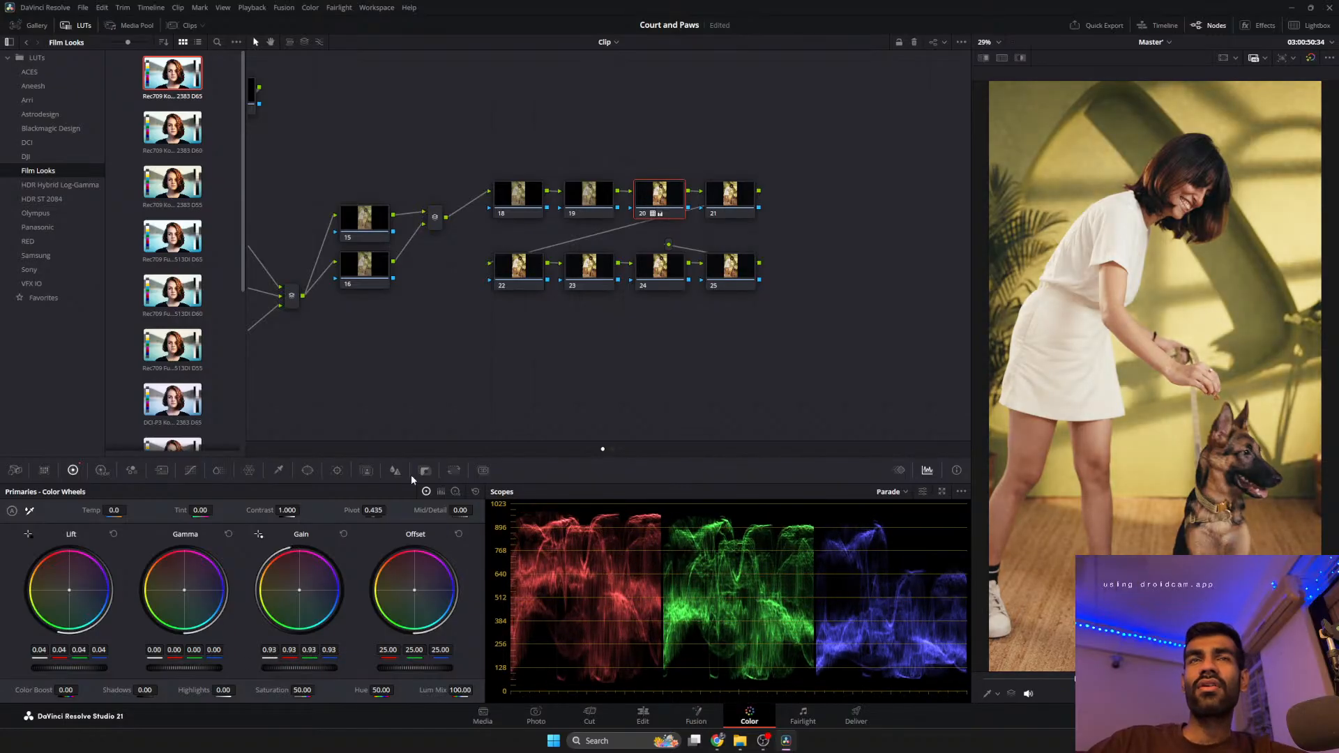
left_click(647, 216)
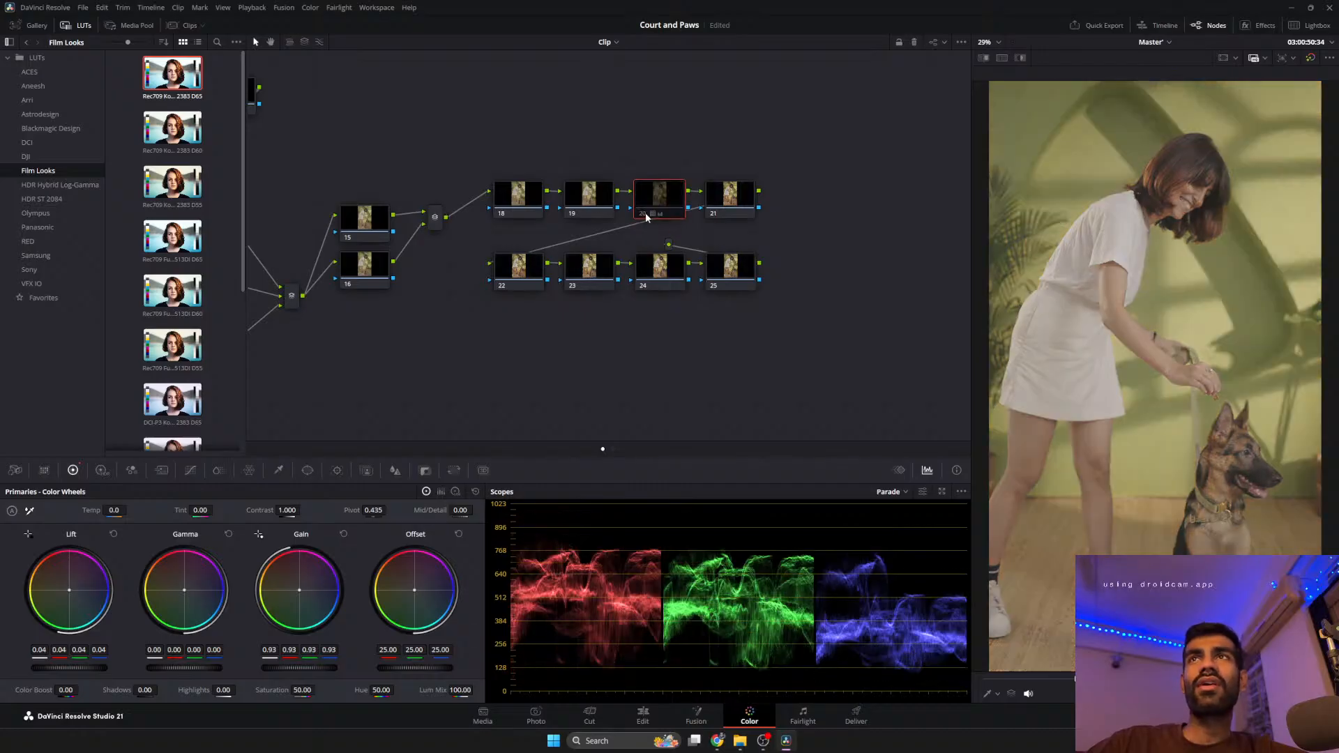
left_click(644, 216)
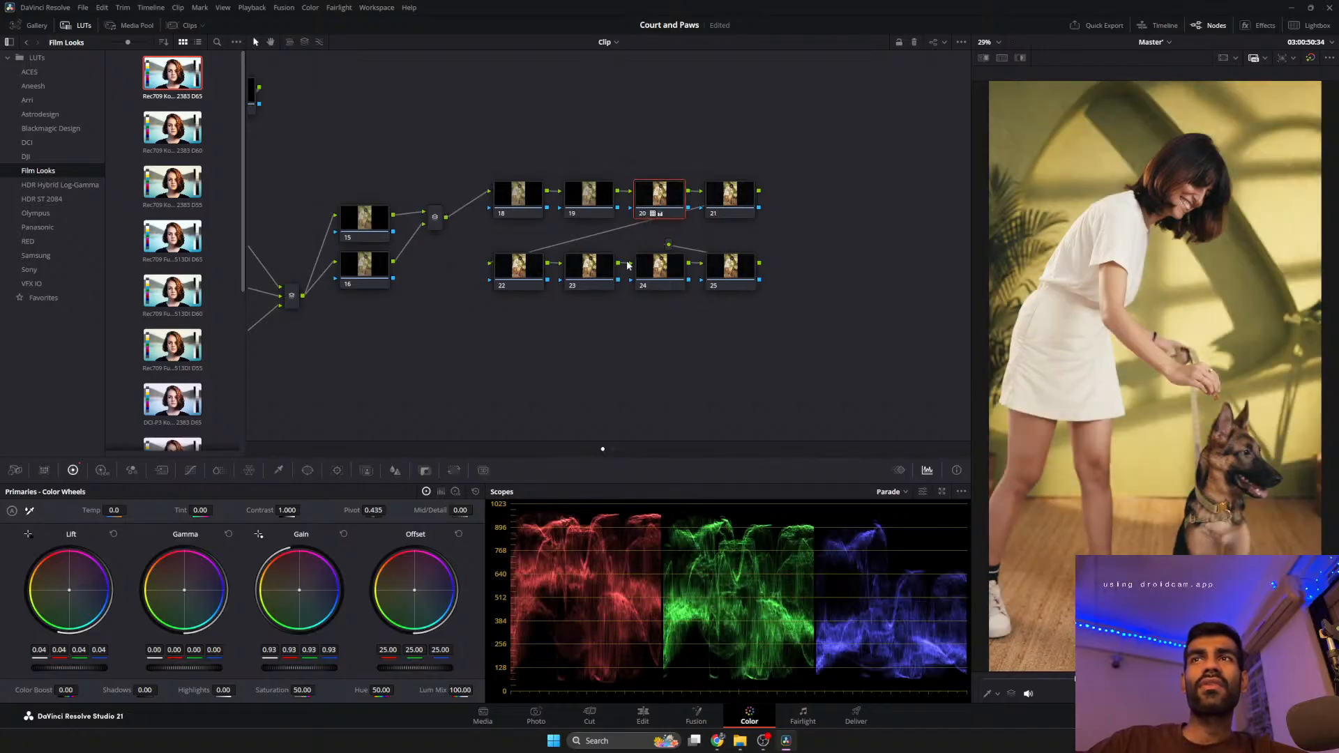
Set node 20's key output gain to 0.5.
left_click(425, 470)
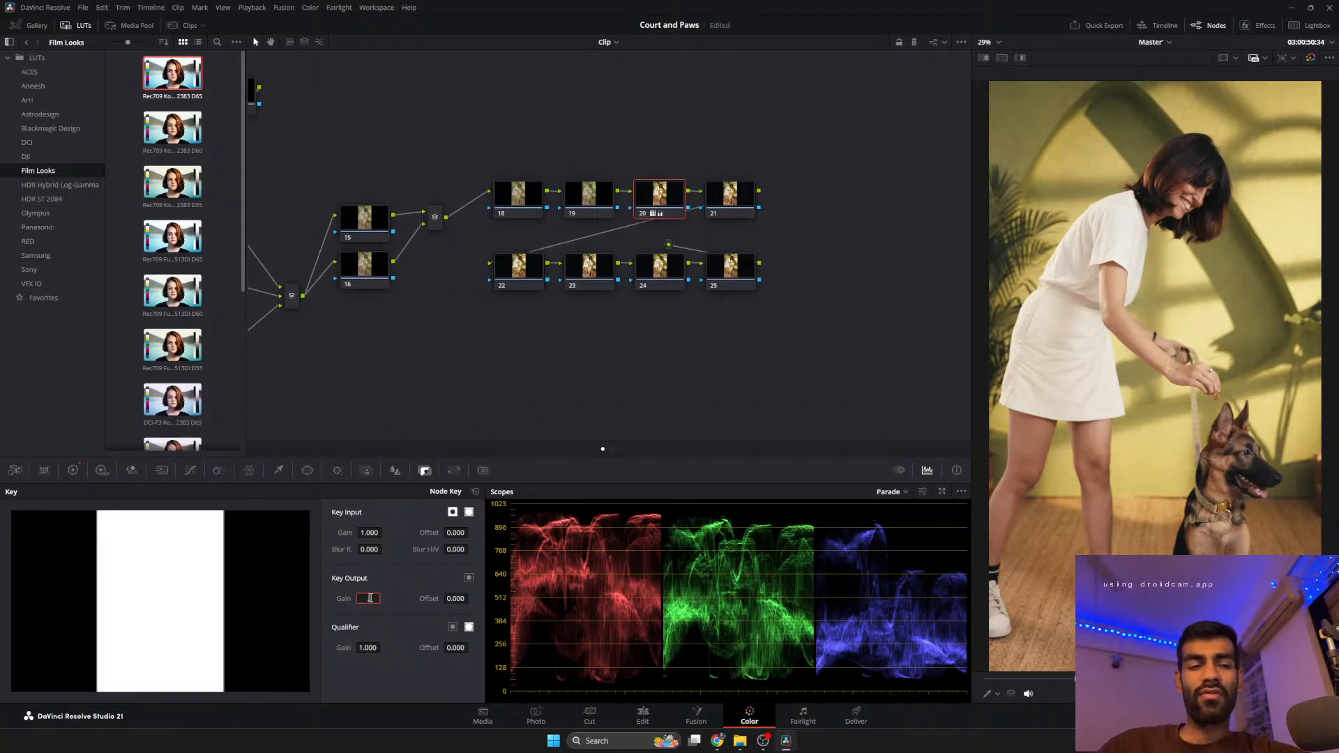
type("0.5")
key("Return")
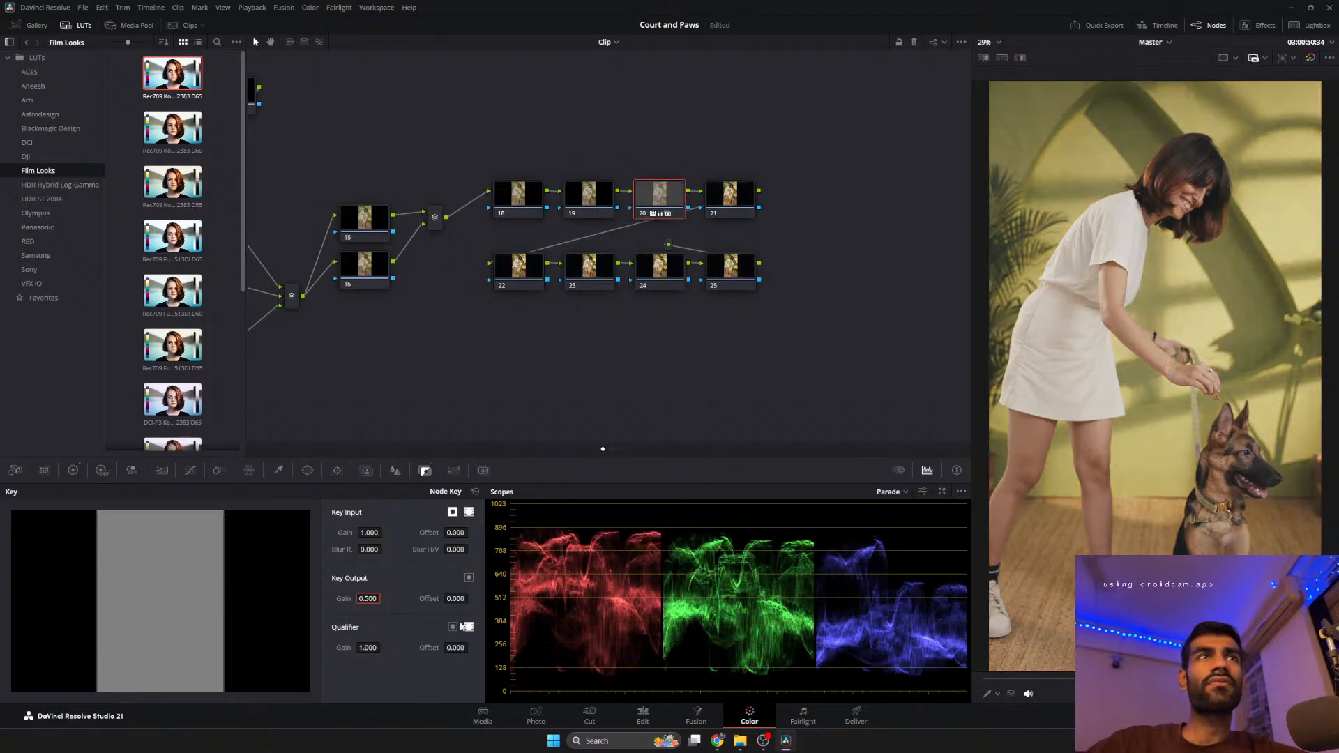
Move node 15 farther above node 16 and node 11 farther above node 12.
left_click_drag(410, 371, 432, 368)
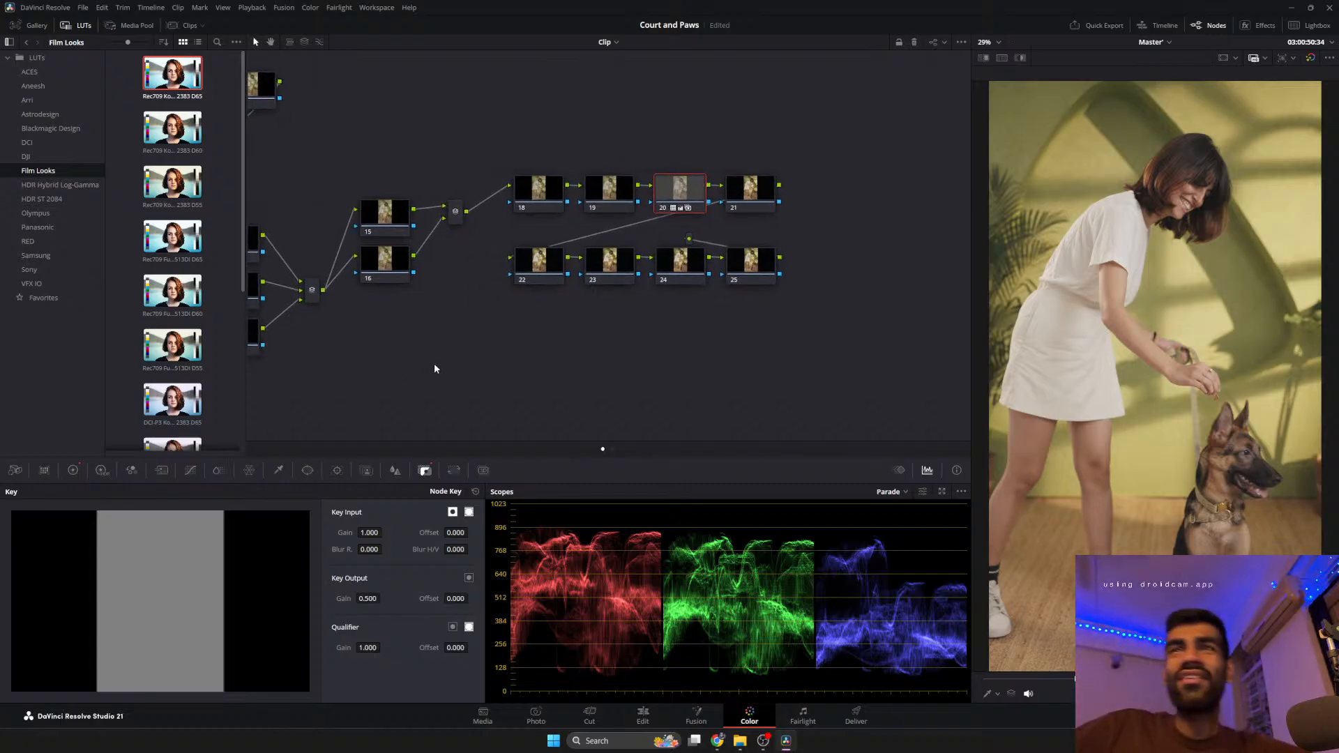
left_click_drag(482, 386, 632, 408)
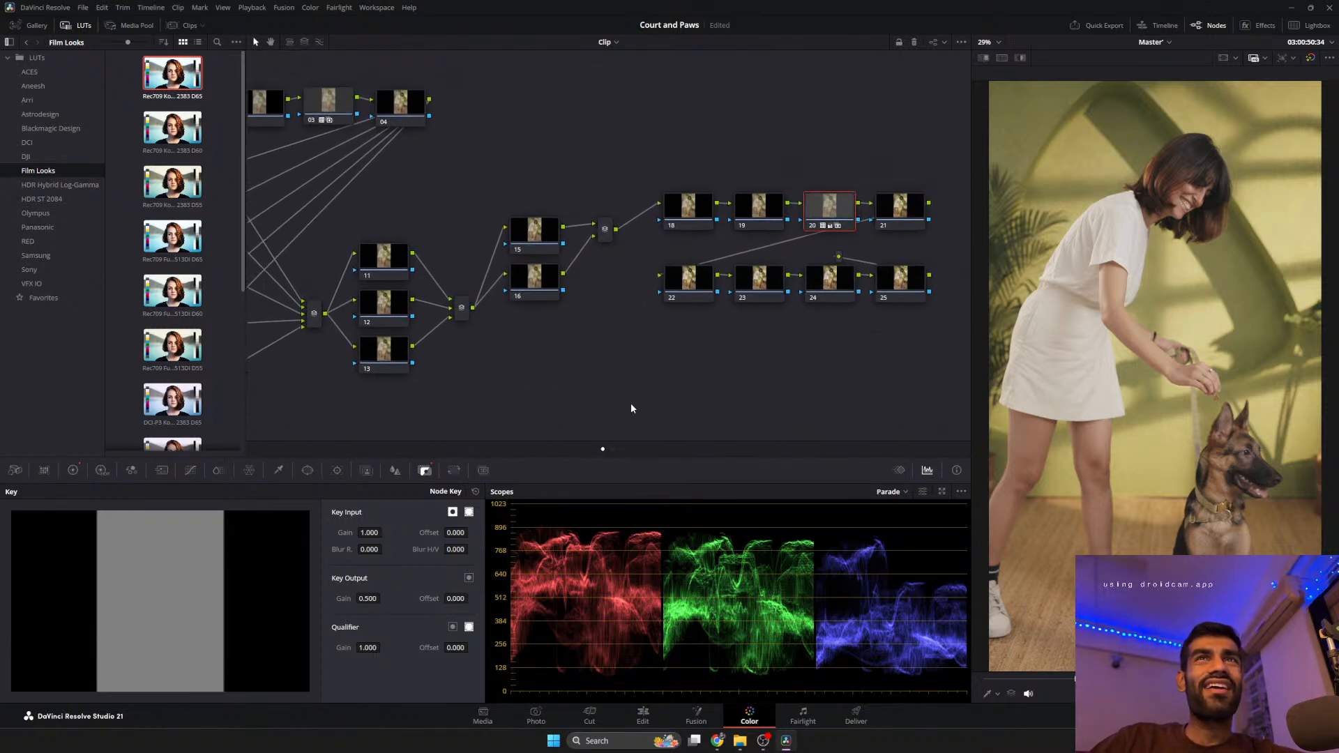
left_click_drag(536, 237, 534, 216)
left_click_drag(515, 391, 617, 382)
left_click_drag(485, 251, 485, 236)
left_click_drag(703, 354, 758, 387)
Set node 11's composite mode to Softlight and nudge the node slightly closer to node 12.
left_click_drag(549, 265, 549, 265)
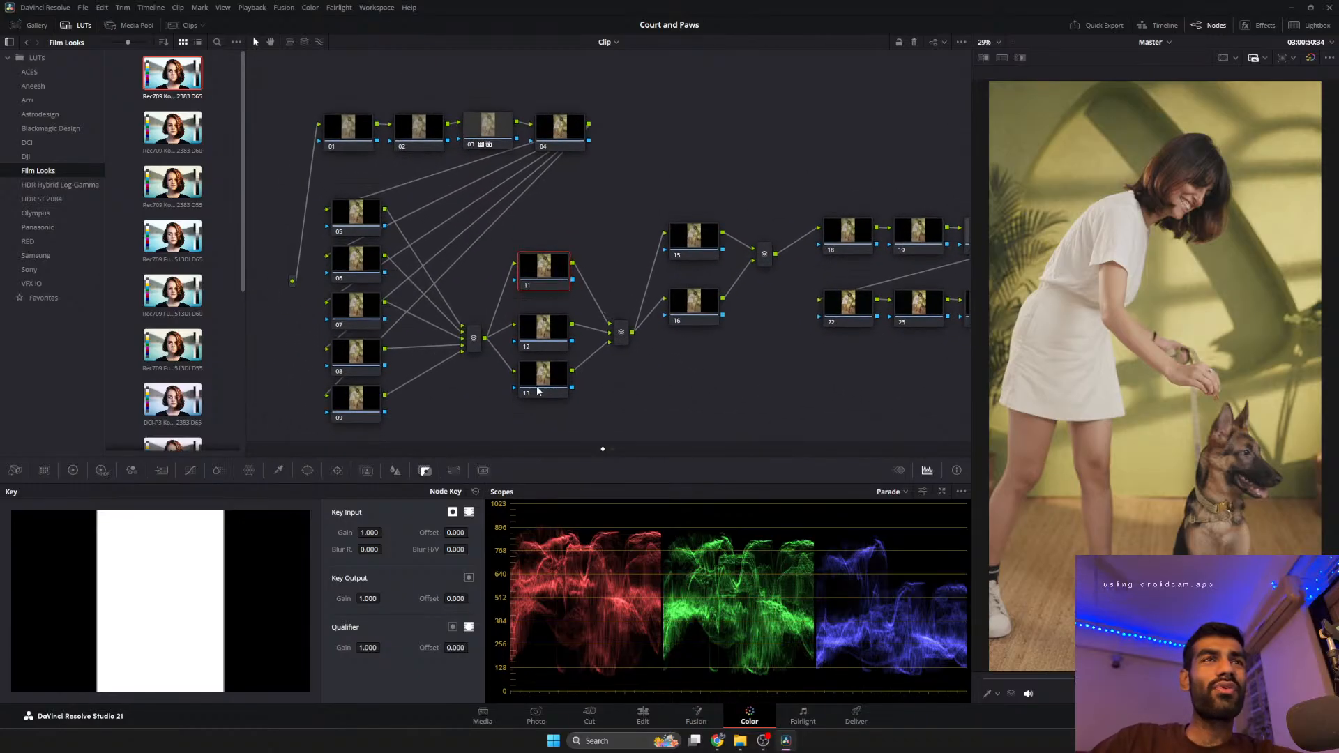
right_click(549, 263)
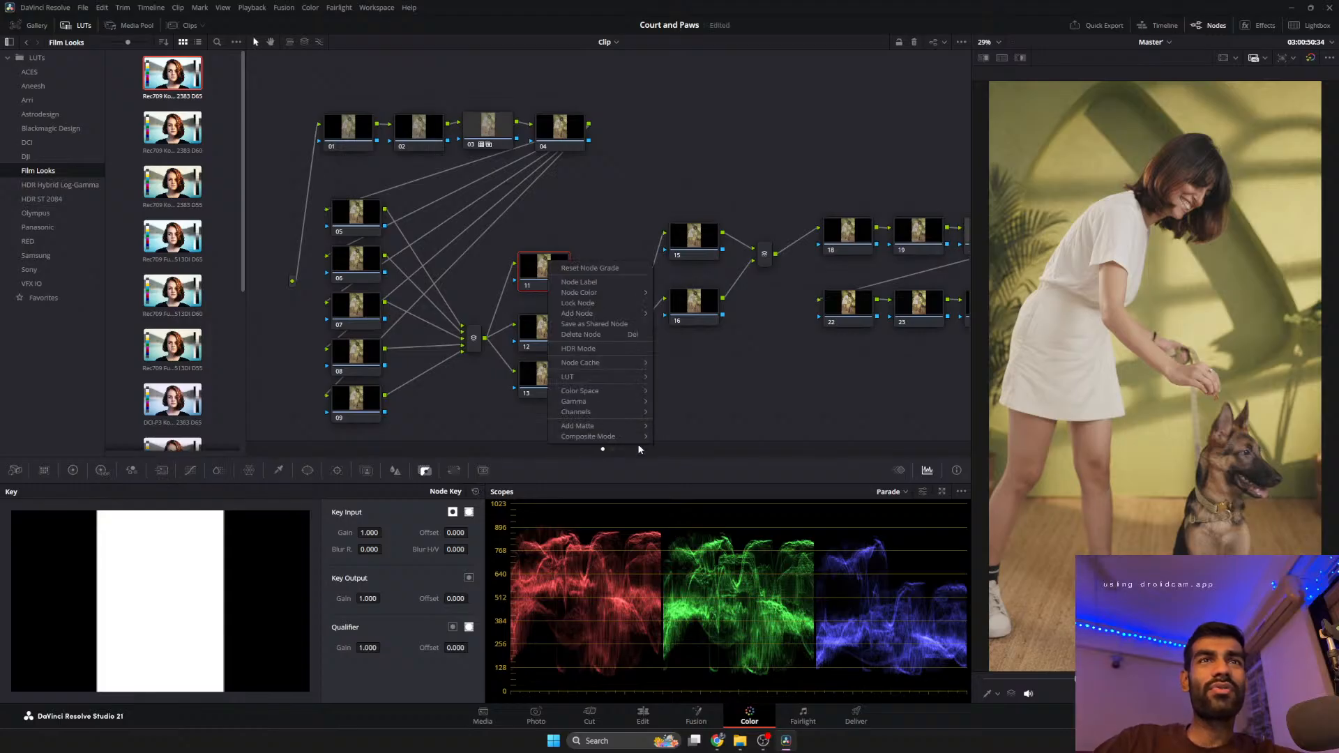
mouse_move(614, 437)
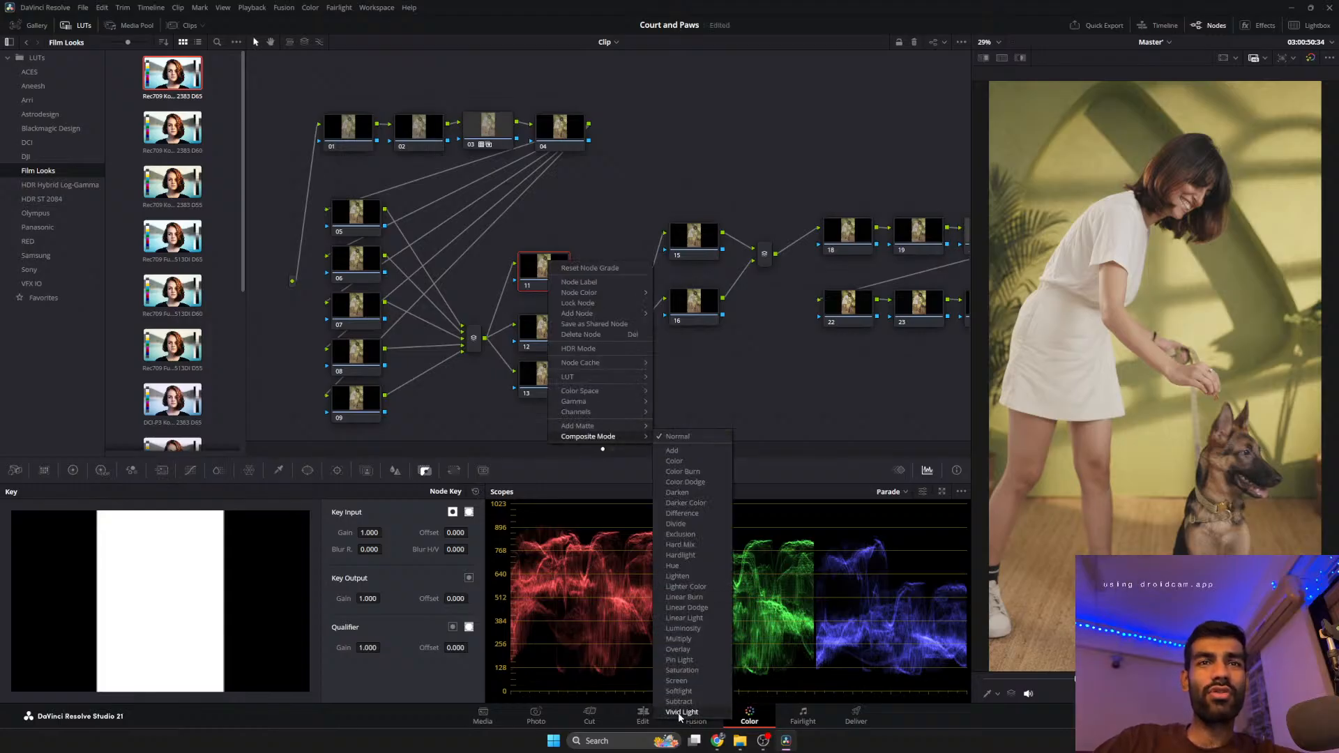
left_click(669, 692)
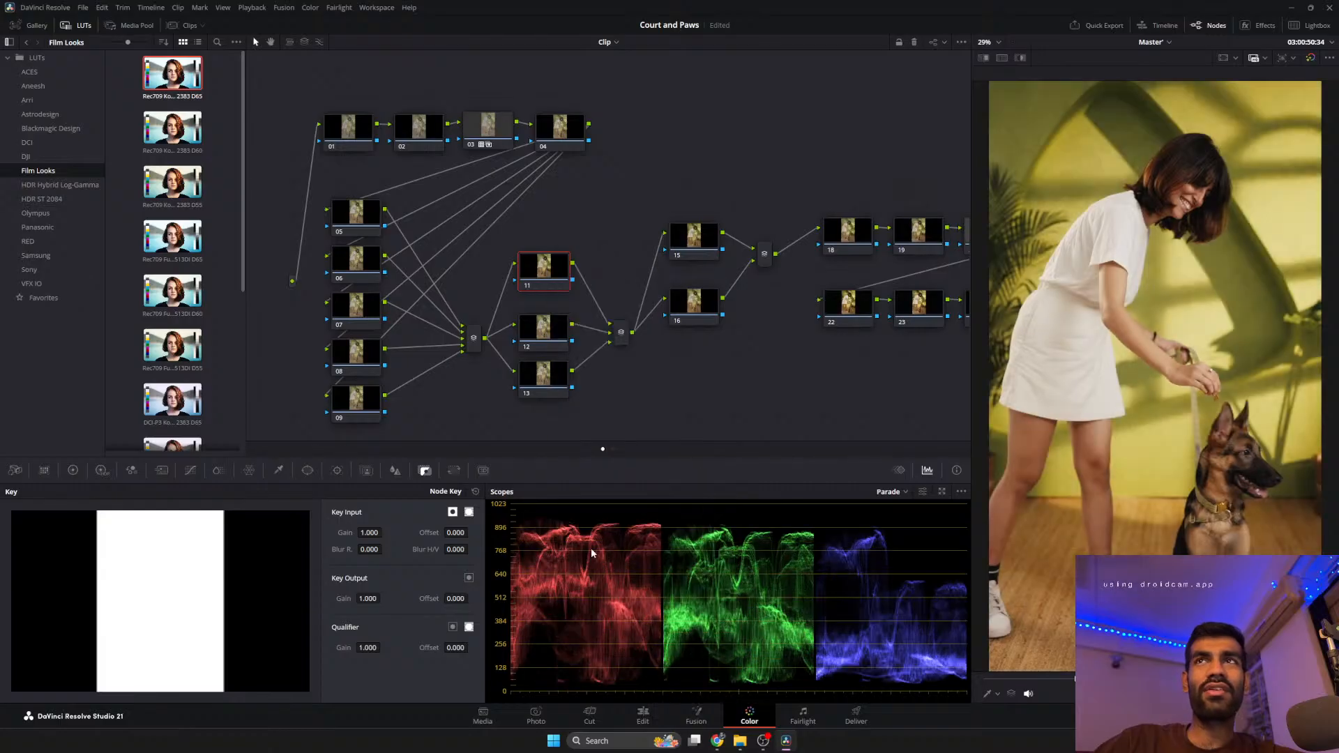
left_click_drag(553, 276, 550, 283)
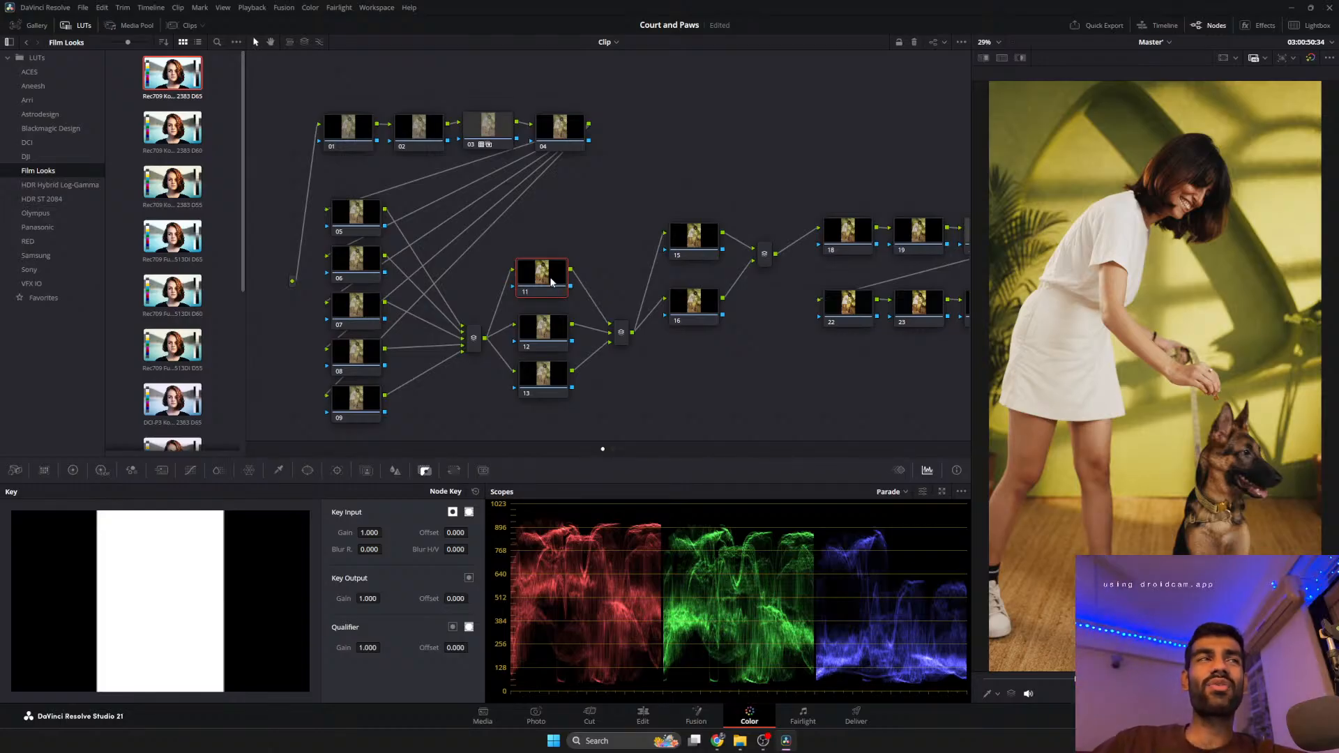
Flatten node 11's custom curve by raising its black point and lowering its white point, with two inner points forming a gentle S-curve.
left_click(189, 471)
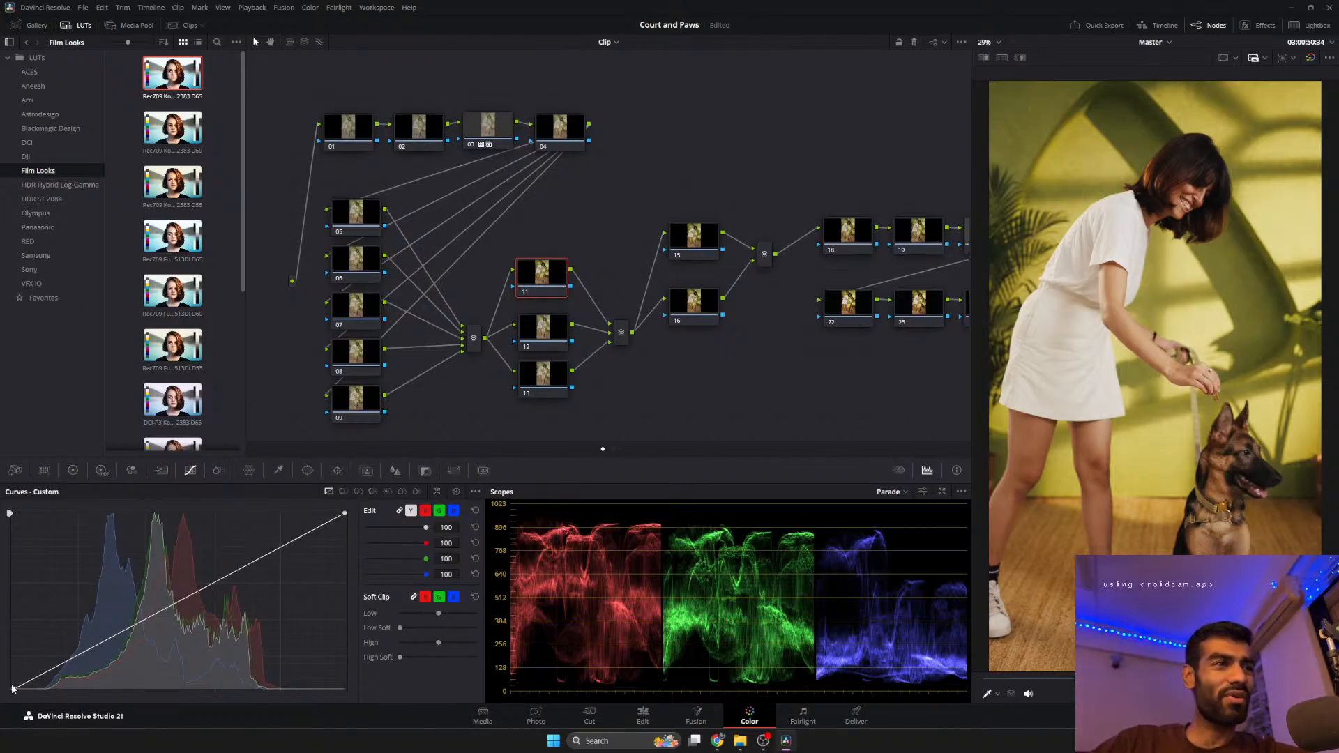
left_click_drag(12, 688, 10, 663)
left_click_drag(345, 513, 344, 563)
left_click(237, 590)
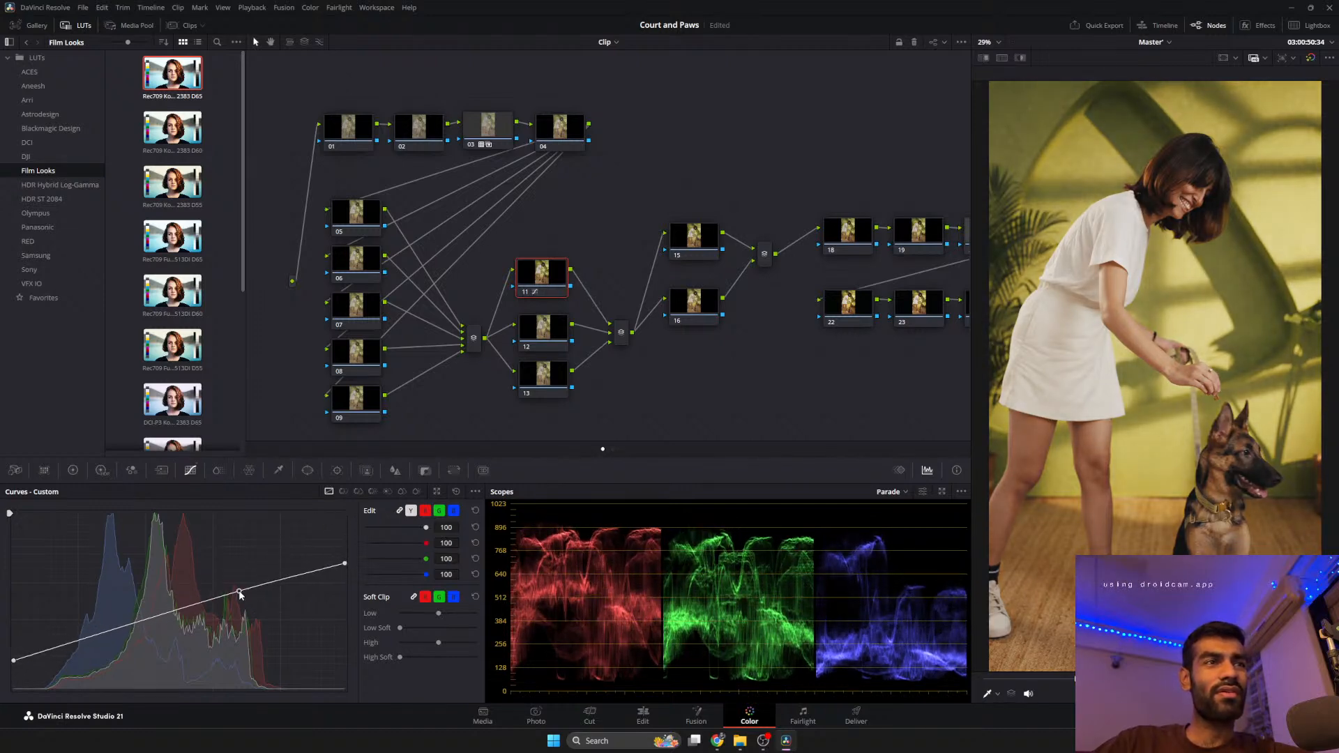
left_click_drag(96, 642, 100, 649)
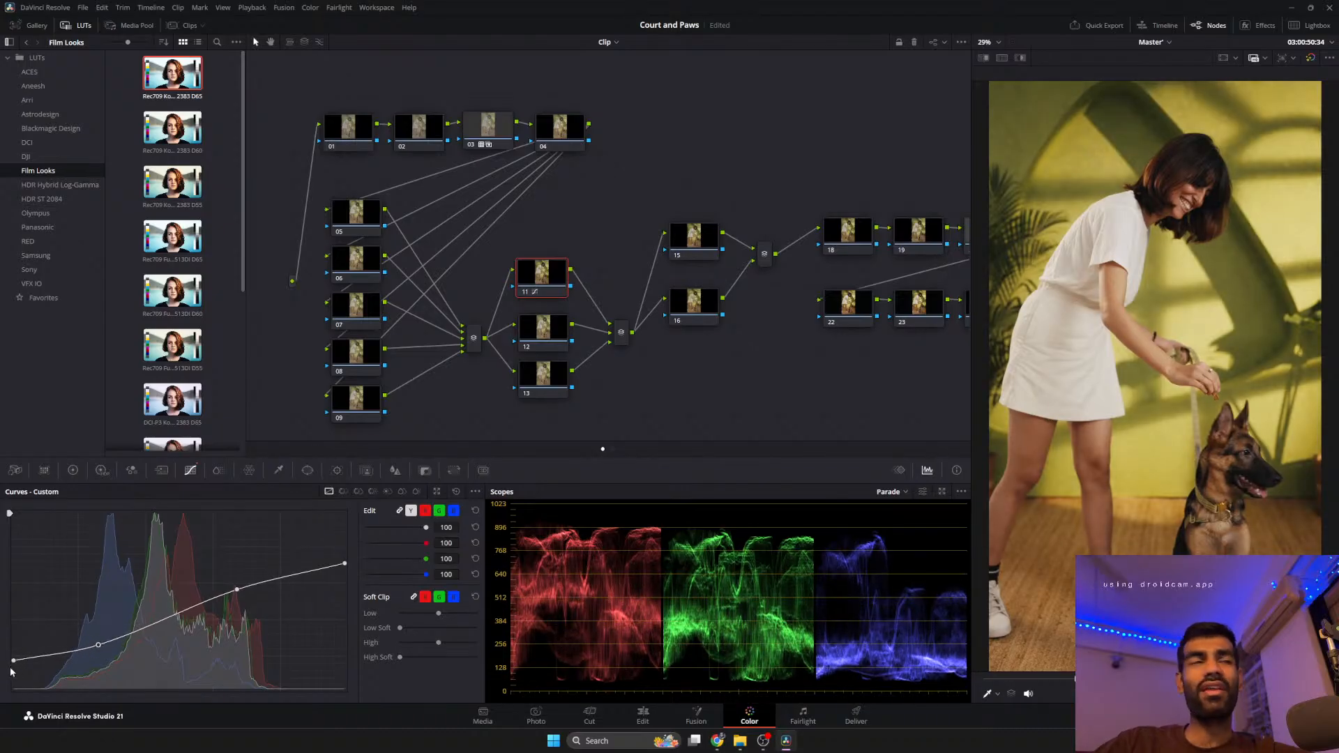
Raise the curve's black point and lower its white point further, realigning the two inner points for a nearly straight, low-contrast curve.
left_click_drag(13, 661, 13, 649)
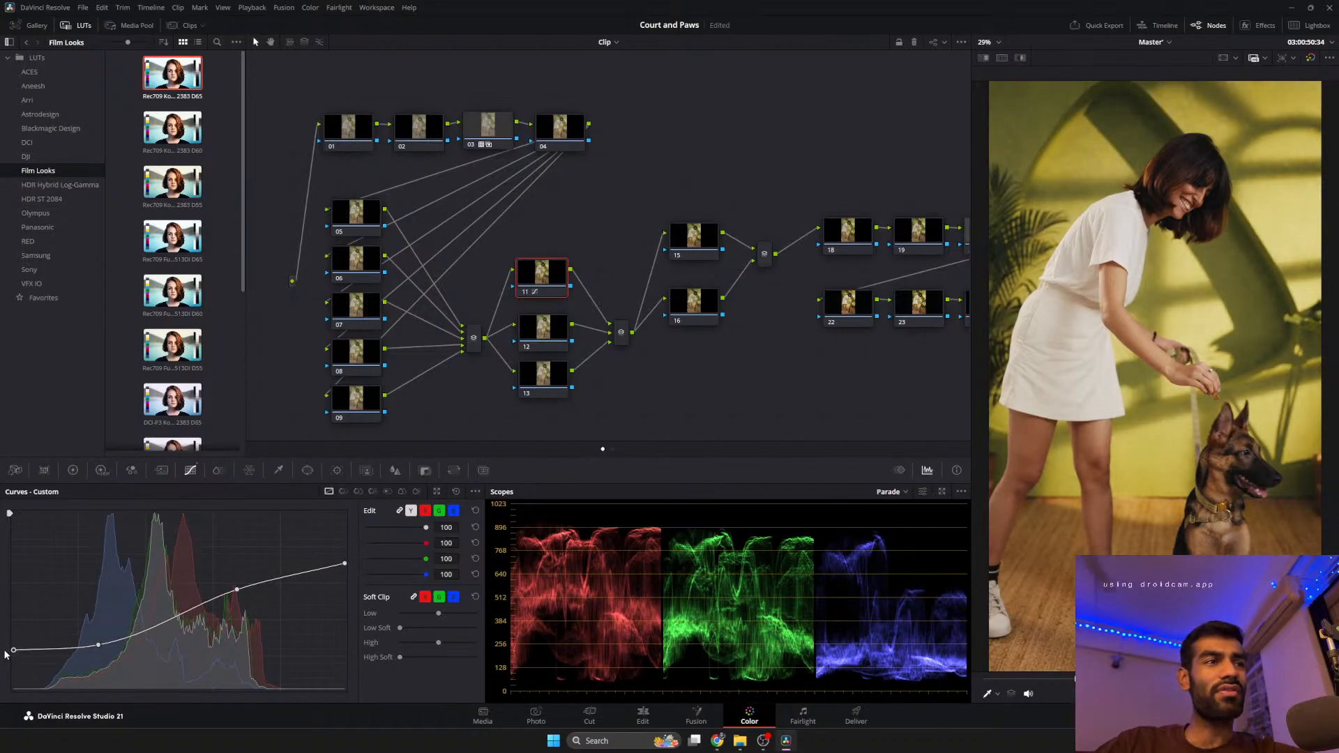
left_click_drag(96, 648, 98, 628)
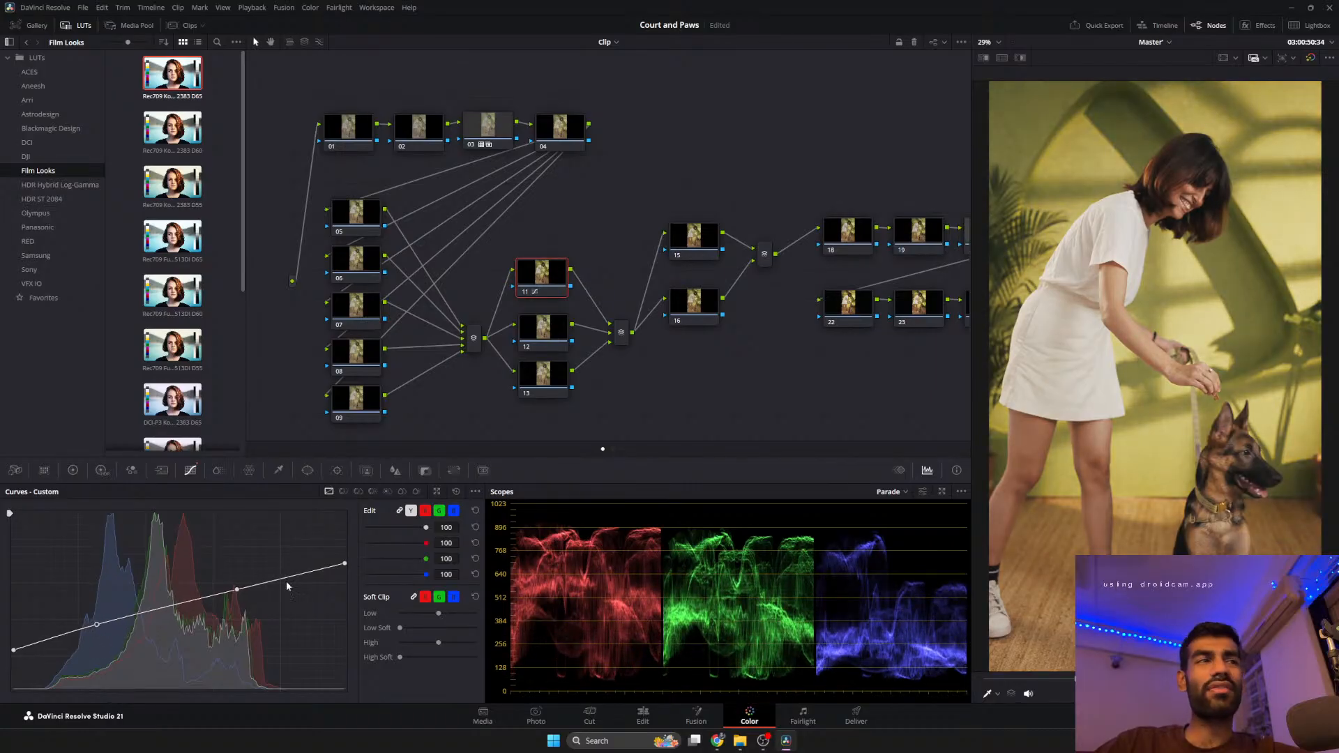
left_click_drag(345, 564, 345, 578)
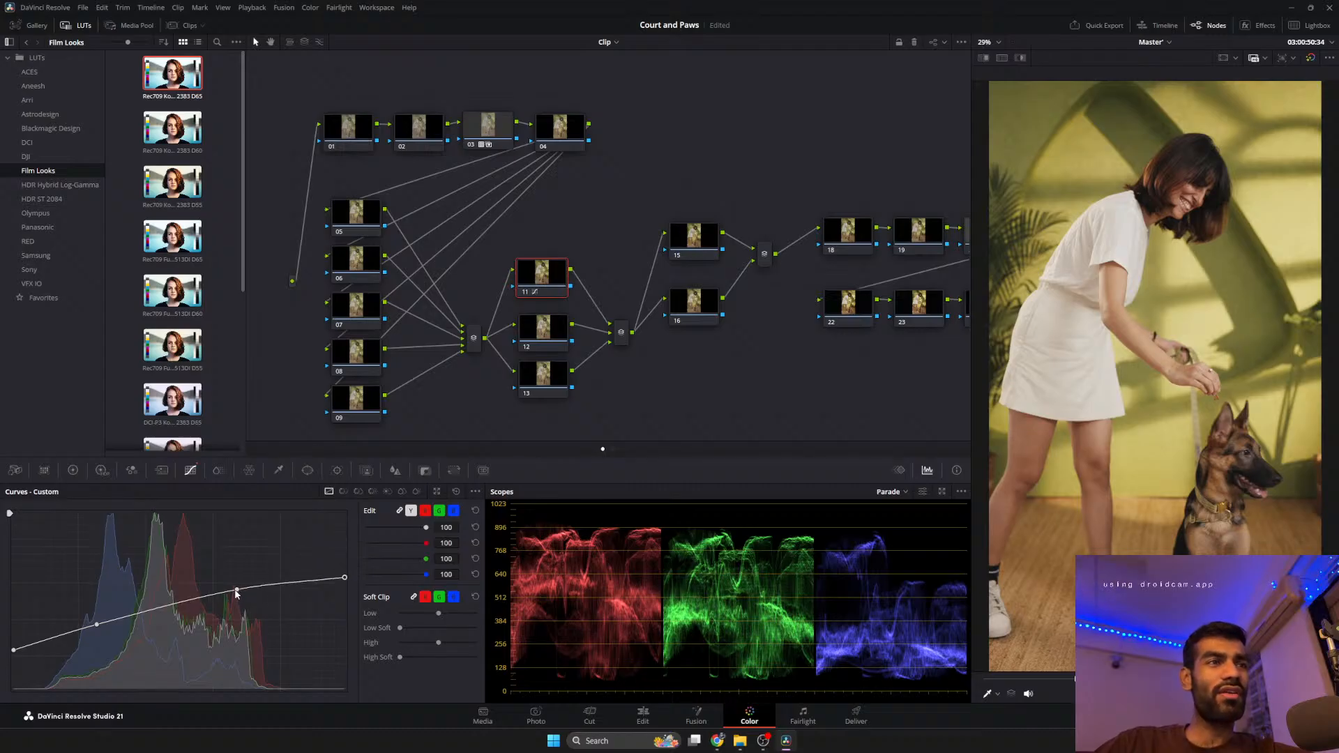
left_click_drag(237, 592, 222, 601)
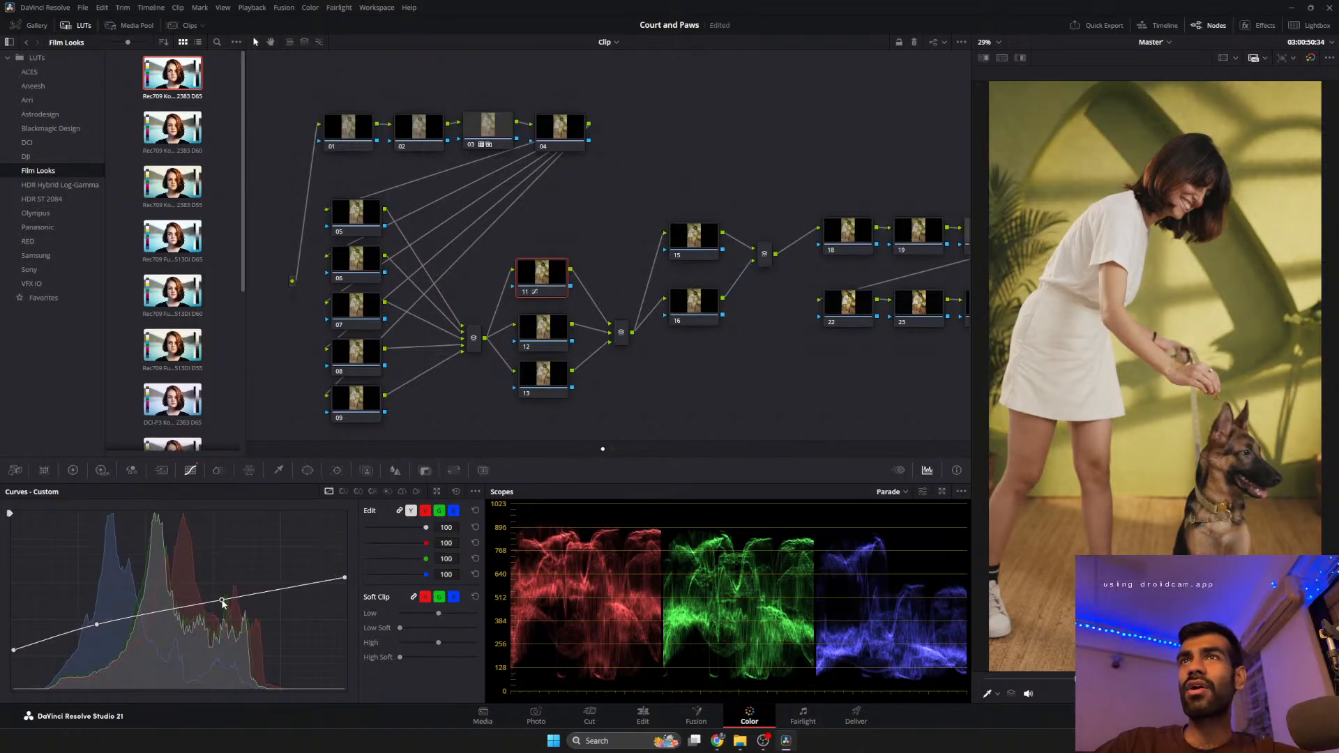
left_click_drag(95, 625, 97, 630)
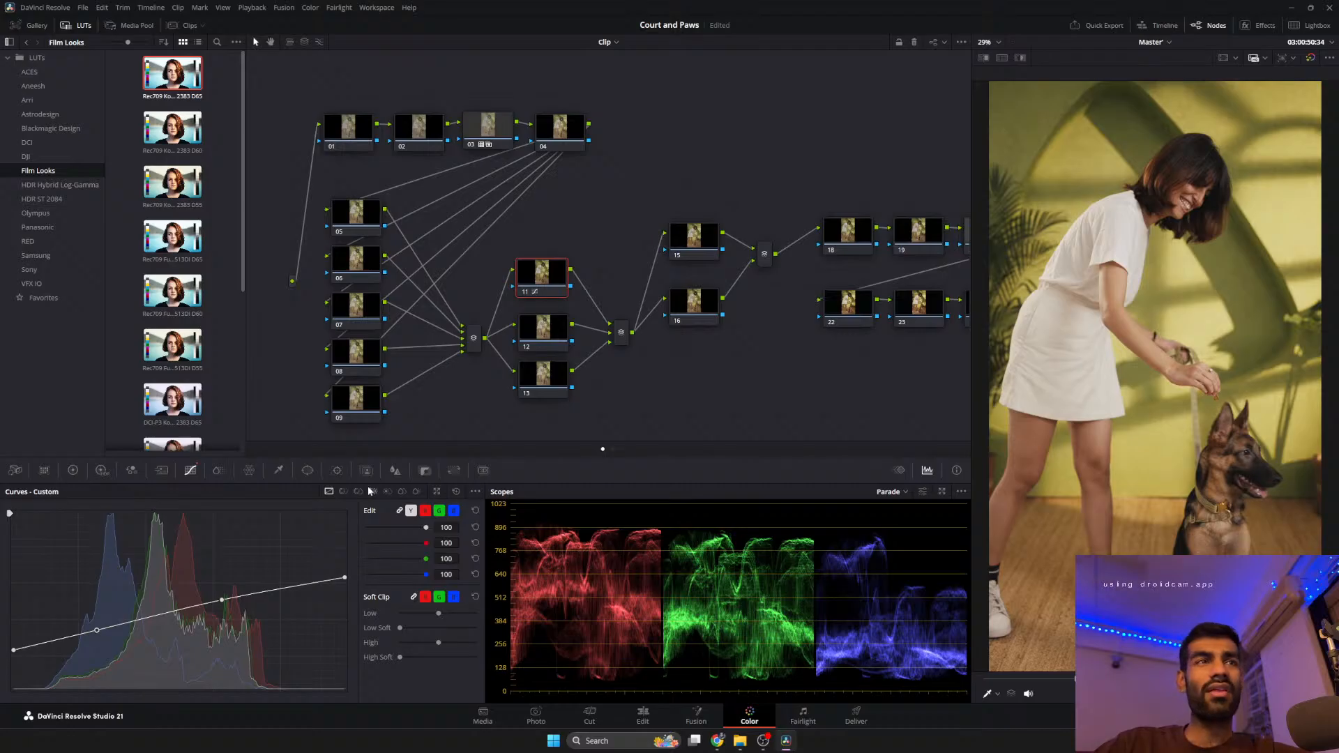
Set node 11's composite mode to Normal and its linked blur radius to 0.65.
left_click(394, 471)
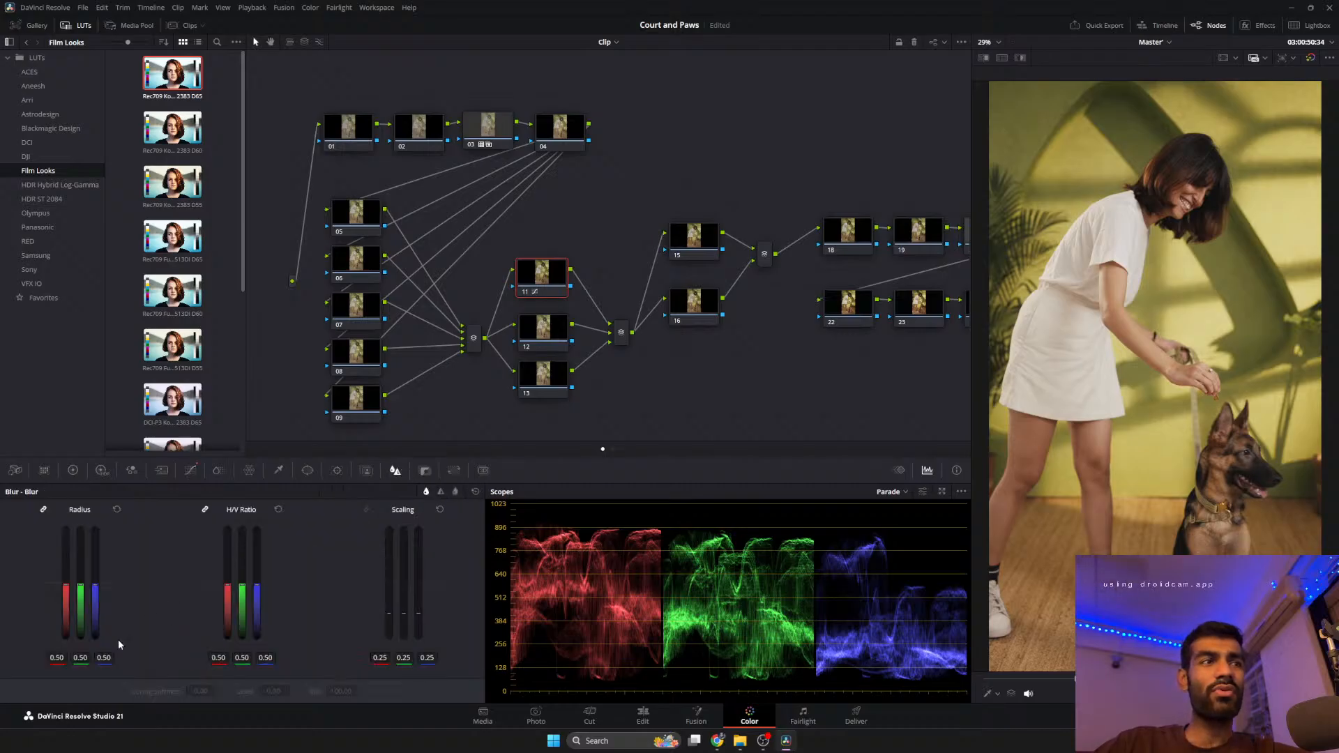
right_click(540, 279)
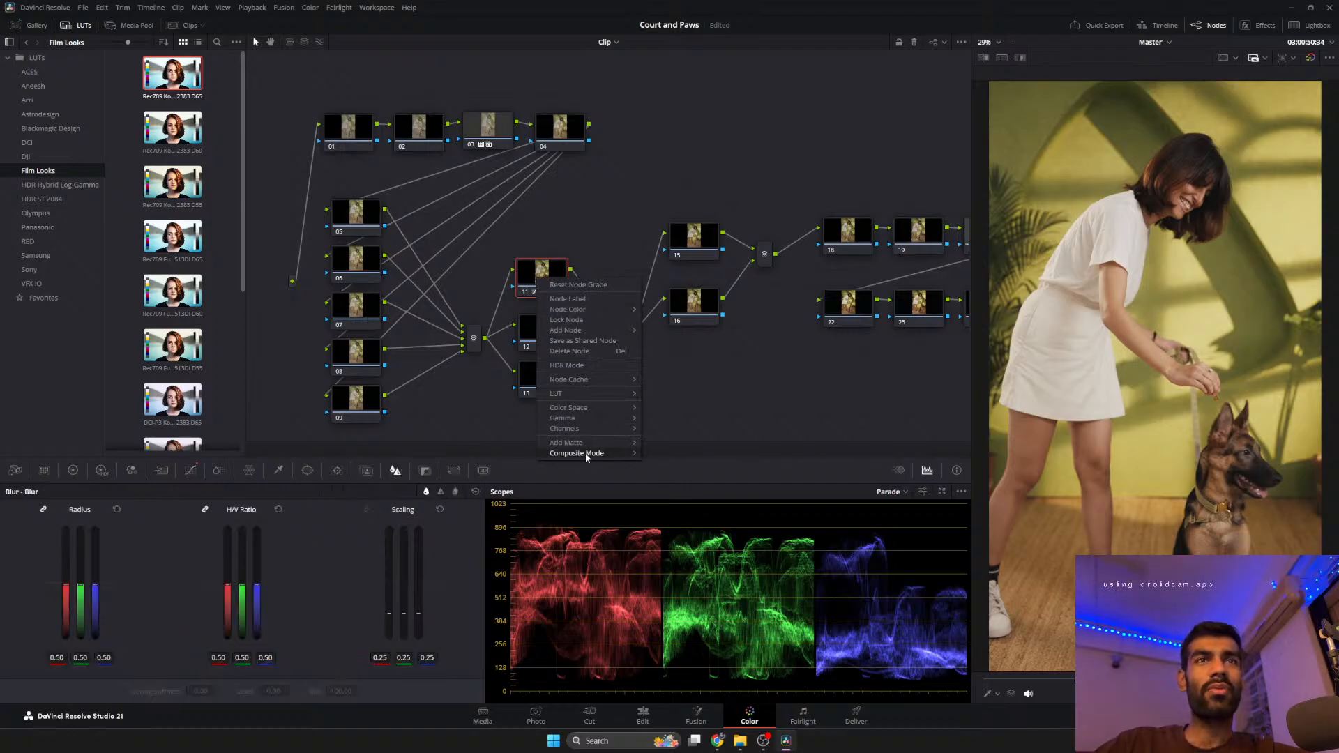
mouse_move(584, 453)
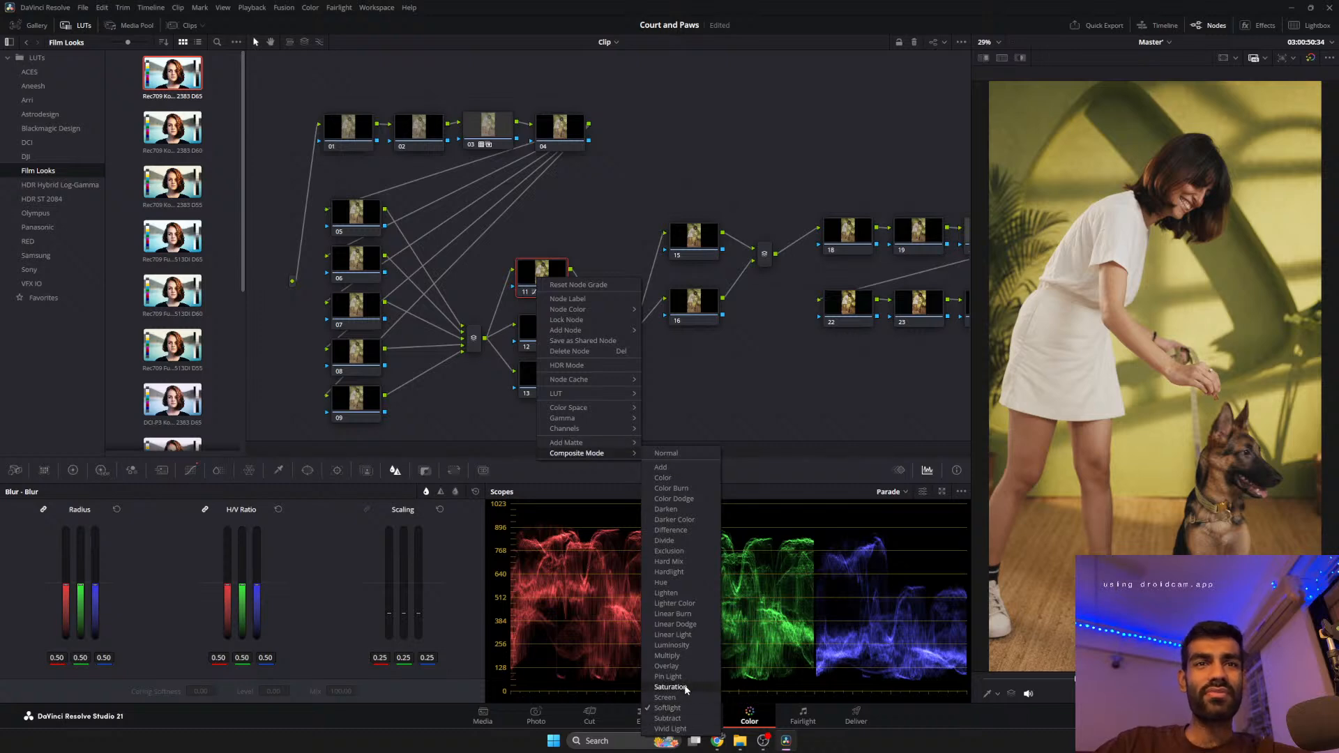
left_click(665, 454)
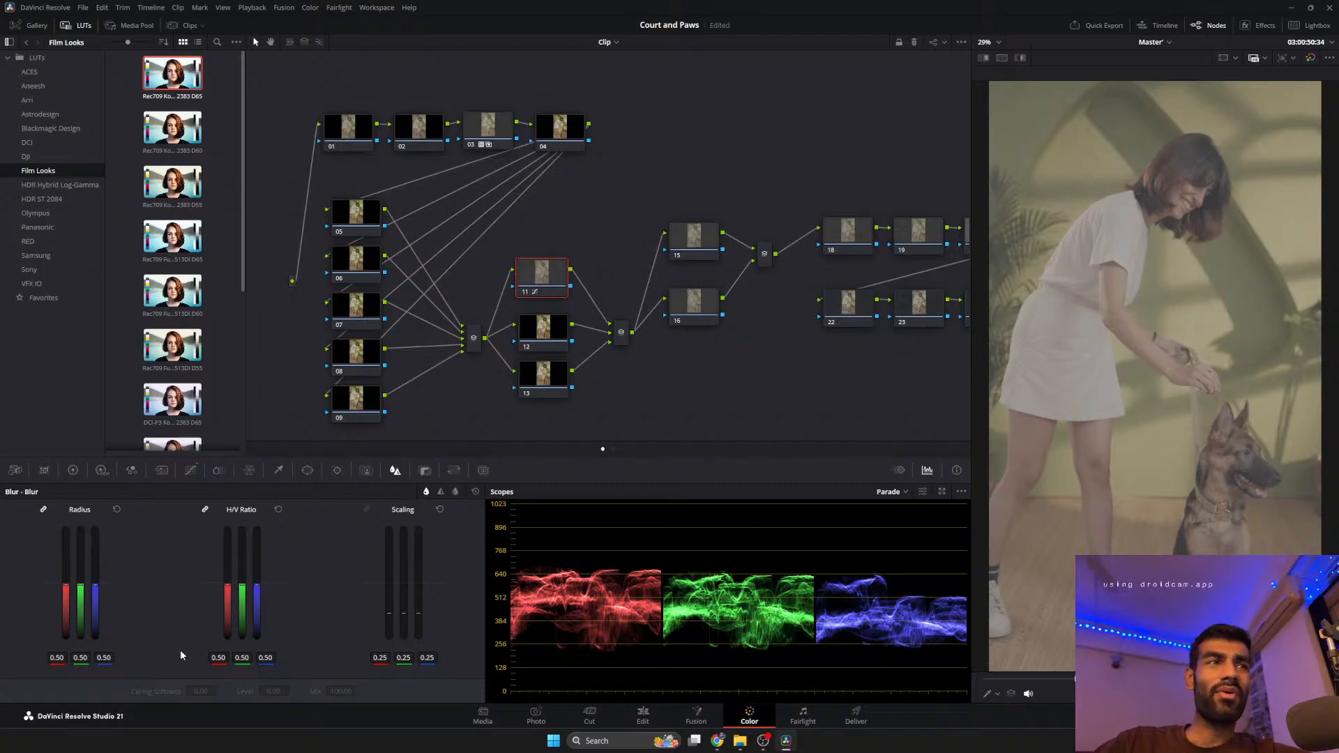
mouse_move(97, 658)
left_mouse_down()
mouse_move(140, 658)
mouse_move(95, 658)
mouse_move(107, 658)
left_mouse_up()
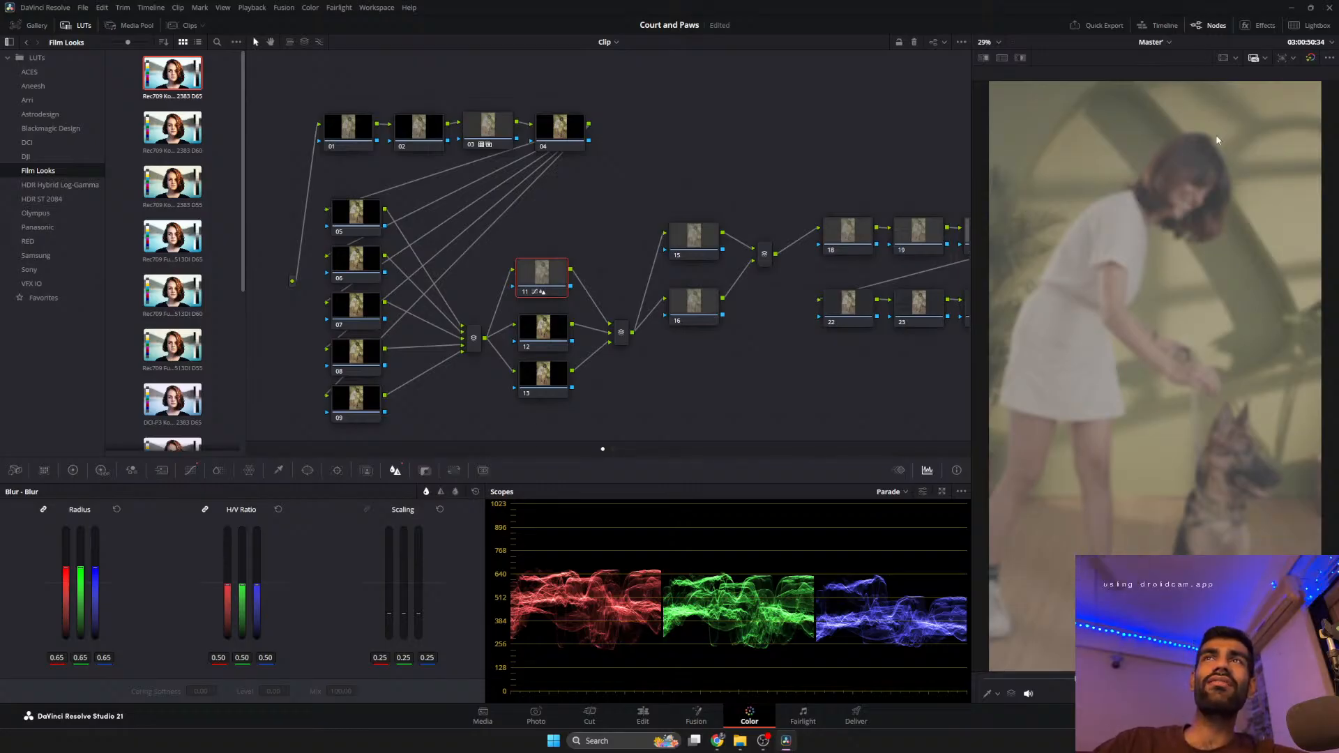
Set node 11's composite mode to Softlight and its linked blur radius to 0.54.
right_click(550, 279)
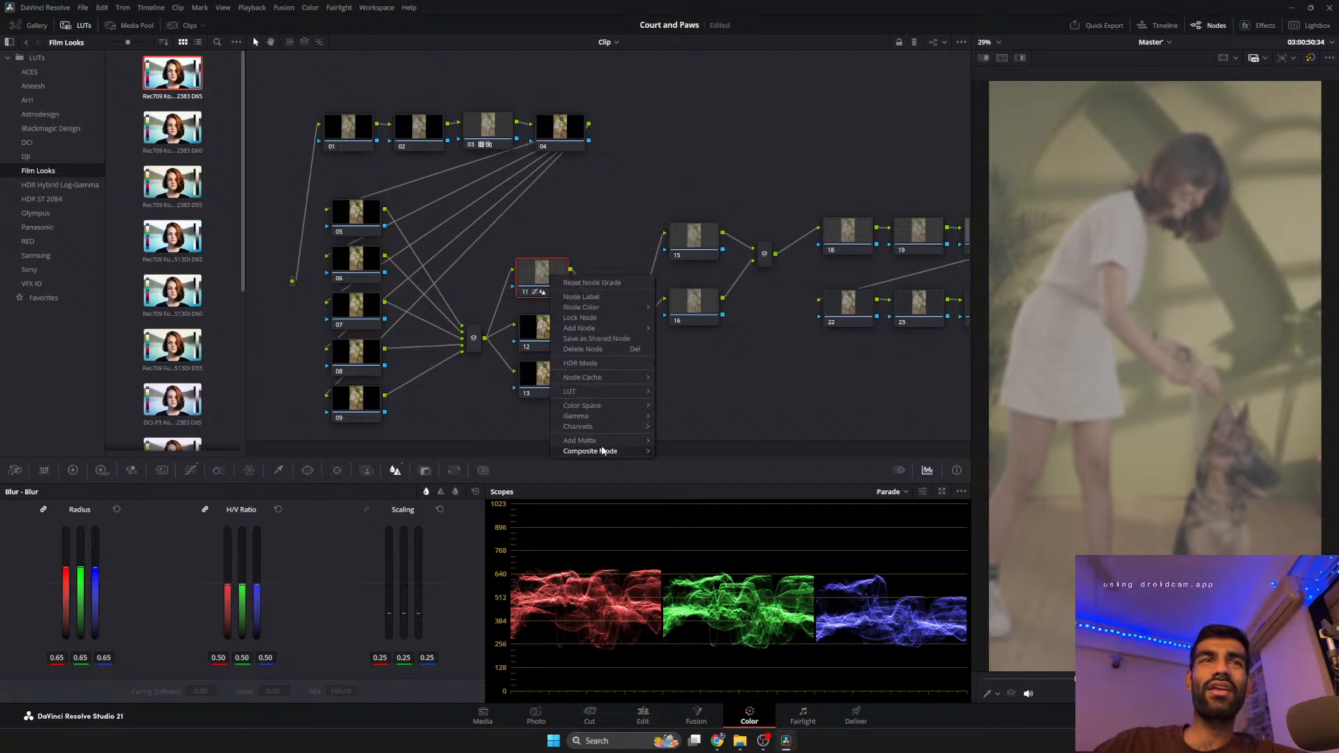
mouse_move(614, 453)
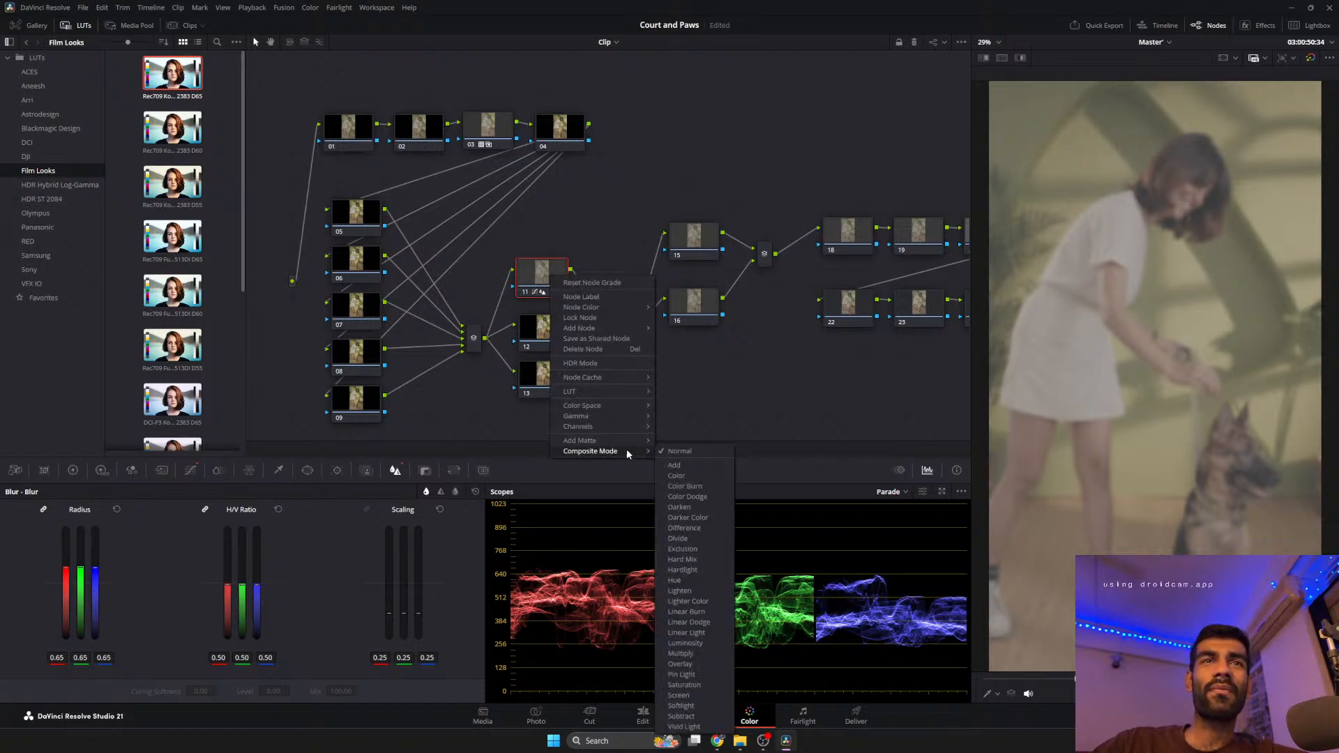
left_click(691, 717)
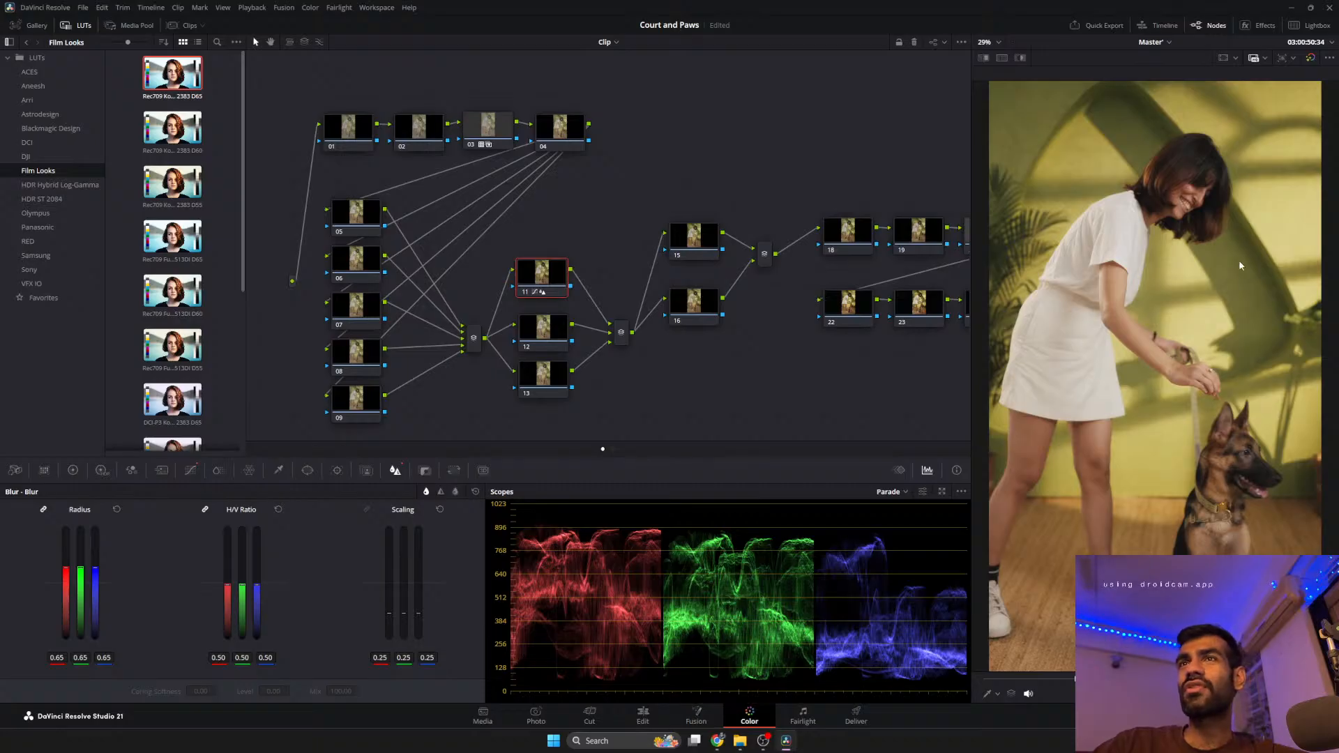
left_click_drag(81, 657, 73, 657)
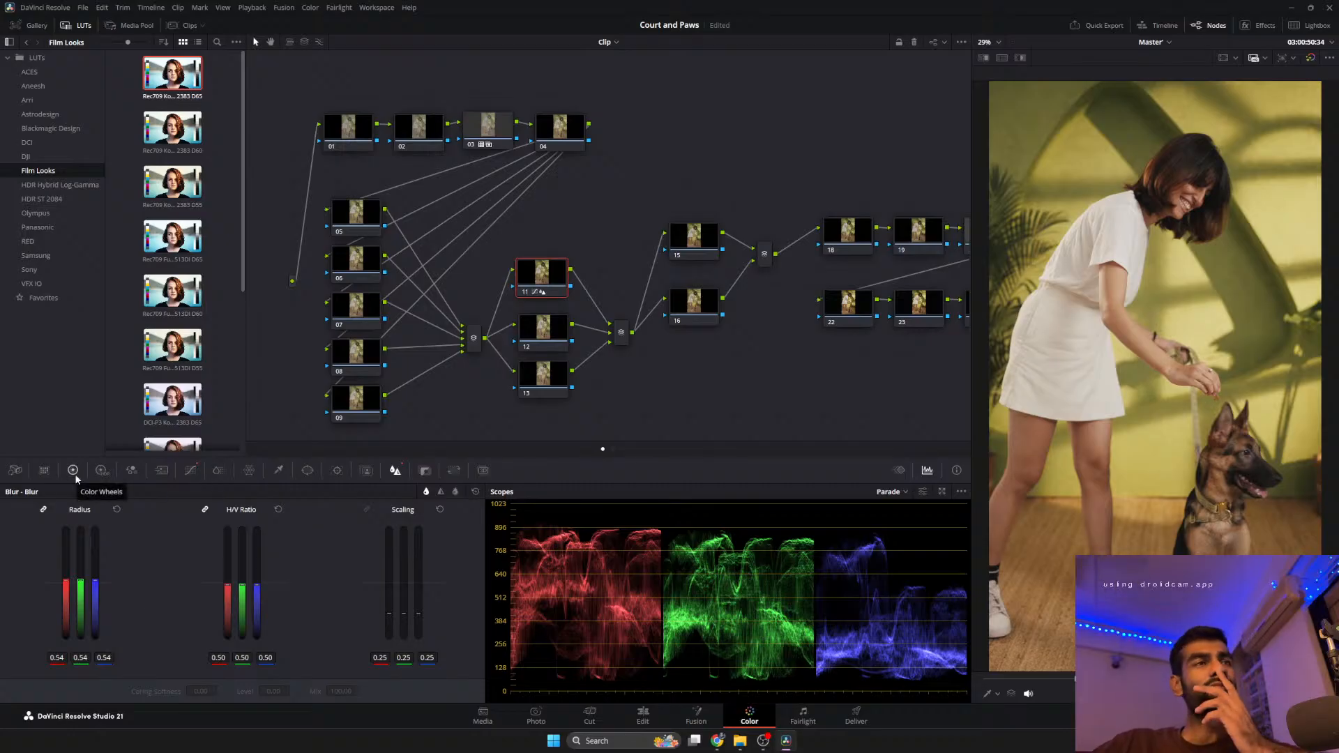
Set node 11's key output gain to 0.8 and check the softened image up close around the dog on another frame.
left_click(417, 477)
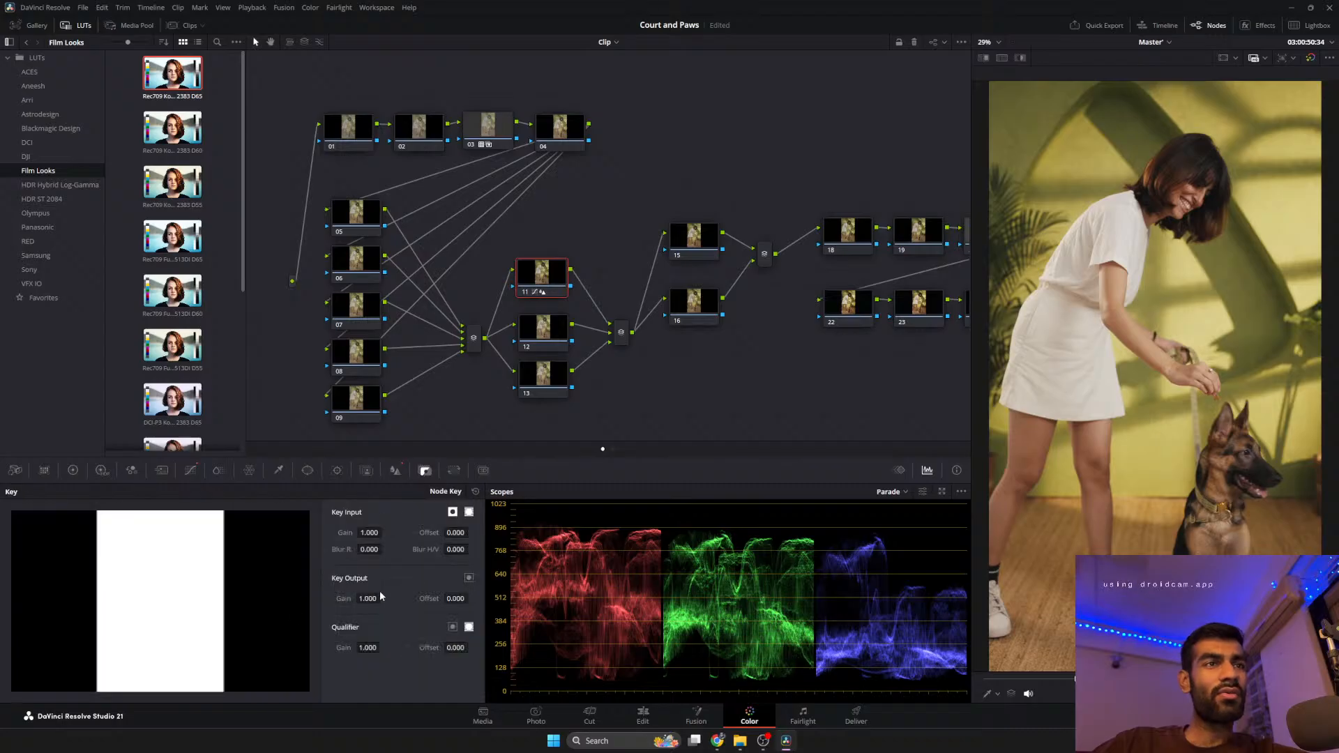
type("0.8")
key("Return")
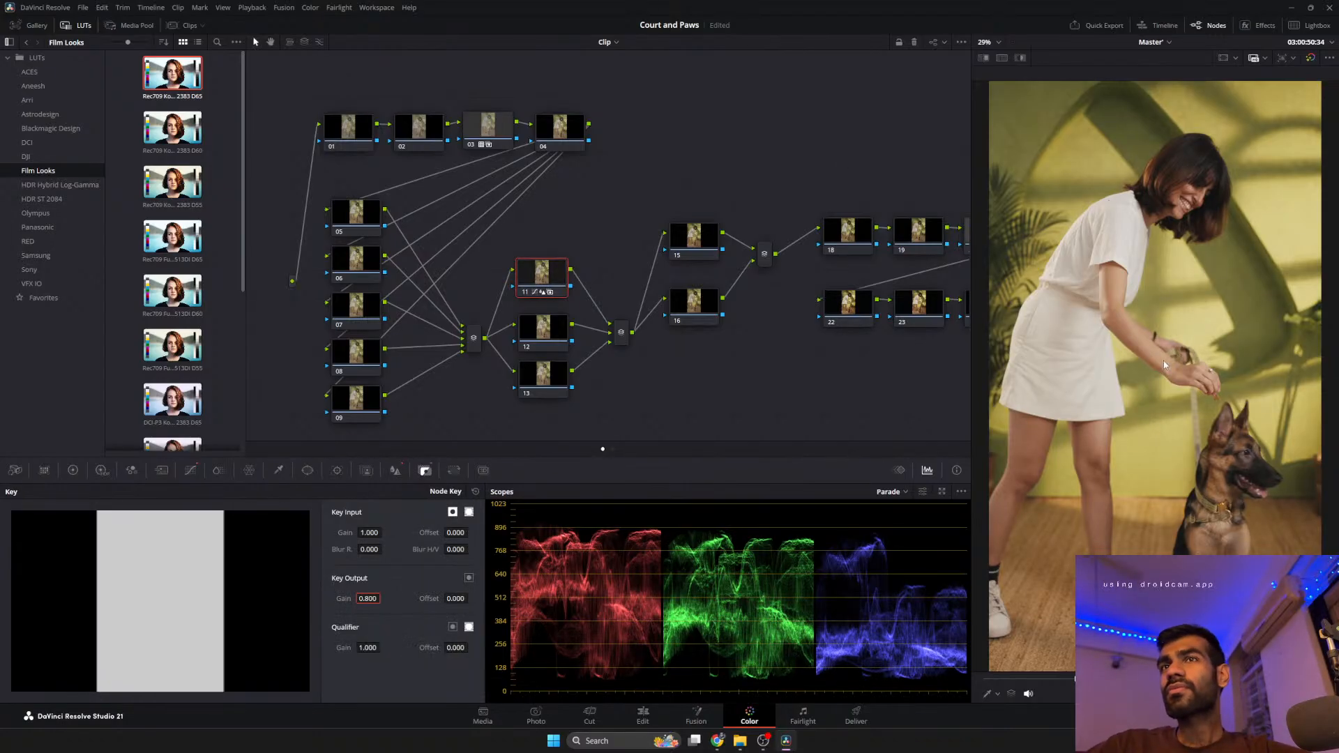
scroll(1115, 389, "down", 2)
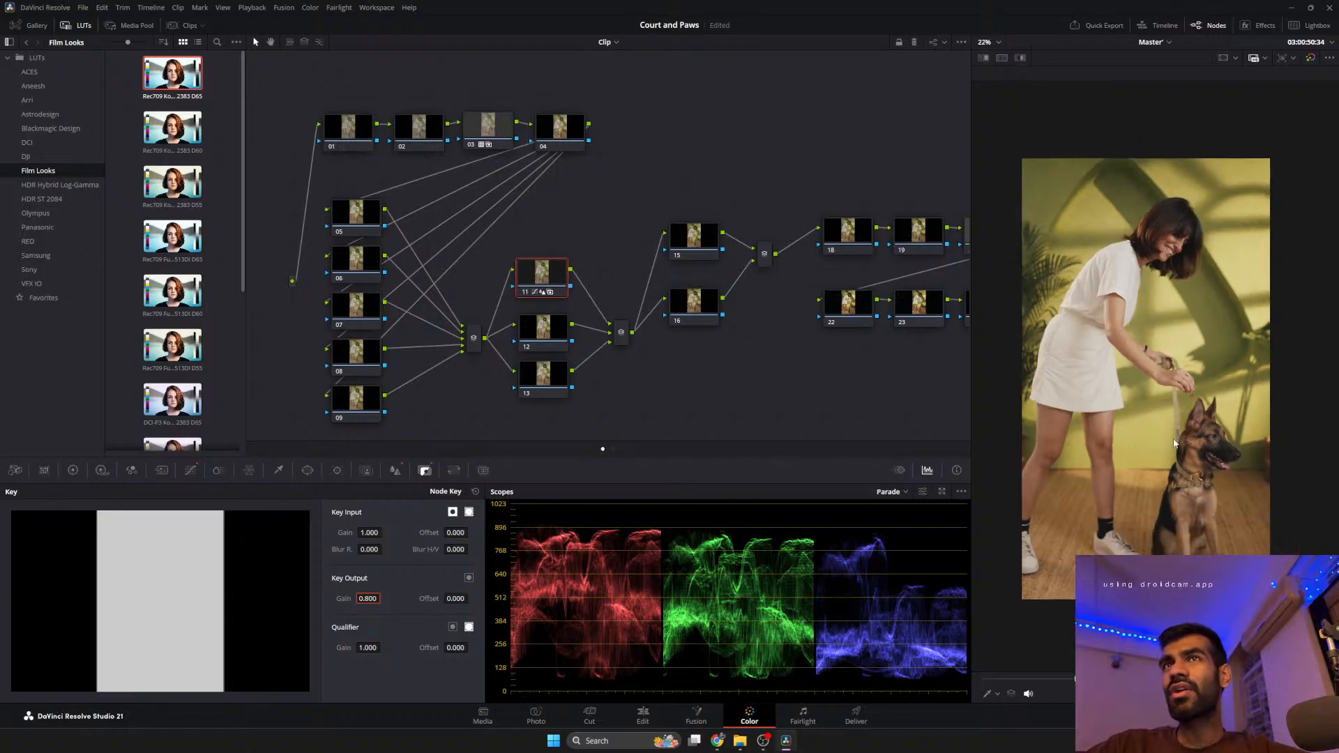
left_click_drag(1045, 677, 985, 679)
key("space")
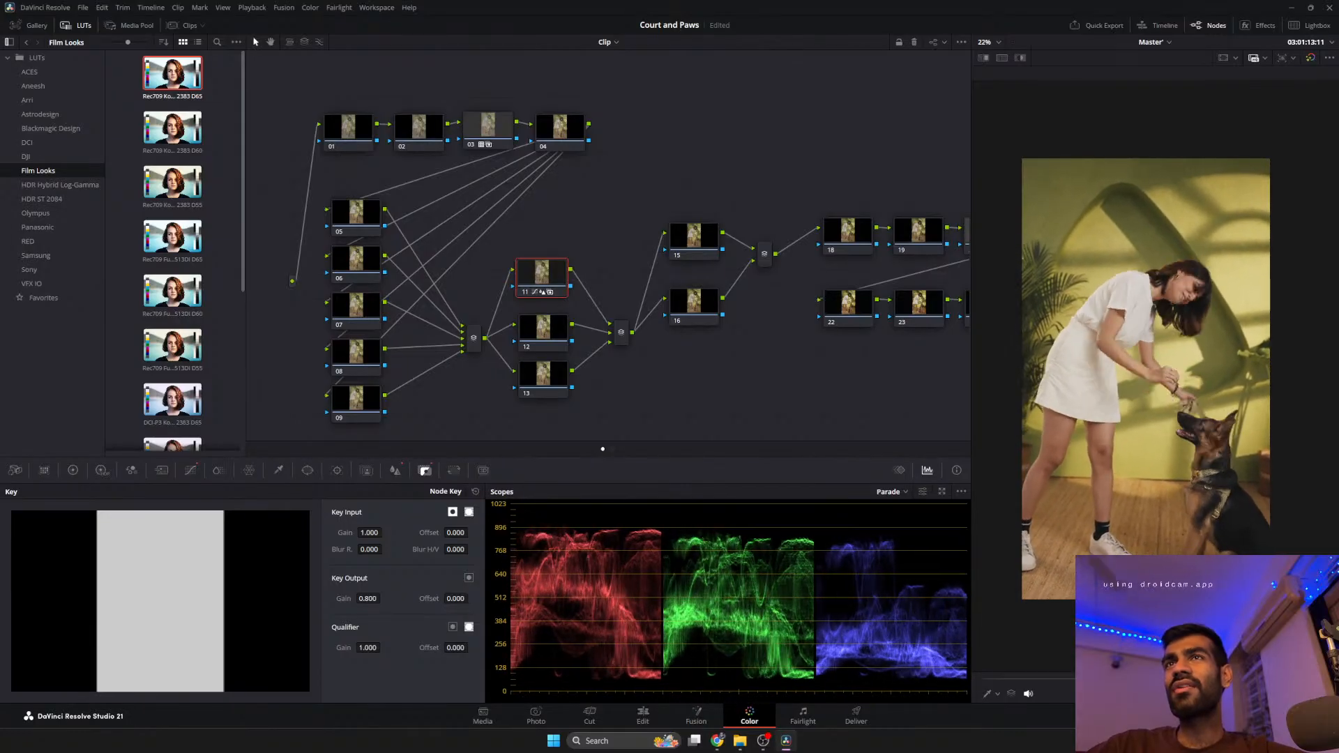
scroll(1163, 523, "up", 8)
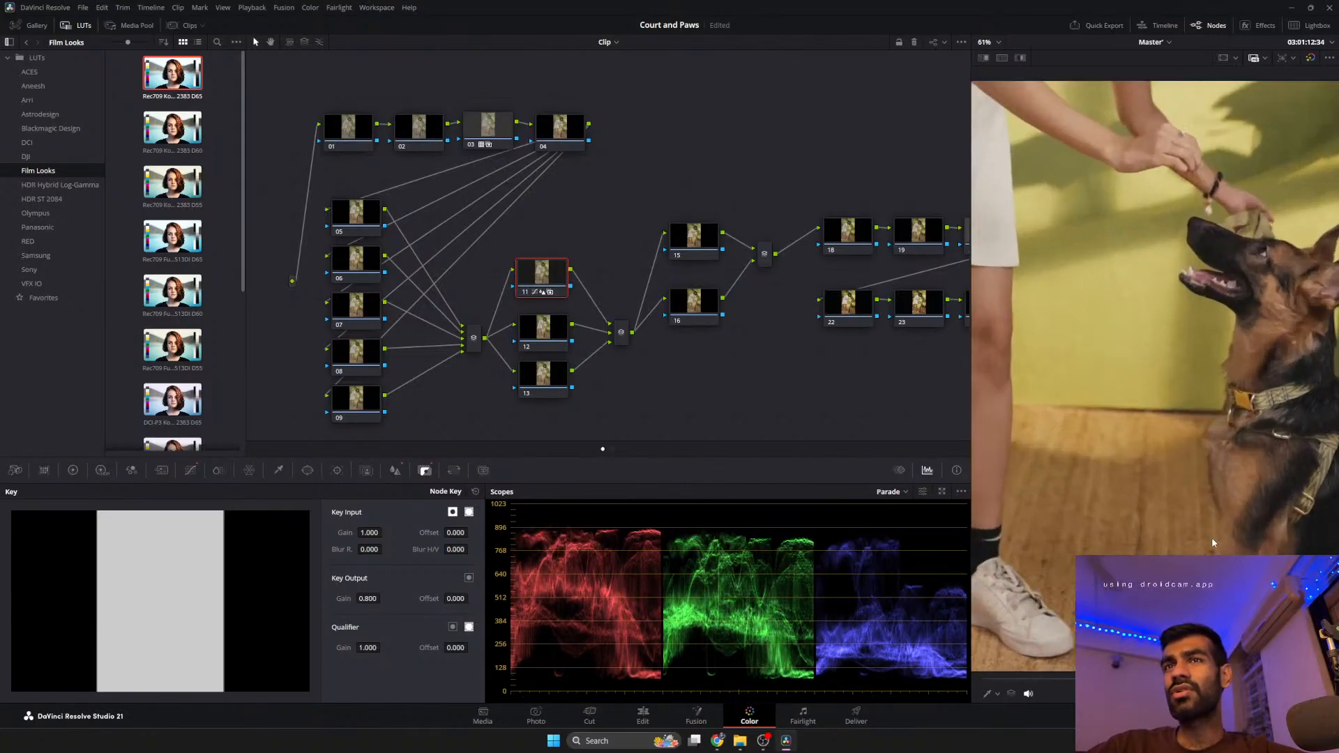
left_click_drag(1209, 433, 1141, 497)
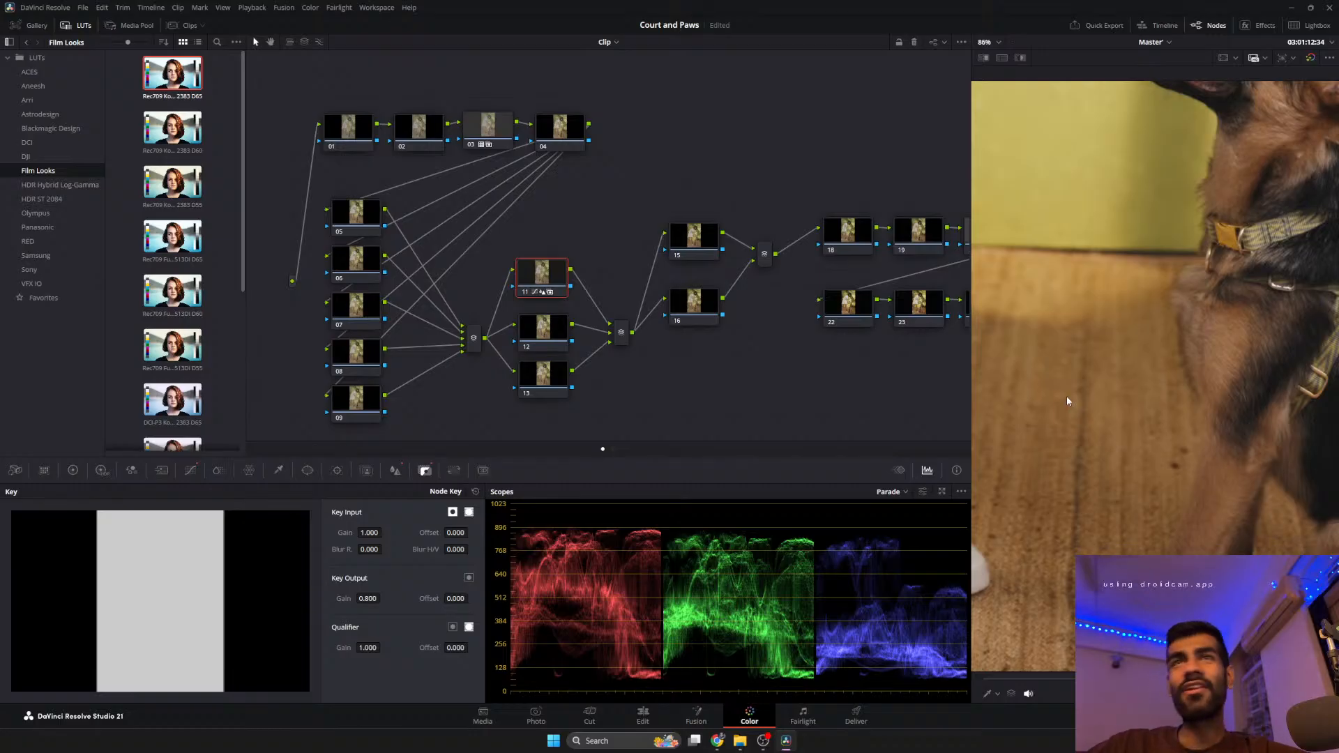
scroll(1066, 396, "down", 3)
Try lowering green in node 05's RGB Mixer Green Output to 0.97, and reset that output.
left_click(355, 211)
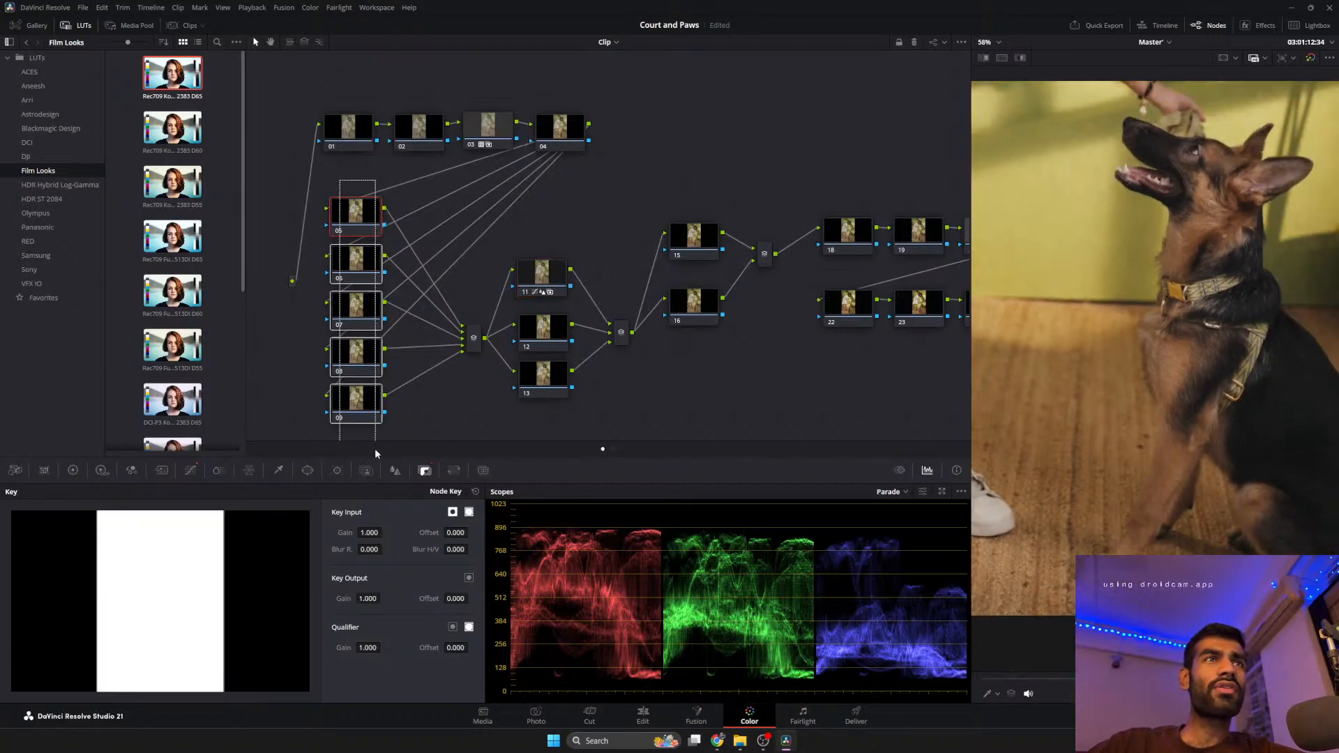
left_click(356, 218)
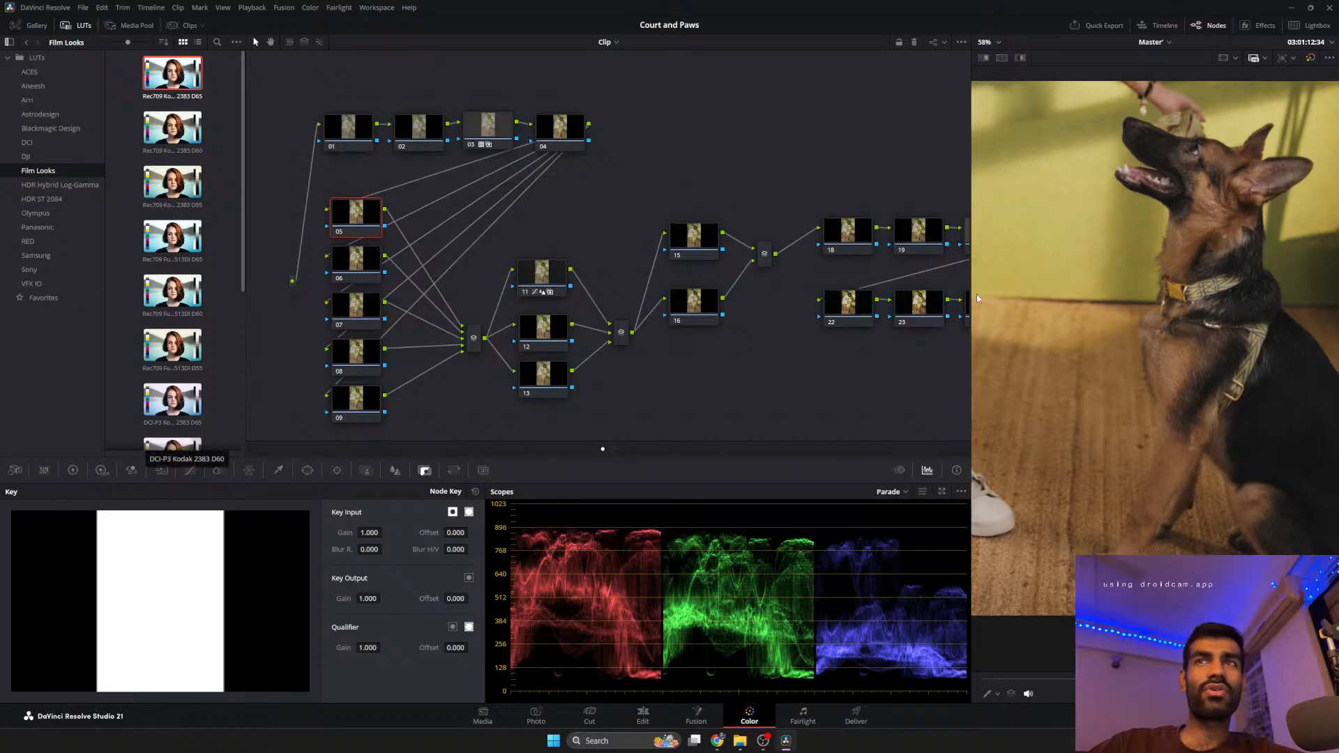
left_click(72, 472)
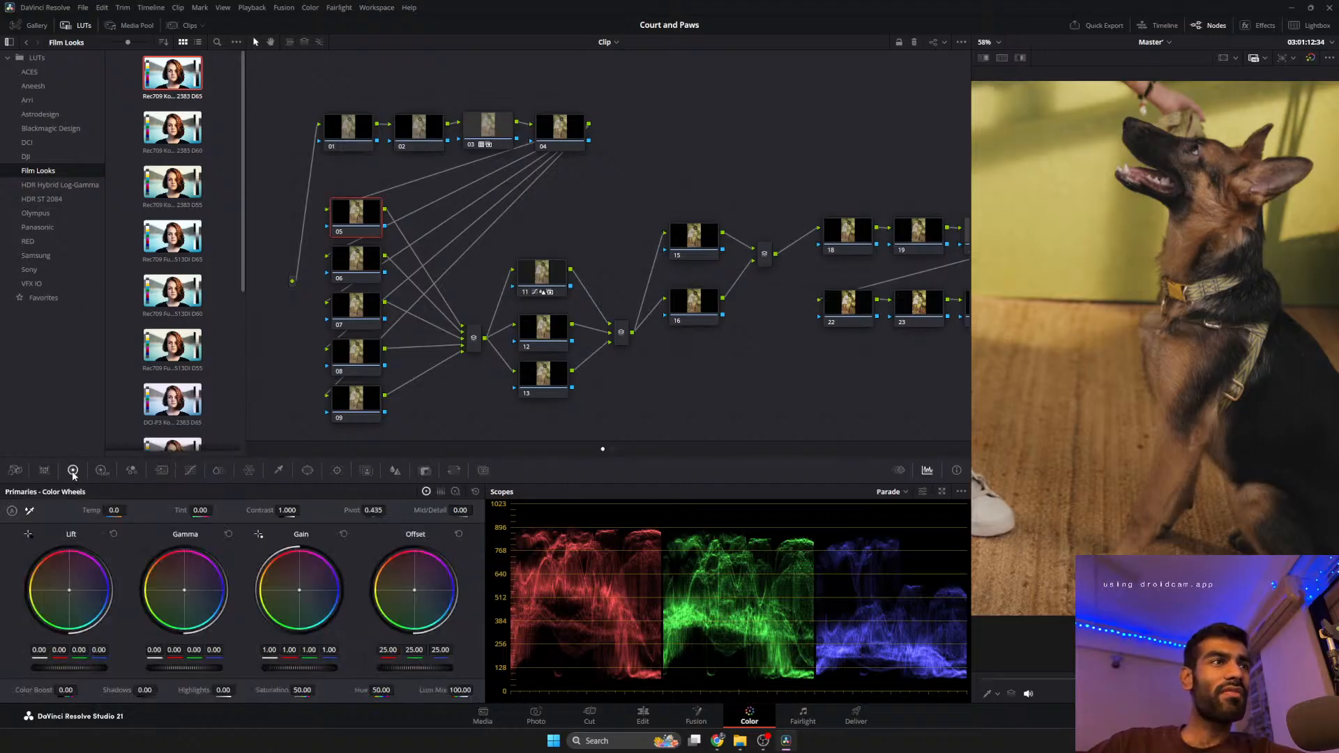
left_click(130, 471)
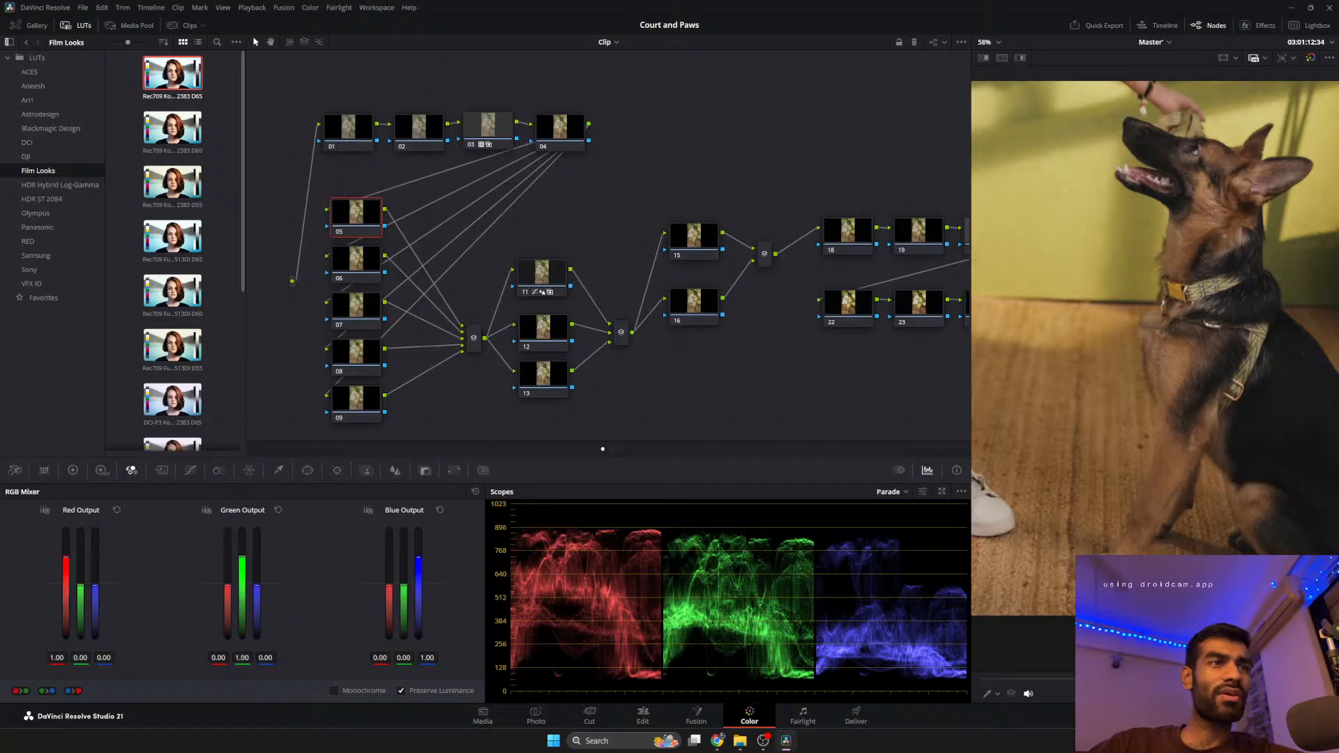
left_click_drag(242, 558, 242, 559)
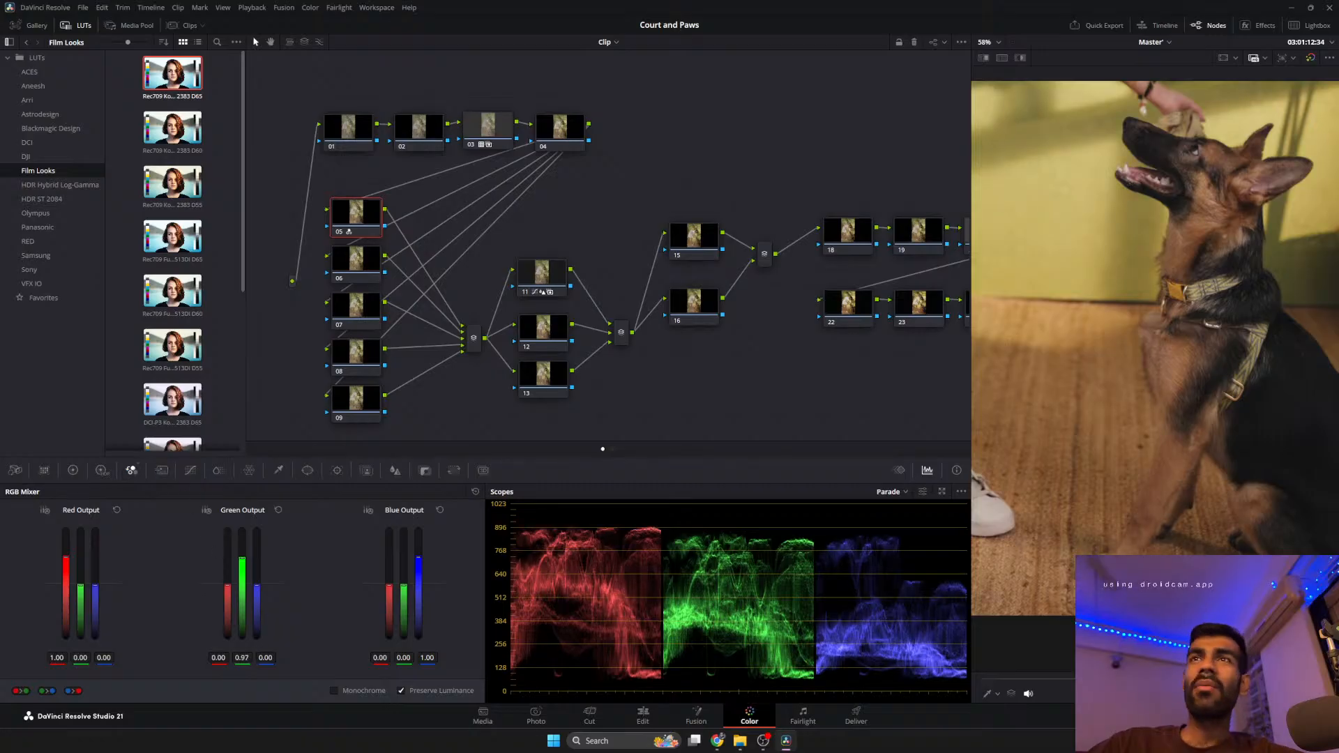
scroll(1173, 402, "down", 5)
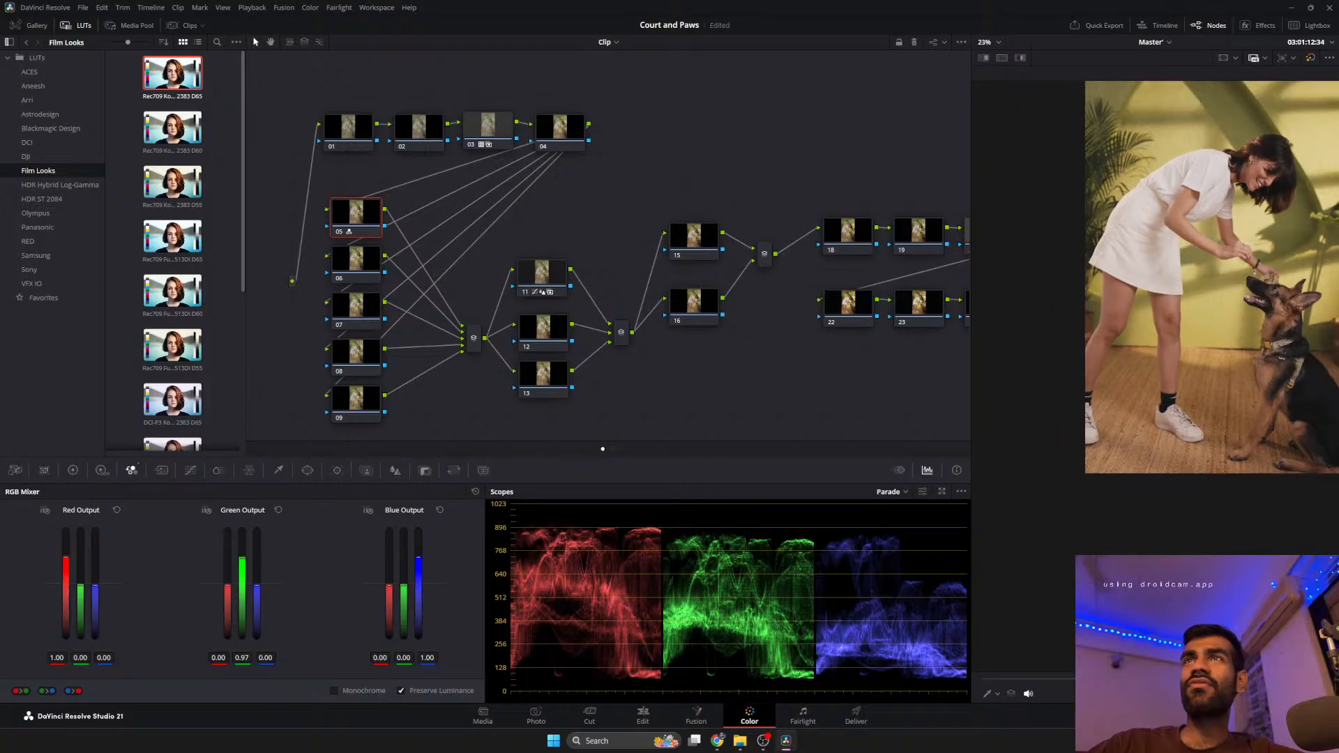
left_click(278, 511)
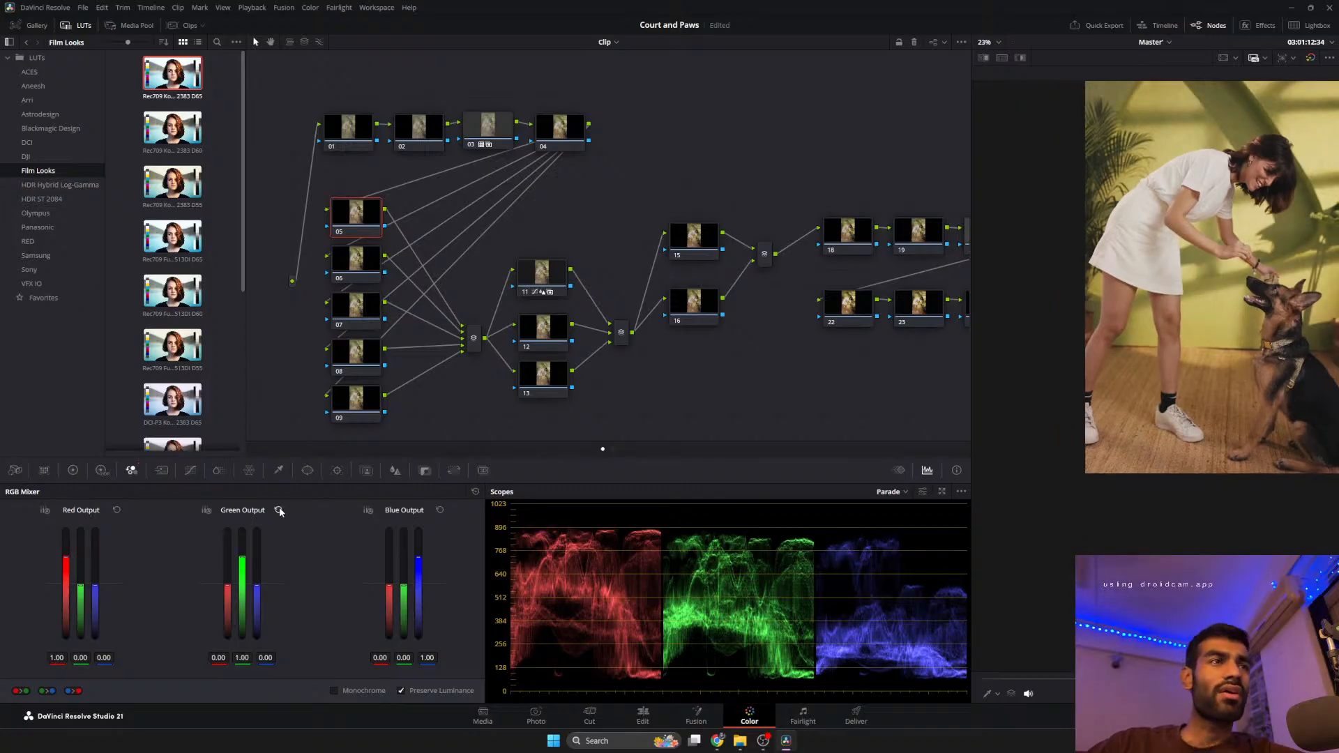
Shift node 05 slightly up and left, and move nodes 01 and 02 farther up and left of node 03.
left_click_drag(357, 220, 353, 217)
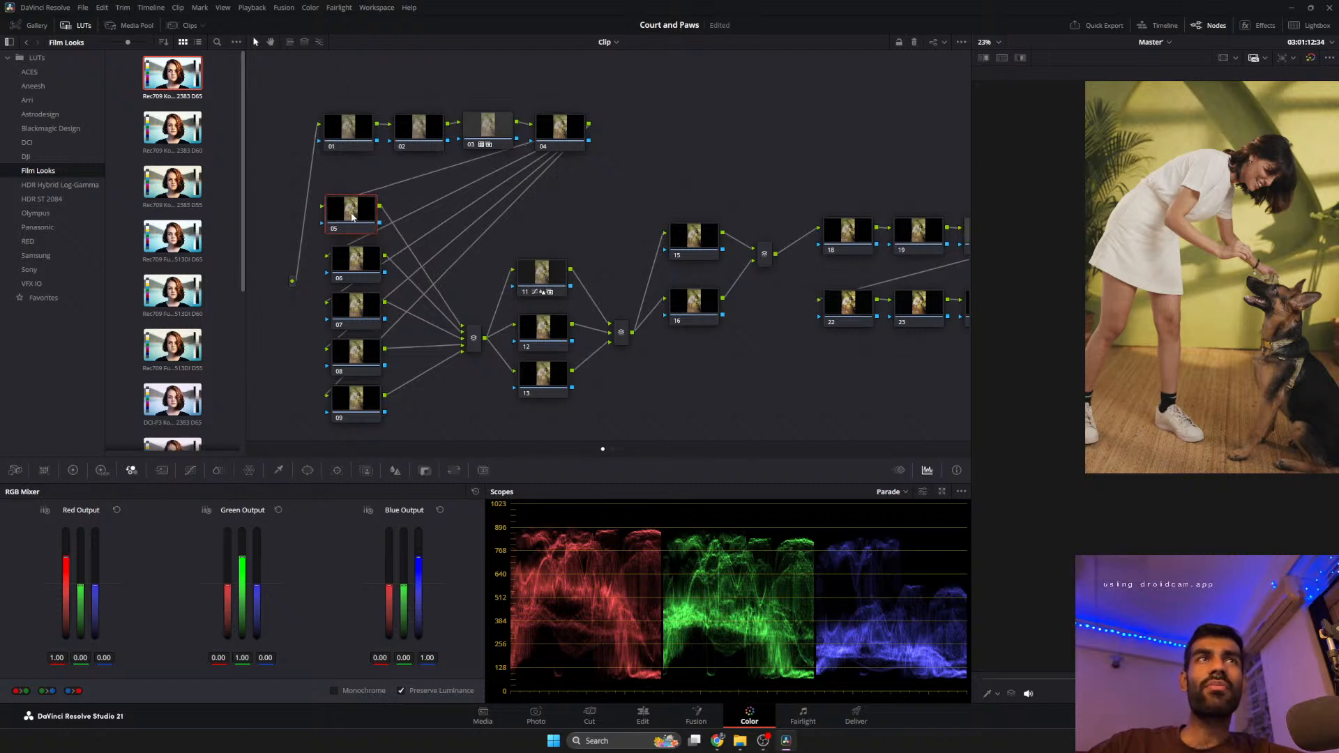
left_click_drag(436, 117, 437, 99)
left_click_drag(359, 128, 337, 115)
left_click_drag(426, 111, 323, 110)
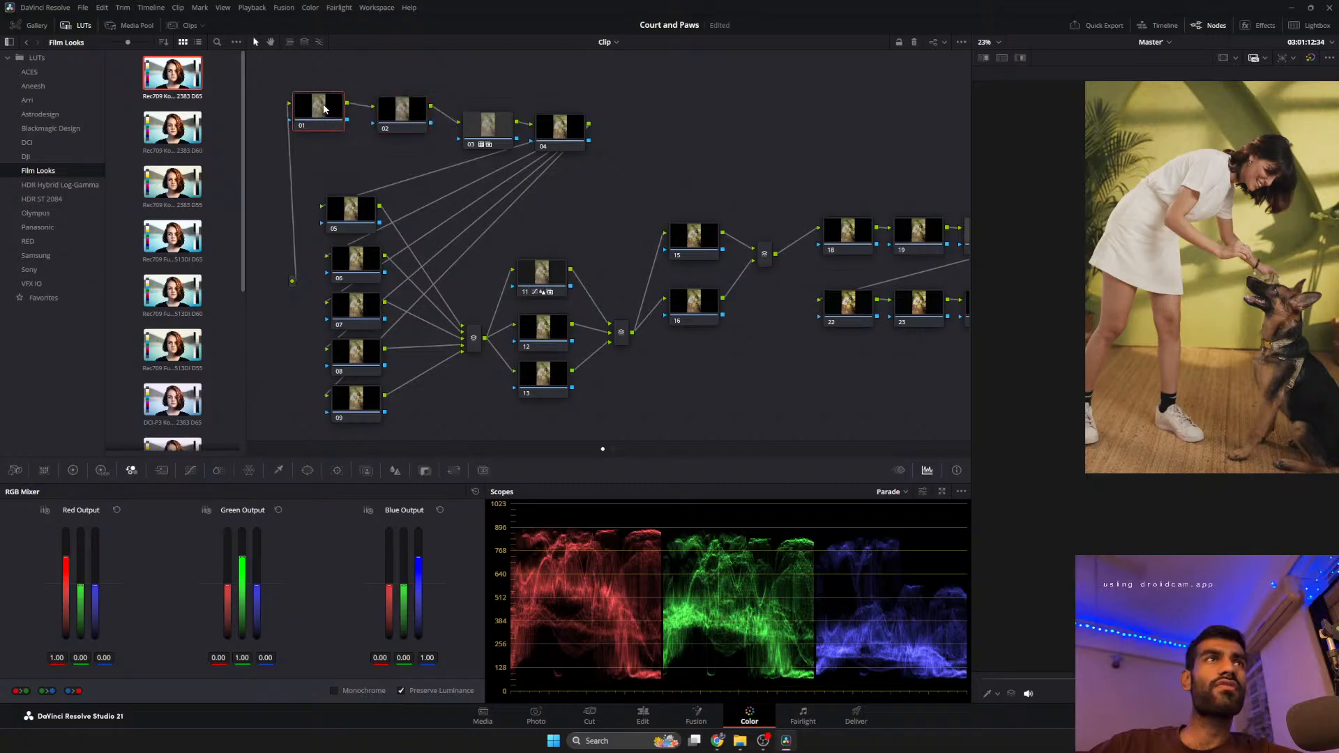
Label node 01 "Colour" and node 02 "Exposure", and line node 01 up with node 02.
right_click(322, 110)
left_click(349, 134)
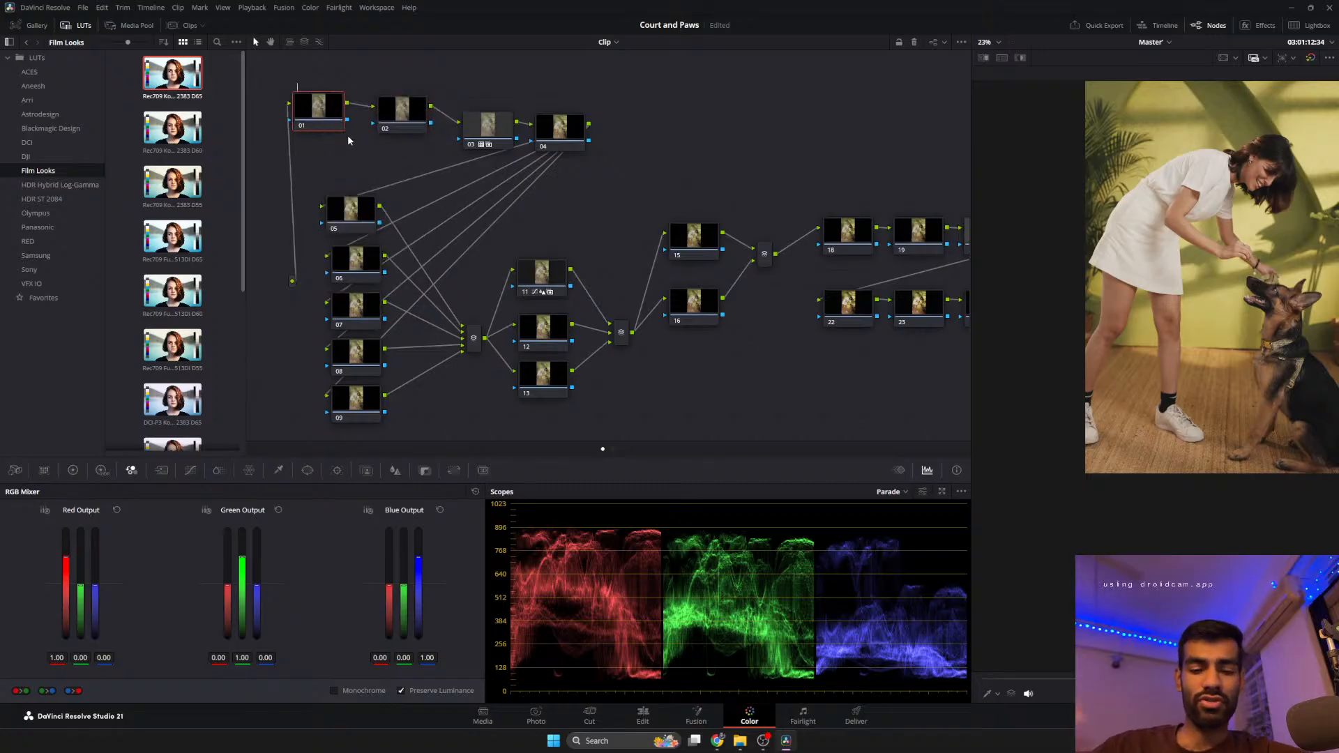
type("Colour")
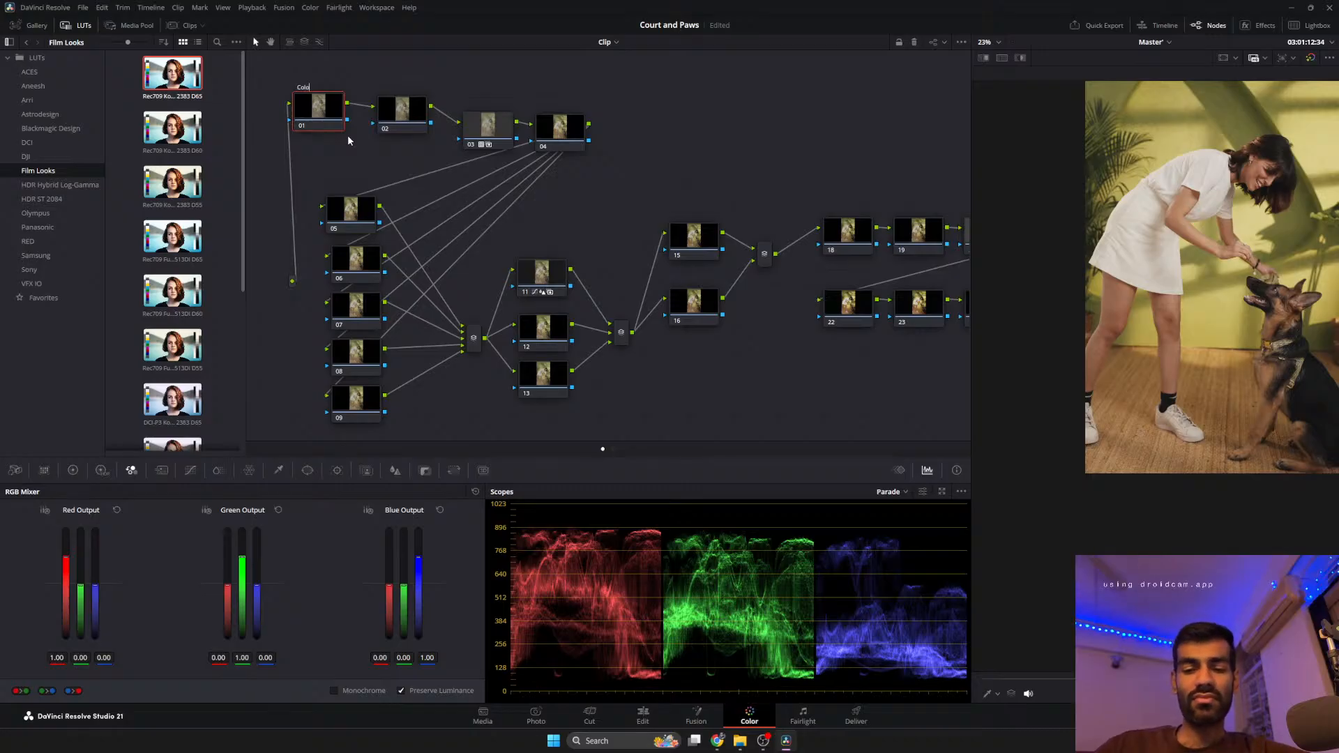
right_click(408, 110)
left_click(457, 131)
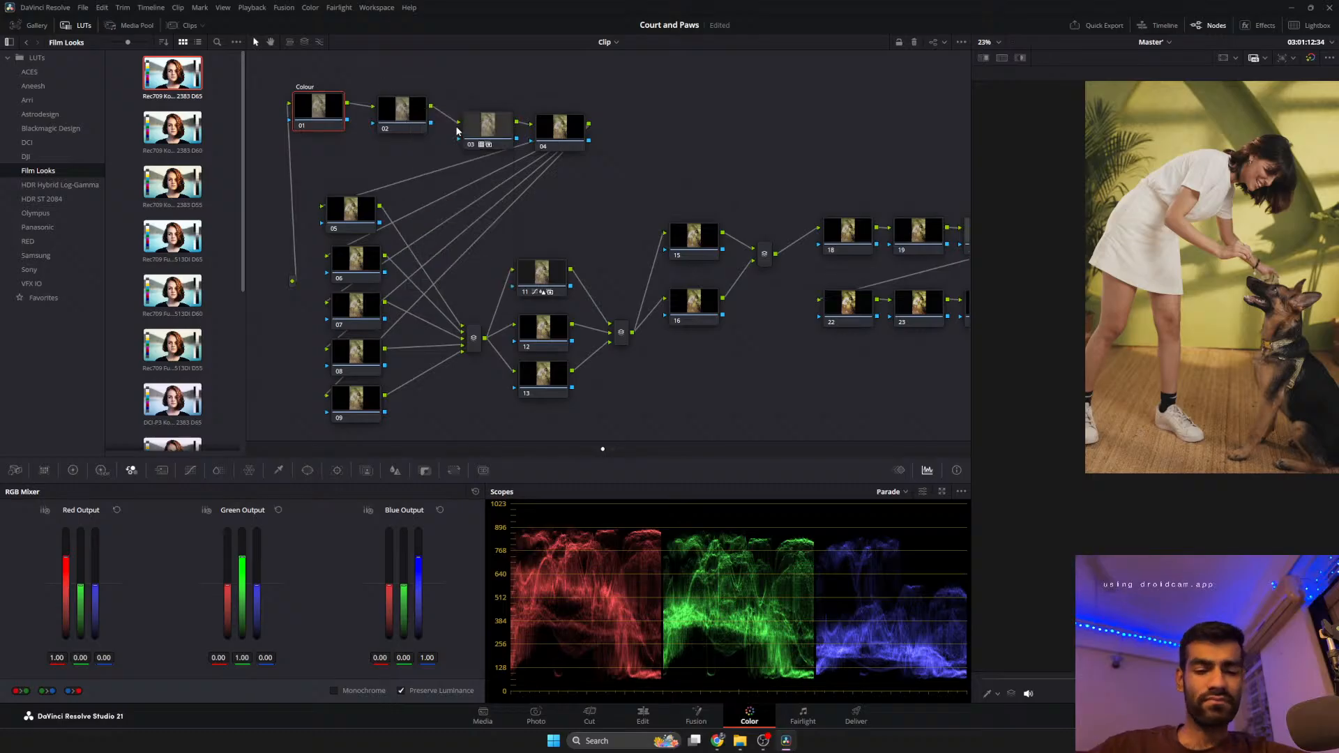
type("Exposure")
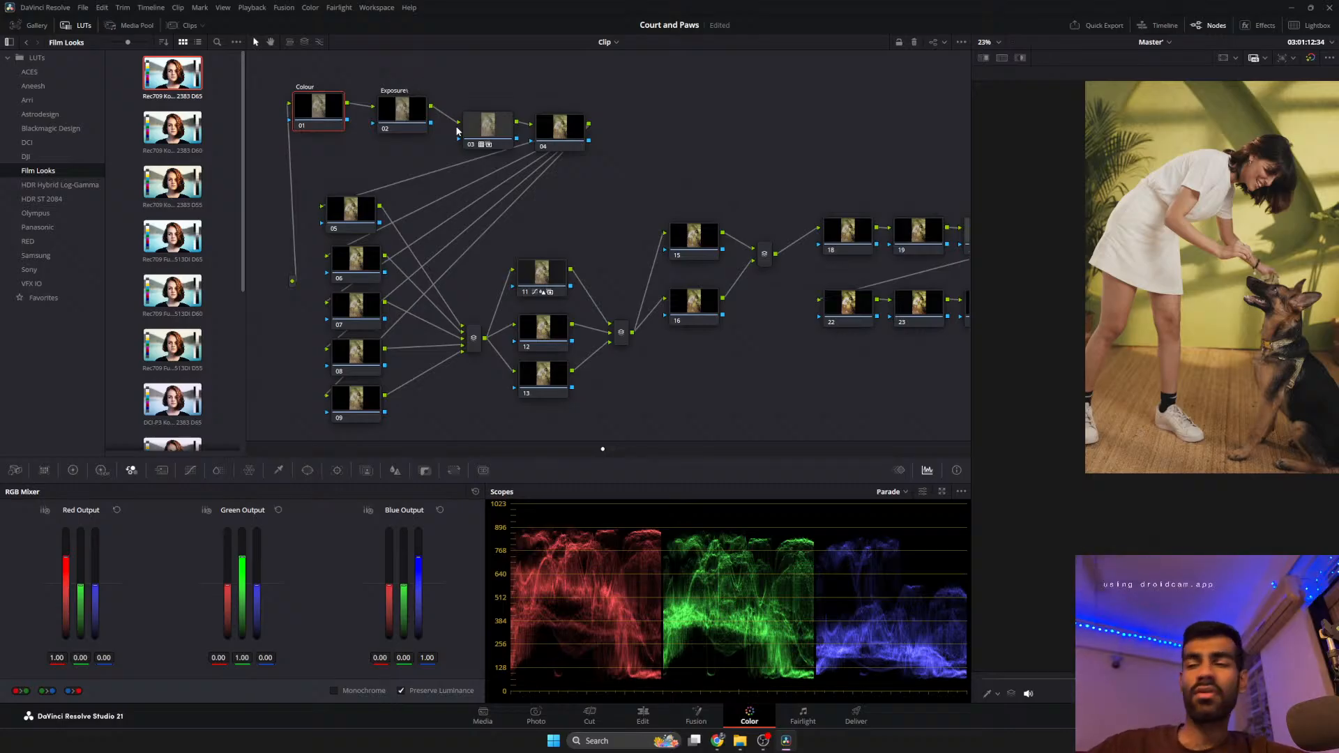
key("Return")
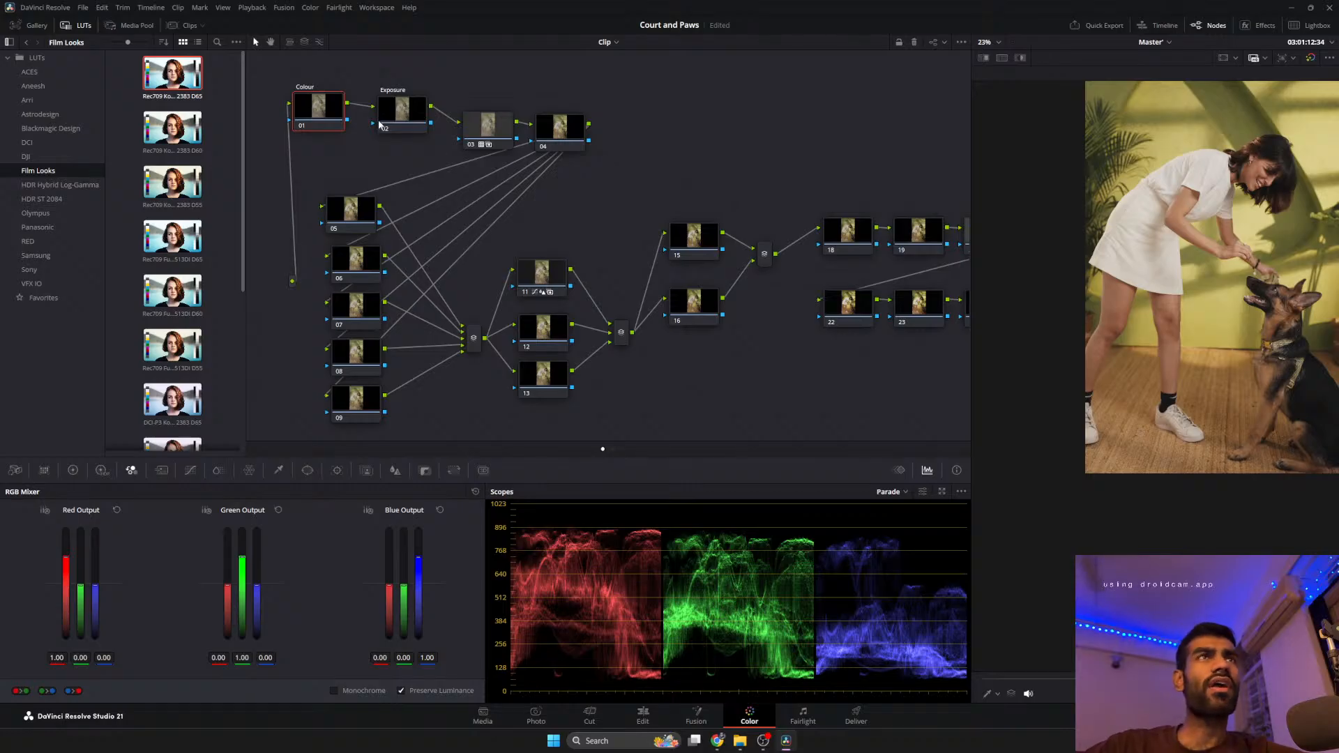
left_click_drag(332, 106, 341, 117)
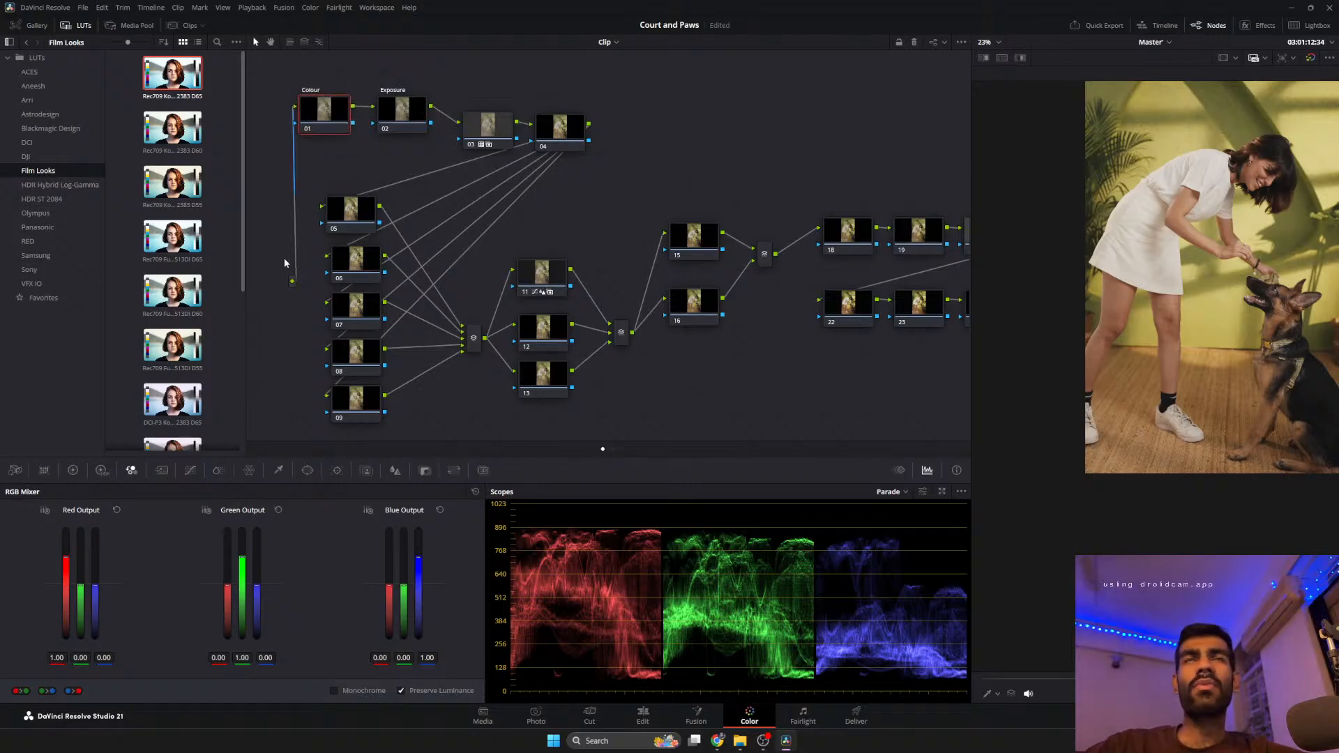
Set green to 0.98 in the Colour node's RGB Mixer Green Output and inspect the picture.
left_click(242, 658)
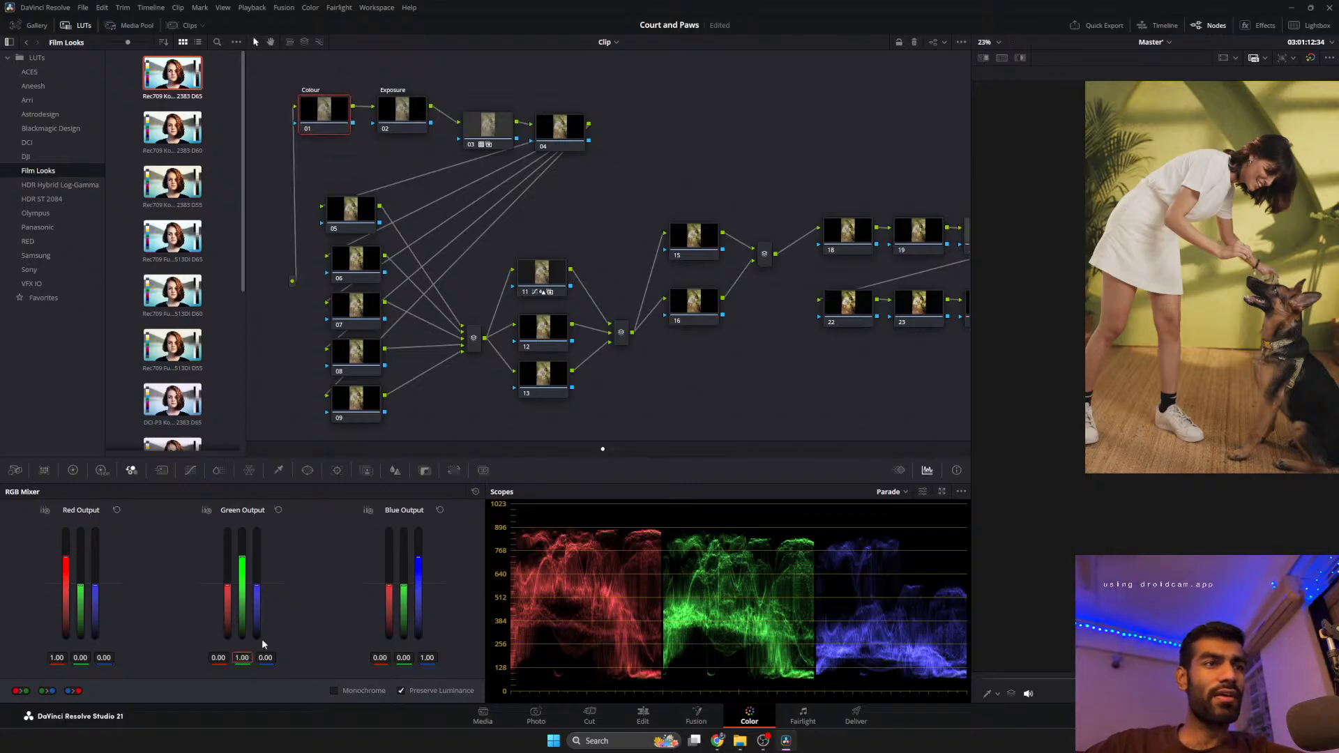
type("0.98")
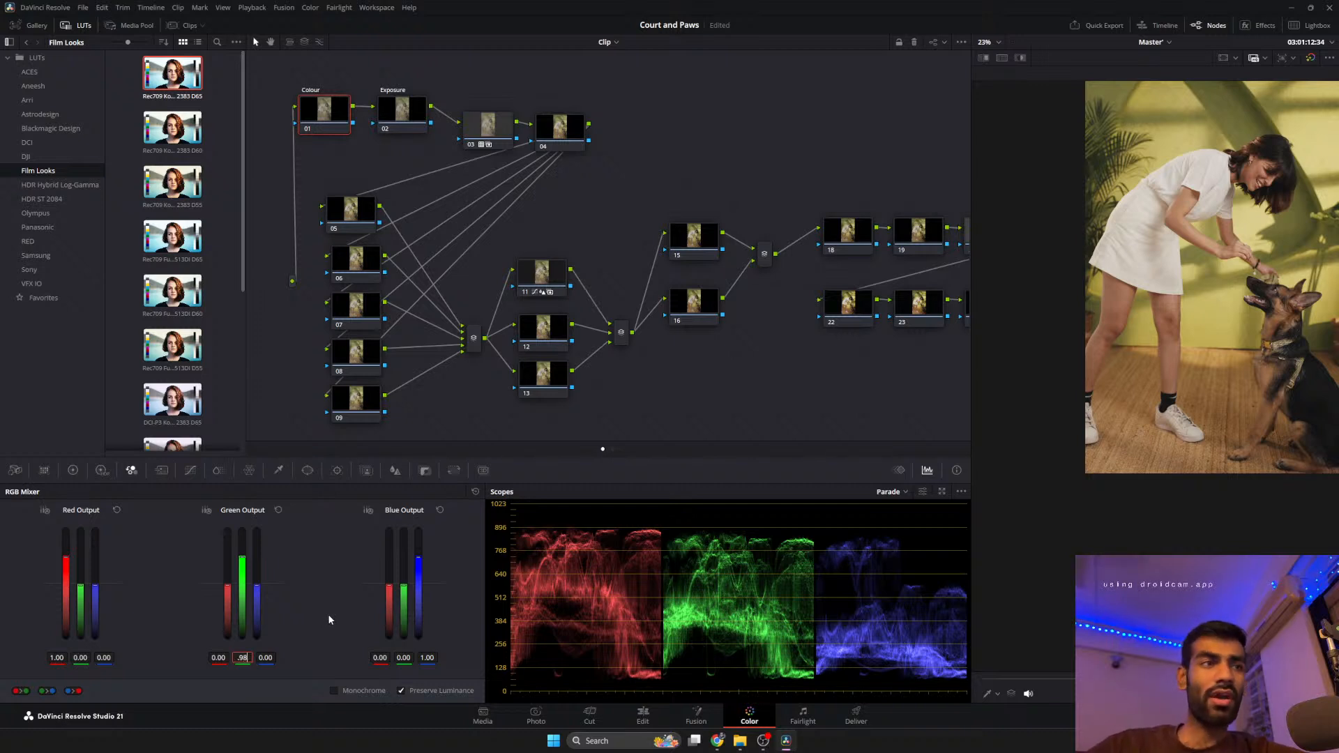
key("Return")
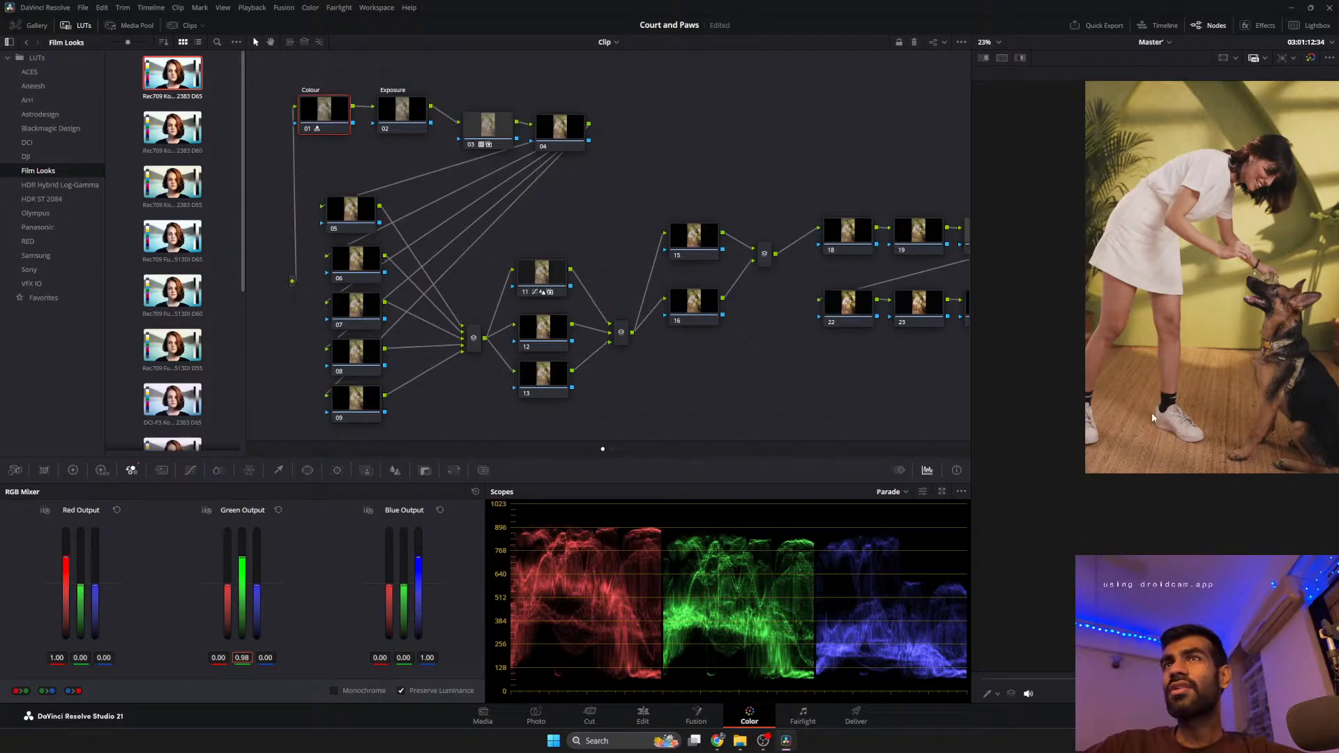
left_click_drag(1204, 395, 1149, 484)
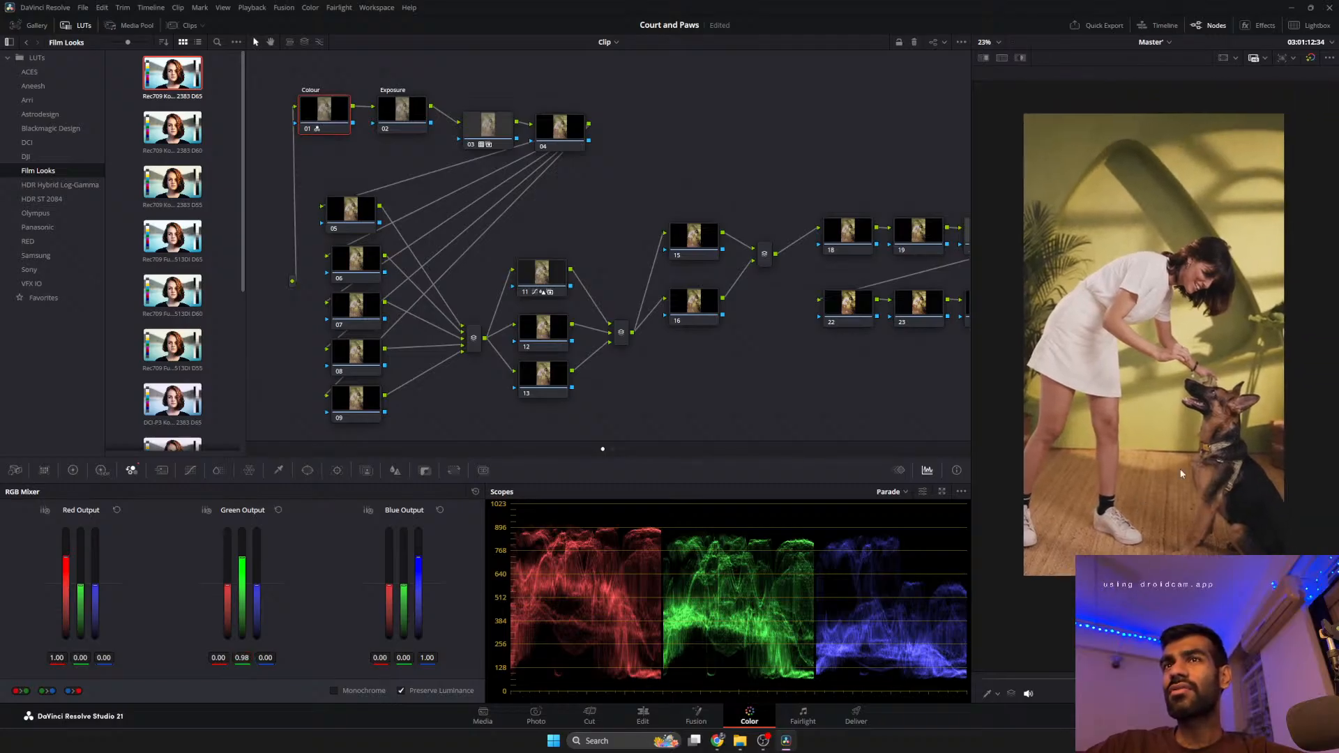
scroll(1177, 495, "up", 5)
scroll(1168, 522, "down", 5)
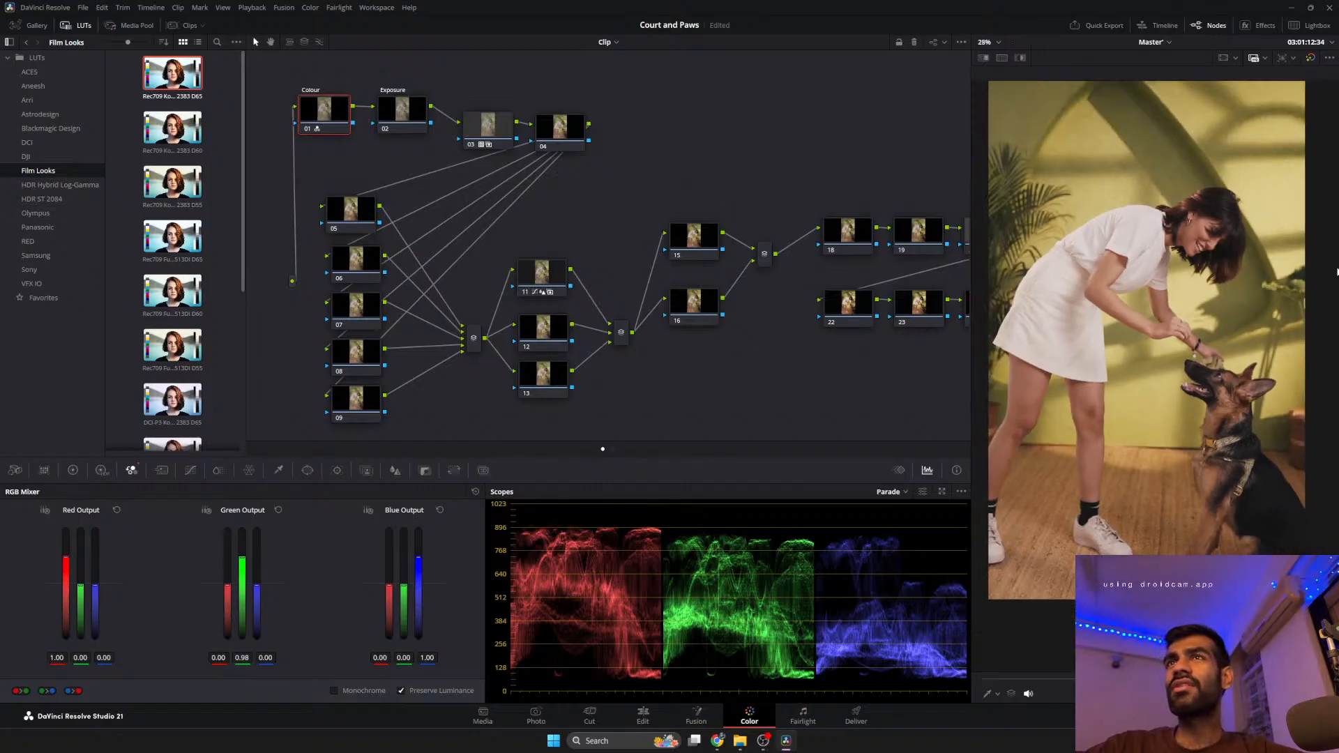
Sample the yellow-green wall for node 05's Hue Vs Sat curve and raise its saturation point nearly to the maximum at input hue 306.73.
left_click_drag(389, 136, 387, 137)
left_click(350, 213)
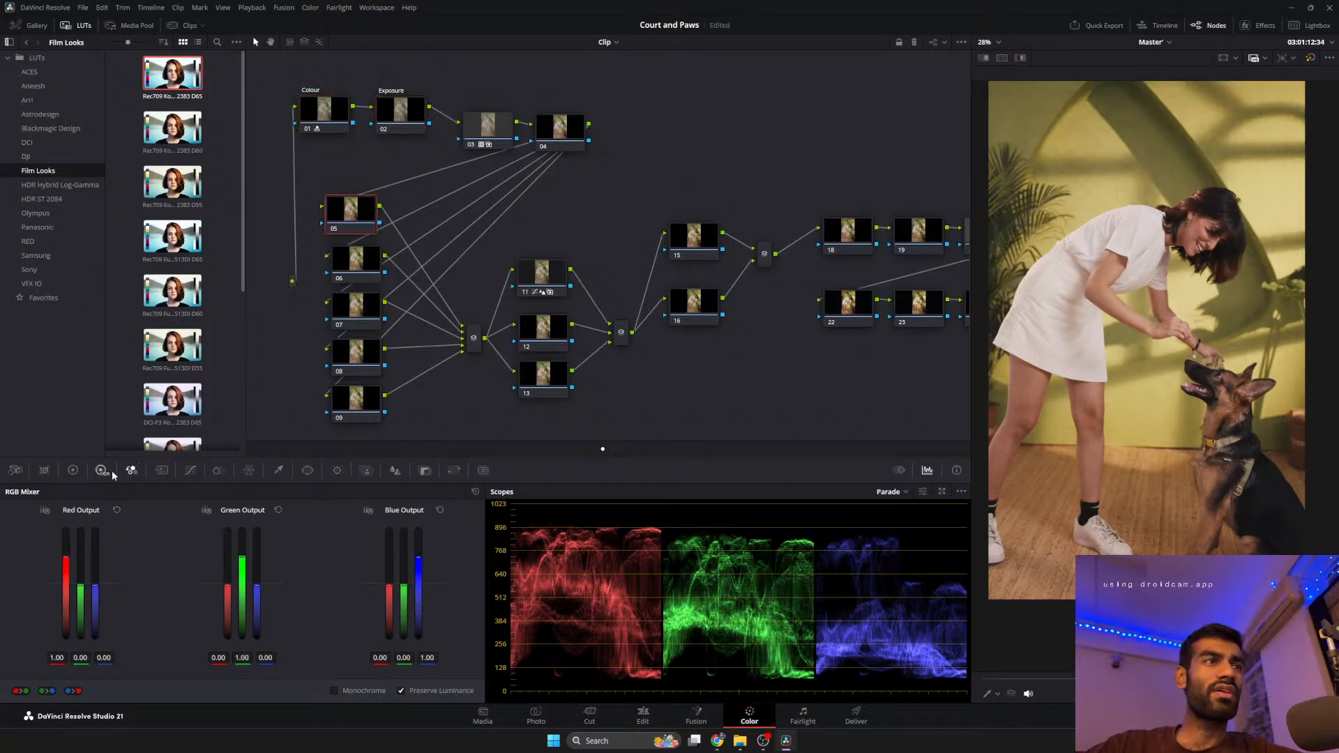
left_click(191, 470)
left_click(196, 471)
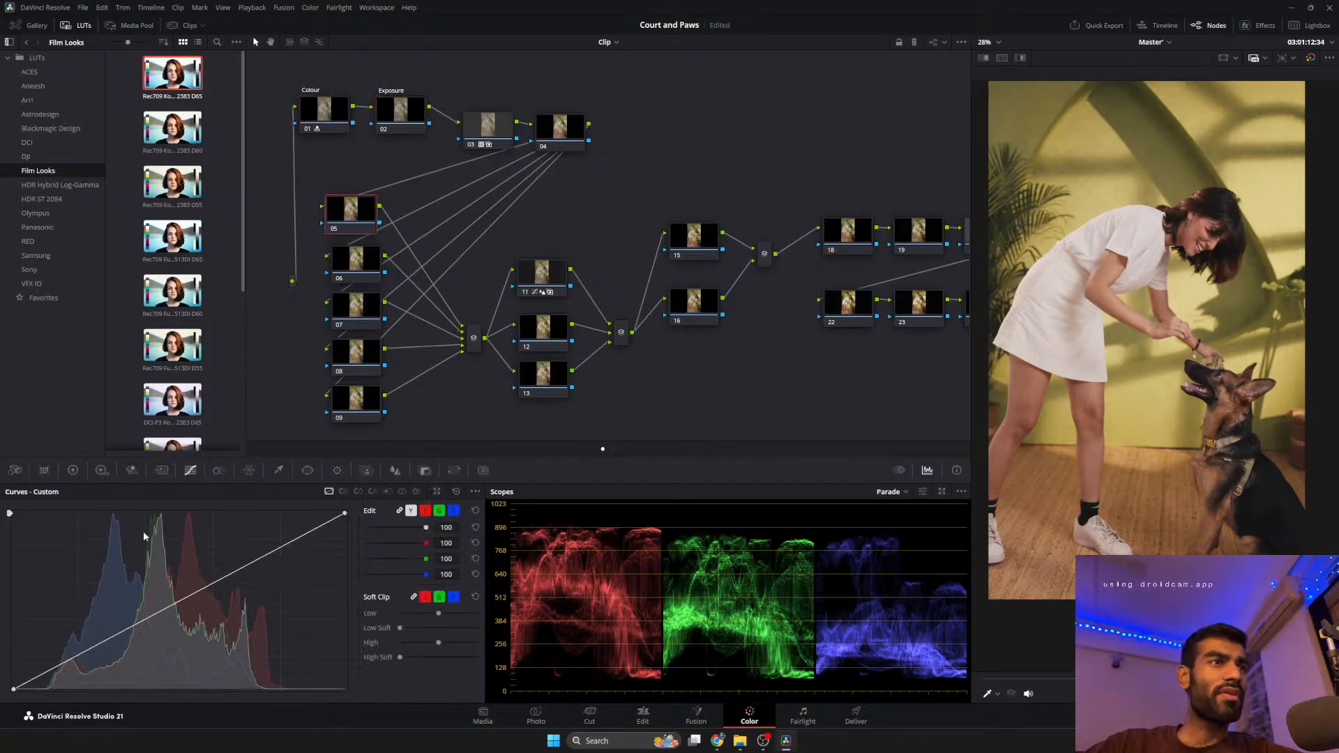
left_click(357, 491)
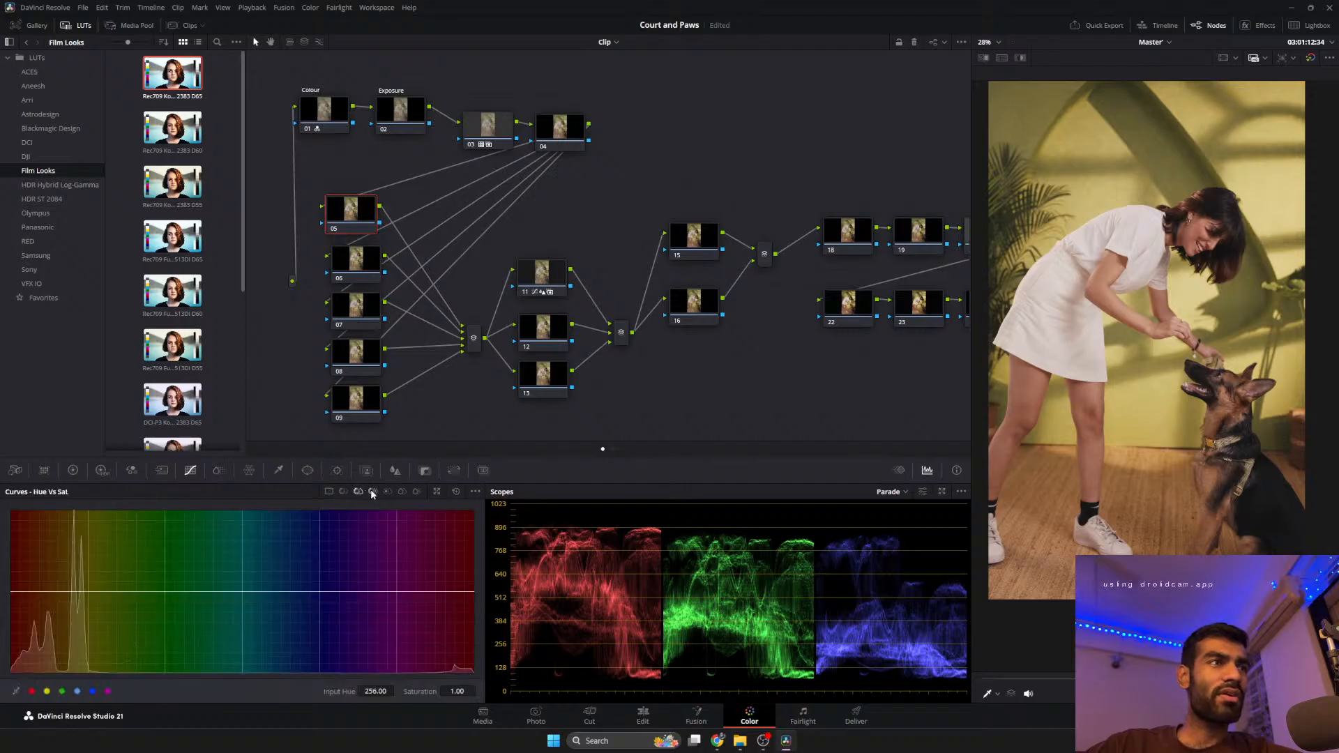
left_click(1021, 152)
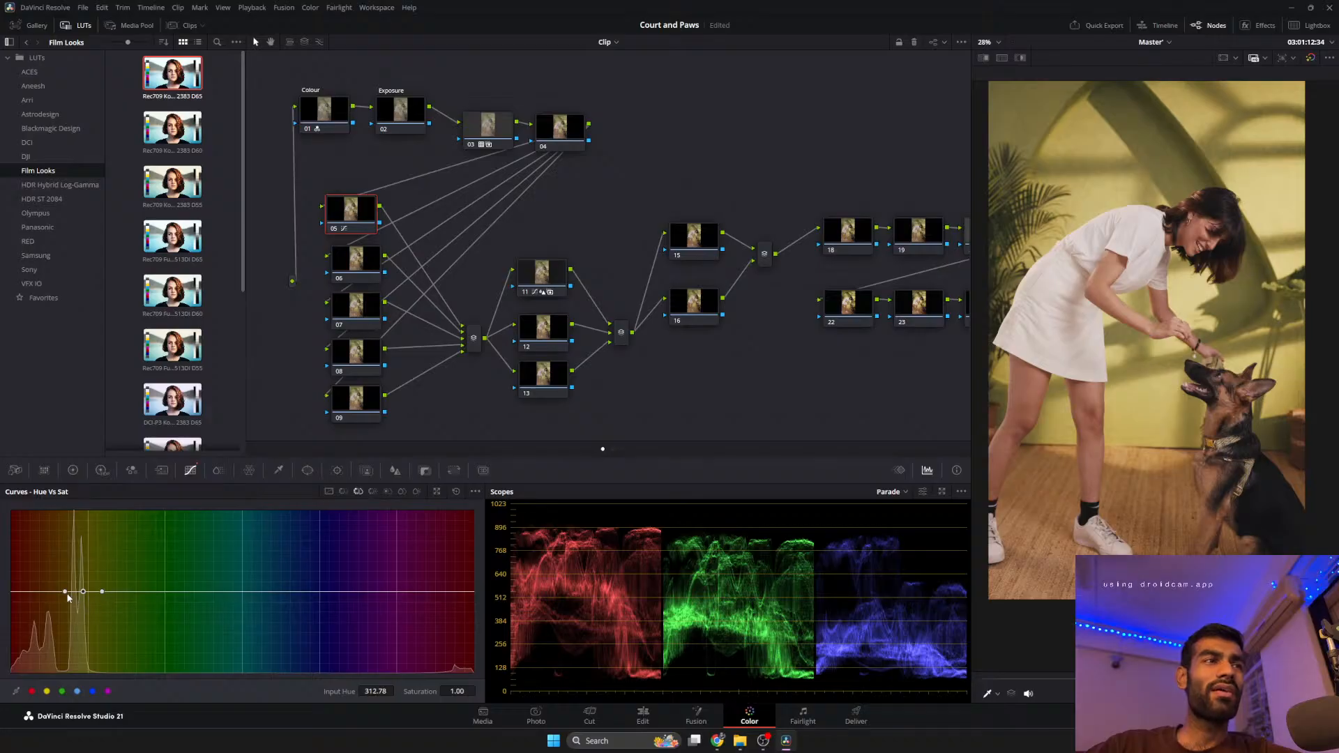
left_click_drag(84, 593, 73, 429)
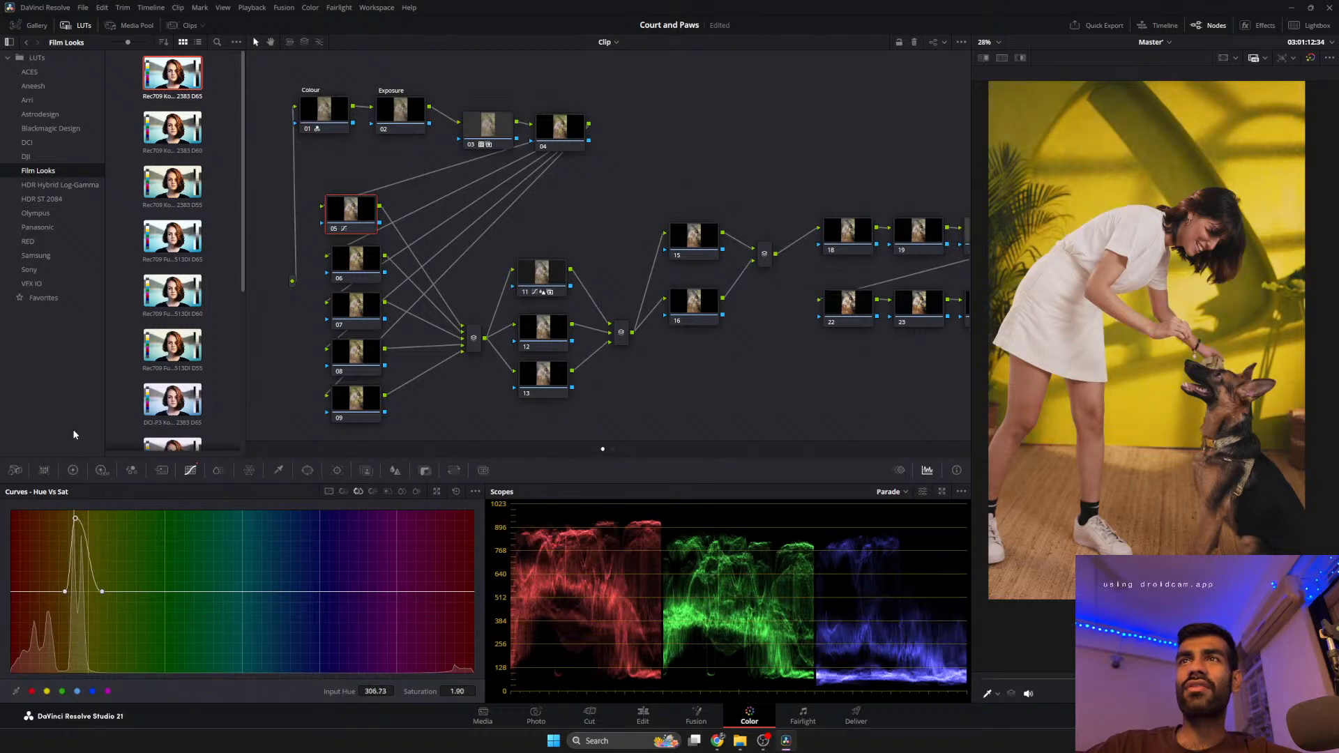
Reset node 05's Hue Vs Sat curve and nudge the upper wall's yellow-green with a short Chroma Warp stroke in the Color Warper.
left_click(454, 493)
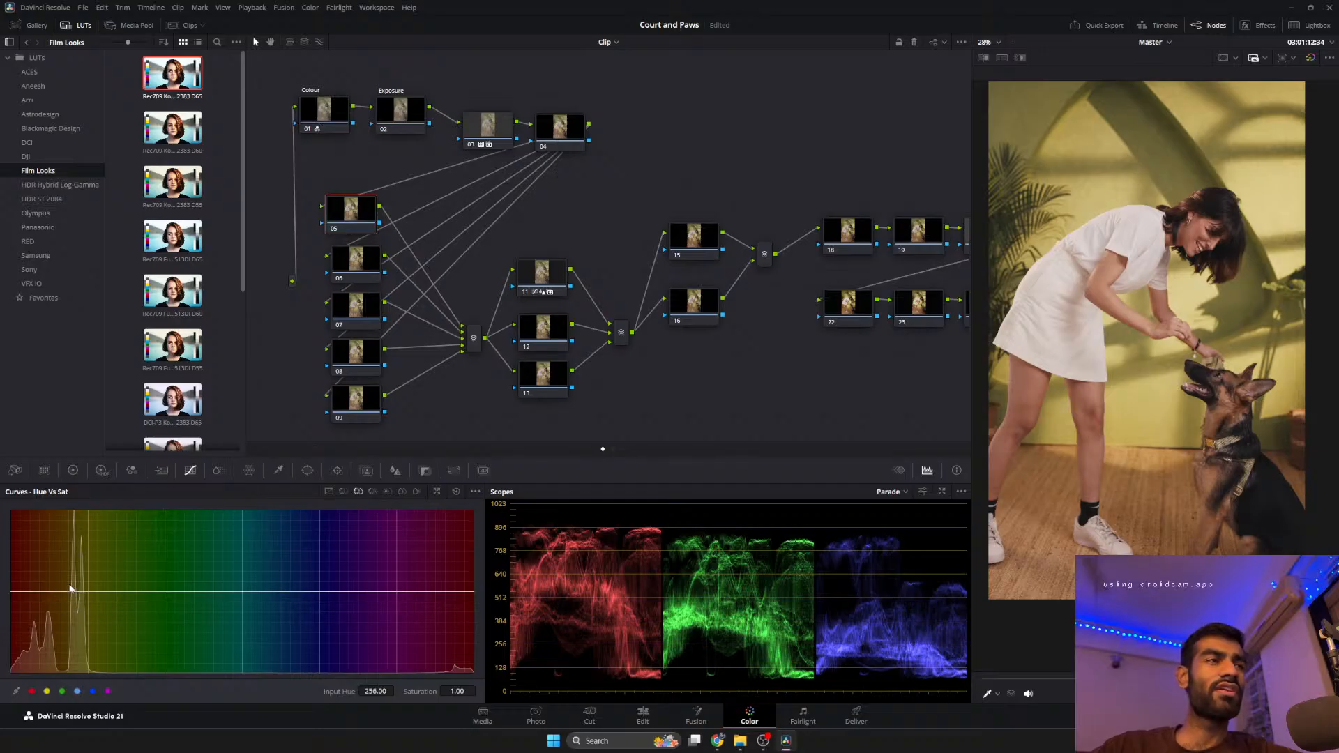
left_click(222, 471)
left_click(249, 470)
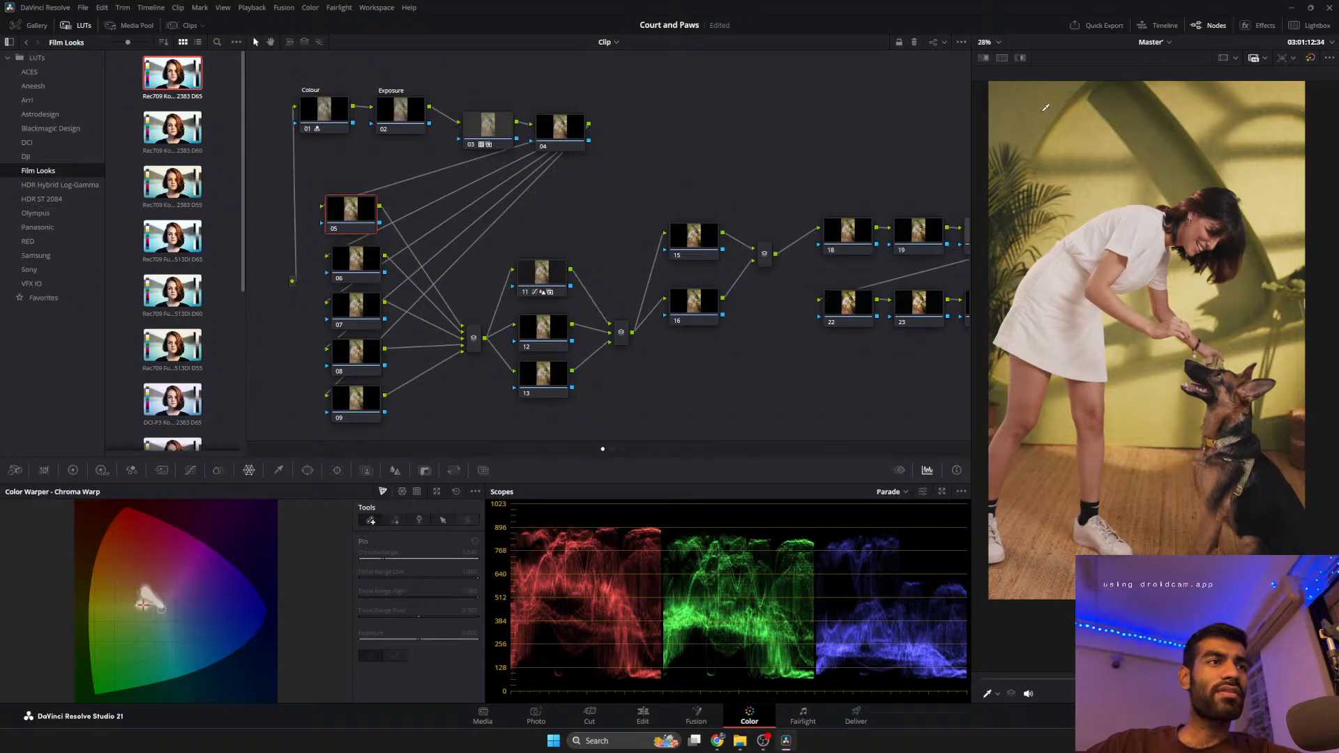
left_click(1045, 107)
left_click_drag(1045, 107, 1034, 109)
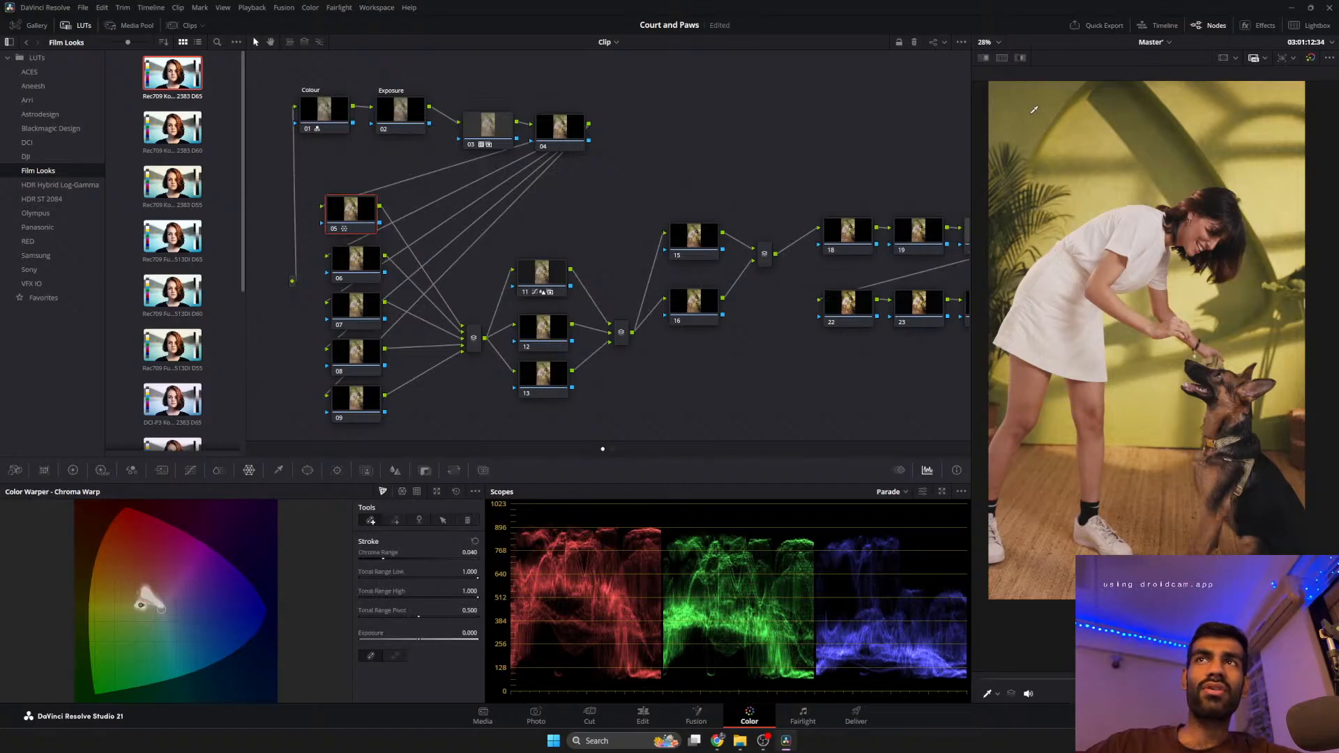
left_click_drag(1034, 109, 1030, 110)
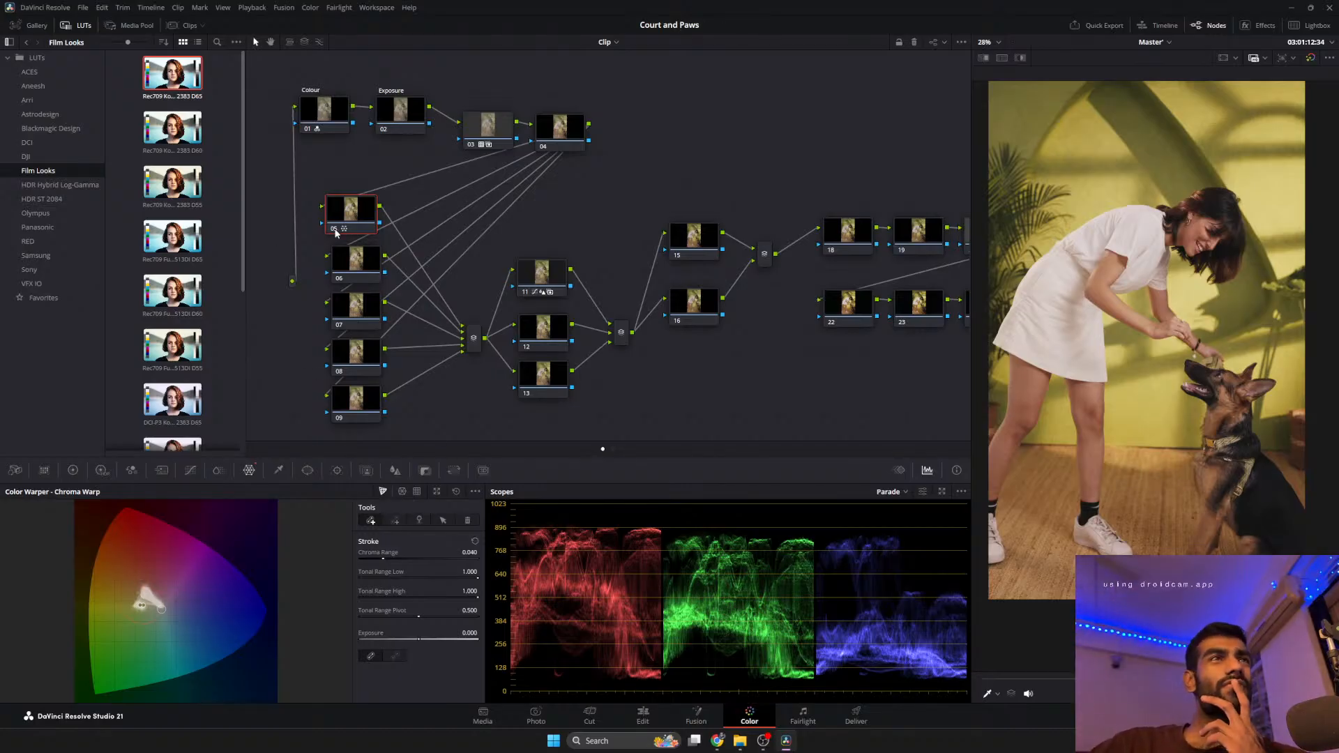
Compare the picture with node 05 off and on, and check the wall colour across other frames of the clip.
left_click(335, 230)
left_click(335, 230)
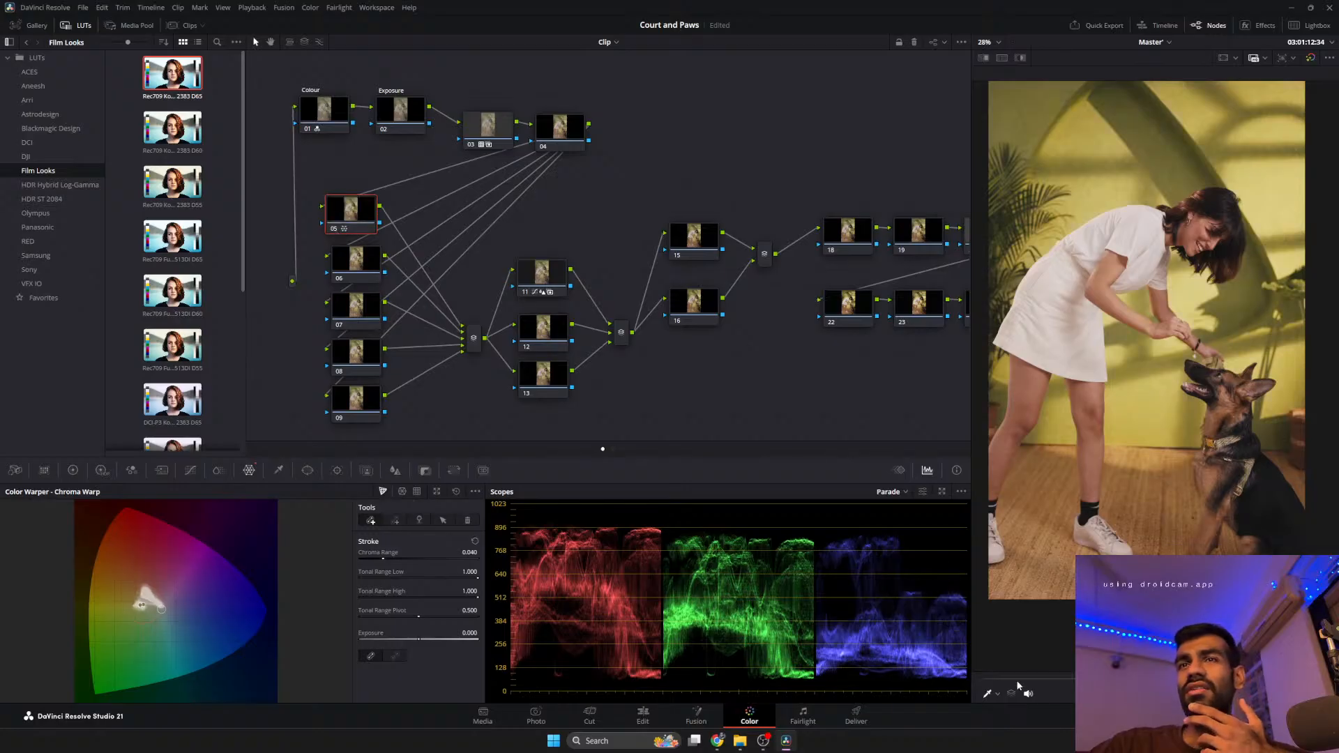
left_click_drag(1013, 679, 1025, 679)
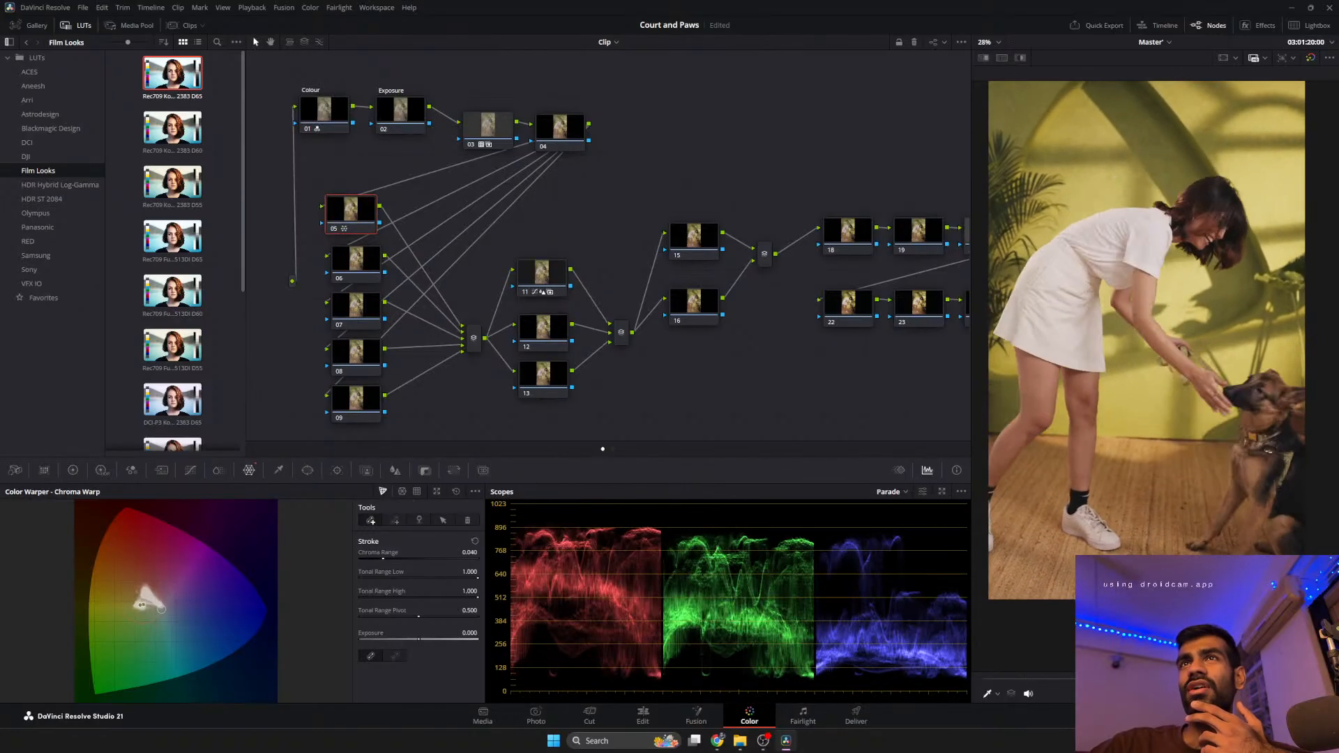
left_click(1109, 679)
left_click_drag(1214, 679, 1117, 679)
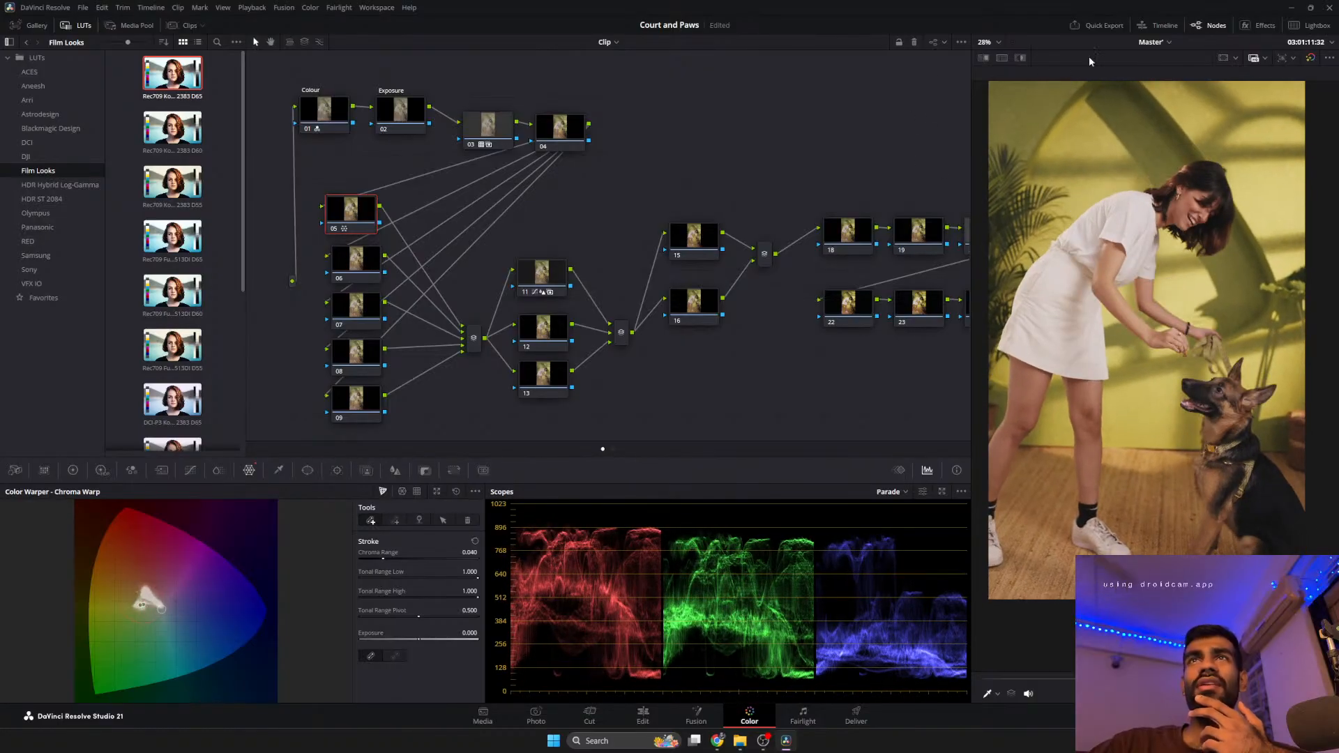
scroll(1149, 327, "down", 5)
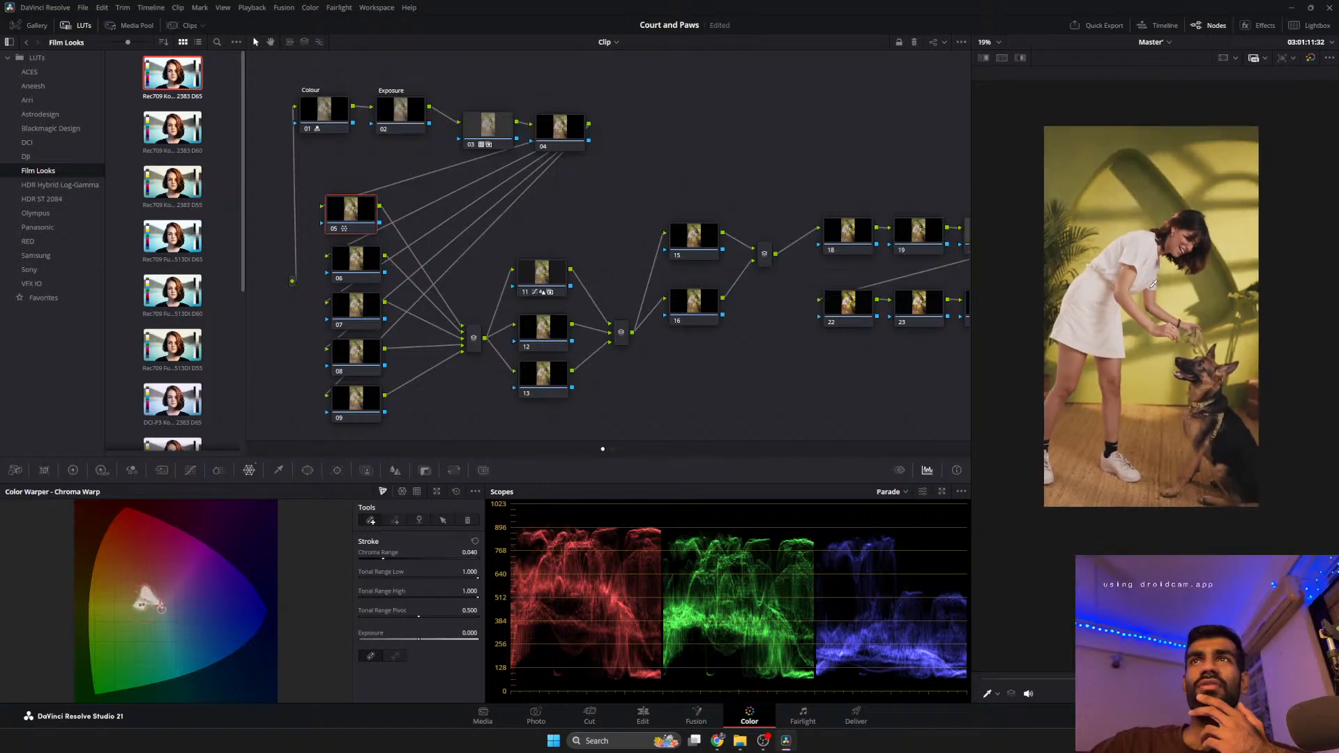
left_click_drag(1149, 328, 1152, 322)
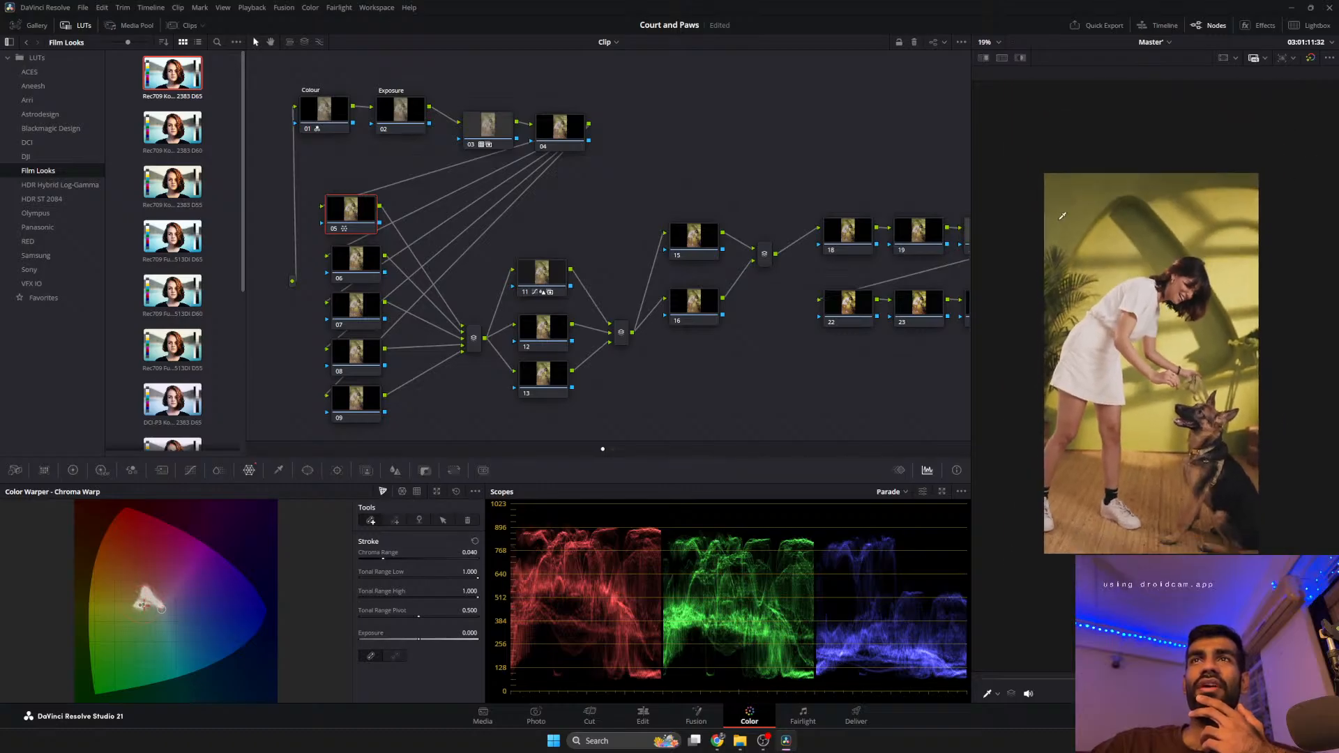
Add a gradient window to node 06, angled across the picture's upper-left corner with rotation -58.91 and softness 25.14.
left_click_drag(356, 259, 345, 256)
left_click(307, 470)
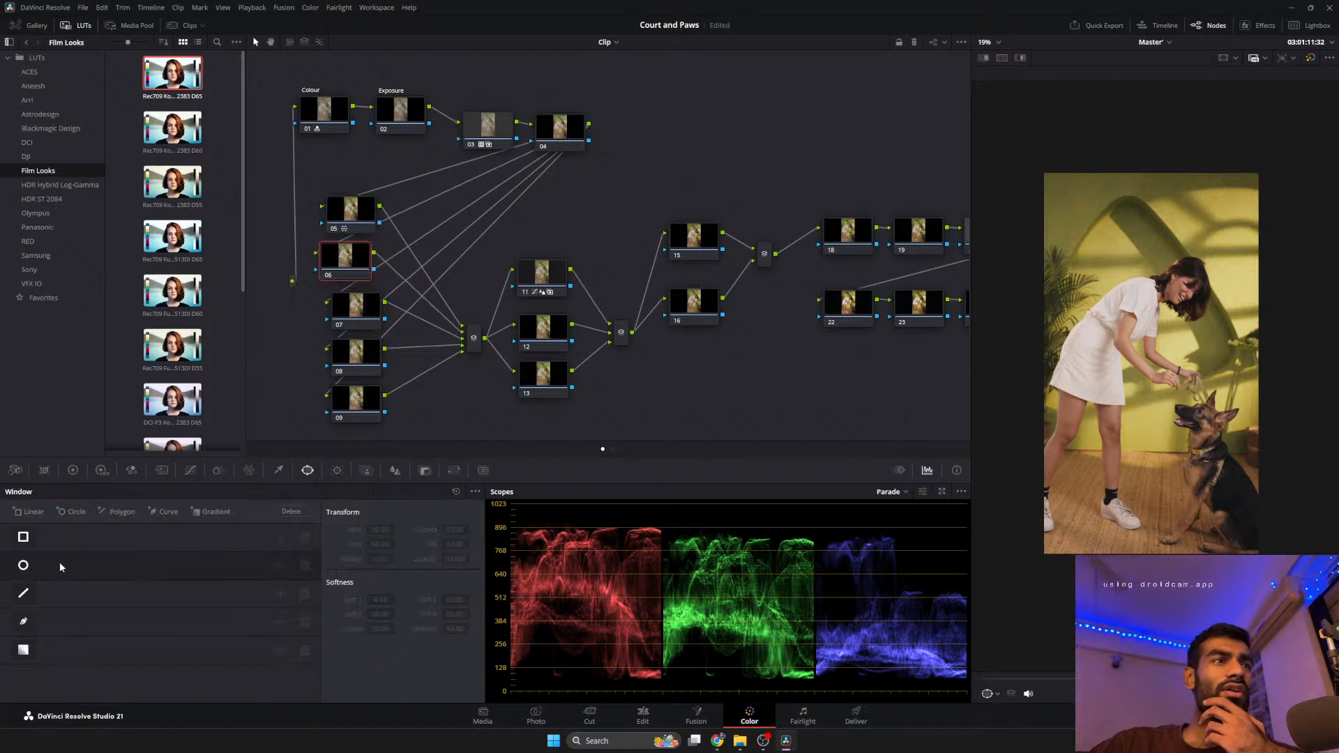
left_click(211, 512)
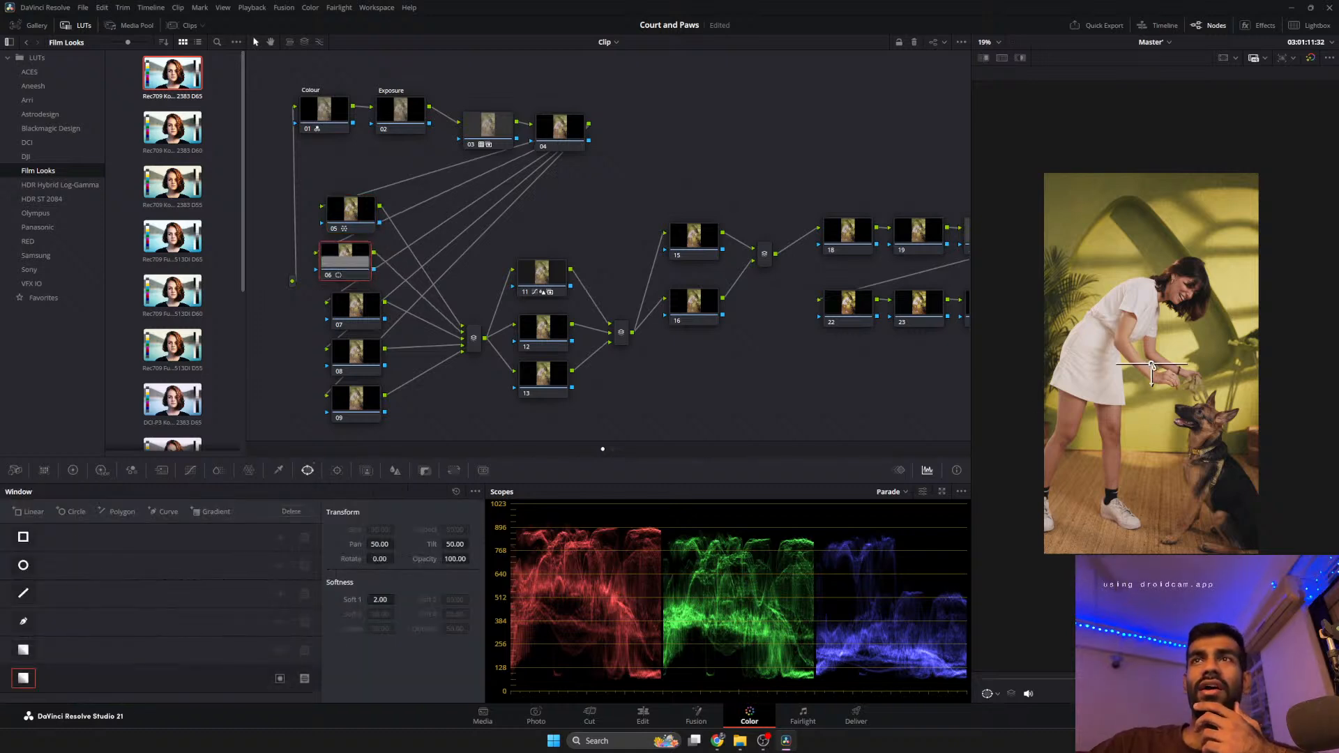
left_click_drag(1153, 368, 1245, 332)
Pull the middle of node 06's custom curve slightly down to darken the area inside its gradient window.
left_click(189, 470)
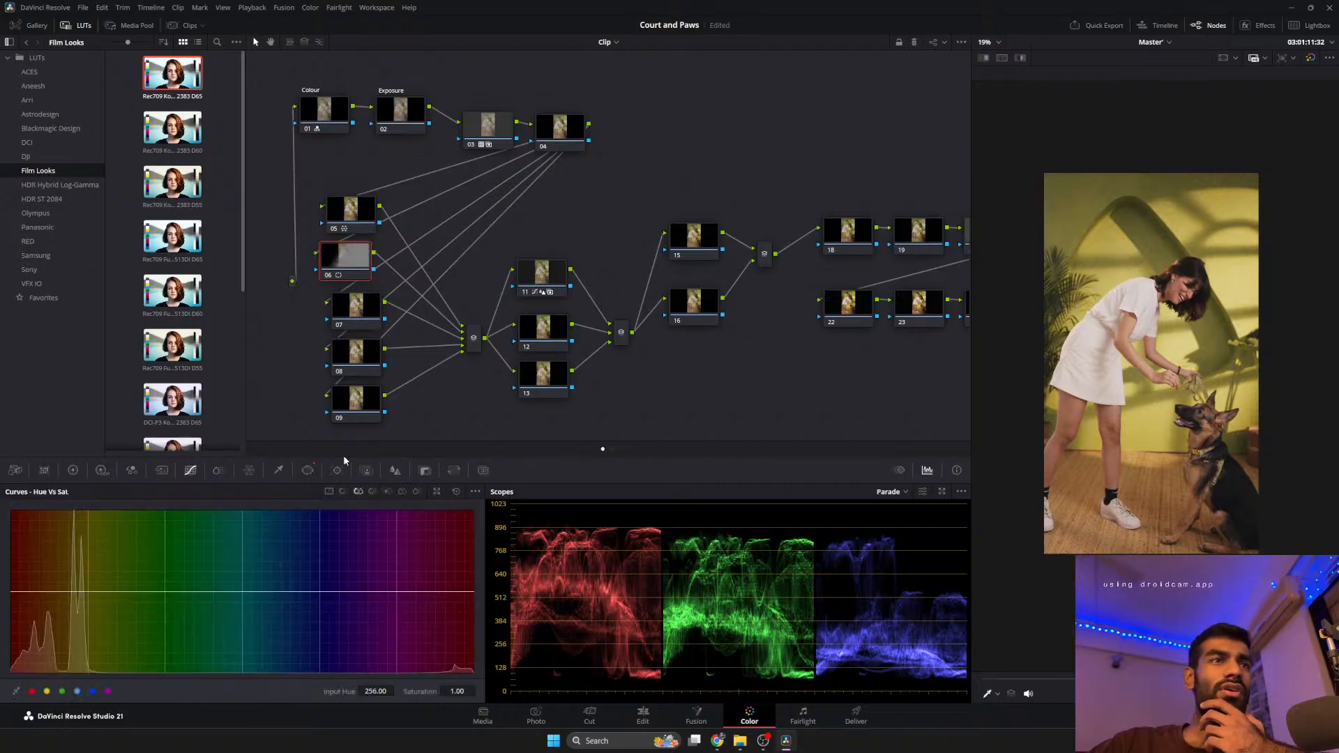
left_click(328, 491)
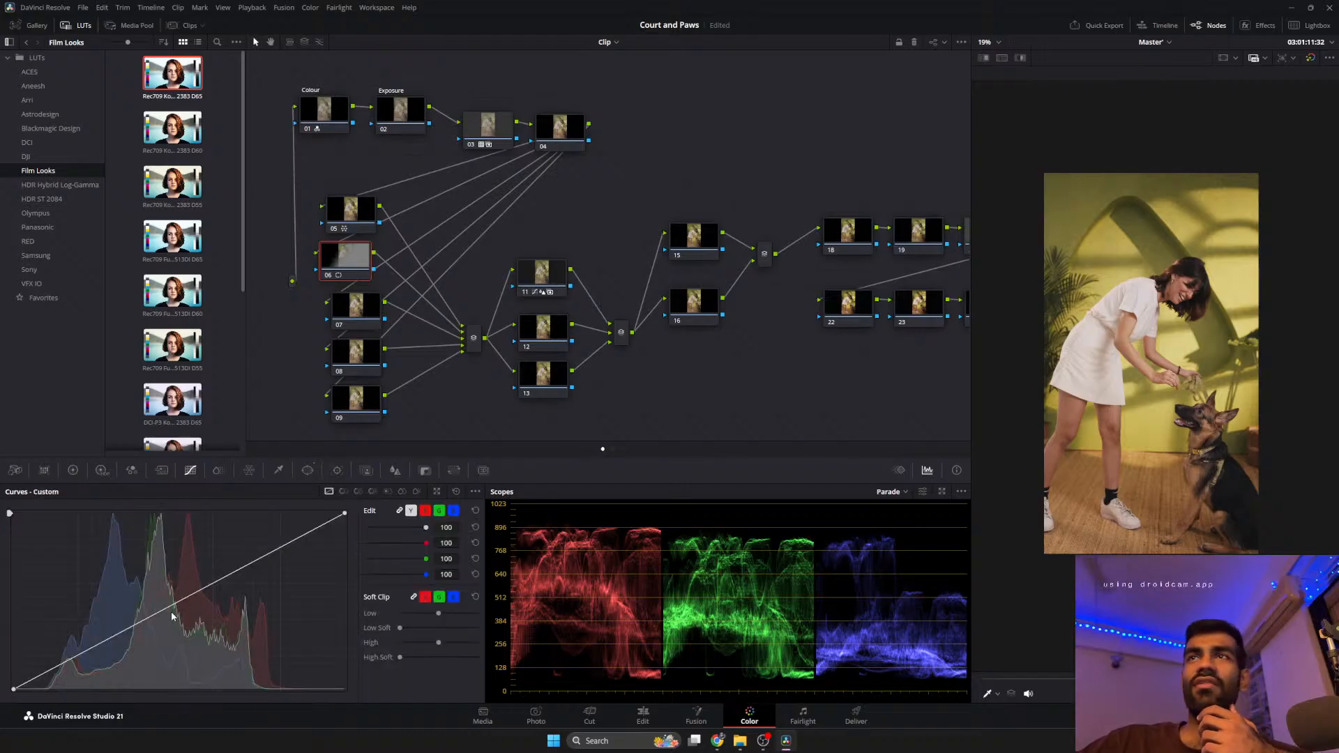
left_click_drag(179, 611, 192, 610)
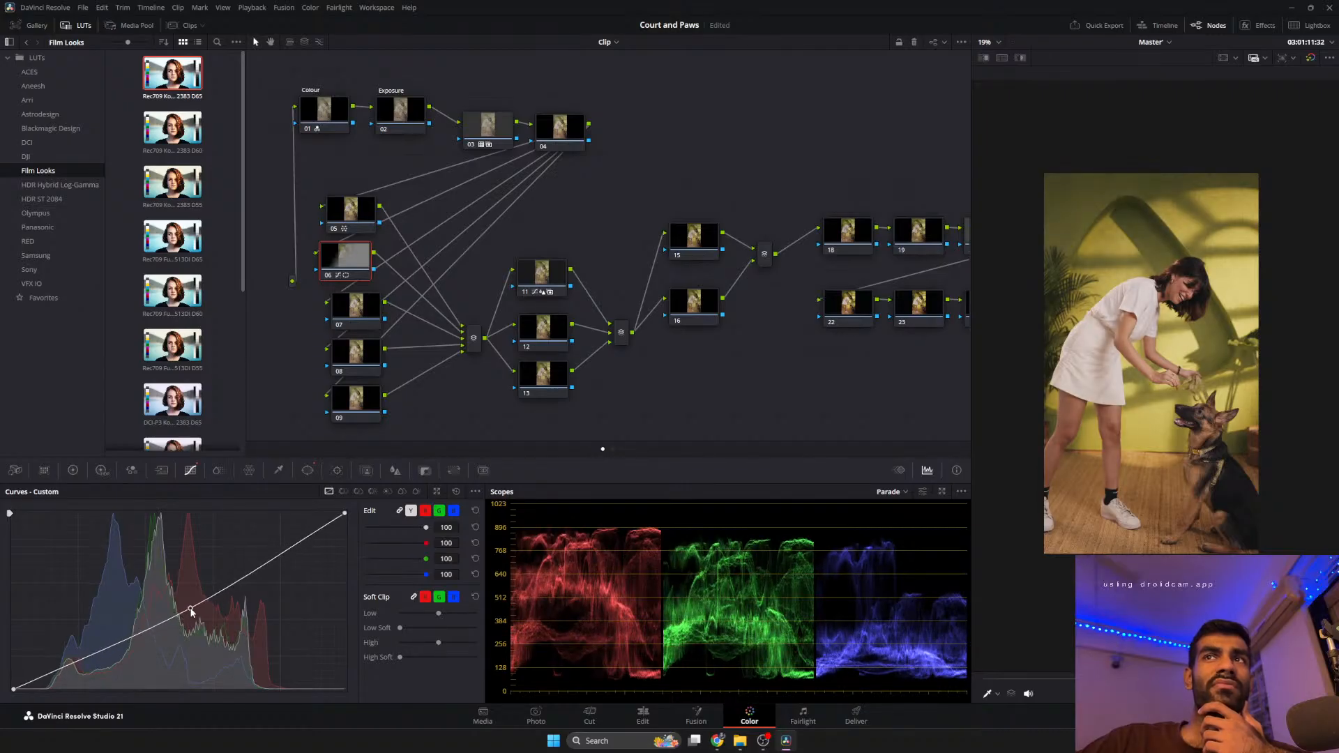
Add a second gradient window on node 06 at the lower-left corner, rotation -114.62 and softness 11.84, and compare node 06 off and on.
left_click(308, 471)
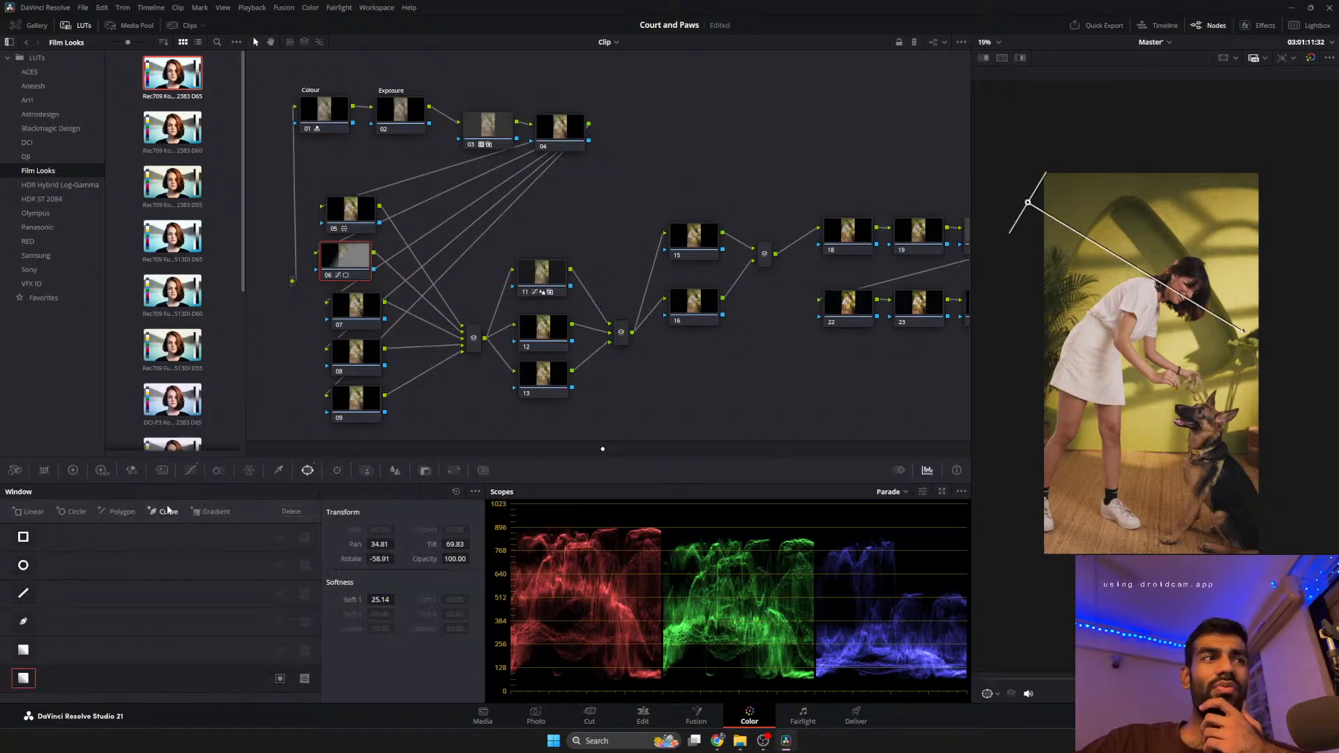
left_click(216, 512)
scroll(1133, 384, "down", 2)
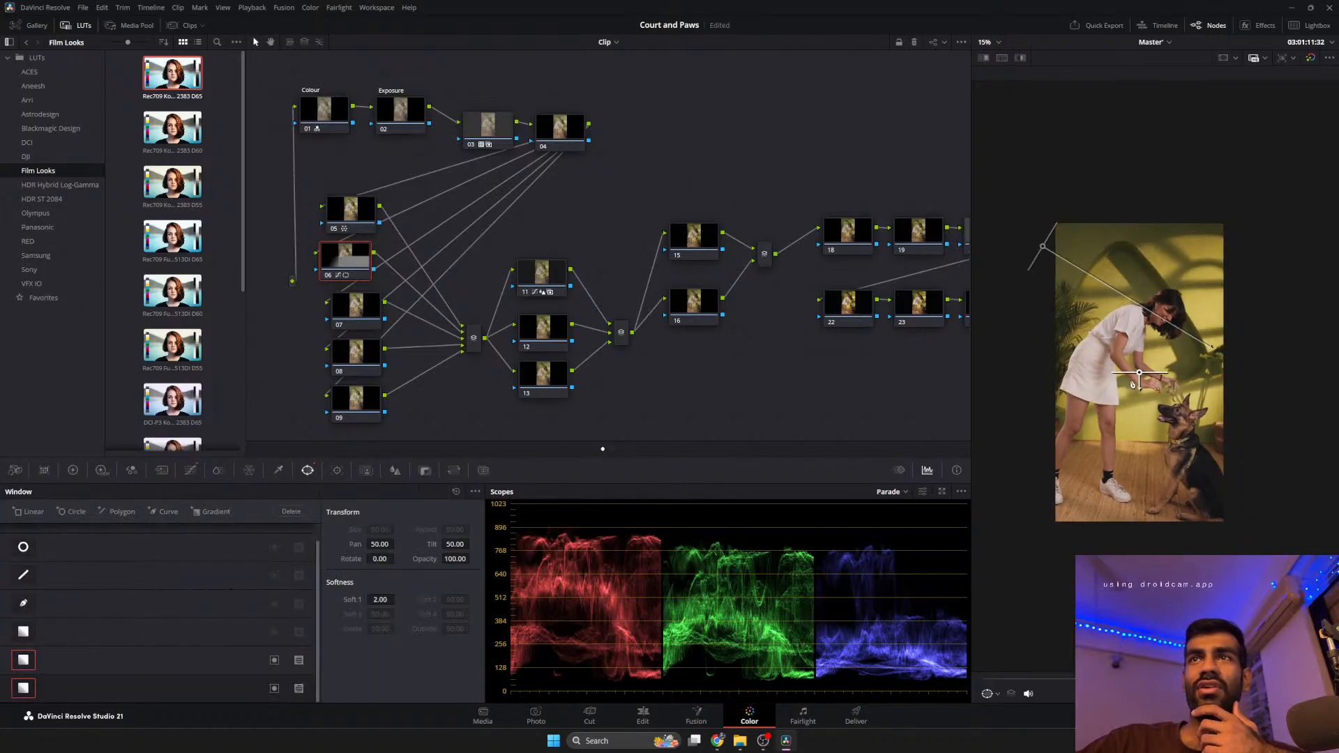
left_click_drag(1139, 374, 1172, 434)
left_click_drag(1086, 474, 1016, 513)
scroll(1119, 377, "up", 4)
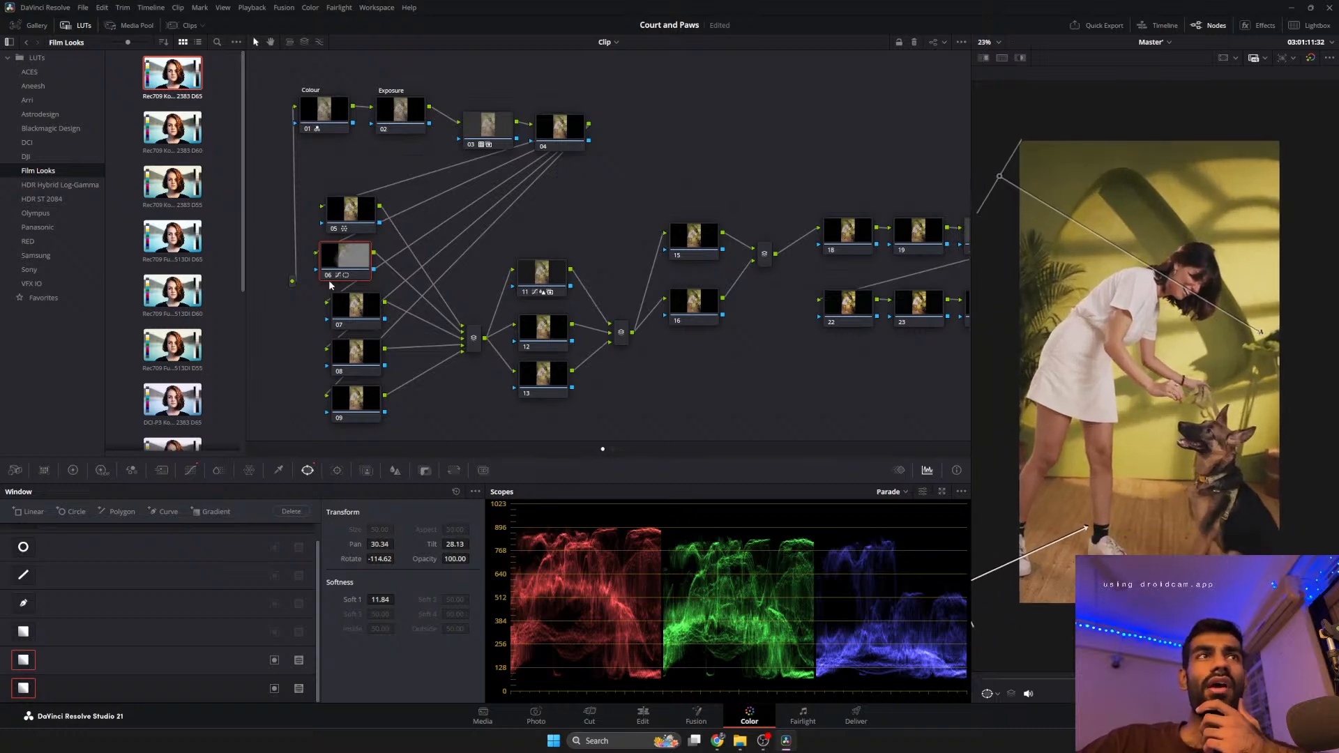
left_click(328, 278)
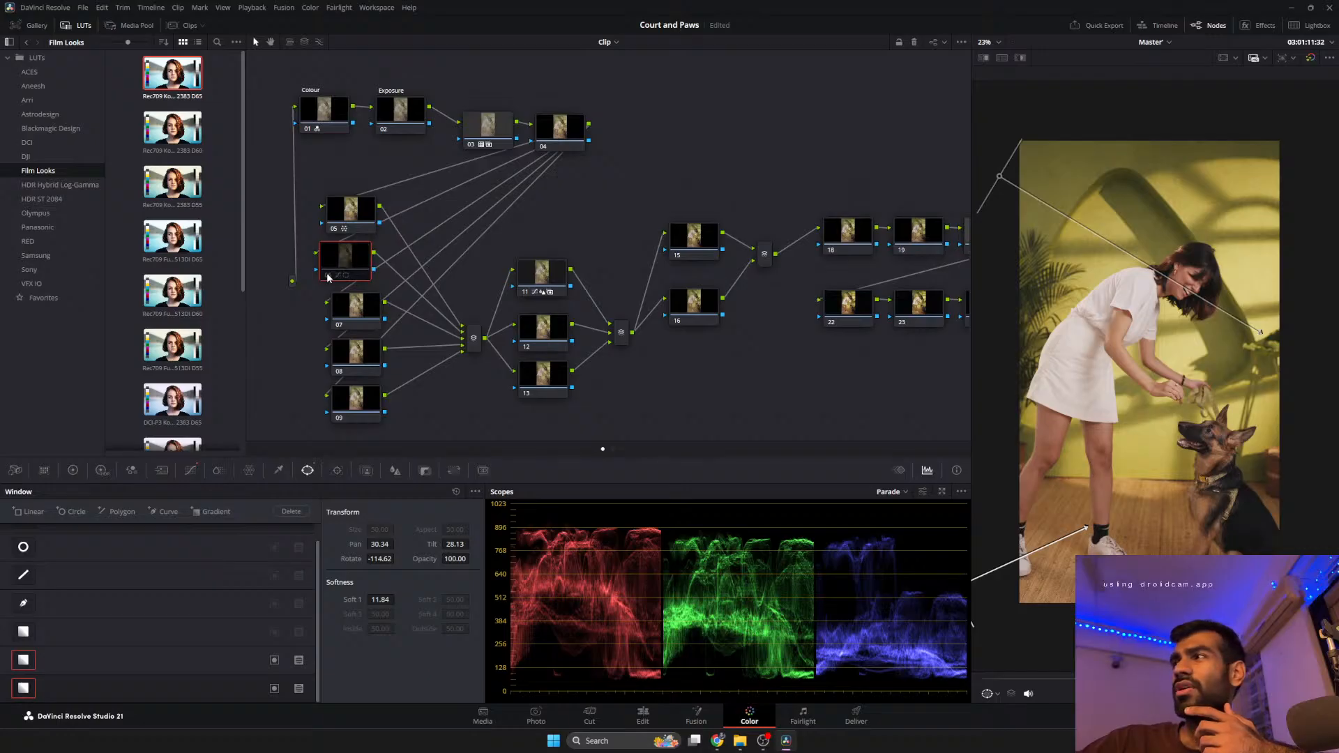
left_click(329, 277)
left_click(329, 278)
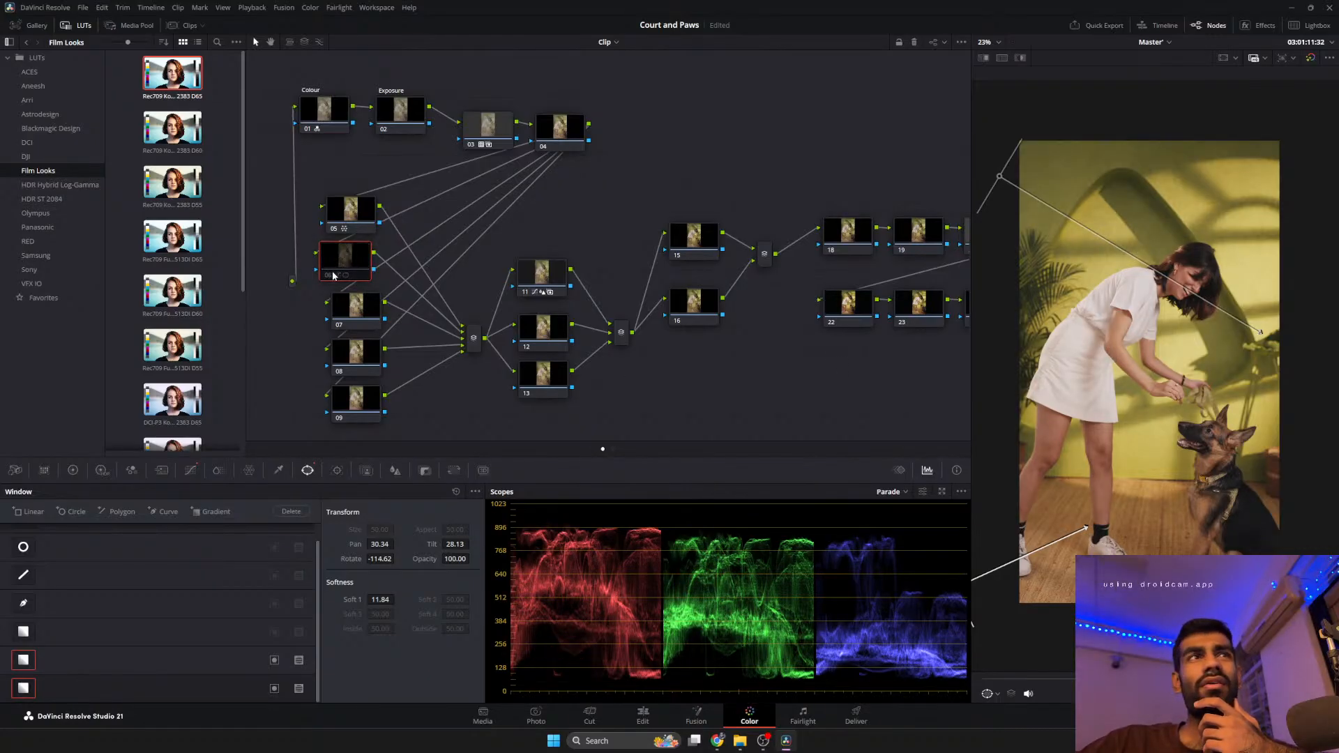
left_click(331, 278)
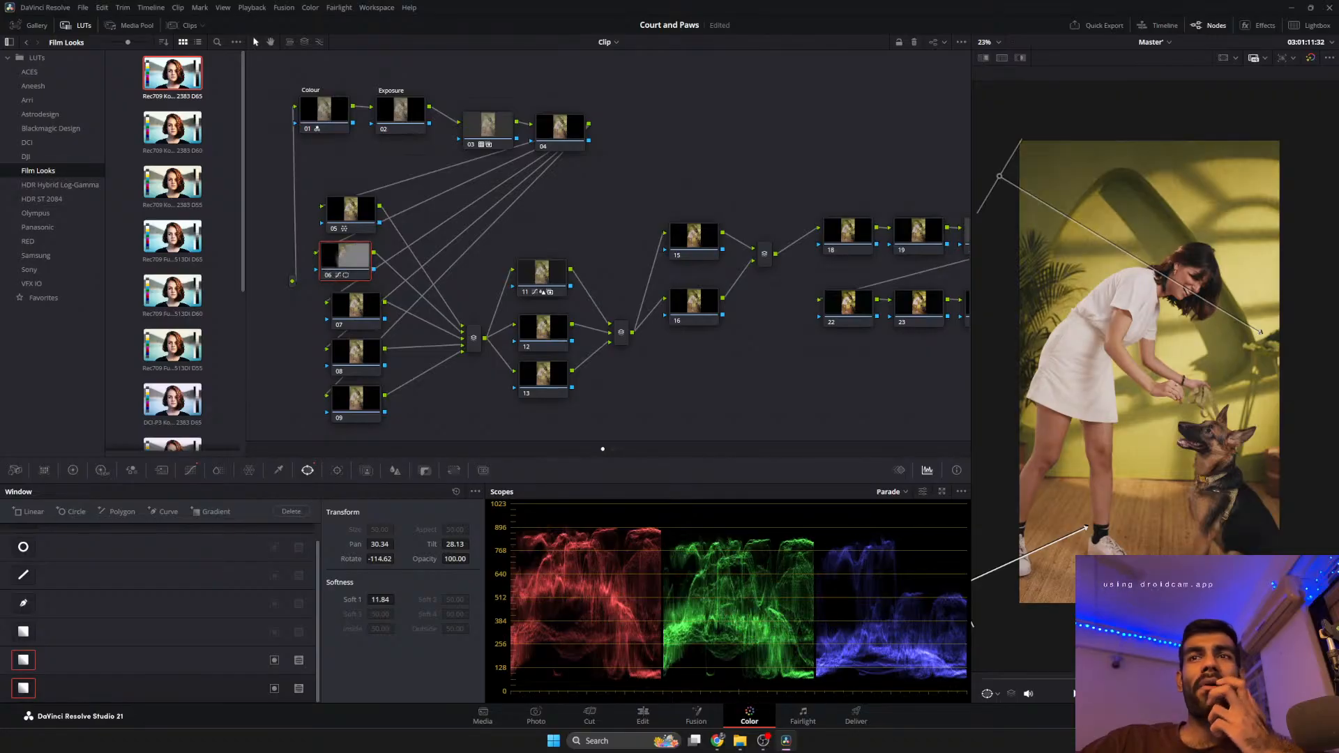
Move node 06's upper gradient window farther outside the frame to pan 27.24 and tilt 76.58, checking frames at both ends of the clip.
left_click_drag(1054, 681, 986, 684)
scroll(1115, 265, "down", 2)
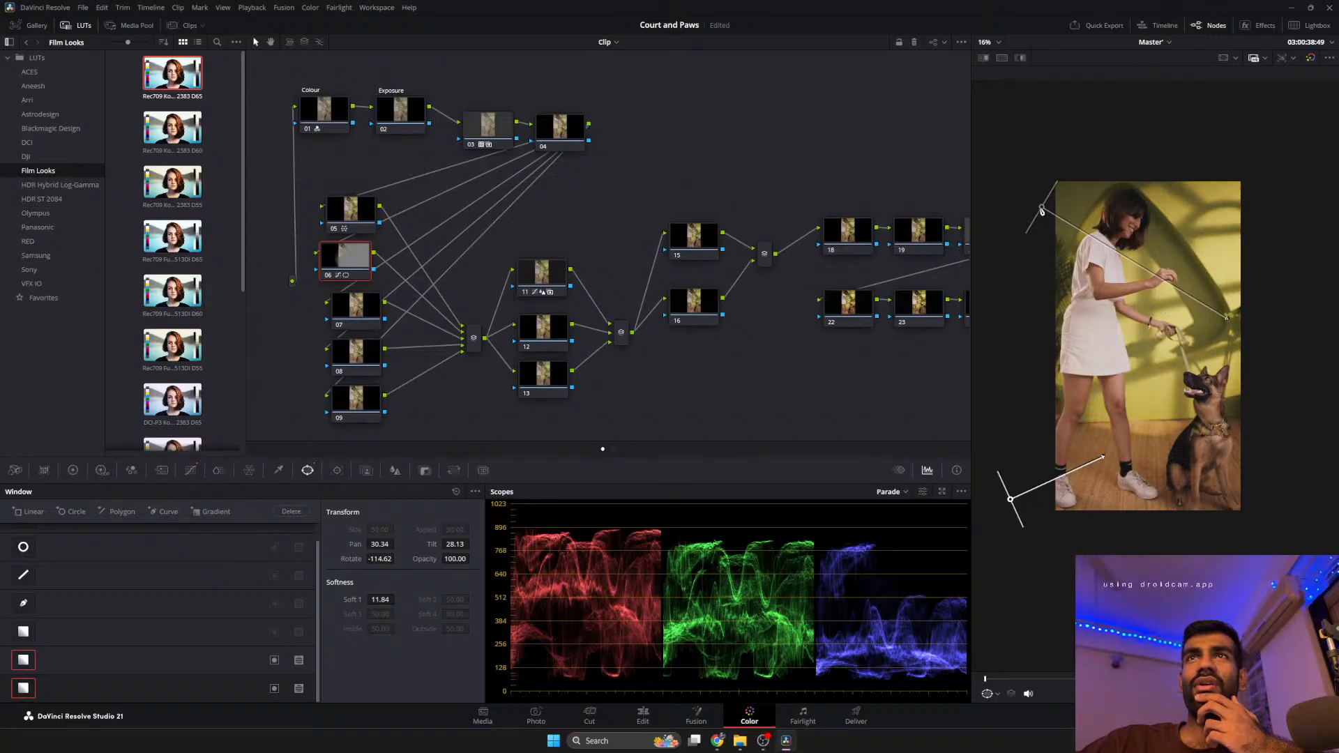
left_click_drag(1039, 210, 988, 160)
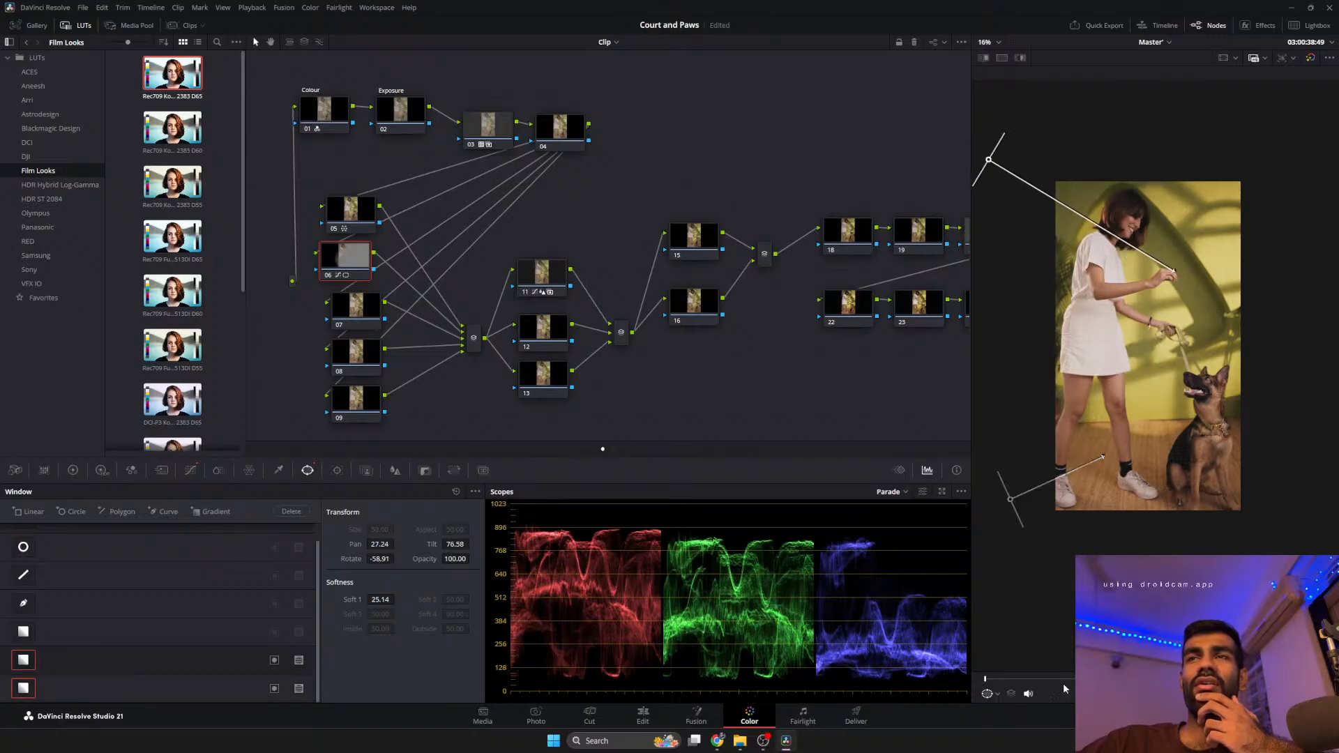
left_click_drag(999, 679, 1193, 683)
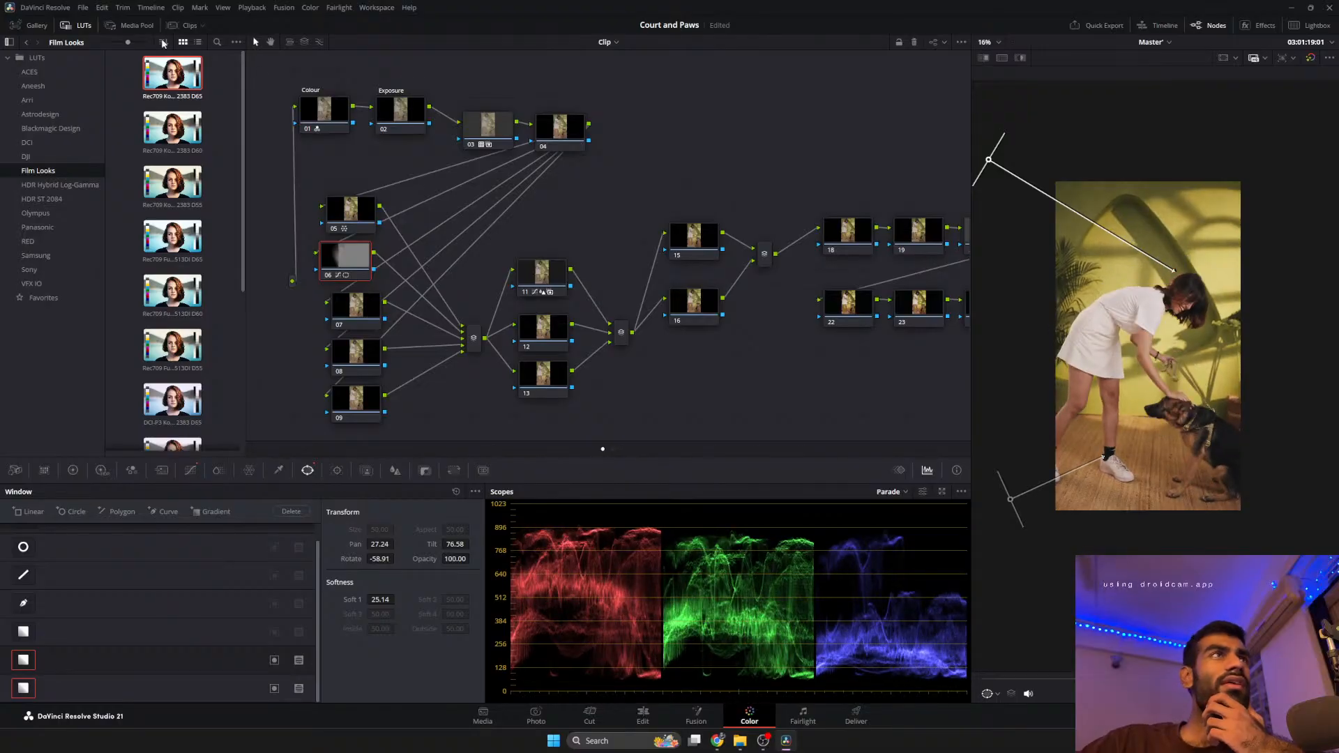
Show the clip thumbnails, copy clip 03's grade onto clip 04 and inspect the woman and dog up close.
left_click(185, 25)
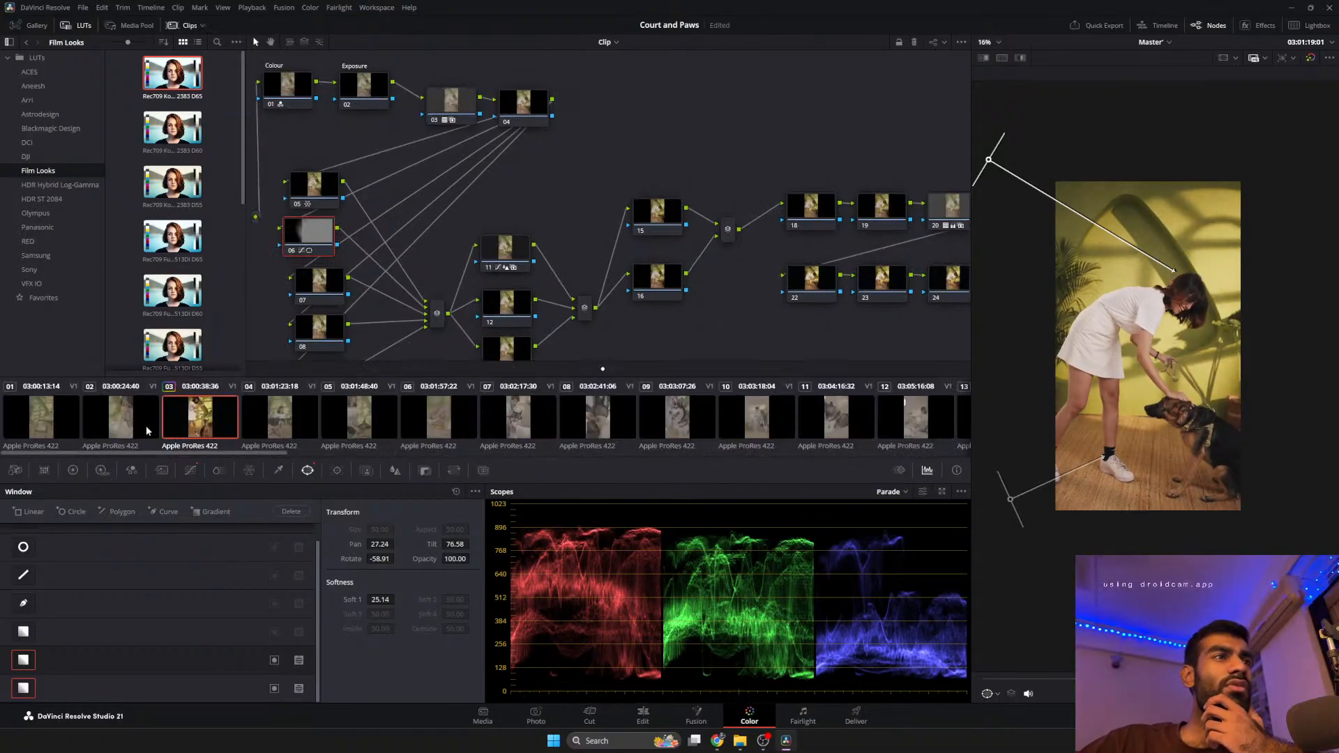
left_click(317, 427)
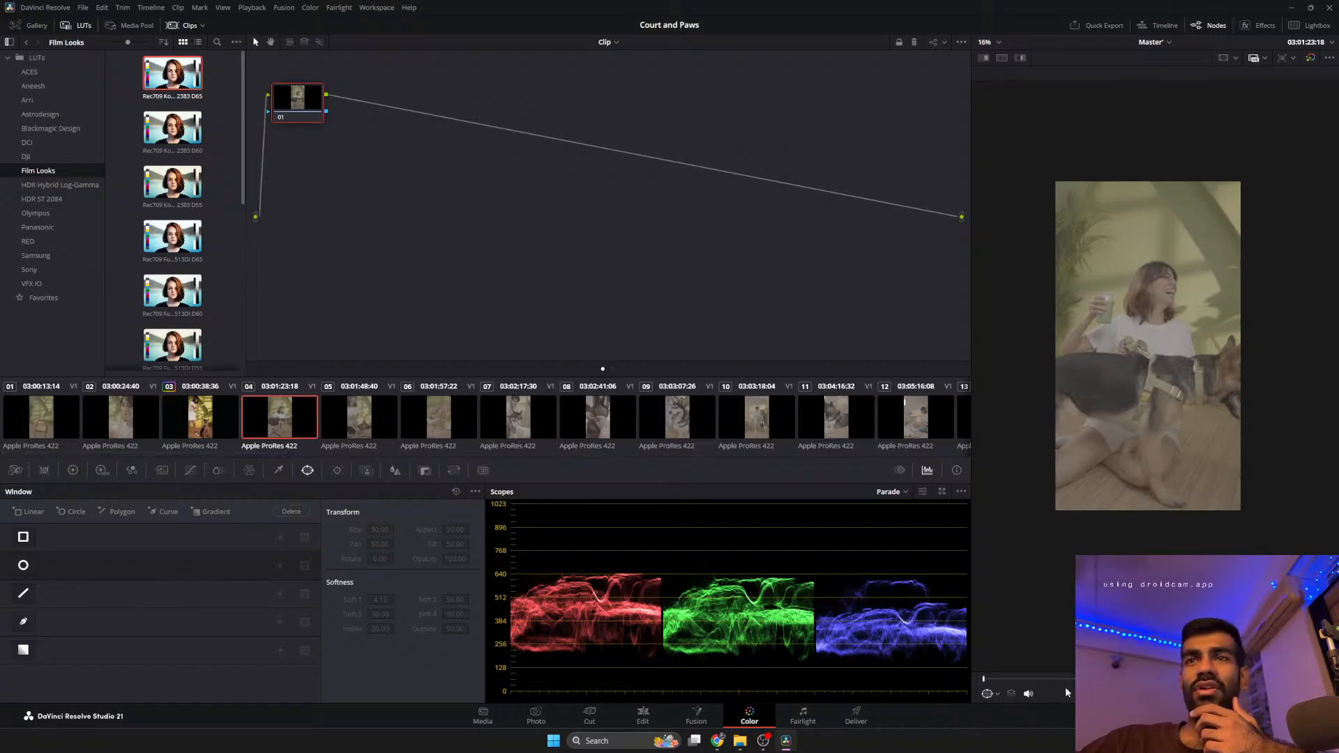
left_click_drag(1074, 681, 1153, 681)
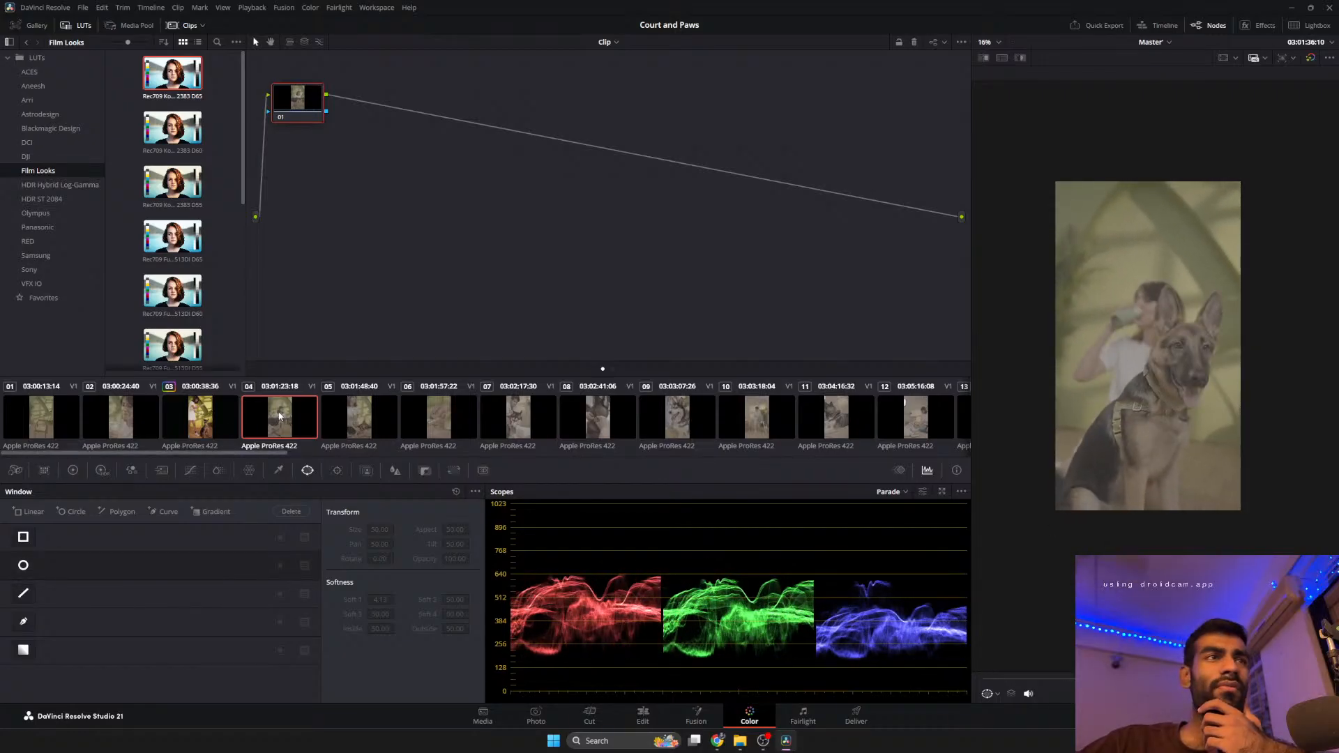
middle_click(216, 430)
scroll(1171, 359, "up", 5)
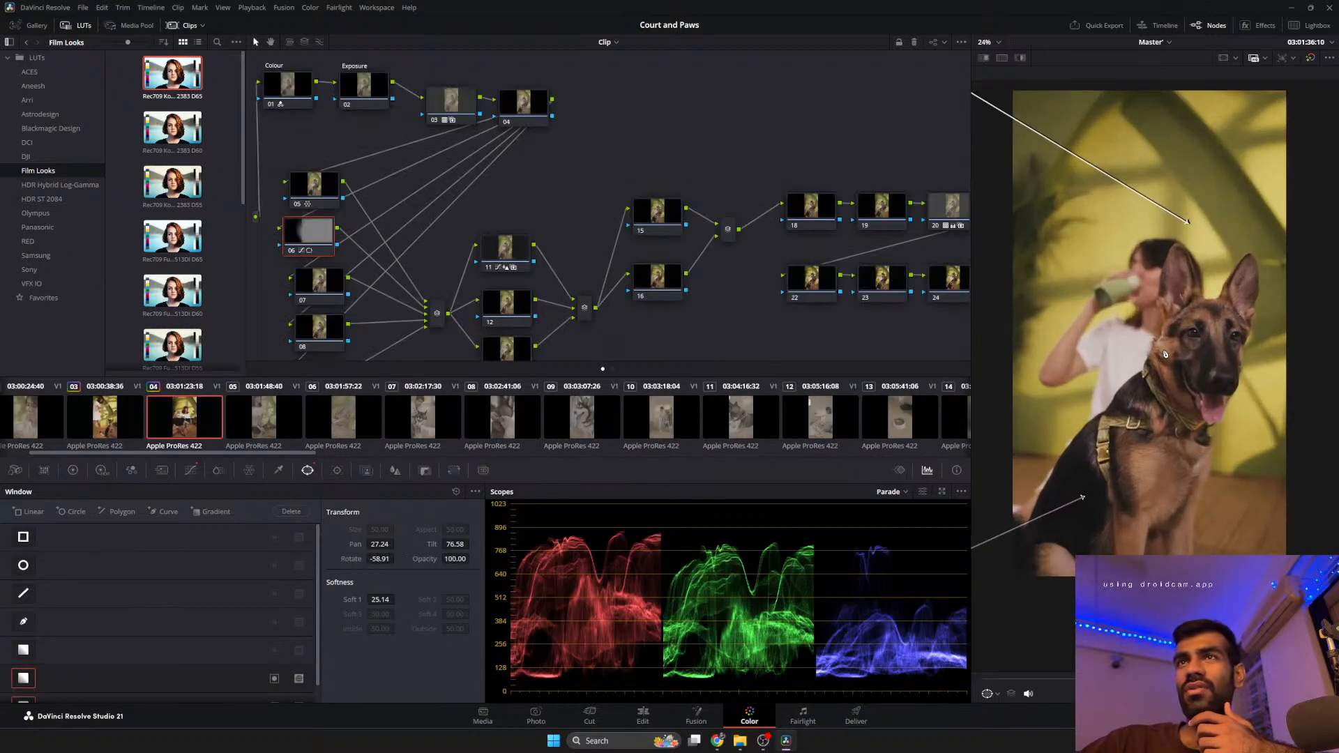
scroll(1185, 391, "down", 2)
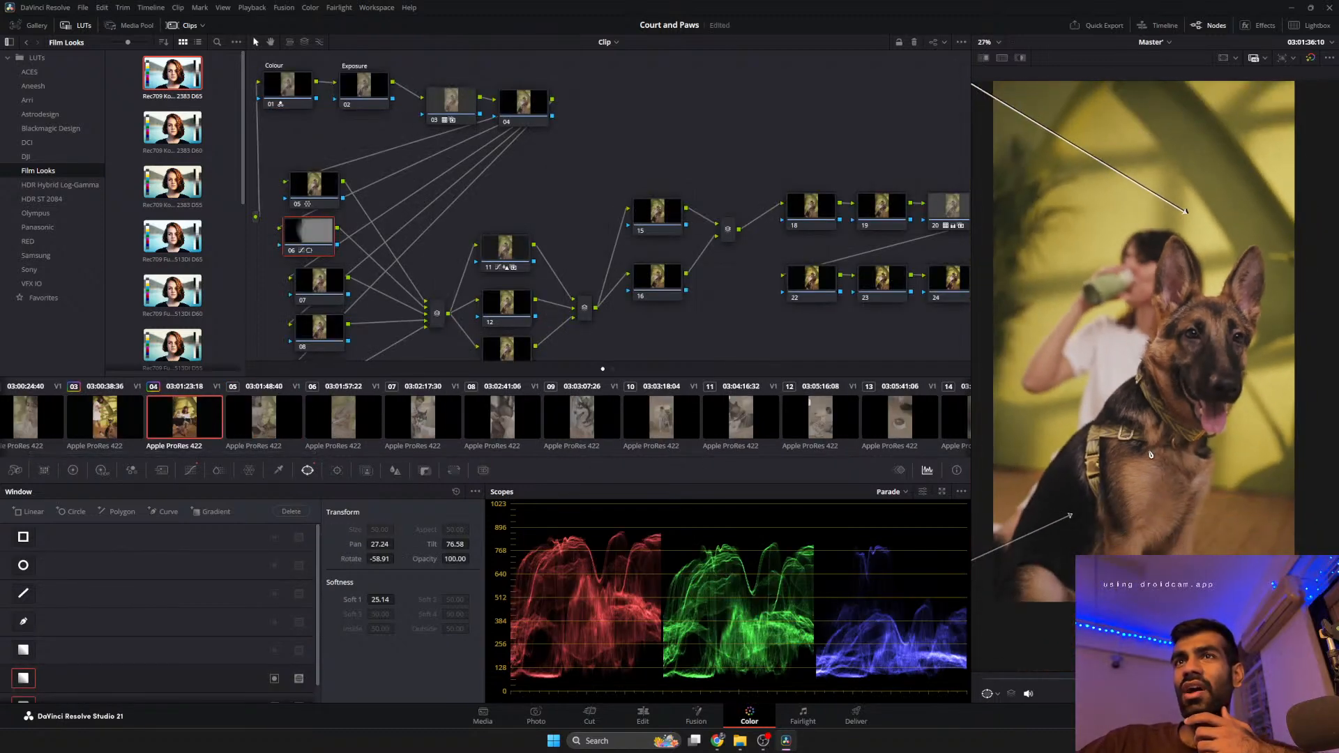
scroll(1151, 454, "down", 1)
scroll(1170, 277, "up", 5)
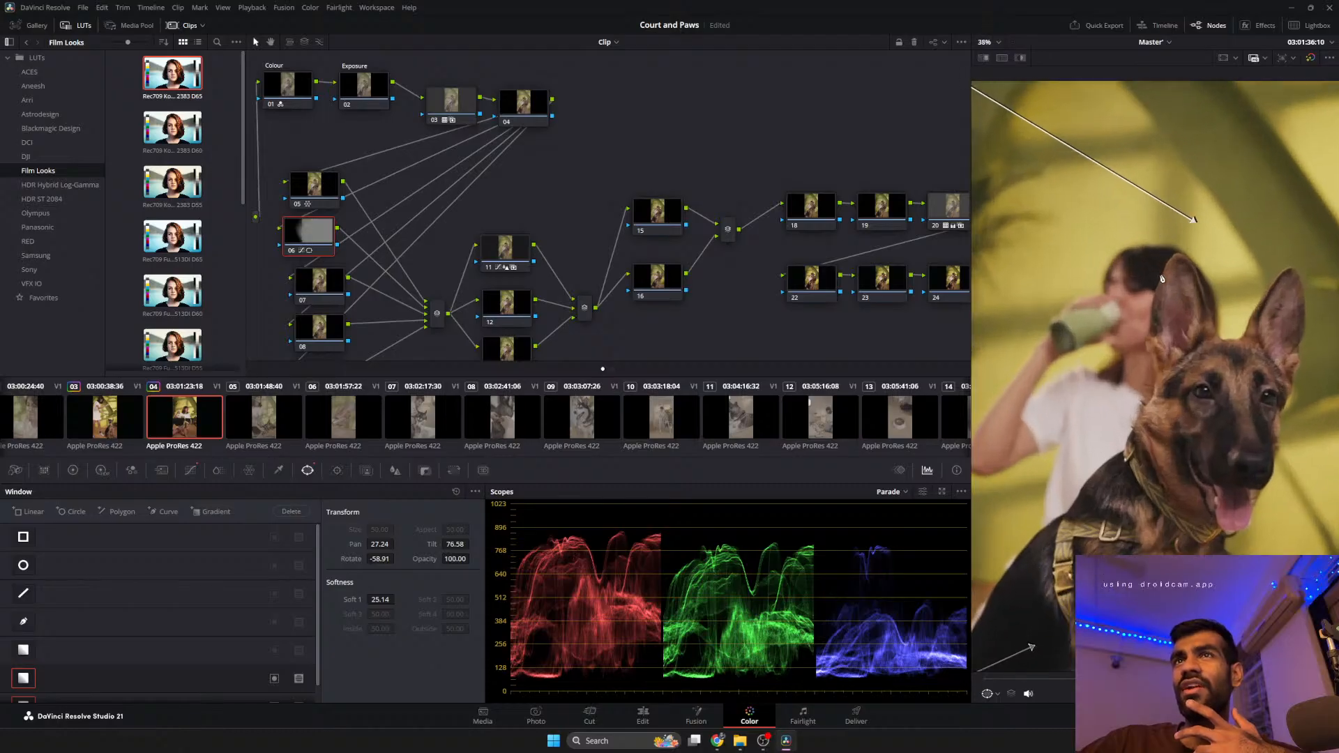
scroll(1068, 507, "down", 4)
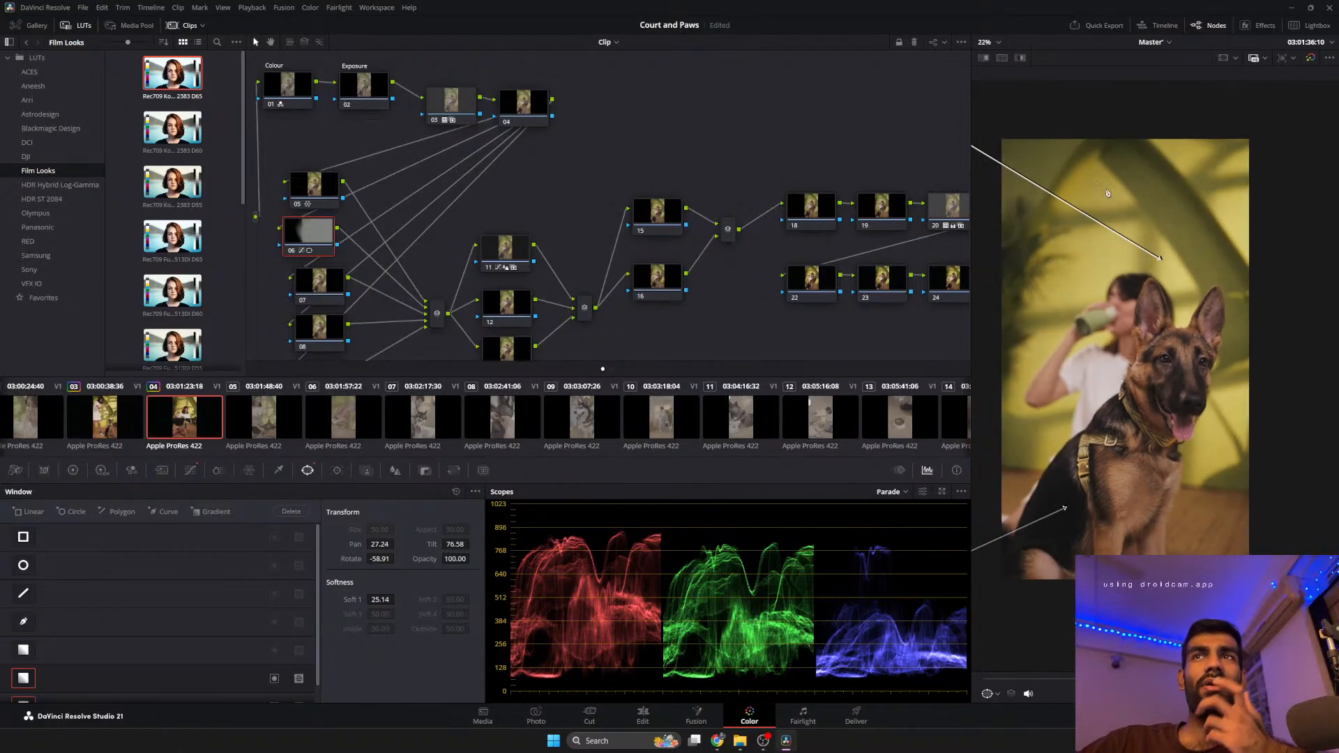
Set the temperature of clip 03's Colour node to -160 and compare the picture with clip 04.
left_click(111, 417)
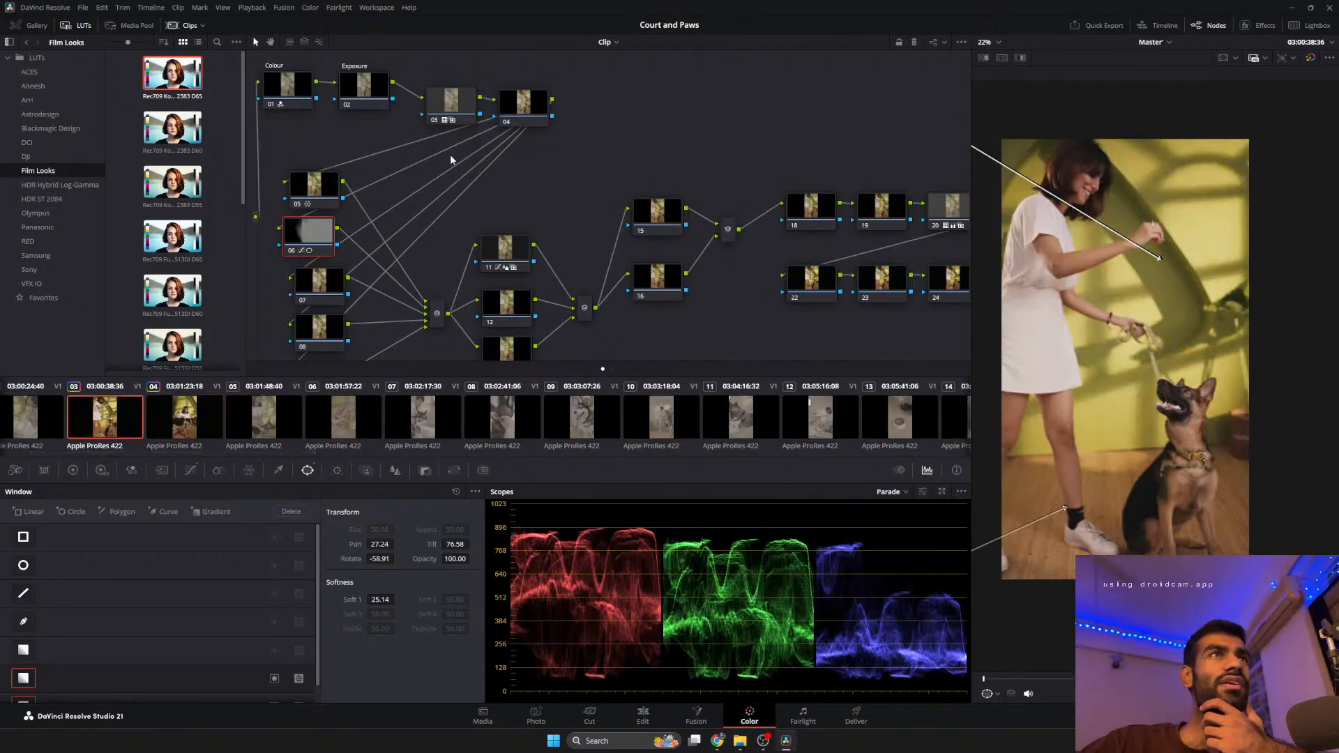
left_click_drag(1057, 679, 1079, 680)
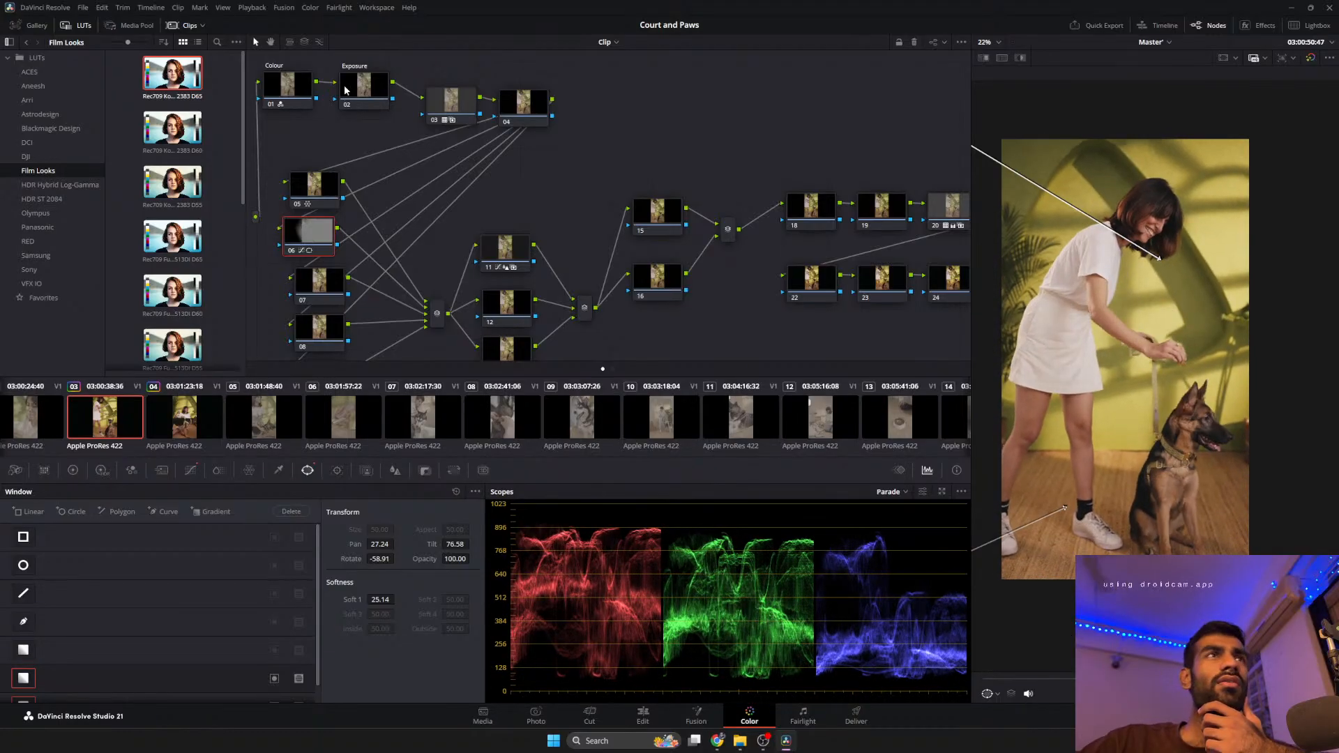
left_click(295, 87)
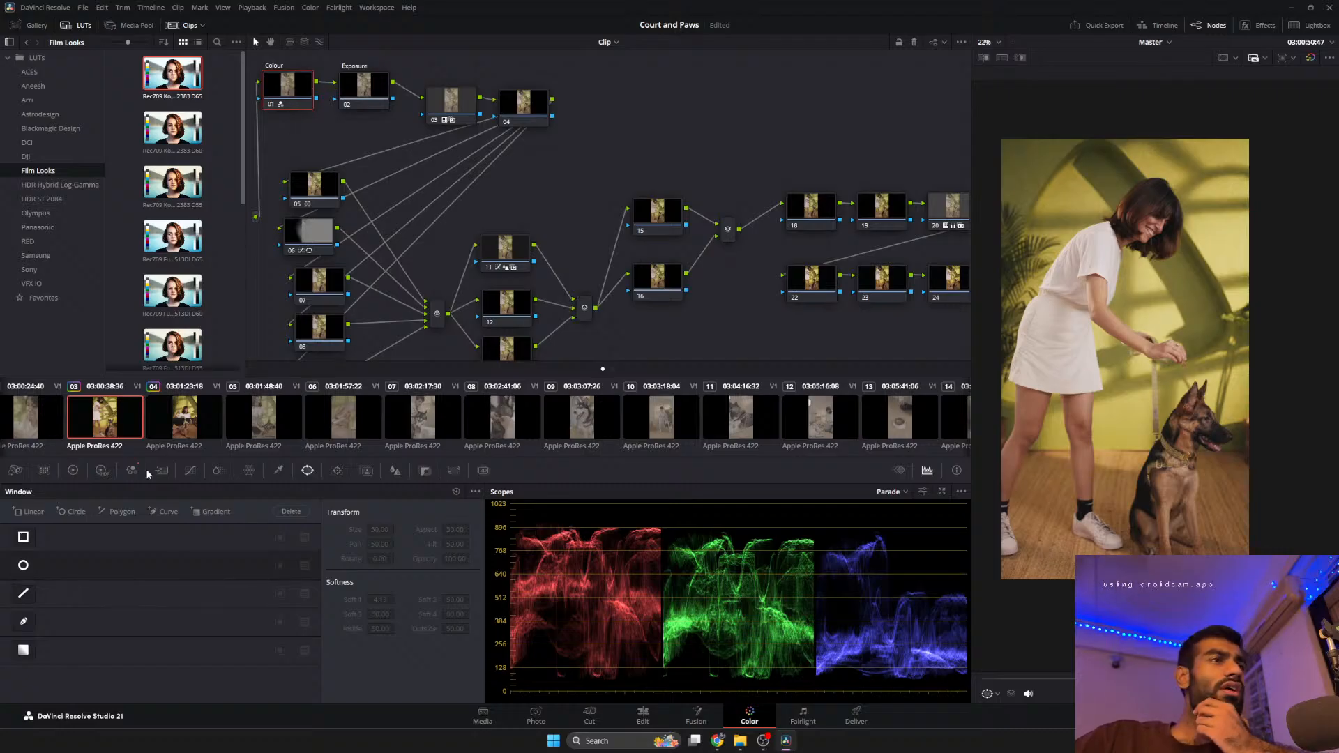
left_click(72, 470)
left_click_drag(114, 511, 101, 510)
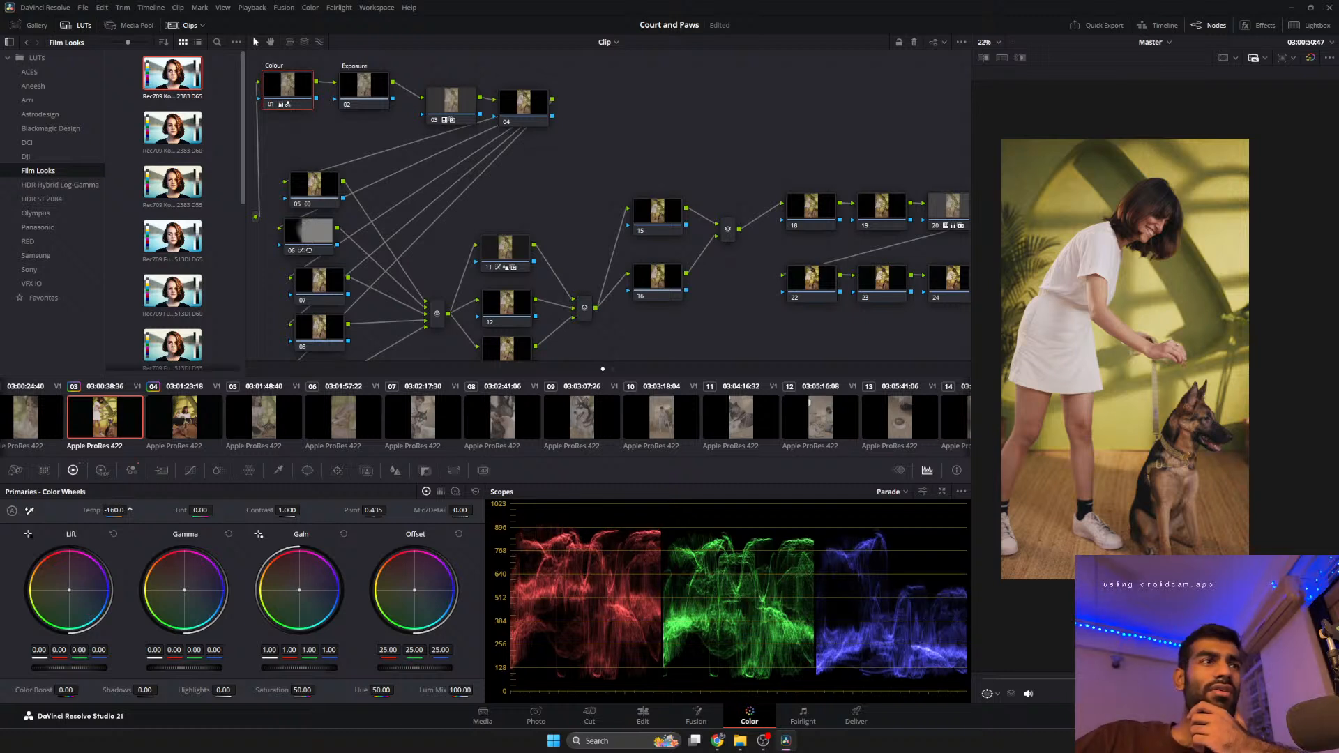
left_click(213, 401)
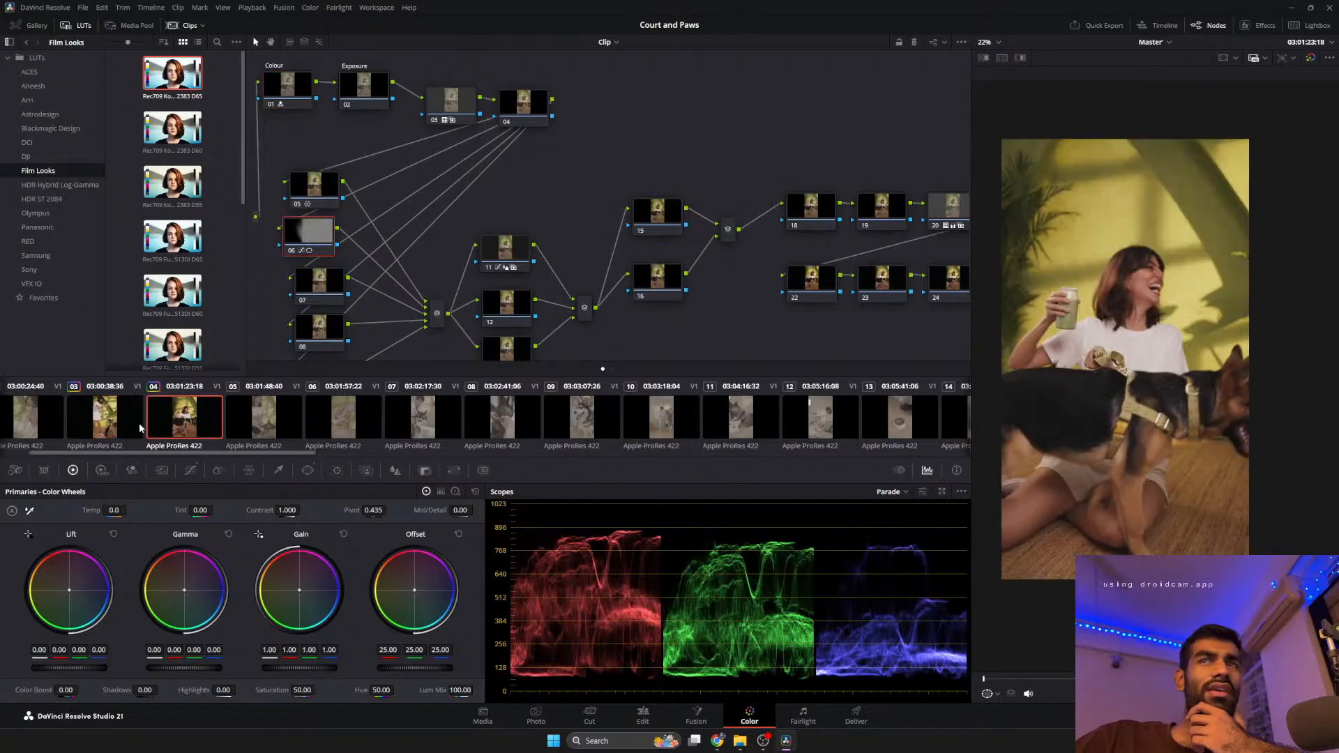
On a clip 04 frame with the dog in front, set the Colour node's saturation to 52.80.
left_click_drag(1019, 679, 1173, 680)
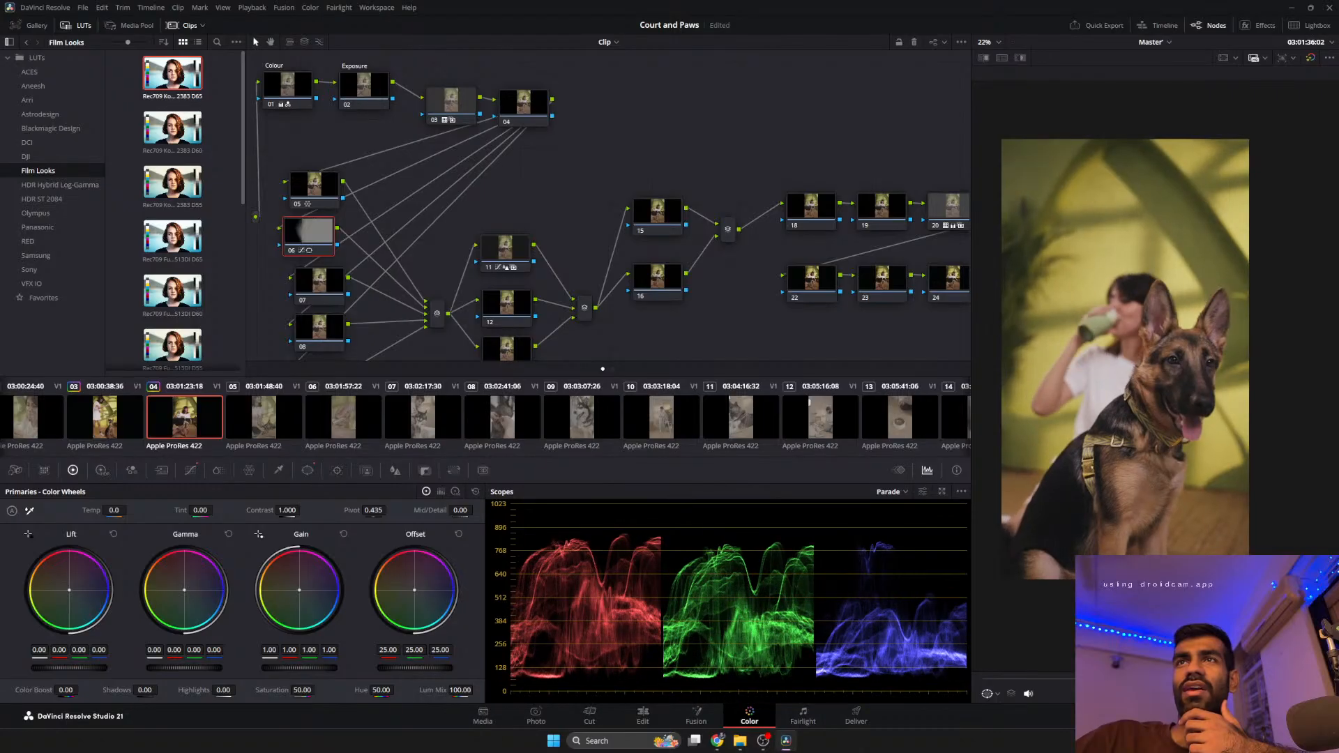
left_click(285, 89)
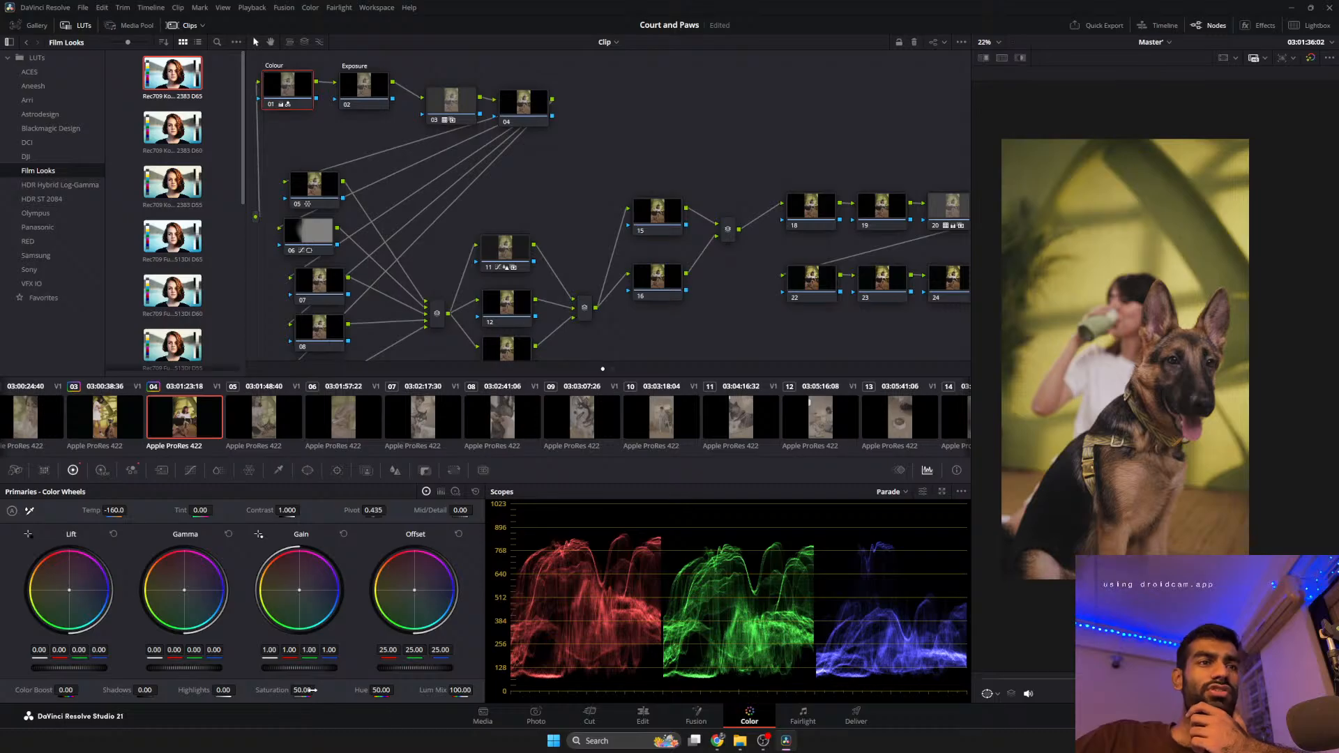
left_click_drag(310, 690, 318, 689)
left_click_drag(302, 690, 300, 690)
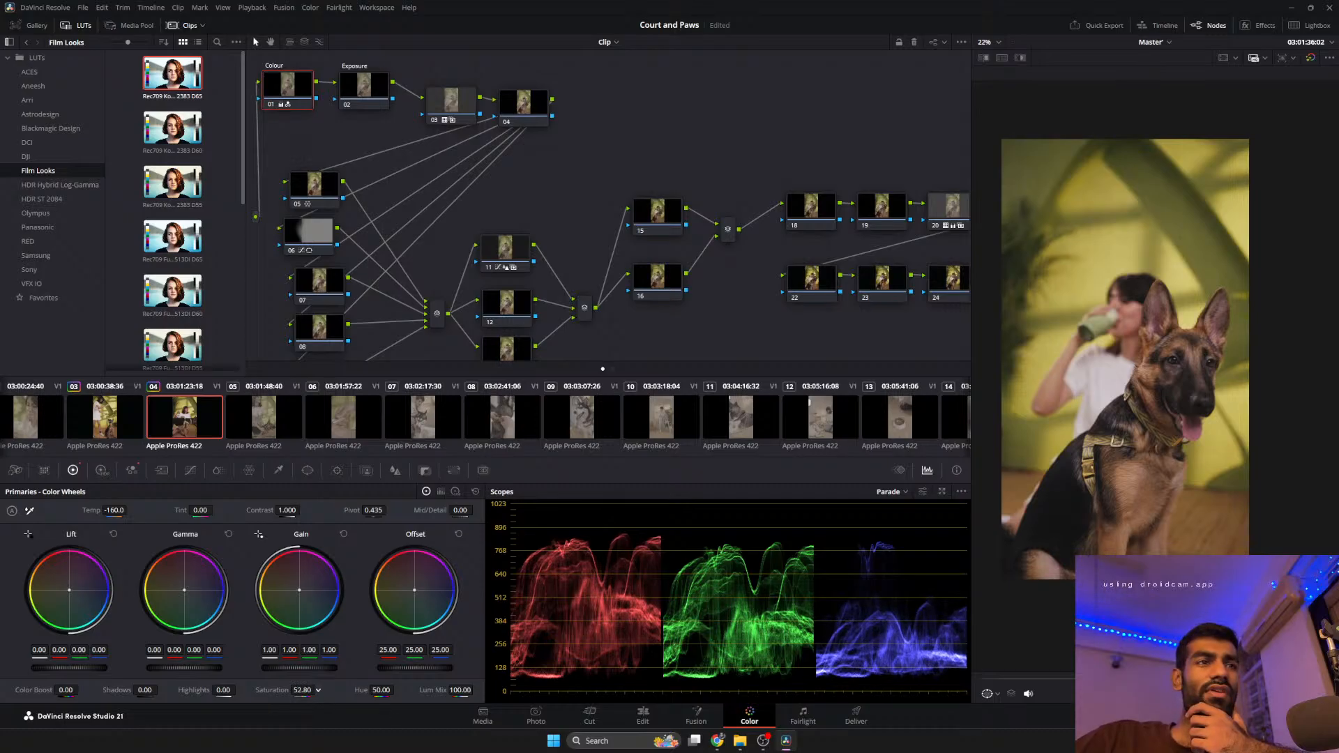
Add a circular window to node 07 around the dog's head and chest, pan 54.62, tilt 45.27 and softness 44.00.
left_click(316, 286)
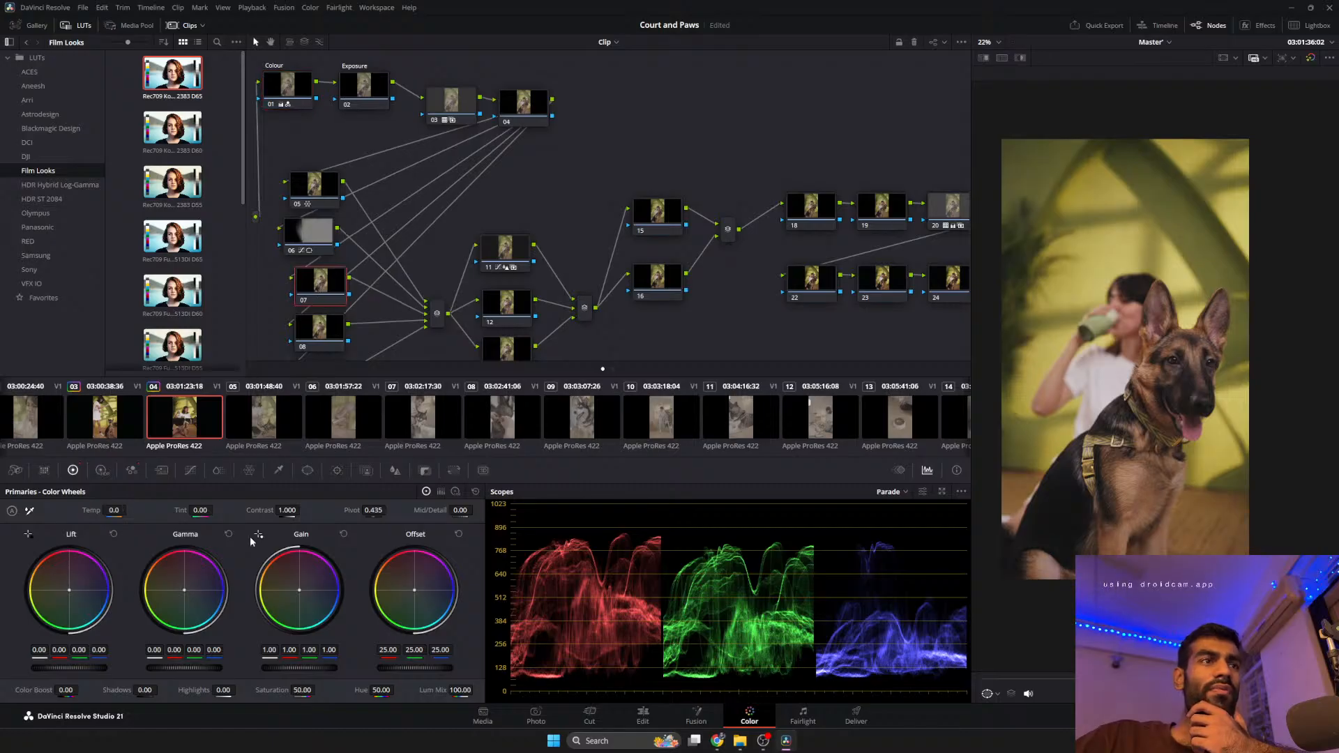
left_click(304, 470)
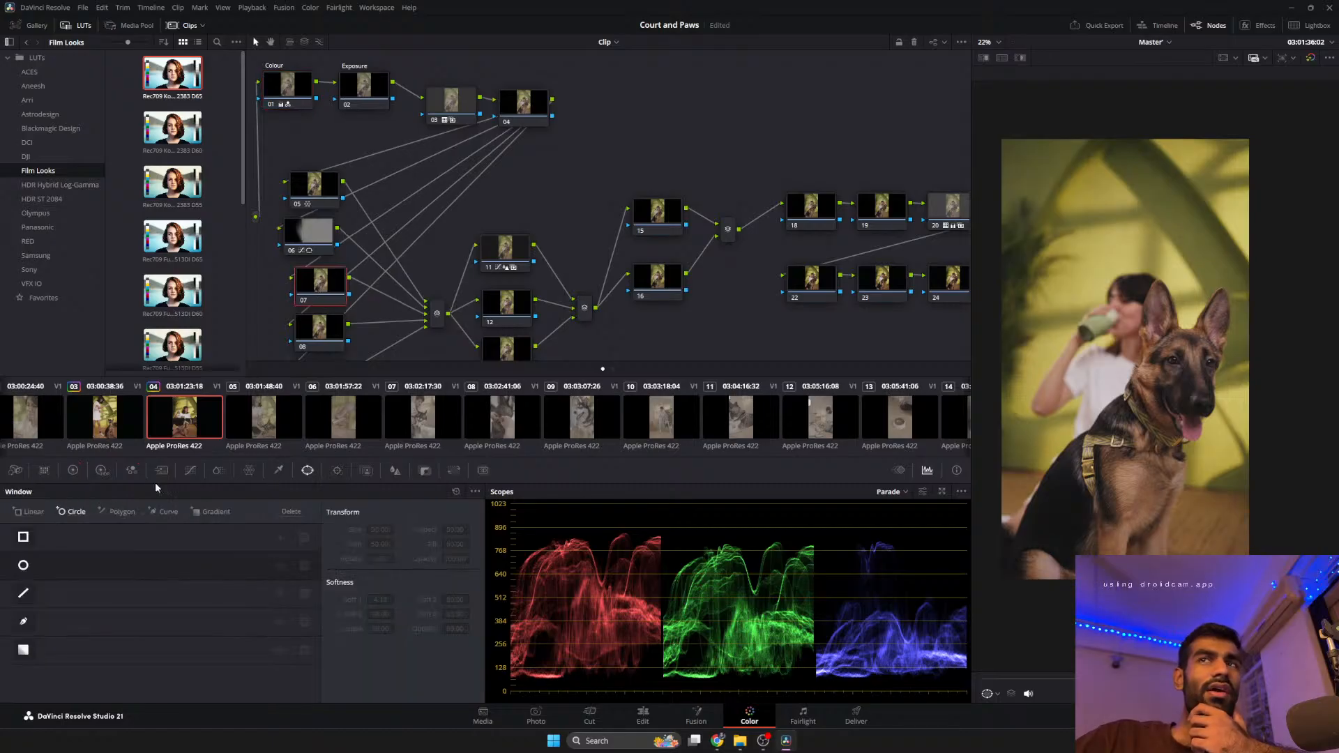
left_click(78, 511)
left_click_drag(1148, 392, 1174, 539)
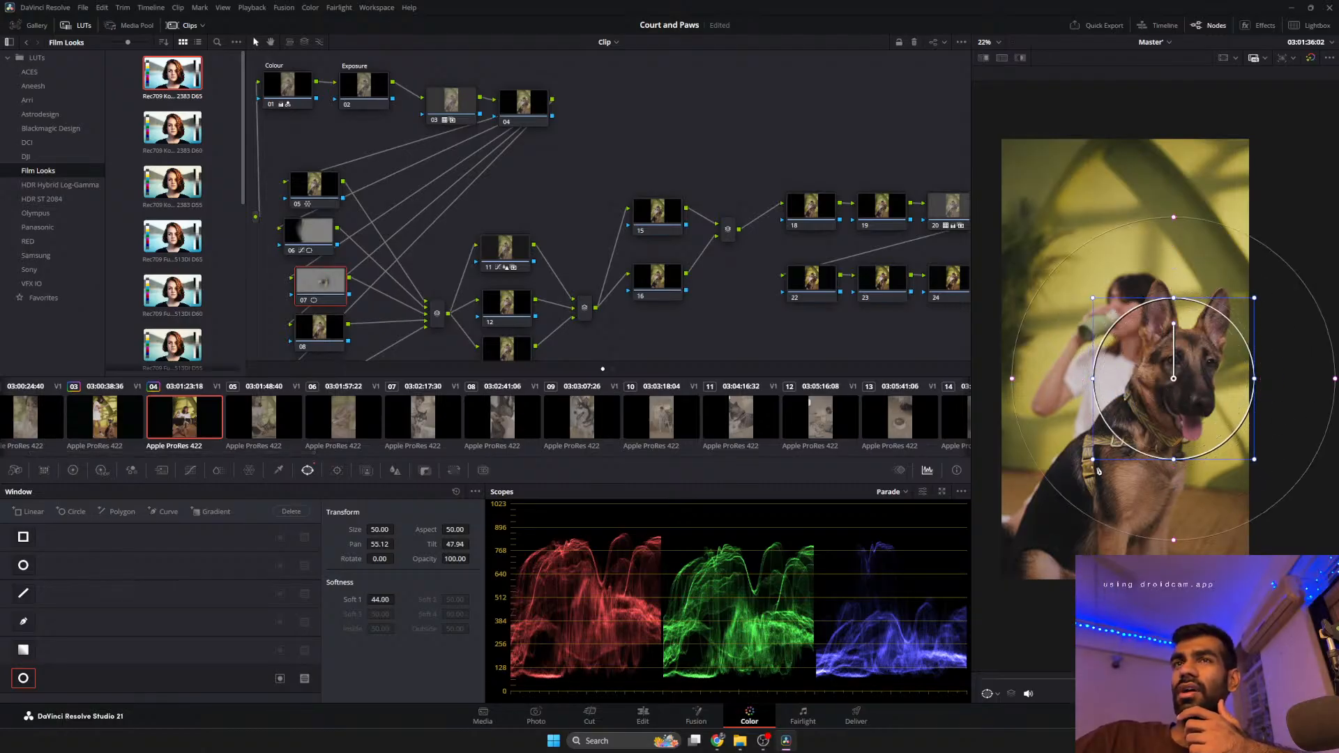
left_click_drag(1093, 460, 1074, 478)
left_click_drag(1132, 432, 1127, 458)
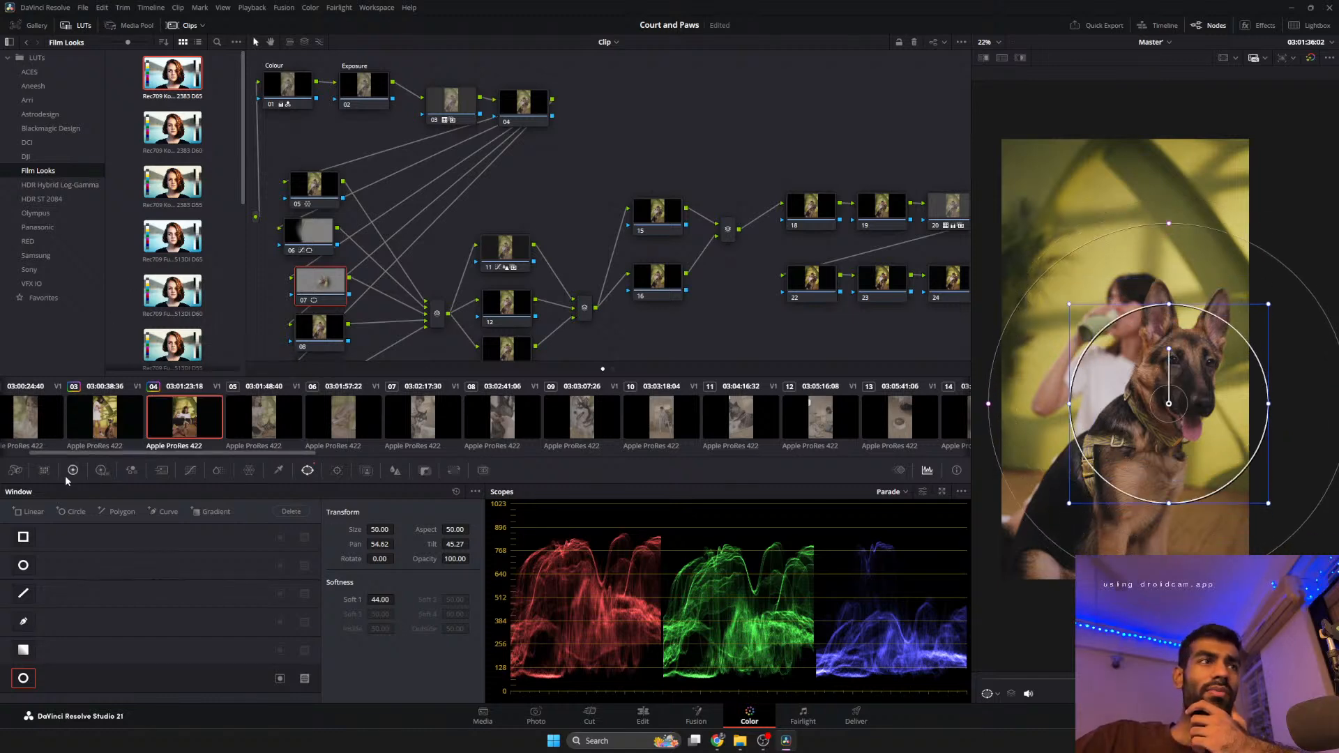
Raise the exposure of node 07's HDR Light zone to 0.32.
left_click(101, 470)
left_click(279, 512)
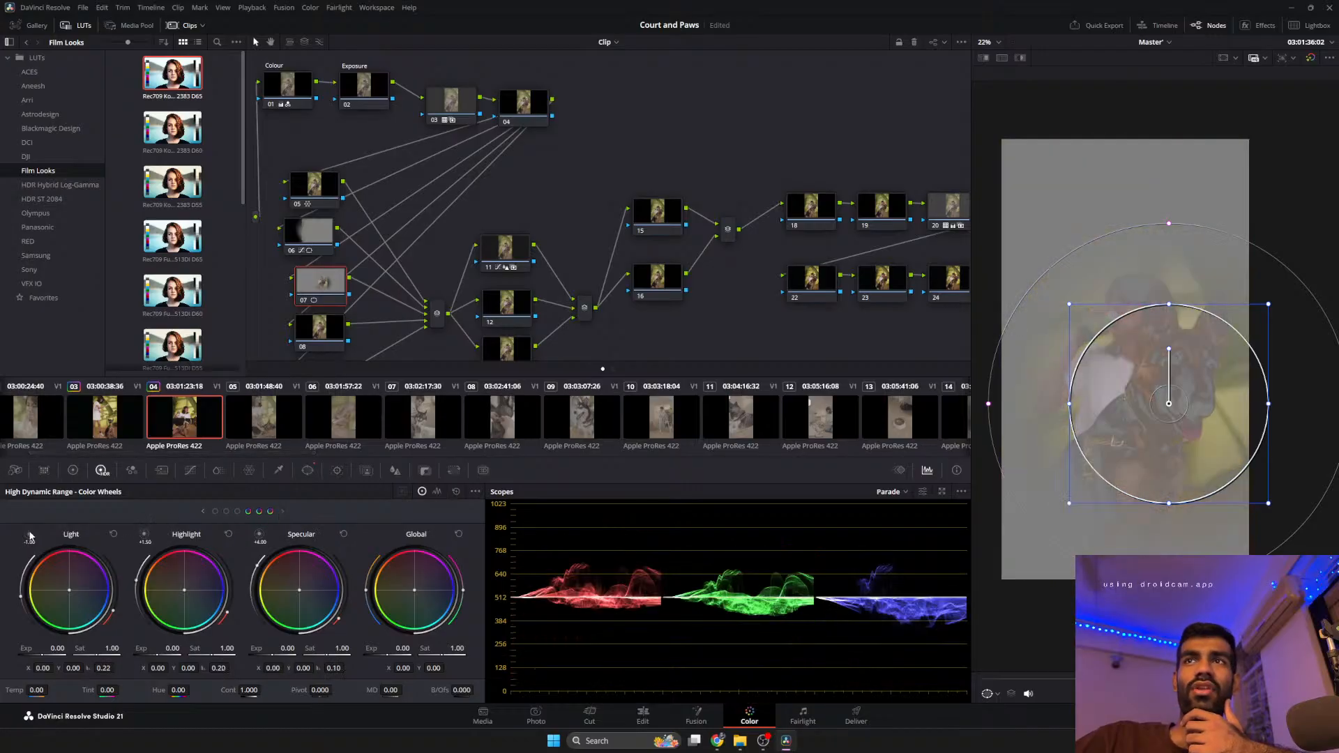
left_click_drag(57, 649, 80, 648)
Adjust the range limit of node 07's HDR Dark zone and set its exposure to -0.10.
left_click(224, 512)
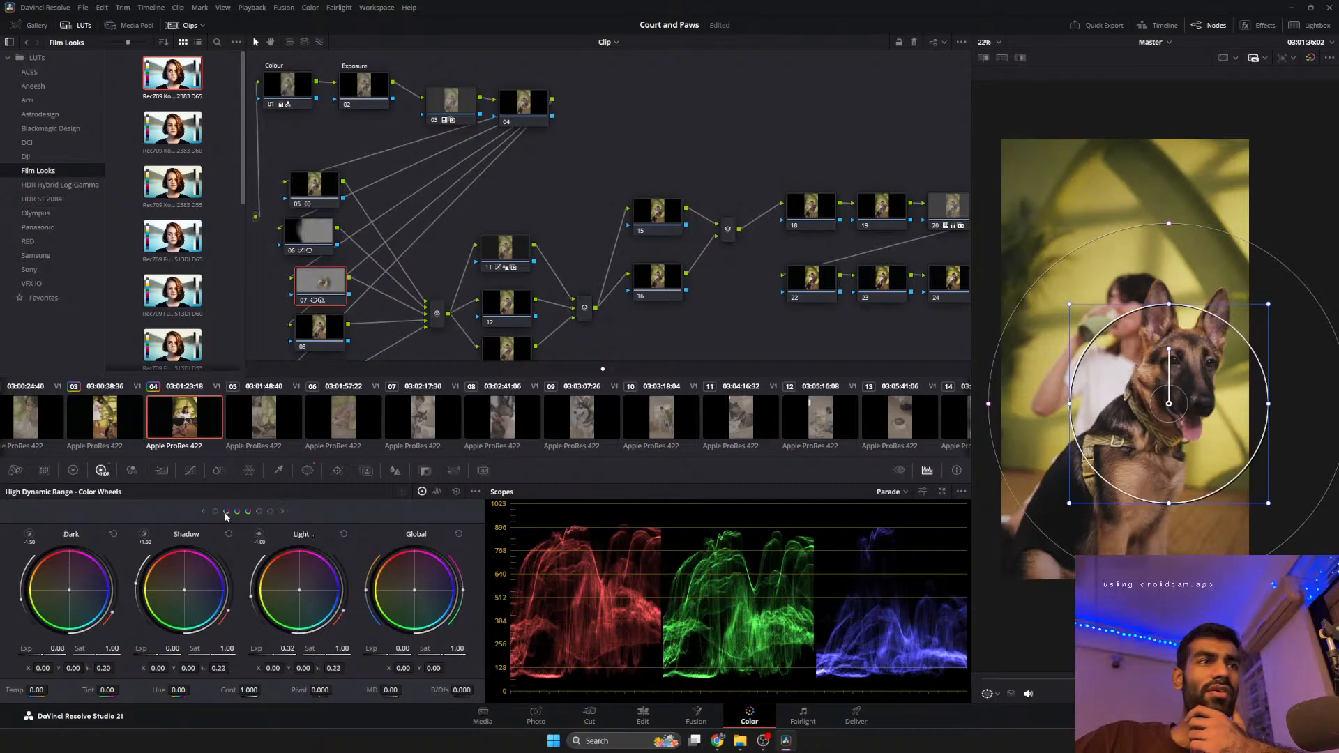
left_click(29, 535)
left_click(29, 536)
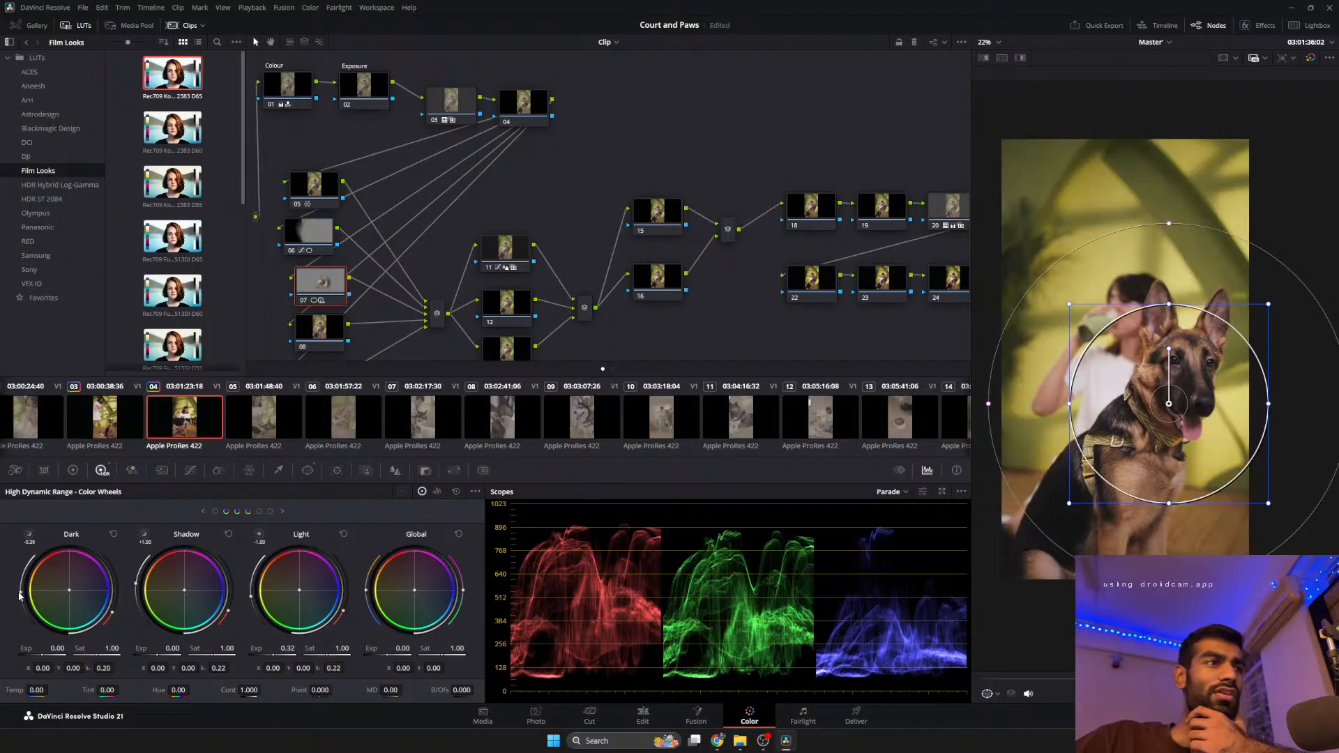
left_click(29, 534)
left_click(28, 535)
left_click_drag(56, 648, 54, 648)
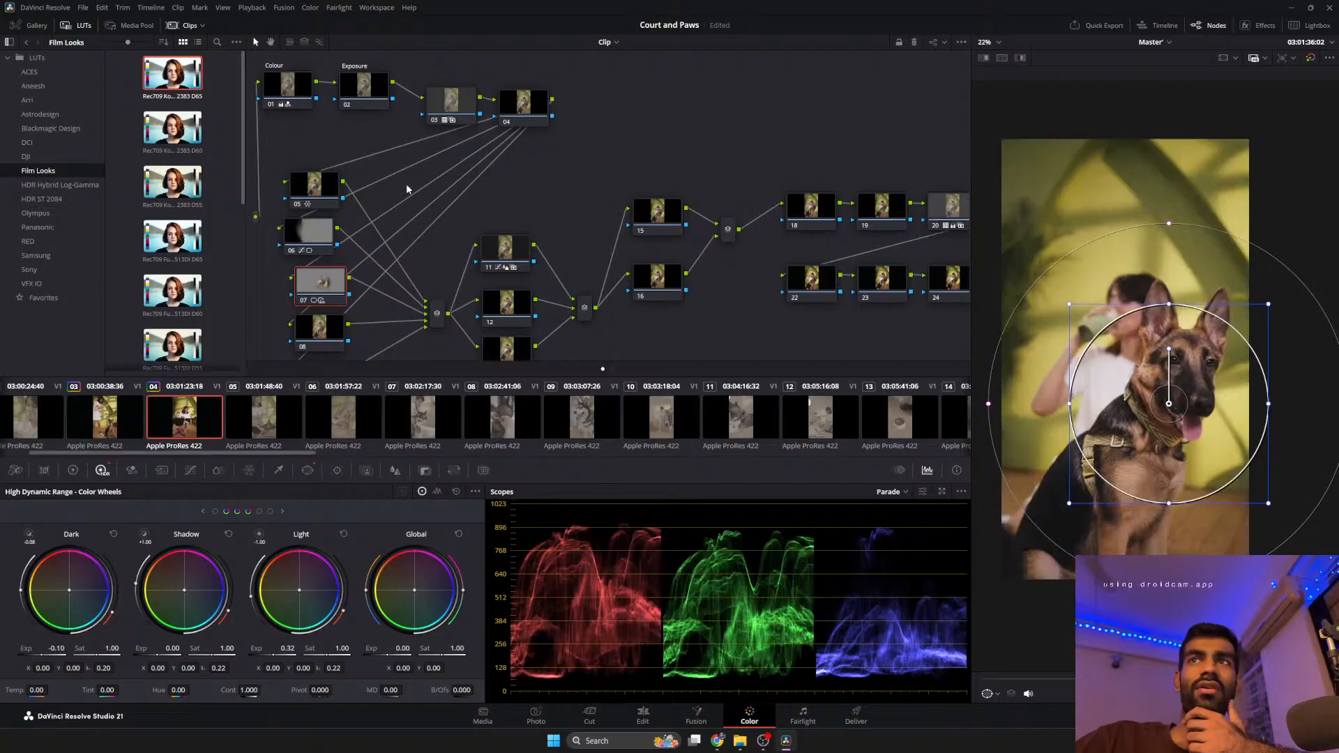
Compare node 07 off and on, and reduce its HDR Light exposure to 0.22.
left_click(302, 301)
left_click(302, 301)
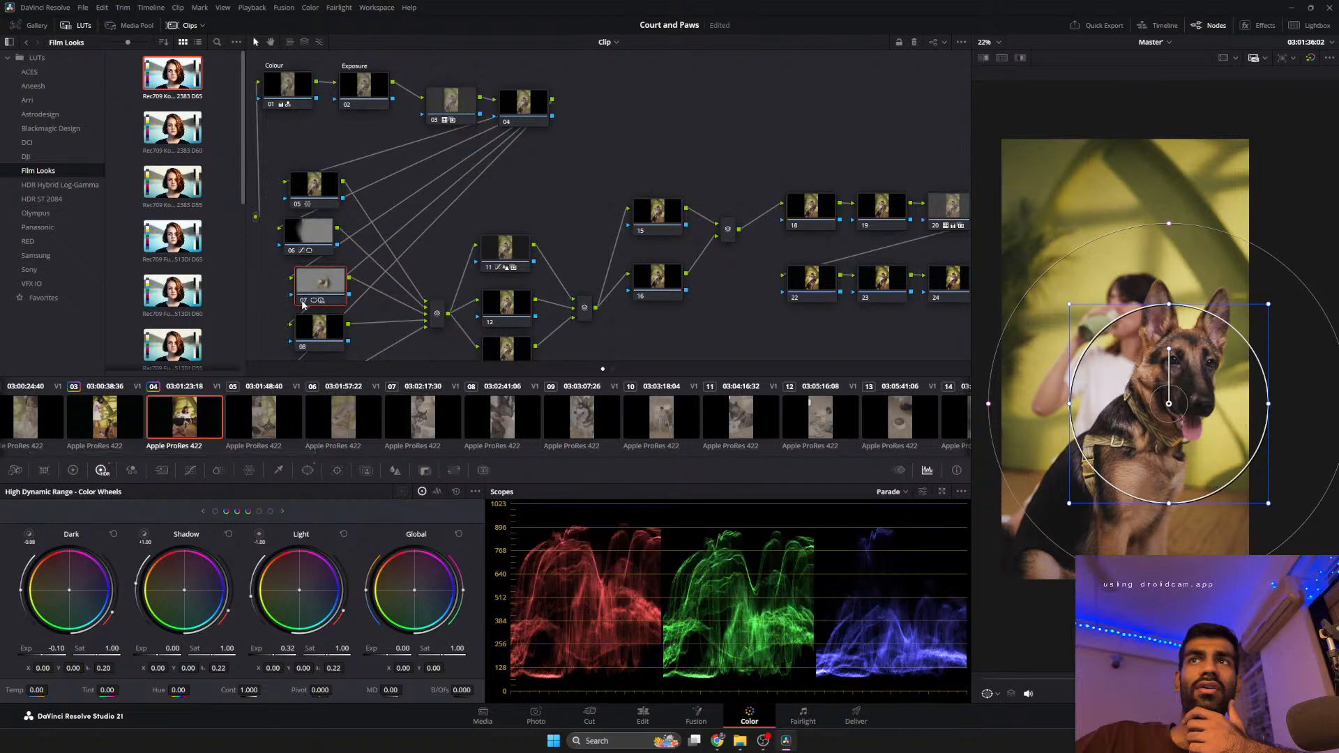
left_click(302, 302)
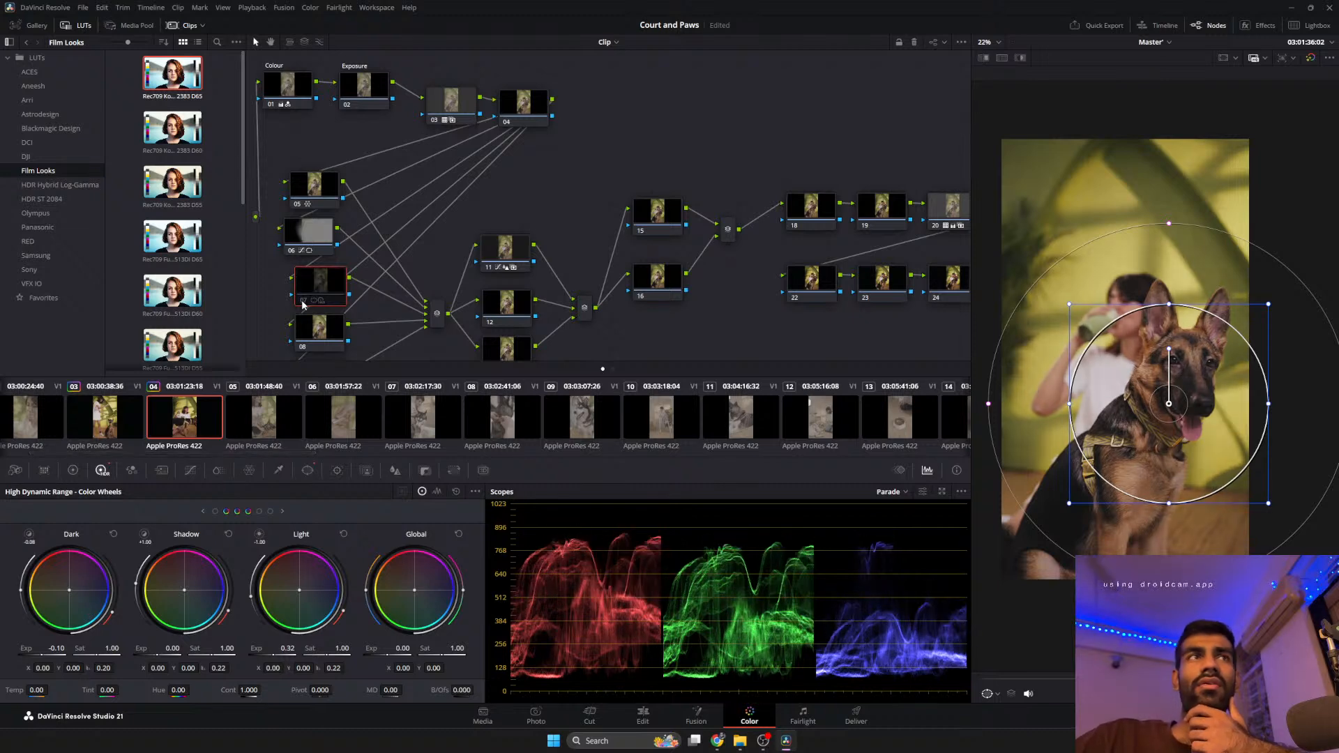
left_click(302, 301)
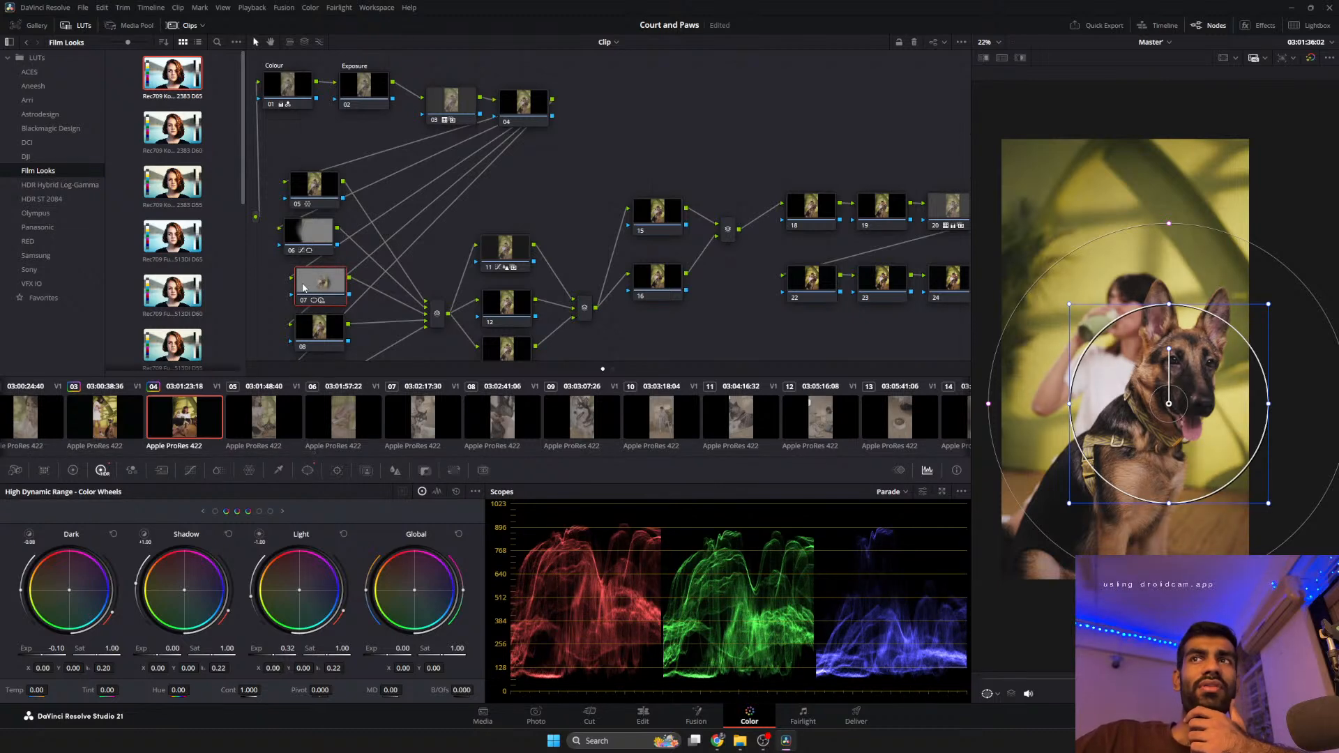
left_click(258, 511)
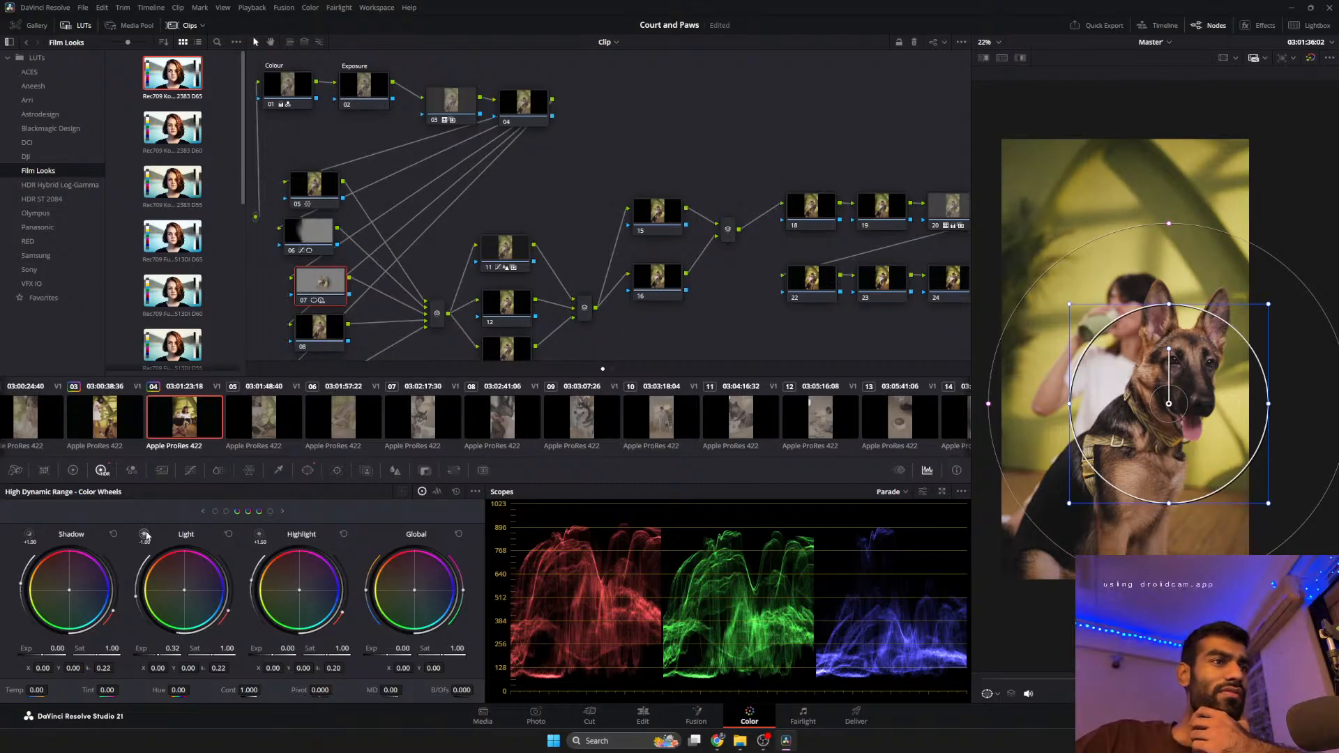
left_click_drag(175, 648, 170, 649)
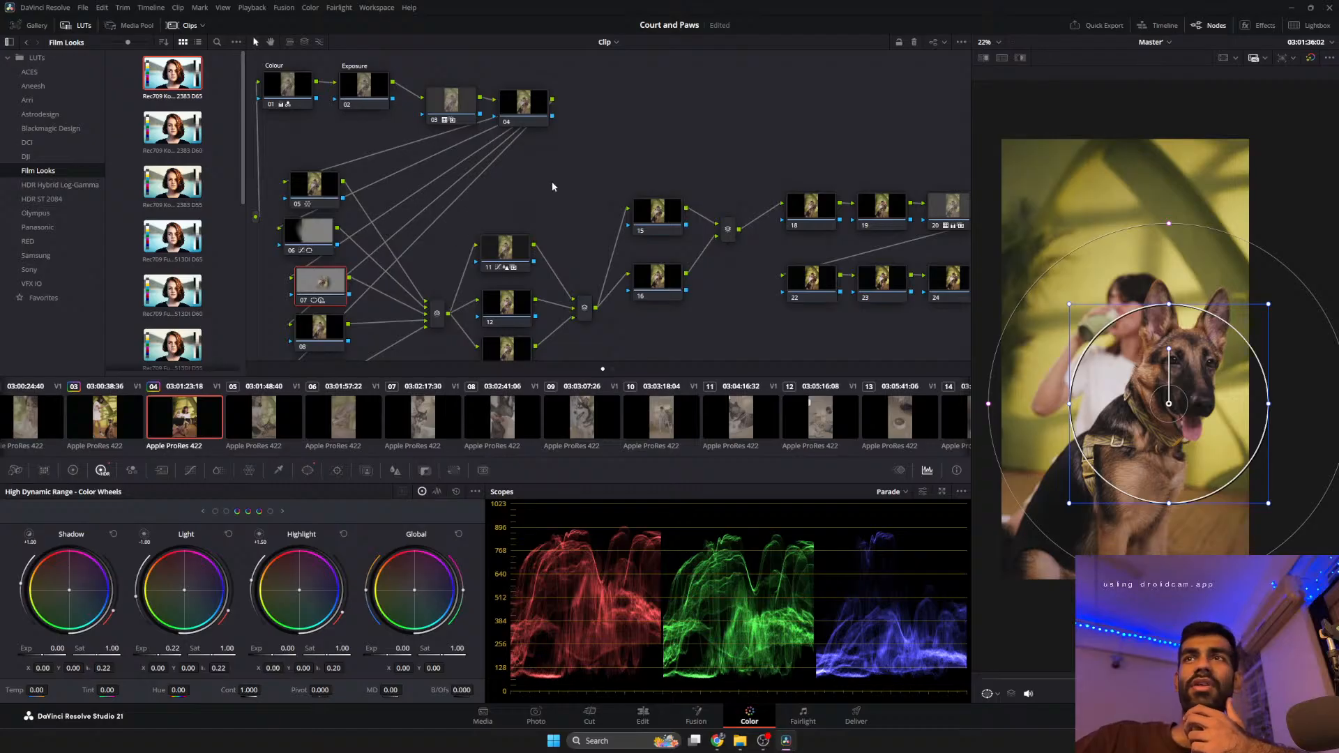
Compare the picture with node 07 off and on again and check other frames of clip 04.
left_click_drag(552, 186, 572, 132)
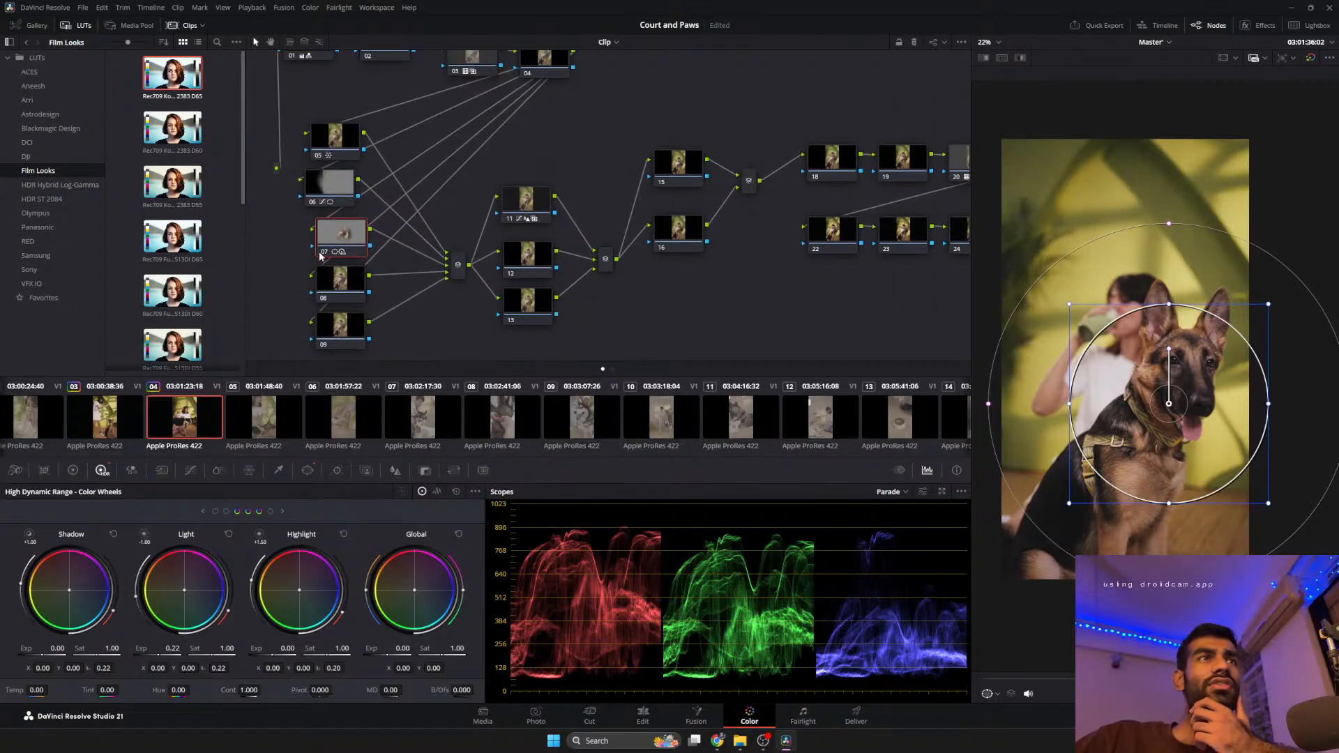
left_click(323, 252)
left_click(323, 252)
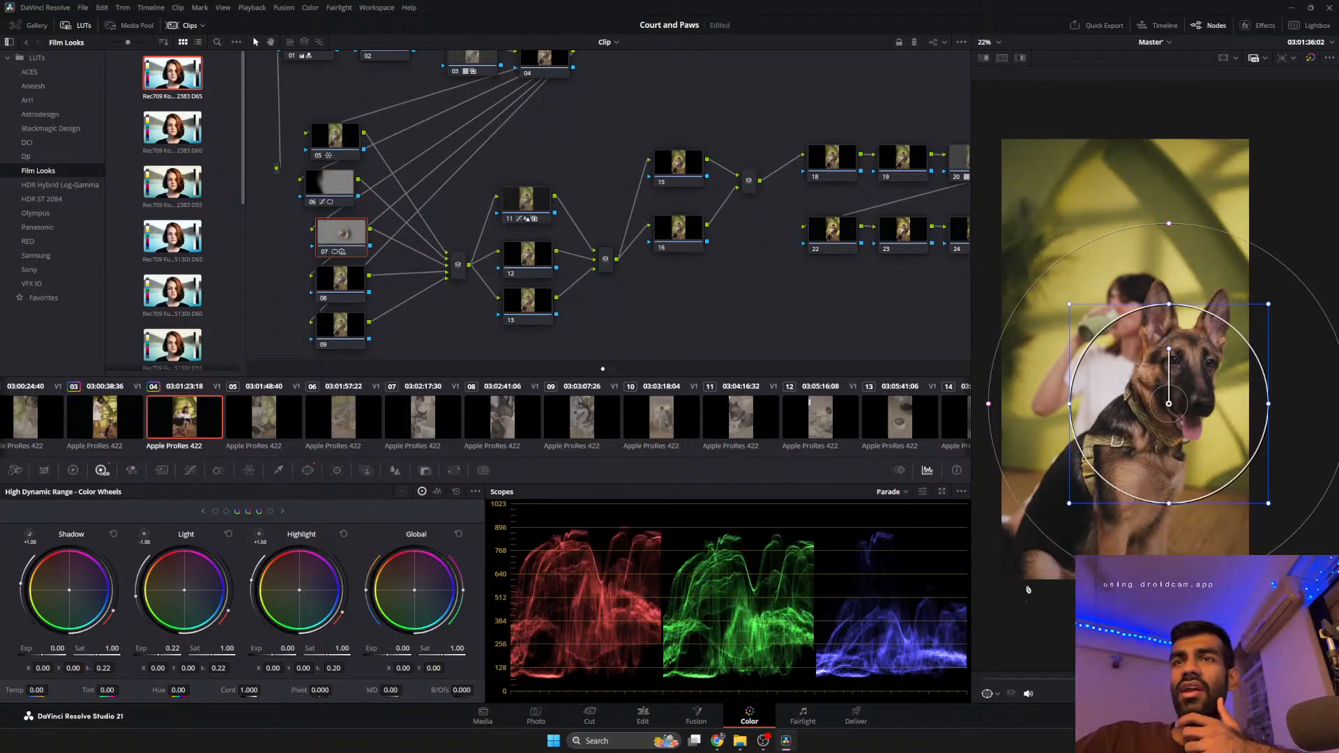
left_click_drag(1040, 679, 1150, 662)
Preview clip 05, stop on a frame showing the woman with the dog and copy clip 04's grade onto it.
left_click(265, 422)
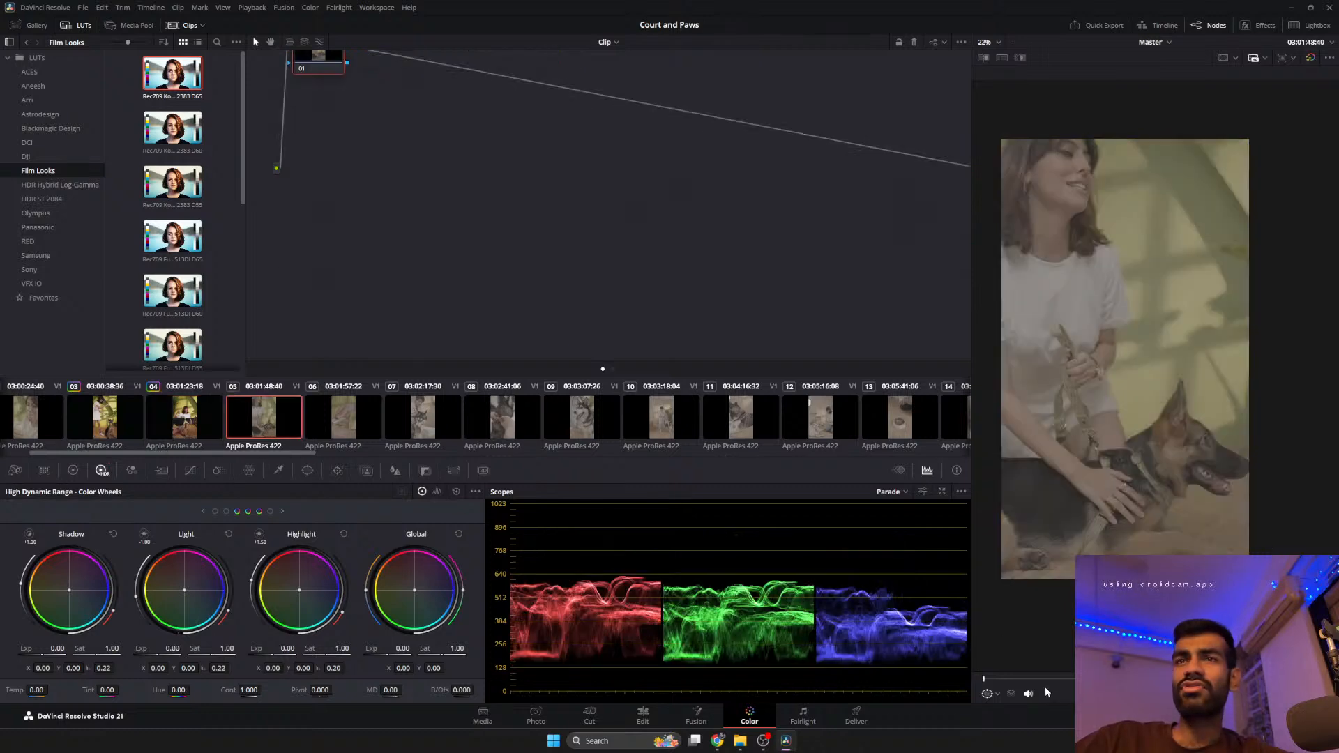
key("space")
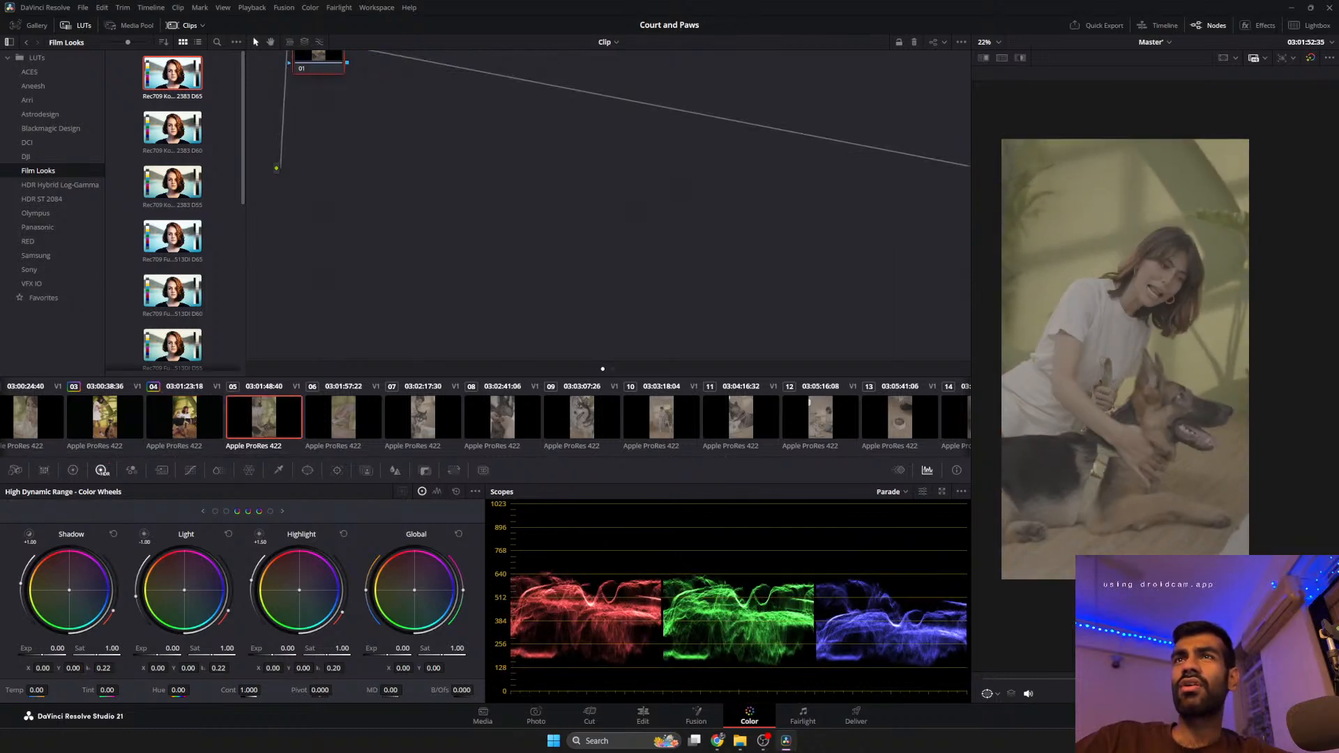
key("space")
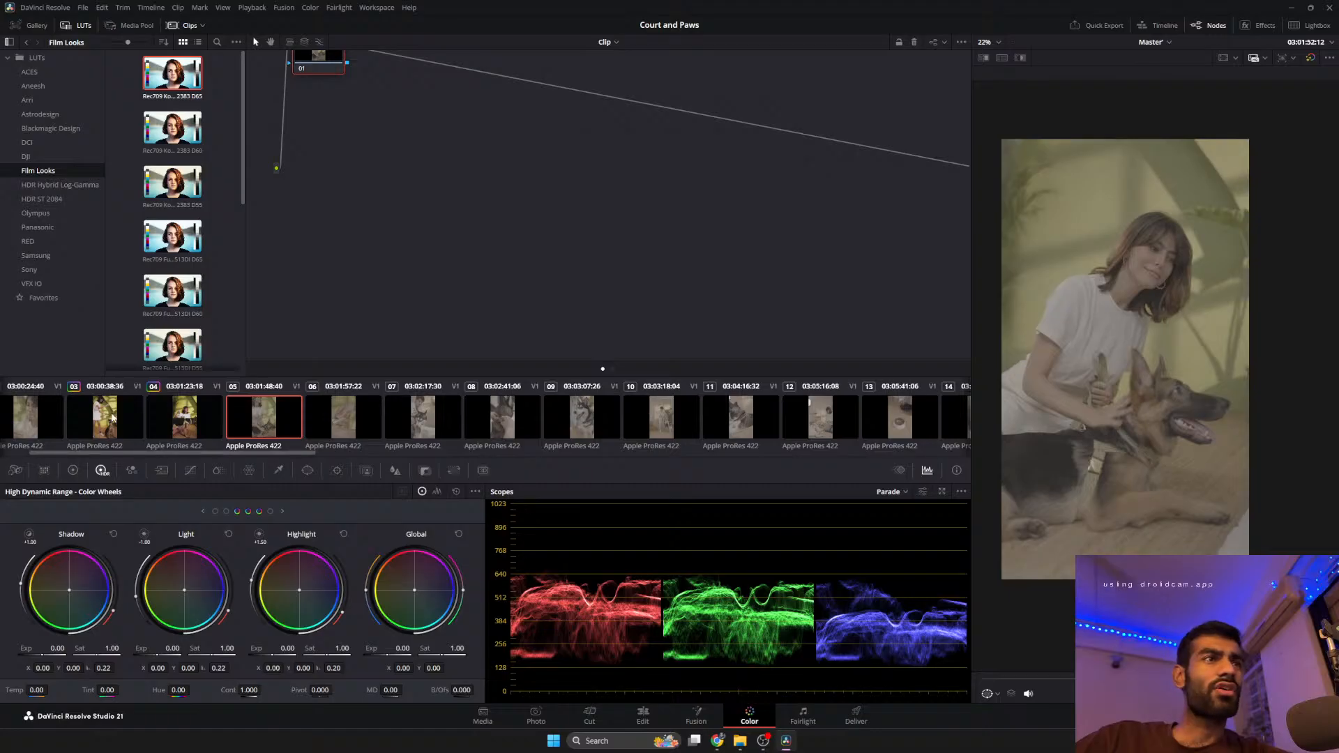
middle_click(177, 409)
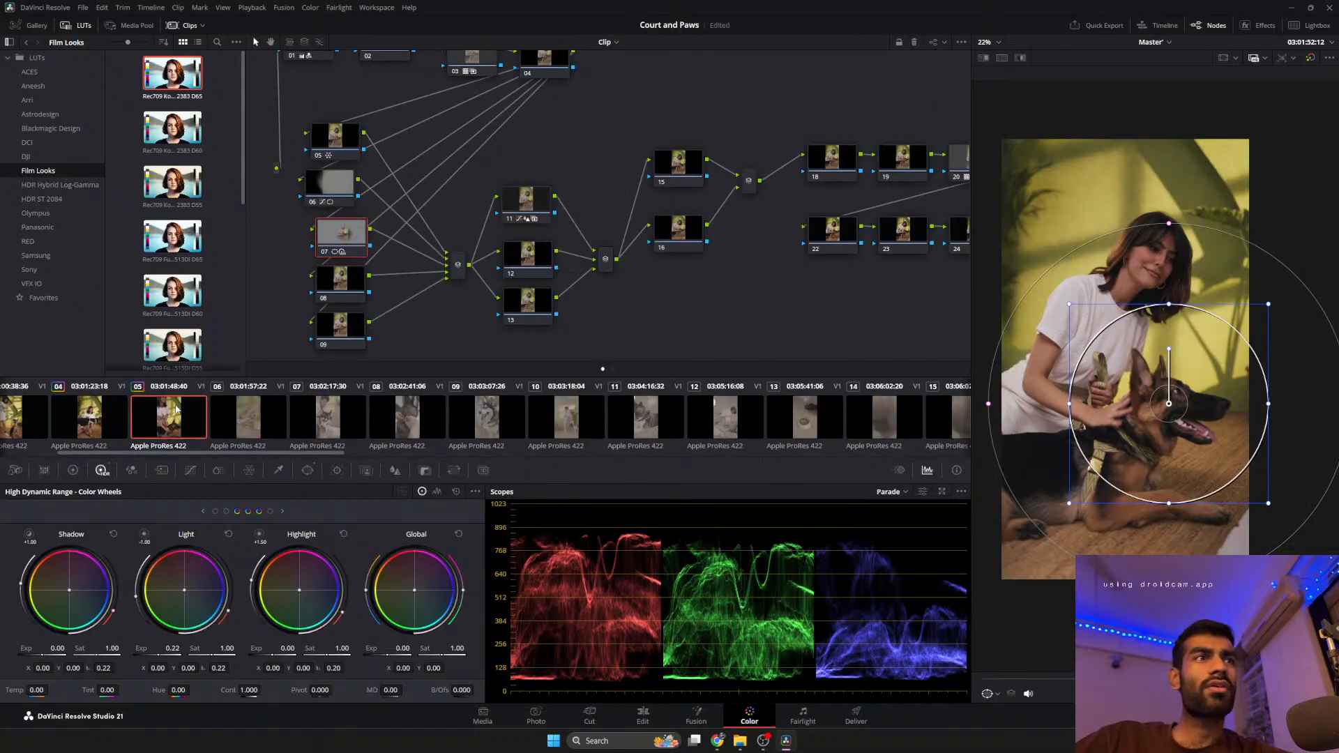
Try clip 03's grade on clip 05 and undo it.
scroll(166, 421, "up", 1)
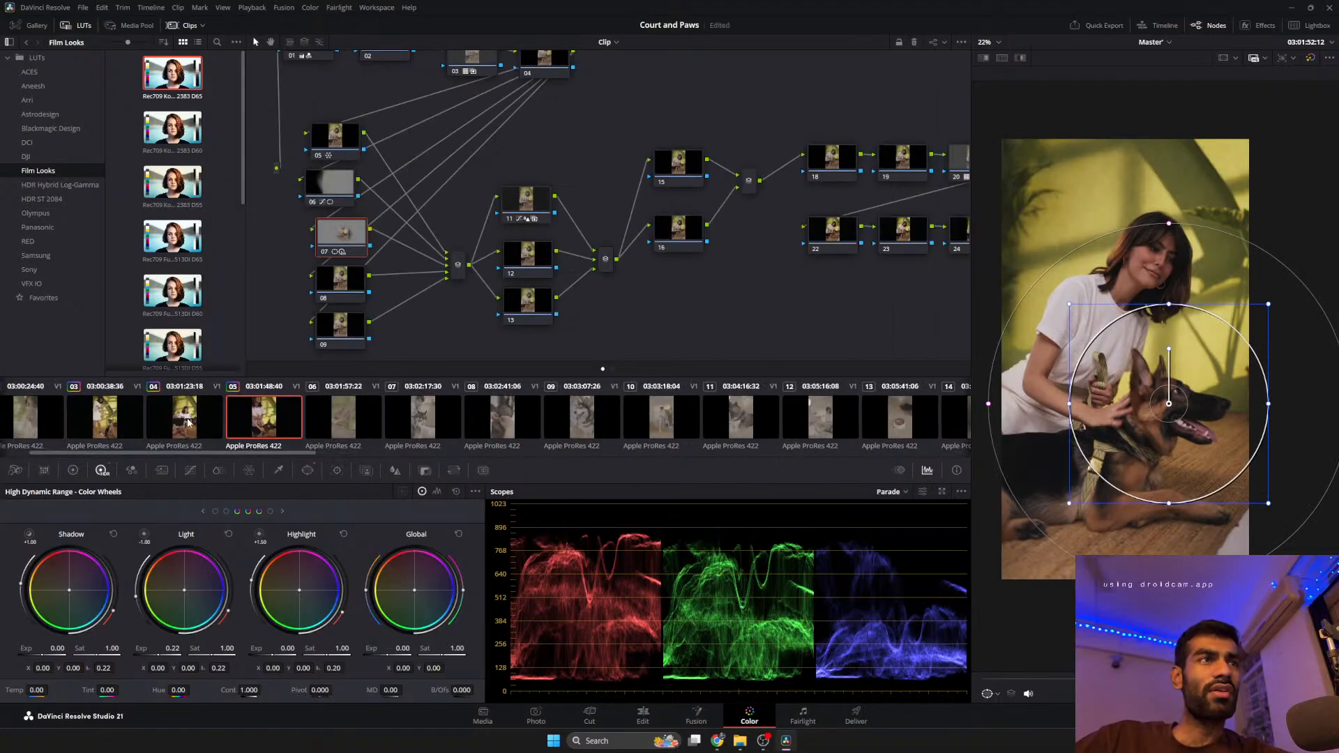
middle_click(117, 410)
key("ctrl+z")
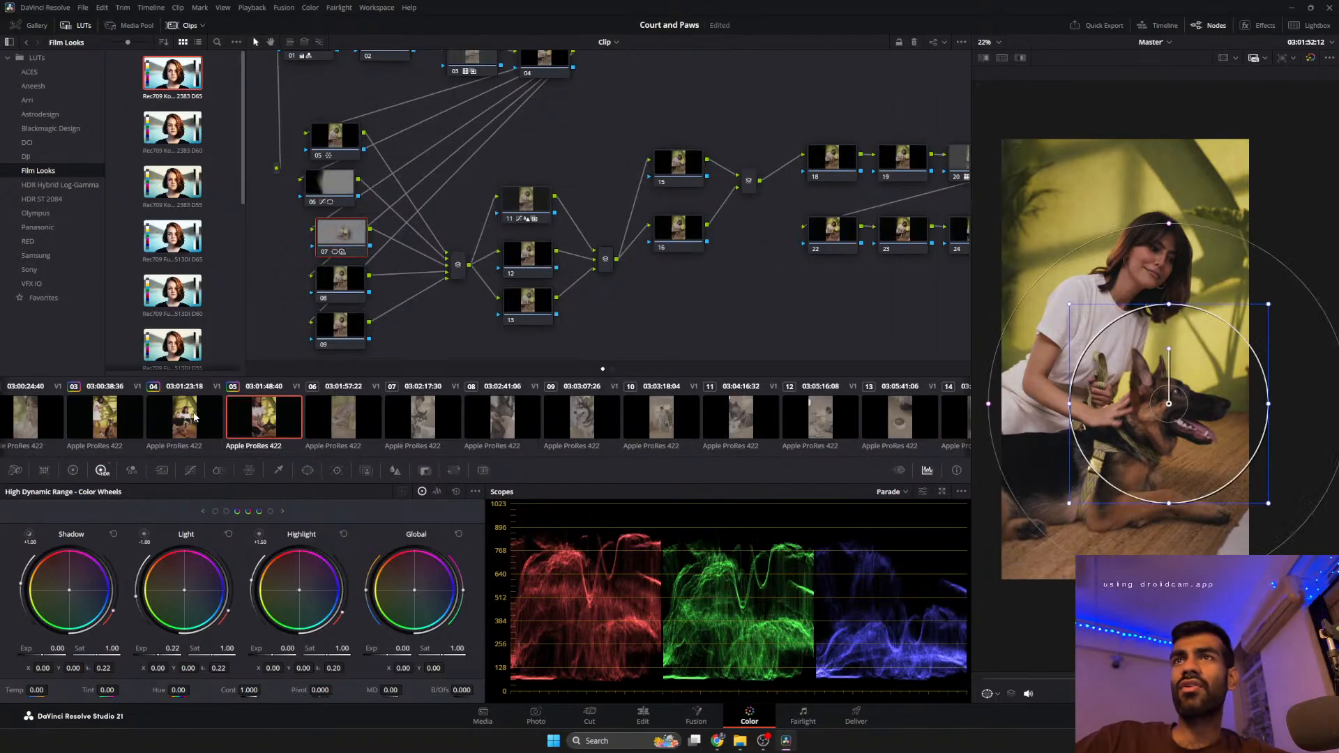
Move node 07's circular window on clip 05 and stretch it into a tall oval around the woman and the dog.
left_click_drag(1139, 413, 1138, 320)
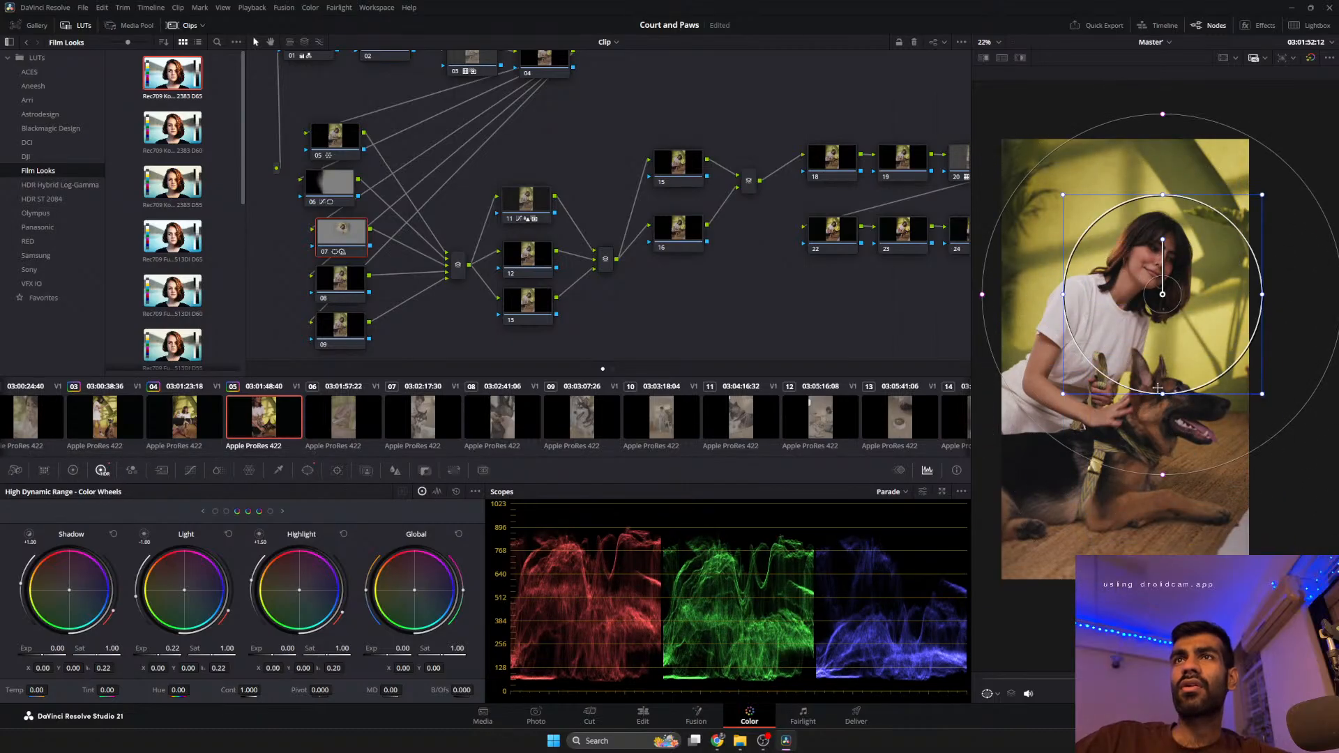
left_click_drag(1161, 393, 1146, 430)
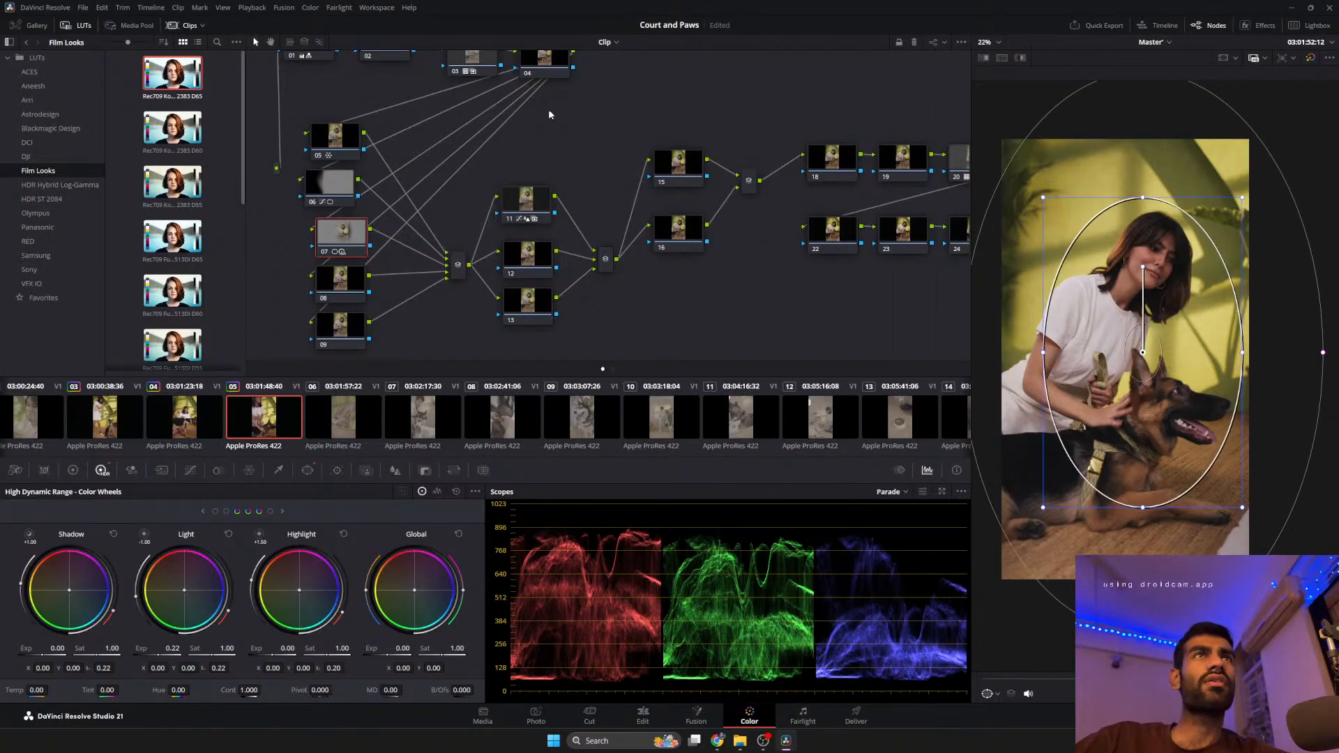
Lift the shadows slightly with a new low control point on the Exposure node's custom curve.
left_click_drag(547, 114, 668, 199)
left_click(490, 122)
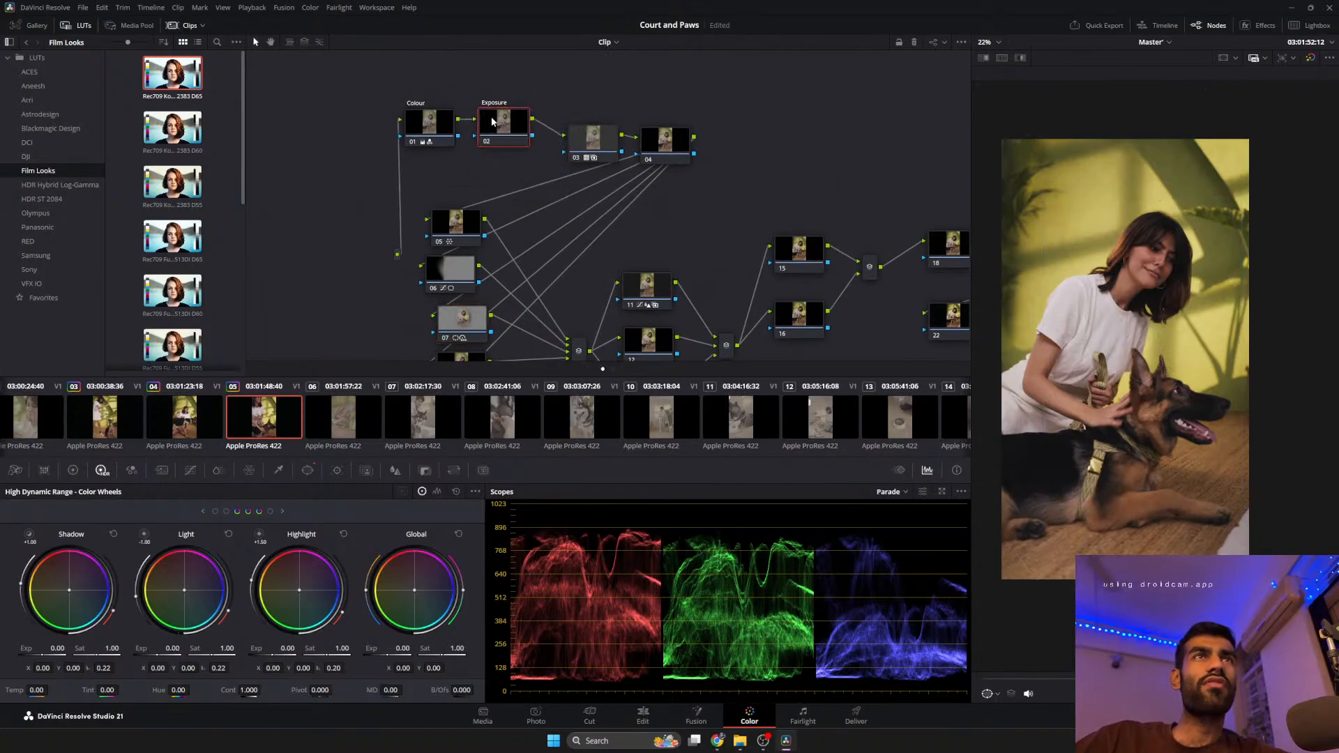
left_click(190, 470)
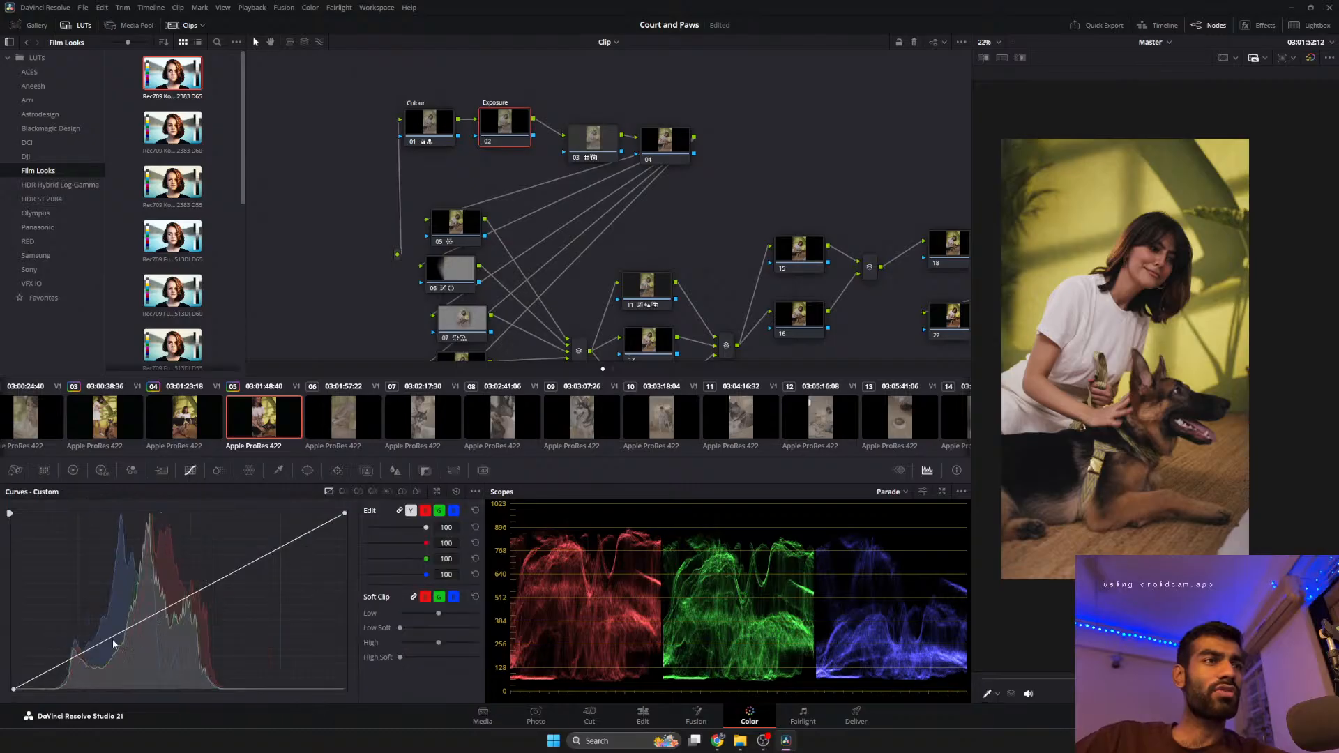
left_click_drag(82, 656, 86, 649)
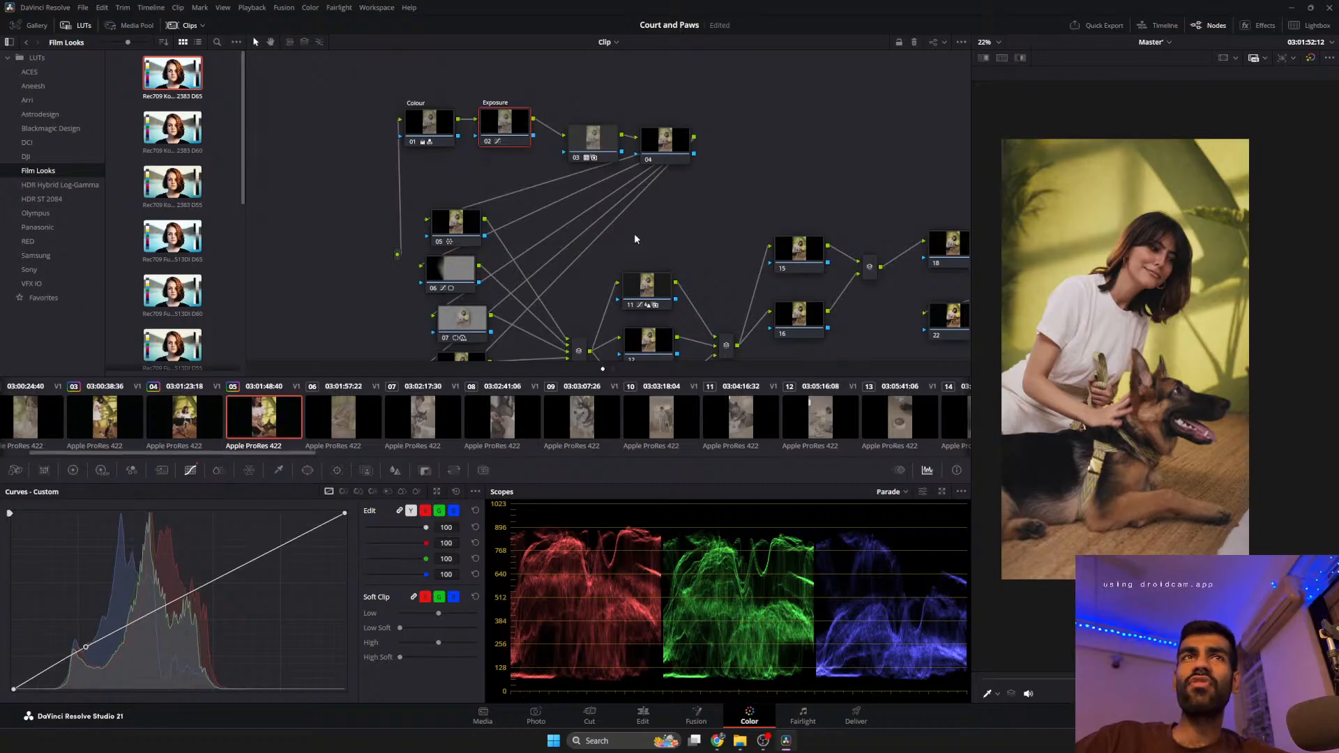
Reshape node 11's custom curve by lowering its black and white endpoints and shifting the shadow and upper-midtone points slightly darker-side.
scroll(598, 250, "down", 5)
left_click(649, 148)
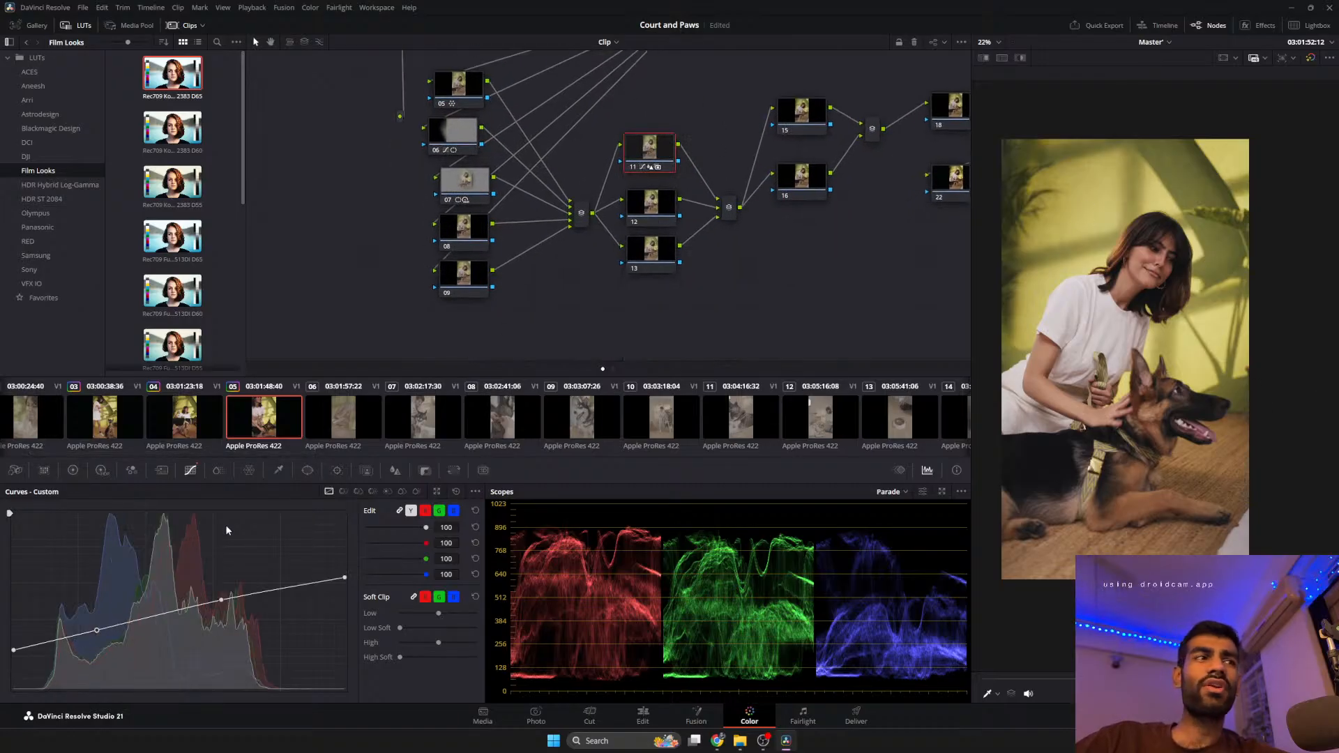
left_click_drag(15, 652, 15, 673)
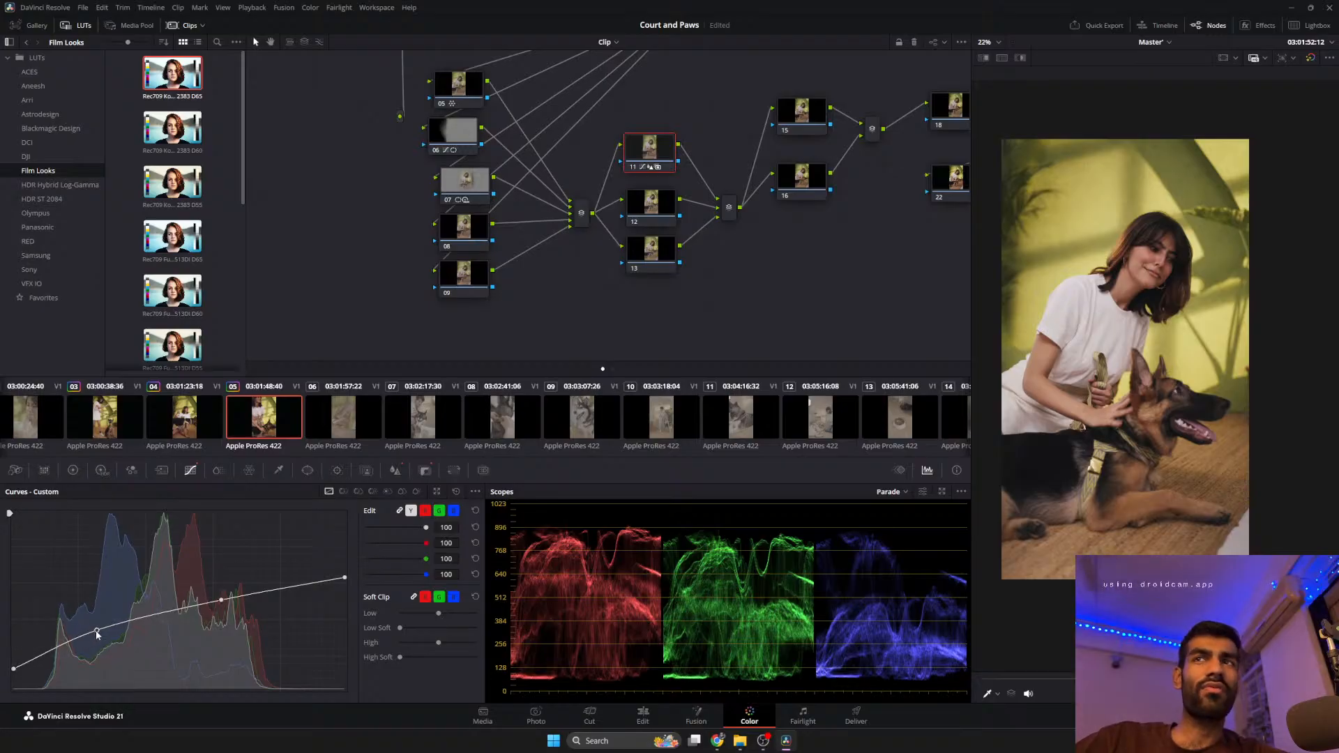
left_click_drag(96, 635, 93, 638)
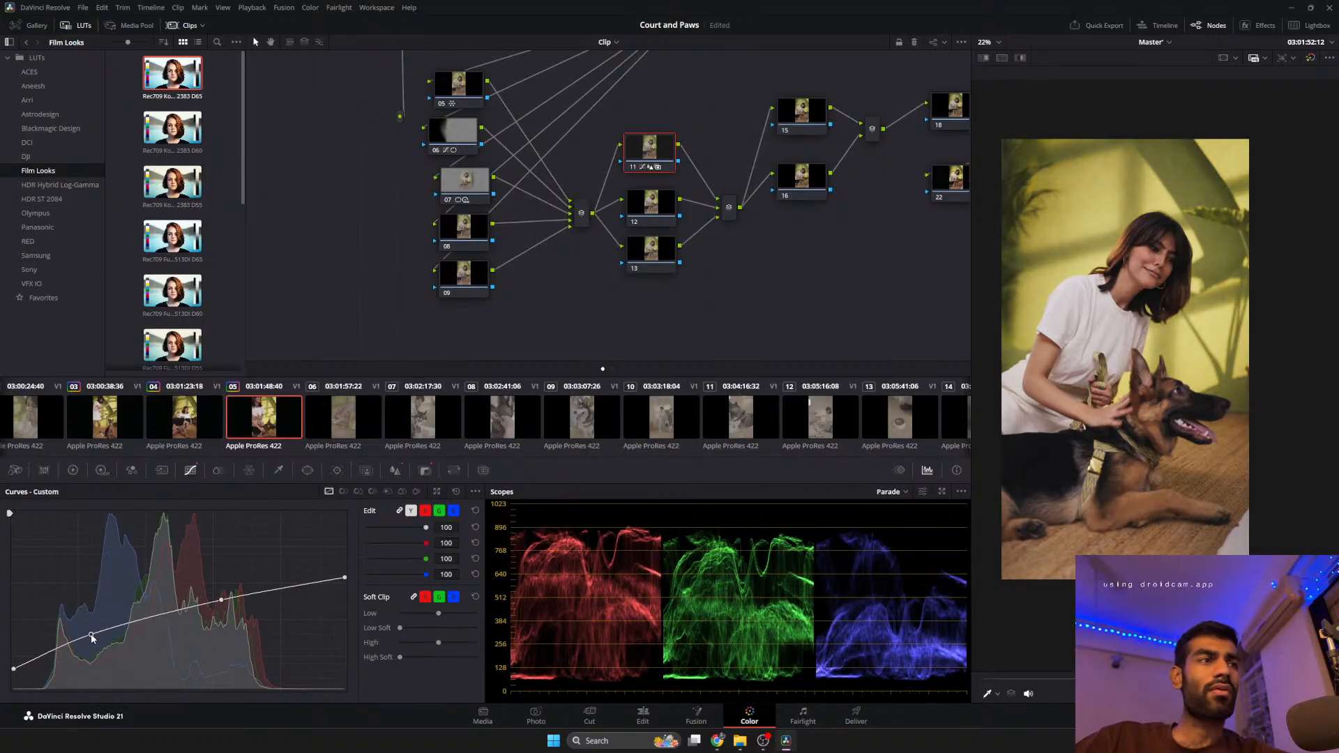
mouse_move(14, 673)
left_mouse_down()
mouse_move(25, 691)
mouse_move(20, 671)
left_mouse_up()
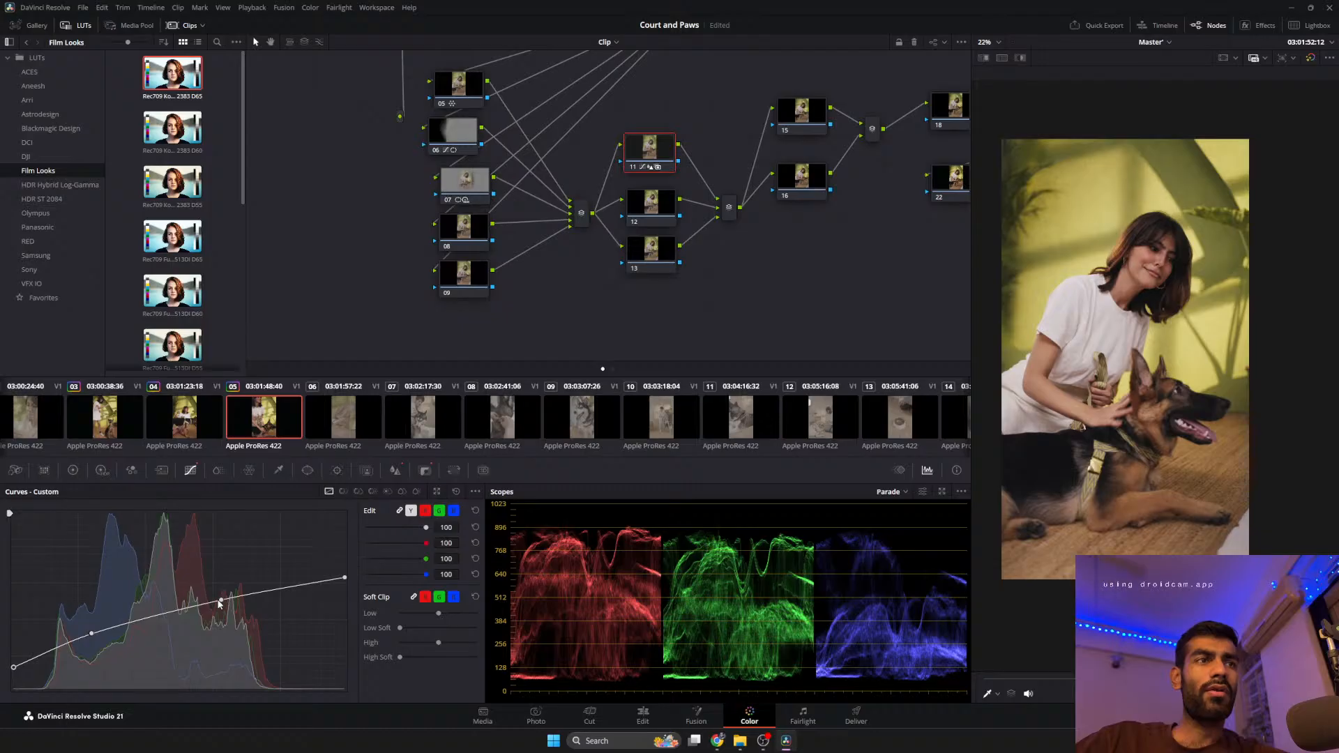
mouse_move(221, 604)
left_mouse_down()
mouse_move(181, 608)
mouse_move(203, 602)
left_mouse_up()
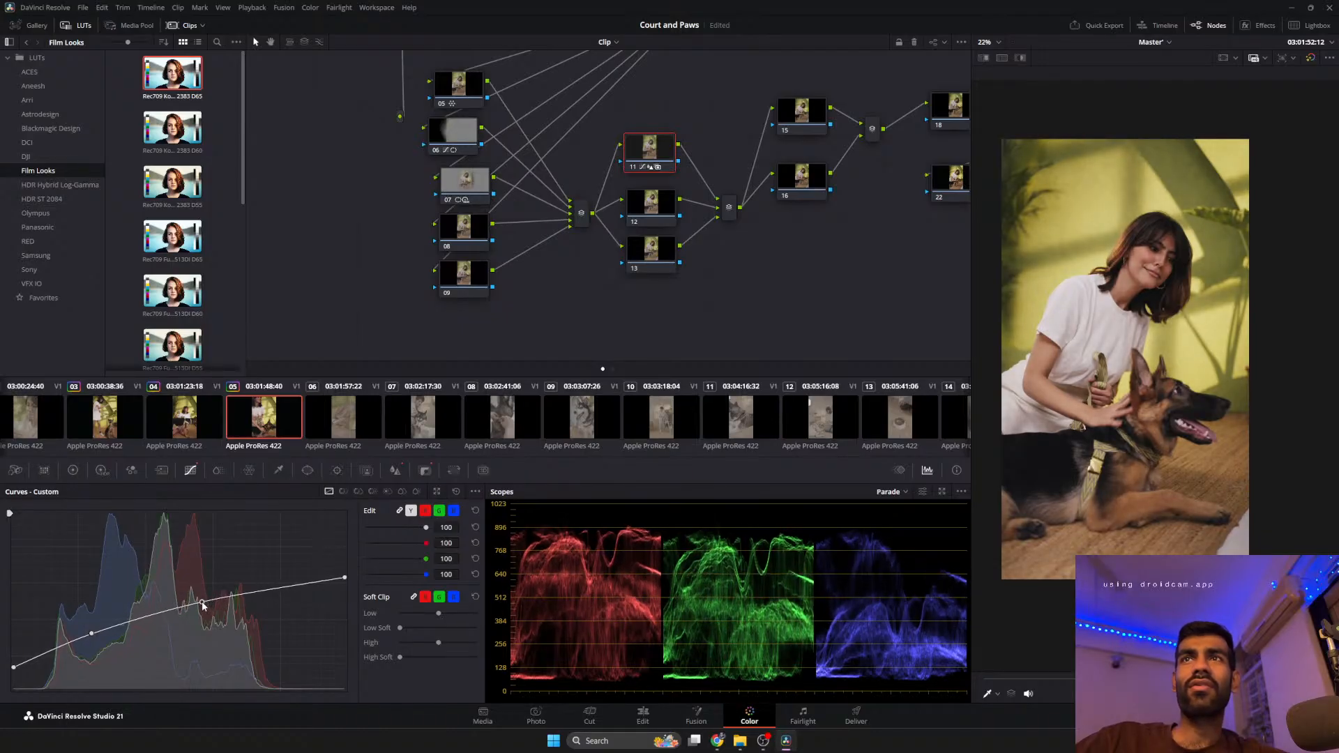
left_click_drag(347, 579, 350, 594)
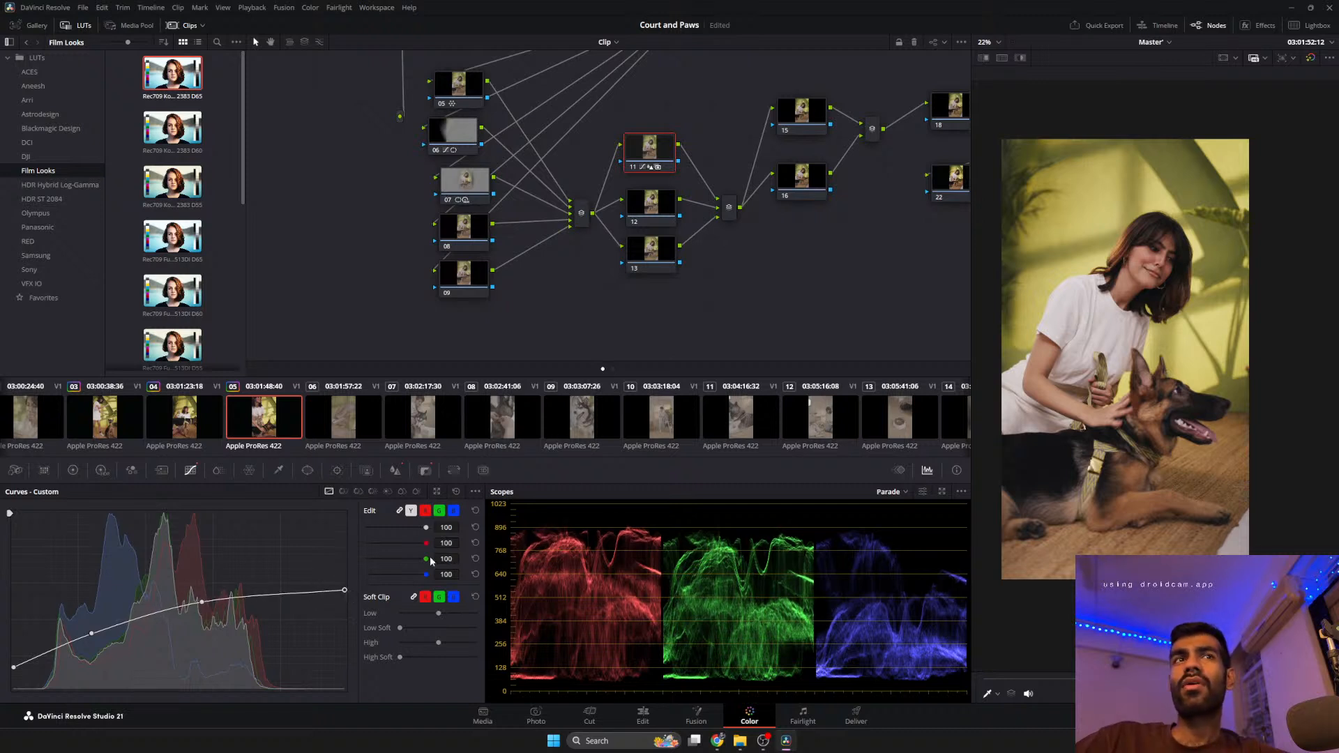
Review clip 05 with node 06's edge shading on and off, leaving node 06 disabled.
left_click_drag(1046, 680, 1109, 679)
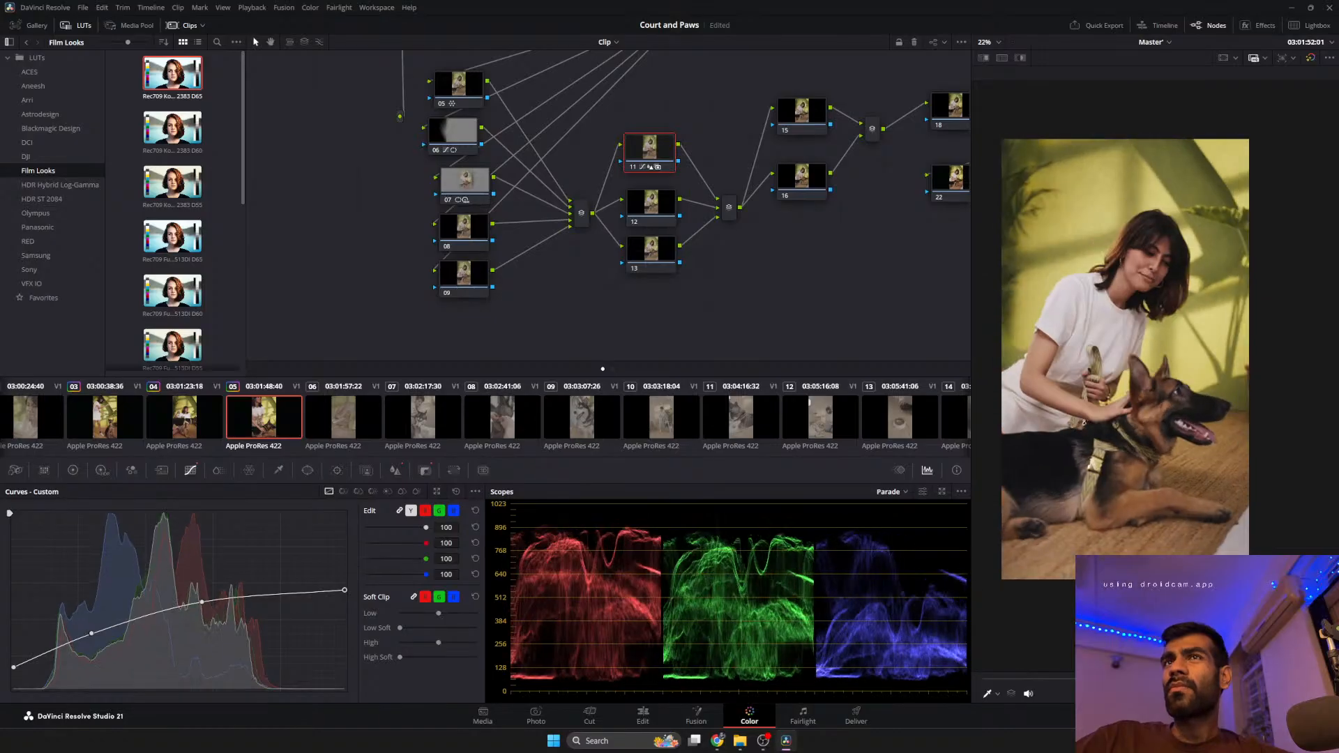
key("space")
left_click(465, 138)
left_click(435, 150)
left_click(436, 150)
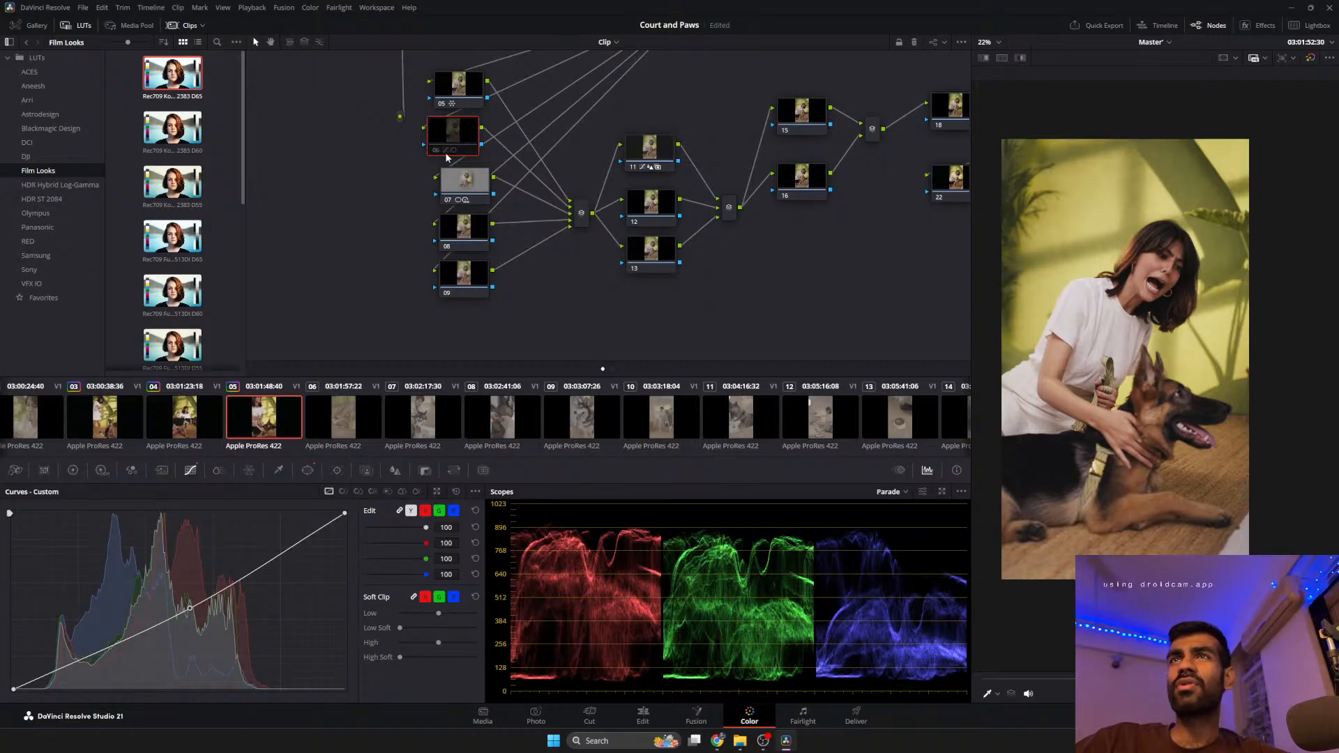
left_click(437, 152)
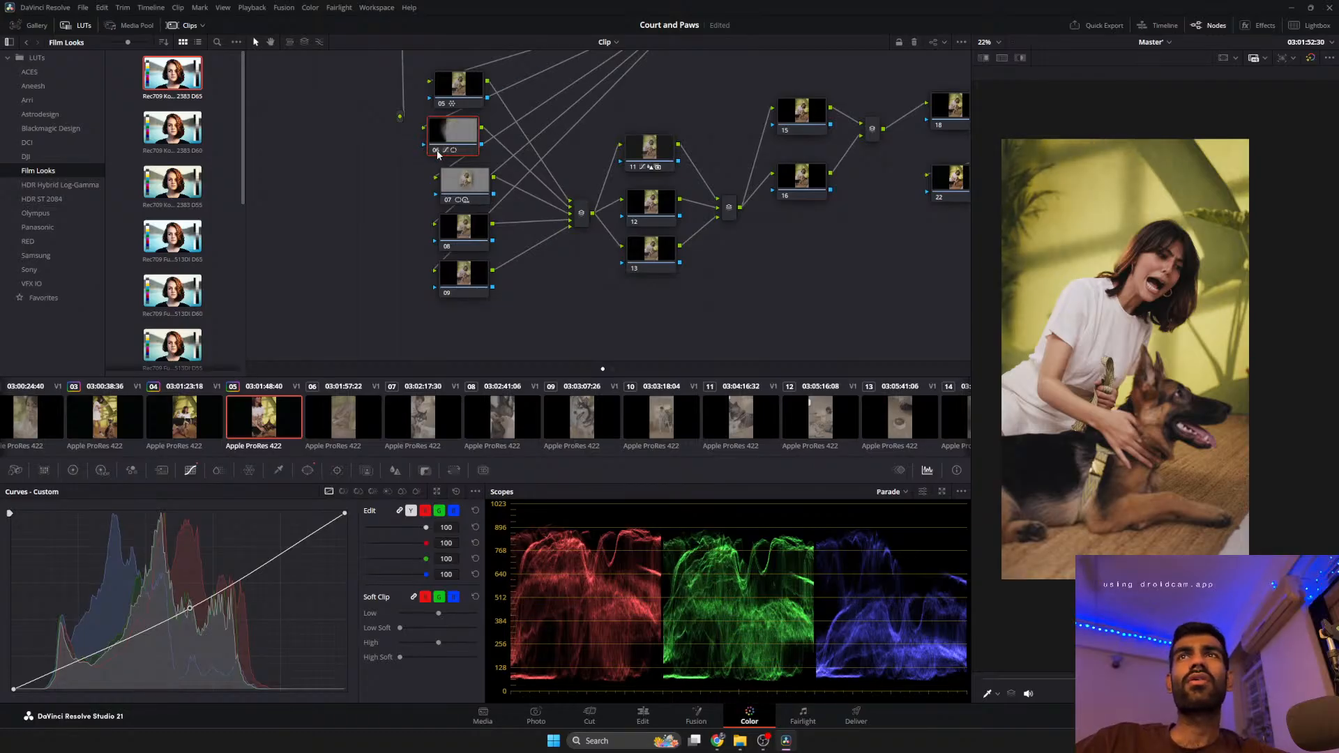
left_click(438, 152)
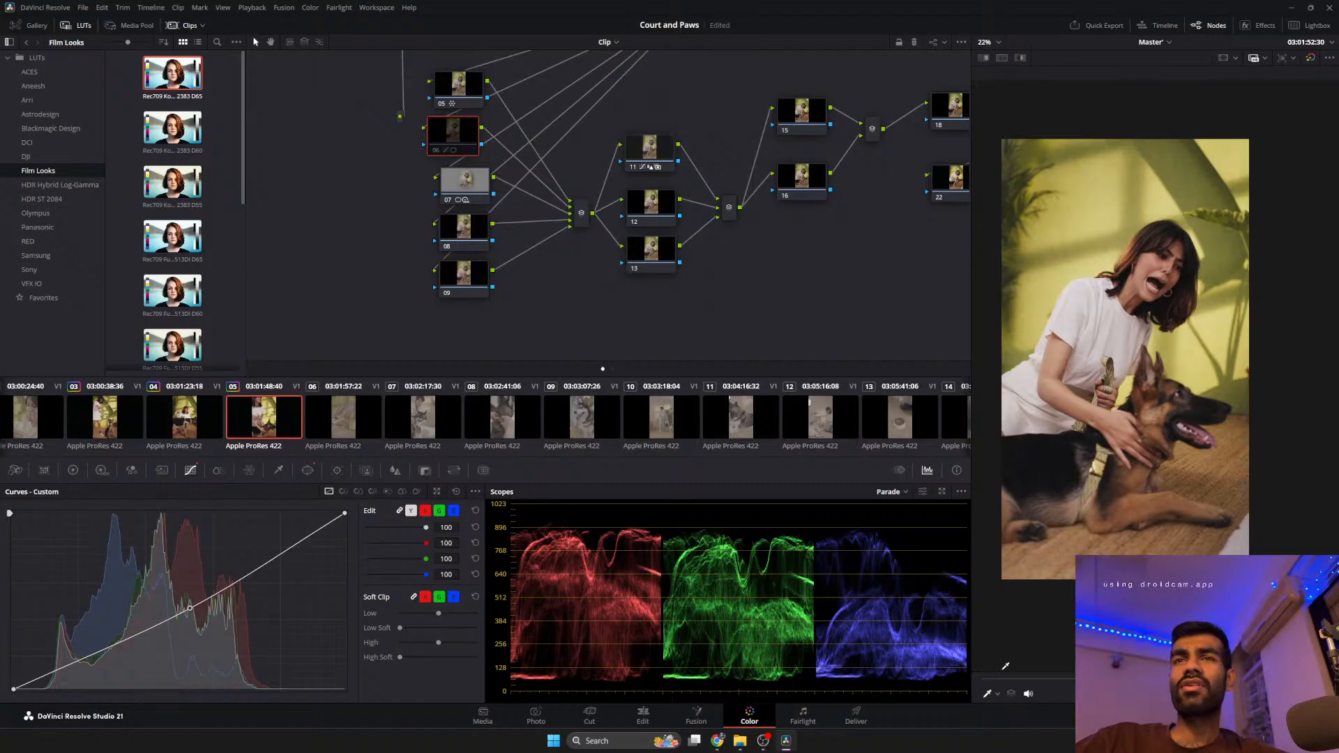
left_click_drag(1022, 682, 1101, 682)
Apply clip 05's grade to clips 06 and 07 and play through both to check the match.
left_click(335, 424)
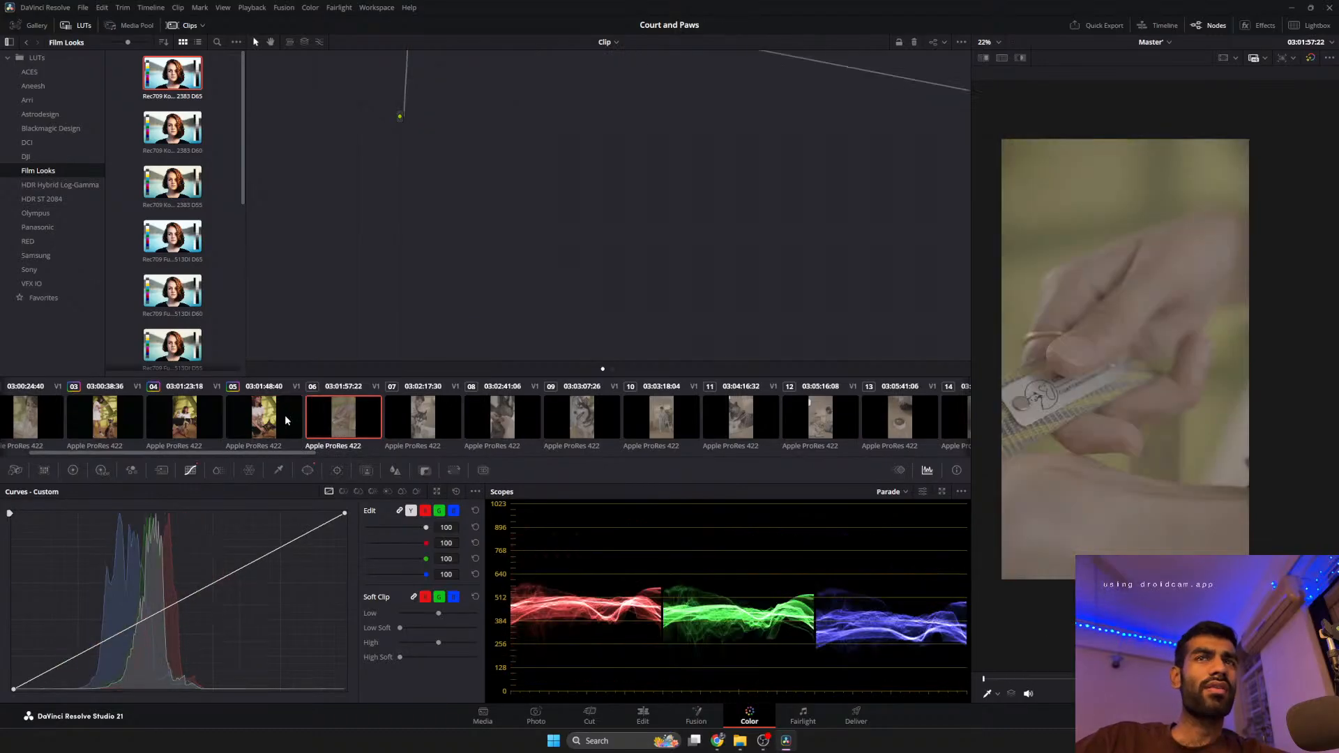
left_click_drag(1024, 681, 1287, 681)
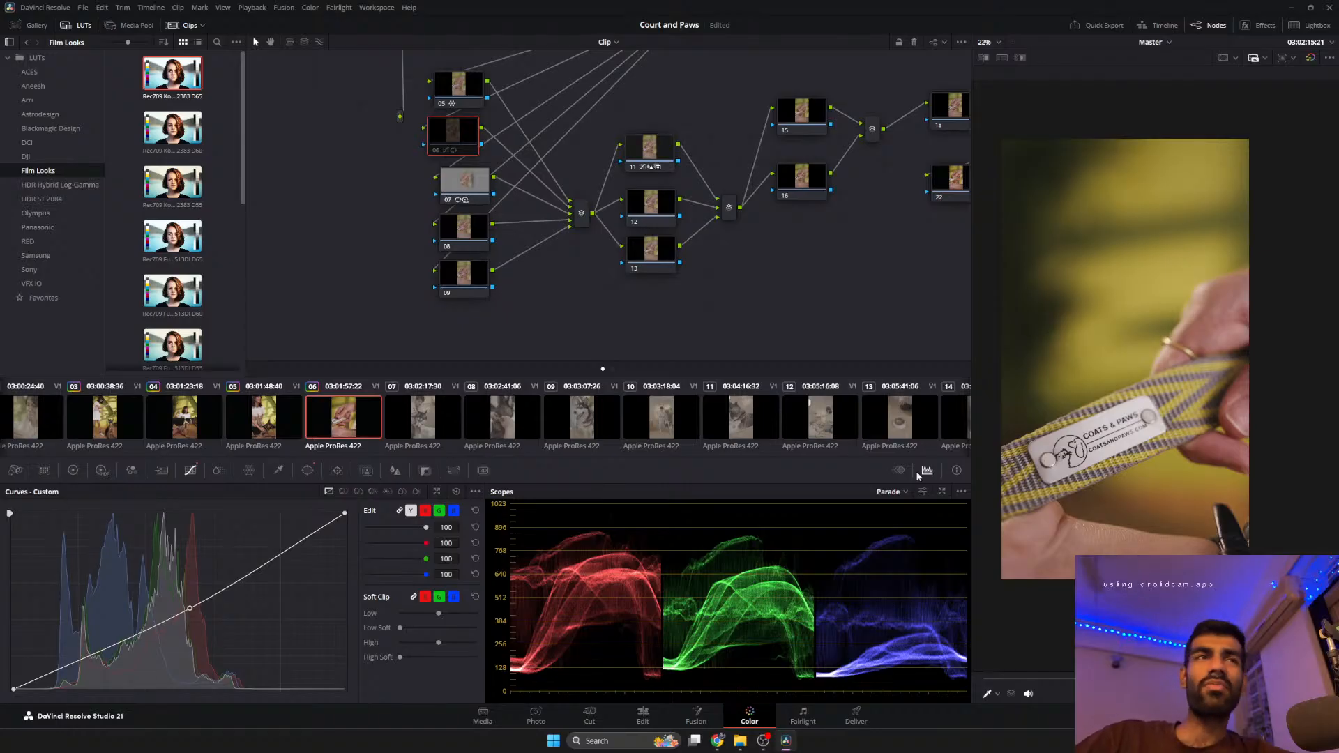
left_click(412, 419)
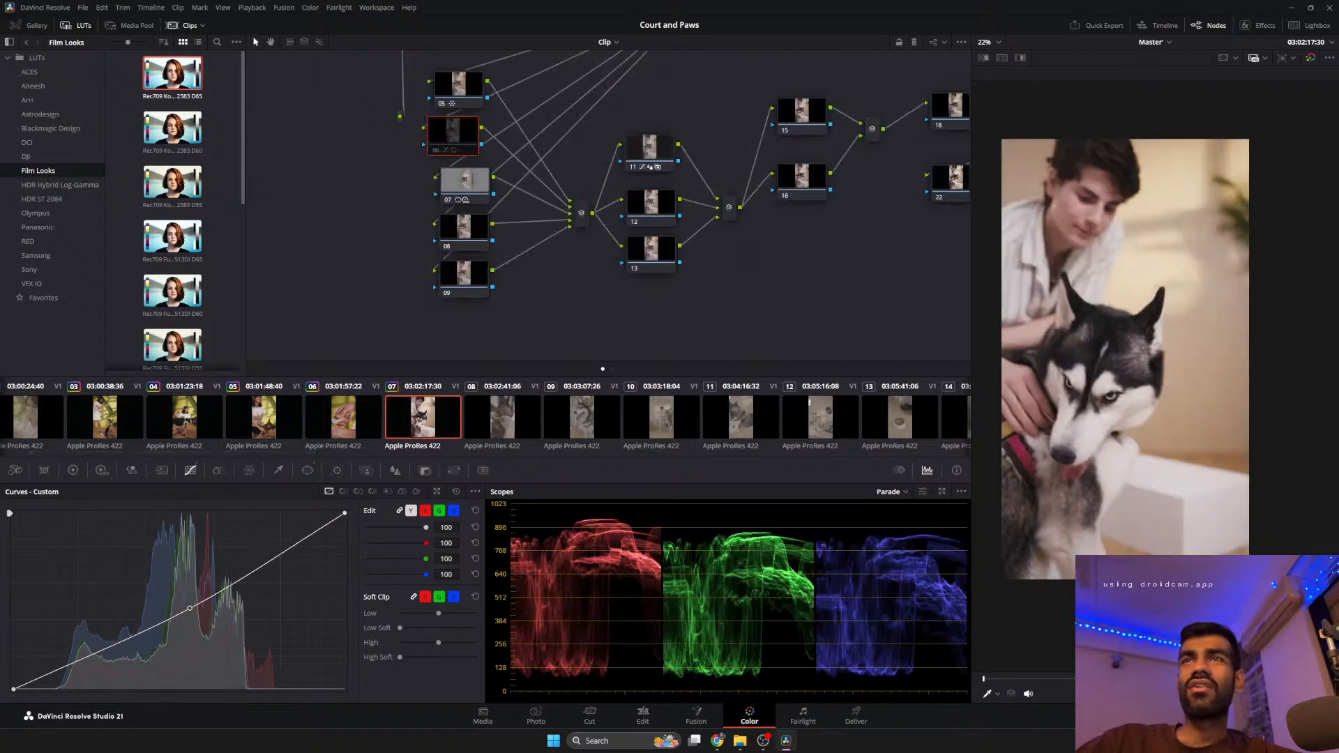
key("space")
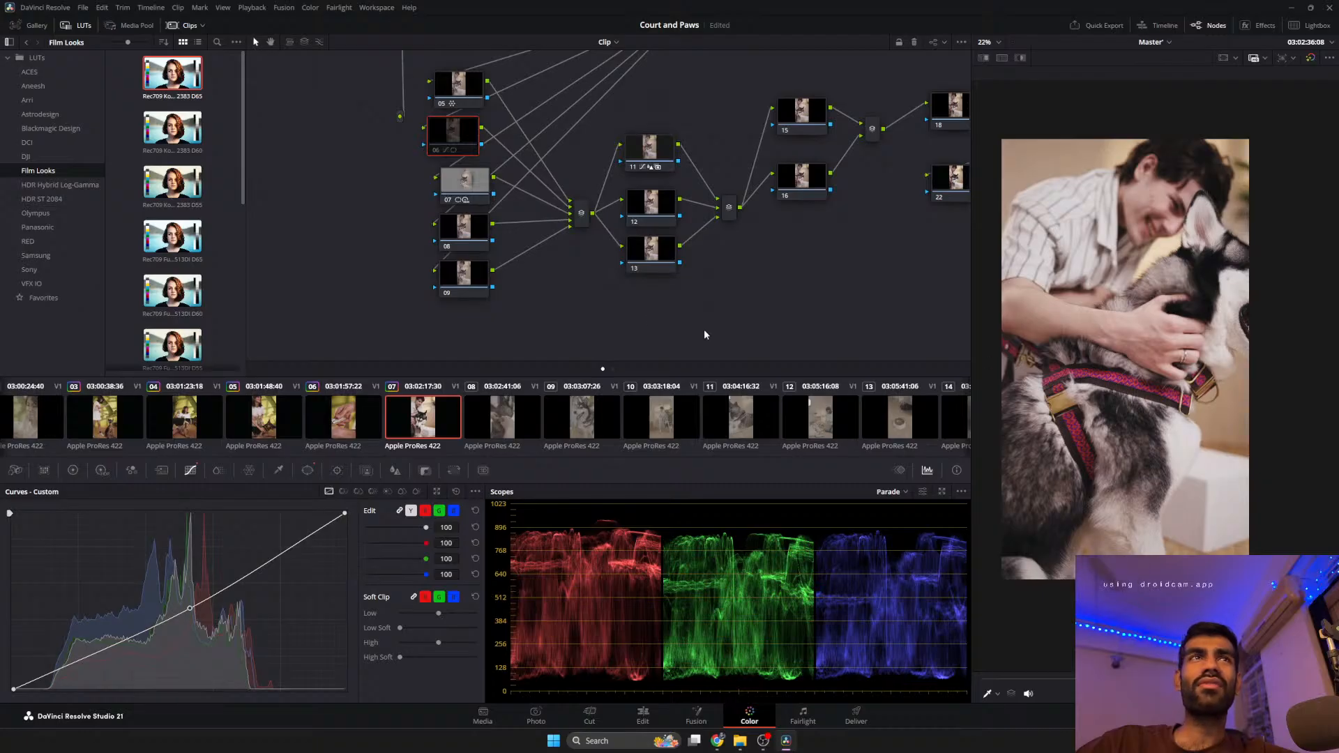
Shift the husky harness's orange and purple tones toward magenta with Chroma Warp strokes on clip 07's node 05, undoing the last adjustment.
scroll(598, 283, "up", 2)
left_click(492, 146)
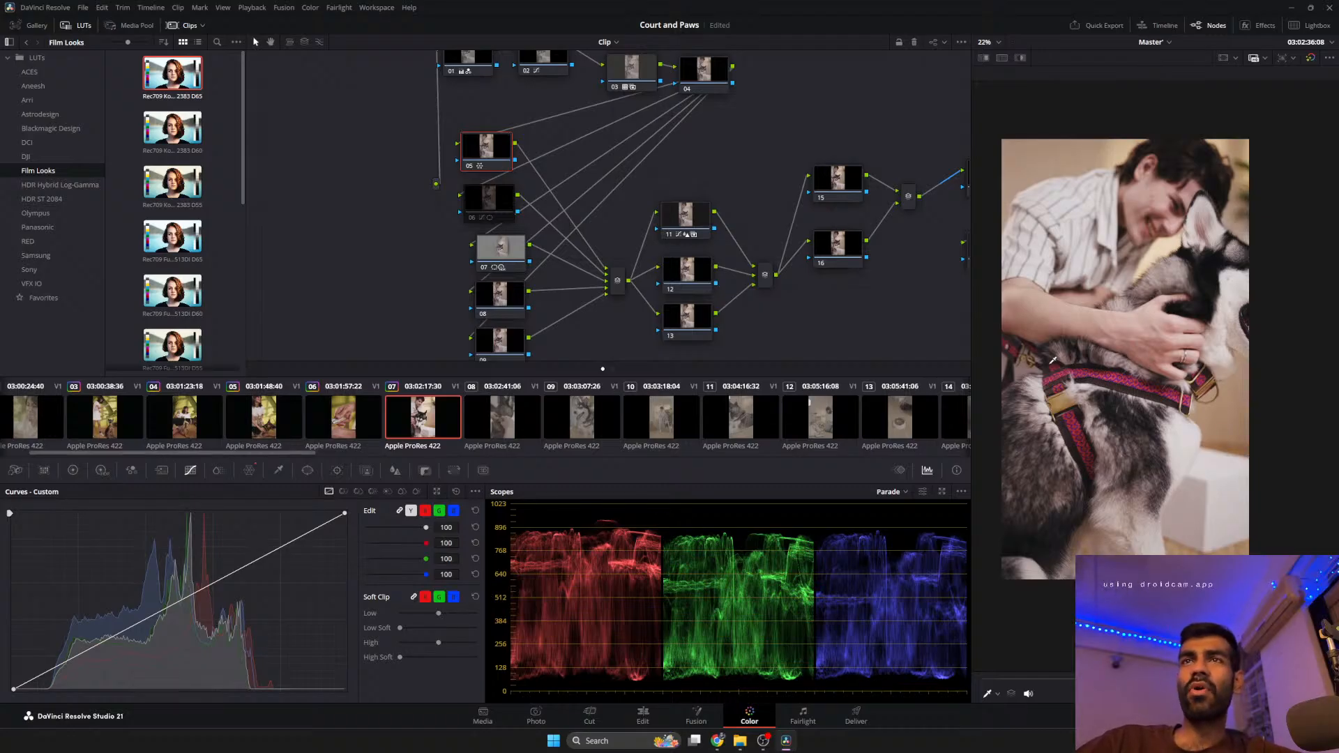
left_click(249, 470)
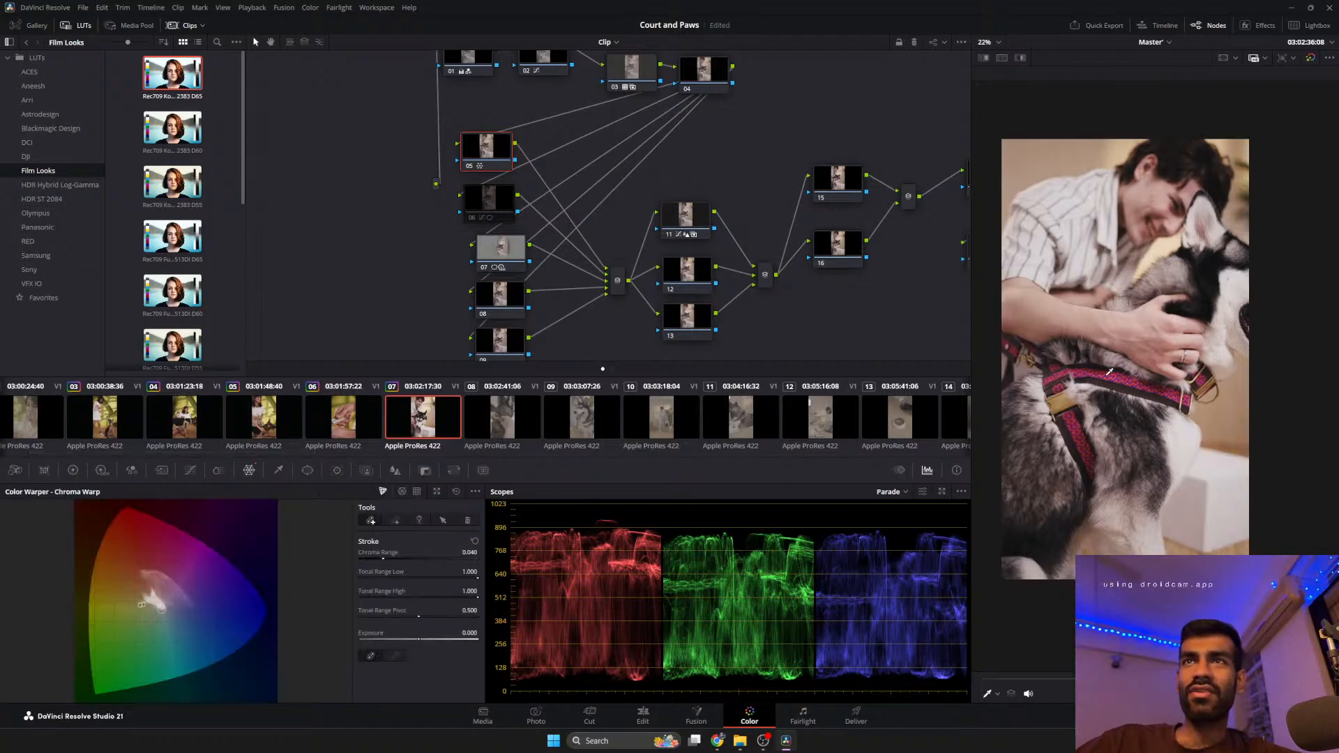
scroll(1112, 369, "up", 10)
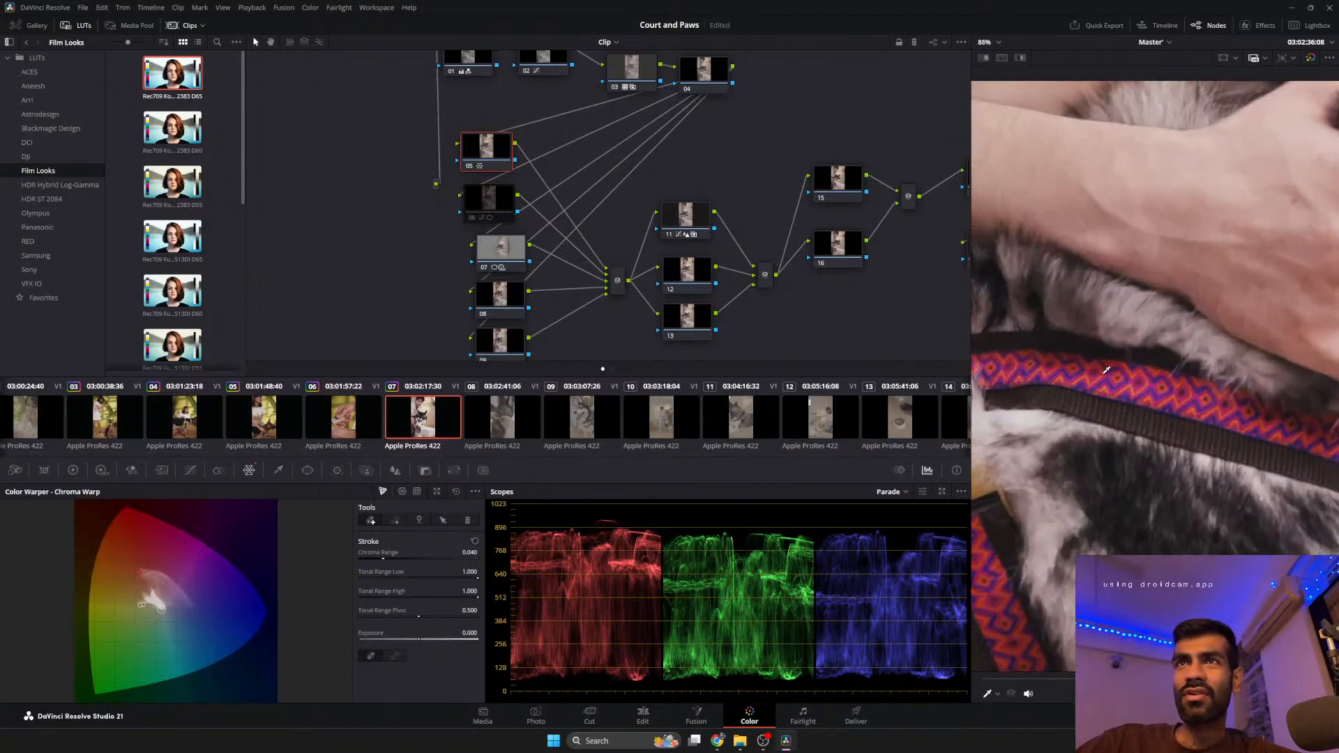
scroll(1109, 372, "up", 3)
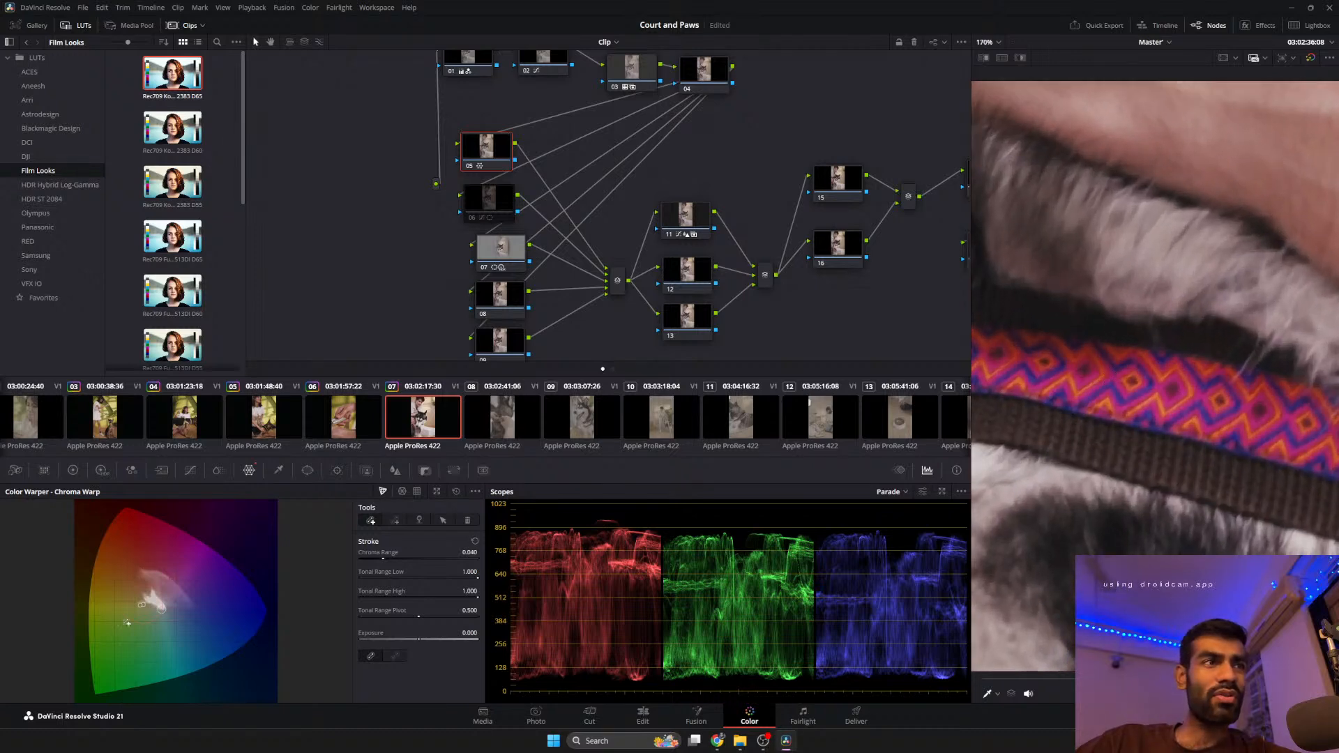
left_click_drag(156, 573, 157, 568)
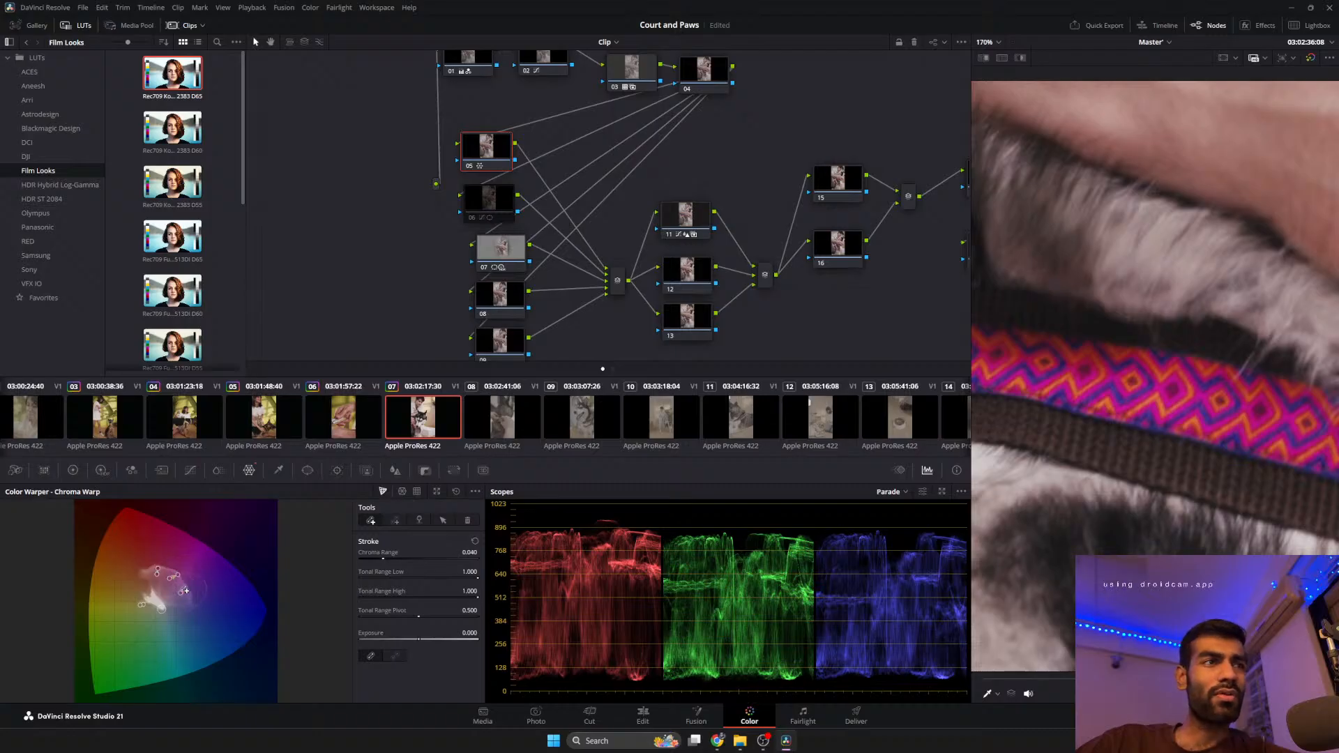
scroll(1246, 516, "down", 10)
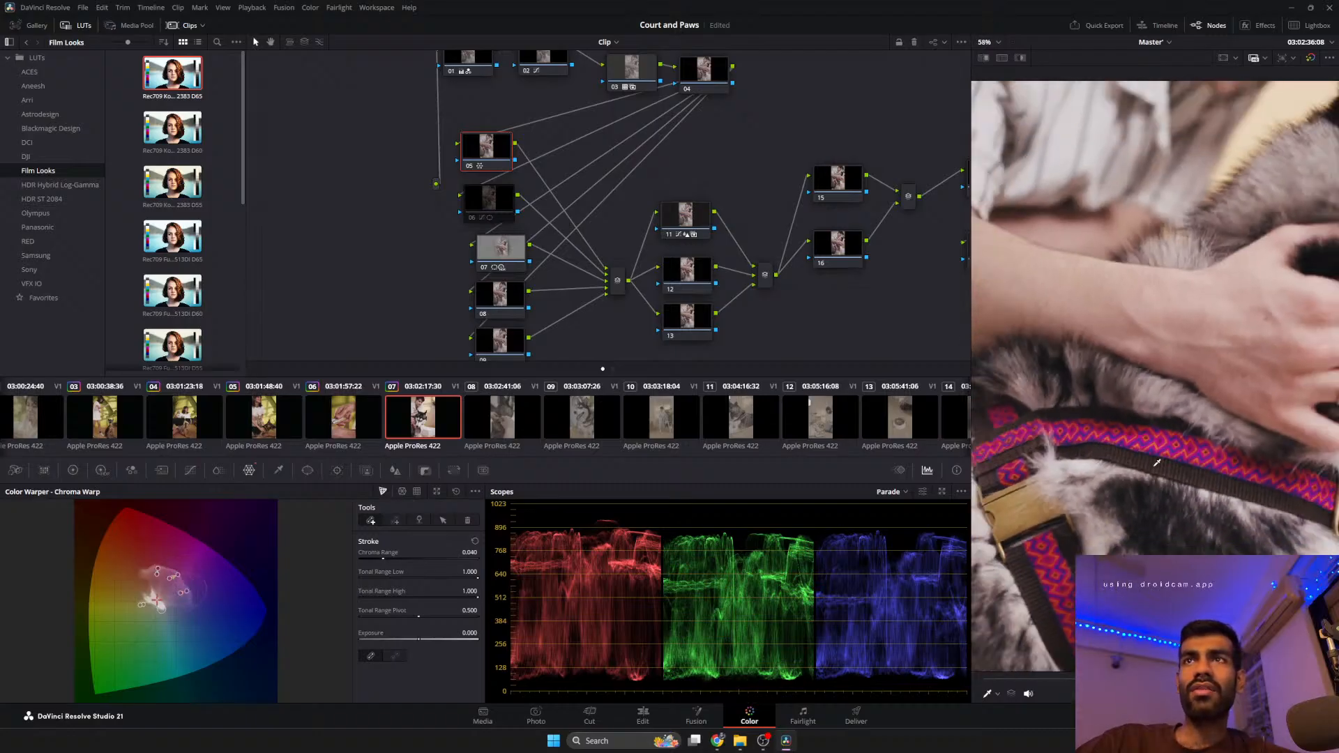
scroll(1157, 462, "up", 2)
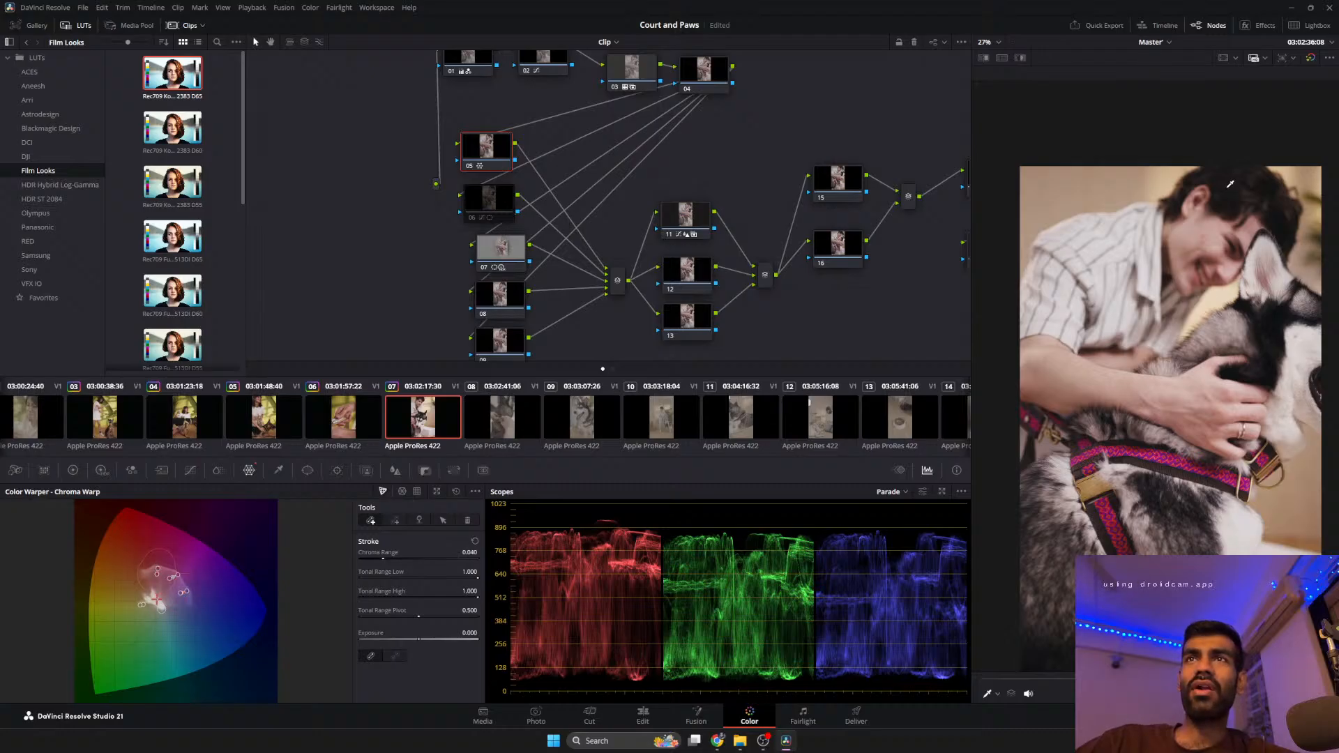
key("ctrl+z")
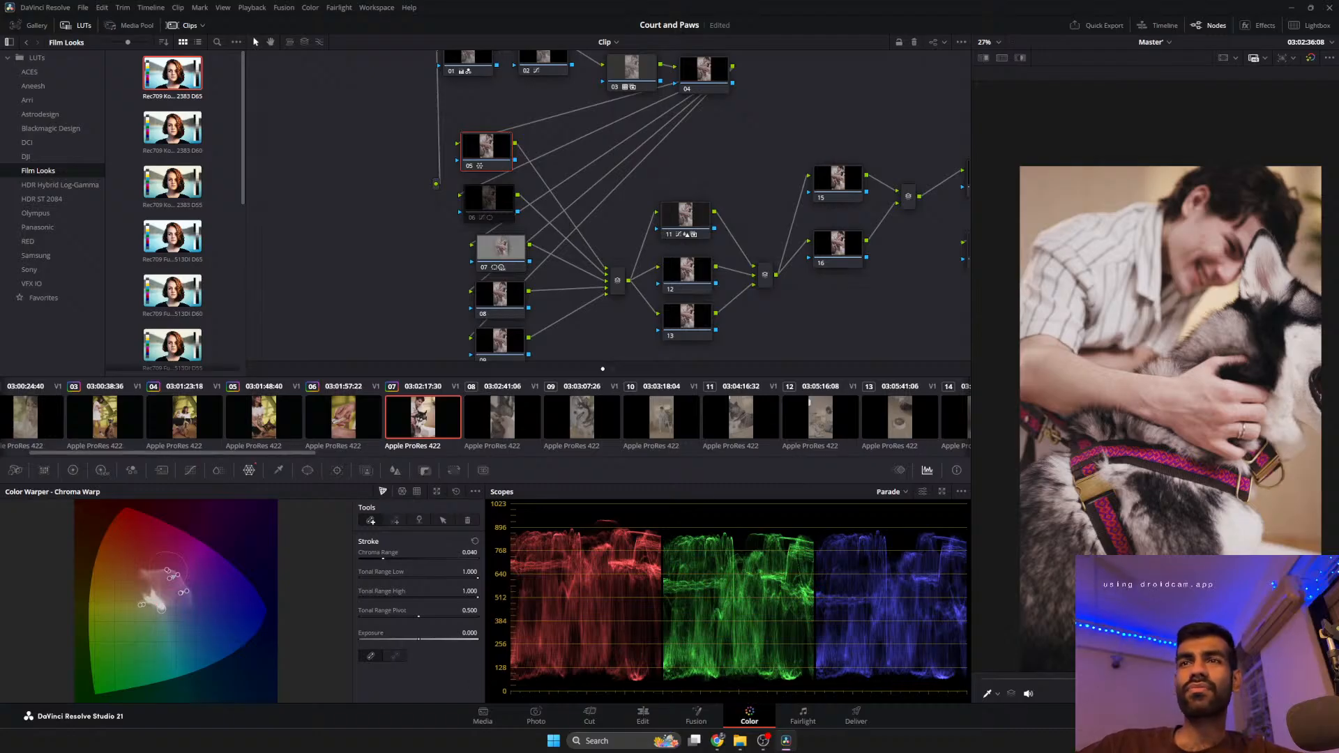
Check an early frame of clip 07 while toggling node 05's harness colour correction and inspecting node 06.
left_click_drag(1020, 679, 990, 678)
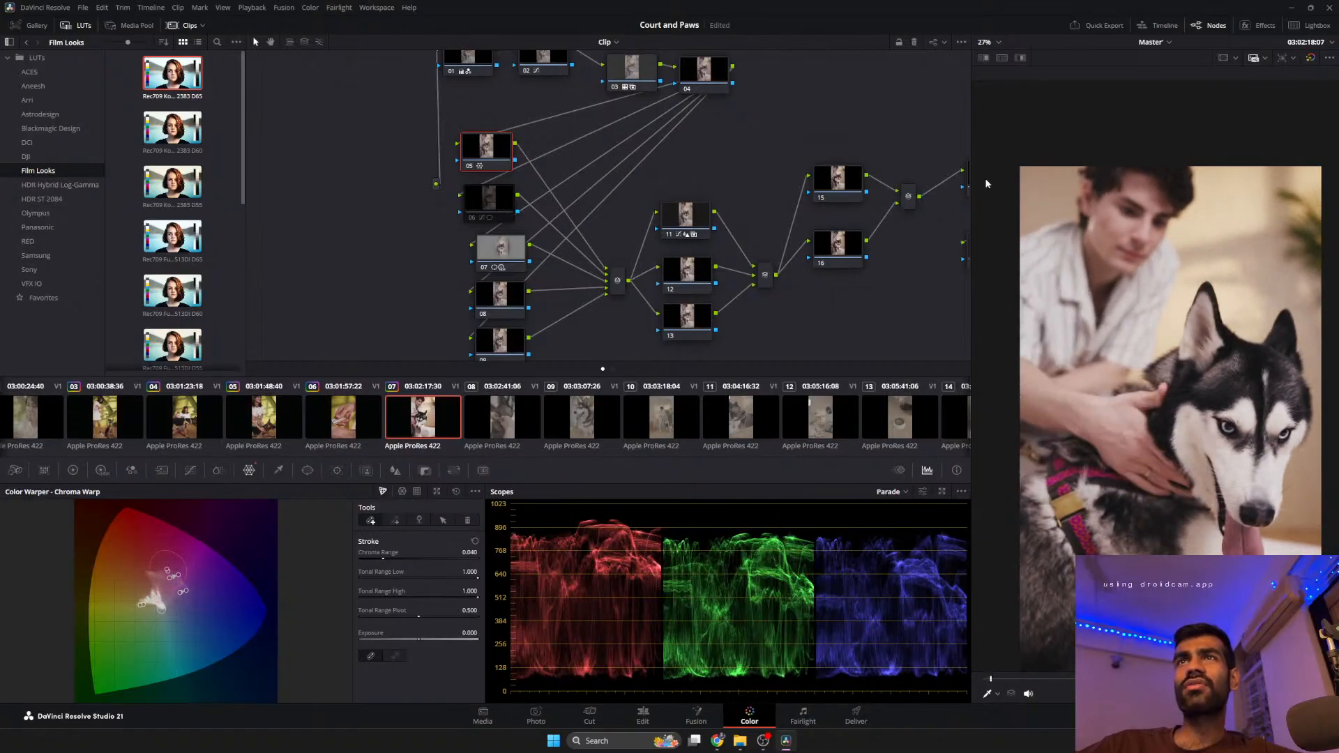
left_click_drag(768, 131, 807, 197)
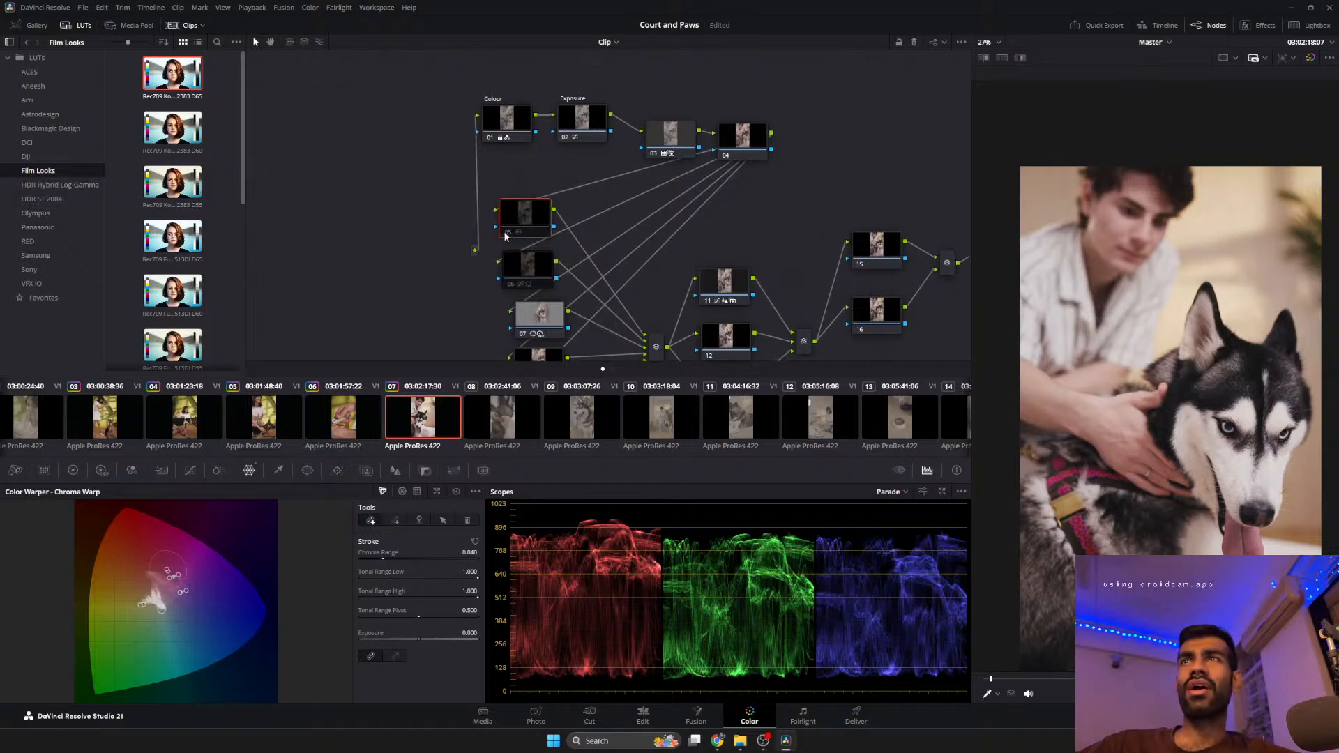
left_click(516, 265)
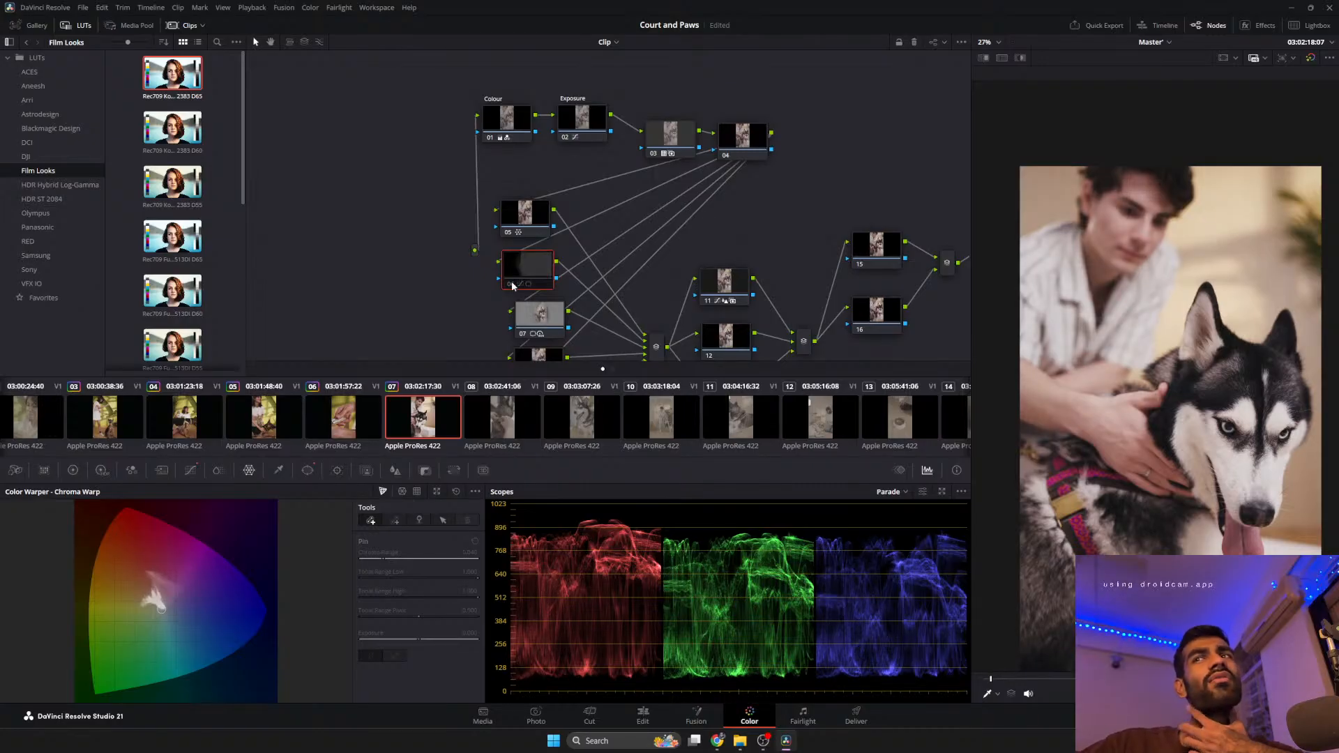
Try a strong warm look on clip 07's node 18 with Gain 1.09, 1.16, 1.10, 0.88 and Lift -0.04, -0.07, -0.03, -0.06.
left_click_drag(795, 238, 440, 159)
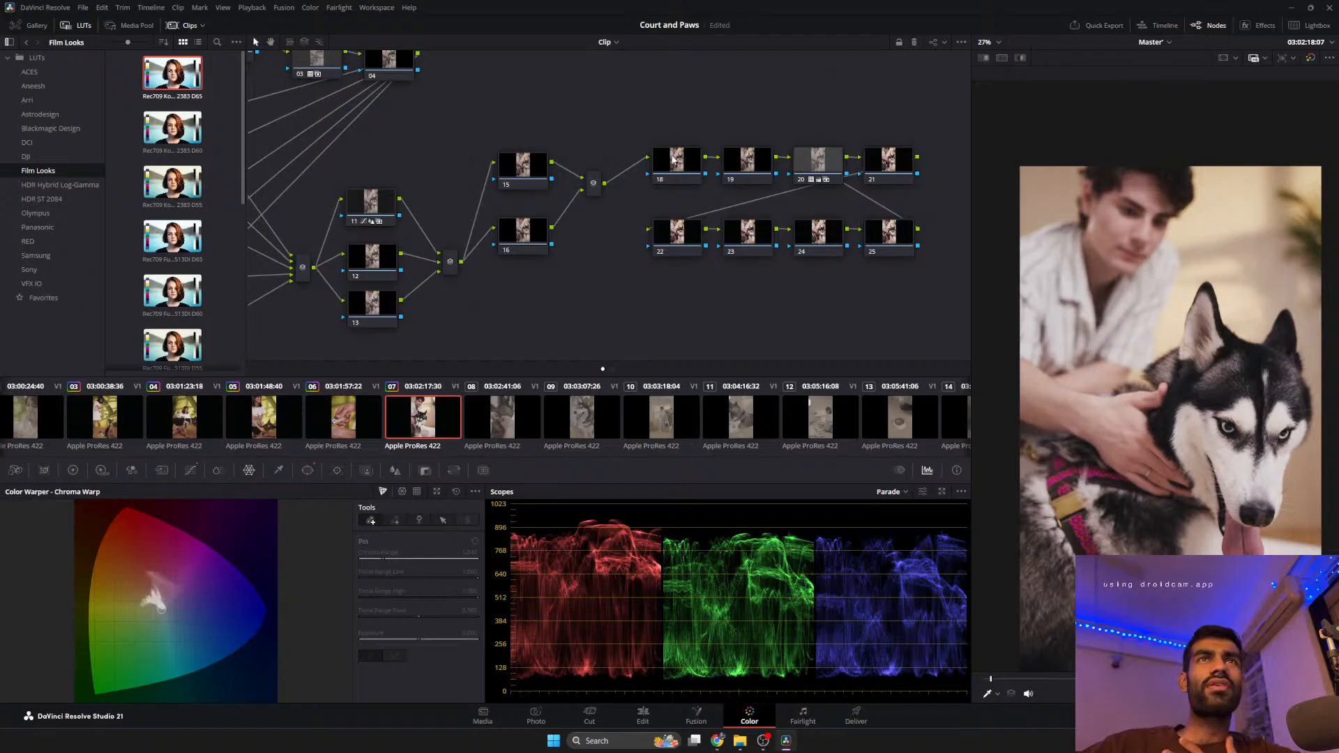
left_click_drag(673, 161, 661, 154)
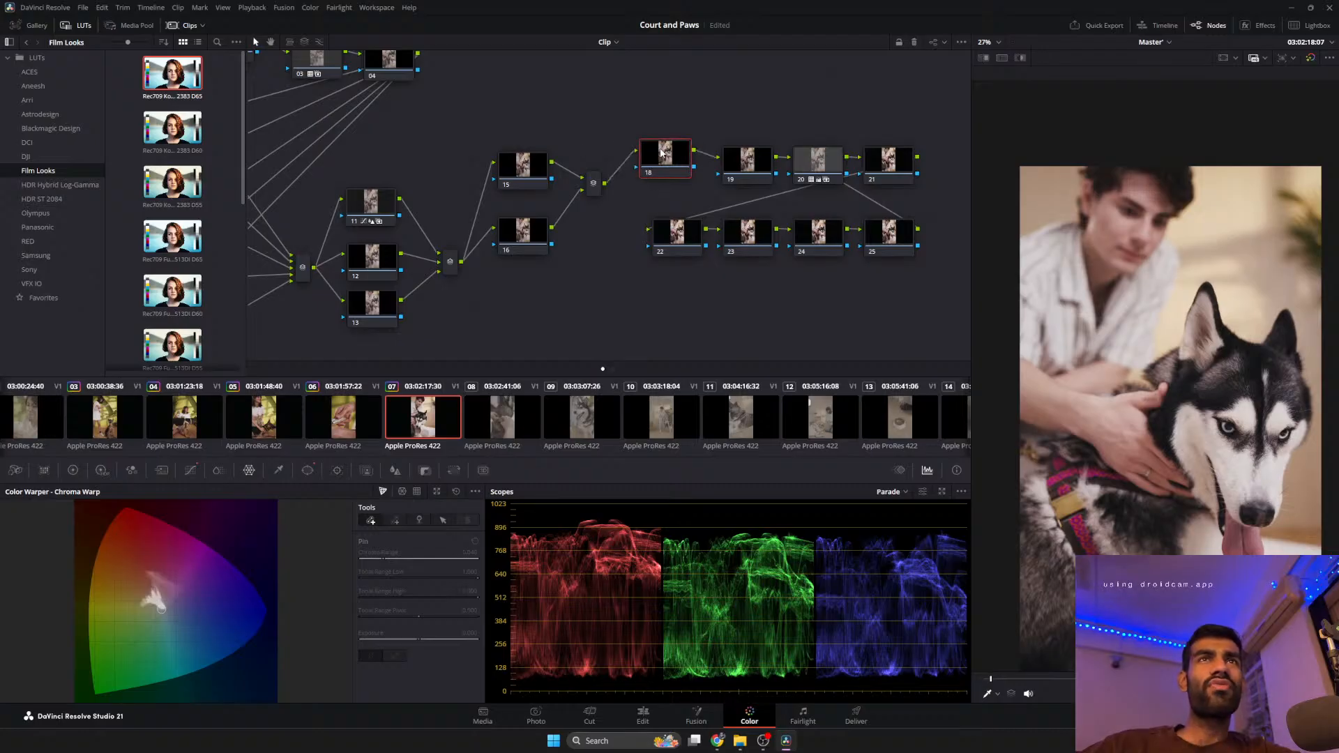
left_click(73, 471)
left_click_drag(299, 600, 297, 599)
left_click_drag(67, 591, 68, 591)
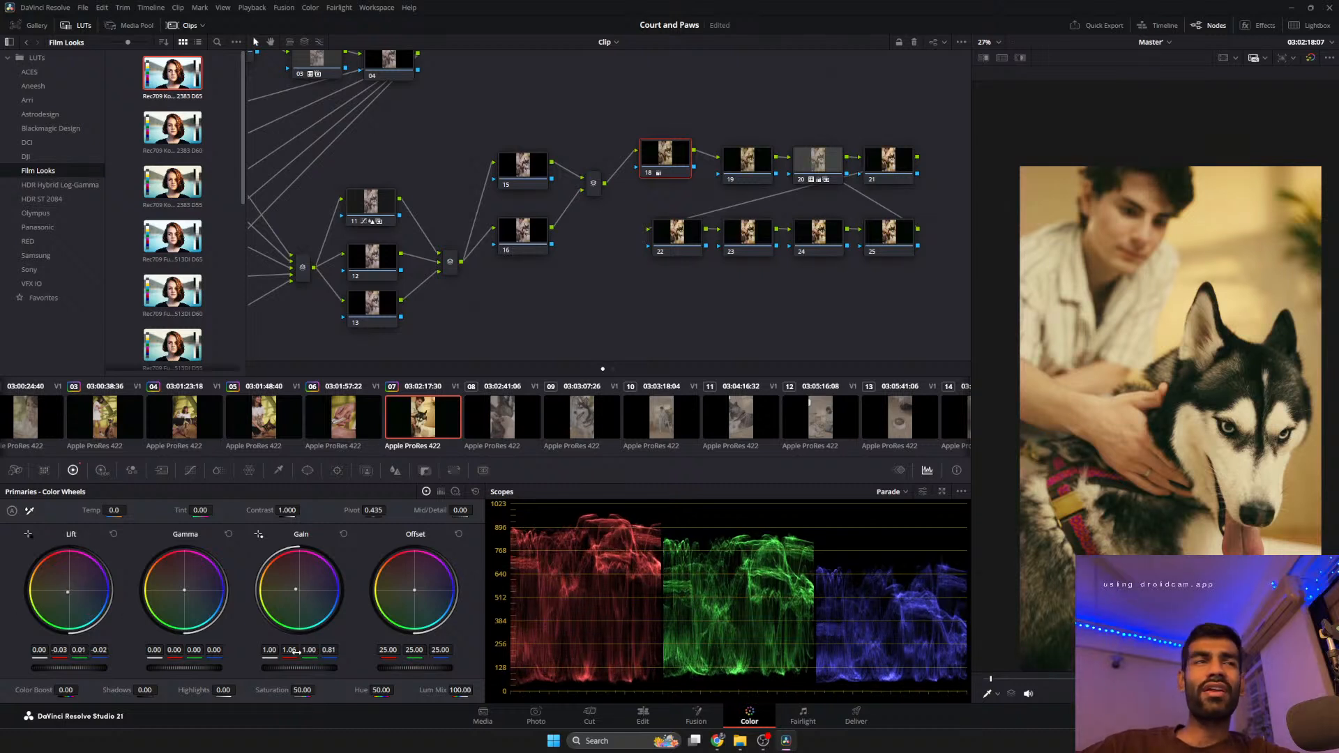
scroll(295, 669, "up", 5)
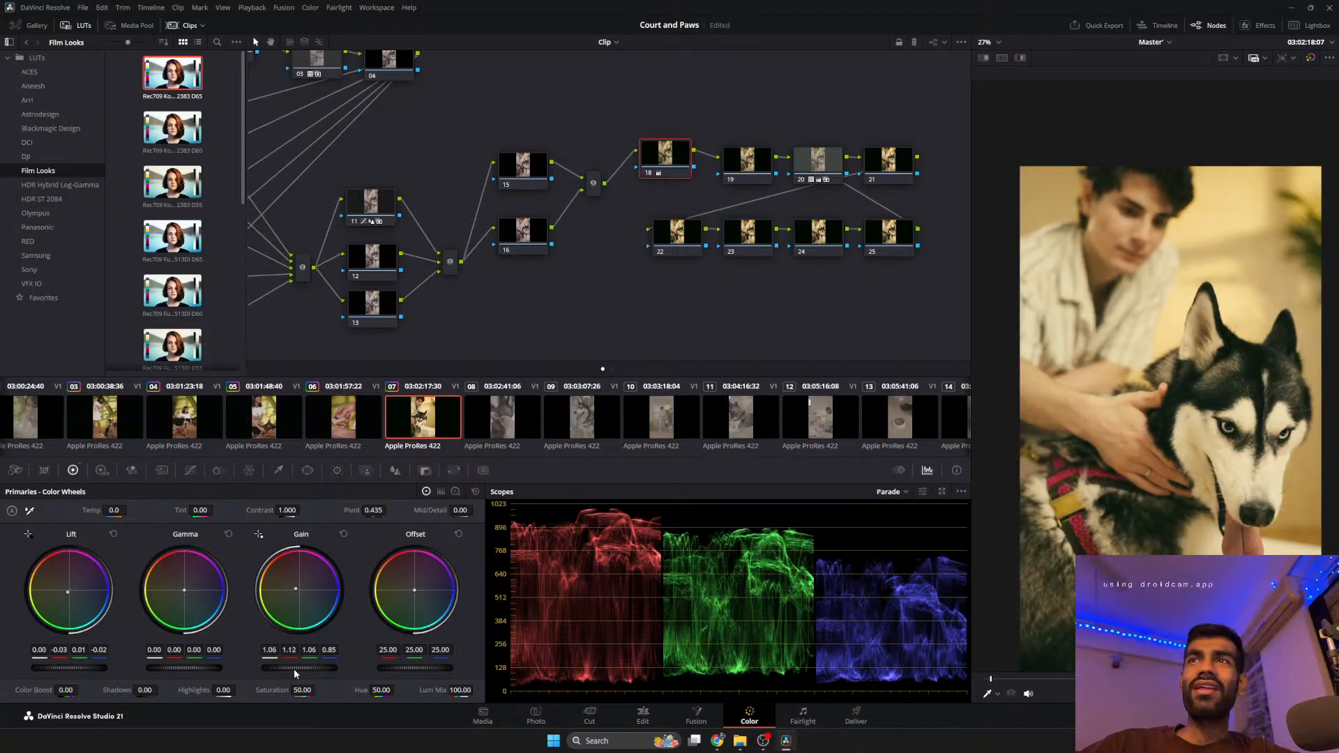
scroll(49, 667, "down", 3)
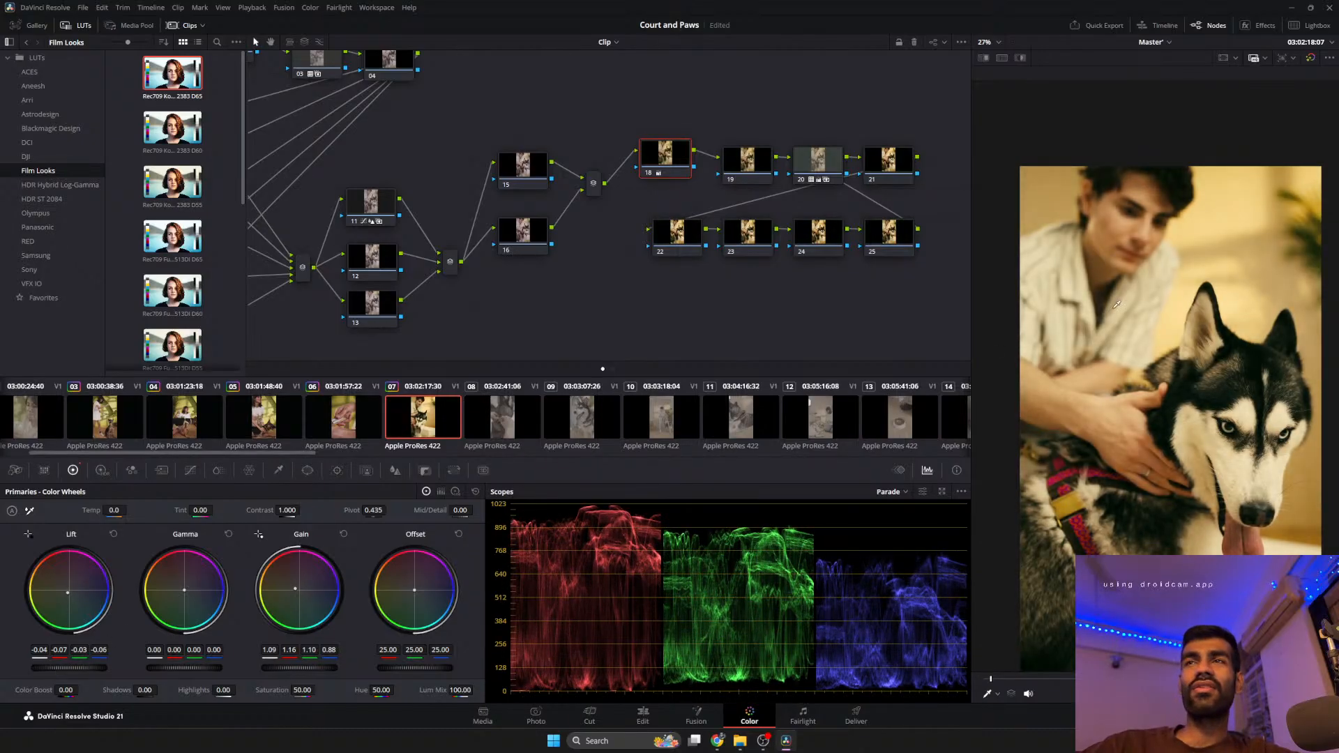
mouse_move(1088, 678)
left_mouse_down()
mouse_move(1329, 678)
mouse_move(1084, 679)
left_mouse_up()
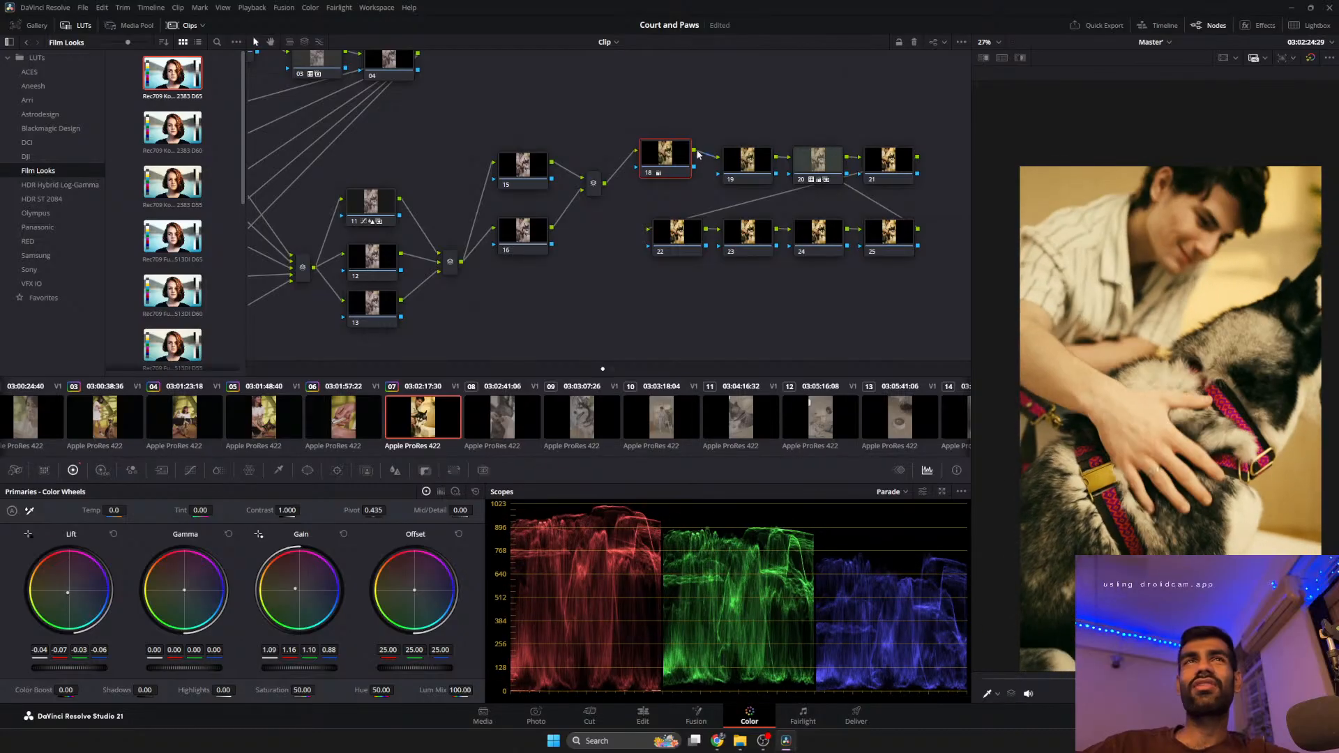
Reset the grade on clip 07's node 18.
right_click(675, 164)
left_click(710, 172)
right_click(678, 166)
left_click(681, 169)
left_click_drag(678, 167, 681, 158)
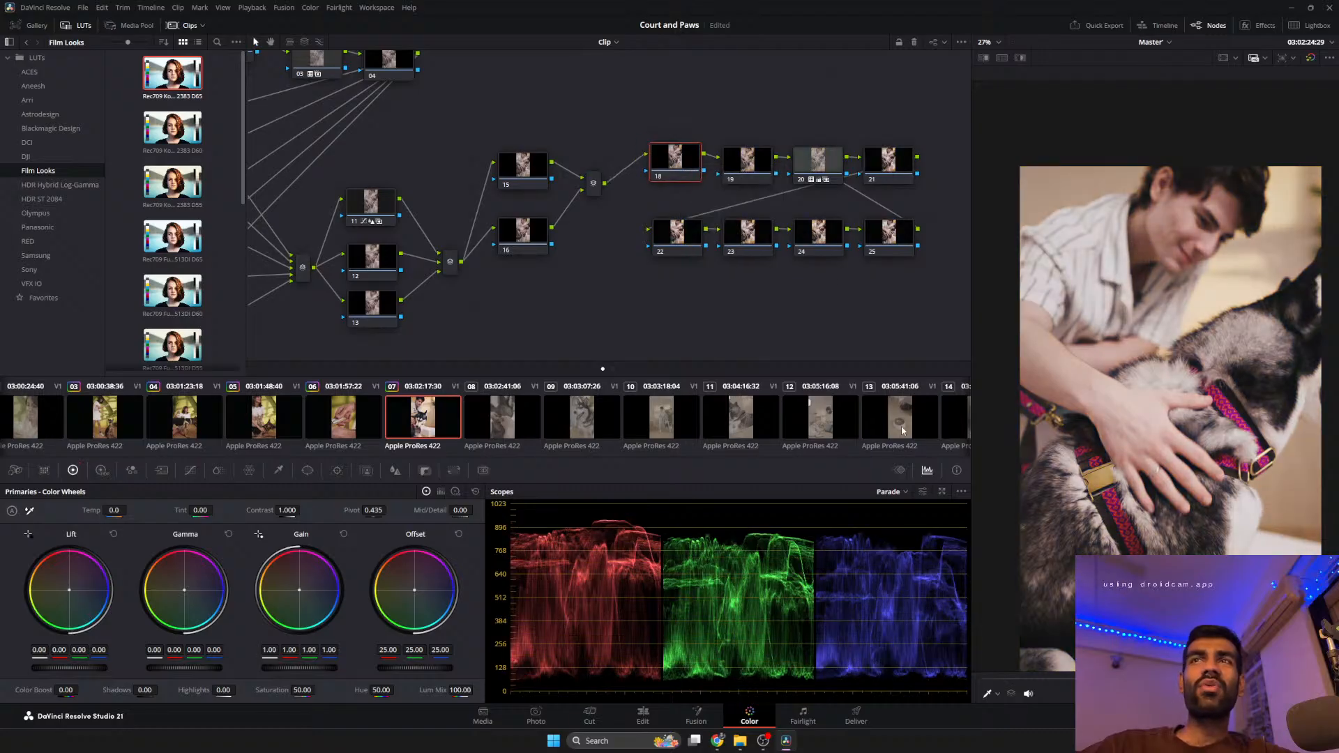
Warm node 18 subtly with Gain 1.00, 1.03, 1.00, 0.90, Lift -0.01, -0.02, -0.01, -0.02, and Gamma -0.01 on all channels.
left_click_drag(299, 590, 297, 590)
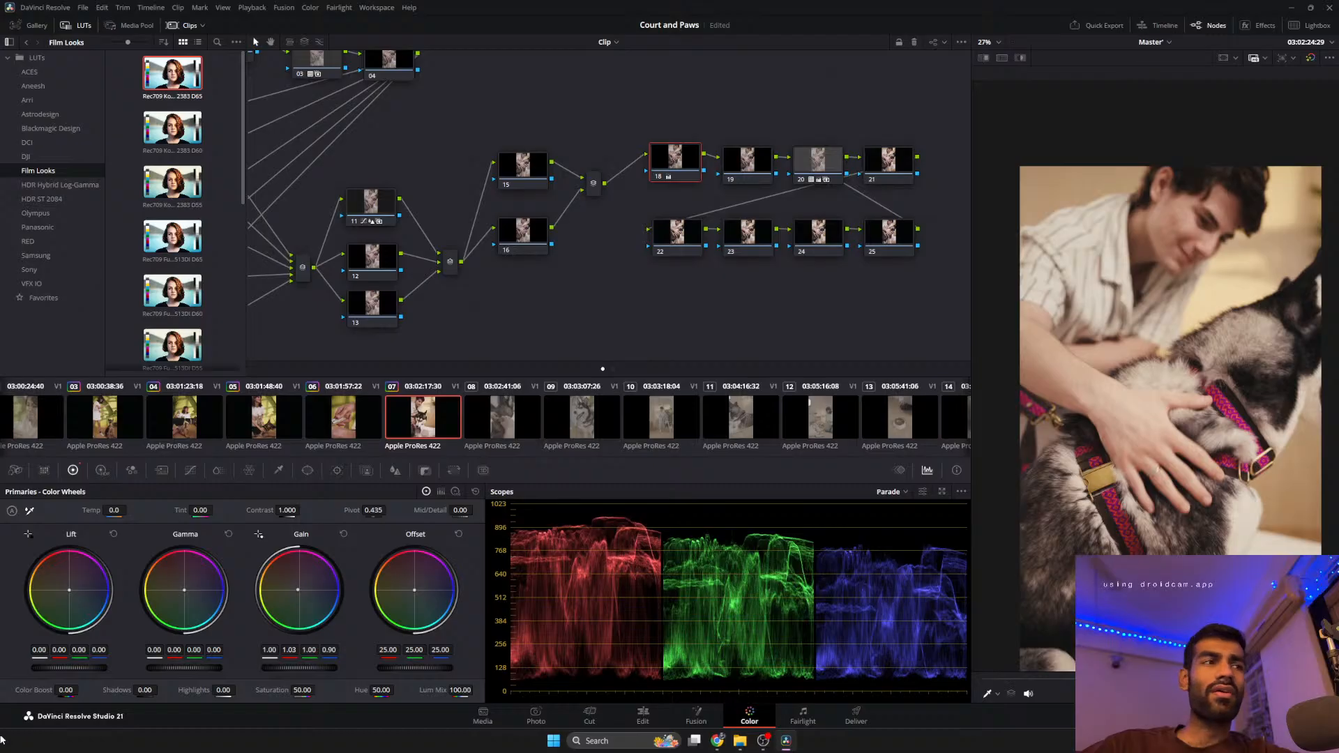
left_click_drag(69, 590, 69, 591)
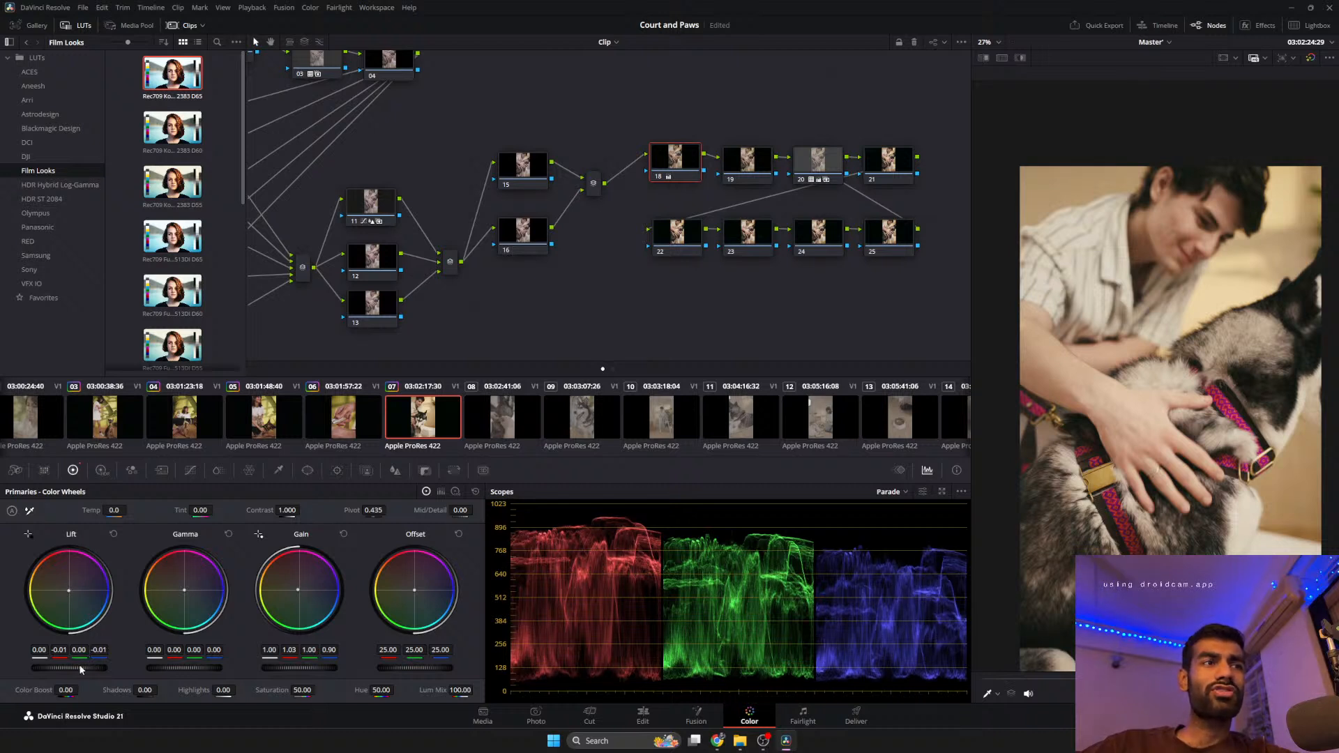
scroll(80, 670, "down", 1)
scroll(166, 672, "down", 1)
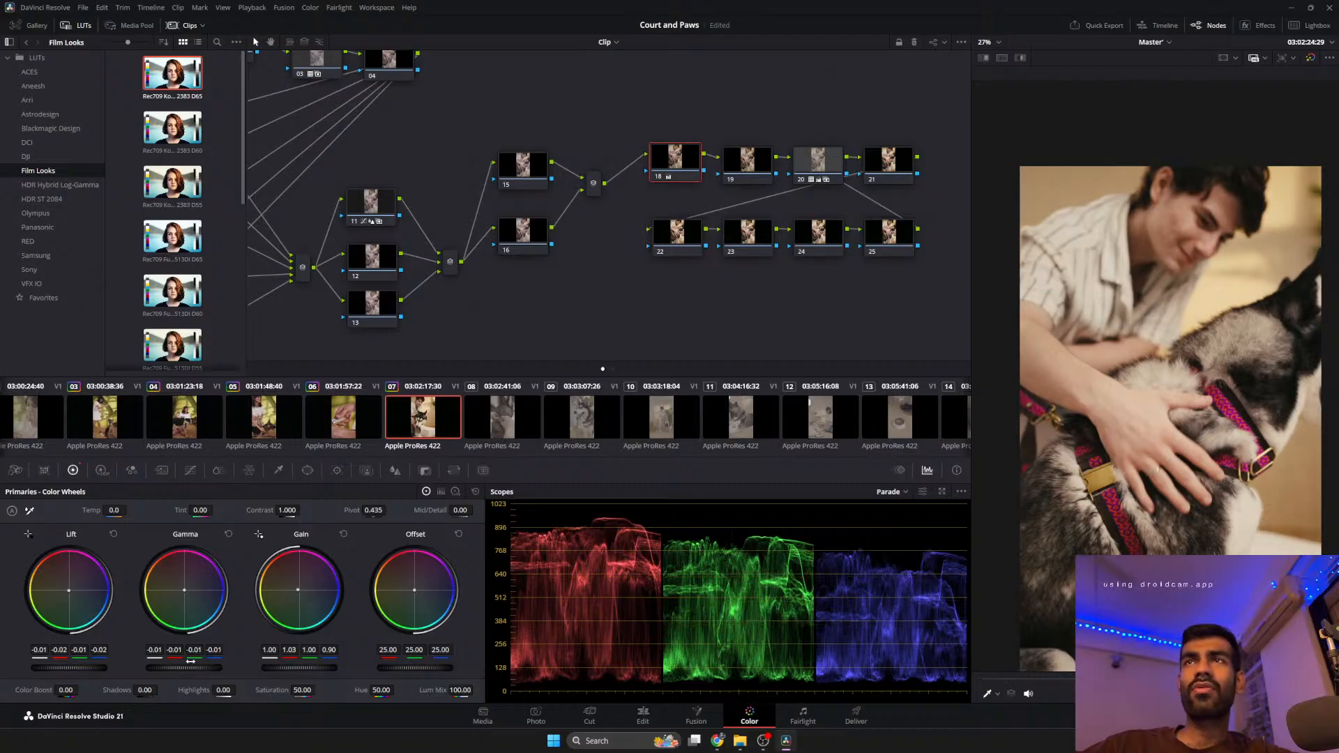
Play through clip 07 and compare the picture with node 18's warm tint on and off.
key("space")
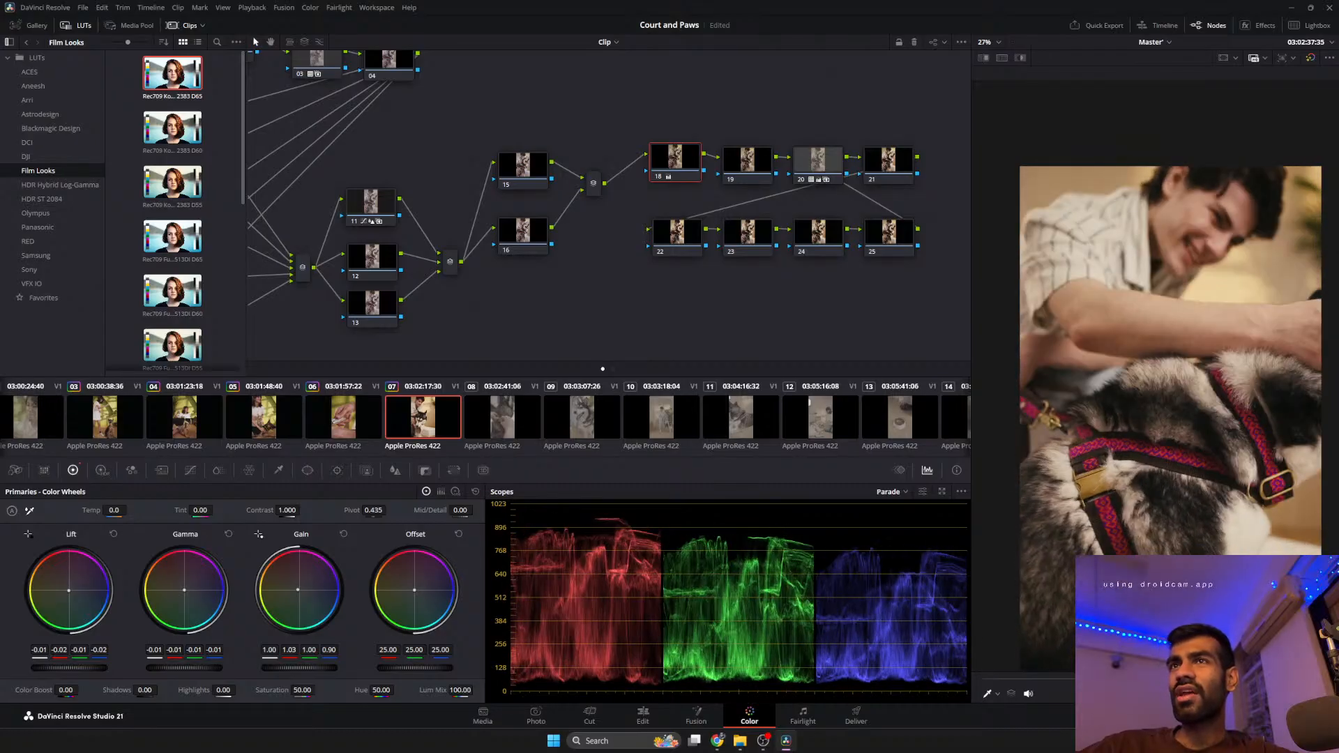
left_click_drag(1236, 676, 1186, 633)
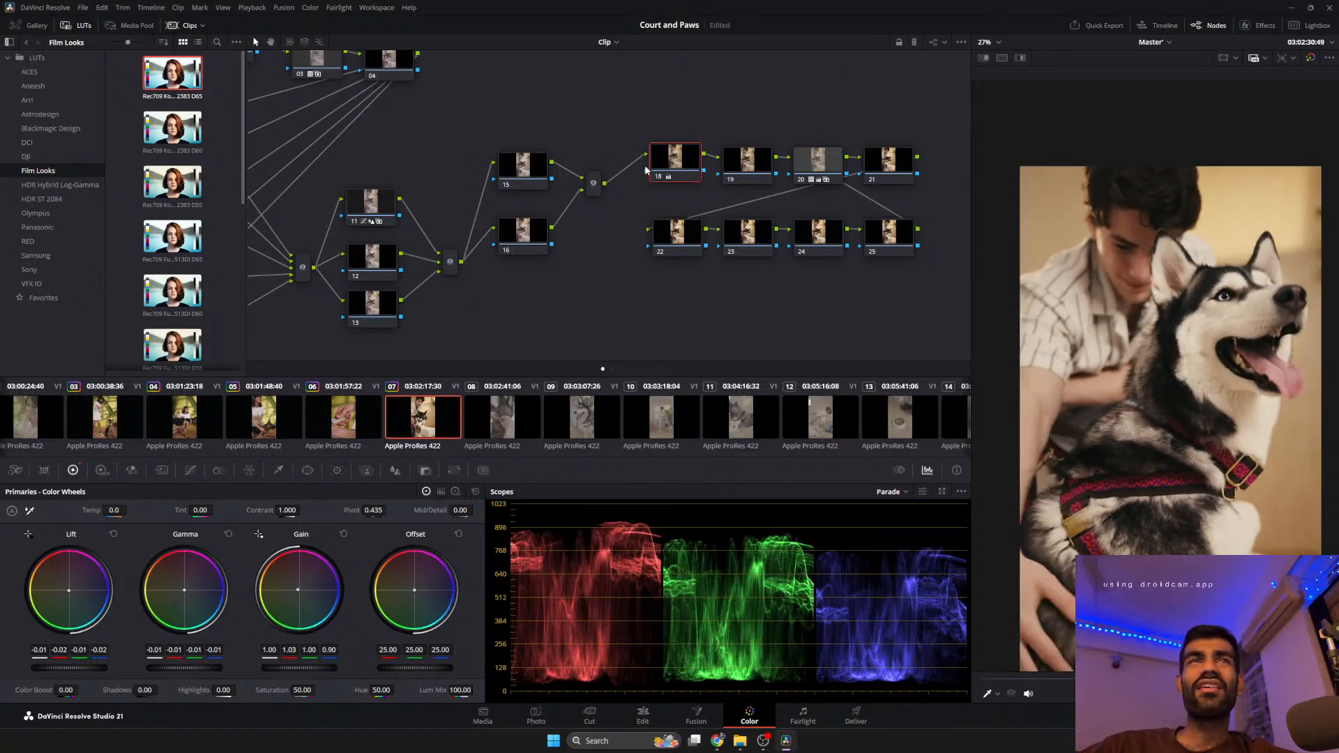
left_click(735, 176)
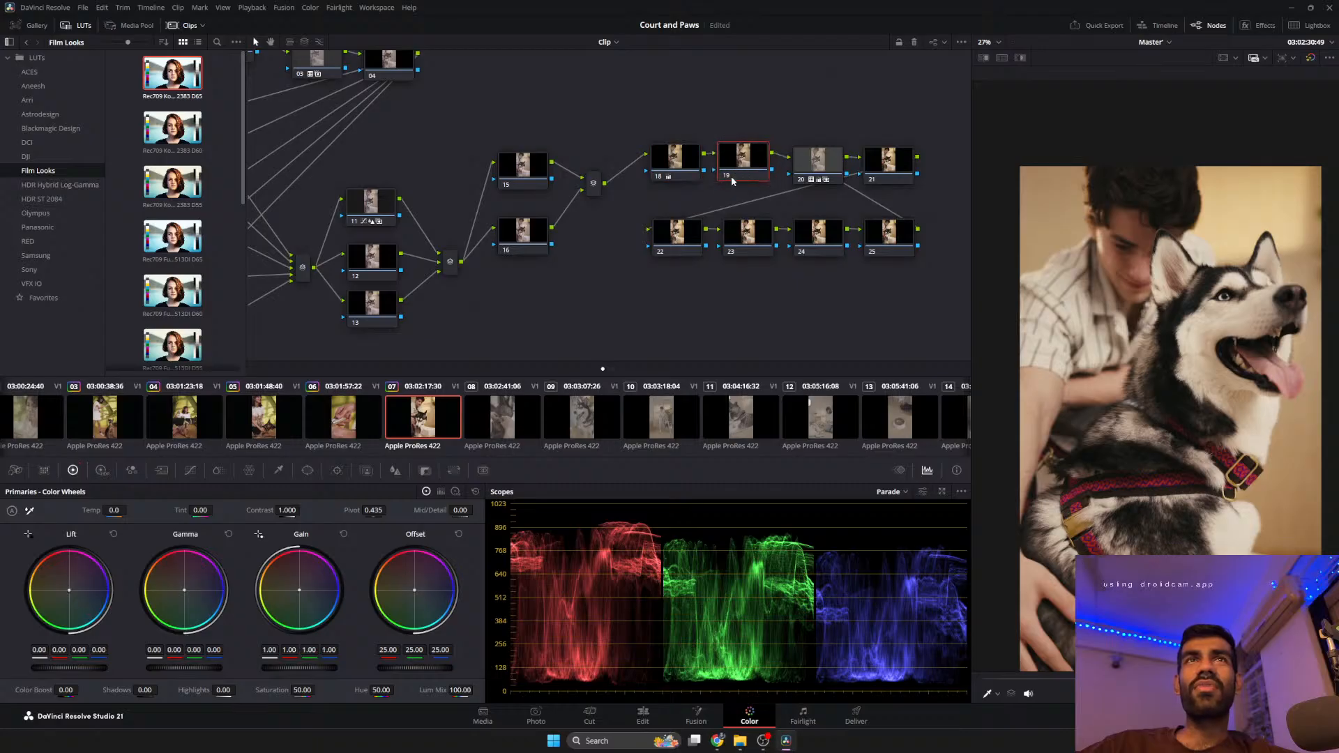
mouse_move(673, 165)
left_mouse_down()
mouse_move(732, 165)
mouse_move(656, 183)
left_mouse_up()
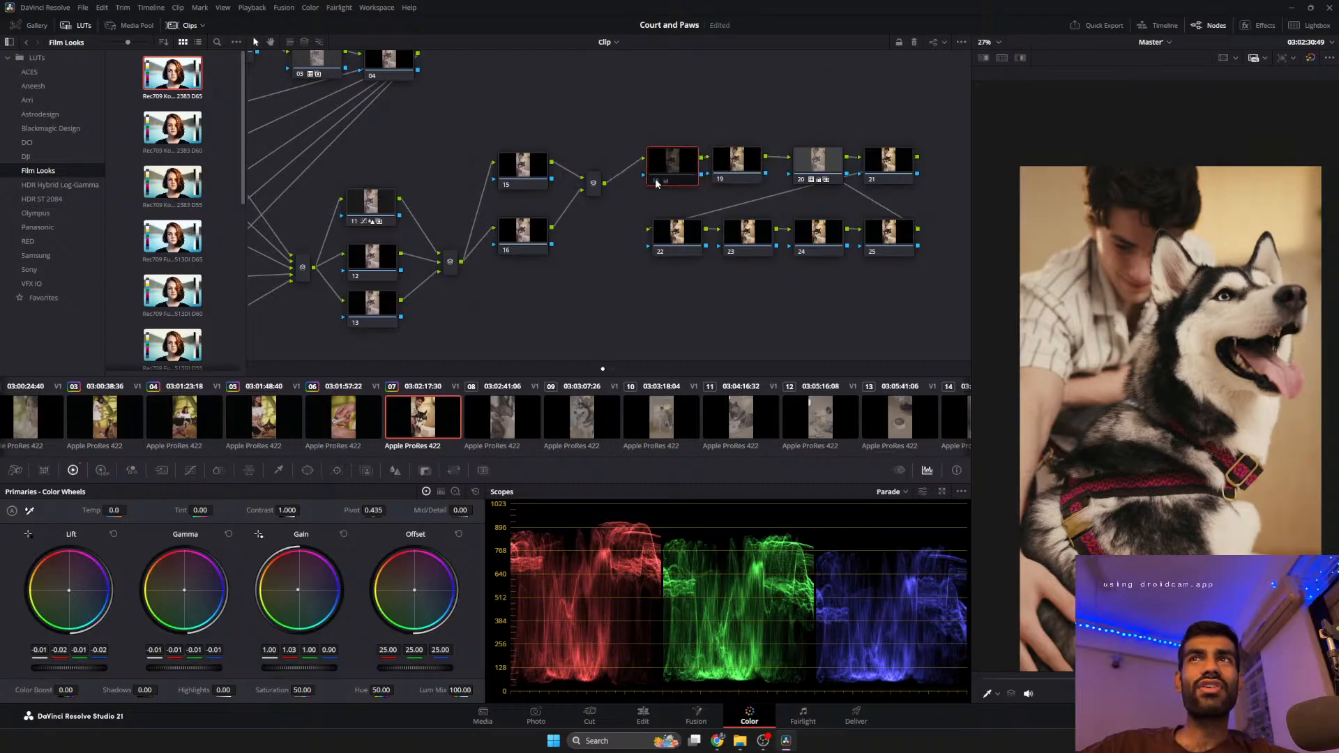
Apply clip 07's grade to clip 08, check a mid-clip frame of the collar and select node 15.
left_click(469, 430)
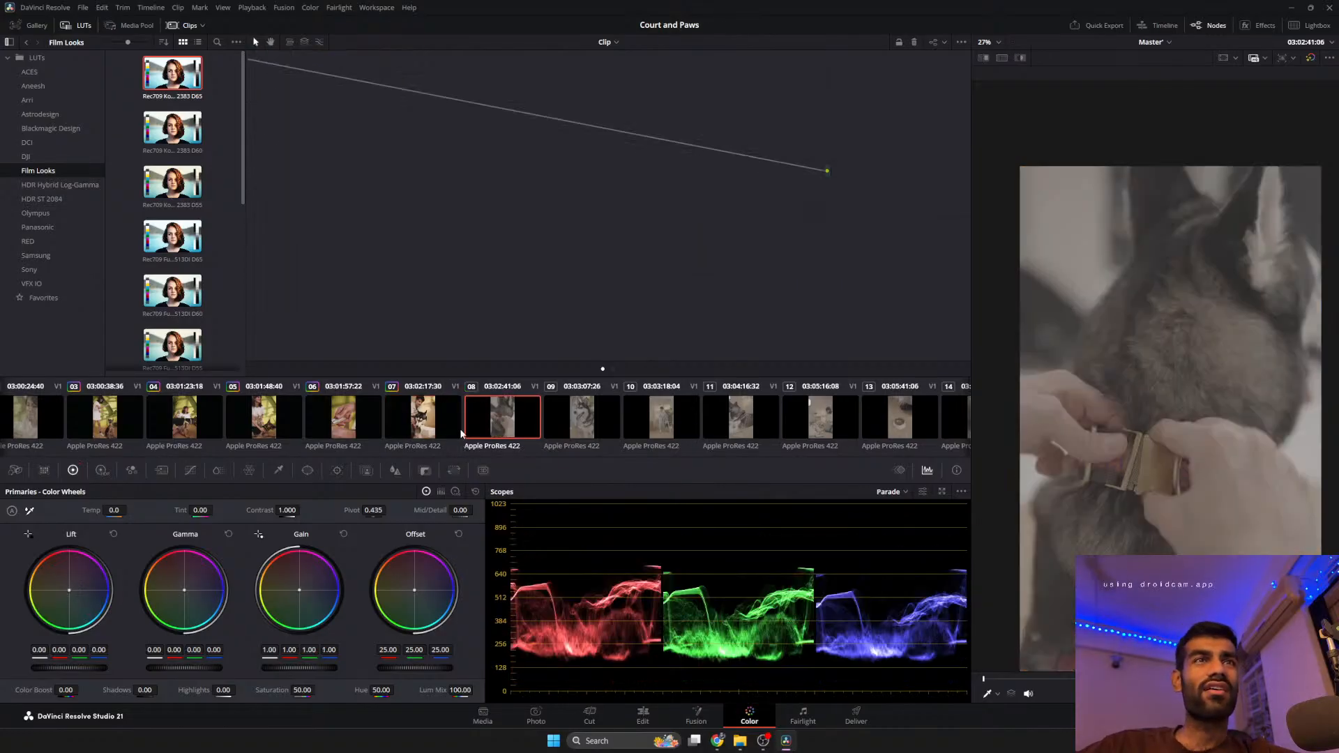
mouse_move(1044, 679)
left_mouse_down()
mouse_move(1287, 679)
mouse_move(1031, 655)
mouse_move(983, 681)
mouse_move(1043, 676)
left_mouse_up()
left_click_drag(503, 281, 571, 325)
left_click(801, 170)
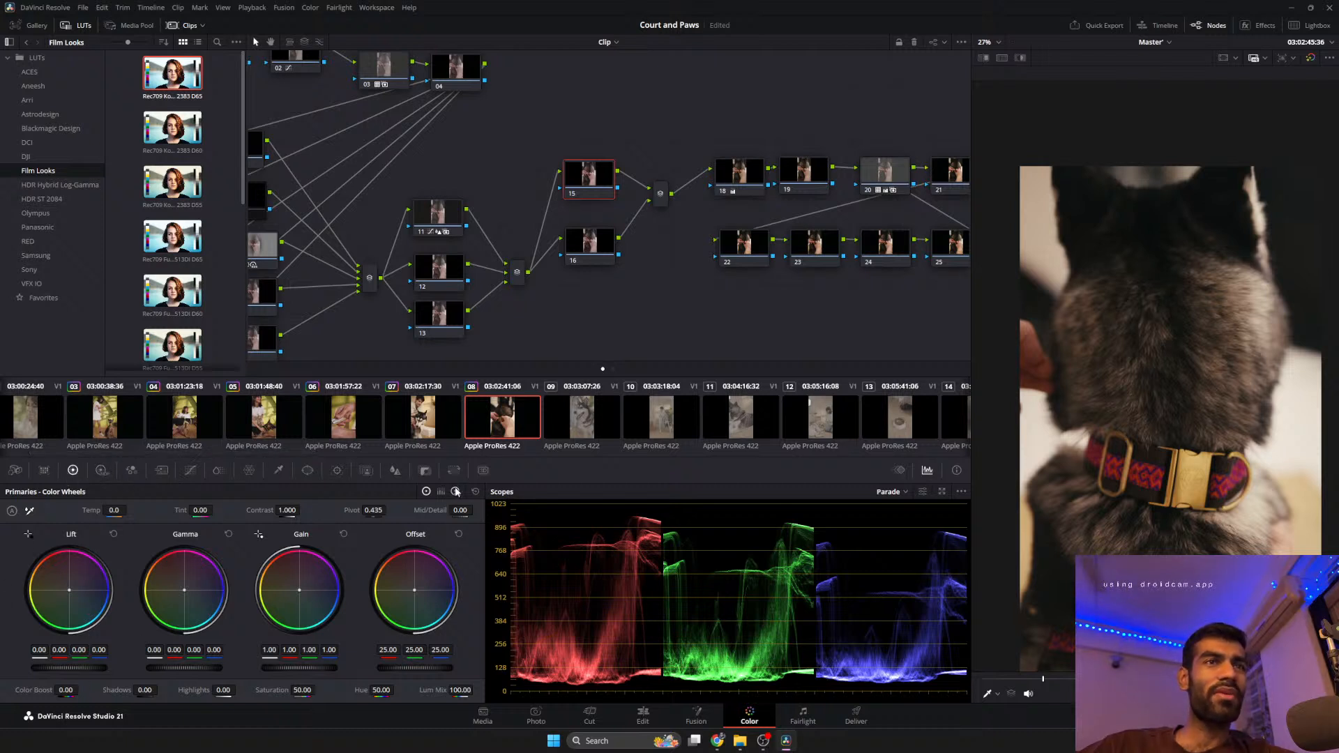
Lift node 15's brighter tones with HDR wheels, setting Light exposure to 0.15 and Highlight exposure to 0.20.
left_click(455, 492)
left_click(102, 470)
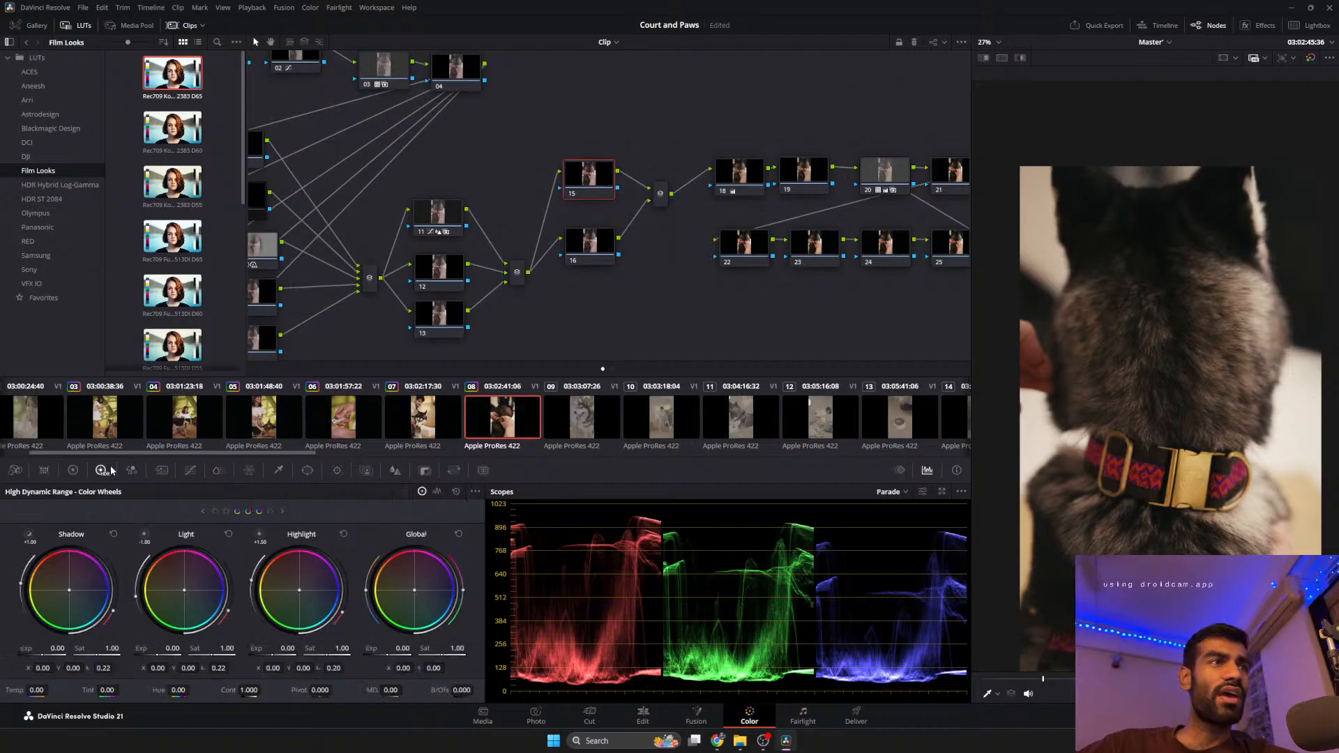
left_click_drag(586, 196, 580, 211)
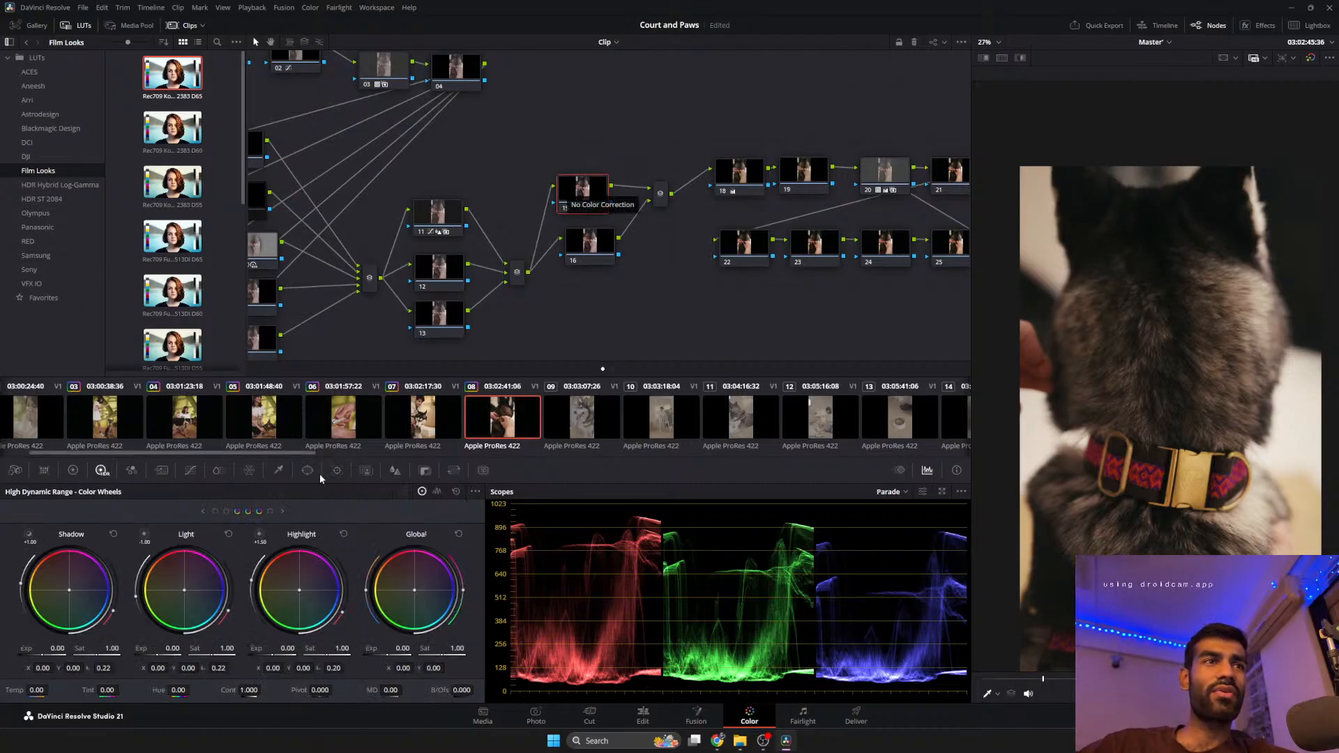
left_click(268, 511)
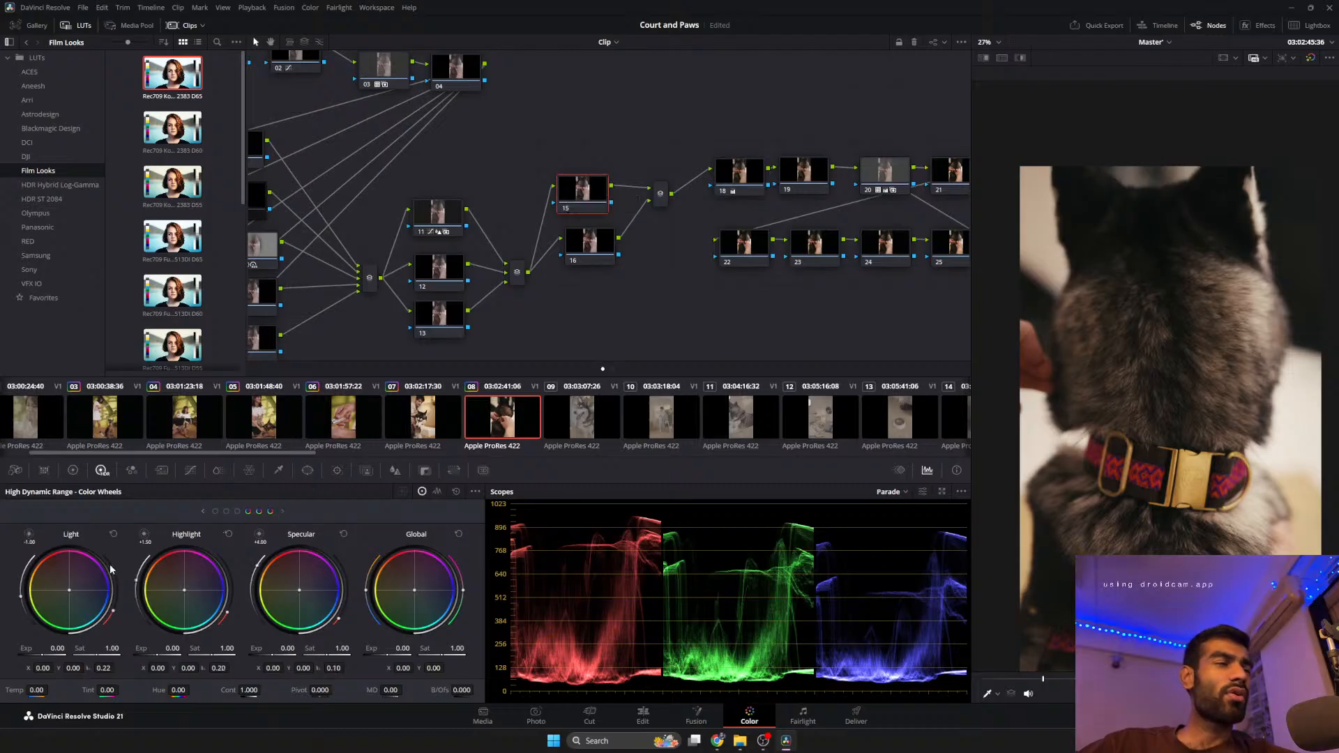
left_click(32, 537)
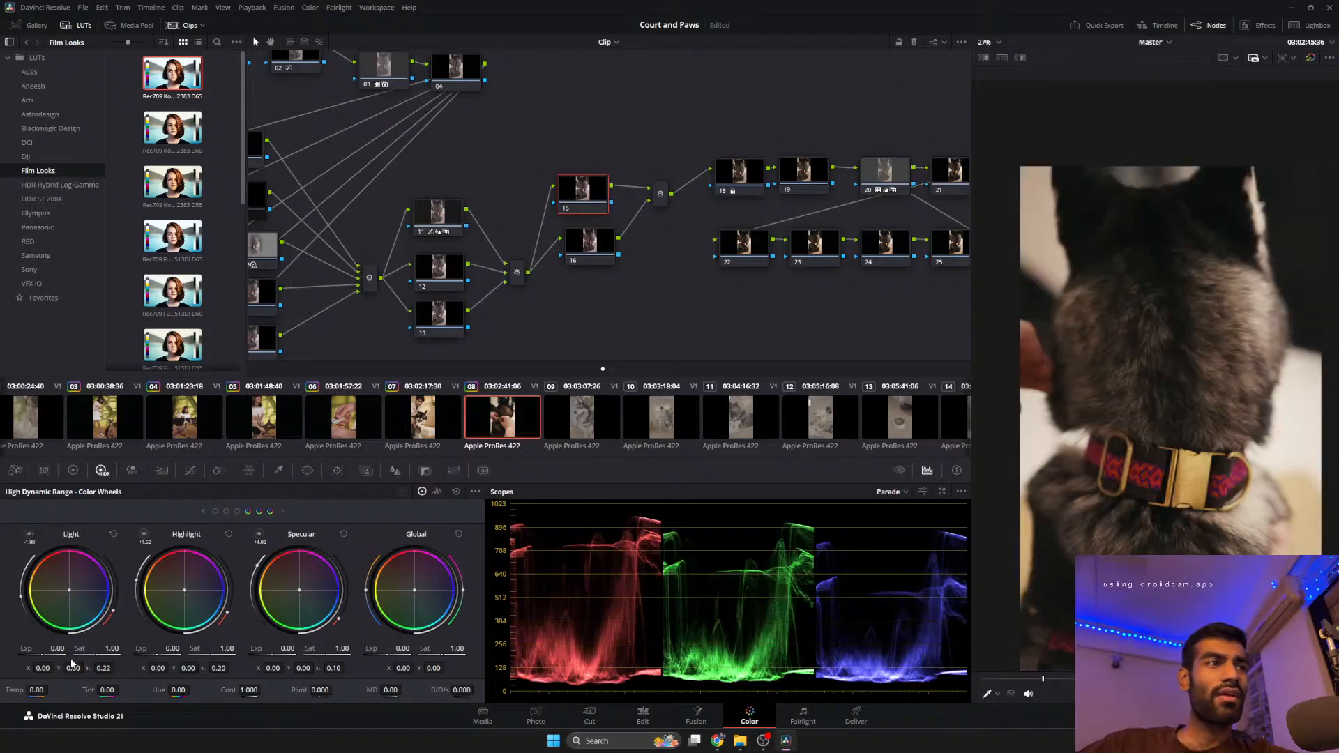
left_click_drag(57, 649, 66, 648)
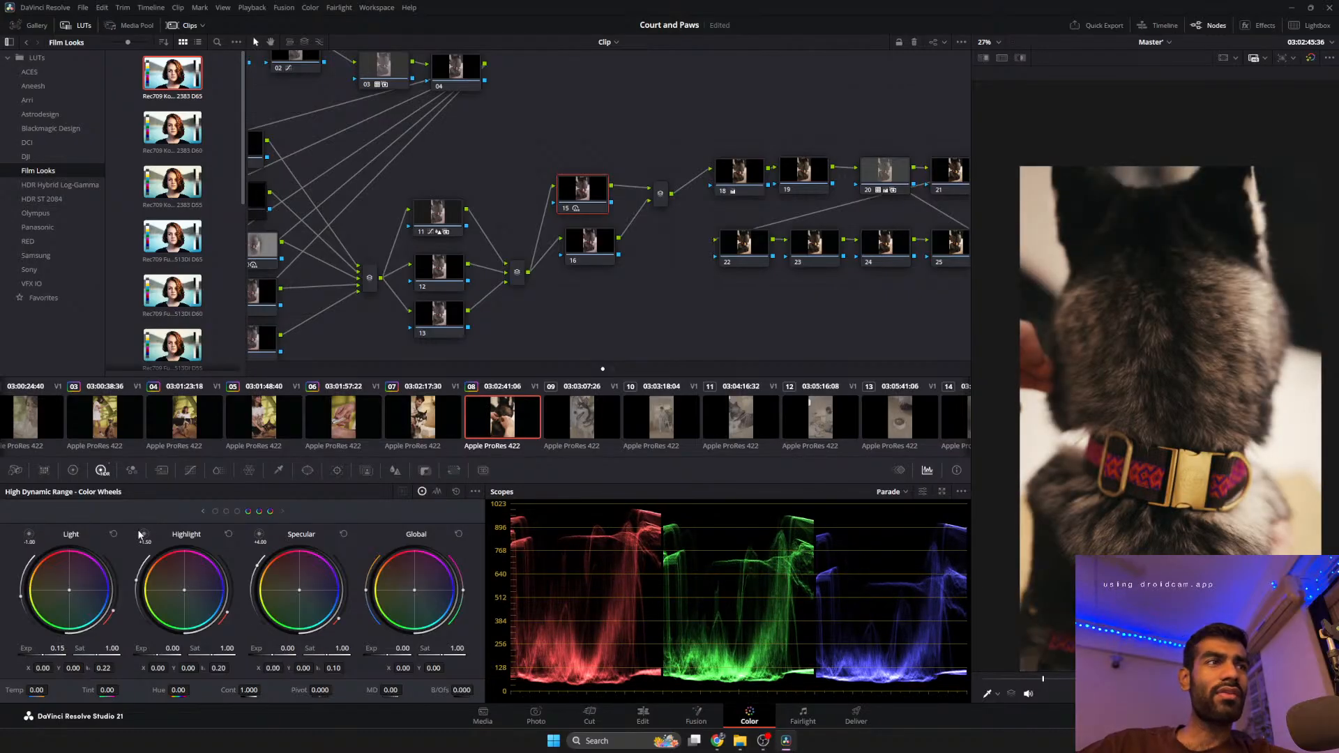
left_click_drag(173, 648, 185, 649)
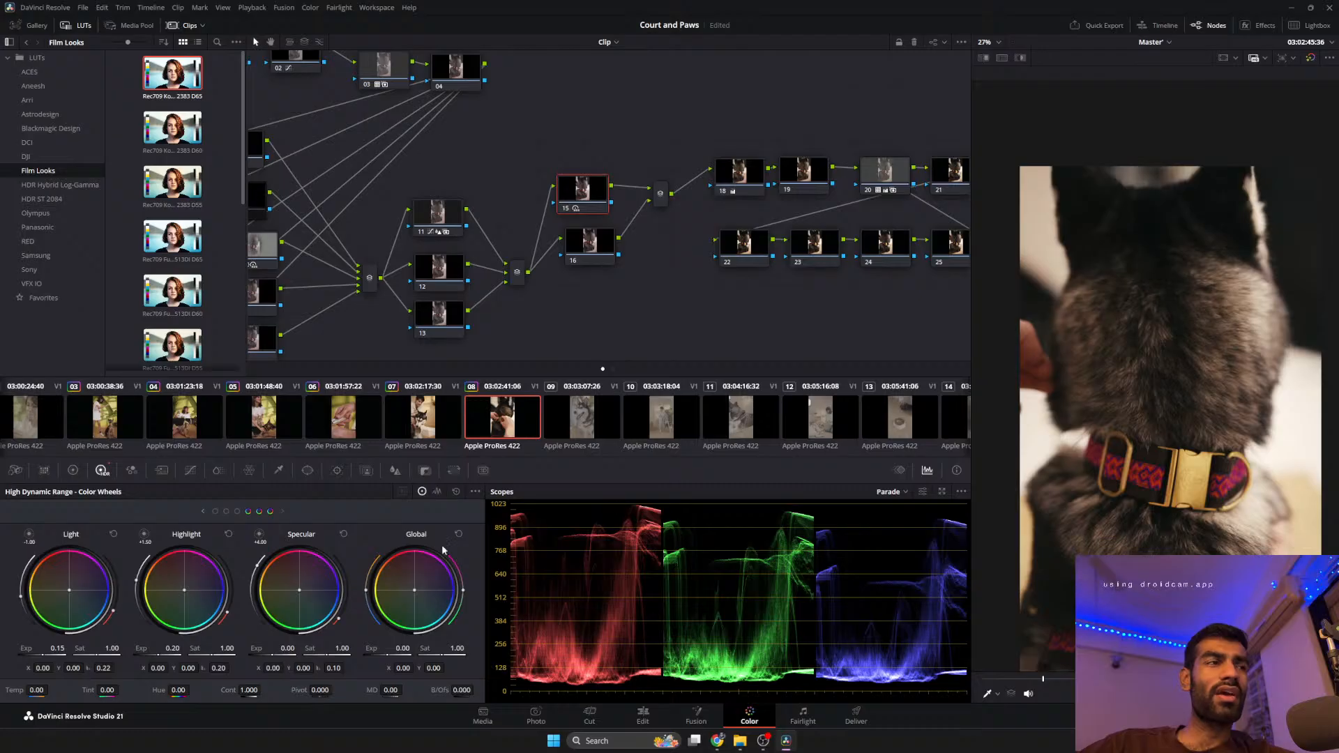
Set the Dark zone's exposure to -0.53 on node 15 and extend the zone's upper range limit.
left_click(215, 510)
left_click_drag(145, 538, 147, 570)
left_click_drag(171, 648, 150, 649)
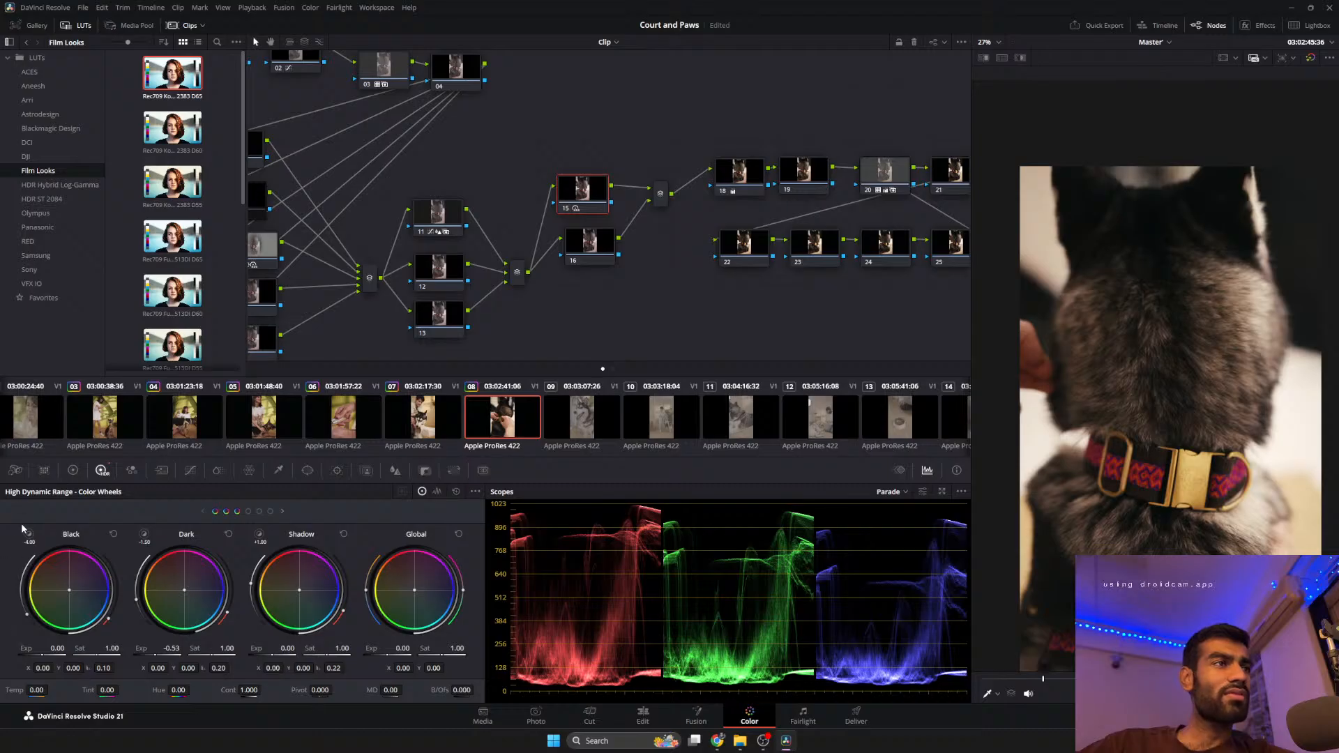
left_click(144, 538)
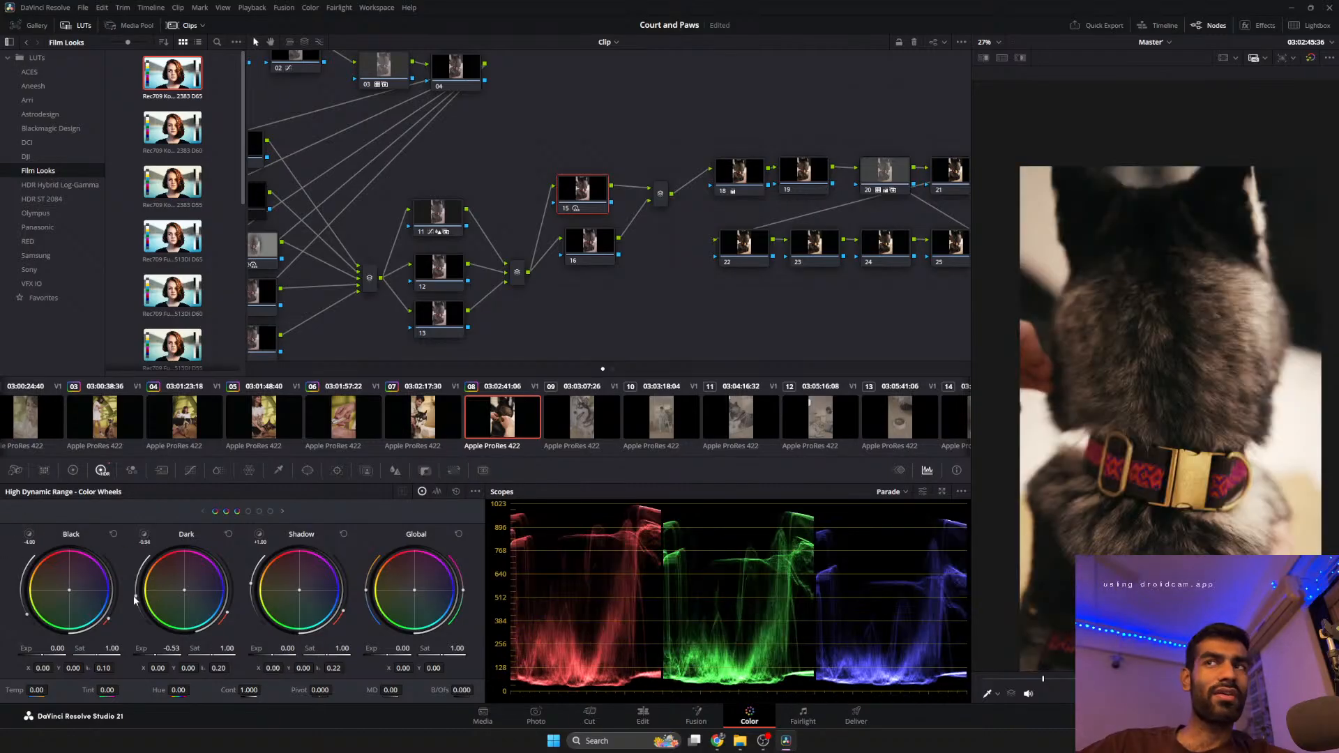
left_click(144, 534)
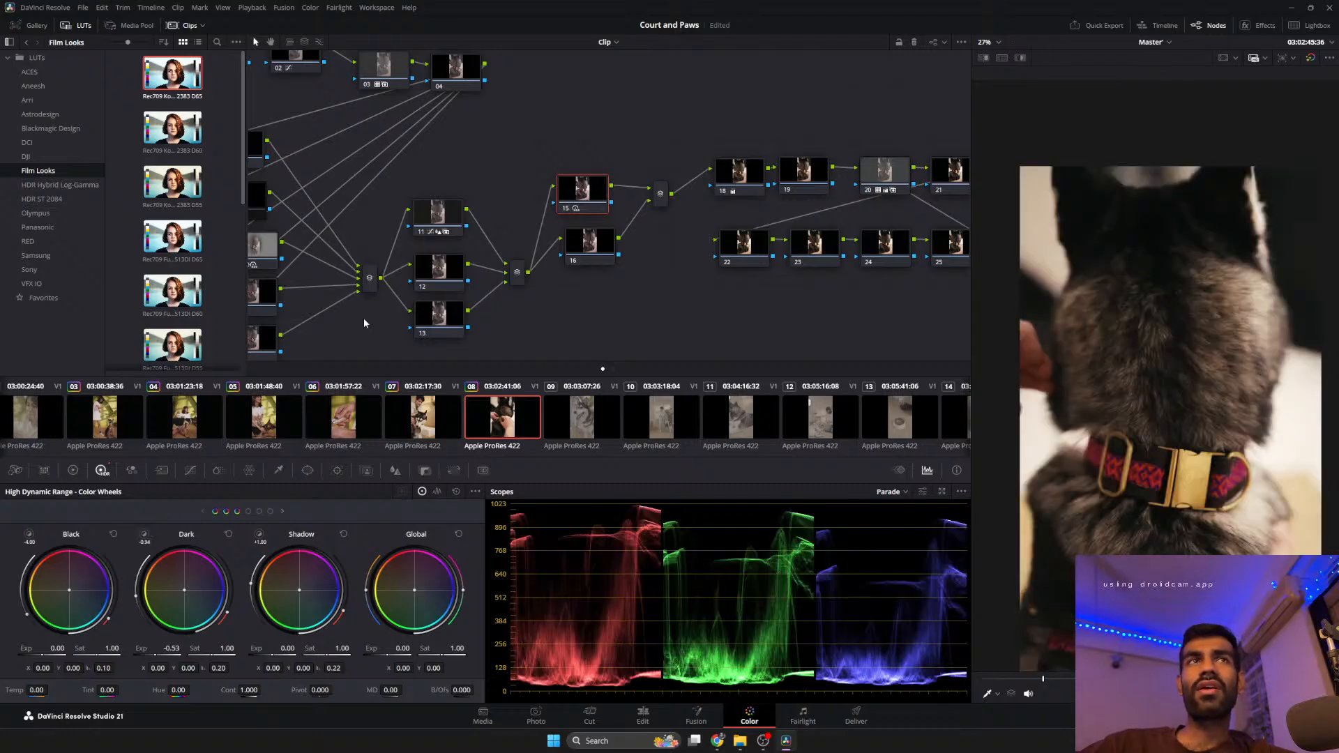
Compare clip 08 with node 15's HDR adjustment on and off.
left_click(565, 209)
left_click(566, 209)
left_click(573, 210)
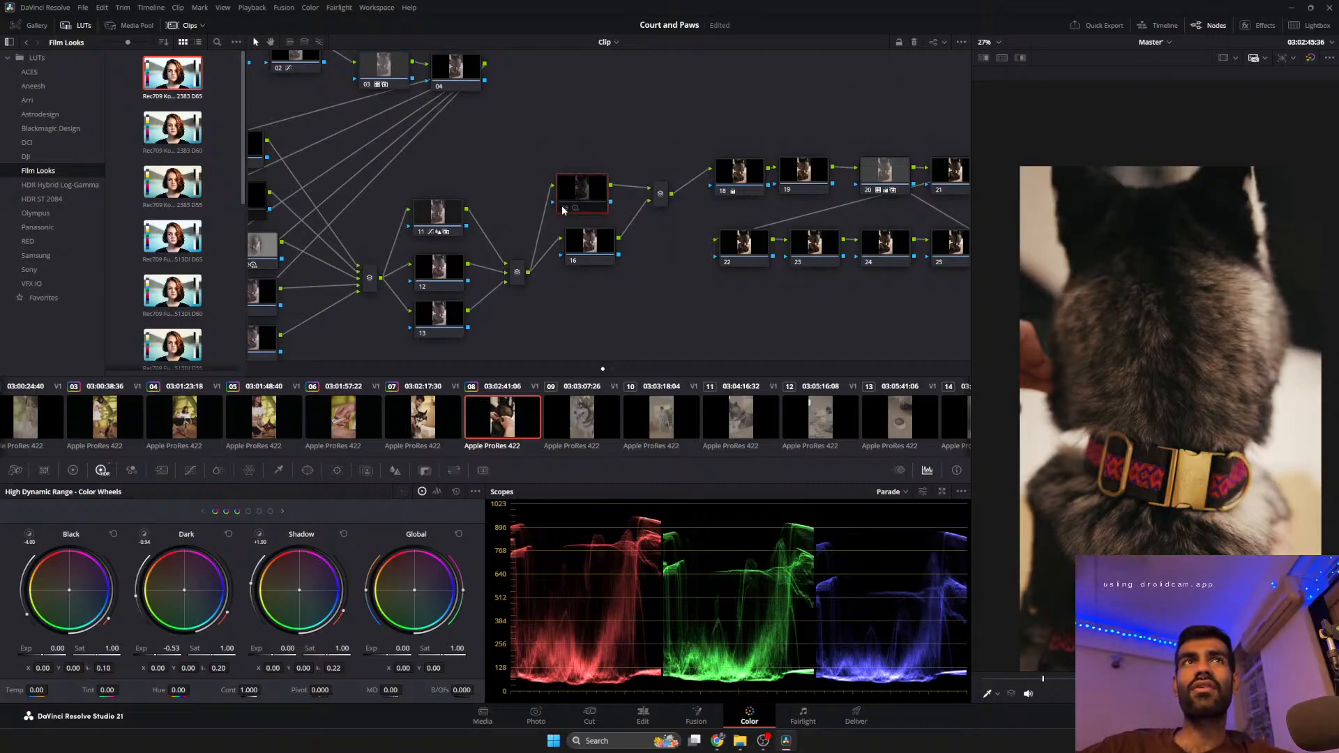
left_click(564, 209)
Apply clip 08's grade to clip 09 and compare the husky shot with node 15 on and off.
left_click(585, 419)
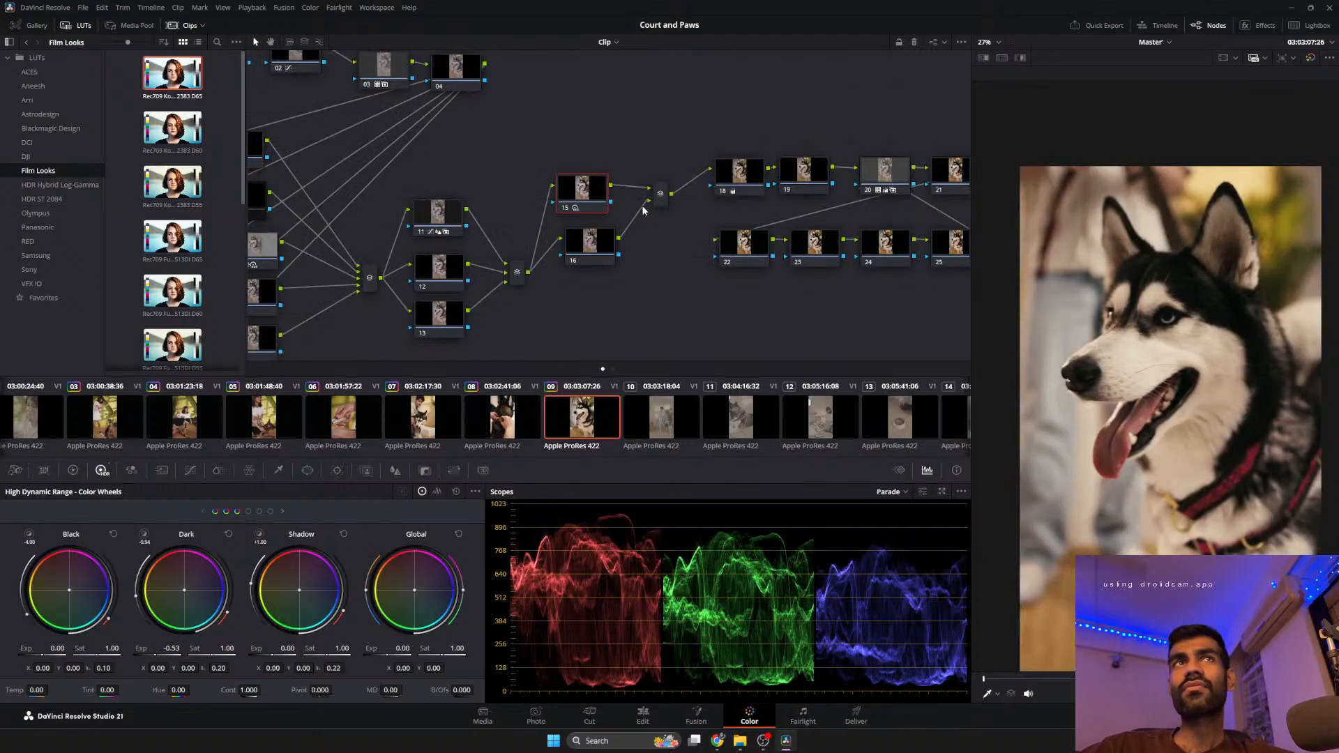
left_click(565, 209)
left_click(564, 209)
left_click(565, 209)
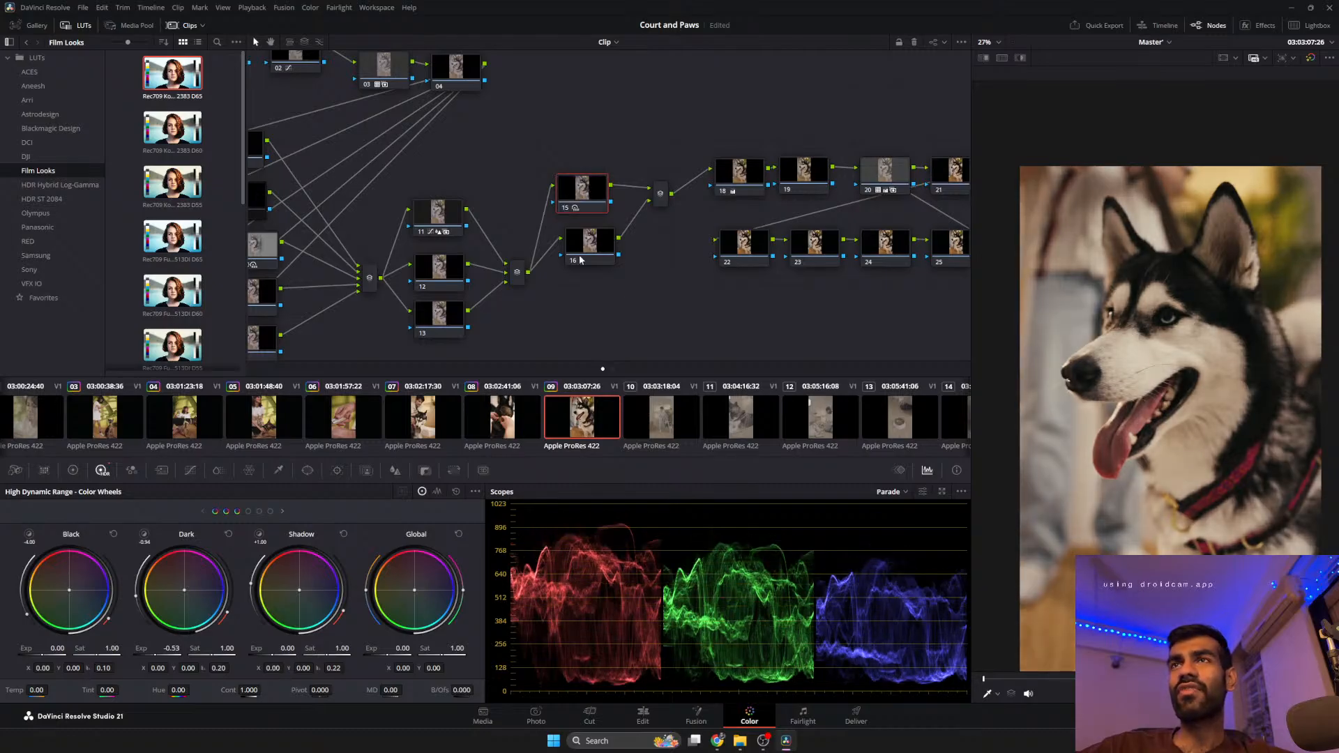
Play clip 09 full screen to review its grade.
key("space")
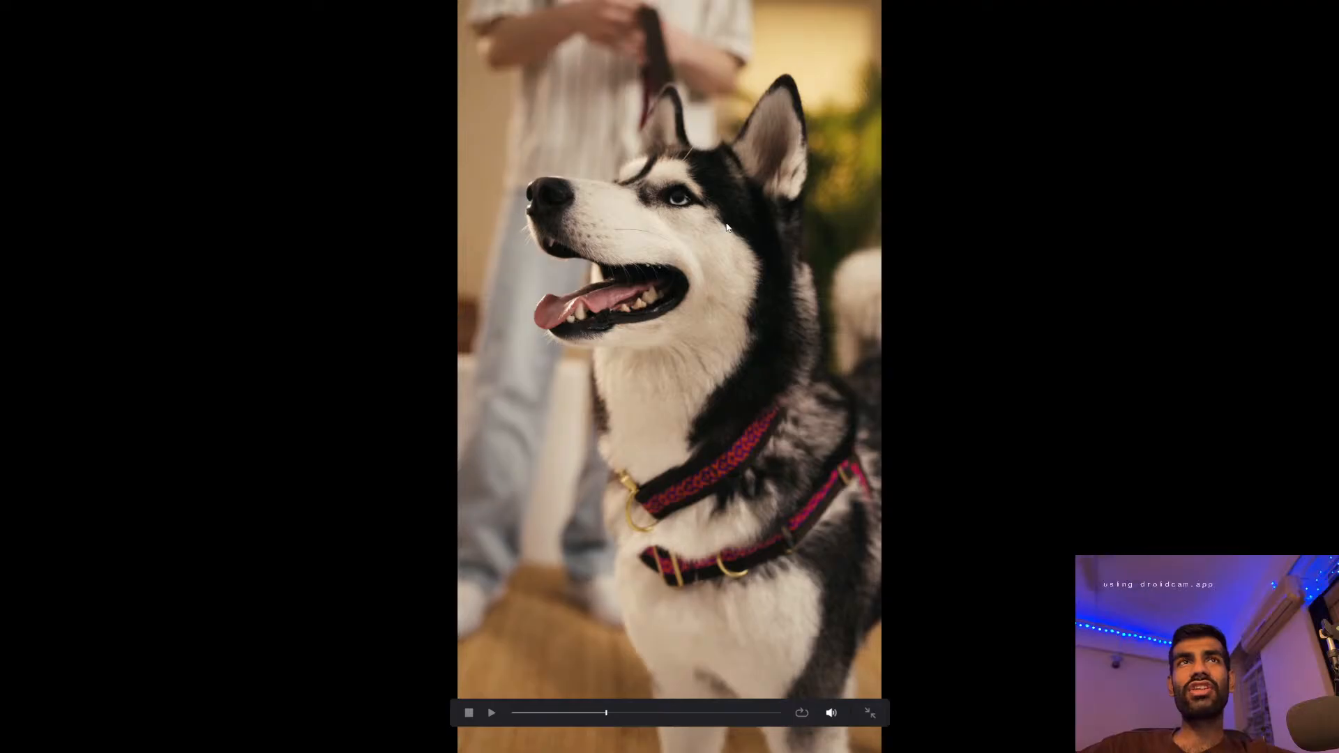
key("Escape")
left_click_drag(1192, 418, 1172, 372)
key("ctrl+f")
Try to leave the full-screen Resolve Live view and bring the grading workspace back.
key("ctrl+r")
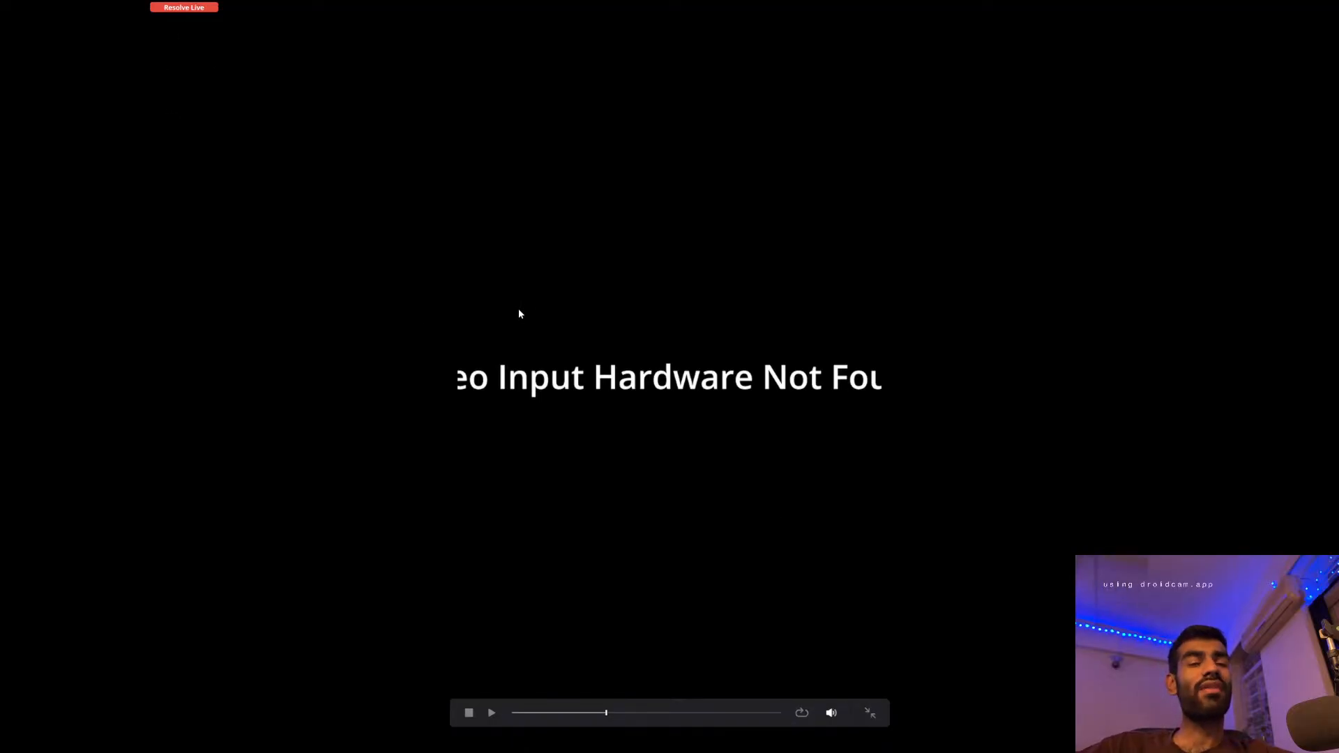
key("ctrl+e")
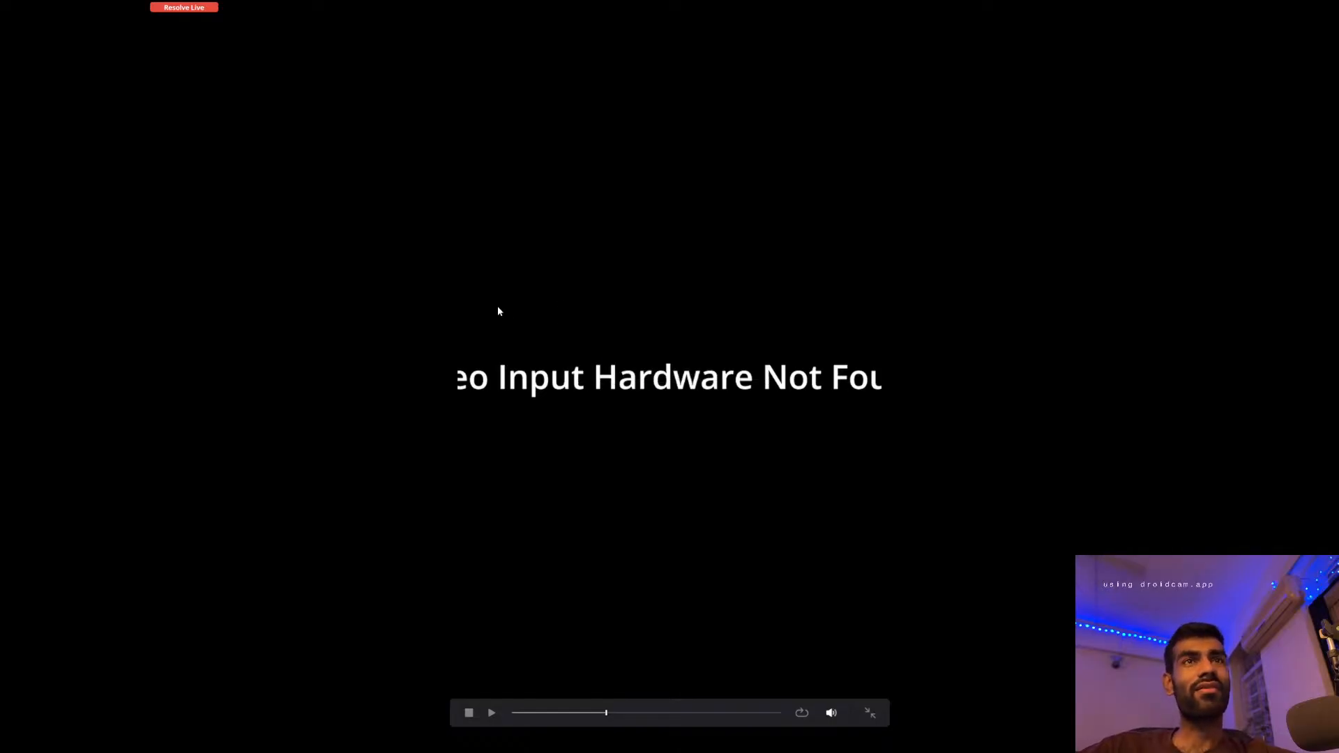
left_click(592, 356)
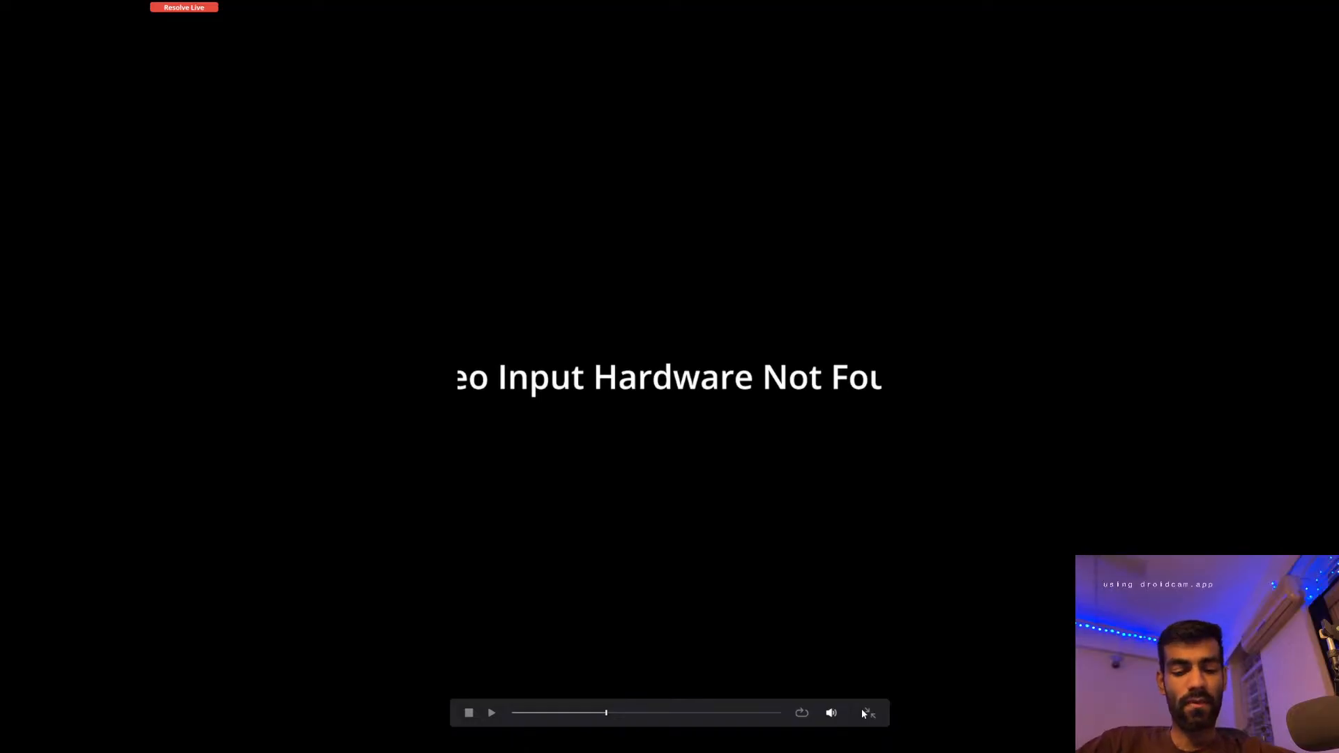
key("super")
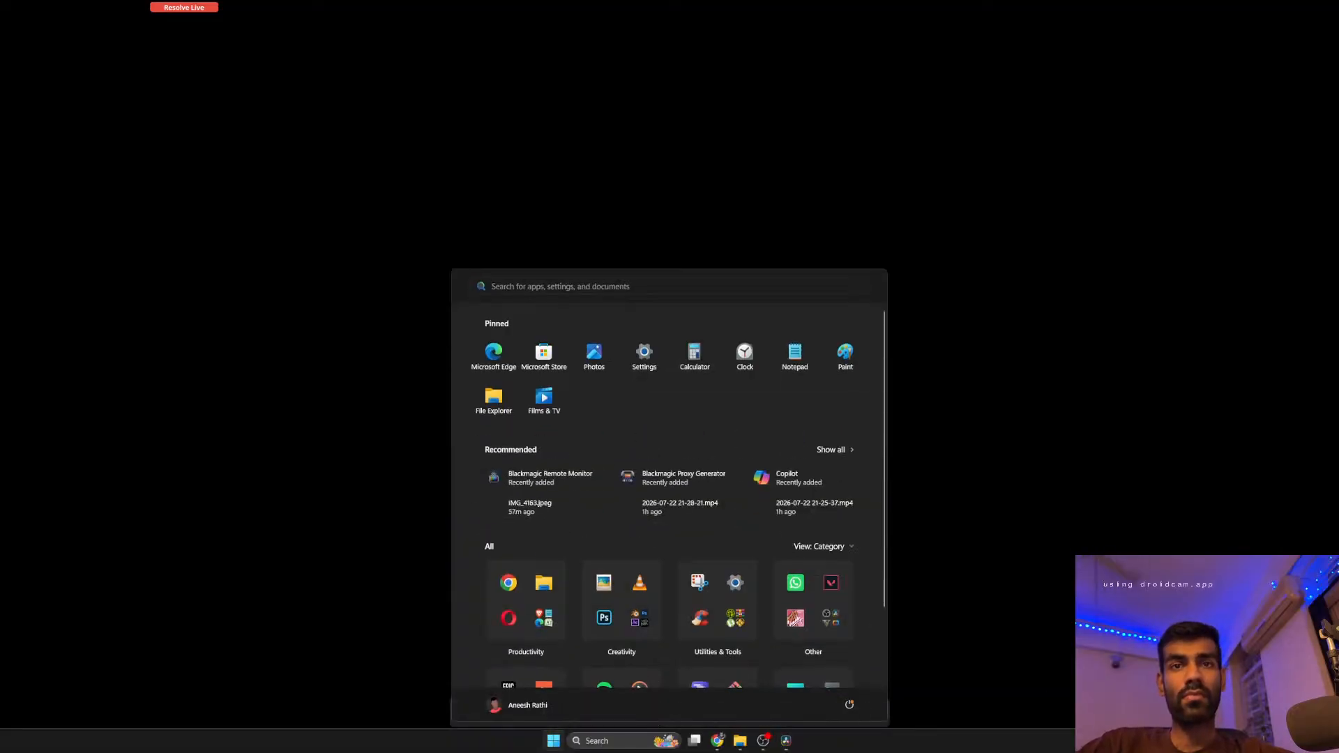
mouse_move(765, 745)
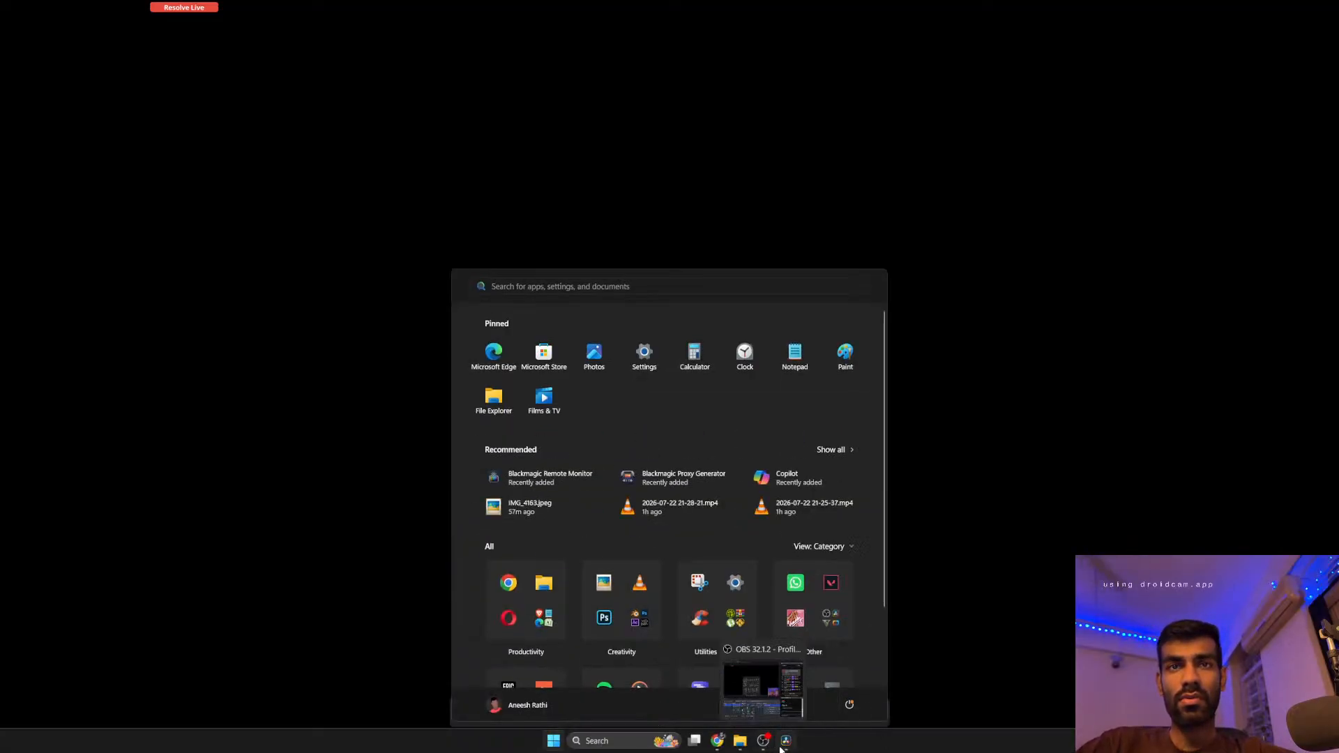
left_click(781, 695)
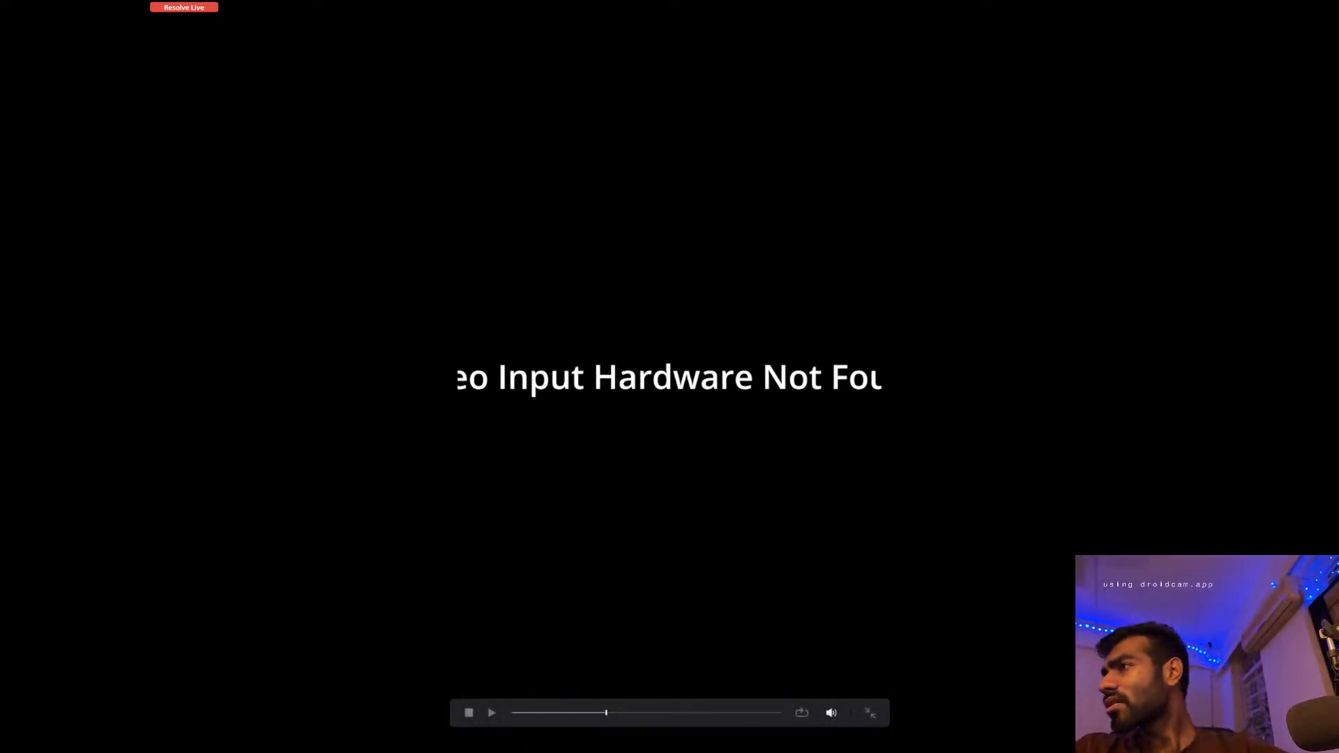
Check in File Explorer that the Extreme SSD (F:) drive is accessible, and close the window.
key("super+e")
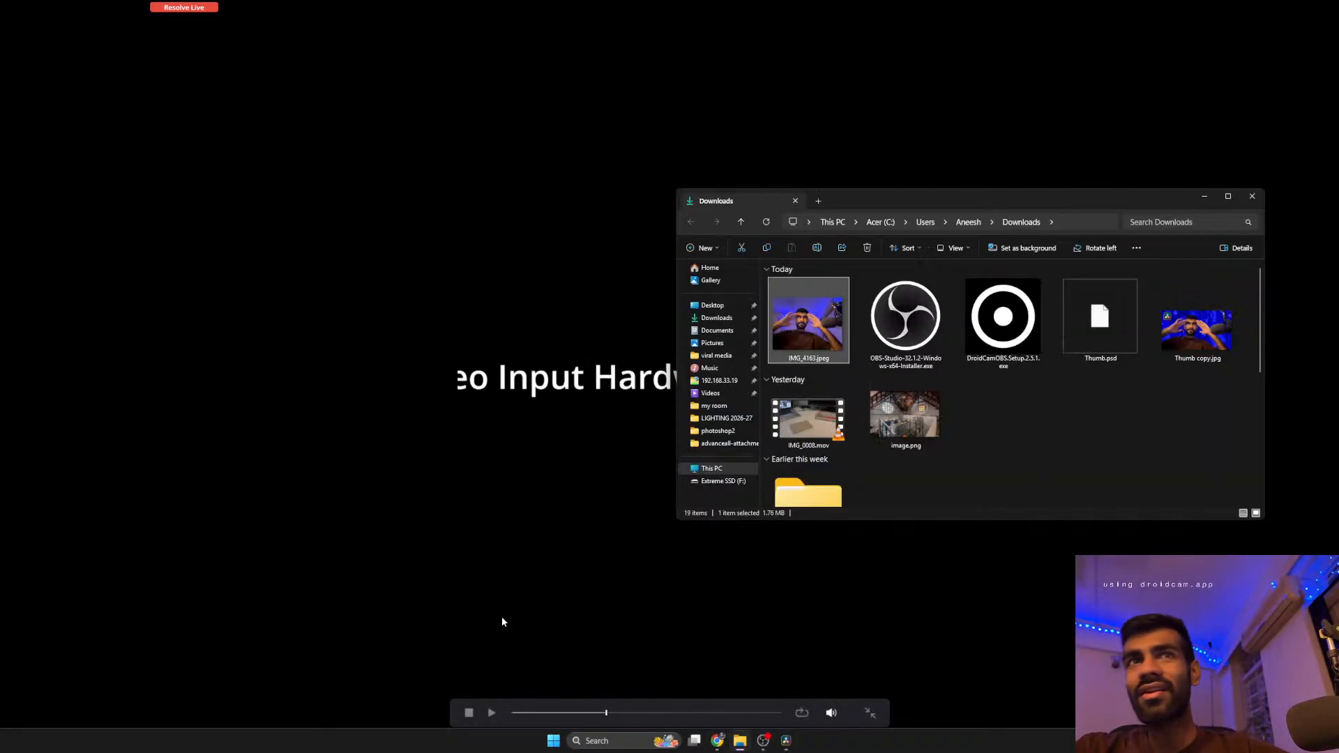
left_click(722, 481)
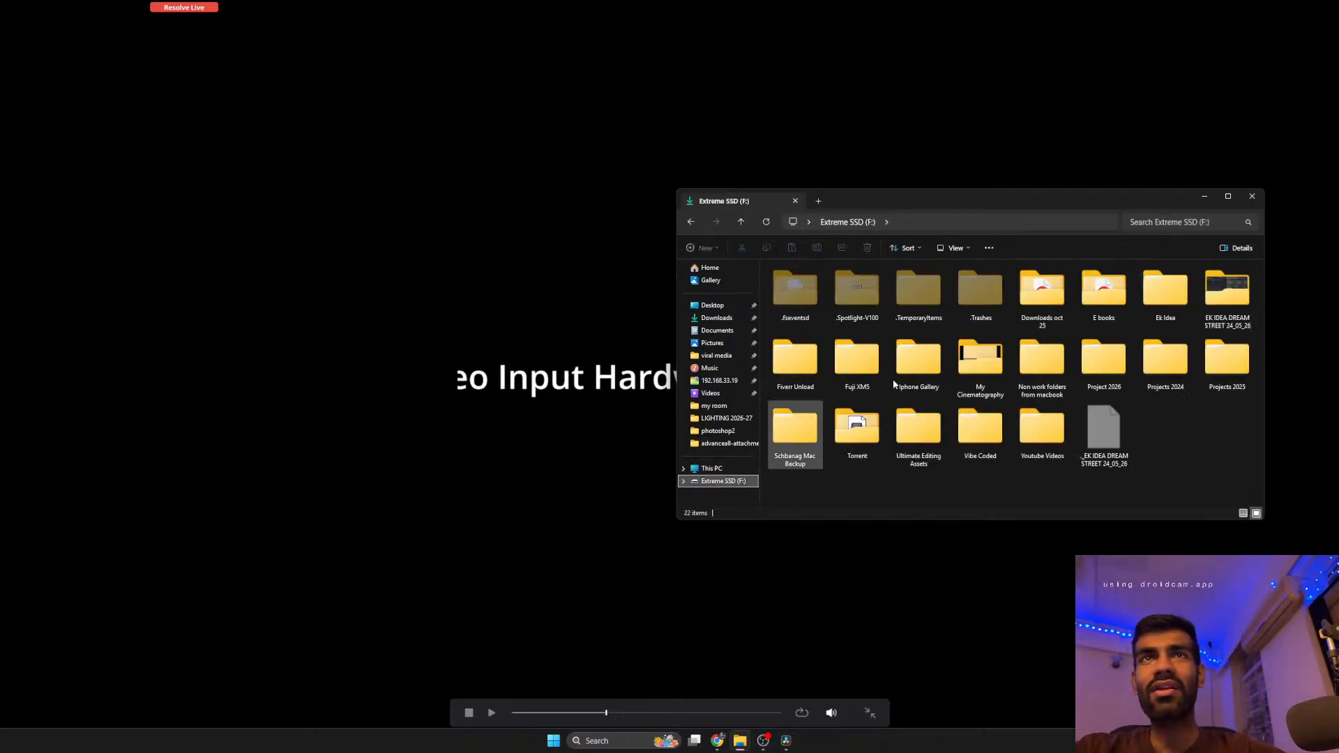
left_click(1251, 196)
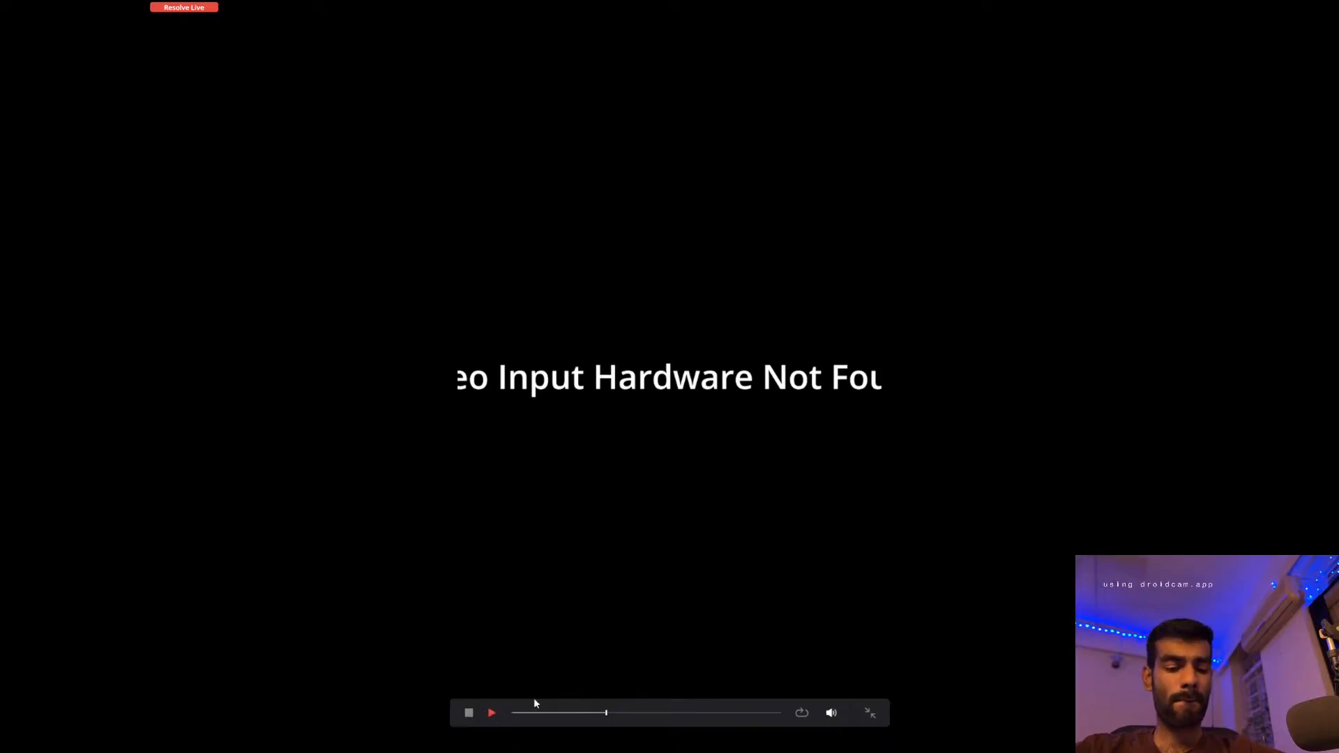
key("Home")
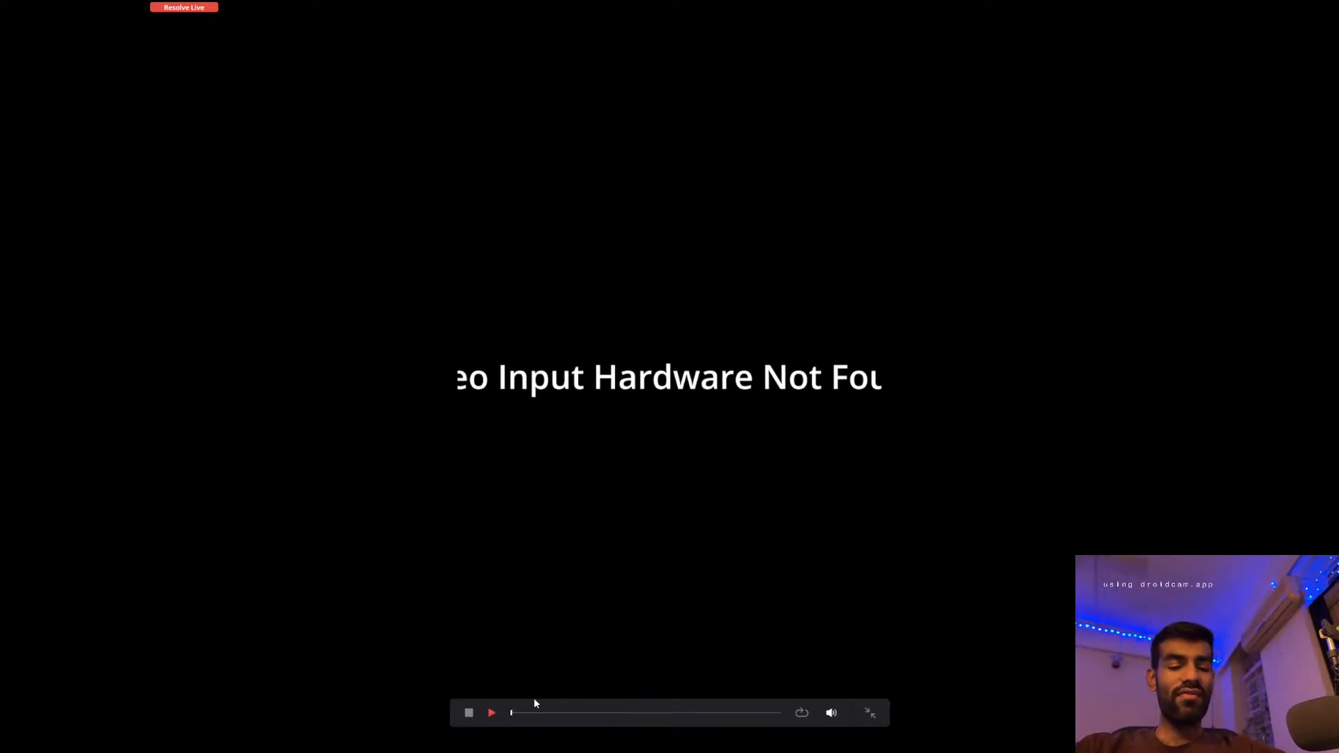
key("super")
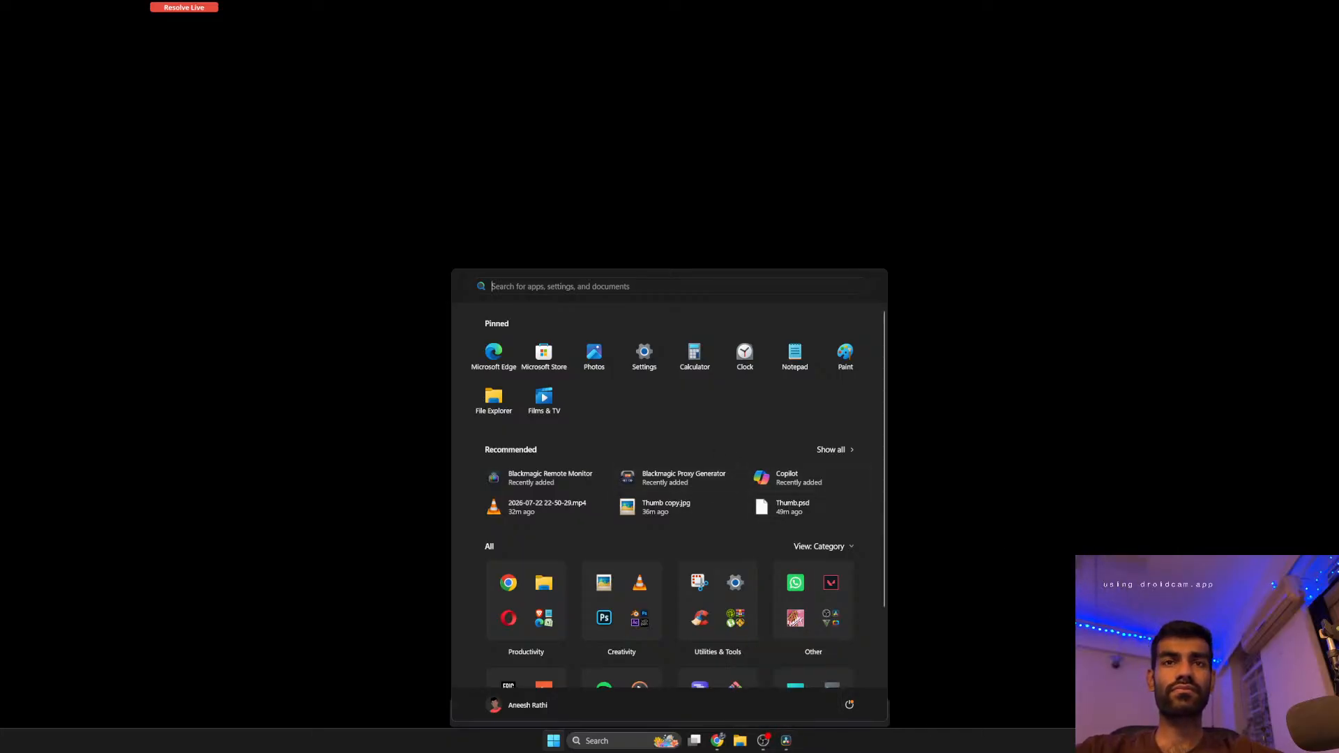
left_click(913, 708)
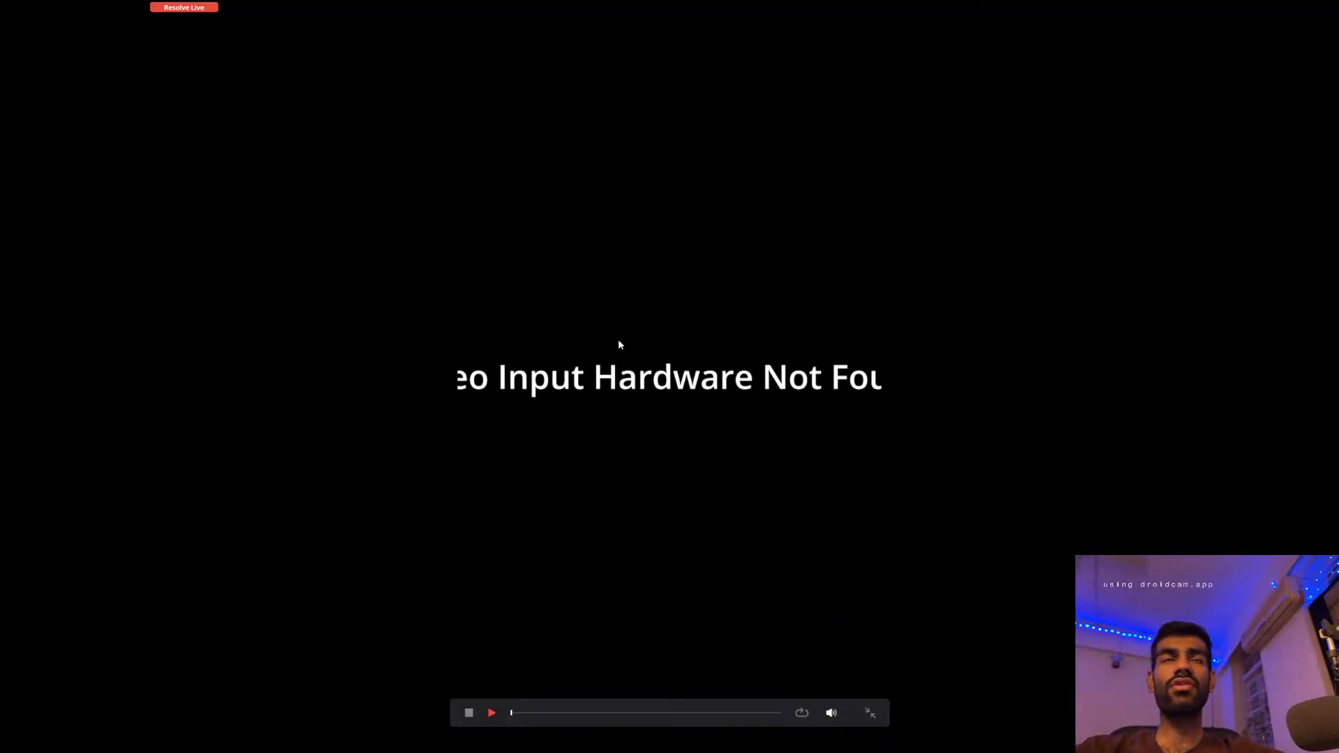
Check system performance in Task Manager and end the DaVinci Resolve process.
key("ctrl+shift+Escape")
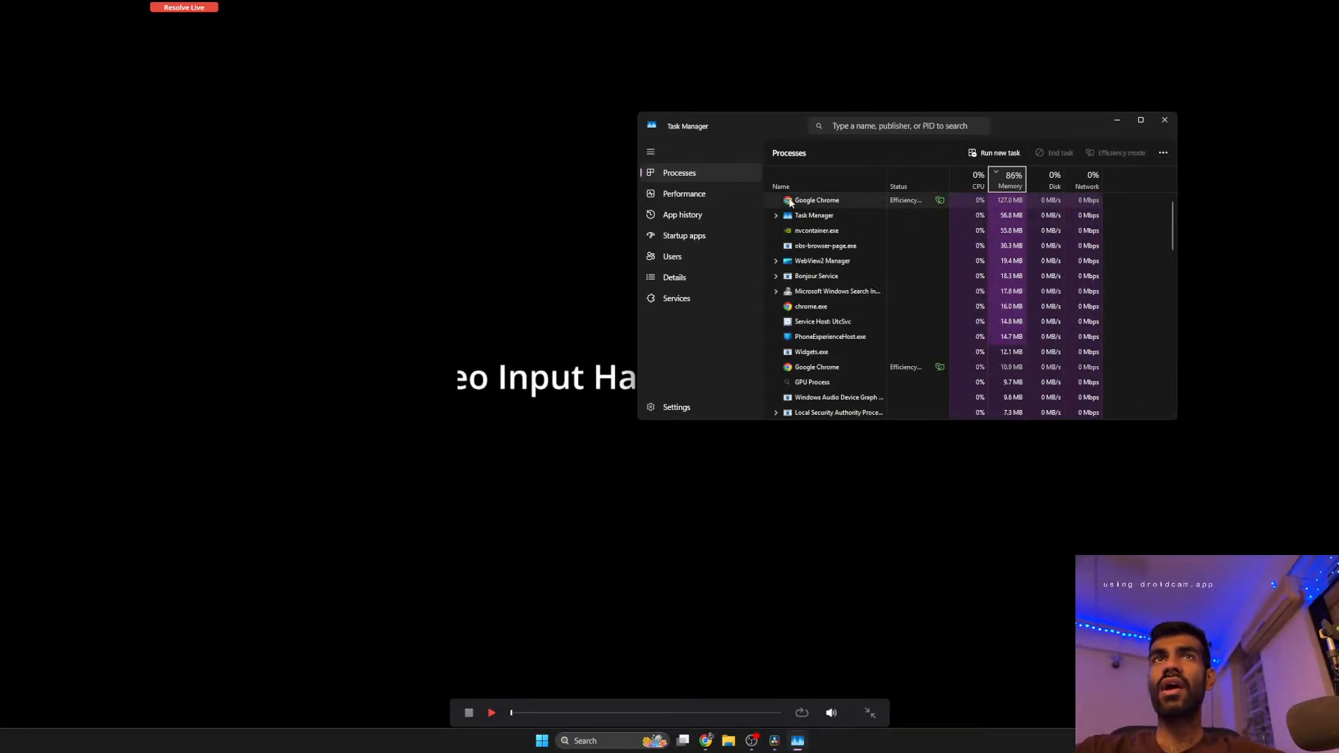
left_click(684, 193)
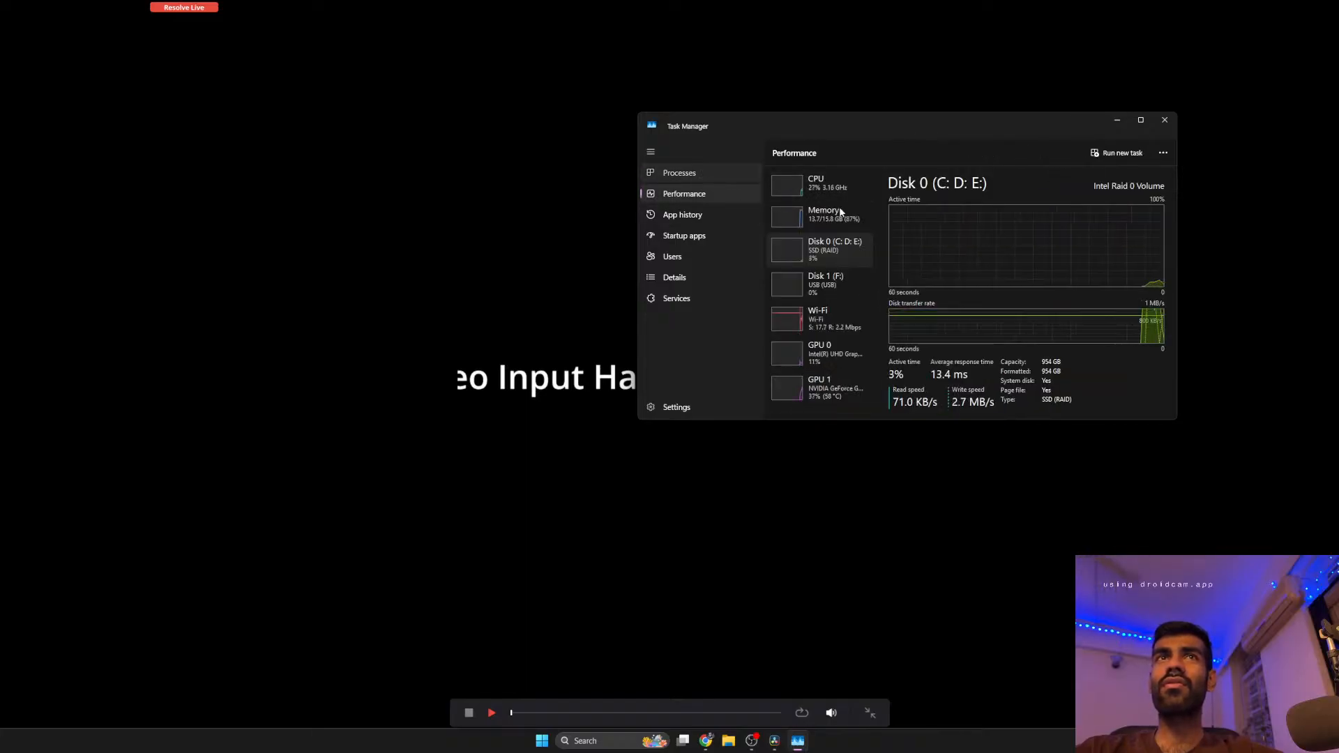
left_click(679, 172)
right_click(822, 200)
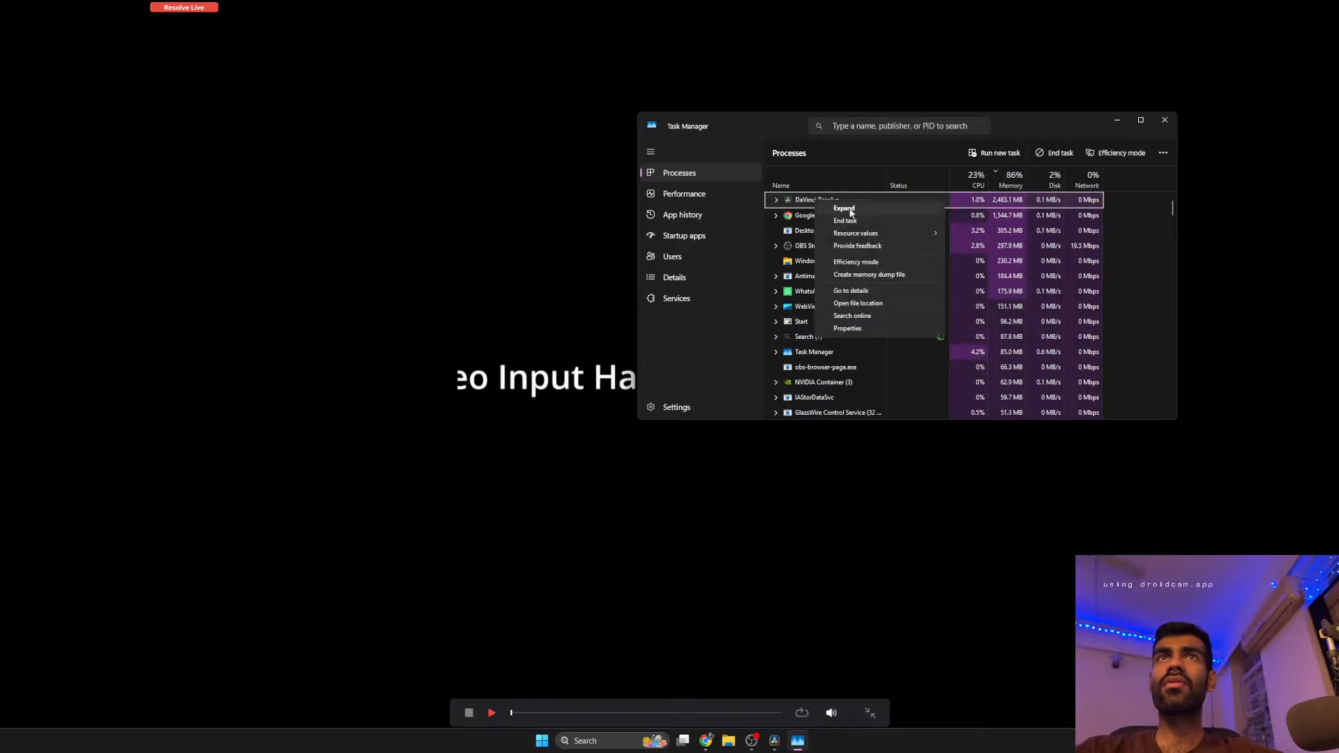
left_click(860, 216)
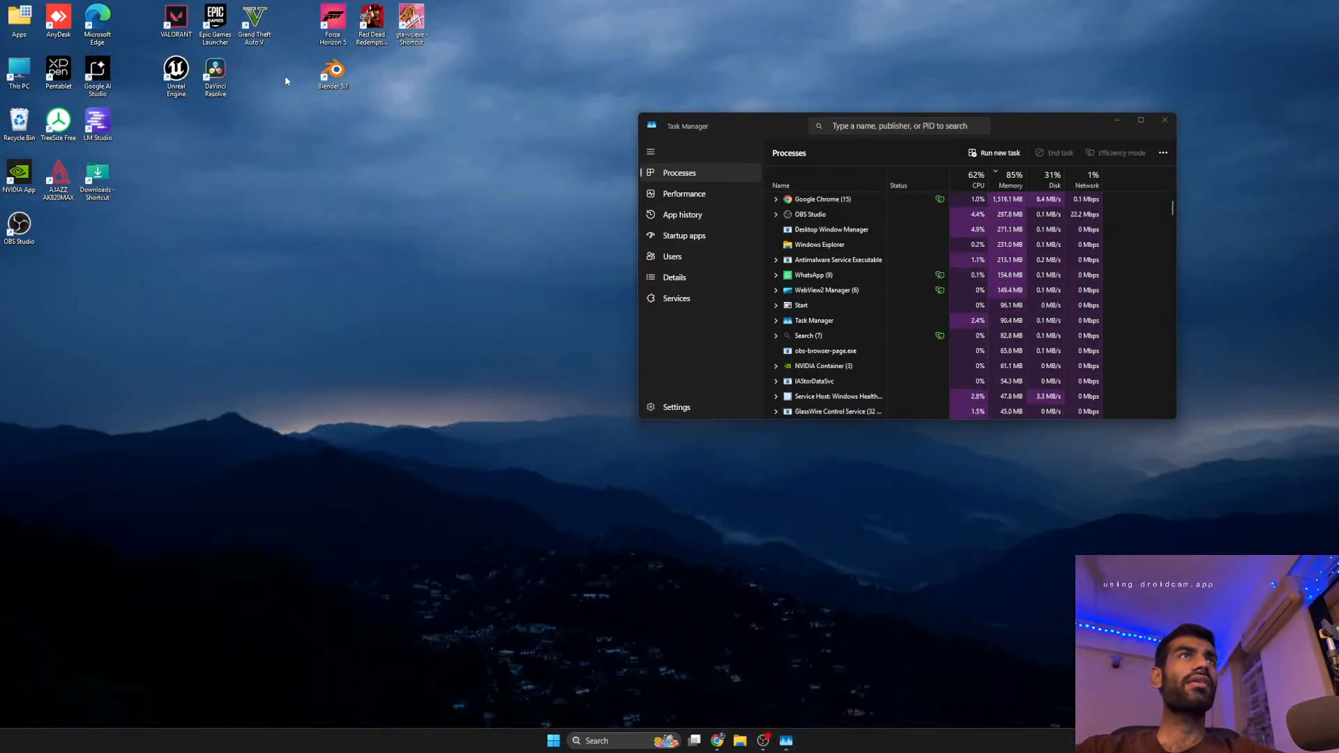
Relaunch DaVinci Resolve and open the Court and Paws project.
left_click(596, 741)
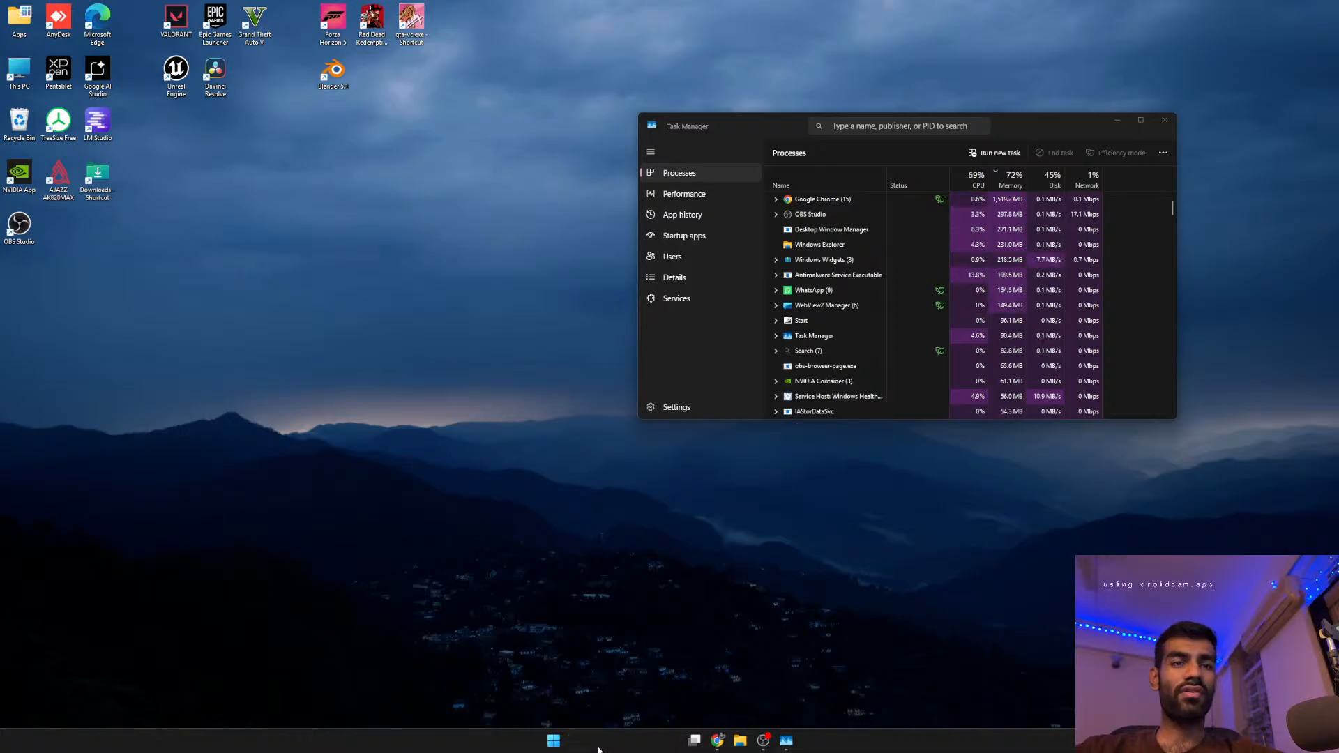
type("res")
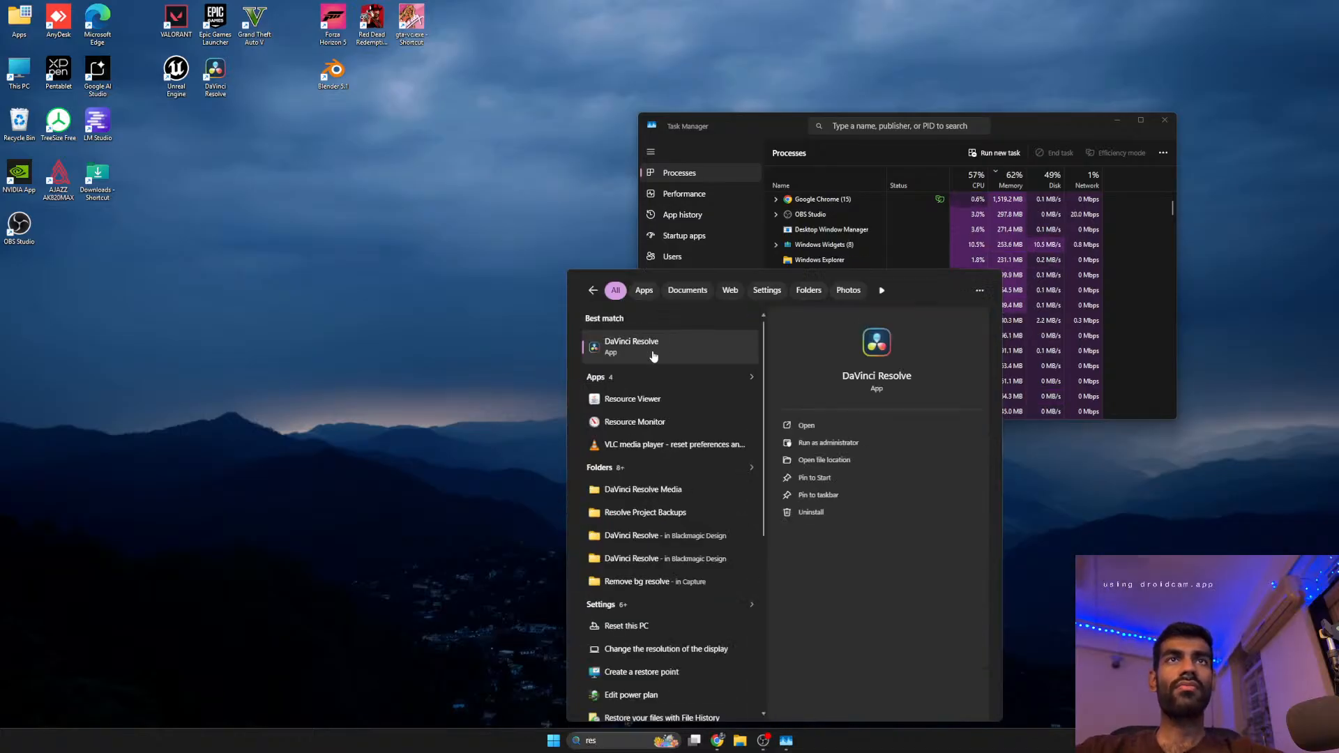
left_click(653, 353)
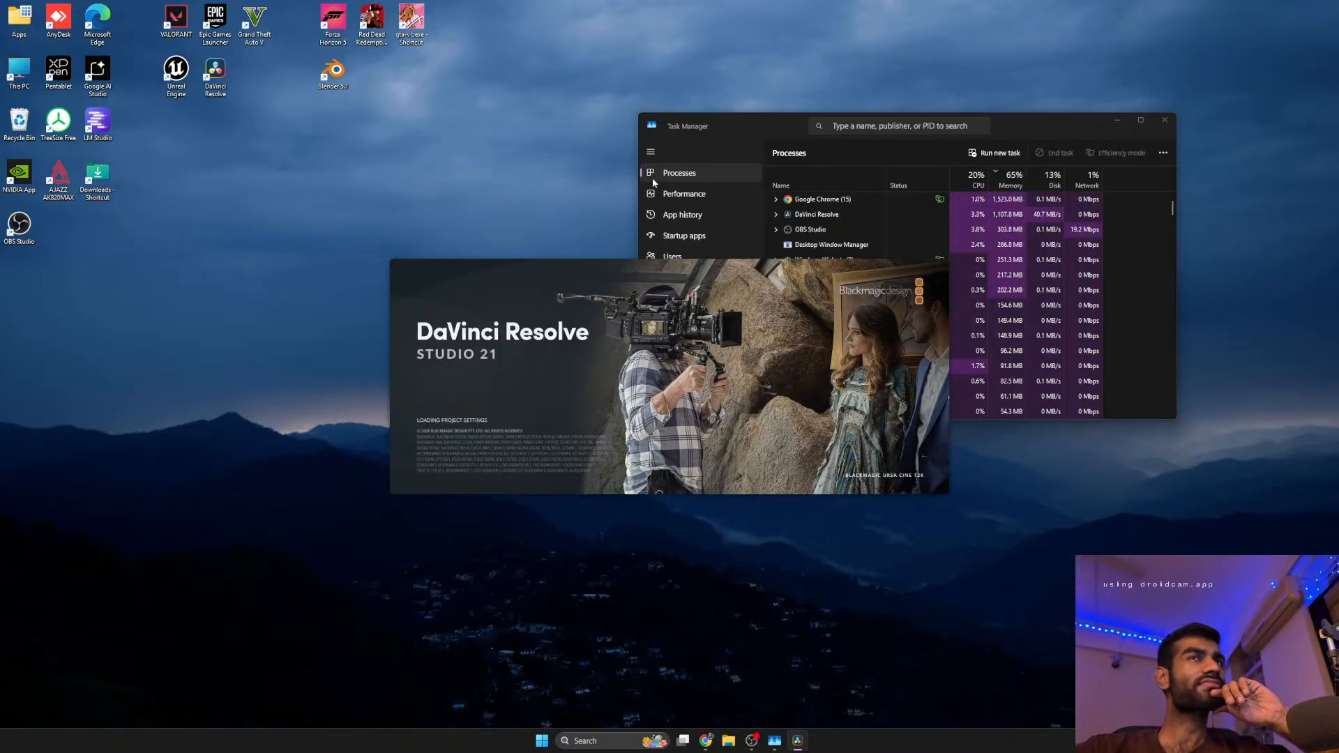
left_click(1118, 118)
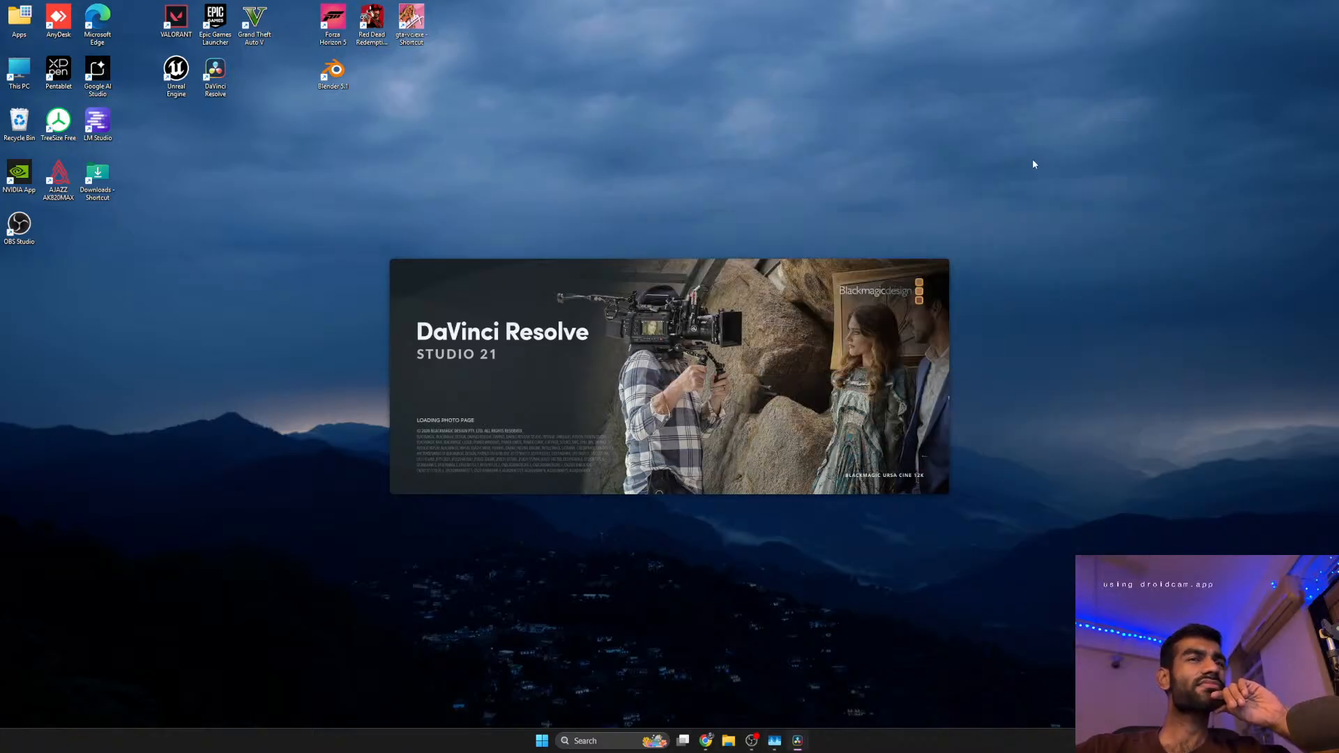
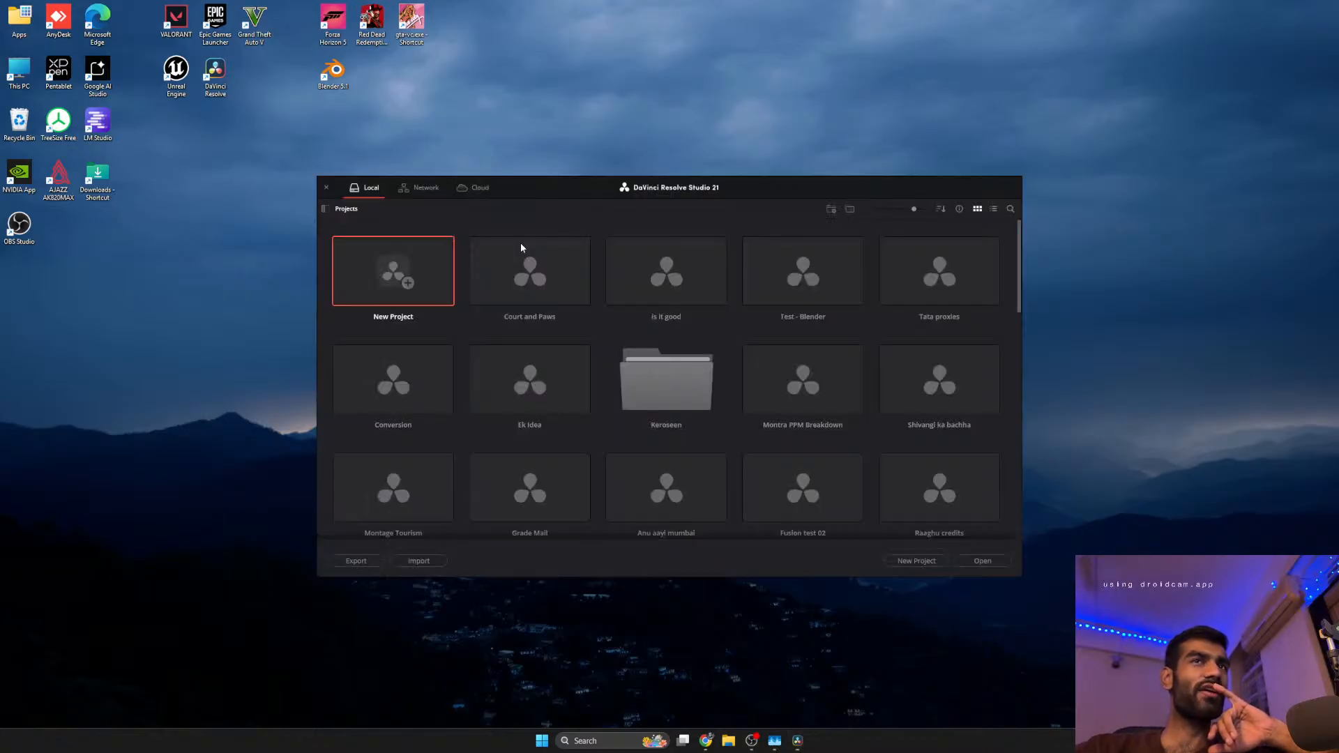
double_click(538, 260)
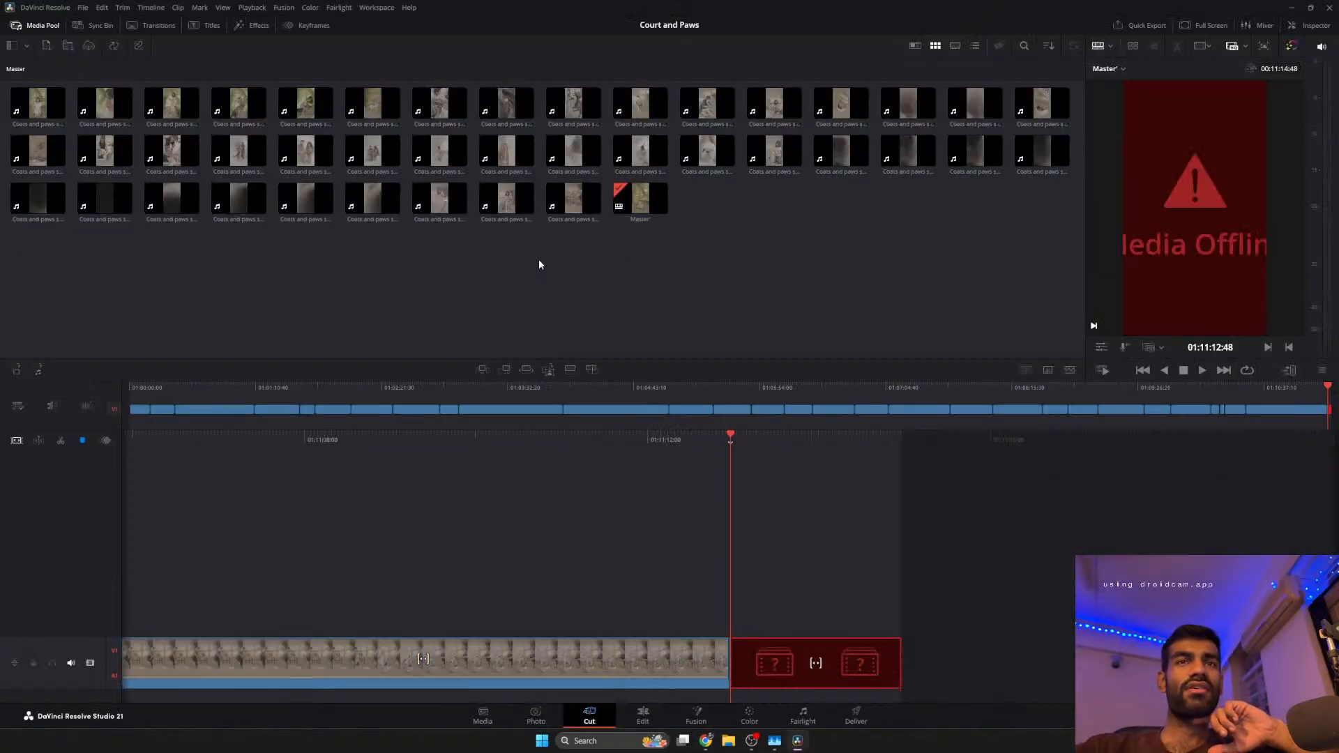
Find the offline Live Grade Temp Clip at the end of the Master timeline on the Edit page and delete it.
left_click_drag(705, 582, 1102, 565)
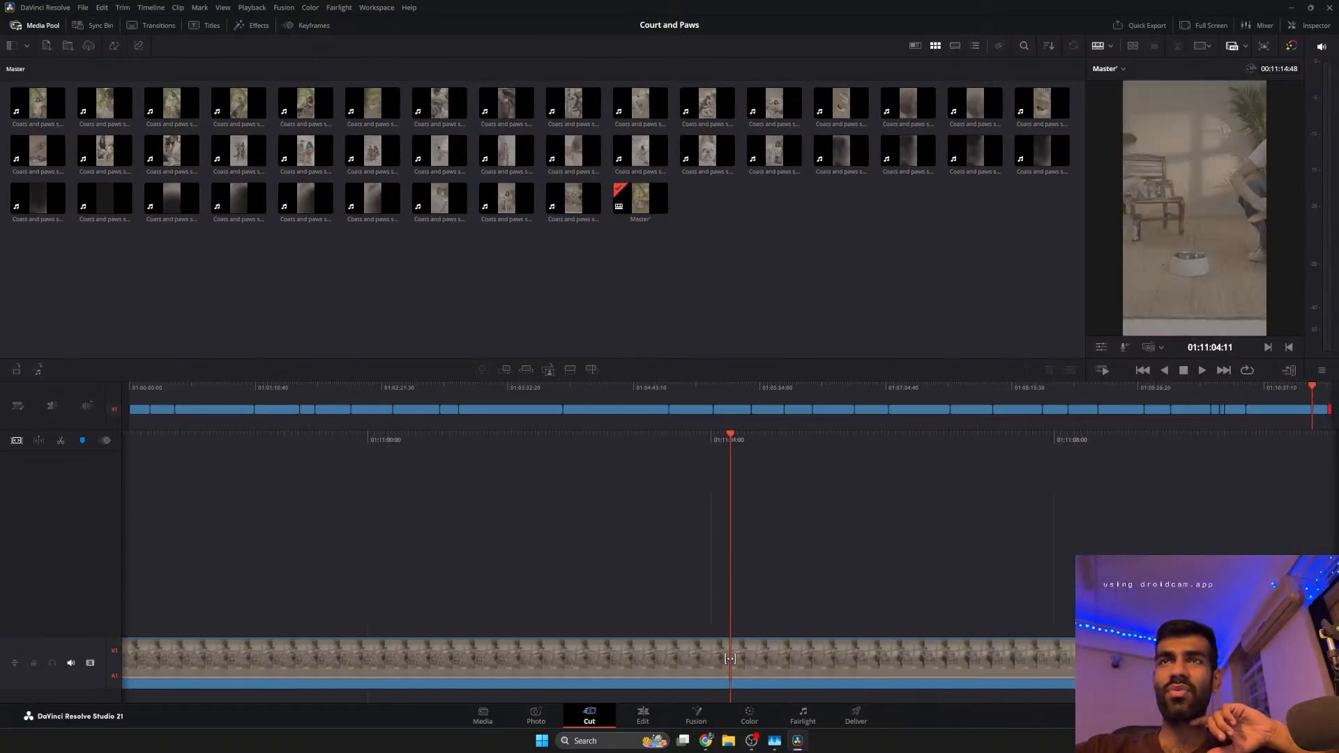
left_click(657, 729)
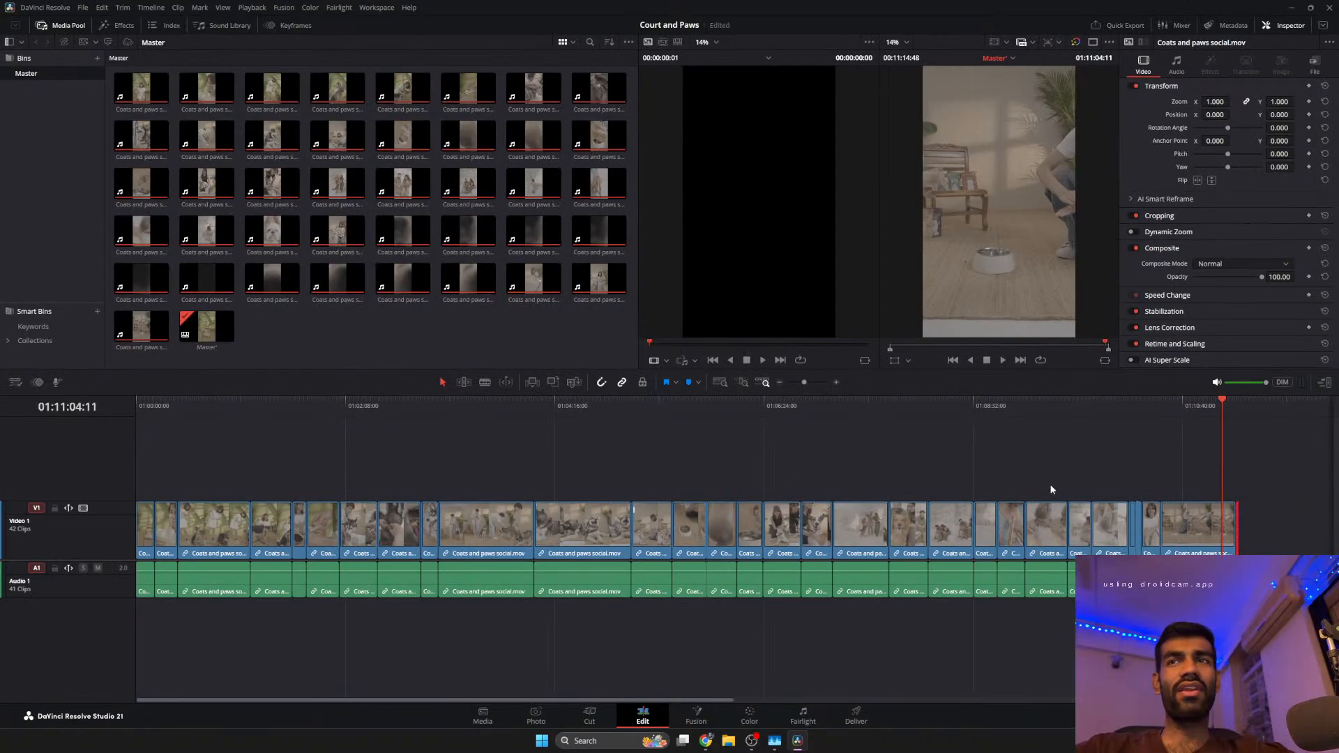
scroll(1226, 475, "right", 2)
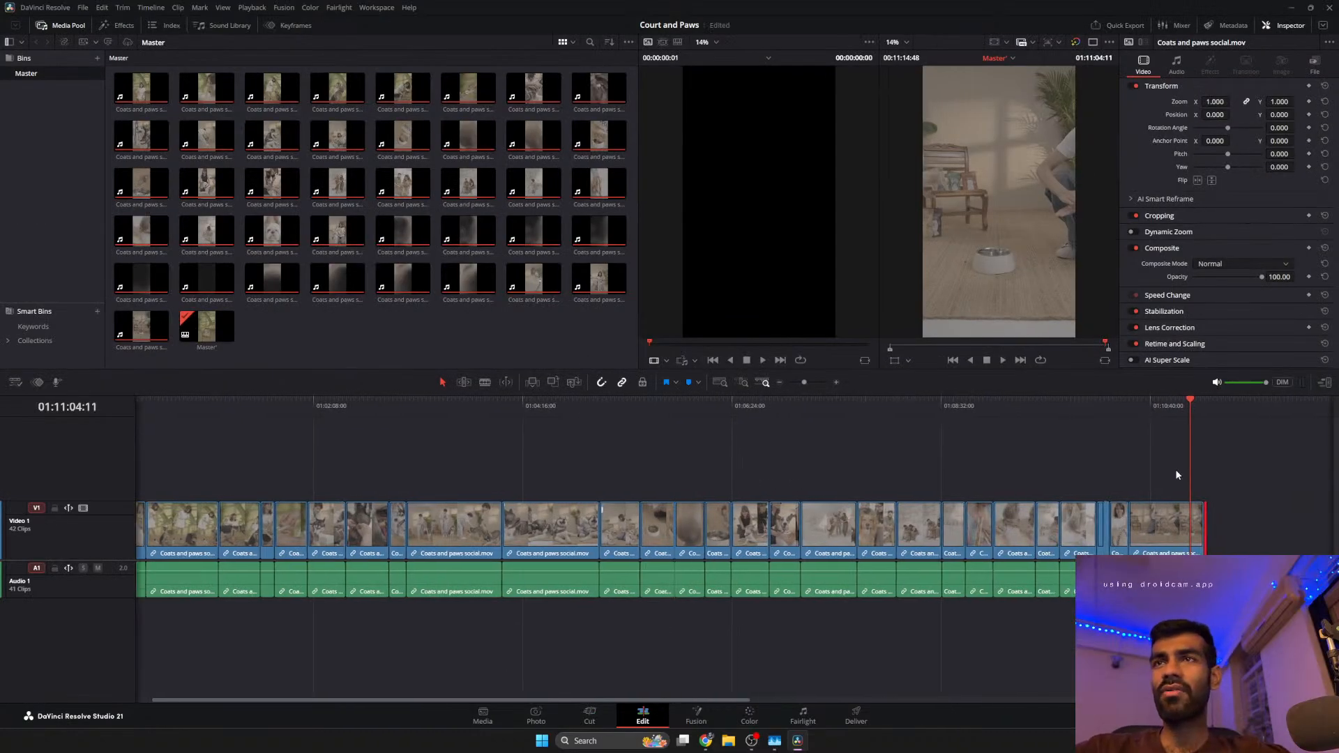
left_click(837, 382)
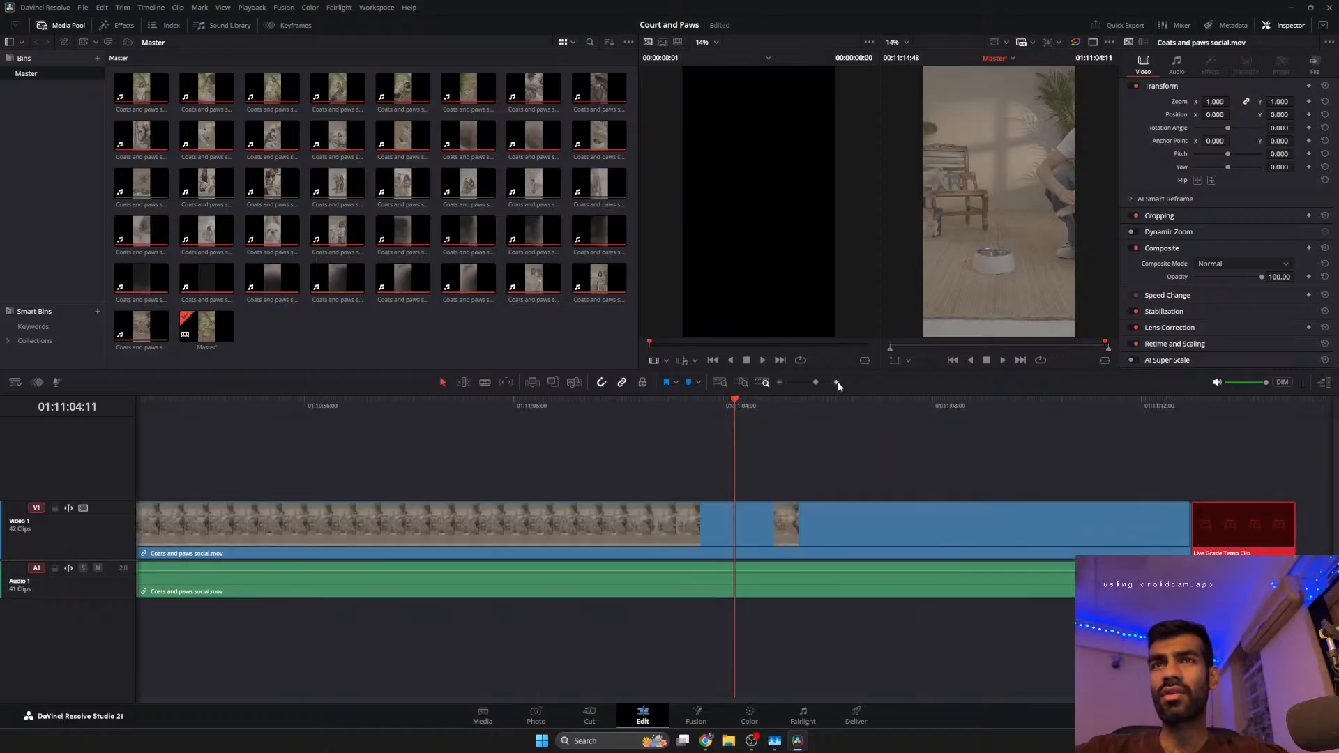
left_click(1266, 533)
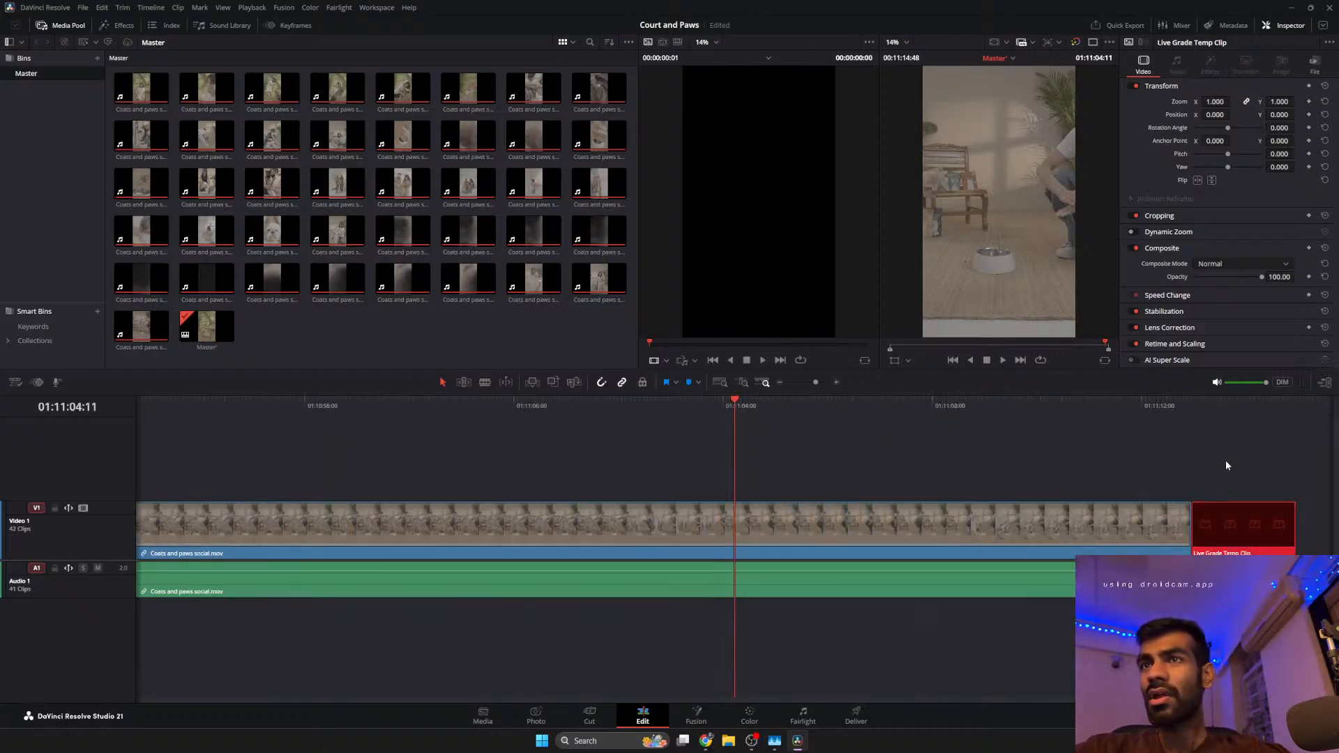
key("Delete")
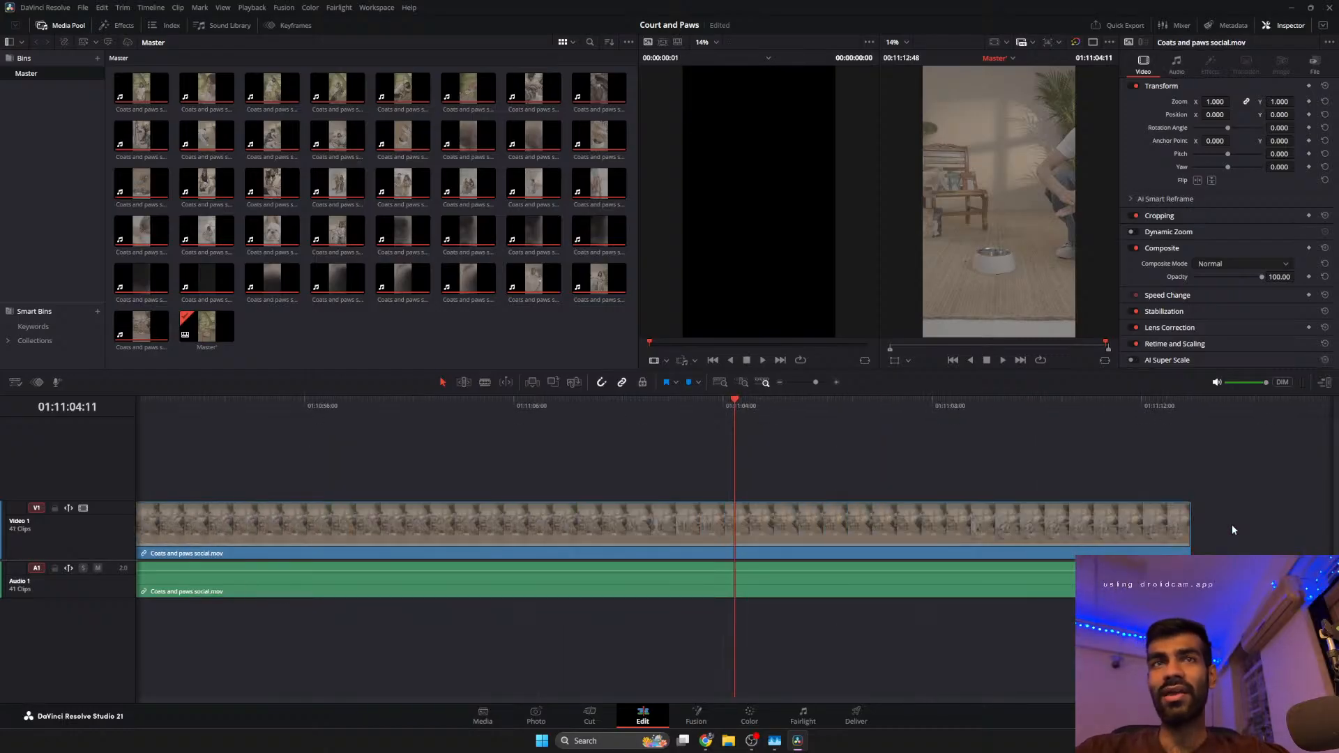
Return to the Color page and view clip 09, the husky close-up, in full screen.
left_click(749, 713)
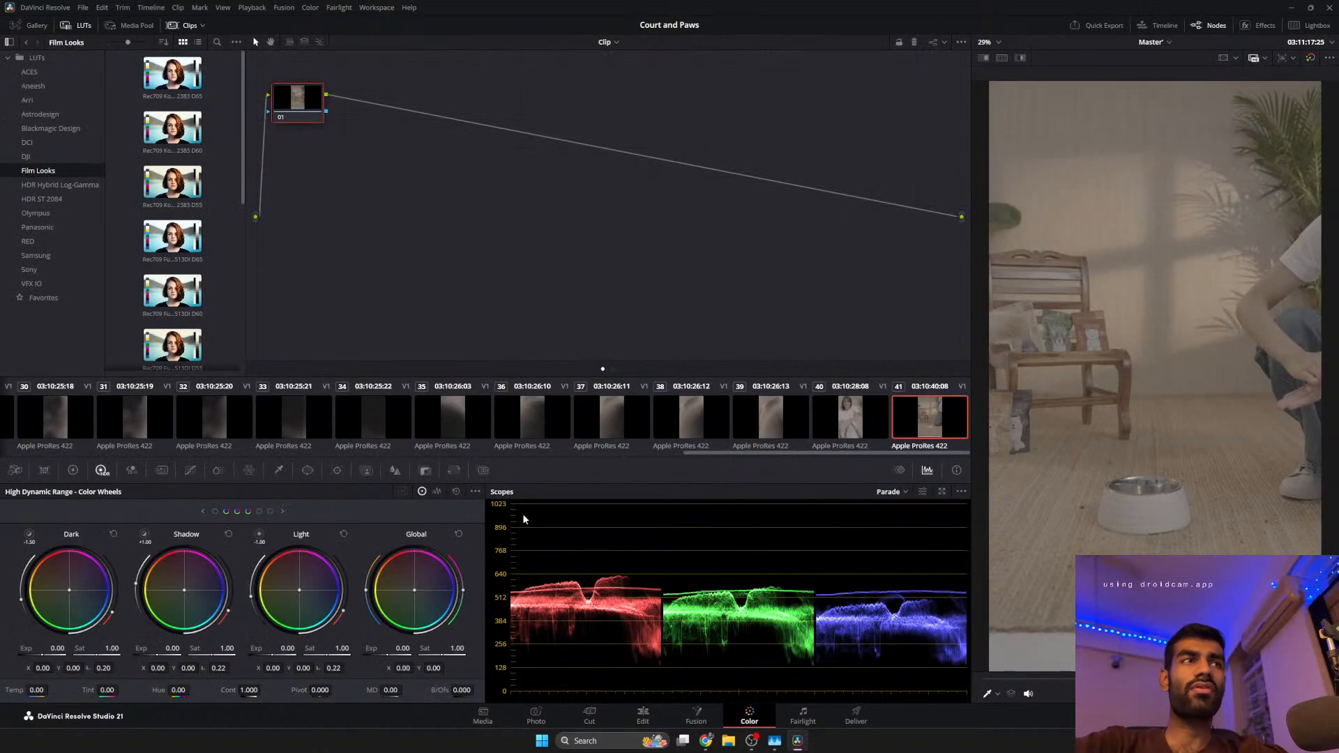
scroll(506, 424, "up", 10)
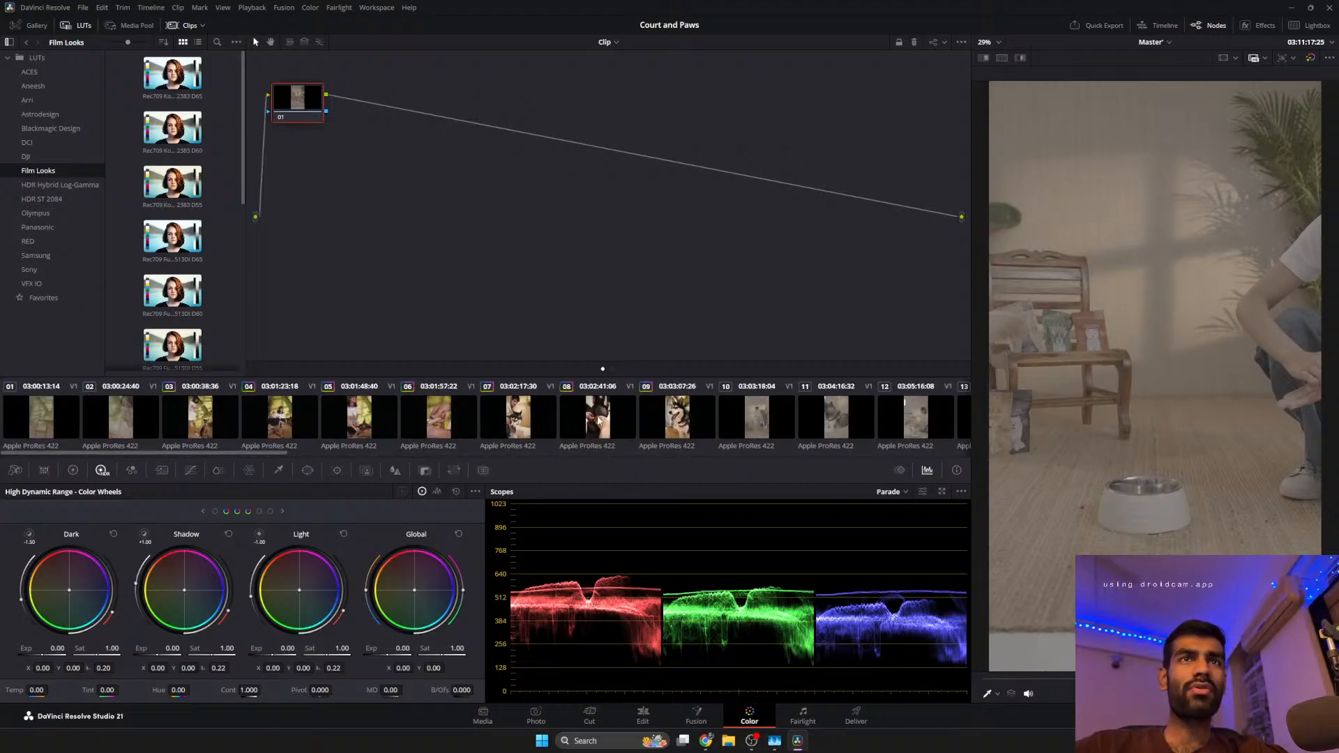
left_click(664, 422)
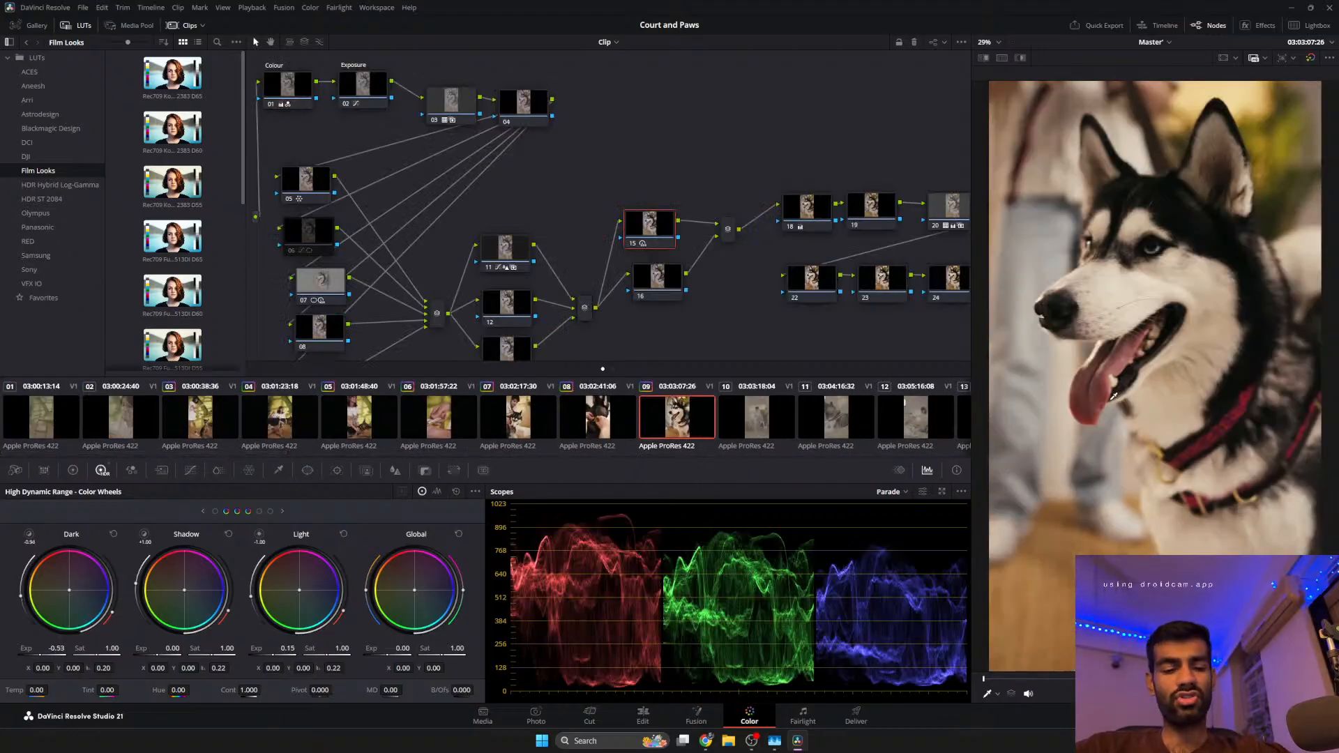
key("ctrl+f")
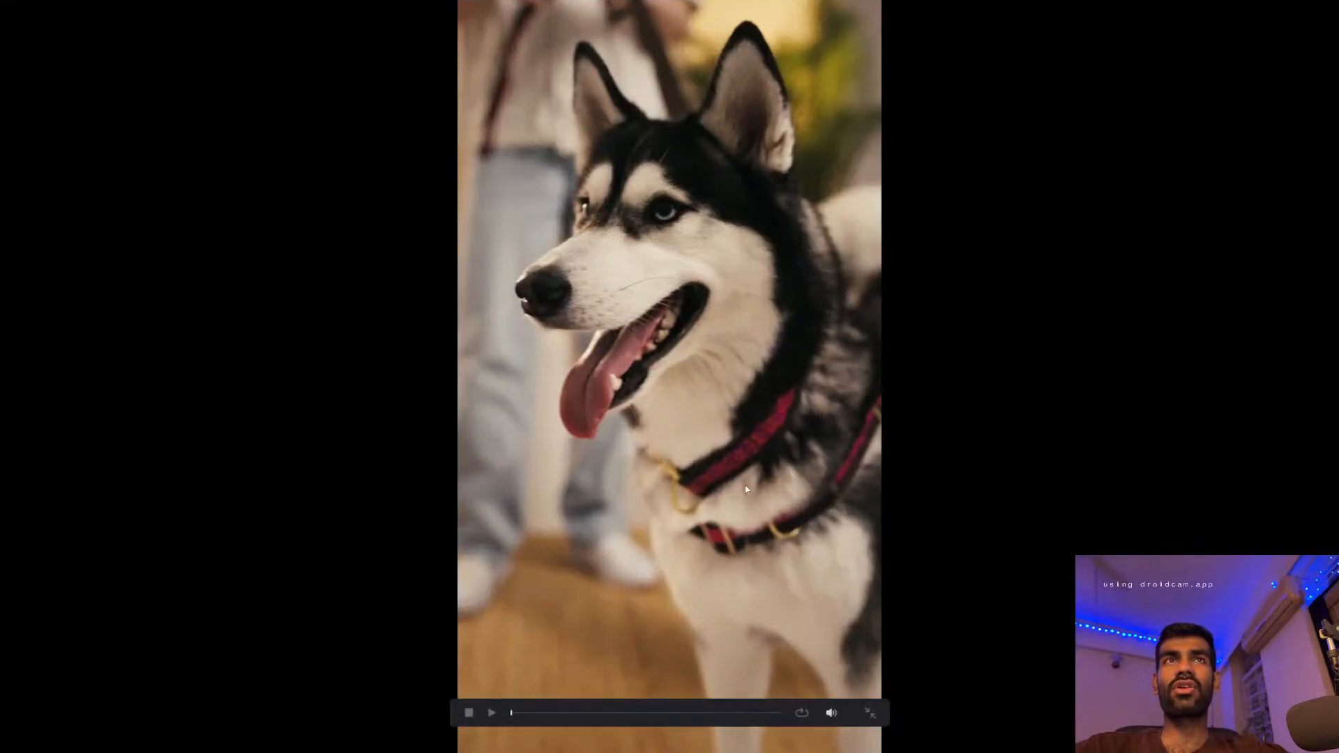
key("Escape")
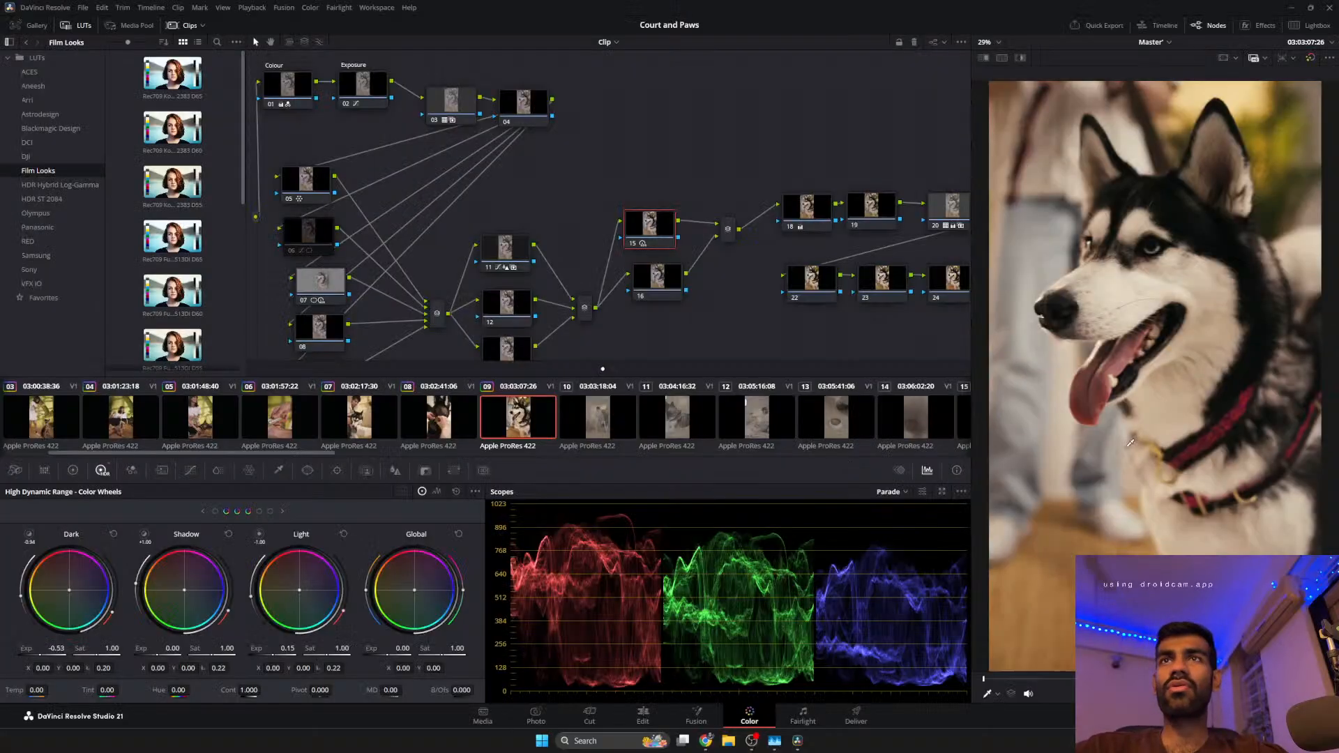
Compare clip 08 with clip 09 and check clip 09 in full screen again.
left_click(447, 429)
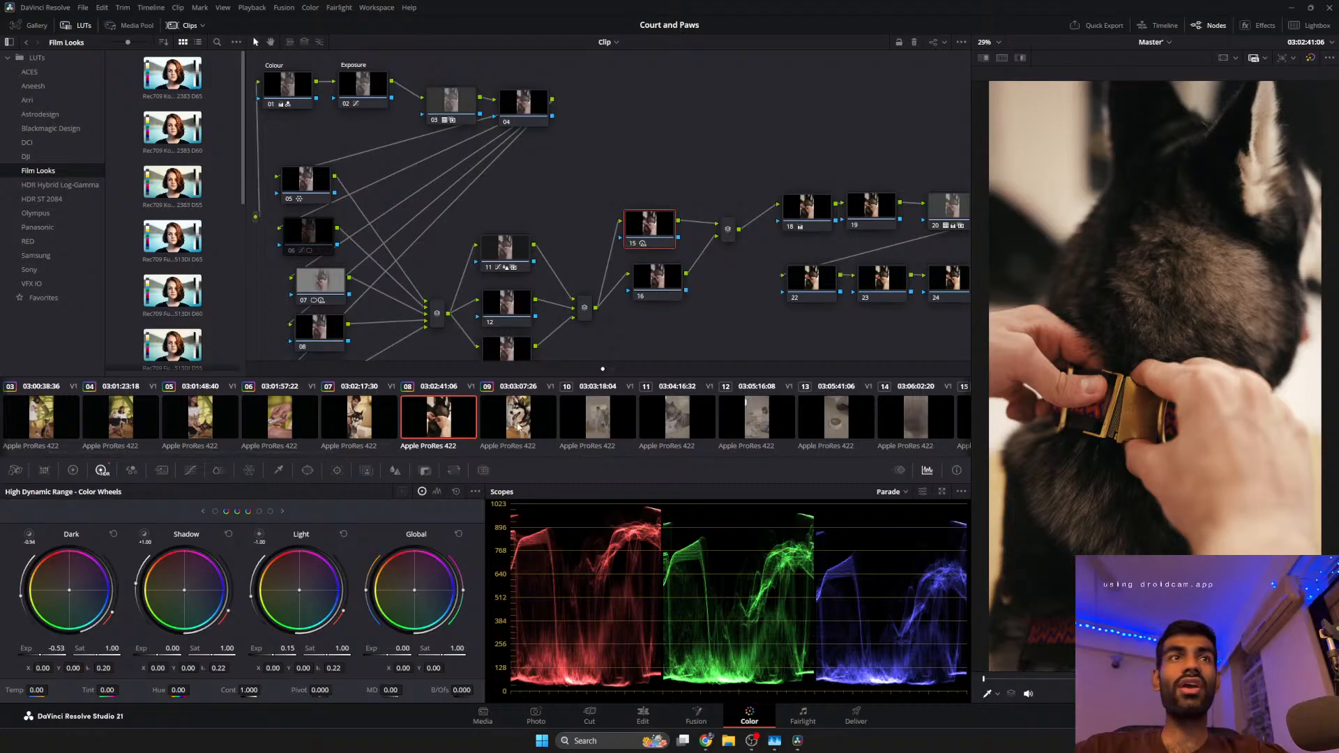
left_click(499, 438)
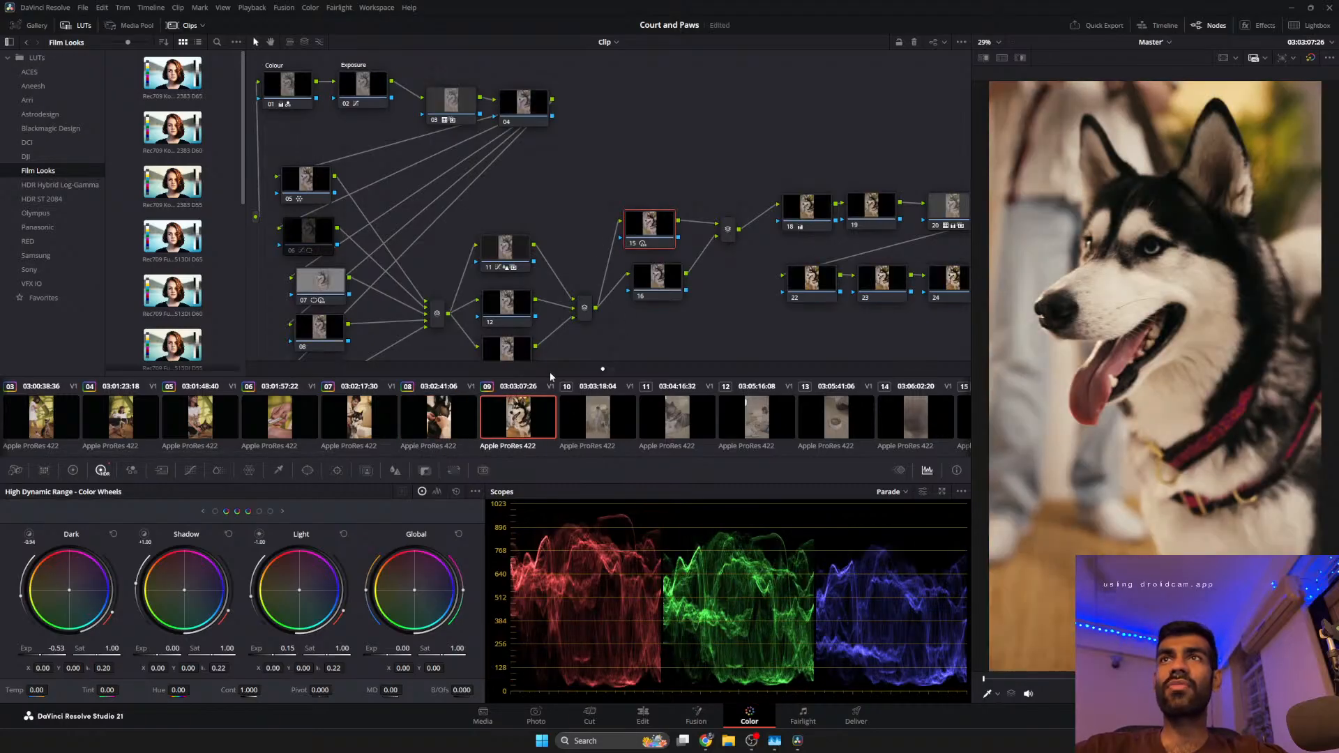
key("ctrl+f")
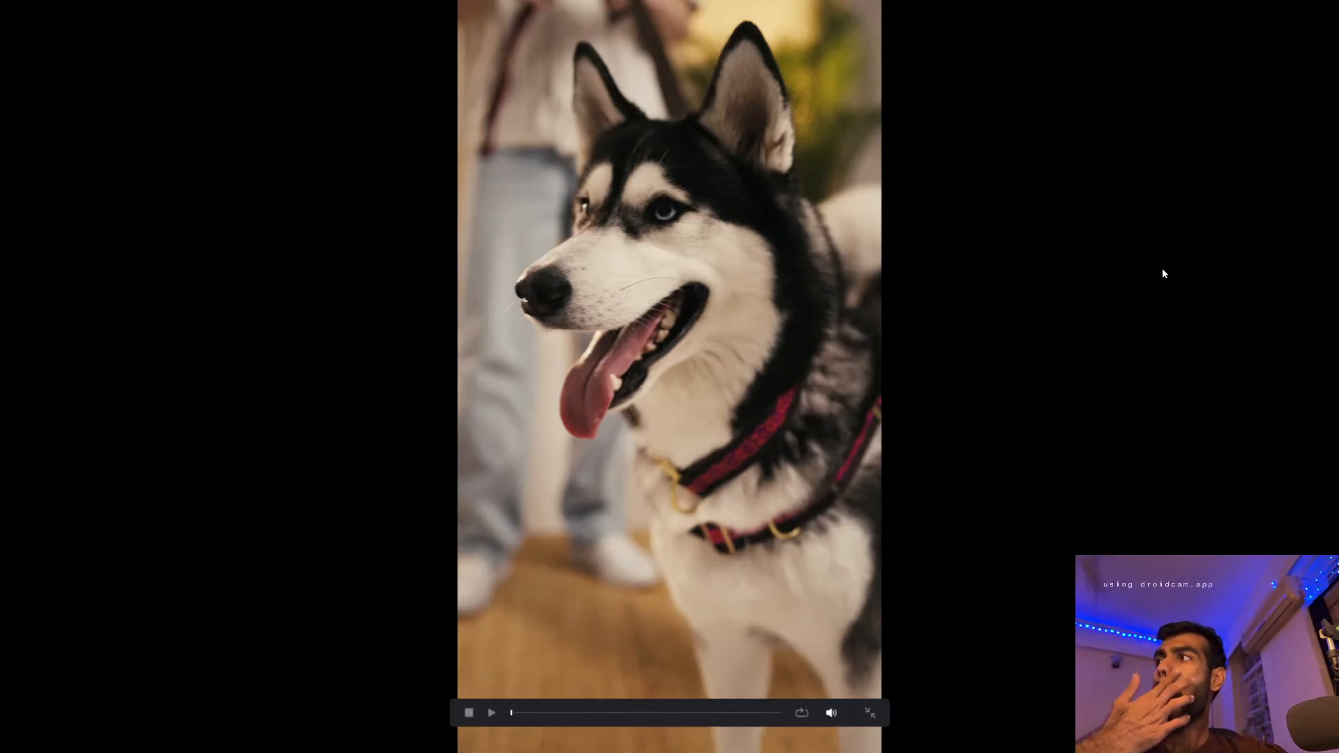
key("Escape")
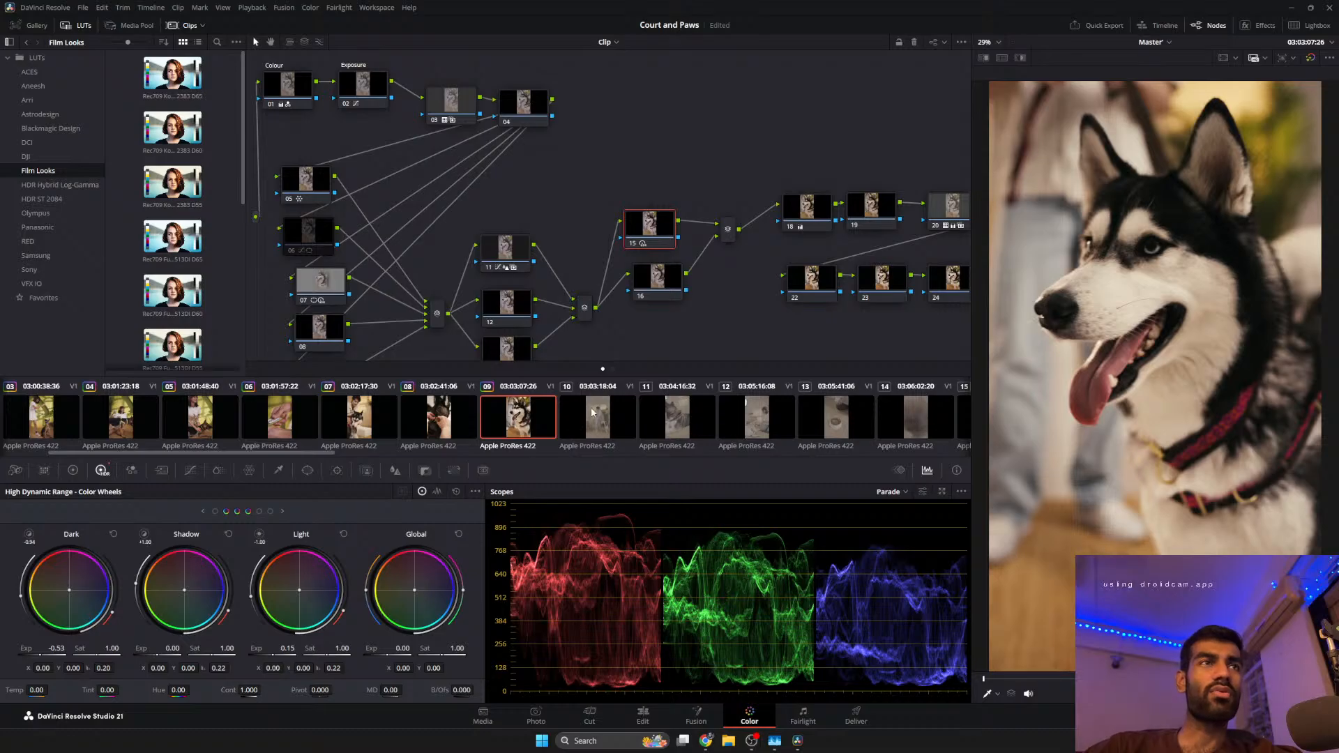
Copy clip 09's grade onto clip 10 and review it in full screen and further into the clip.
left_click(566, 419)
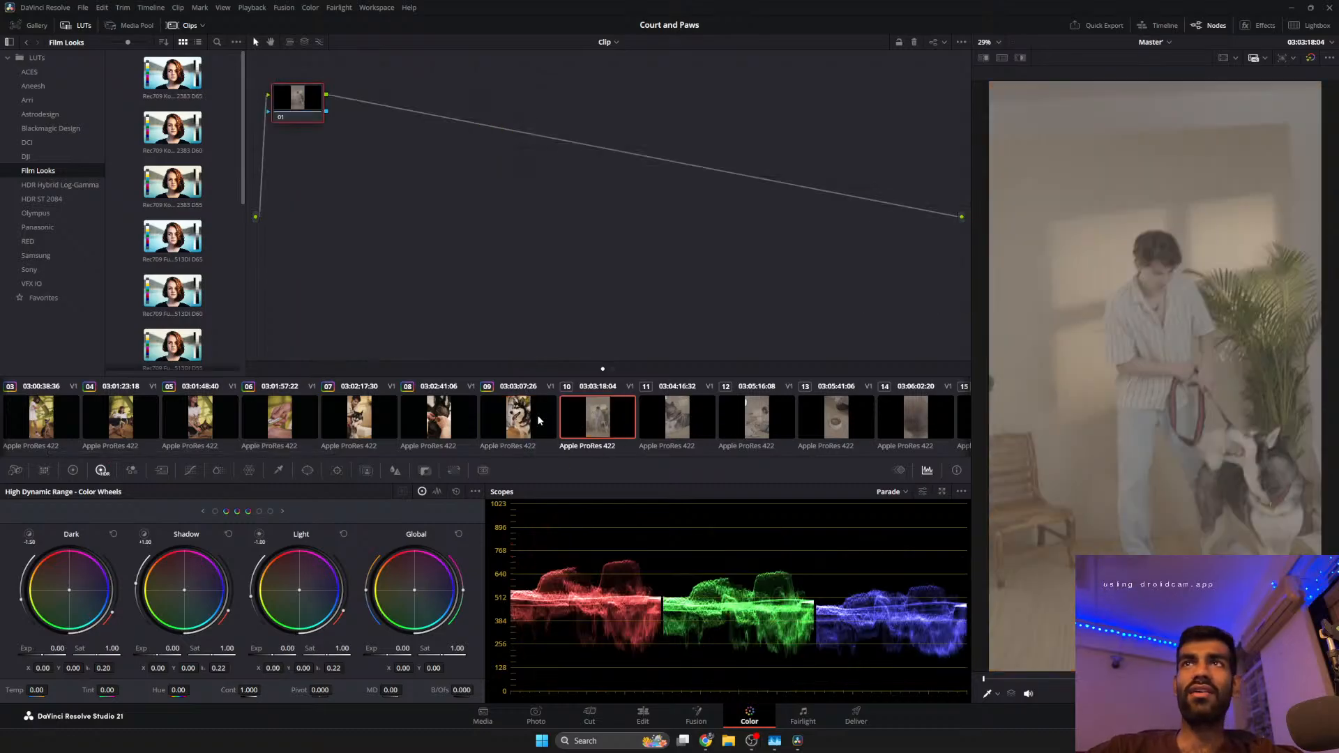
left_click(524, 430)
key("ctrl+f")
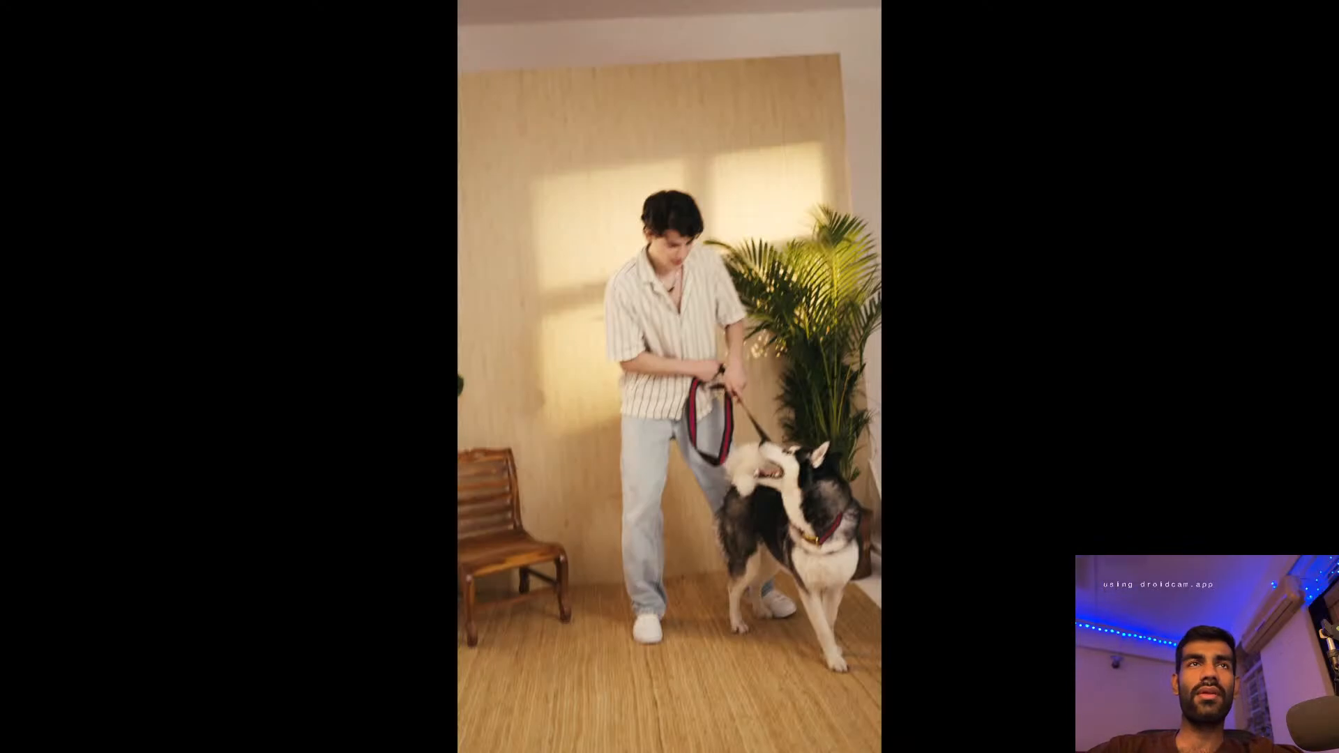
key("Escape")
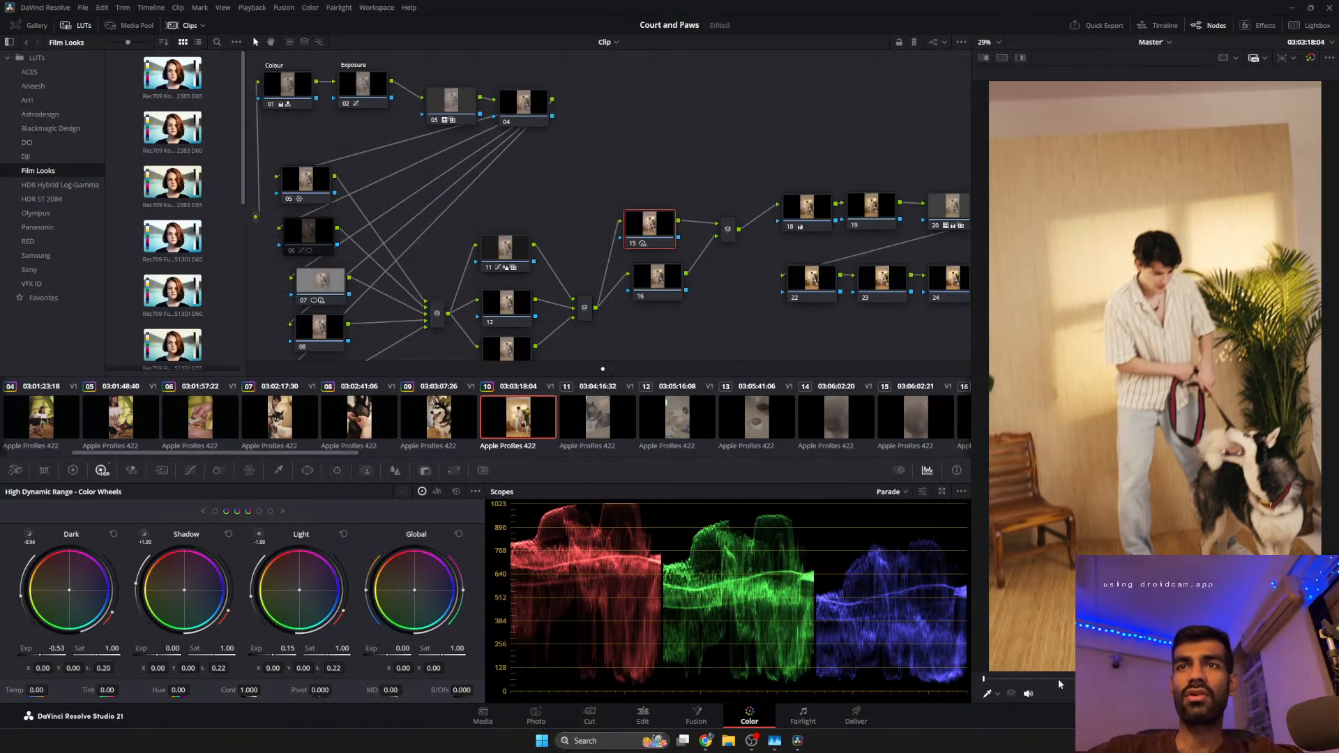
key("space")
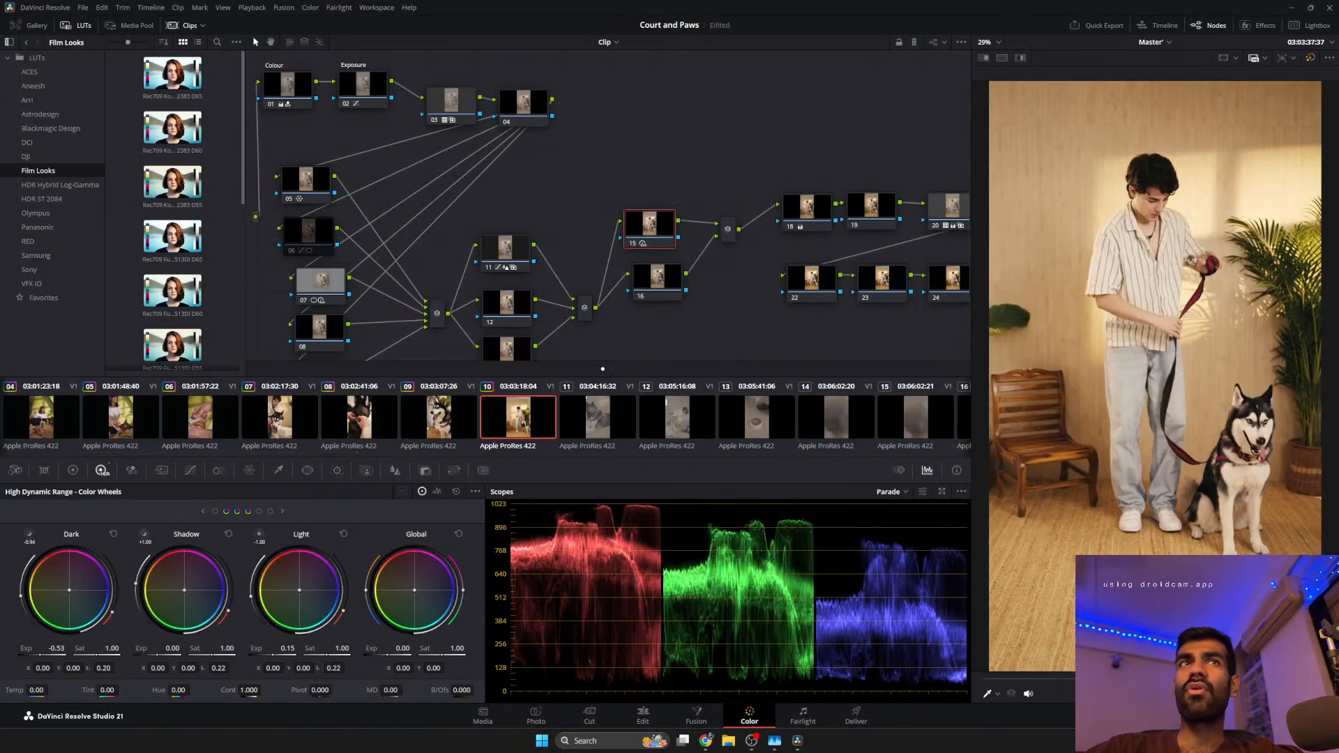
Compare the grades of clips 07, 08 and 09 to judge how well they match.
left_click(418, 426)
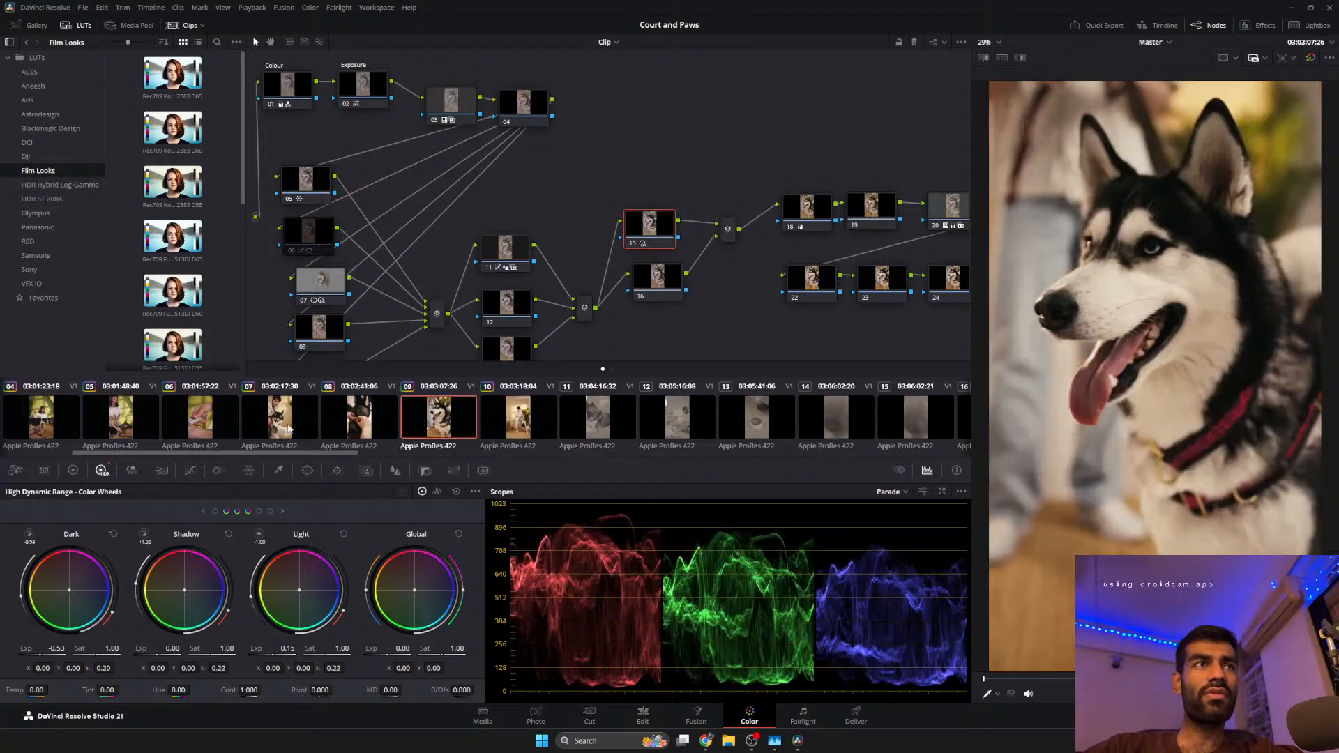
left_click(272, 431)
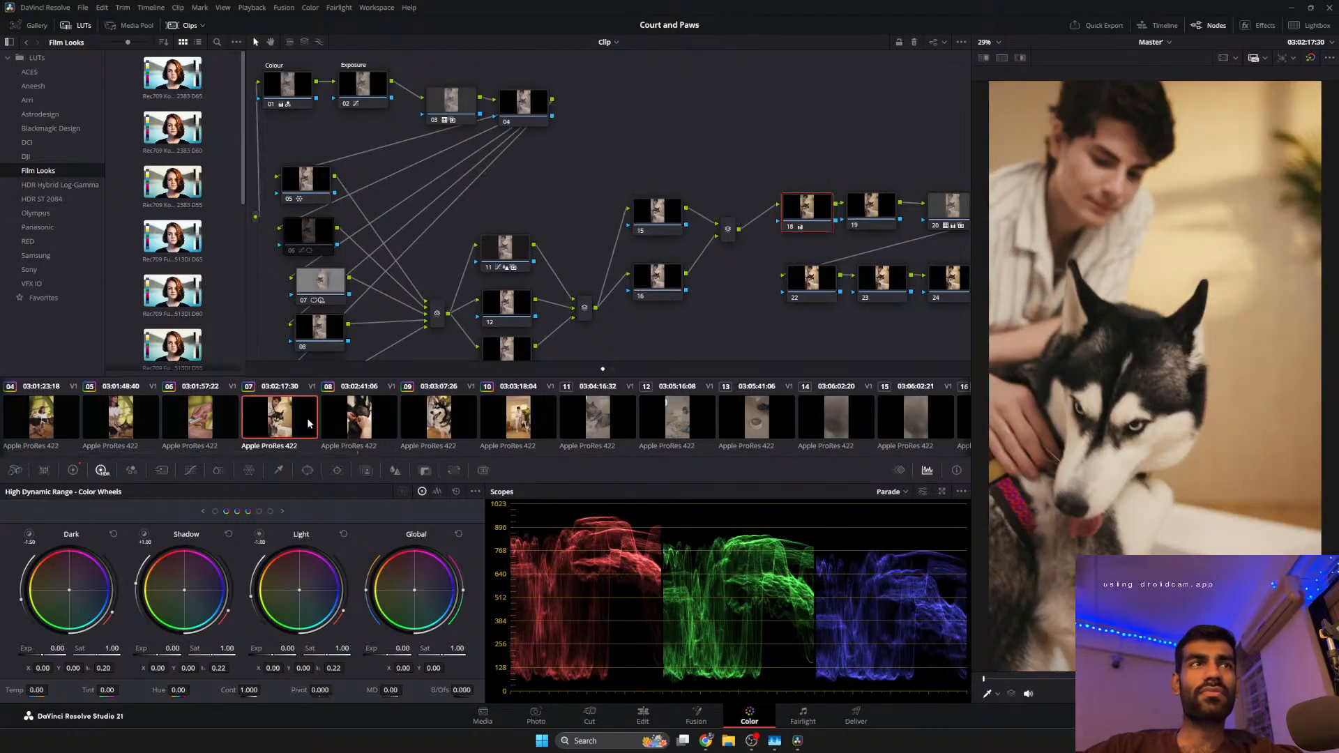
left_click(336, 412)
left_click(432, 417)
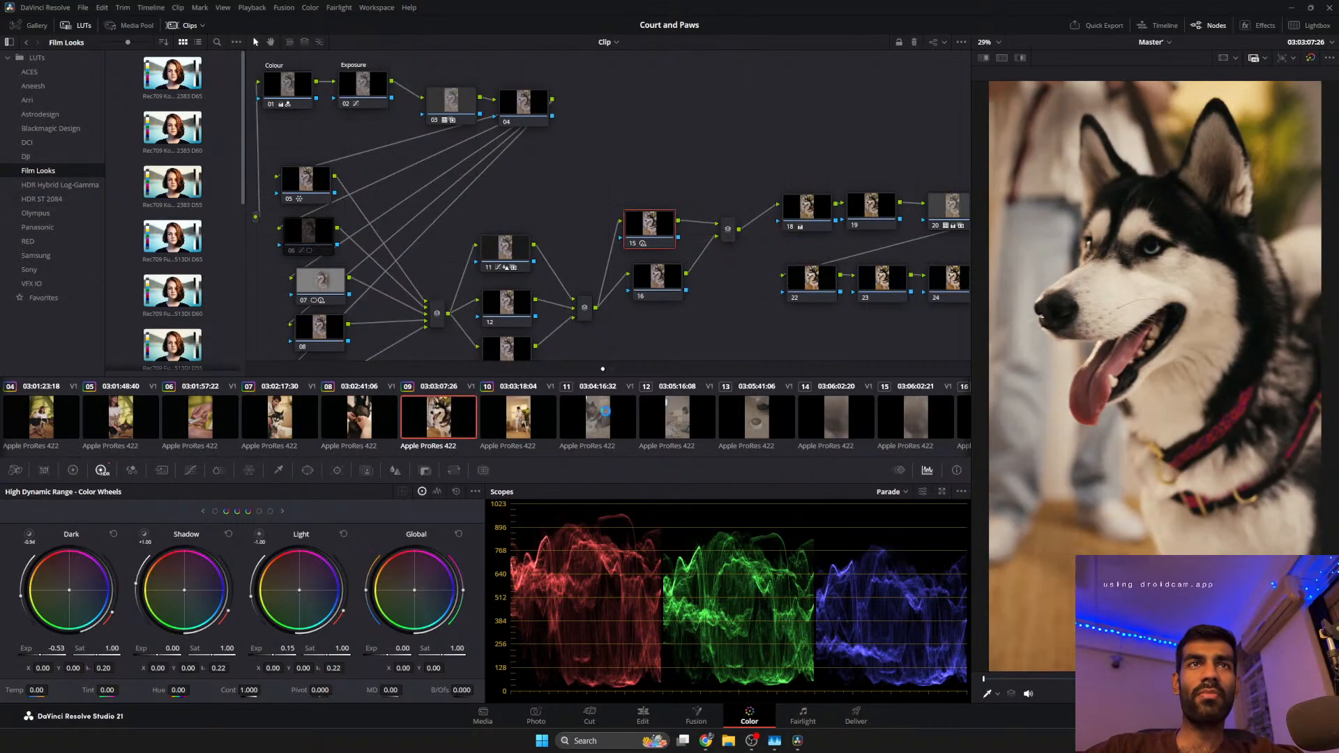
Apply the same node grade to clip 11, scrub through it and check it against clip 10.
left_click(606, 417)
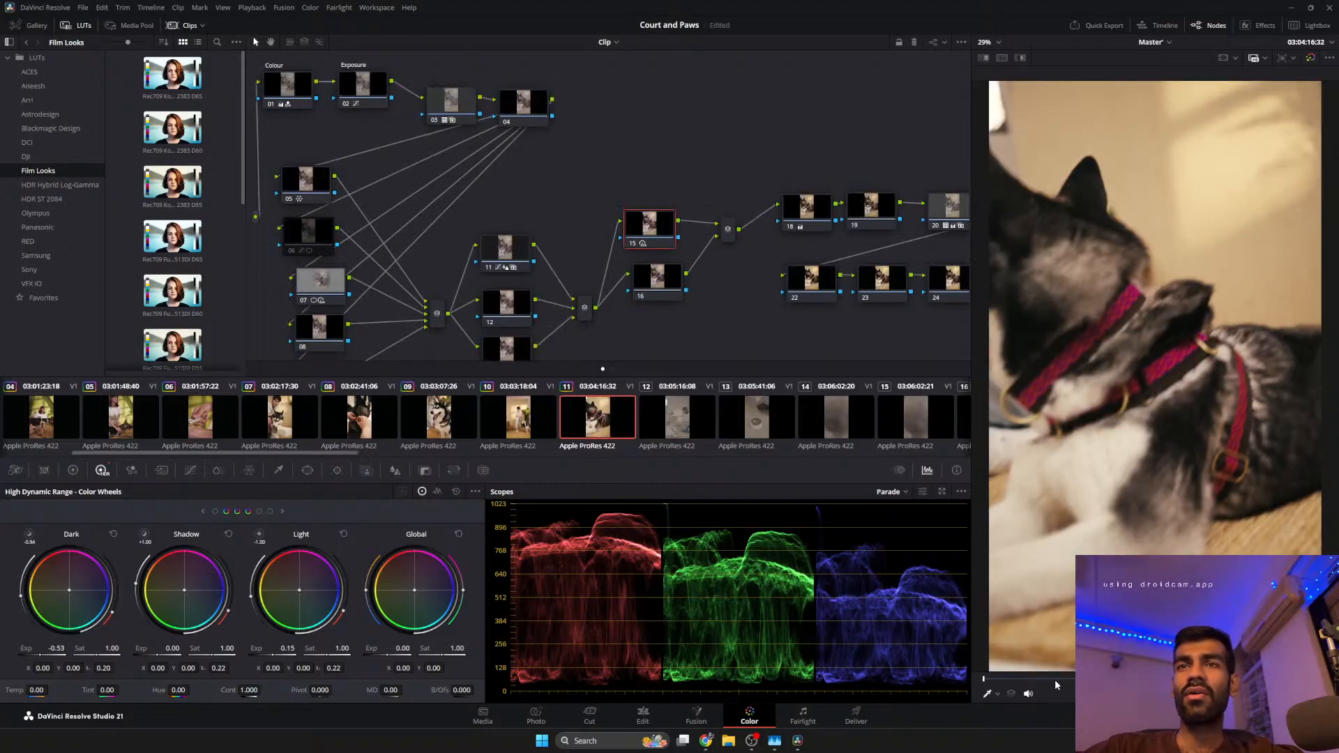
left_click_drag(1054, 680, 1107, 681)
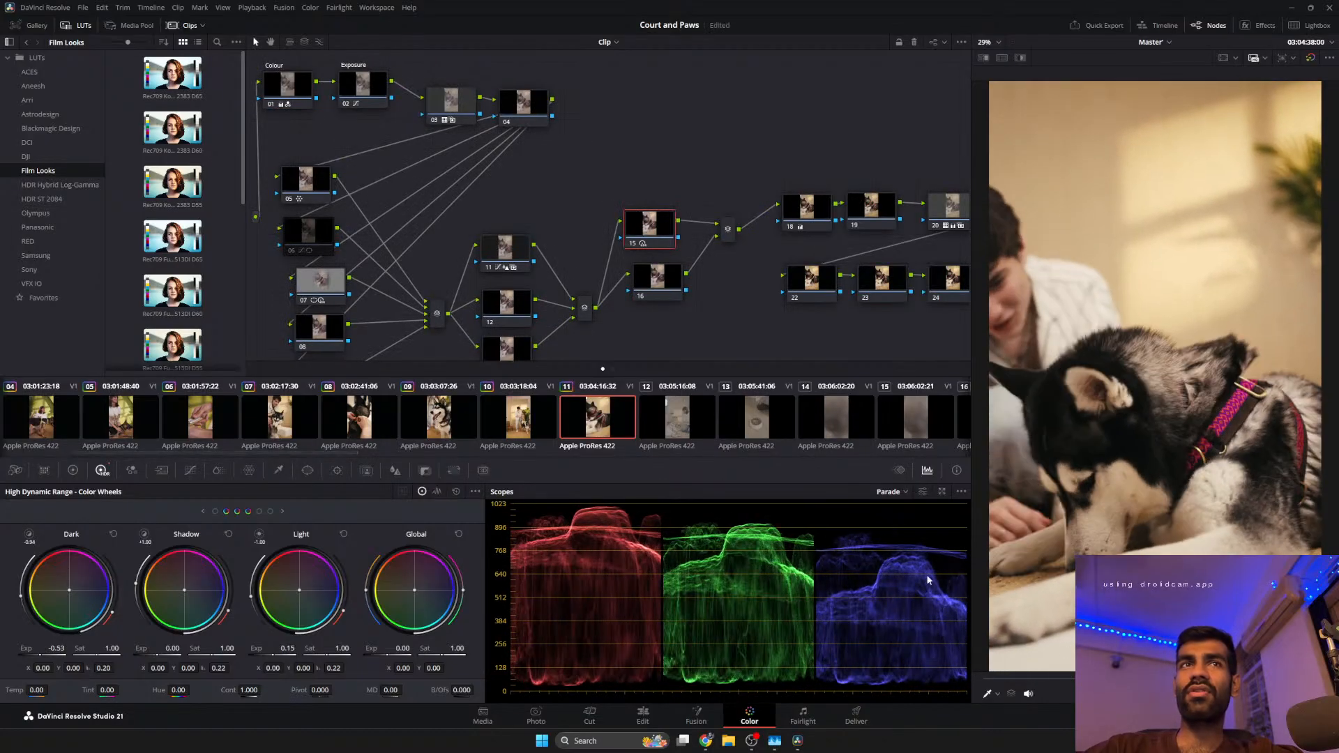
left_click(520, 433)
key("ctrl+f")
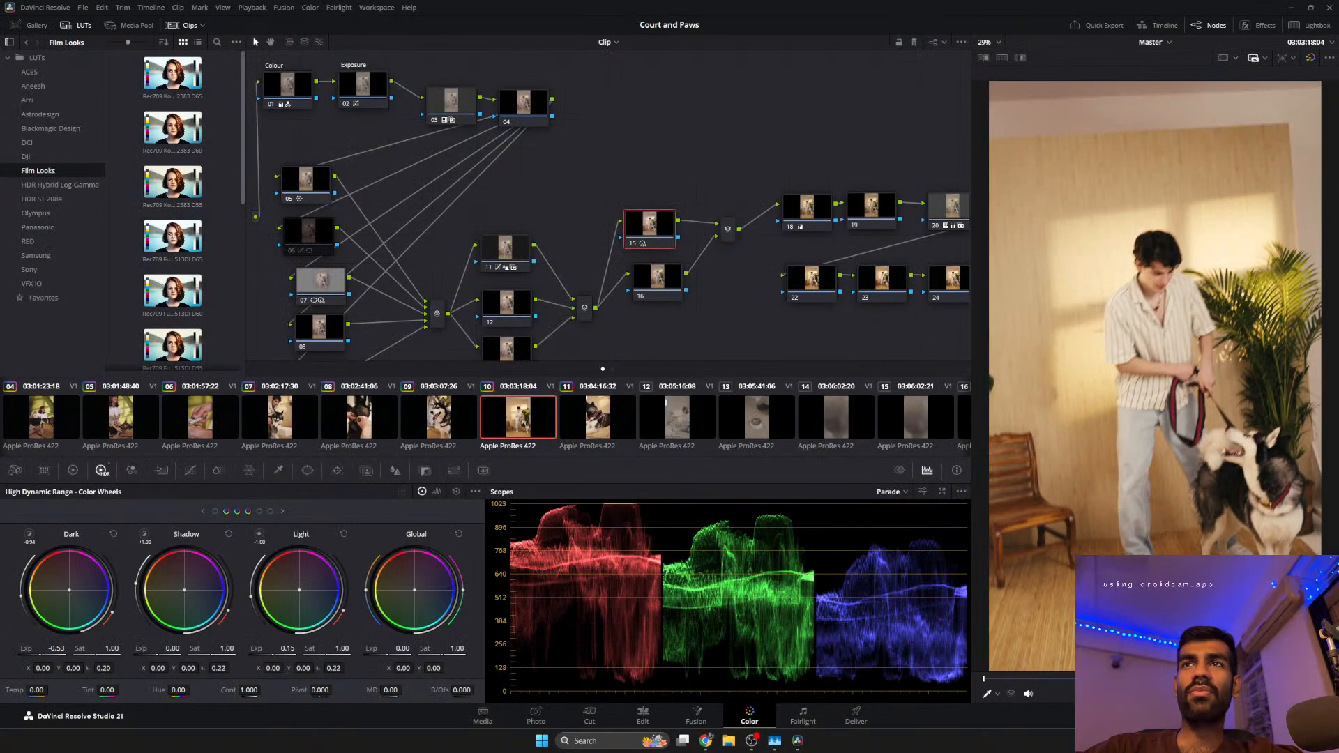
Try lowering the upper midtones on the custom curve of clip 10's Exposure node, and reset that curve.
left_click(793, 227)
left_click(793, 226)
left_click_drag(598, 164, 726, 222)
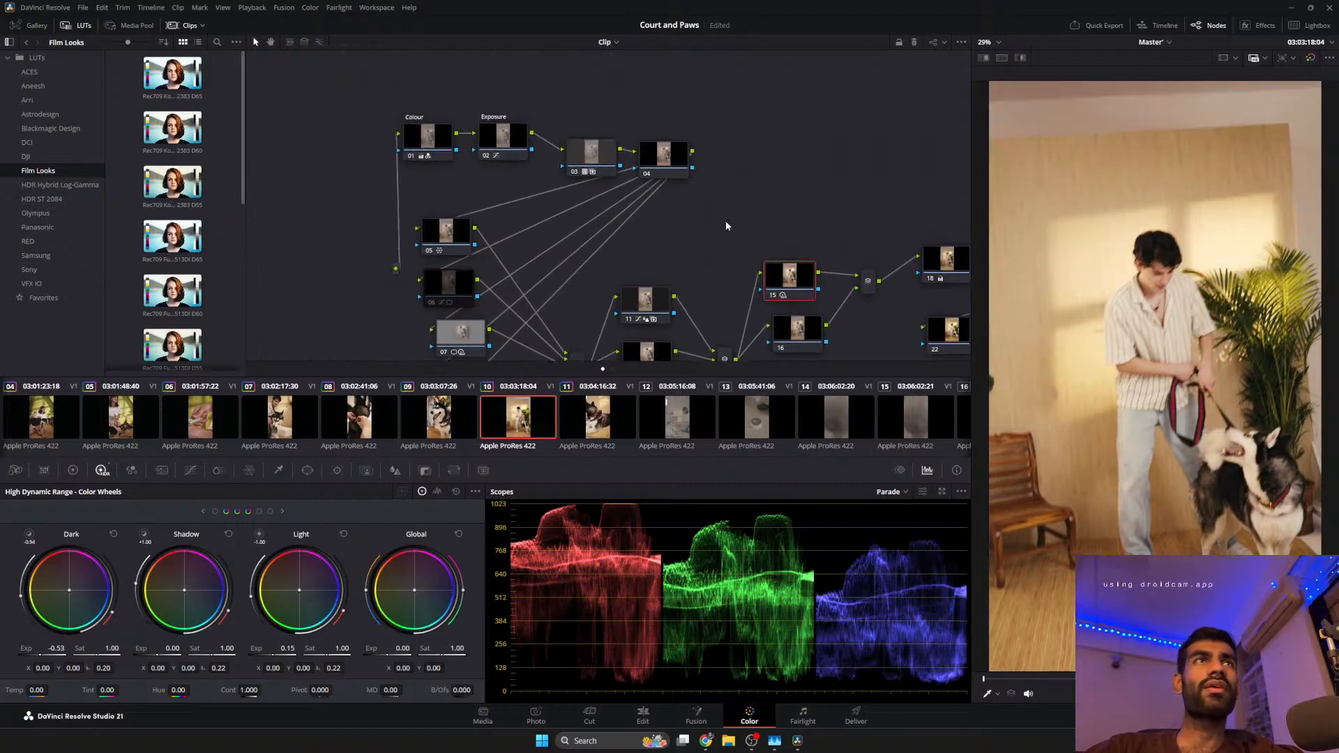
left_click_drag(493, 150, 486, 142)
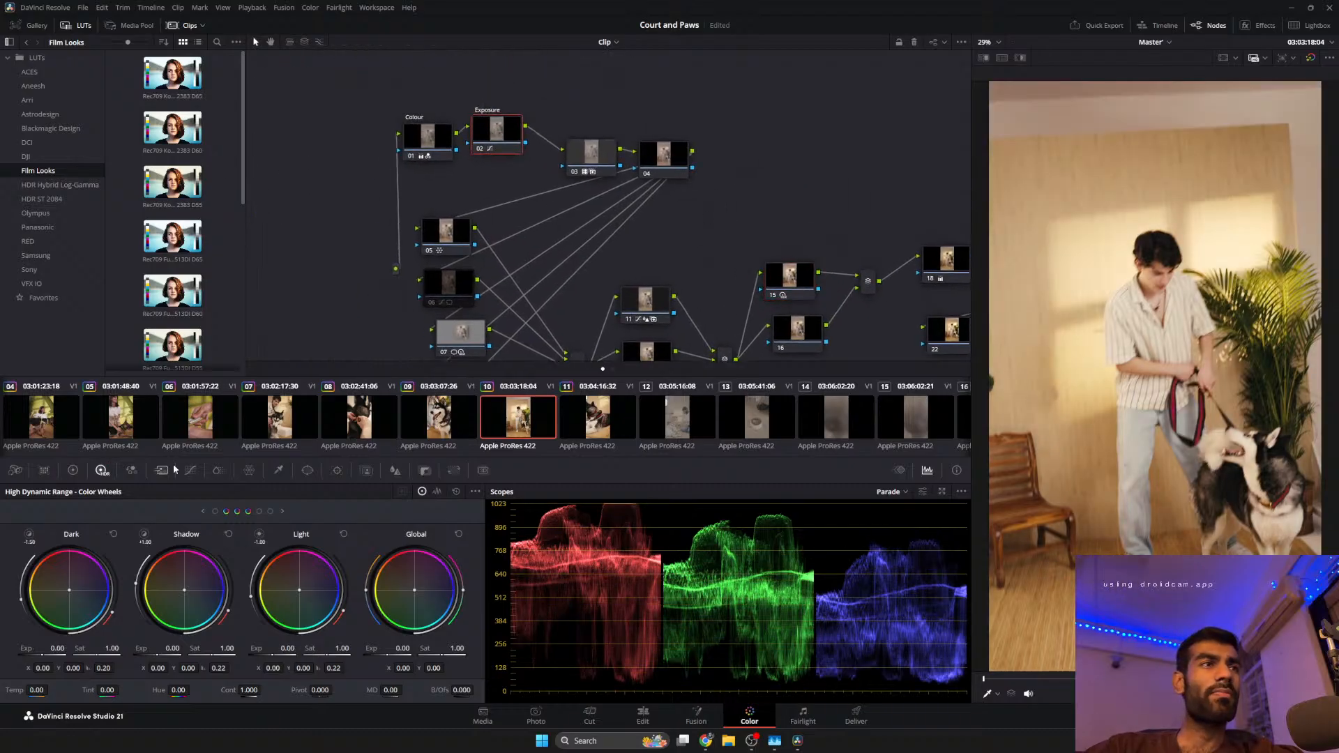
left_click(191, 472)
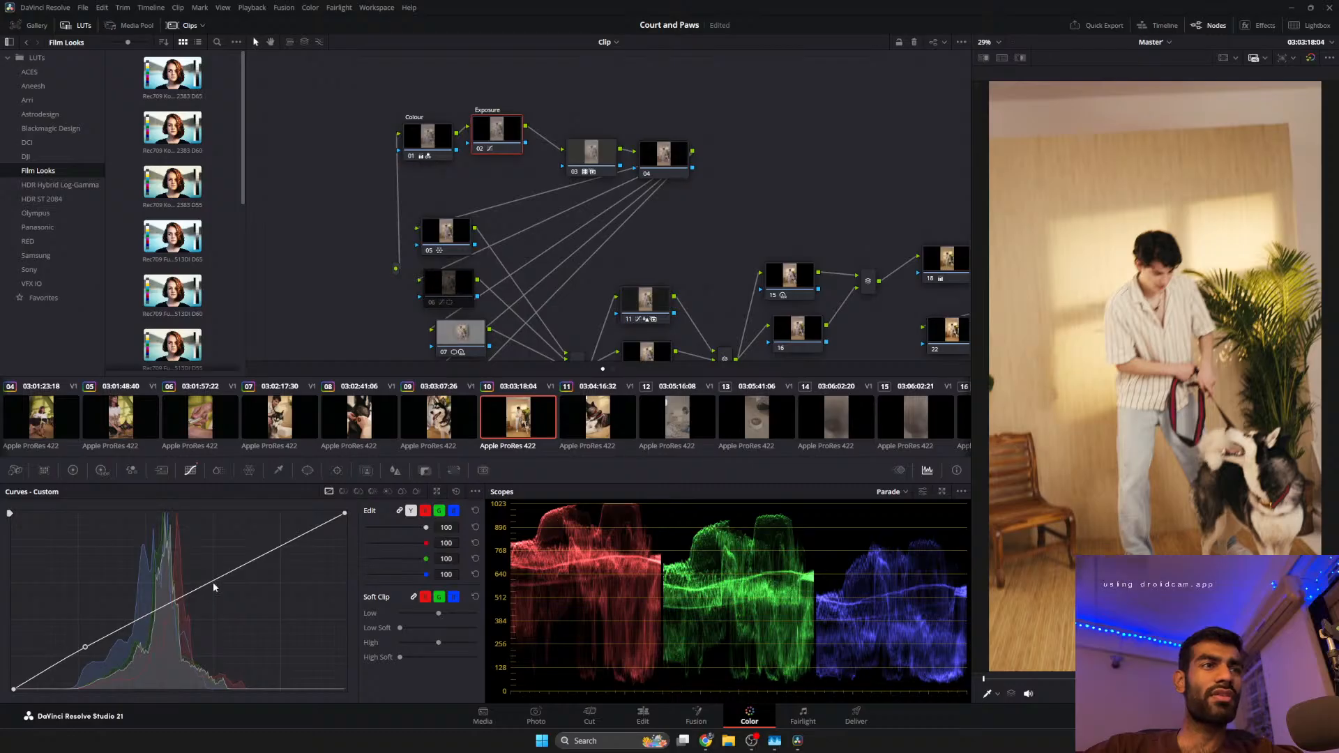
left_click_drag(255, 560, 249, 564)
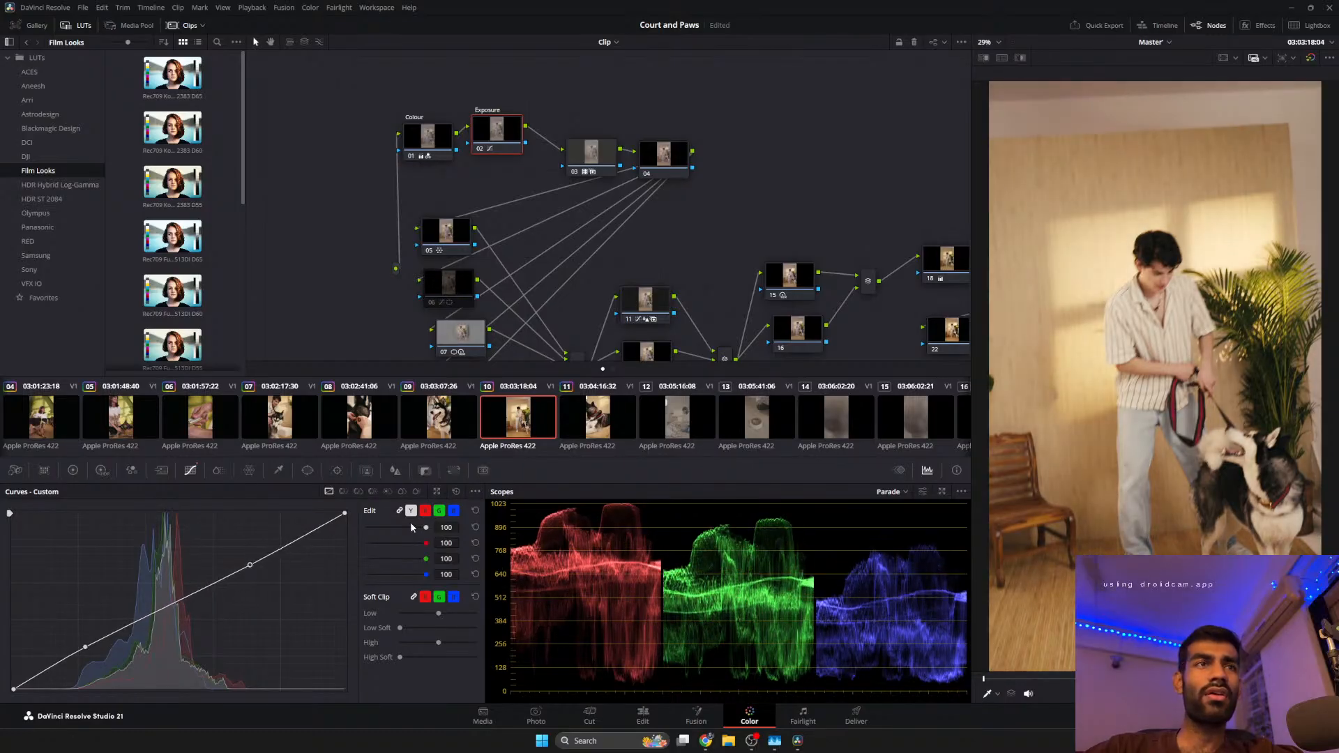
left_click(459, 492)
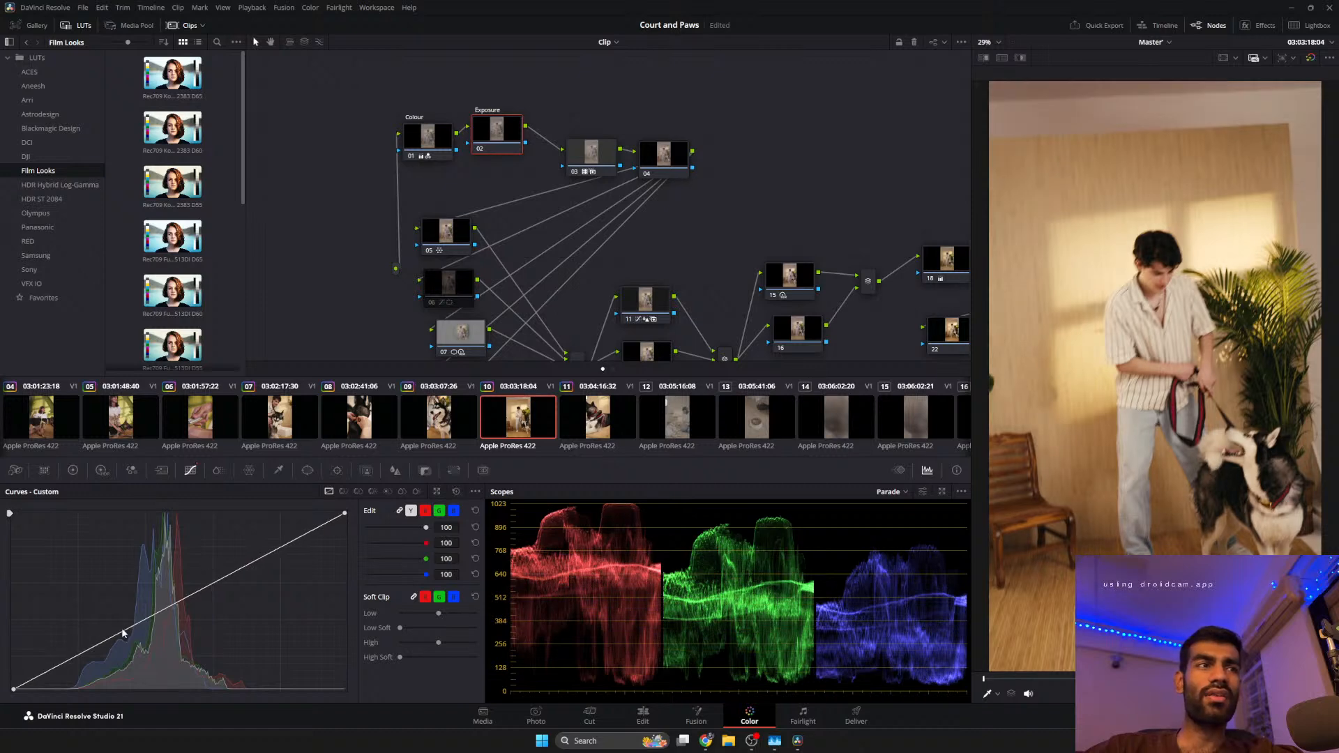
Rebuild the Exposure node's custom curve with one point in the lower tones and a slightly lowered point in the upper midtones.
left_click(143, 620)
left_click_drag(144, 623, 122, 637)
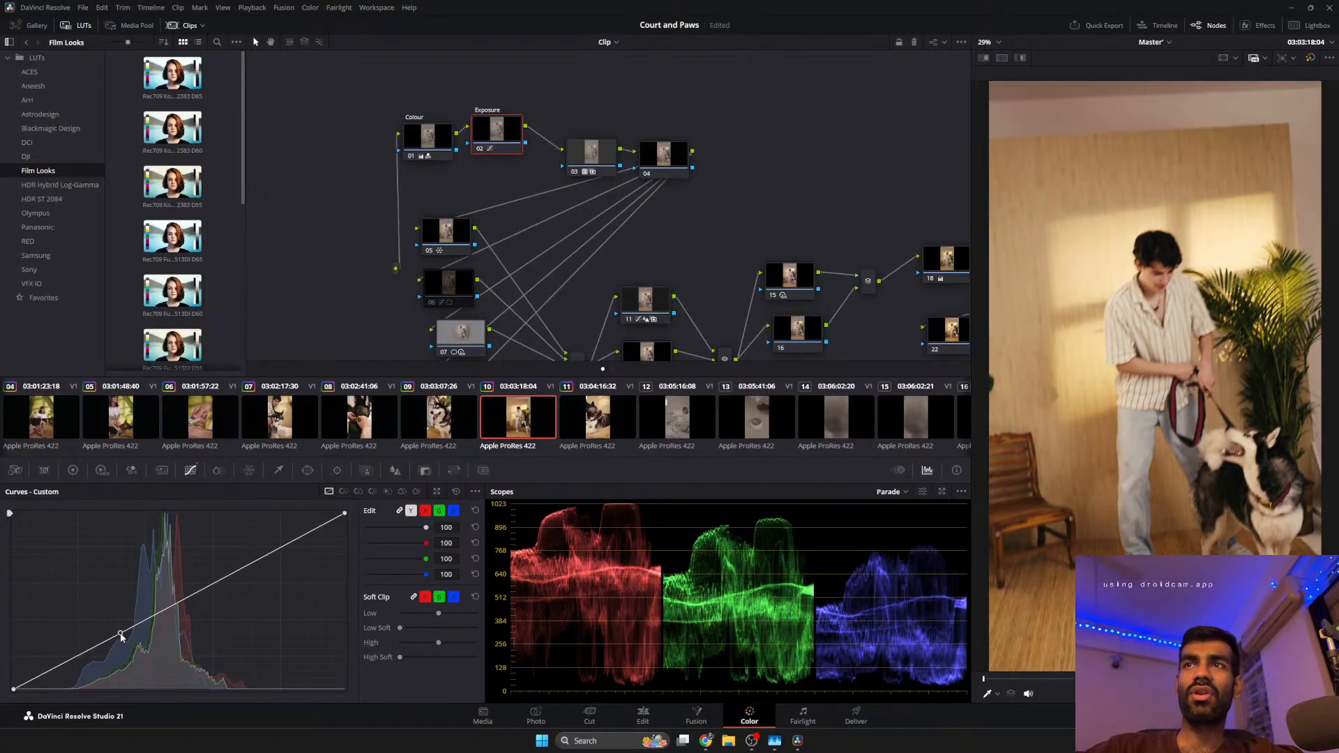
left_click_drag(119, 638, 118, 636)
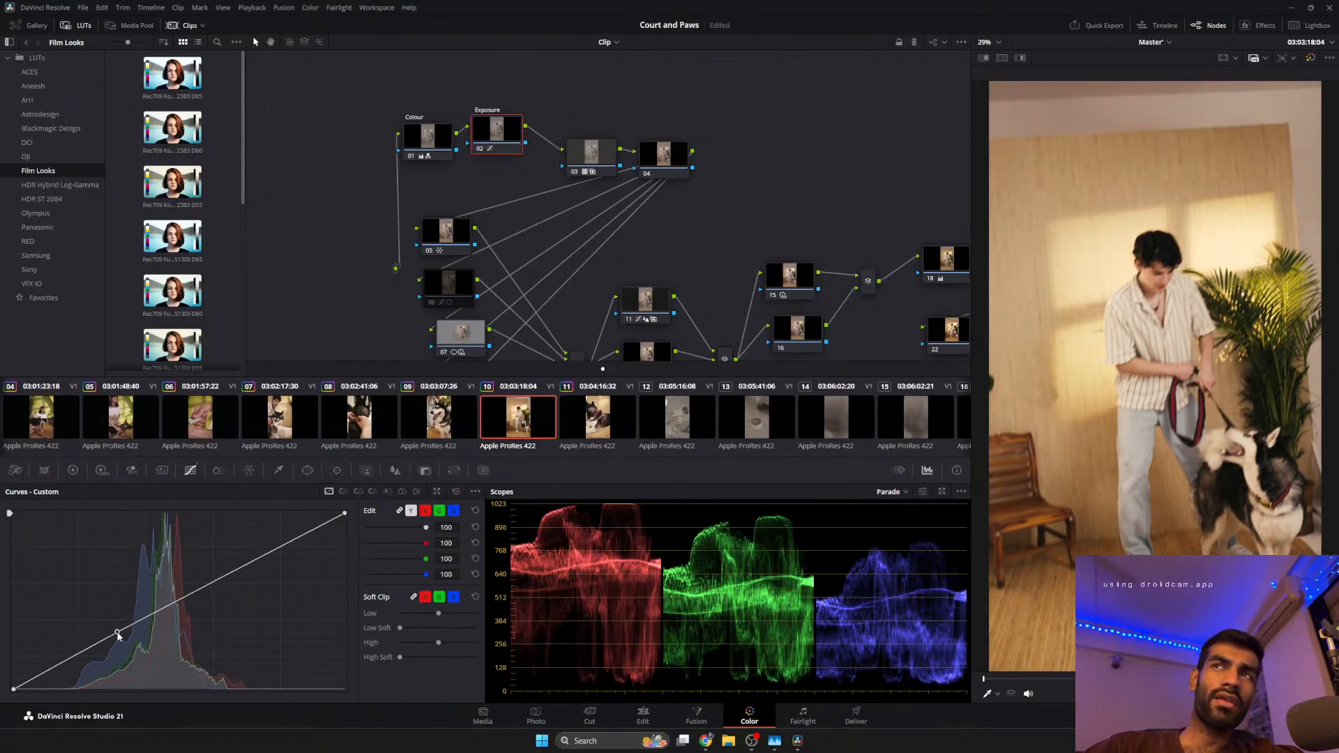
left_click_drag(288, 549, 216, 588)
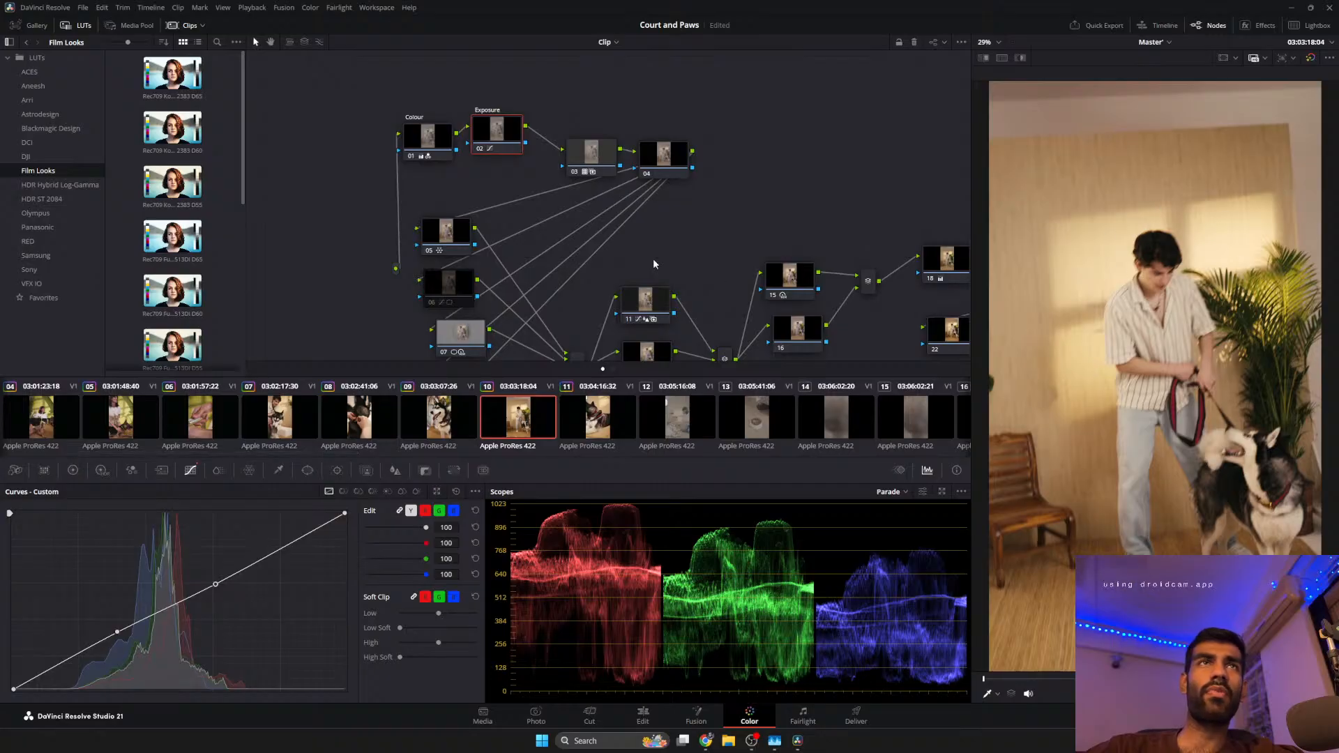
Move clip 10's Colour and Exposure nodes closer together, and set the HDR Highlight exposure on node 03 to -0.21.
left_click_drag(443, 156, 429, 156)
left_click_drag(497, 132, 492, 138)
left_click(102, 470)
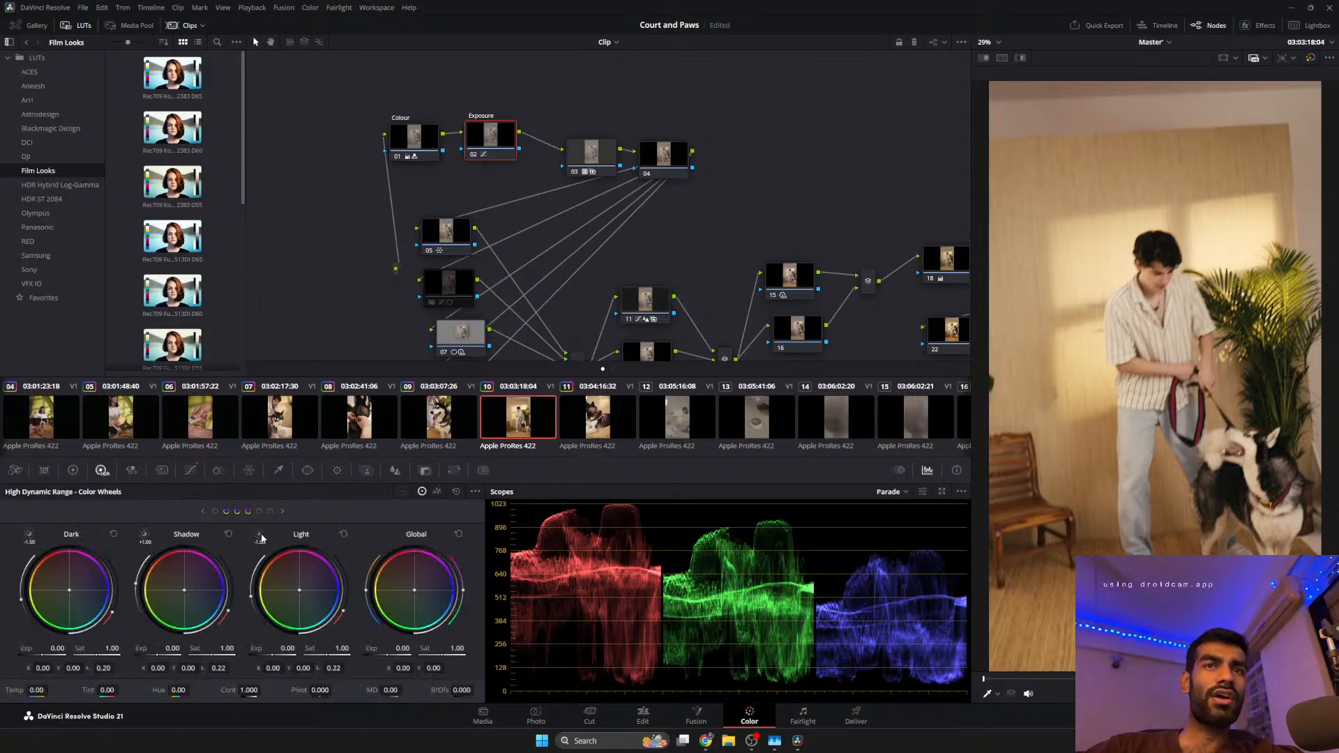
left_click(283, 512)
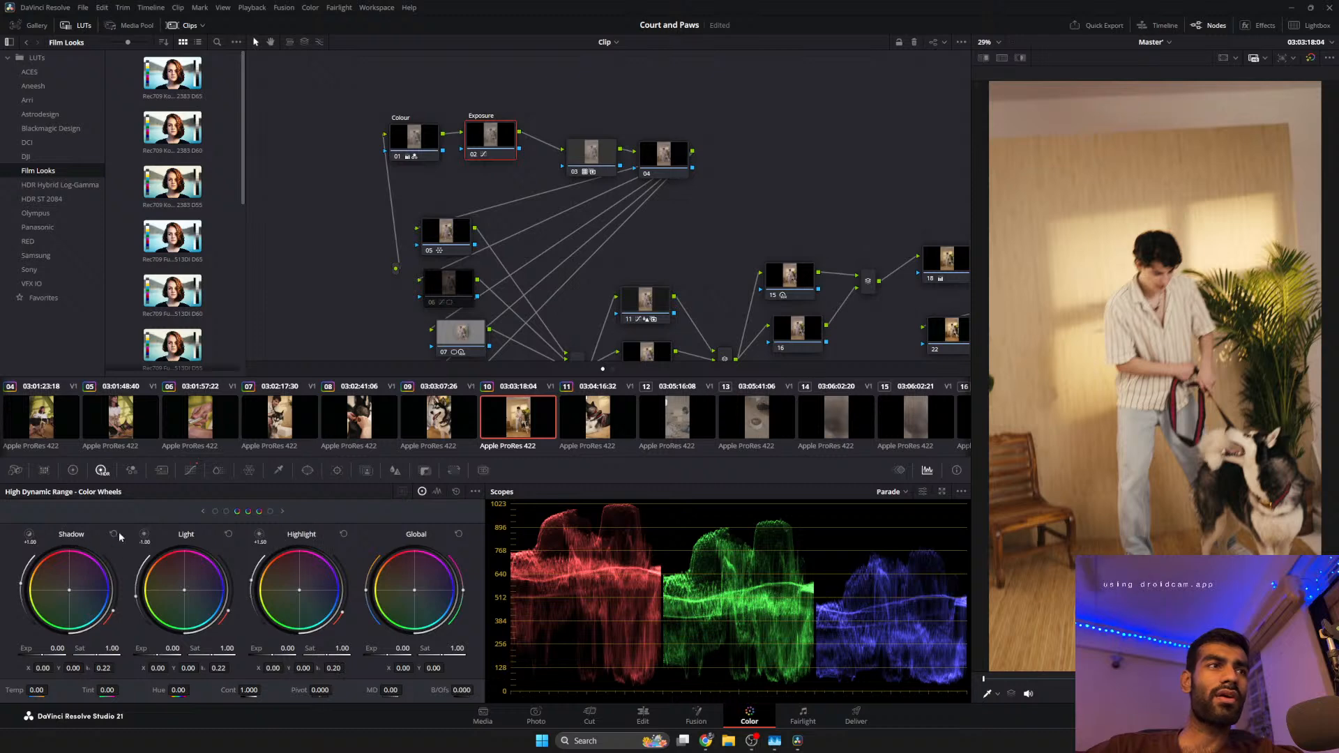
left_click(258, 535)
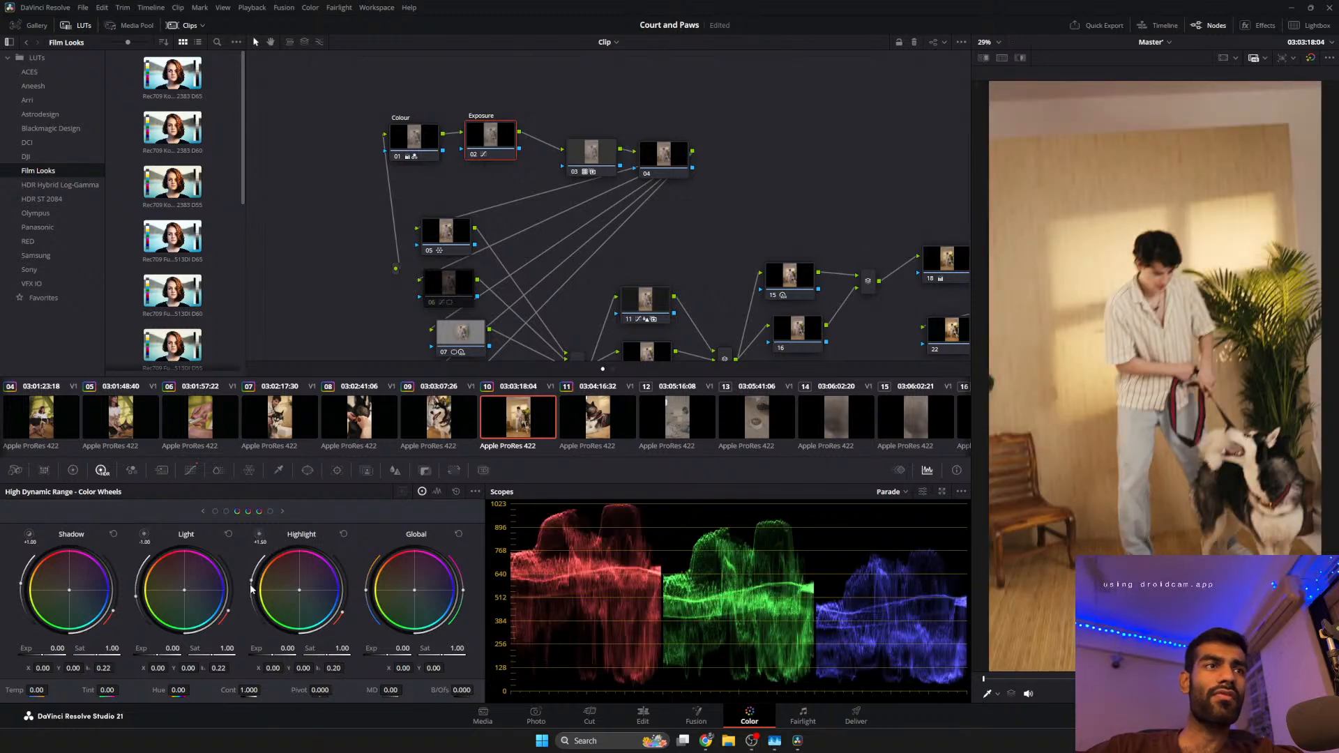
left_click(260, 537)
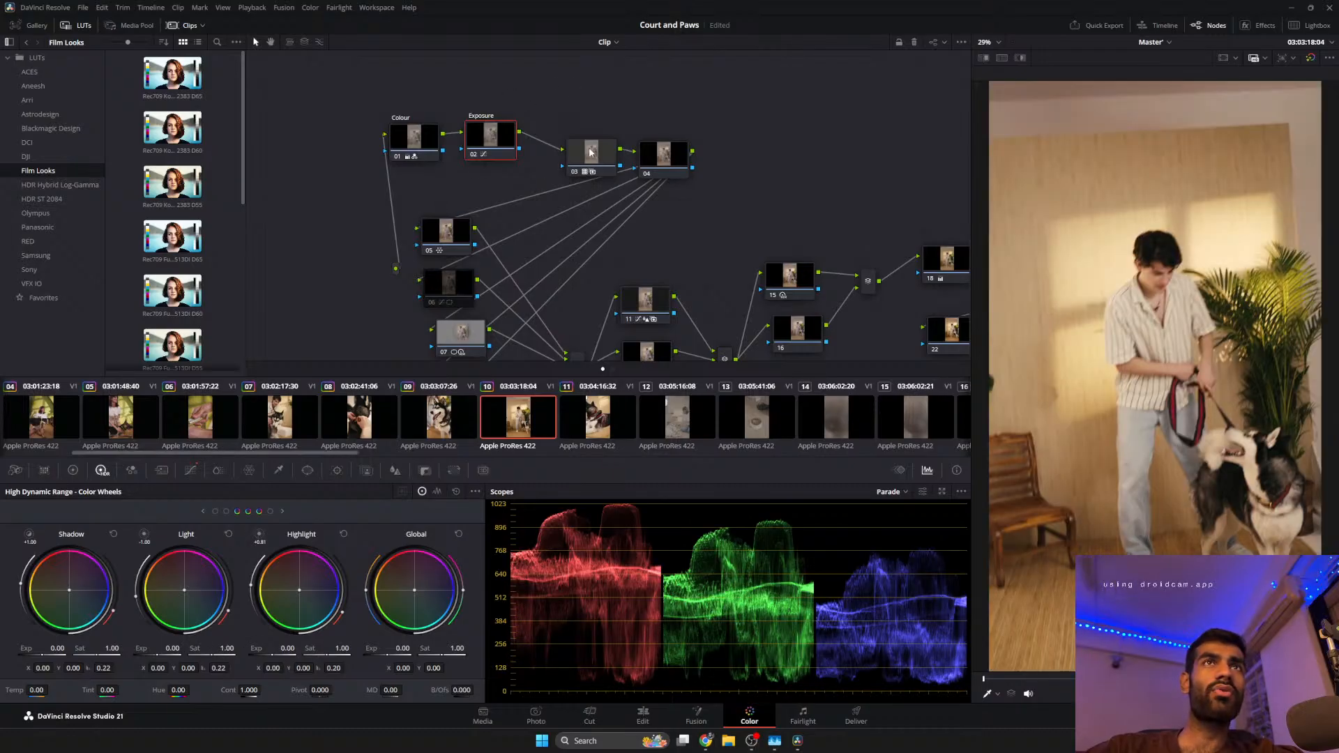
left_click_drag(591, 150, 574, 130)
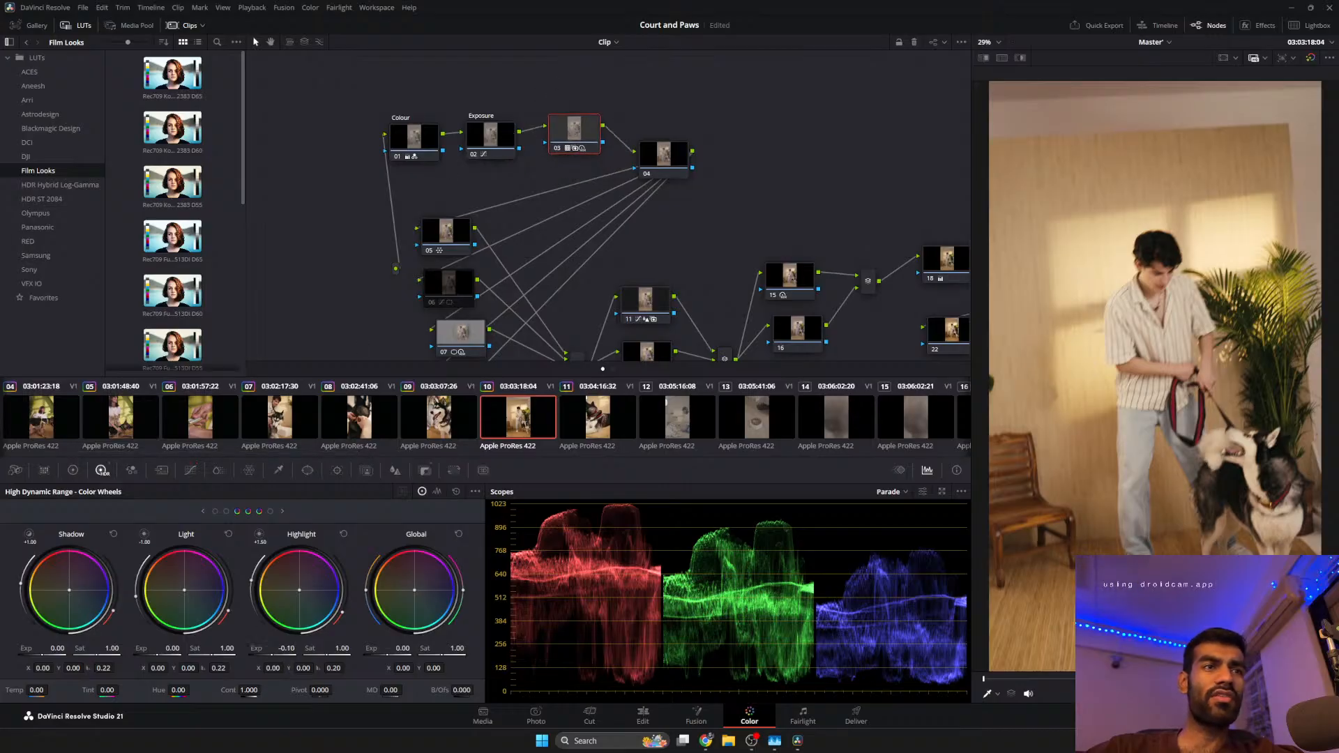
left_click_drag(257, 649, 237, 648)
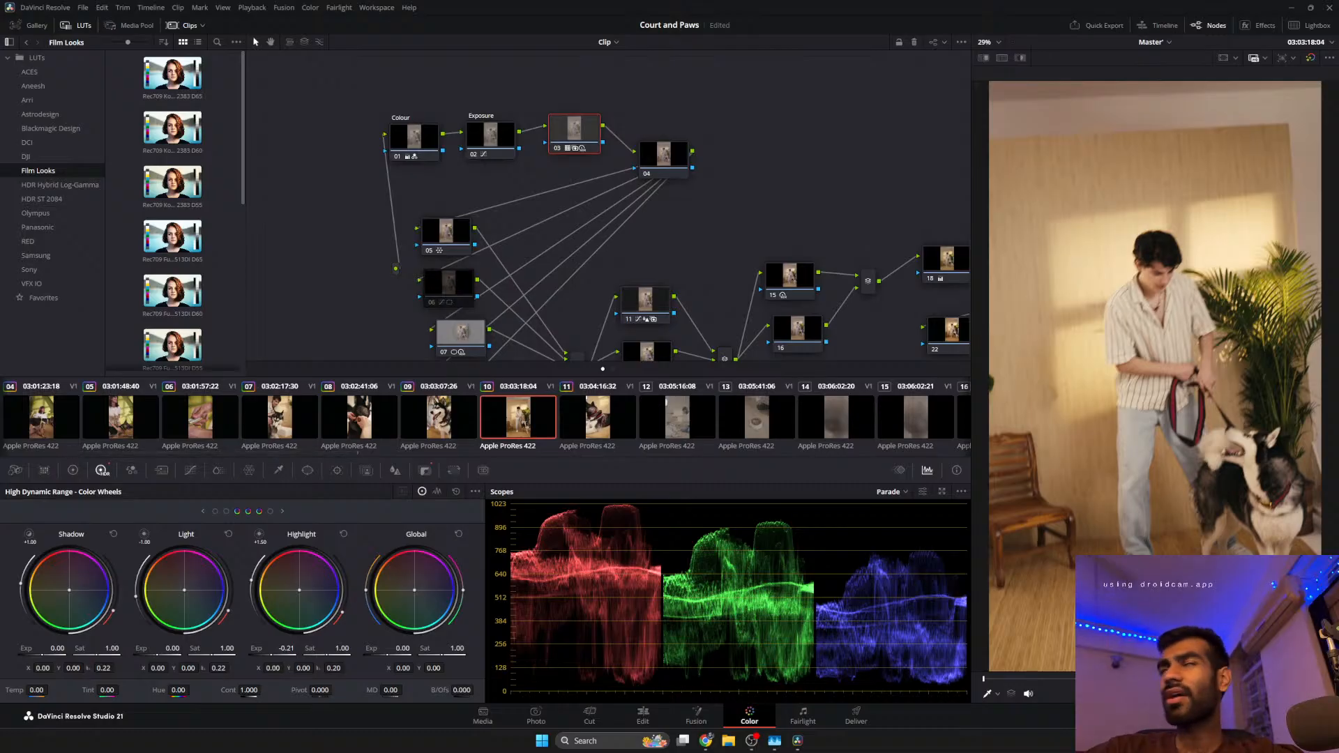
Move nodes 03 and 04 into line with the Colour and Exposure nodes.
left_click_drag(835, 243, 776, 181)
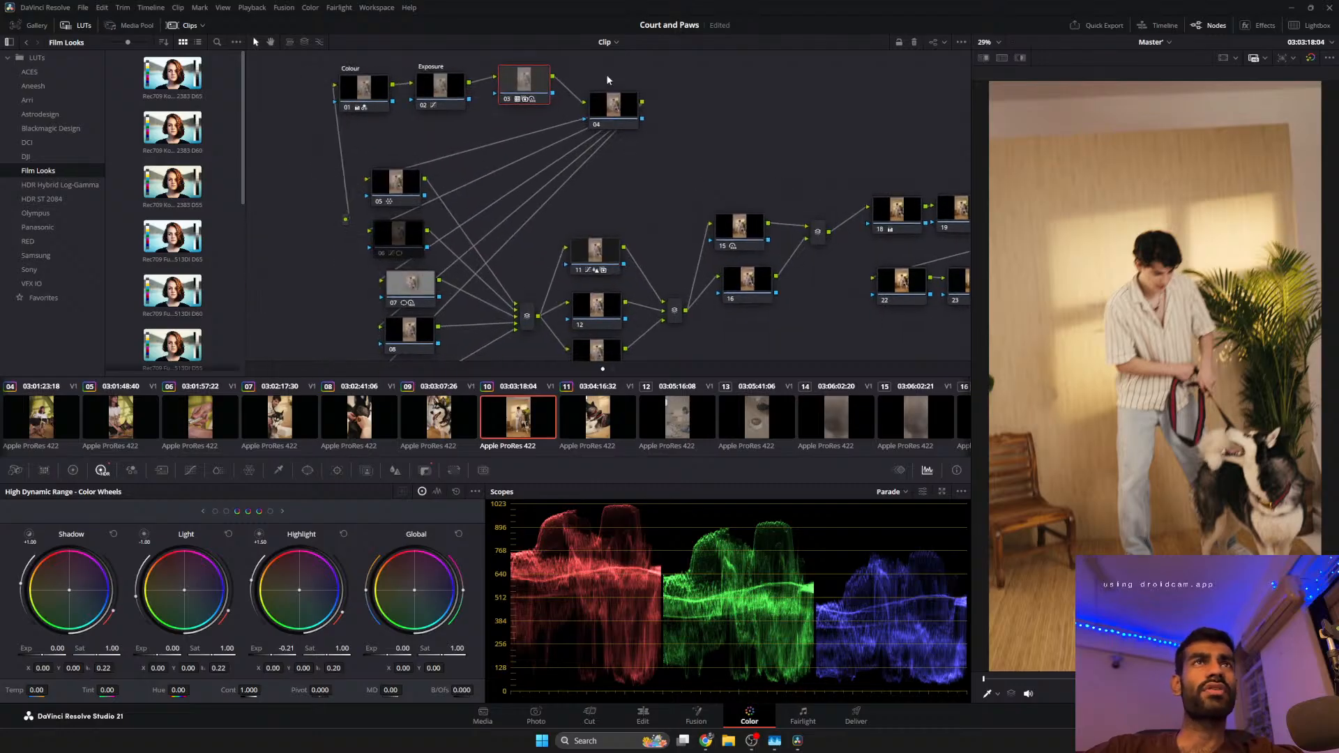
left_click_drag(528, 84, 507, 89)
left_click_drag(624, 119, 617, 104)
Select node 07 in clip 10's node tree with the whole frame in view.
scroll(1179, 348, "down", 1)
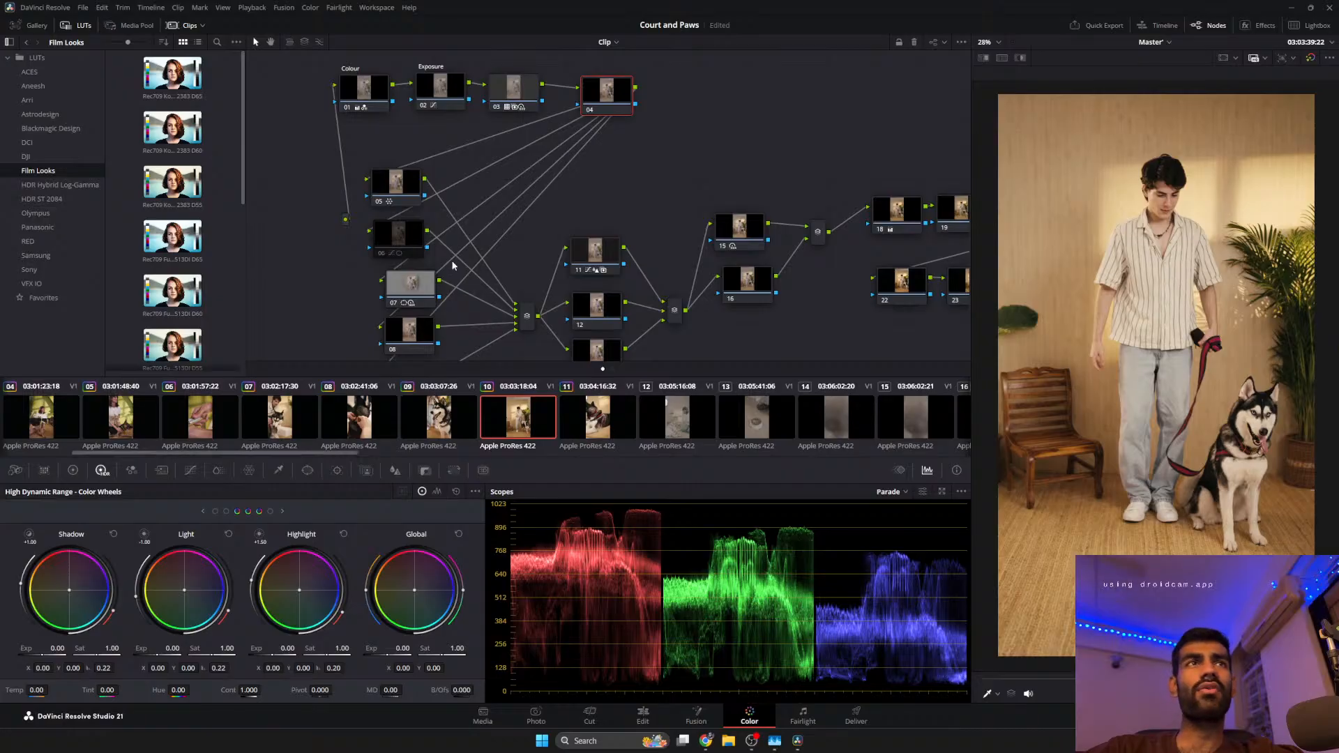
left_click(401, 291)
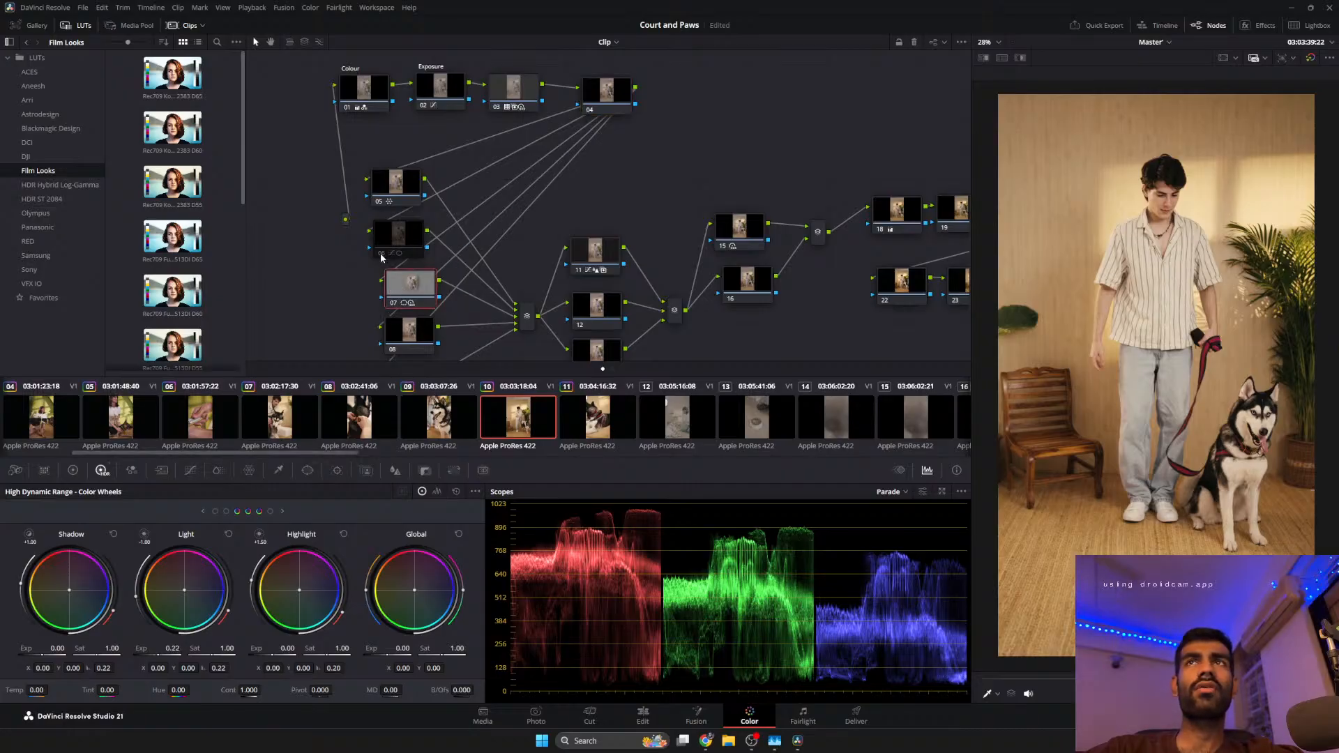
Enable node 06 and compare the image with node 07 turned off and on, leaving node 07 enabled.
left_click(381, 256)
left_click(381, 255)
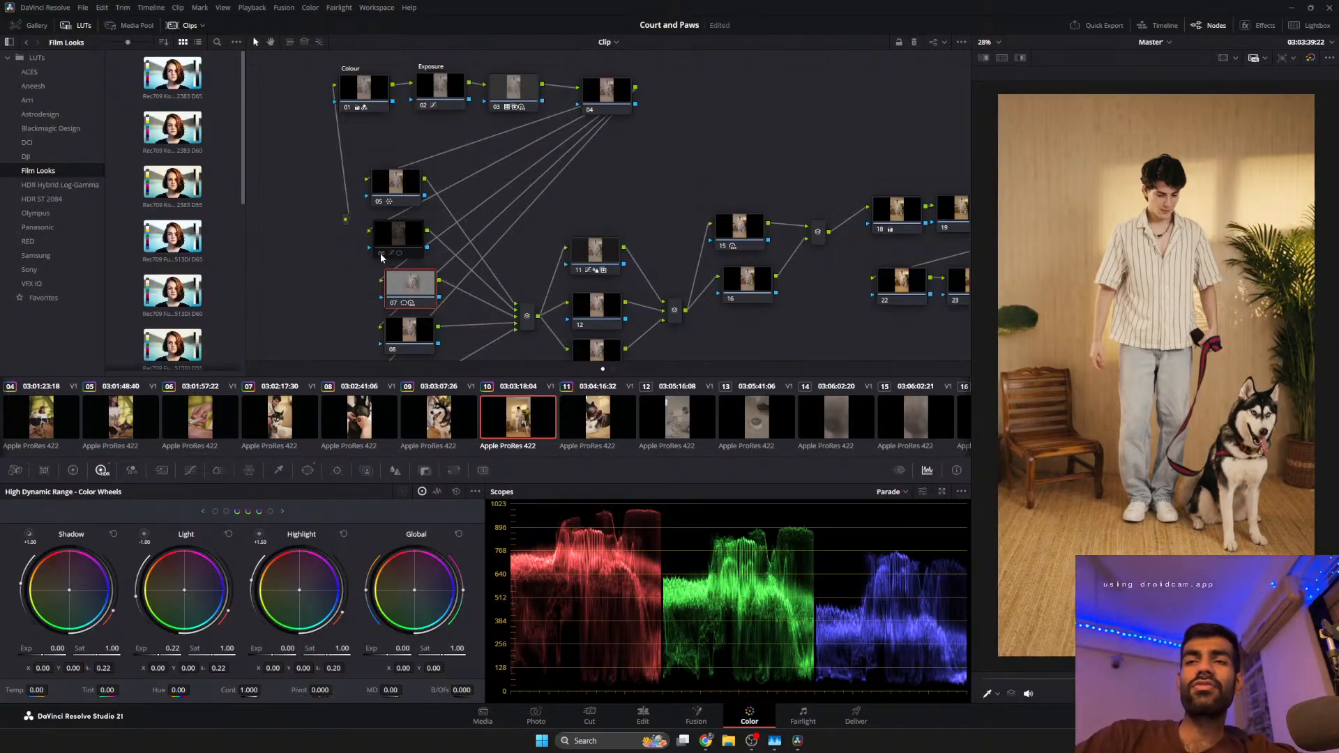
left_click(381, 255)
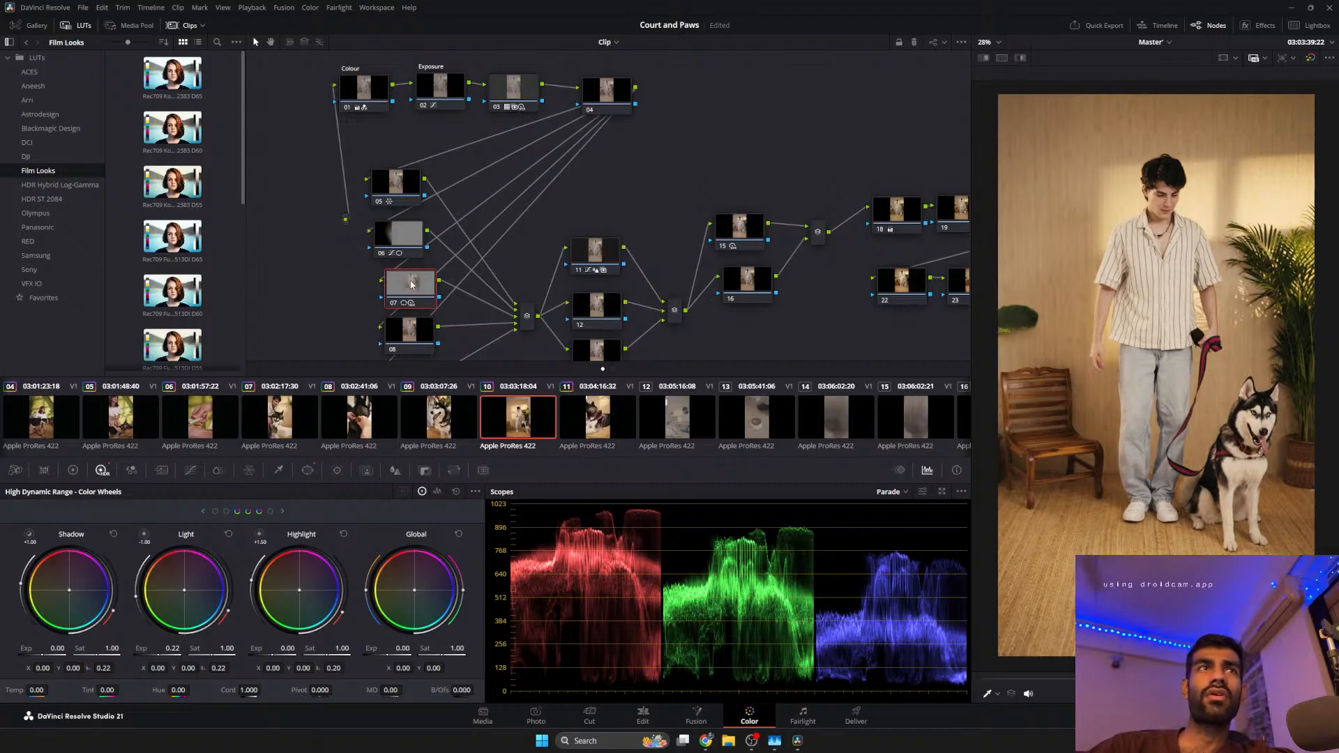
left_click(393, 306)
left_click(393, 305)
left_click(394, 305)
left_click(393, 305)
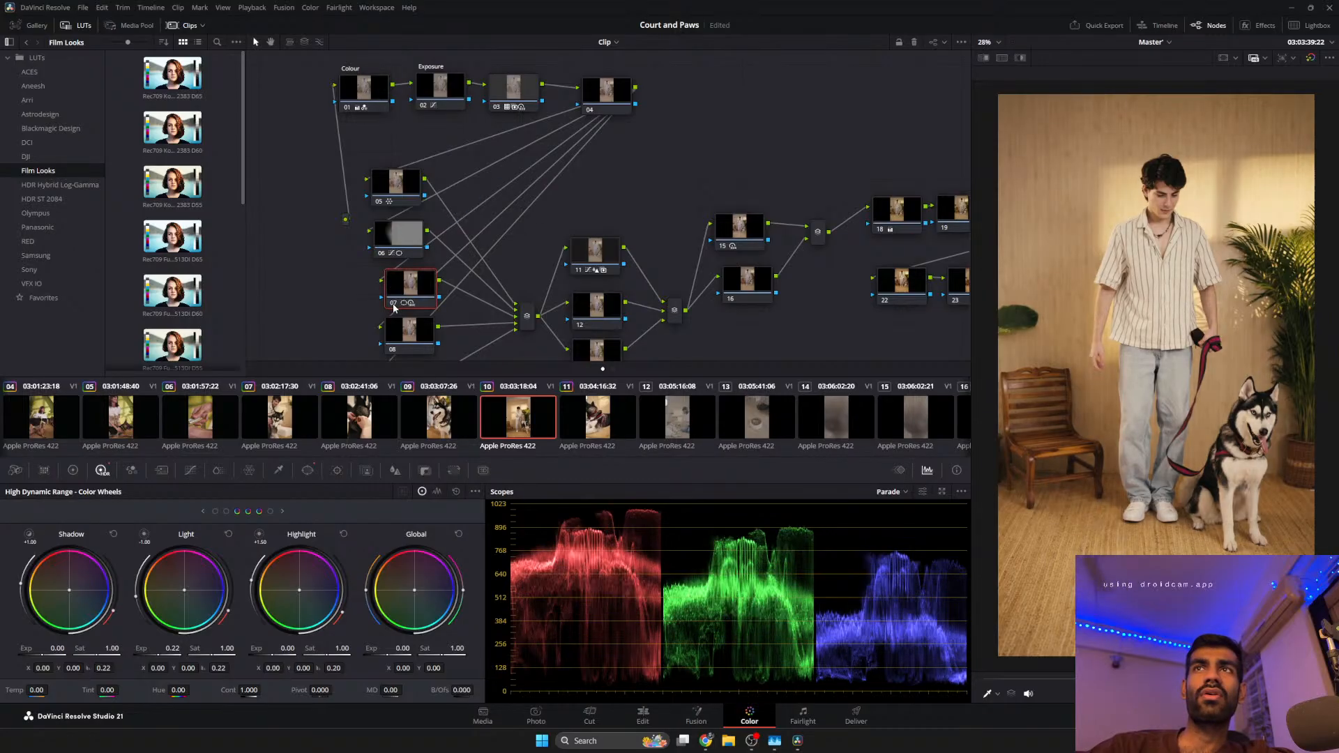
Shrink node 07's circle window and reposition it lower over the man's body, at about 50.7 pan and 48.6 tilt.
left_click(307, 470)
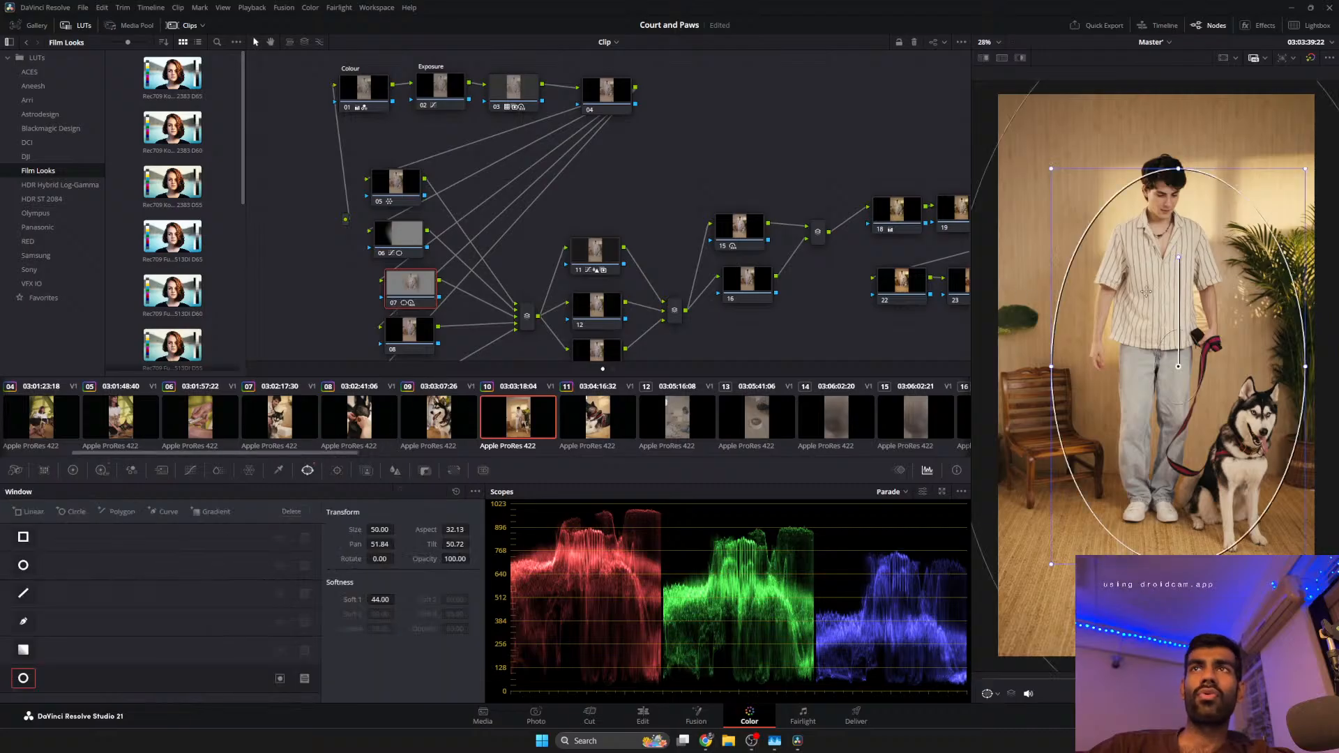
left_click_drag(1142, 319, 1146, 280)
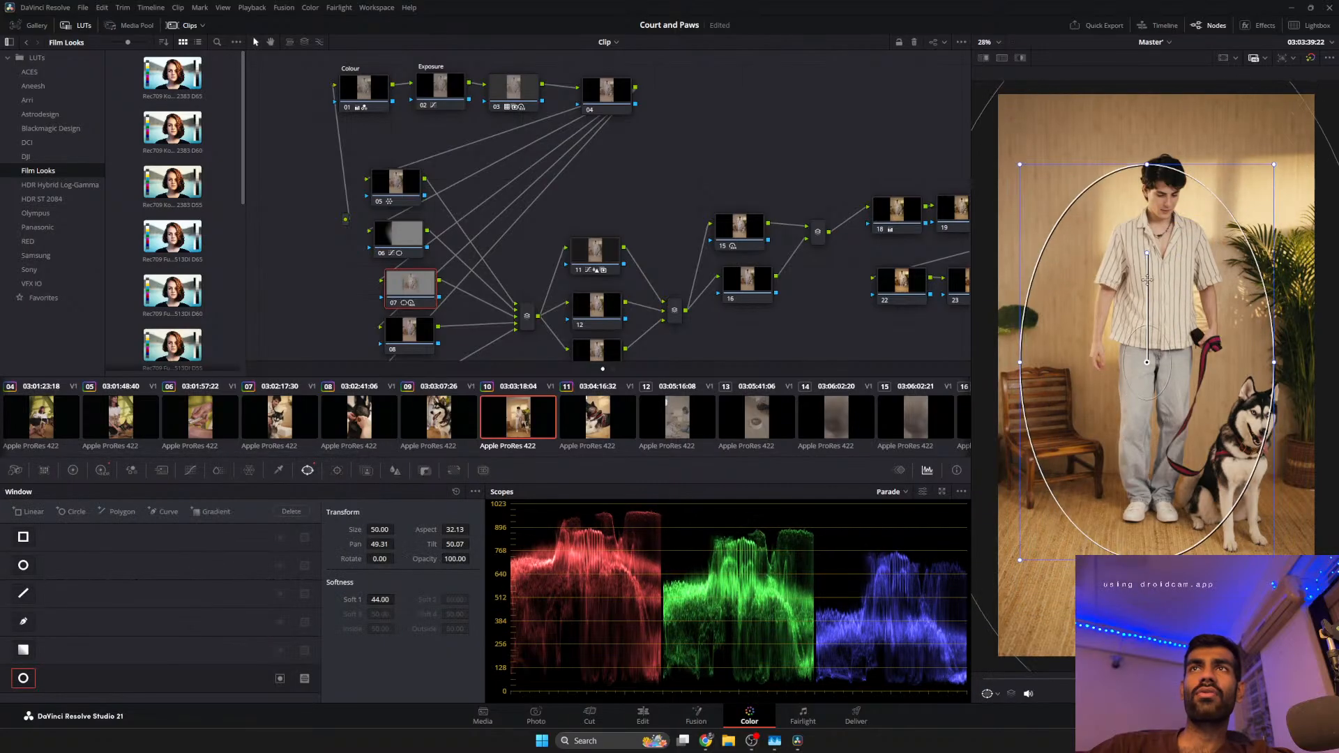
left_click_drag(1090, 404, 1115, 442)
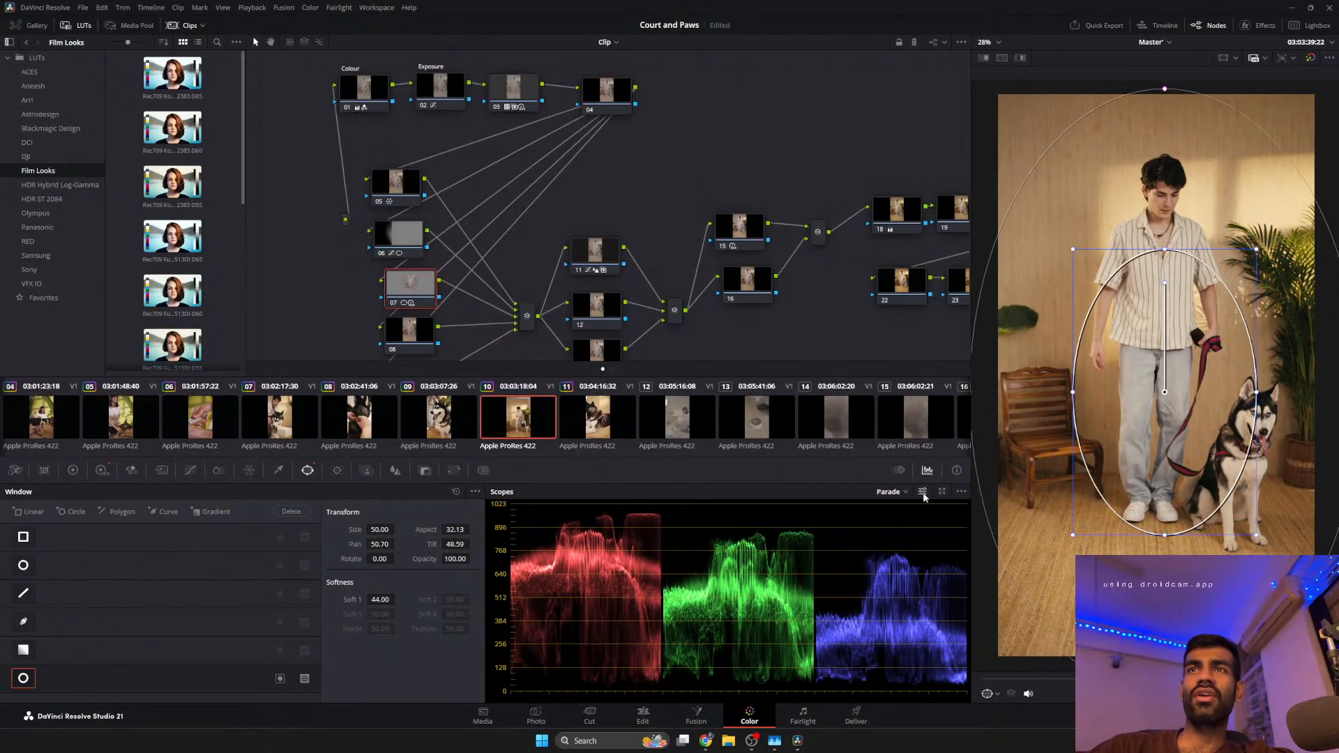
Refine node 11's custom curve by raising its black point and shifting the midtone and shadow control points slightly.
left_click_drag(337, 302, 305, 151)
left_click_drag(498, 286, 444, 438)
left_click_drag(498, 257, 494, 245)
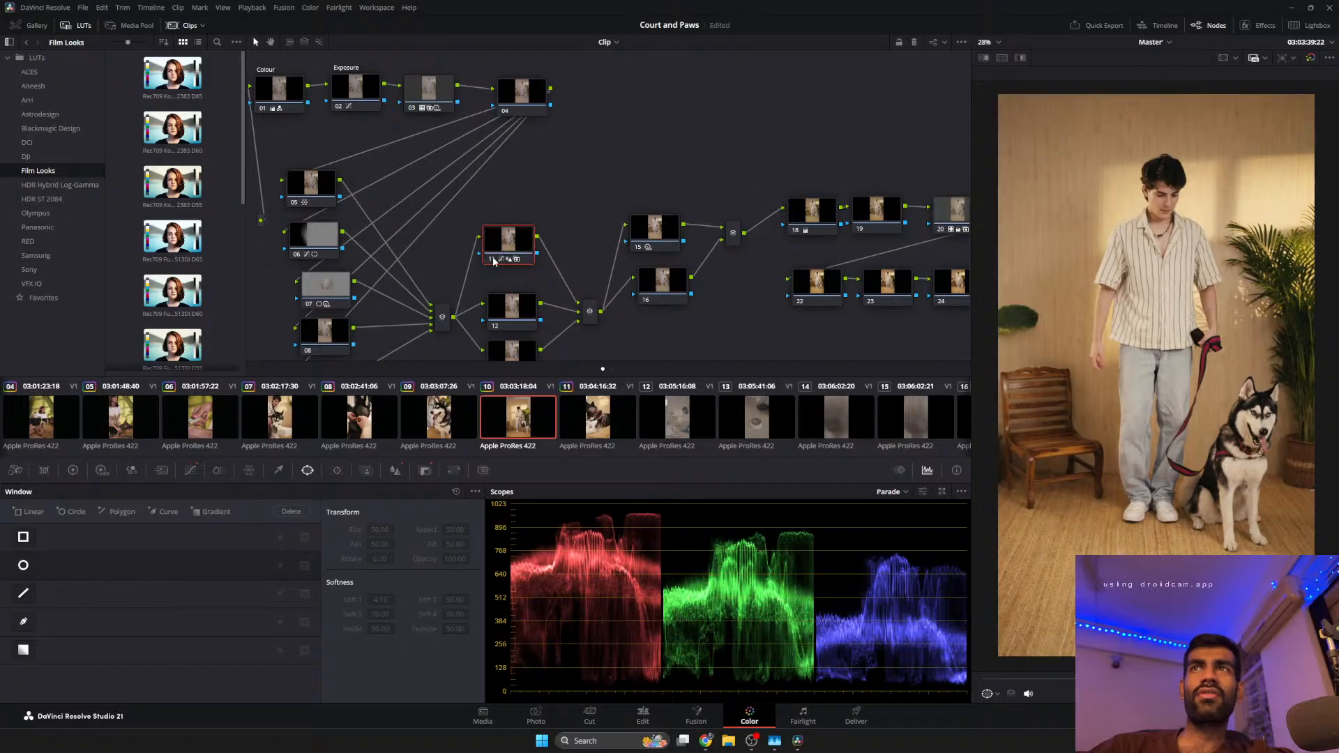
left_click(189, 470)
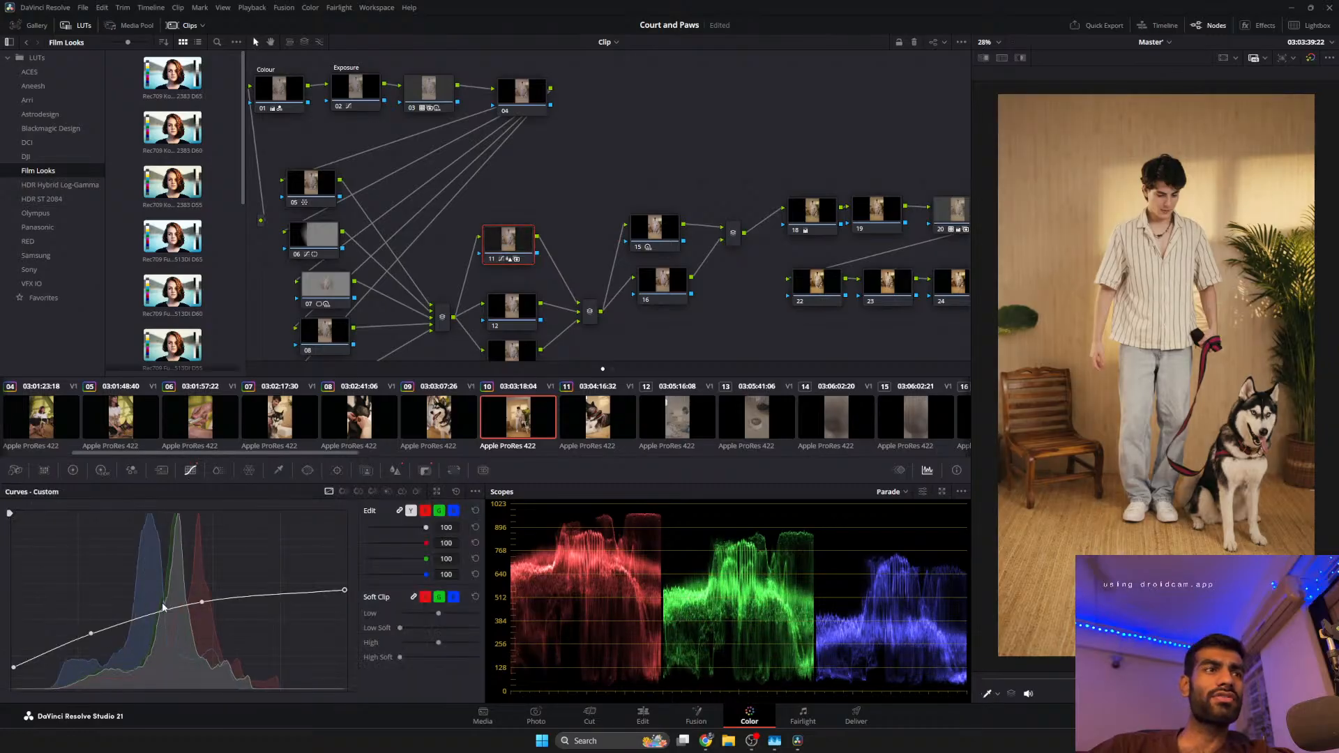
left_click_drag(18, 670, 12, 657)
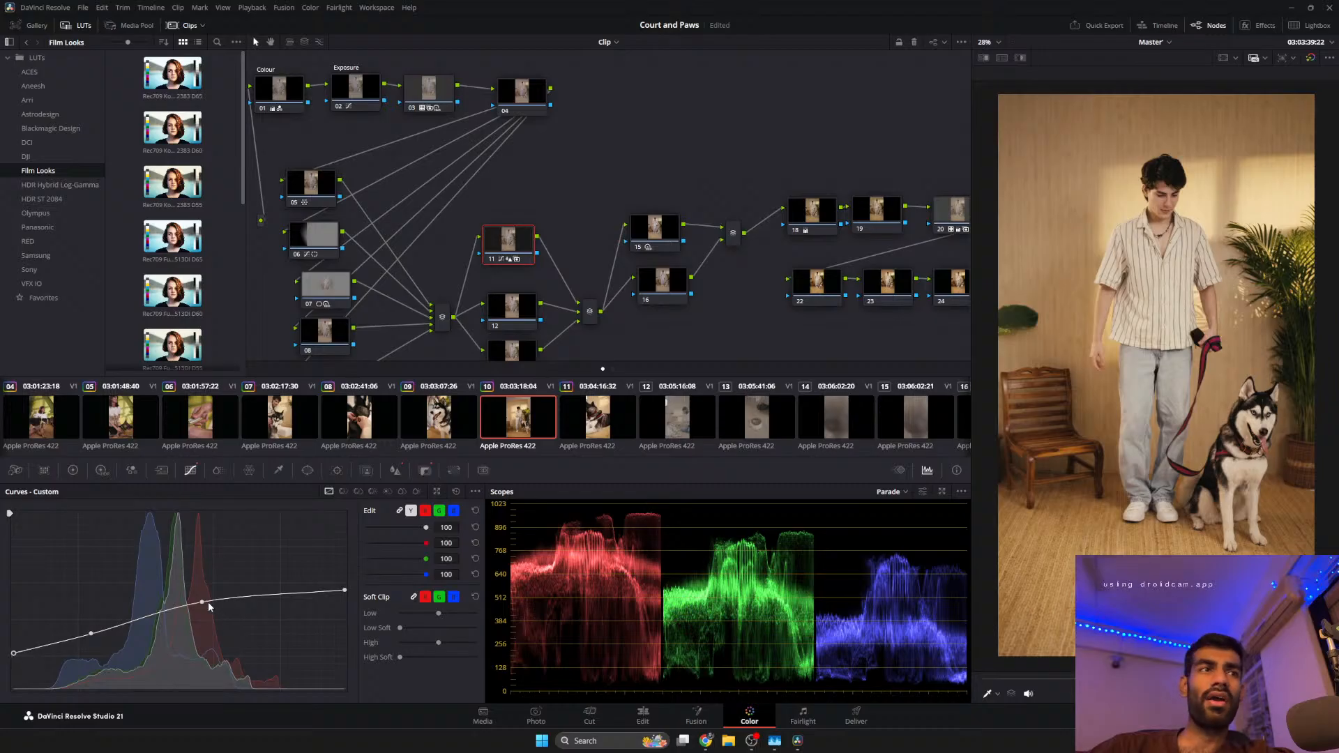
left_click_drag(206, 606, 210, 606)
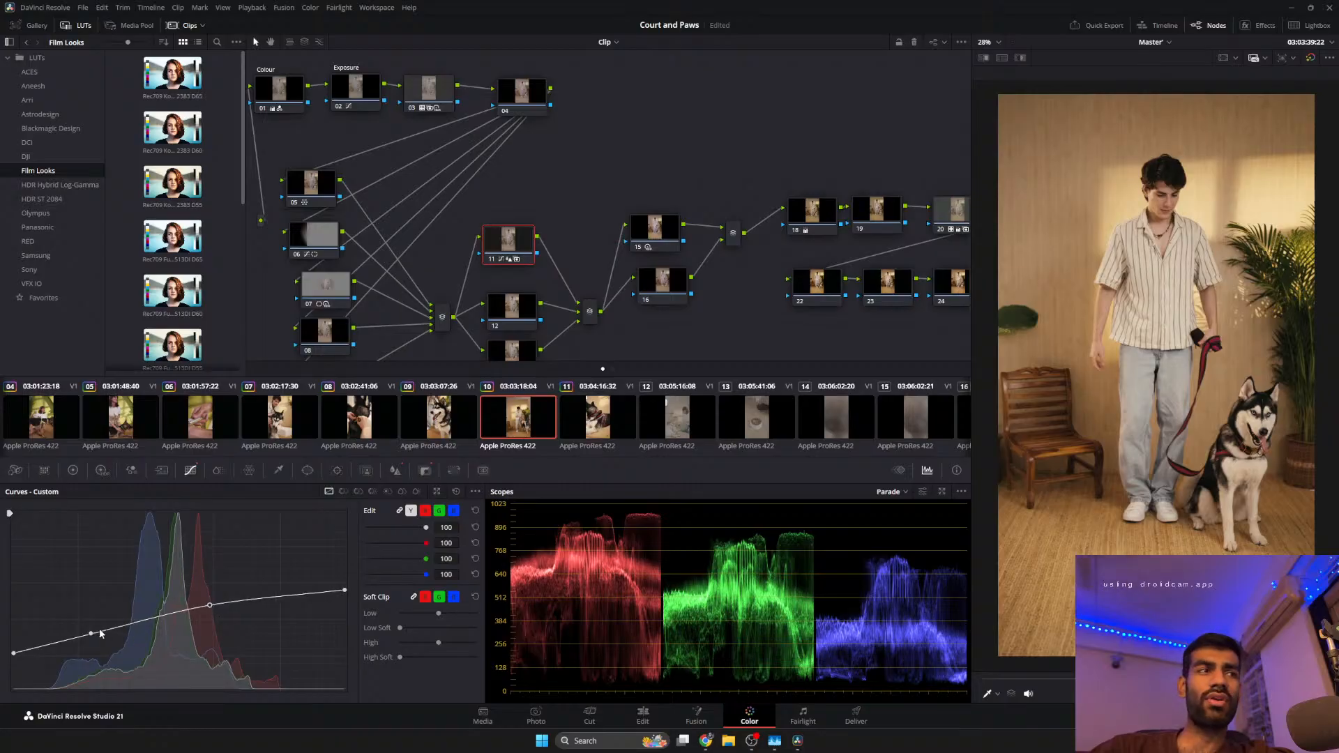
left_click_drag(90, 633, 87, 634)
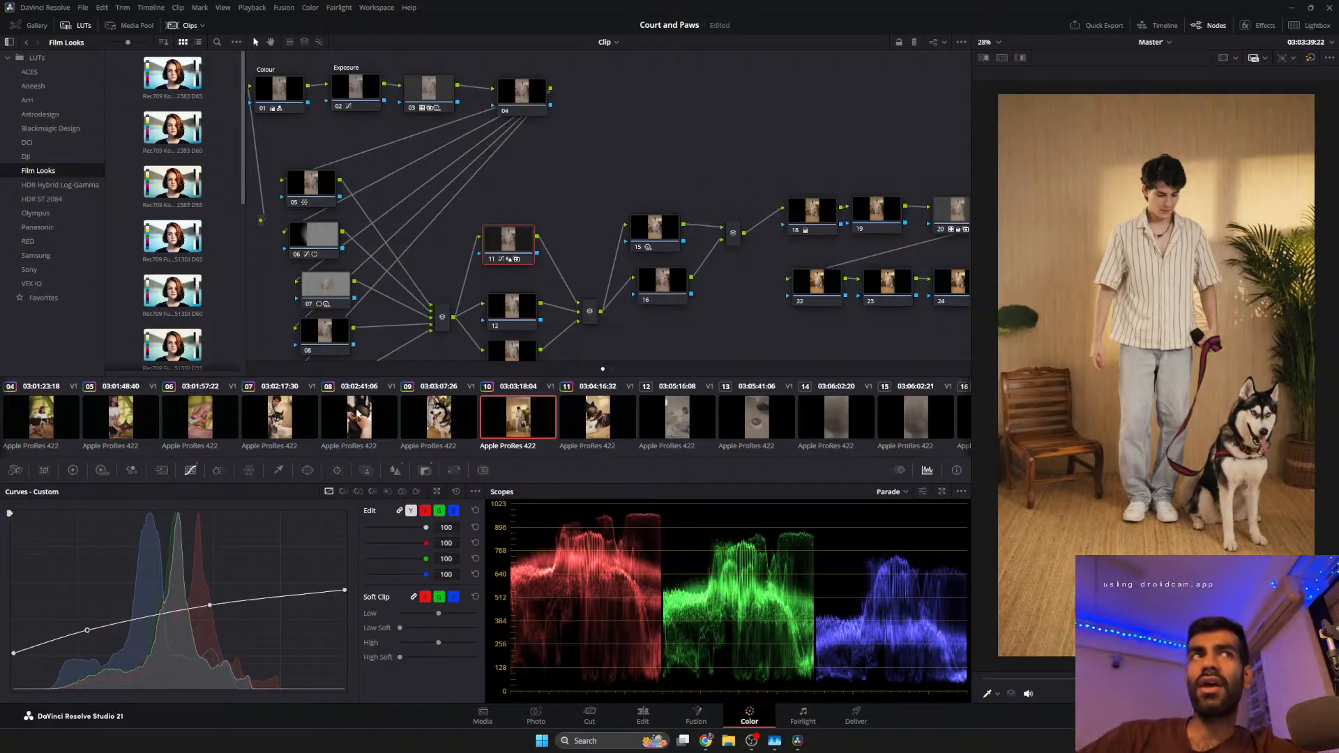
Compare the shot with node 05 turned off and on, leaving the node enabled.
left_click(294, 205)
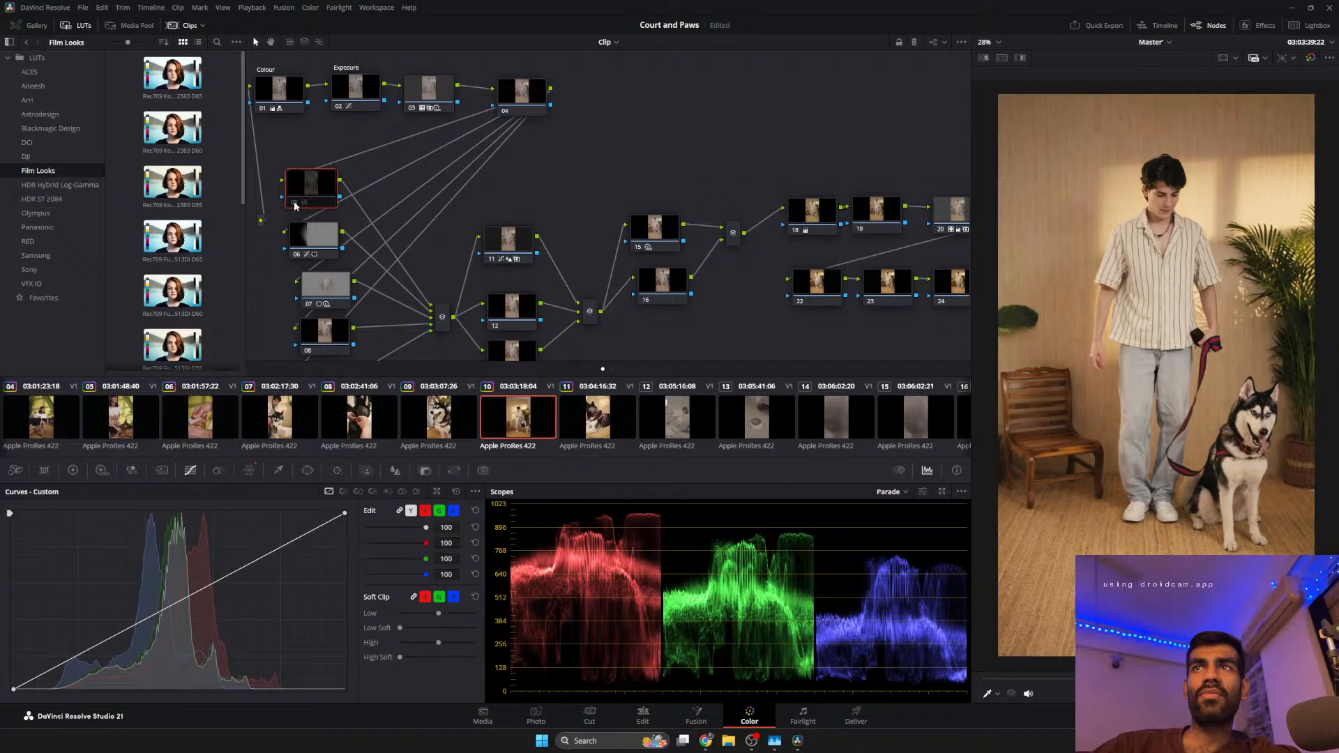
left_click(295, 205)
left_click(294, 205)
left_click(294, 204)
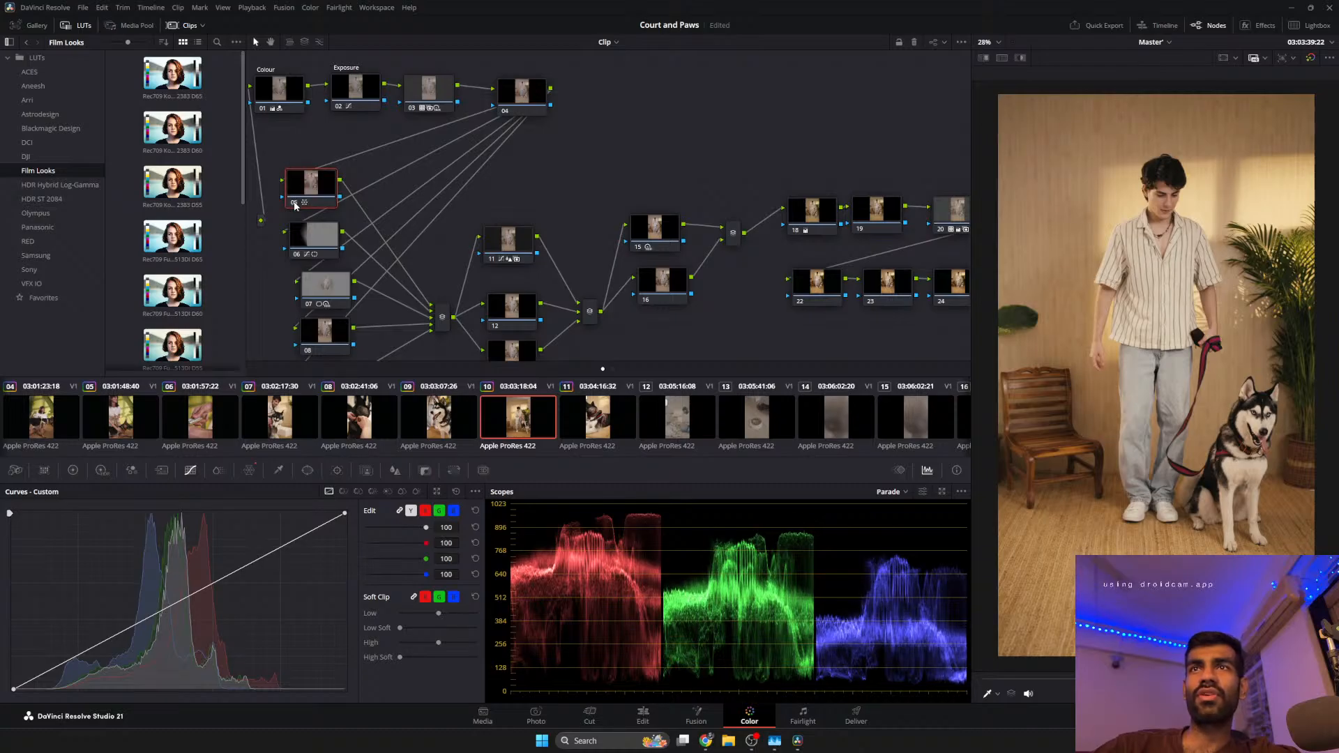
Save the project, then play and scrub back through clip 10 to review its grade.
key("ctrl+s")
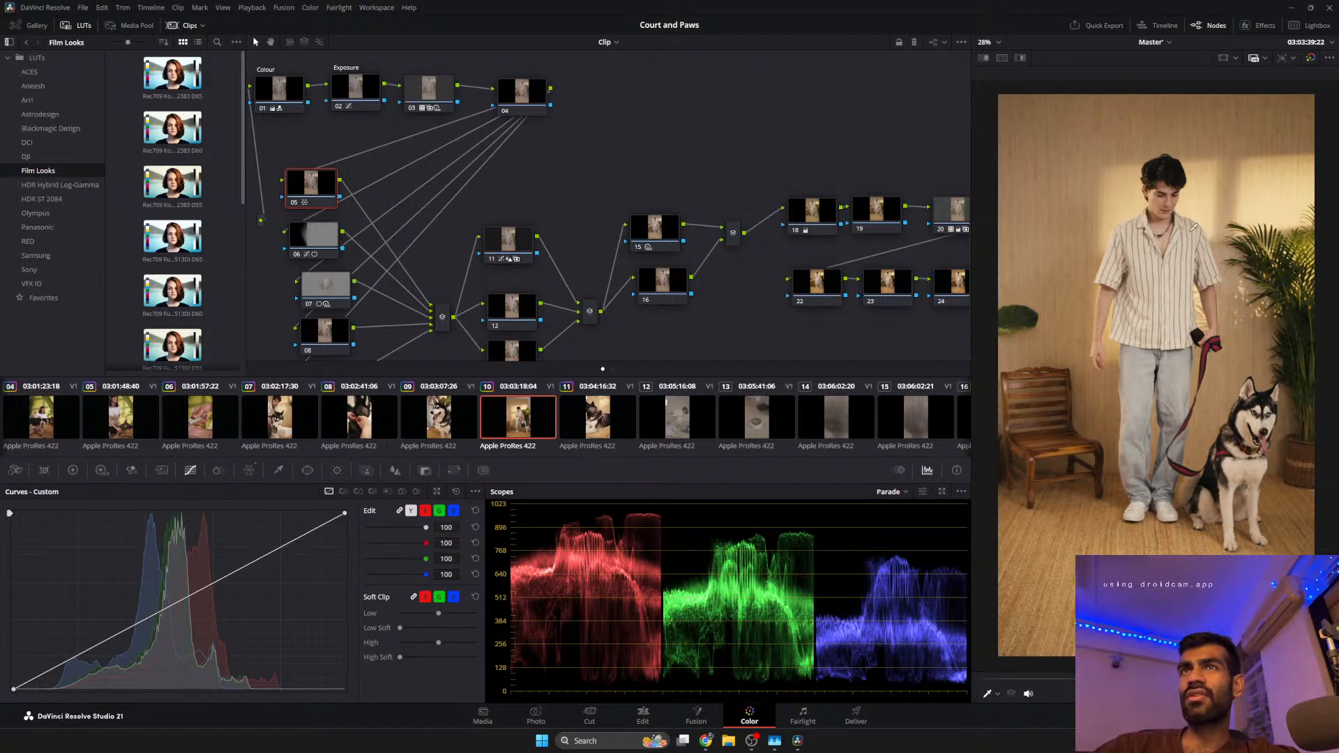
key("space")
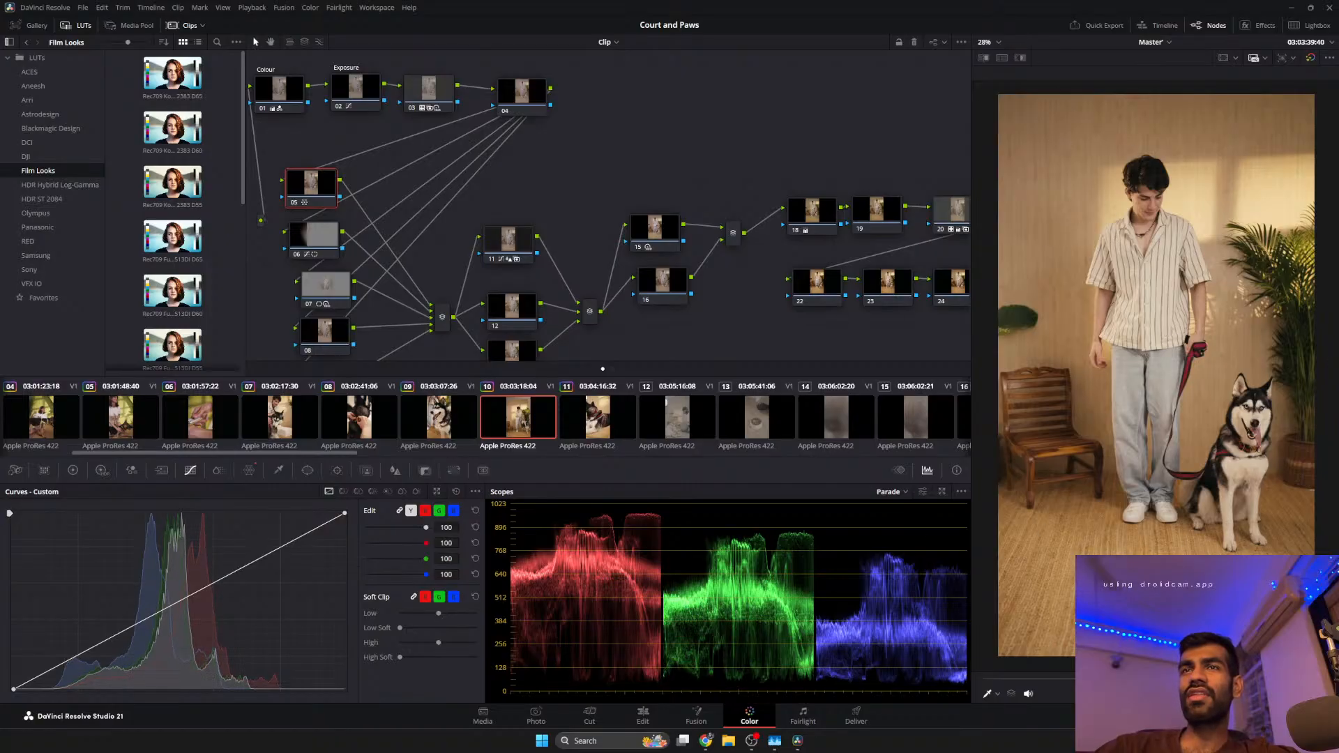
left_click_drag(1110, 678, 1078, 678)
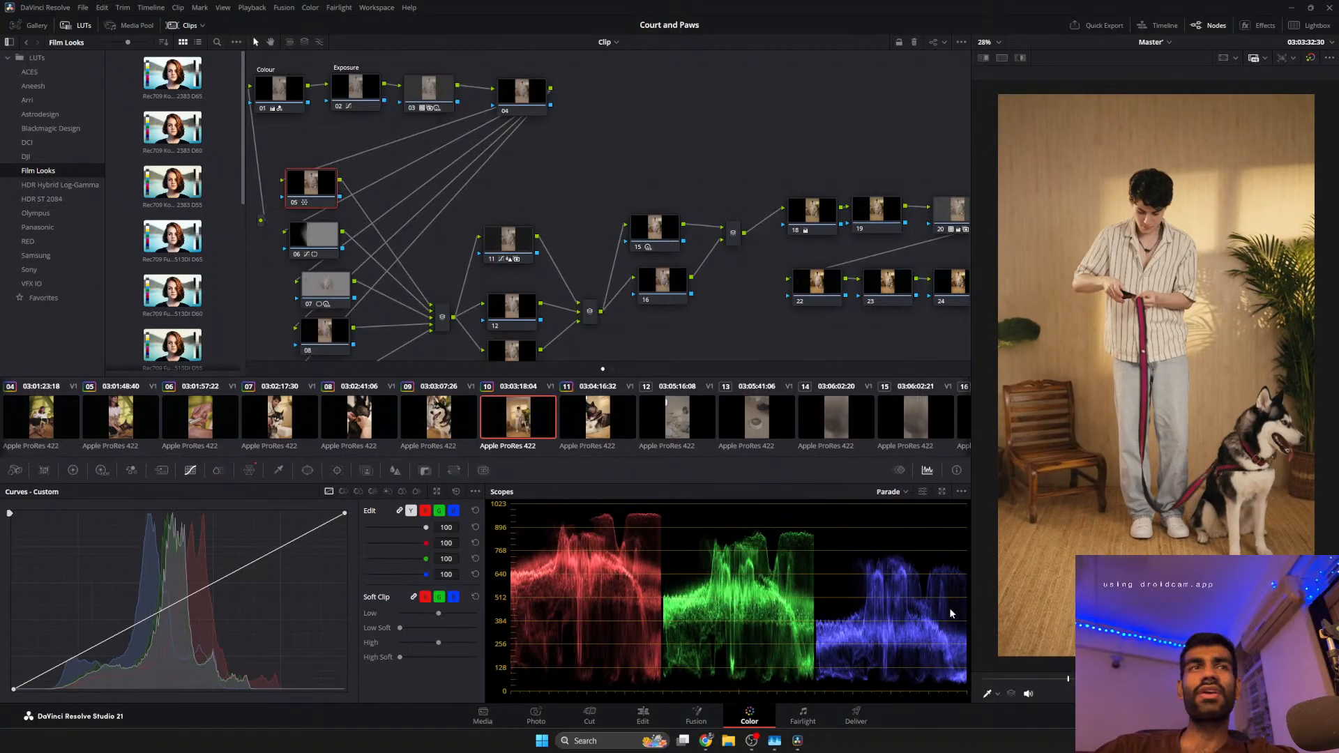
Apply clip 11's node grade to clip 12 and move to the frame where the woman raises her hand above the dog.
left_click(603, 410)
left_click(696, 433)
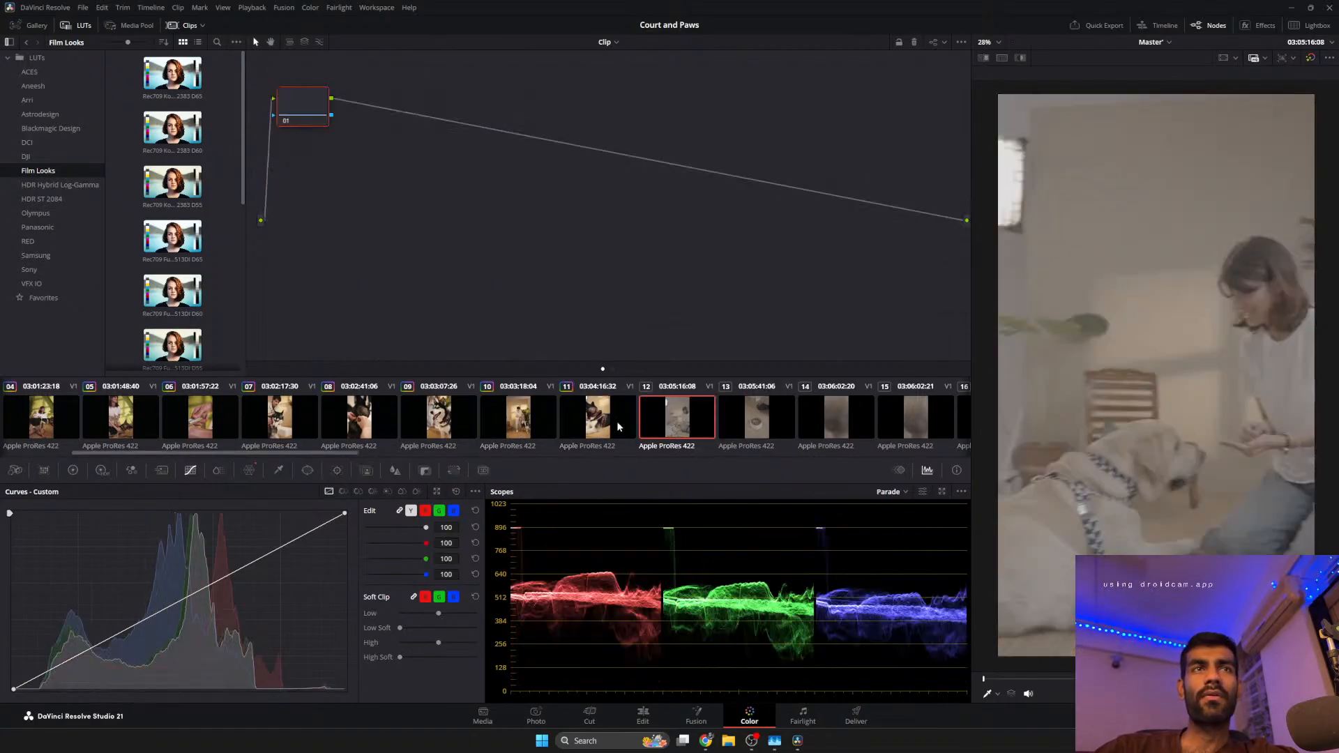
left_click_drag(1010, 679, 1109, 680)
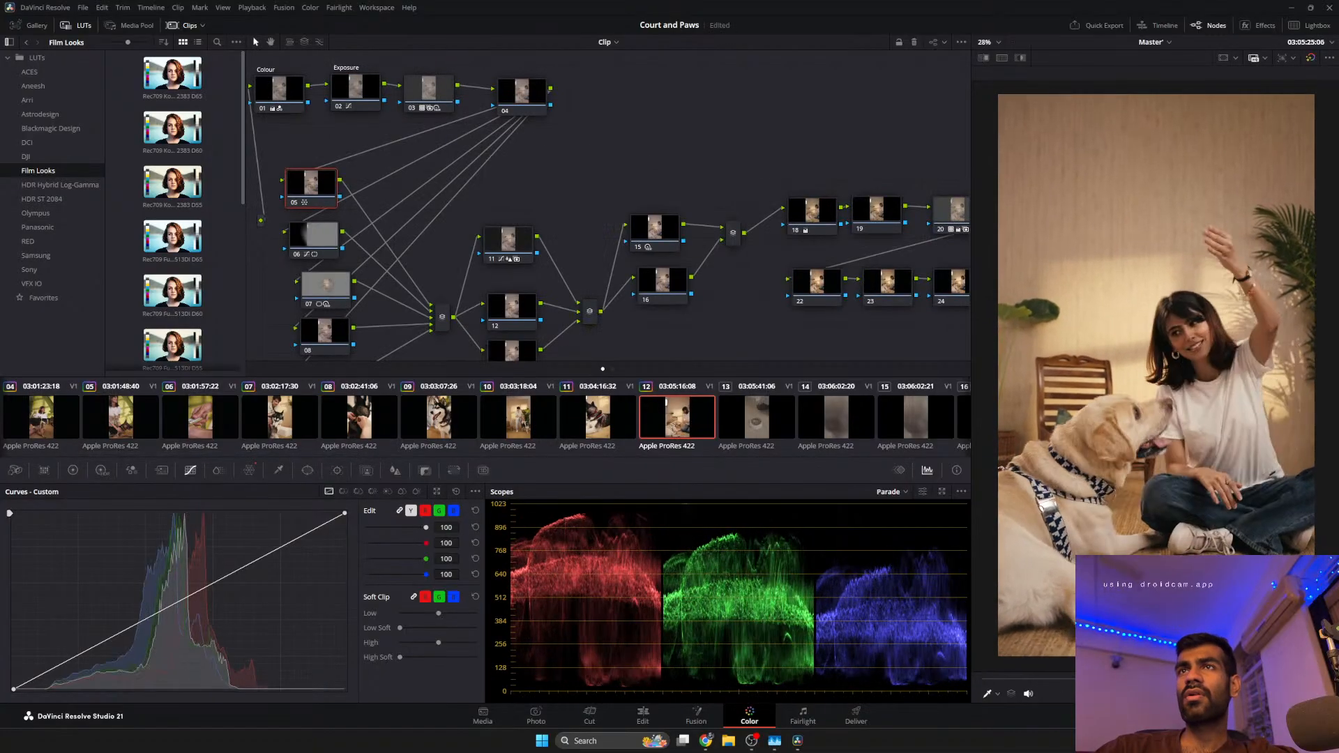
Reset the Exposure node's custom curve on clip 12 and place a control point in the shadows.
left_click(352, 100)
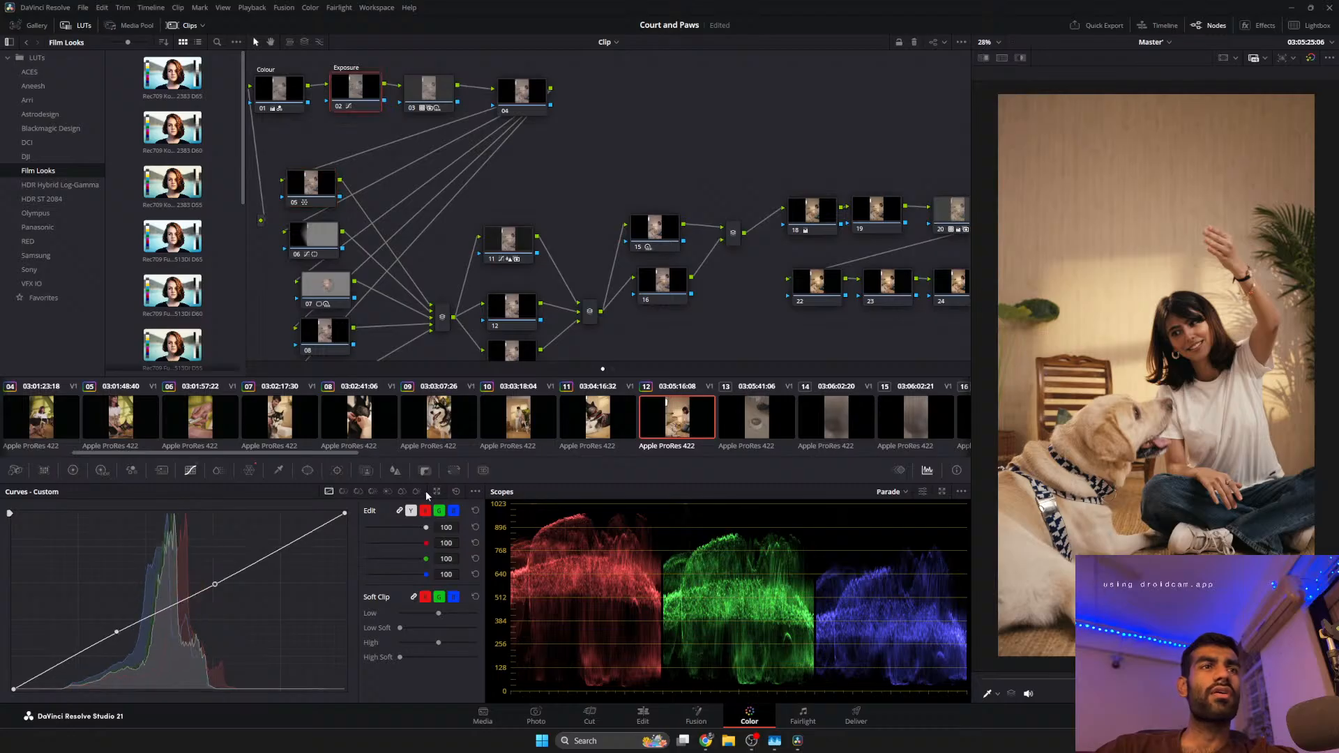
left_click(456, 491)
mouse_move(83, 651)
left_mouse_down()
mouse_move(75, 643)
mouse_move(78, 656)
left_mouse_up()
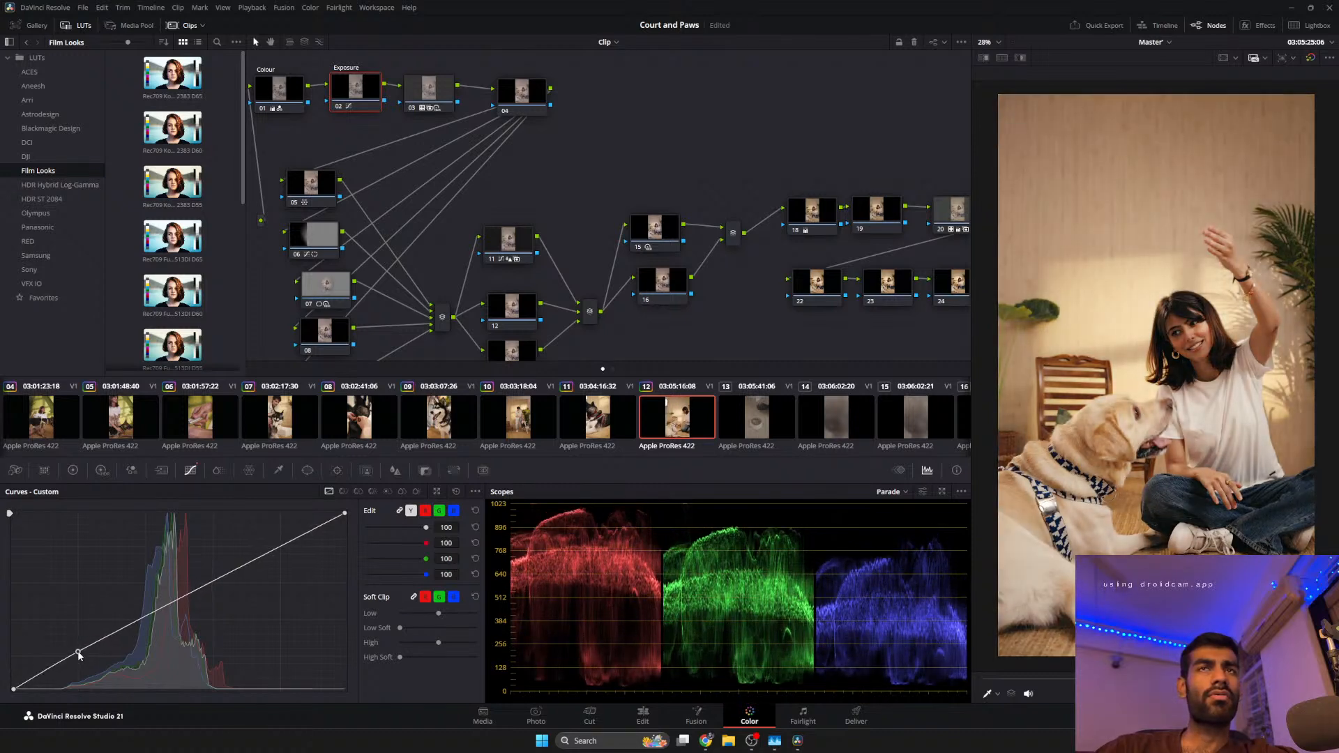
Disable node 06 on clip 12 and compare the image with node 07 turned off and on, leaving node 07 enabled.
left_click(282, 108)
left_click(294, 255)
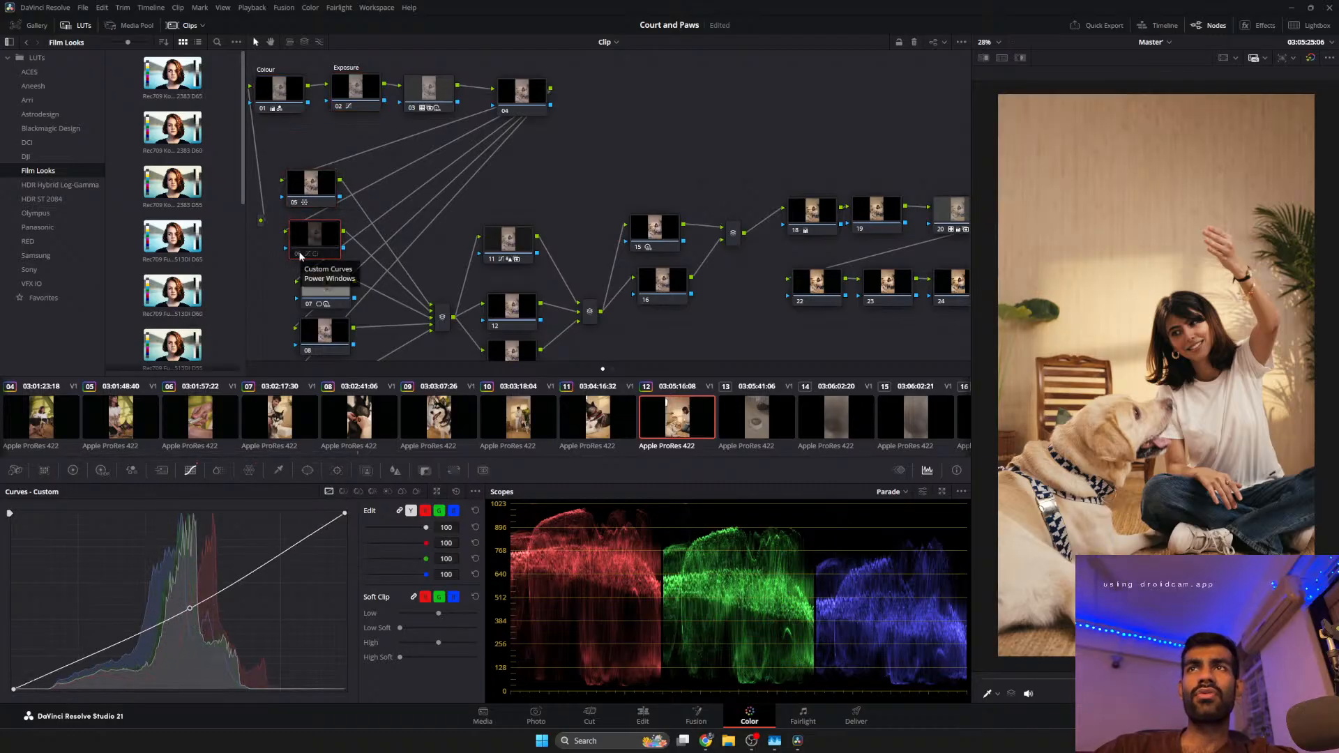
scroll(364, 318, "down", 2)
left_click(319, 256)
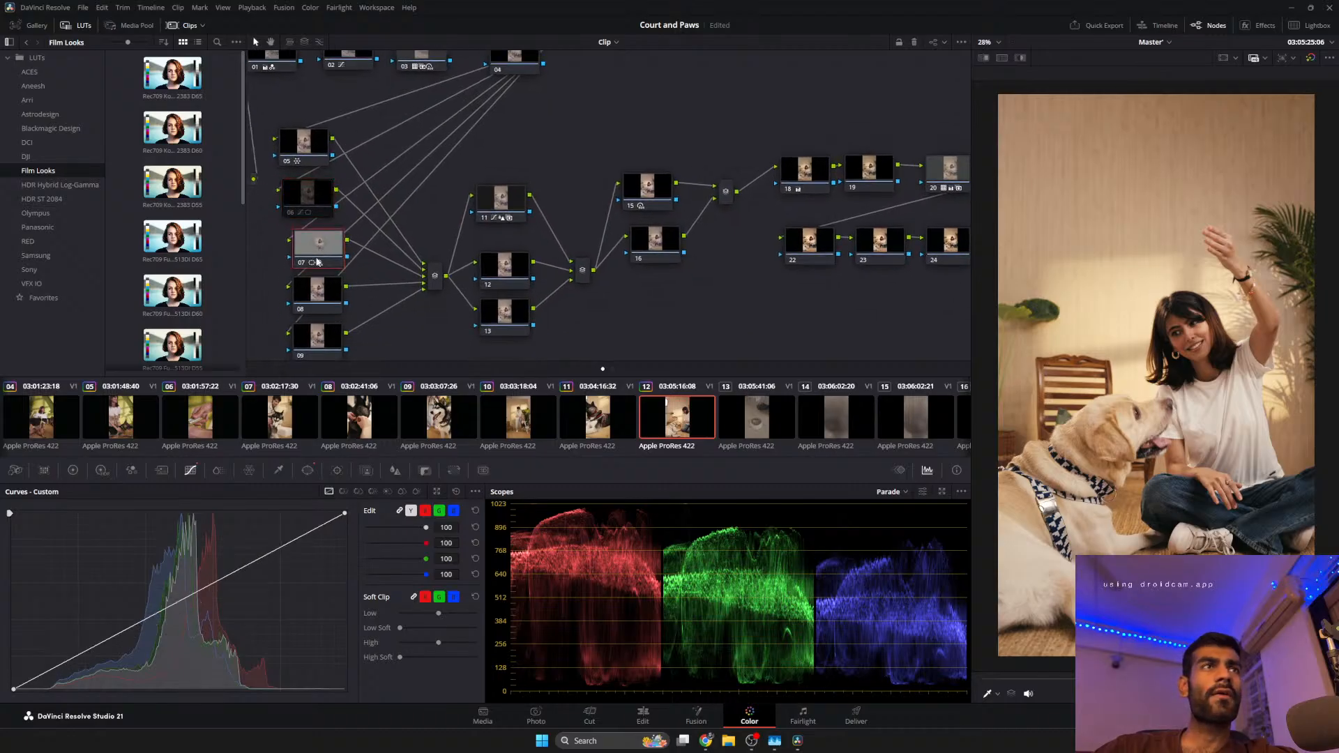
left_click(301, 264)
left_click(302, 263)
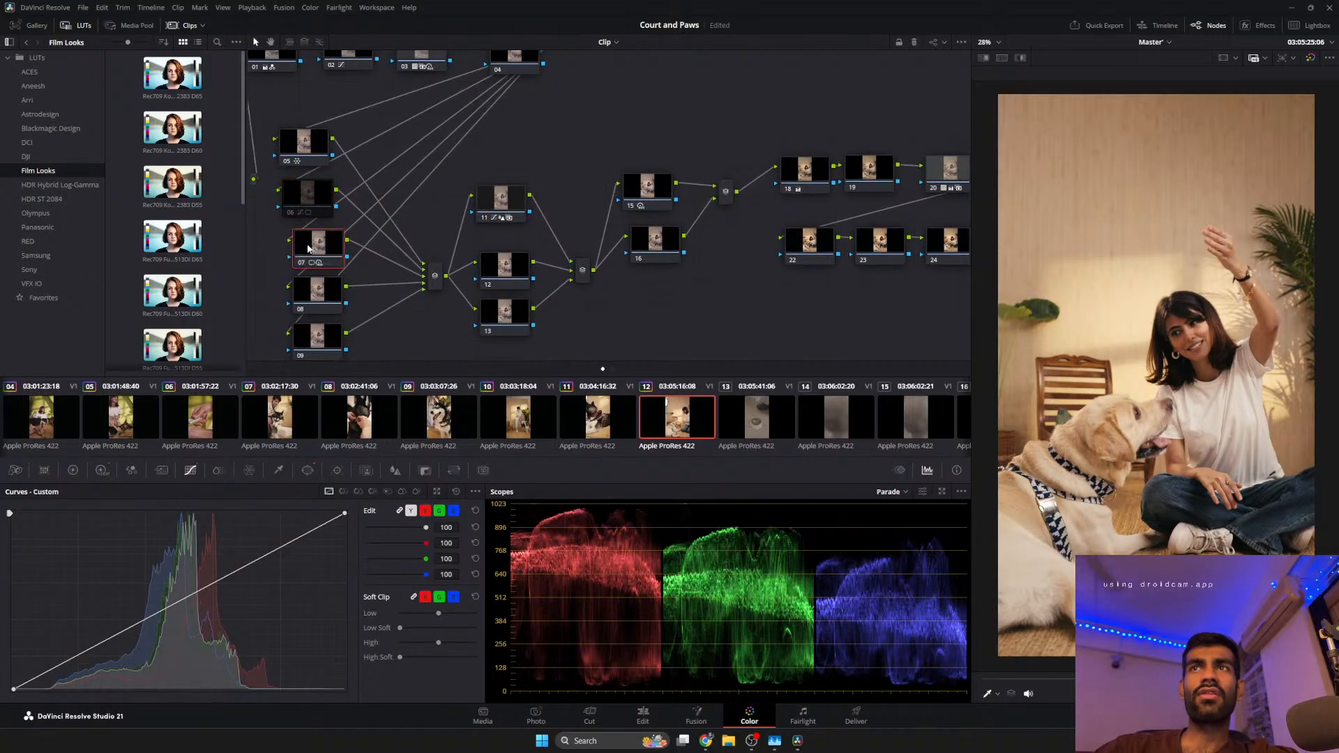
Set node 07's primary Gamma to 0.04 and Gain to 0.97 on the colour wheels, and check the shot further along.
left_click(73, 470)
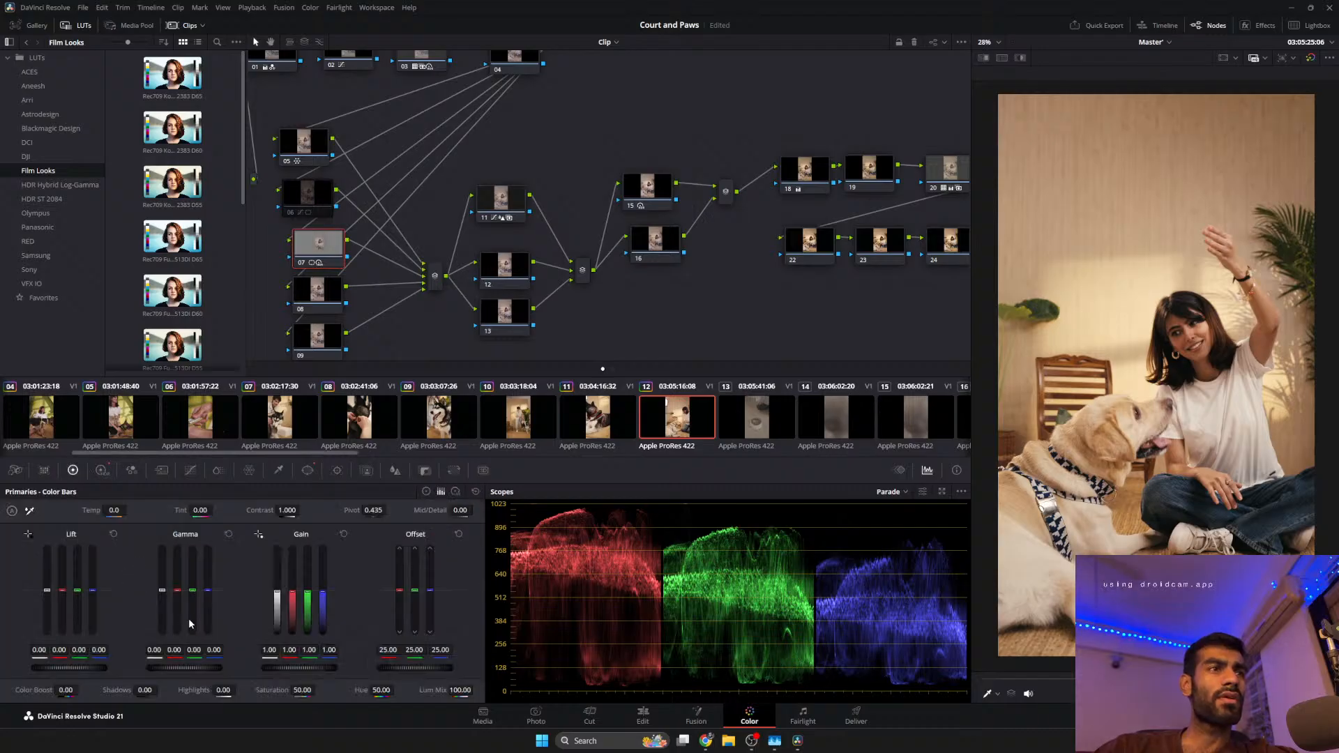
left_click(426, 492)
scroll(180, 670, "up", 5)
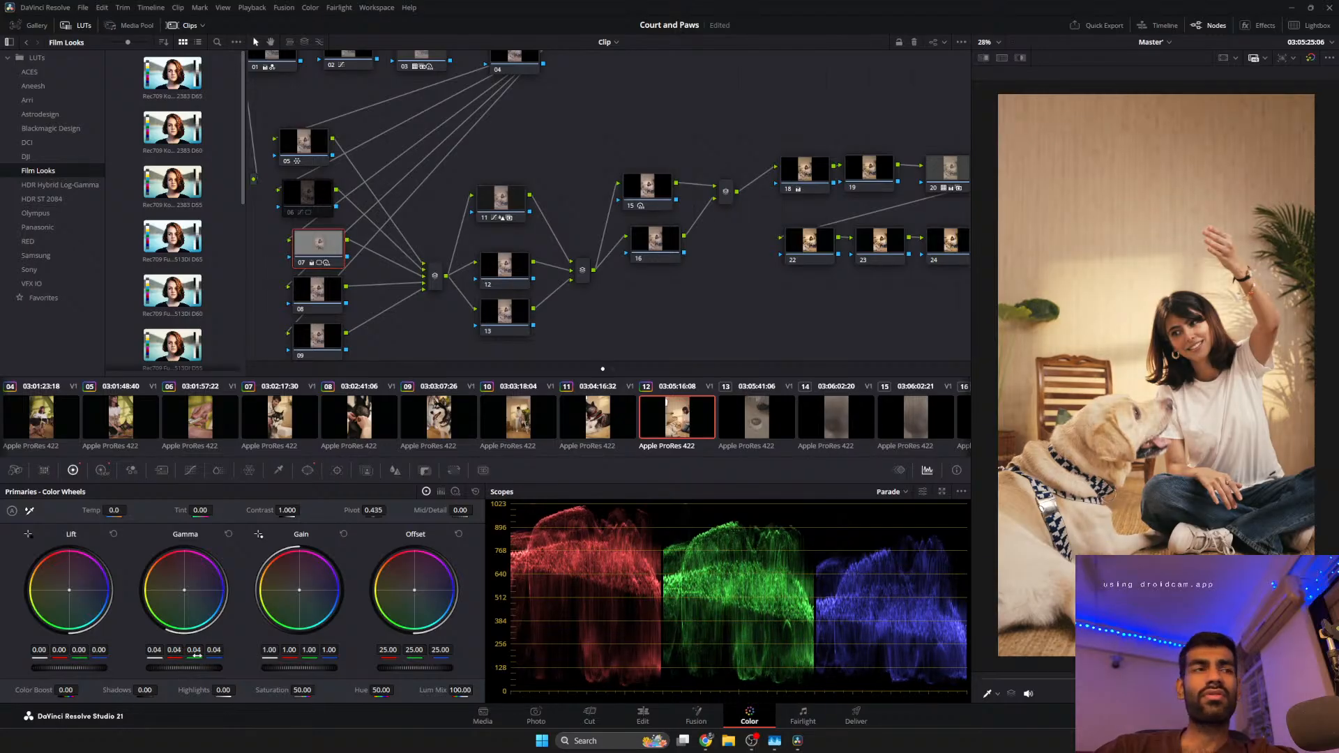
scroll(291, 667, "down", 3)
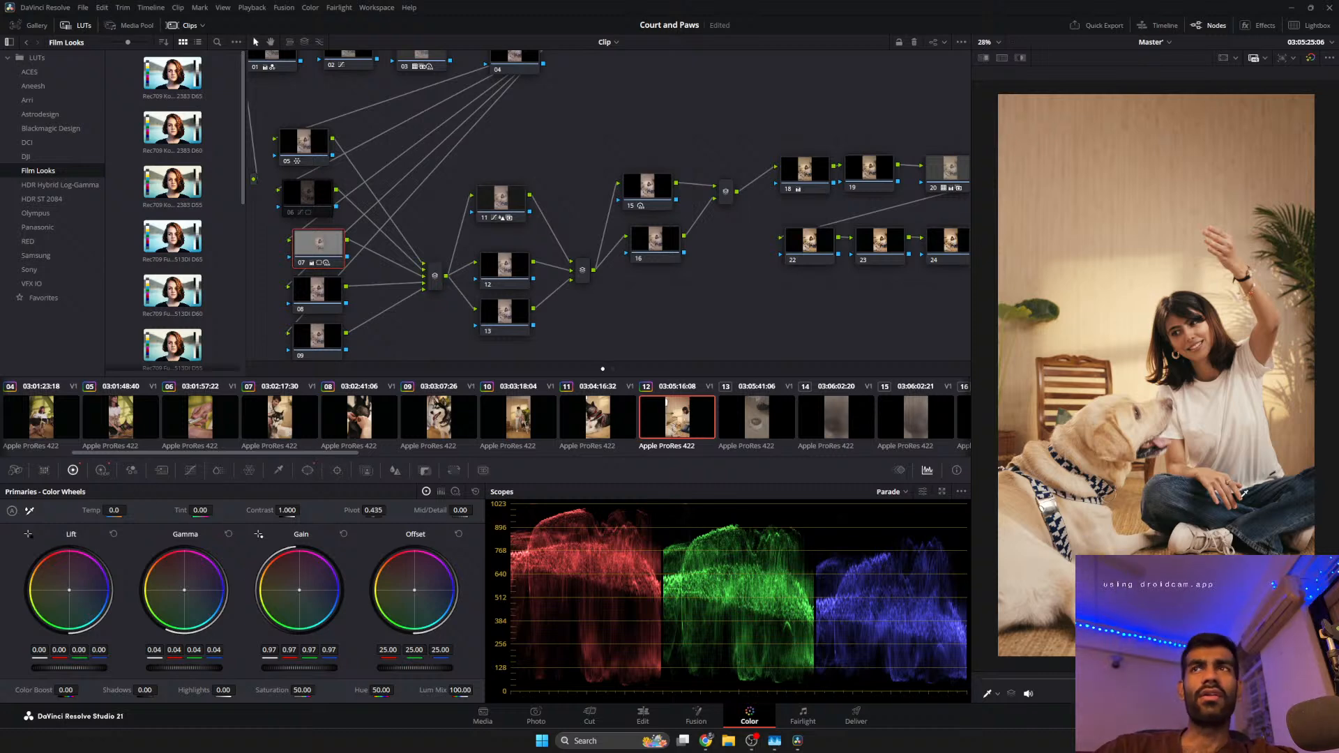
left_click_drag(988, 681, 1082, 678)
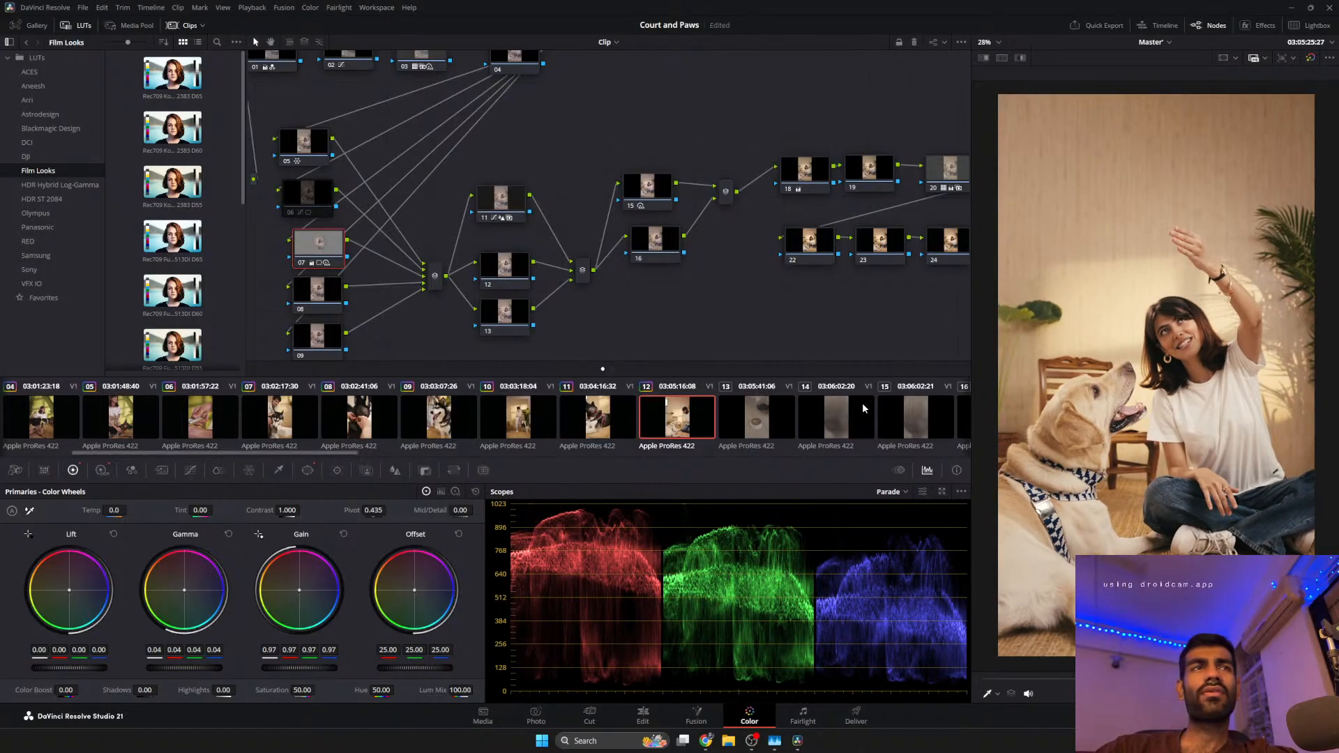
Compare clip 12 with nodes 15, 11 and 18 each turned off and on, leaving all three enabled.
left_click(635, 187)
left_click(633, 207)
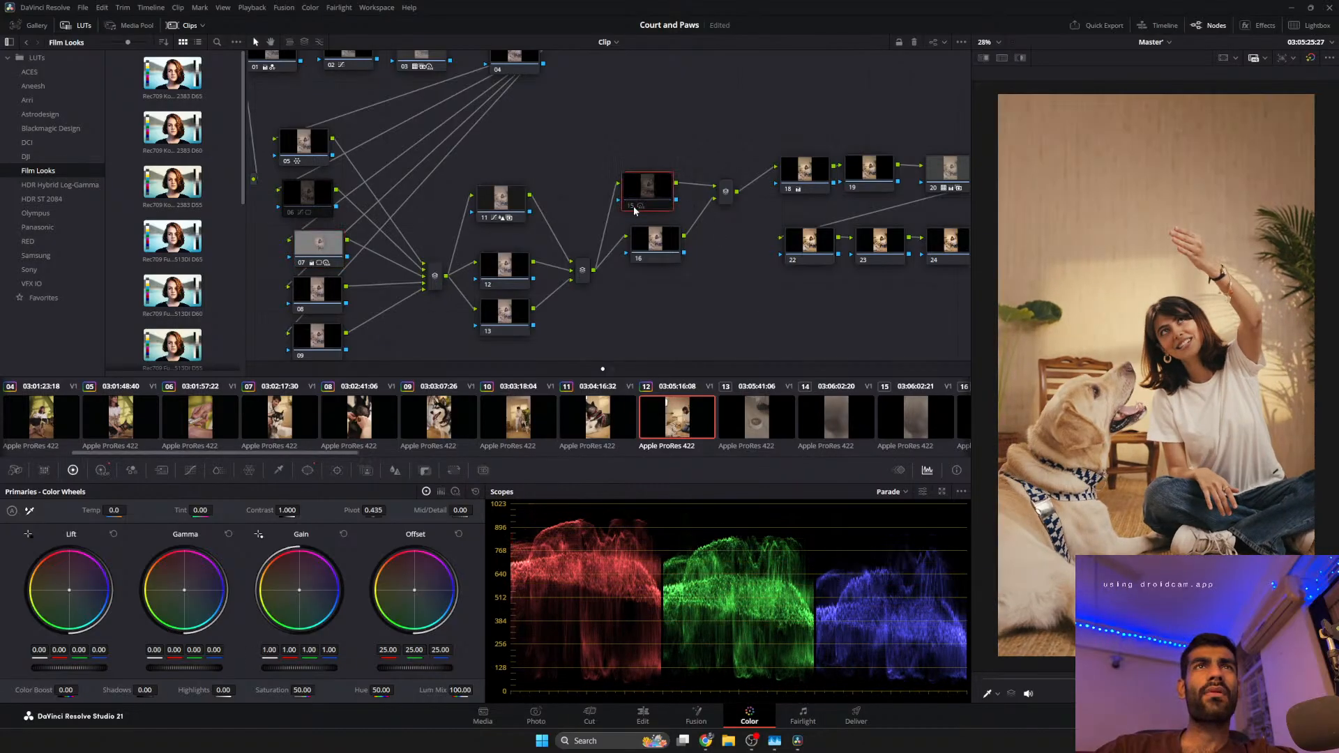
left_click(630, 207)
left_click(629, 208)
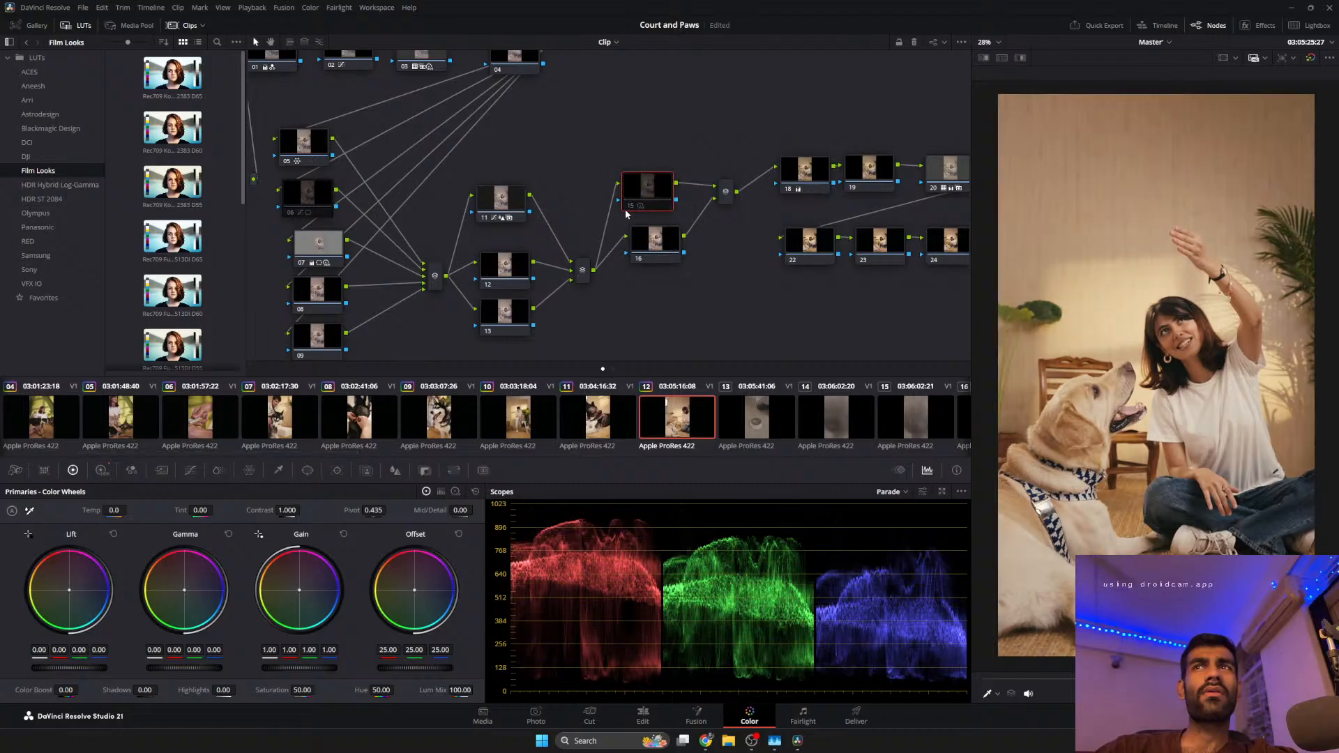
left_click(629, 205)
left_click(483, 217)
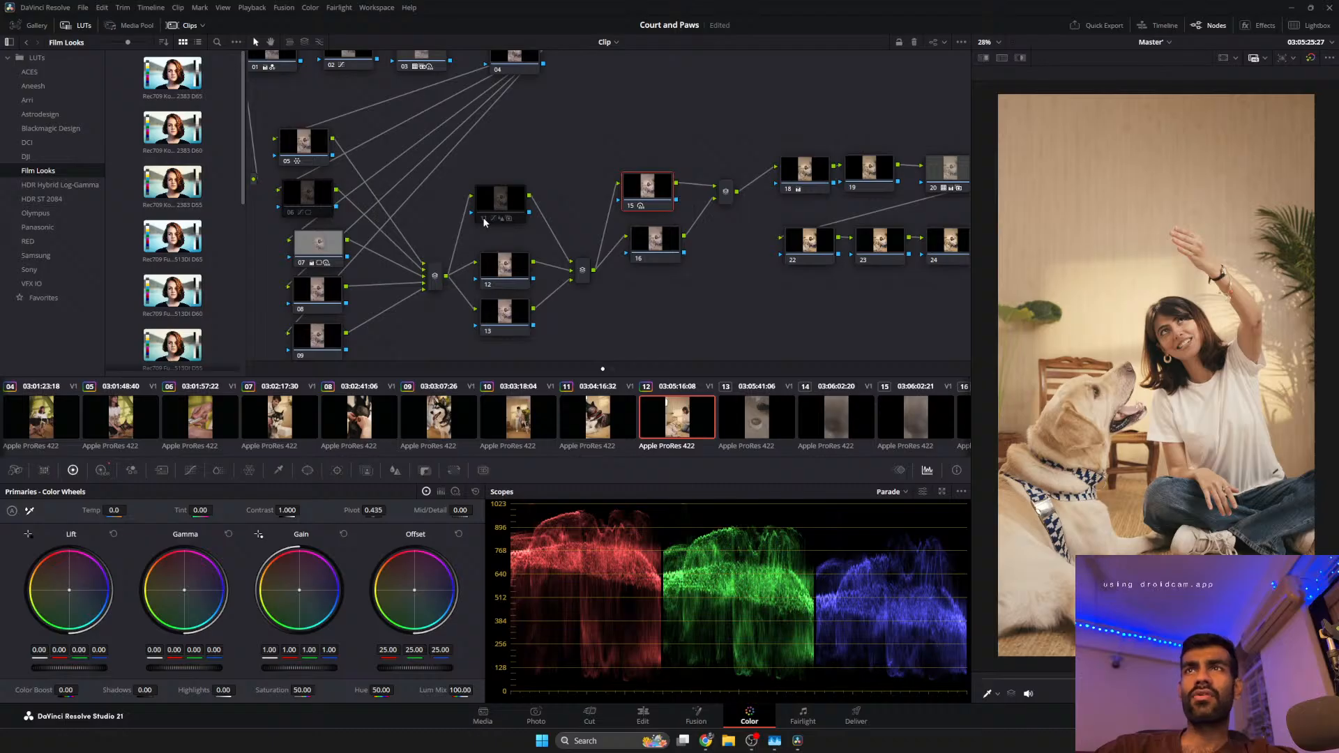
left_click(483, 218)
left_click_drag(648, 300, 414, 312)
left_click(564, 189)
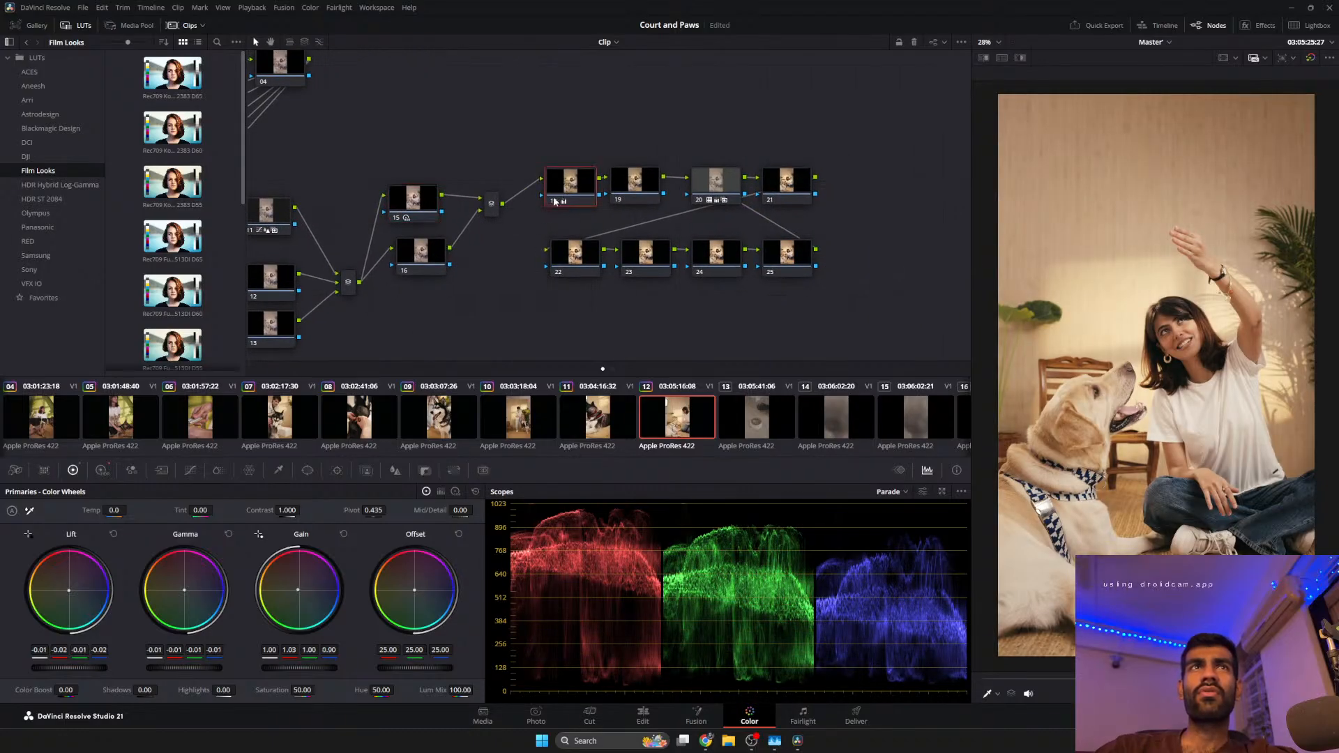
left_click(555, 202)
left_click(555, 201)
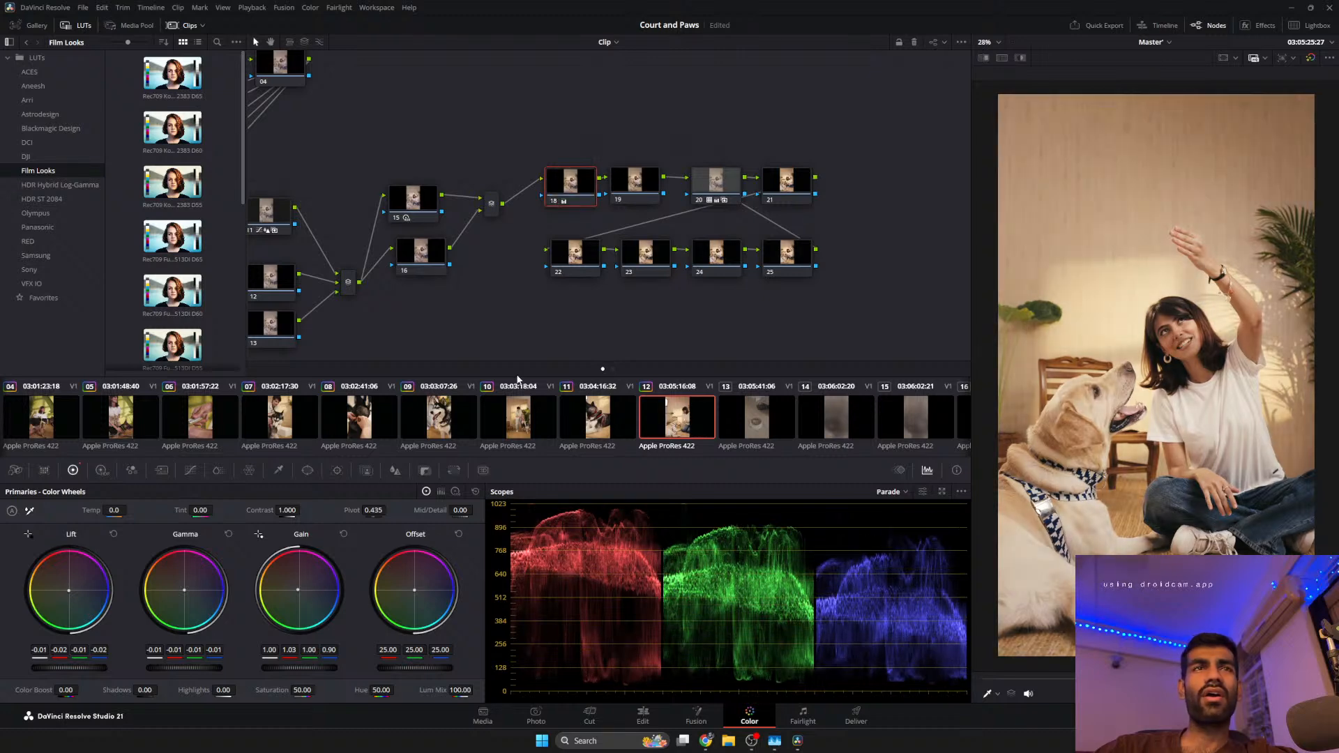
Apply the graded node tree to clip 13 and check it on the frame of the dog eating from the white bowl.
left_click(722, 420)
left_click_drag(1108, 679, 1156, 678)
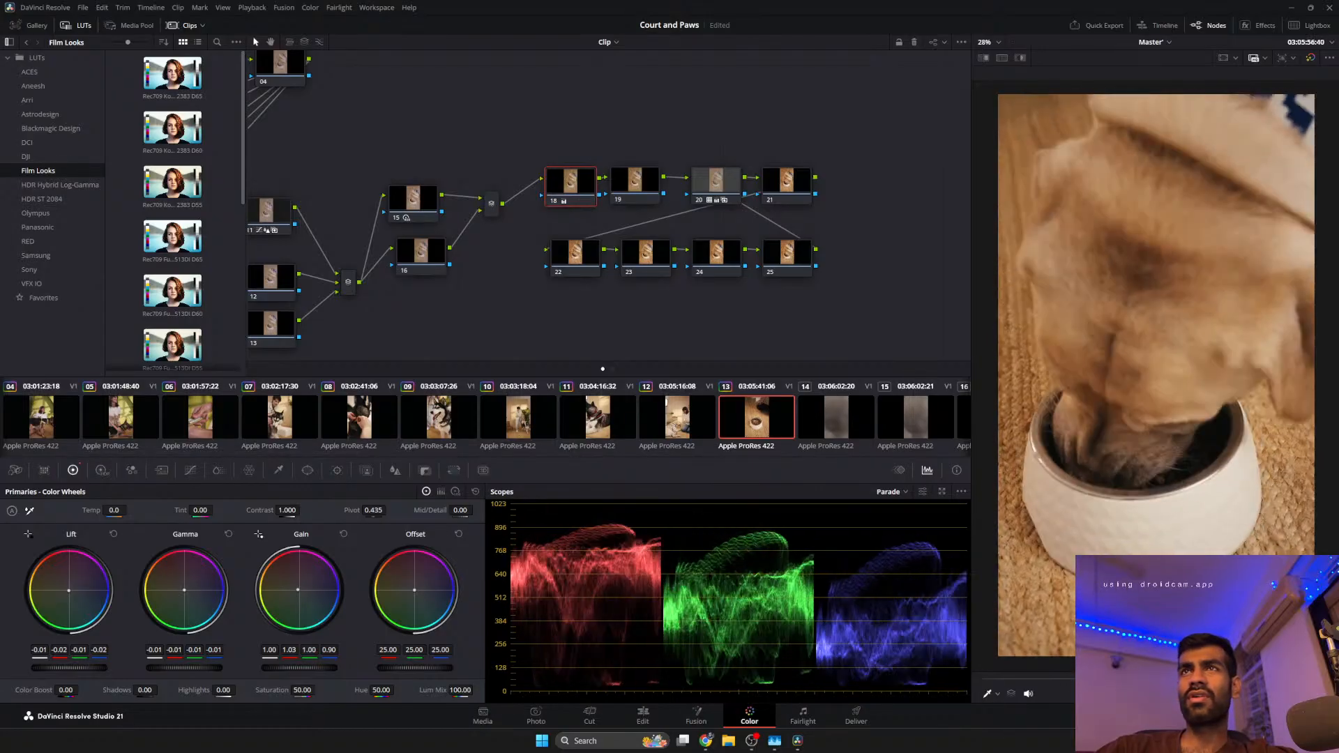
Apply the graded node tree to clip 17 and check it on a frame of the hand pouring from the green sachet.
left_click(865, 423)
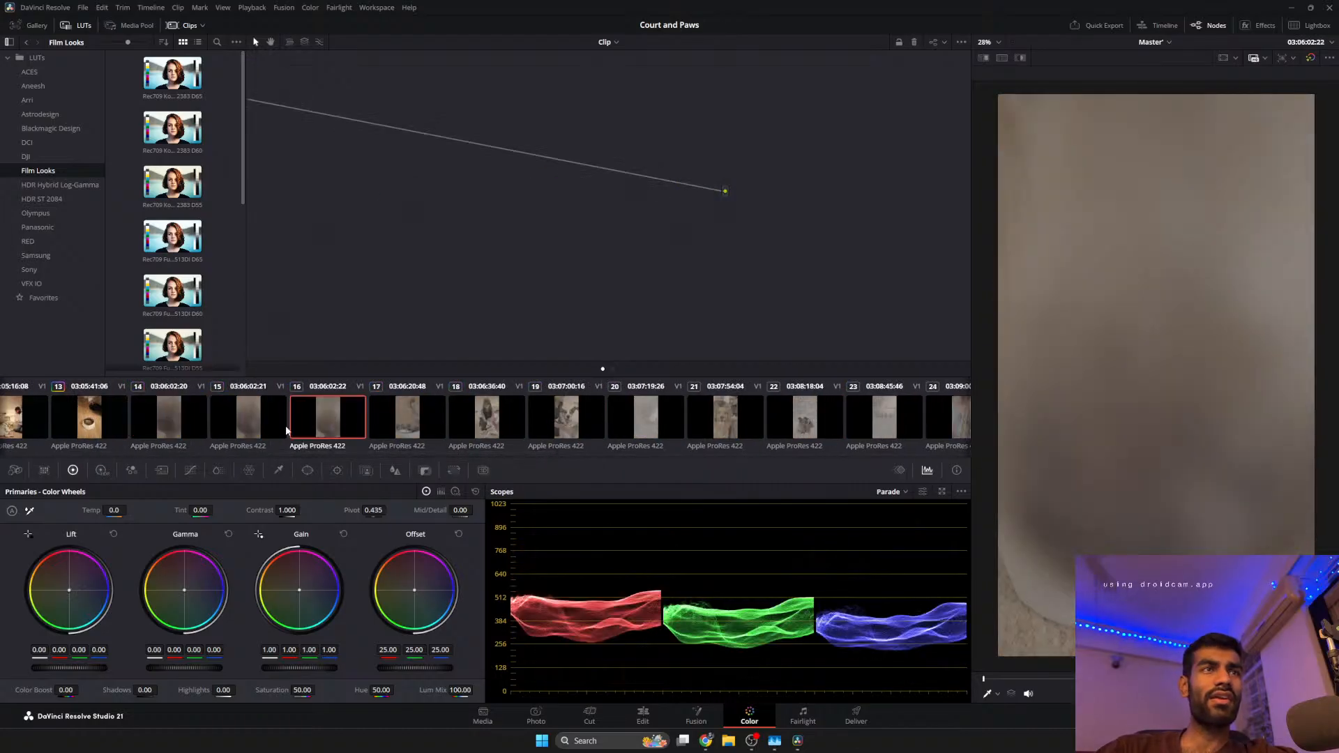
left_click(440, 435)
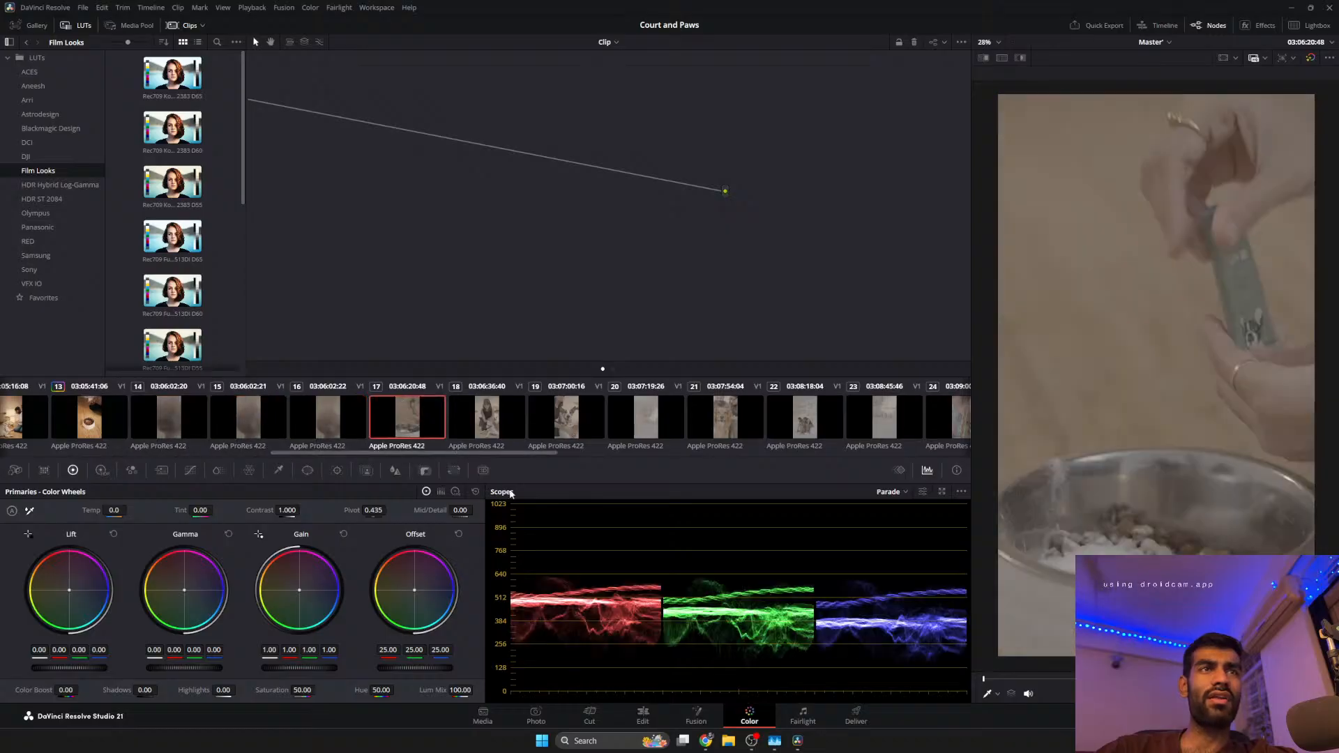
key("space")
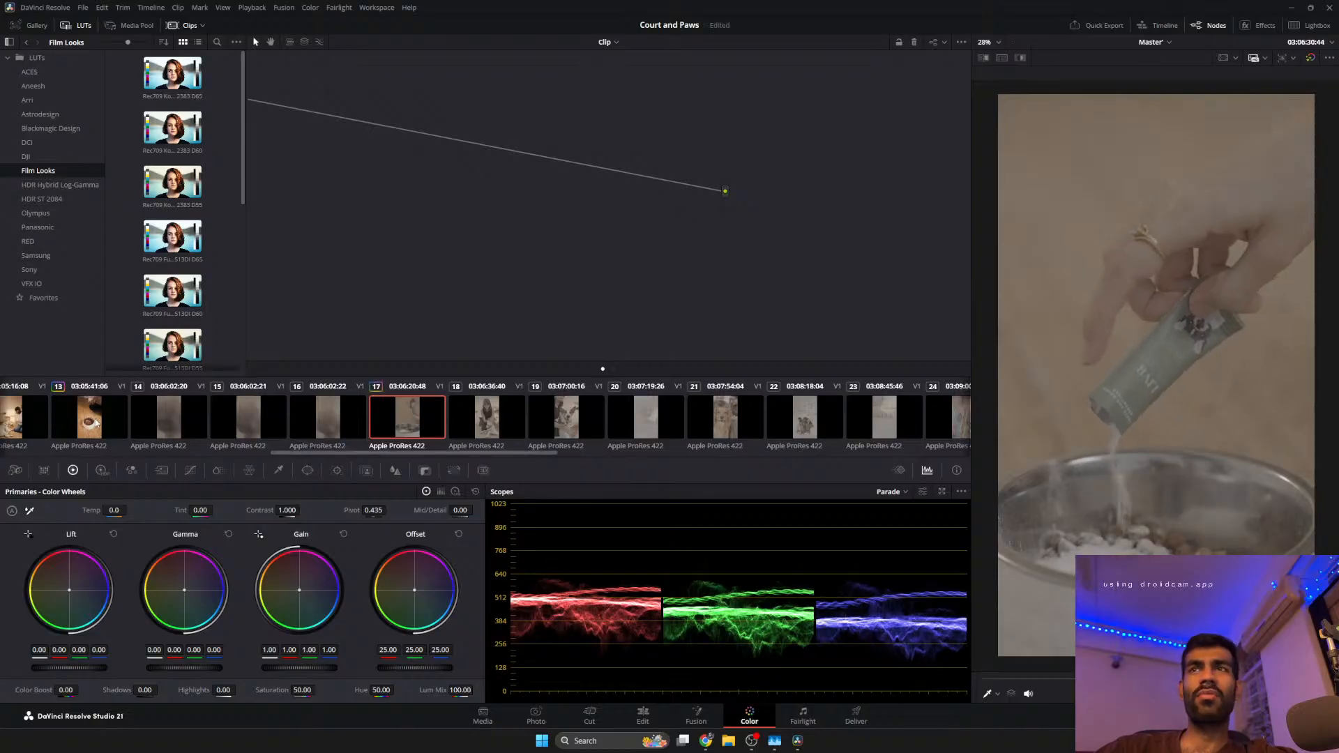
left_click_drag(1033, 680, 1114, 679)
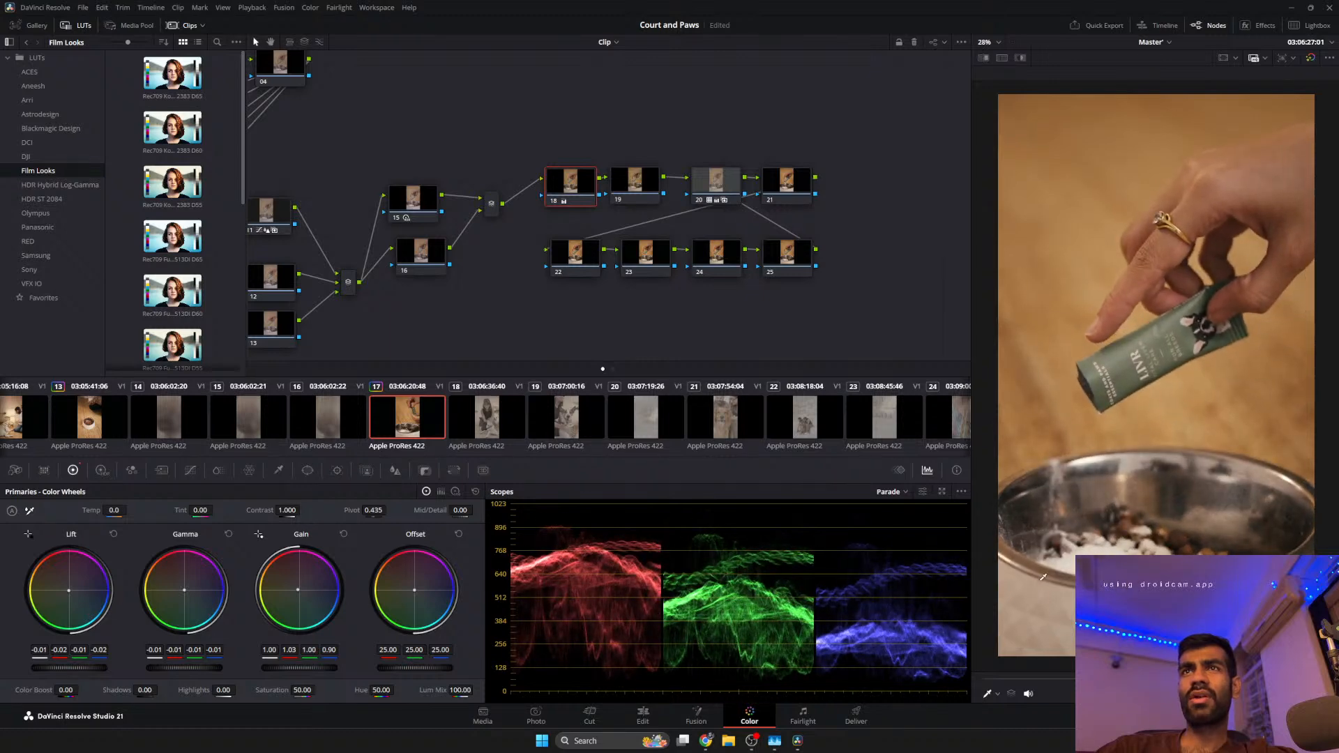
Fine-tune the lower midtones on the custom curve of clip 17's Exposure node.
left_click_drag(494, 122, 931, 301)
left_click(541, 256)
left_click(191, 469)
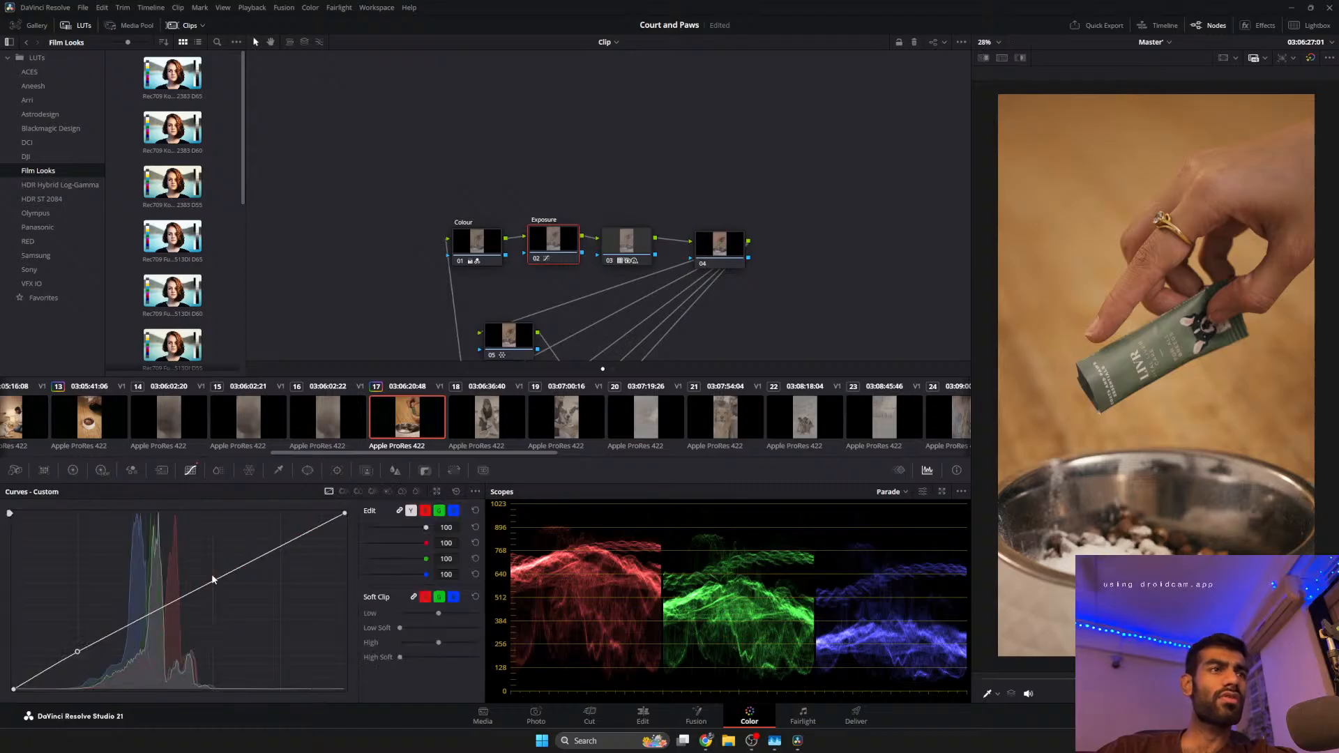
left_click_drag(143, 615, 139, 616)
Compare clip 17 with node 07 off and on, and add a lower-midtone control point to that node's custom curve.
left_click_drag(352, 273, 284, 25)
left_click(466, 190)
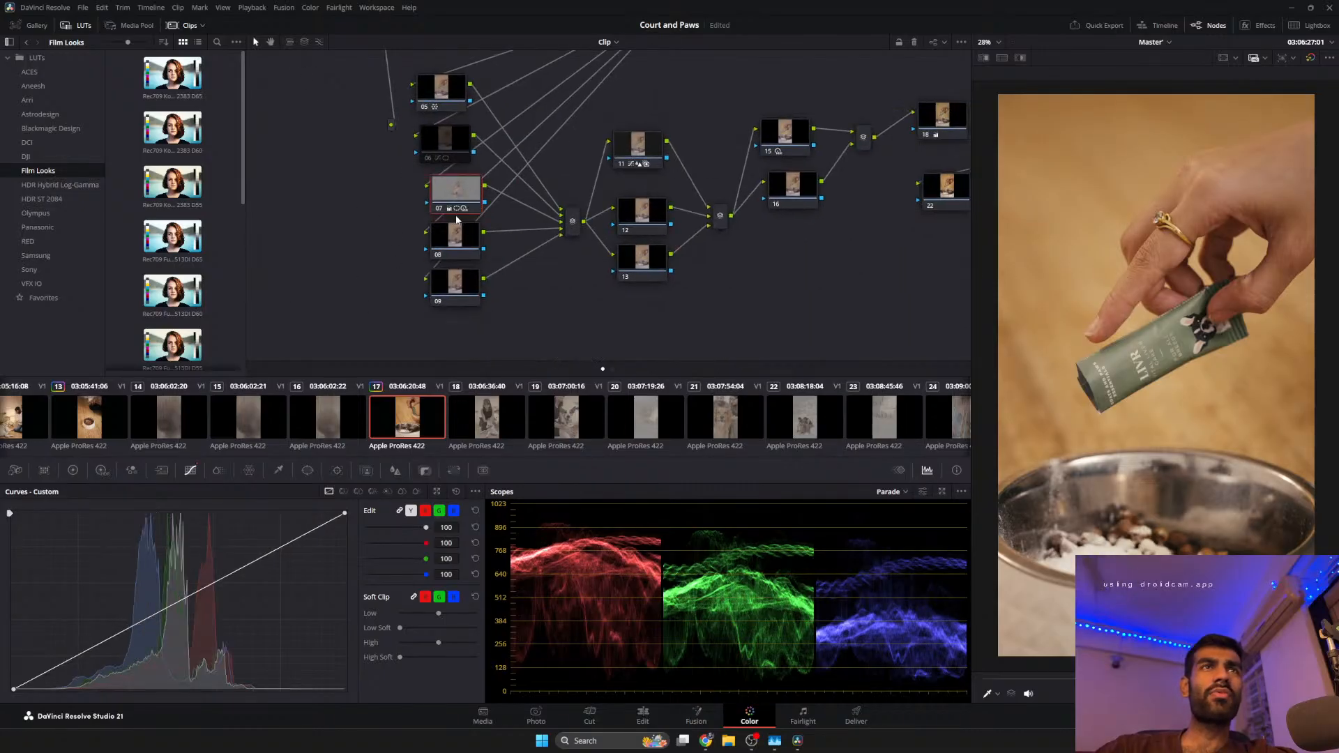
left_click(439, 210)
left_click(438, 208)
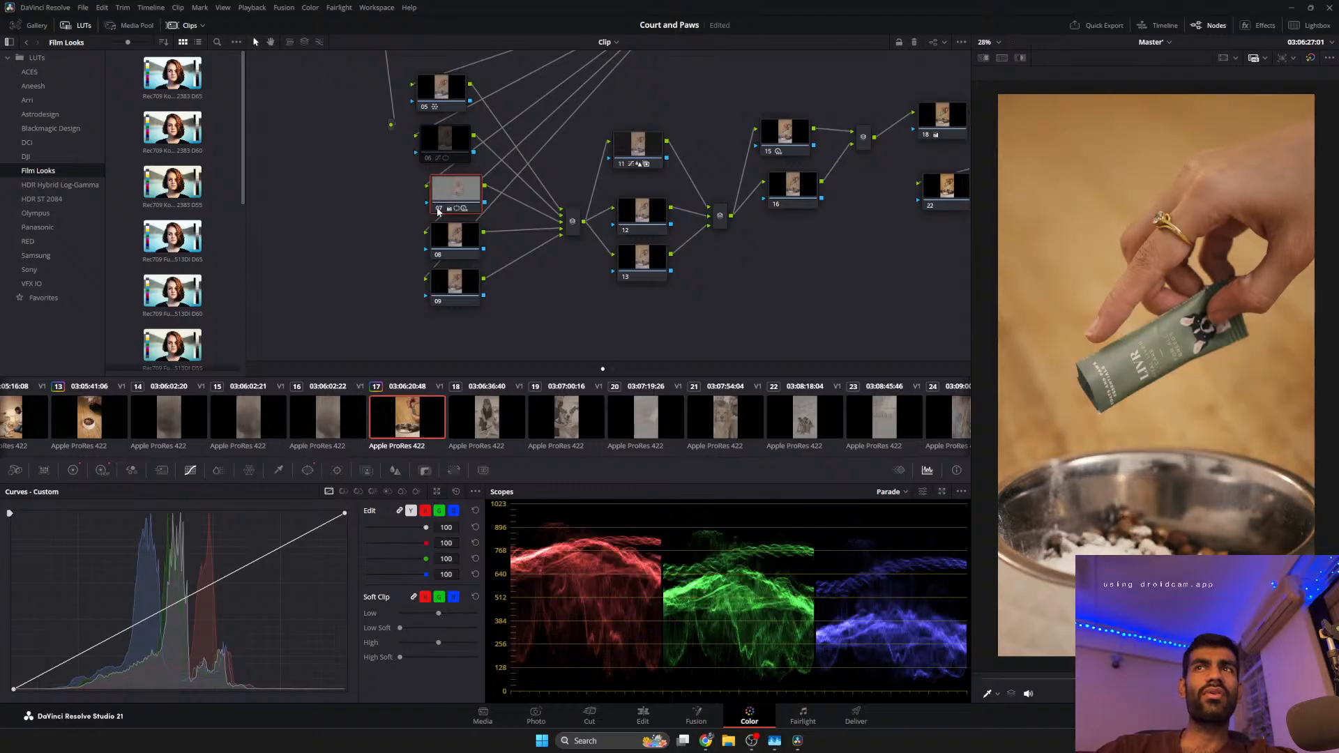
left_click(142, 614)
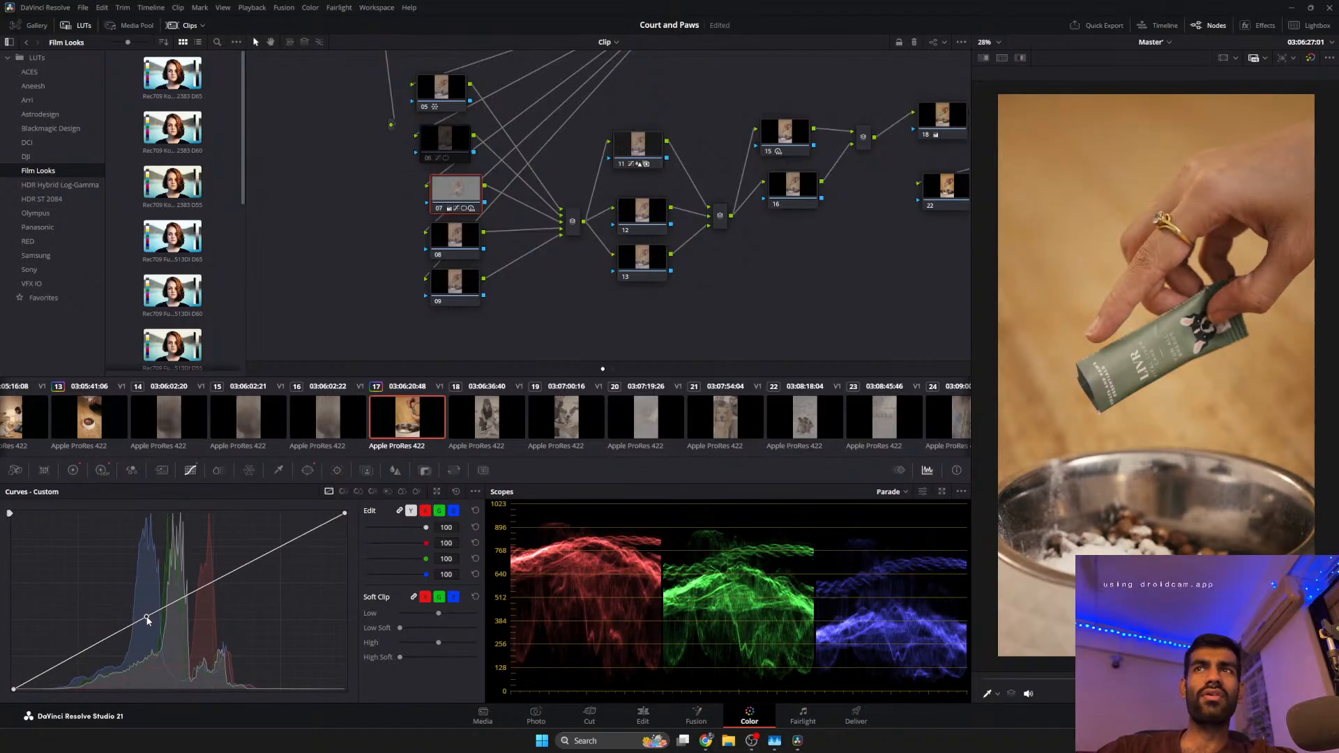
left_click_drag(141, 613, 144, 615)
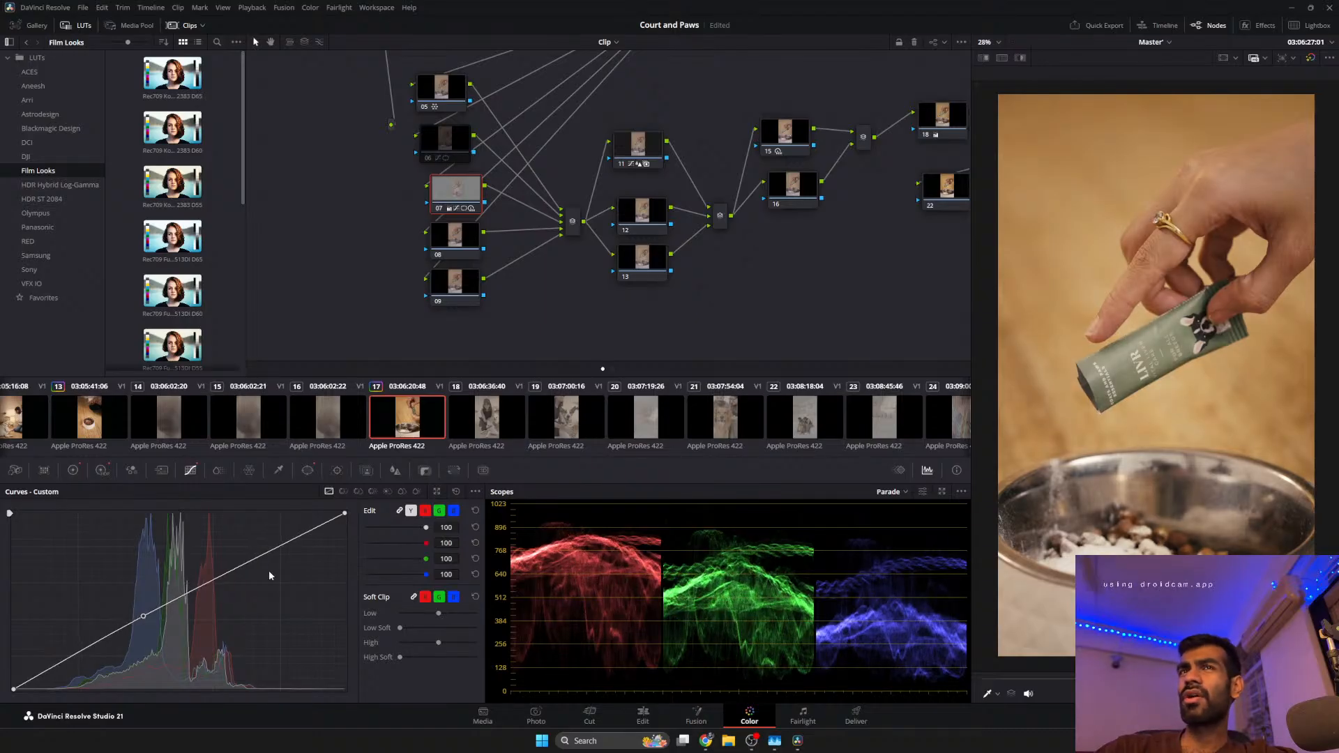
Apply the graded node tree to clip 18 and check the shot of the woman and dog further along.
left_click(452, 427)
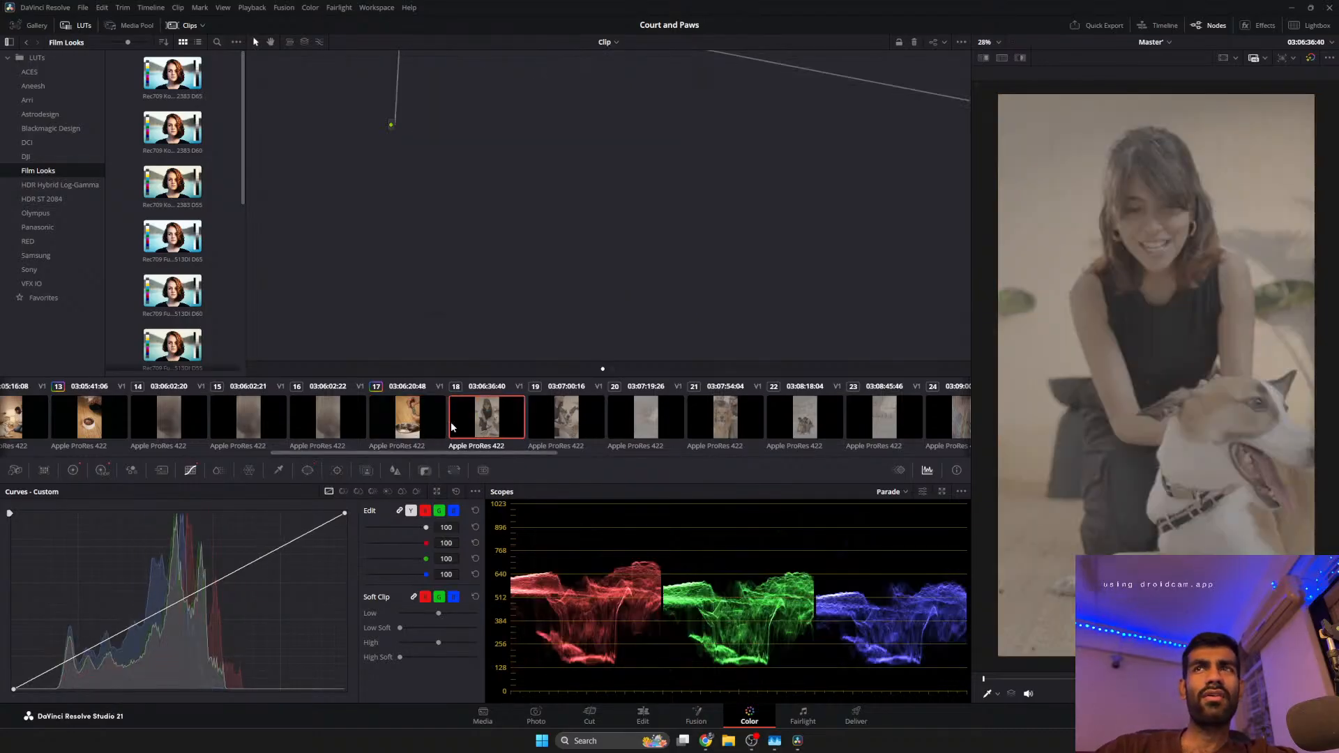
scroll(224, 441, "up", 1)
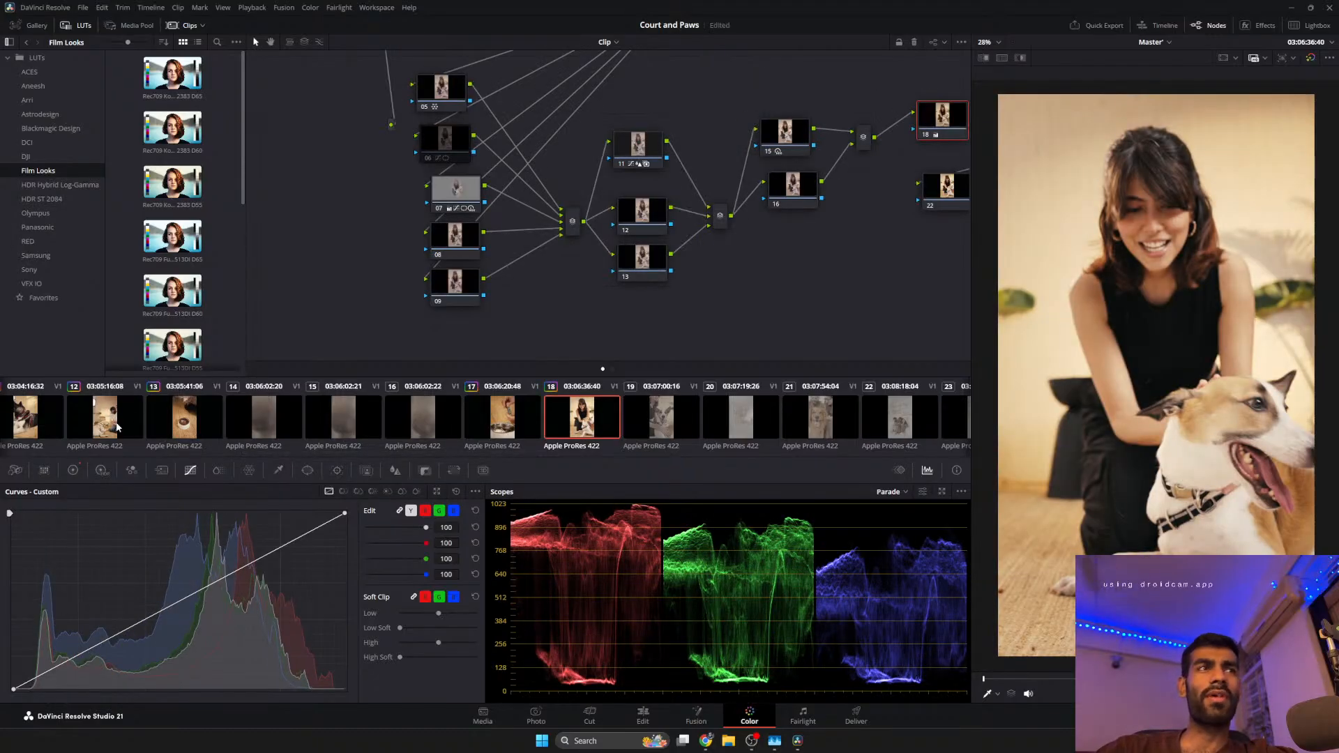
left_click_drag(1016, 684, 1057, 590)
Add a circular window to node 08, stretched into a tall ellipse around the woman and dog, with softness about 37.
left_click(454, 235)
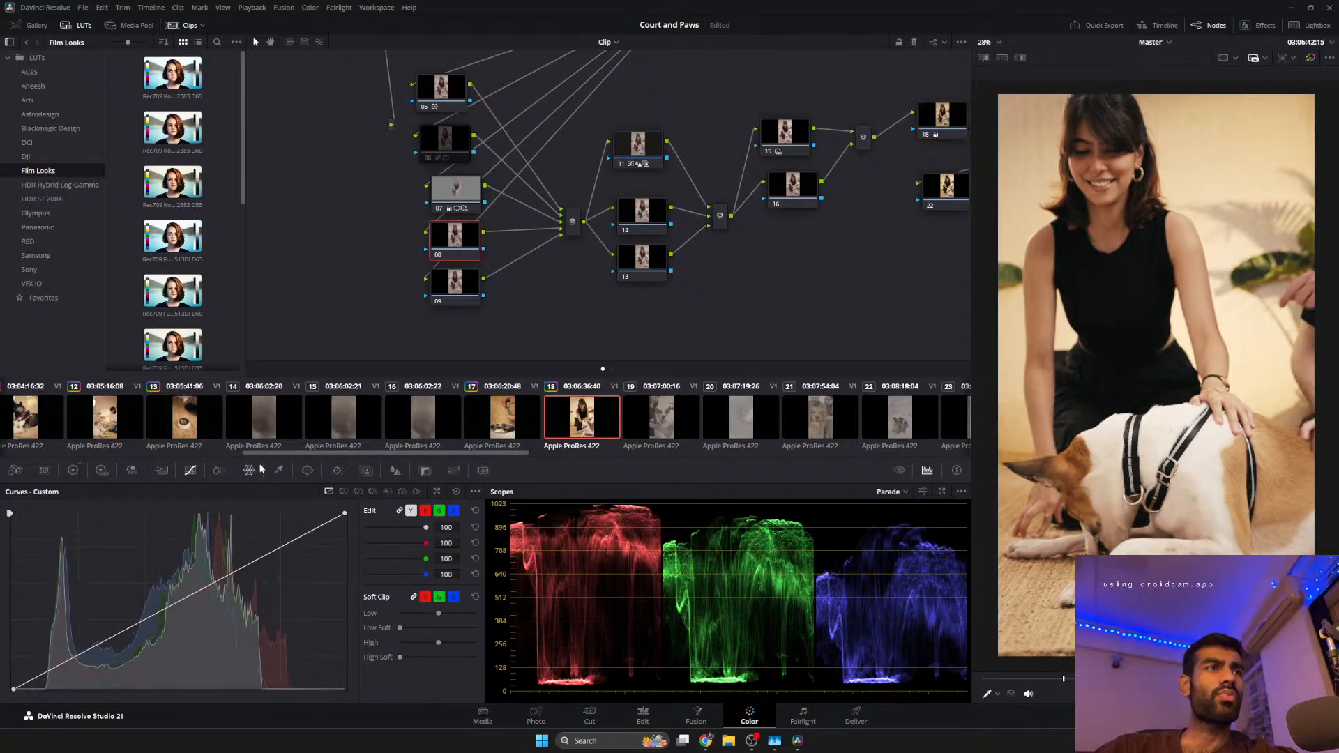
left_click(307, 470)
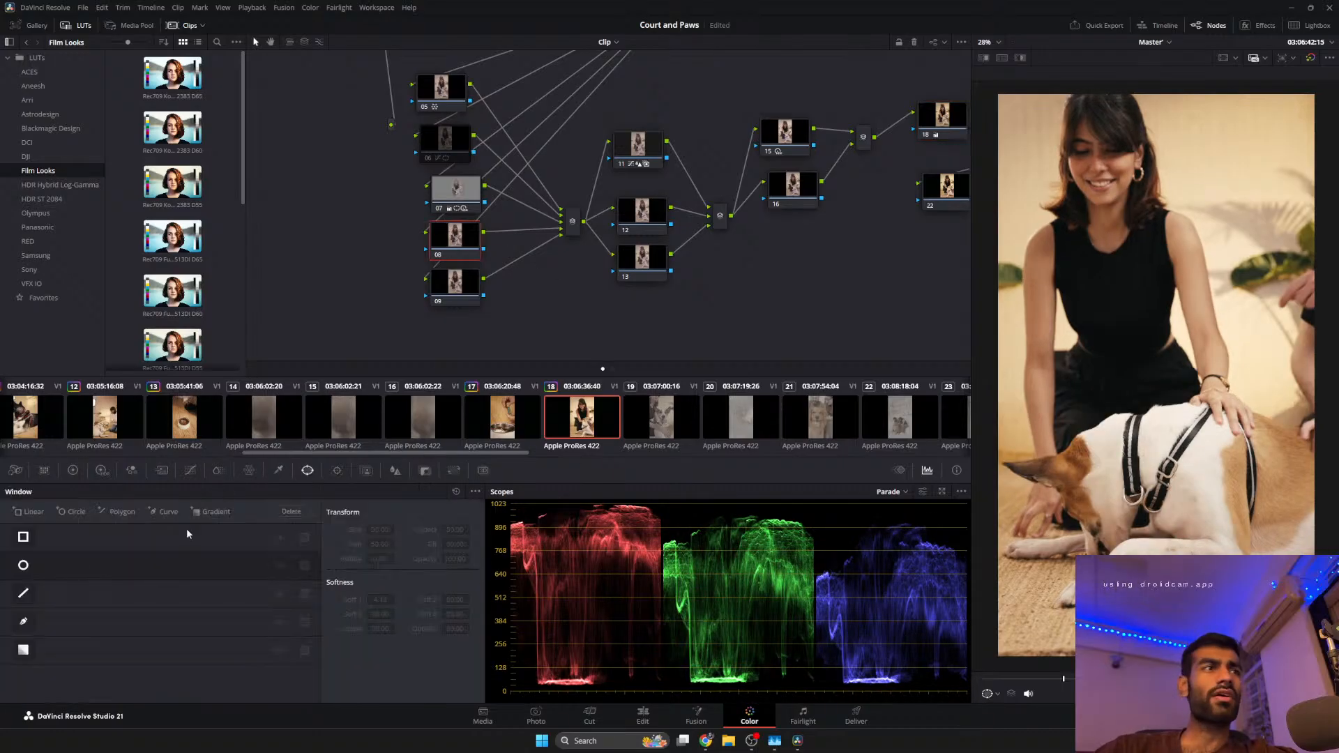
left_click(72, 511)
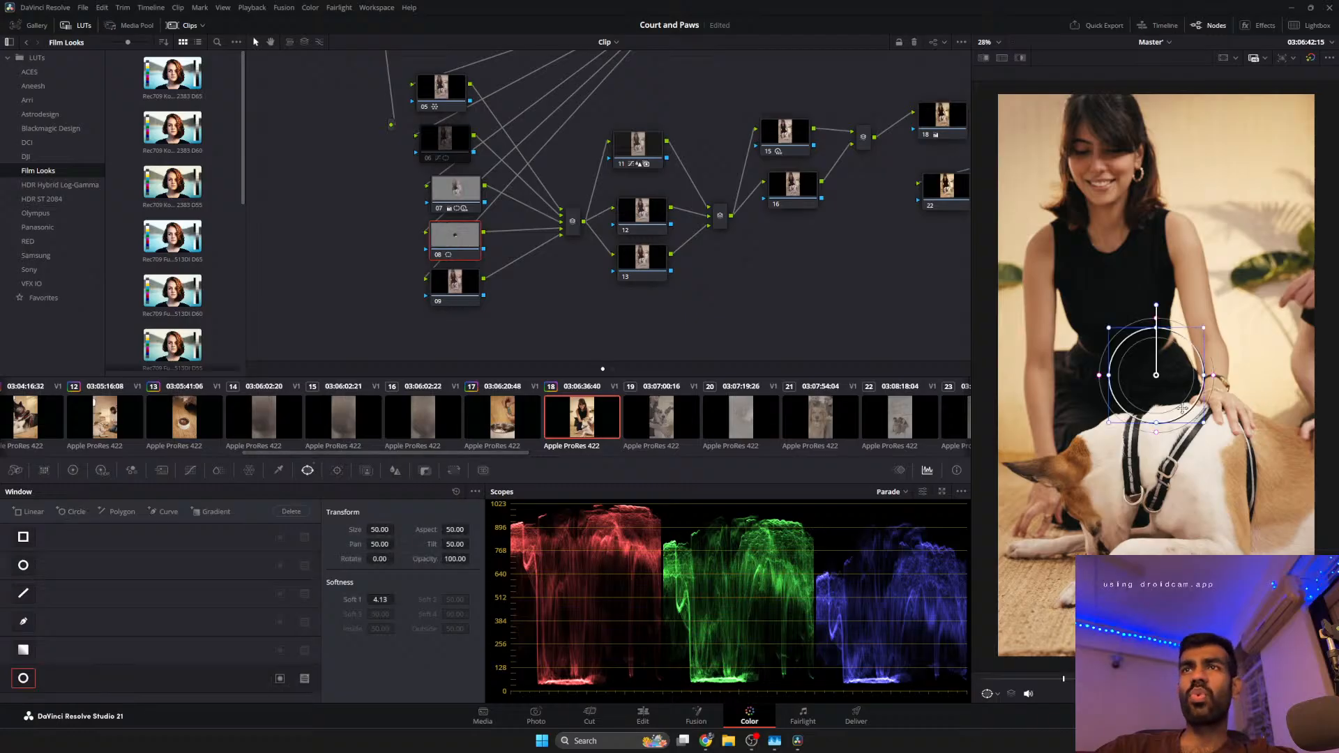
left_click_drag(1205, 428, 1304, 523)
left_click_drag(1158, 521, 1156, 733)
left_click_drag(1162, 528, 1153, 460)
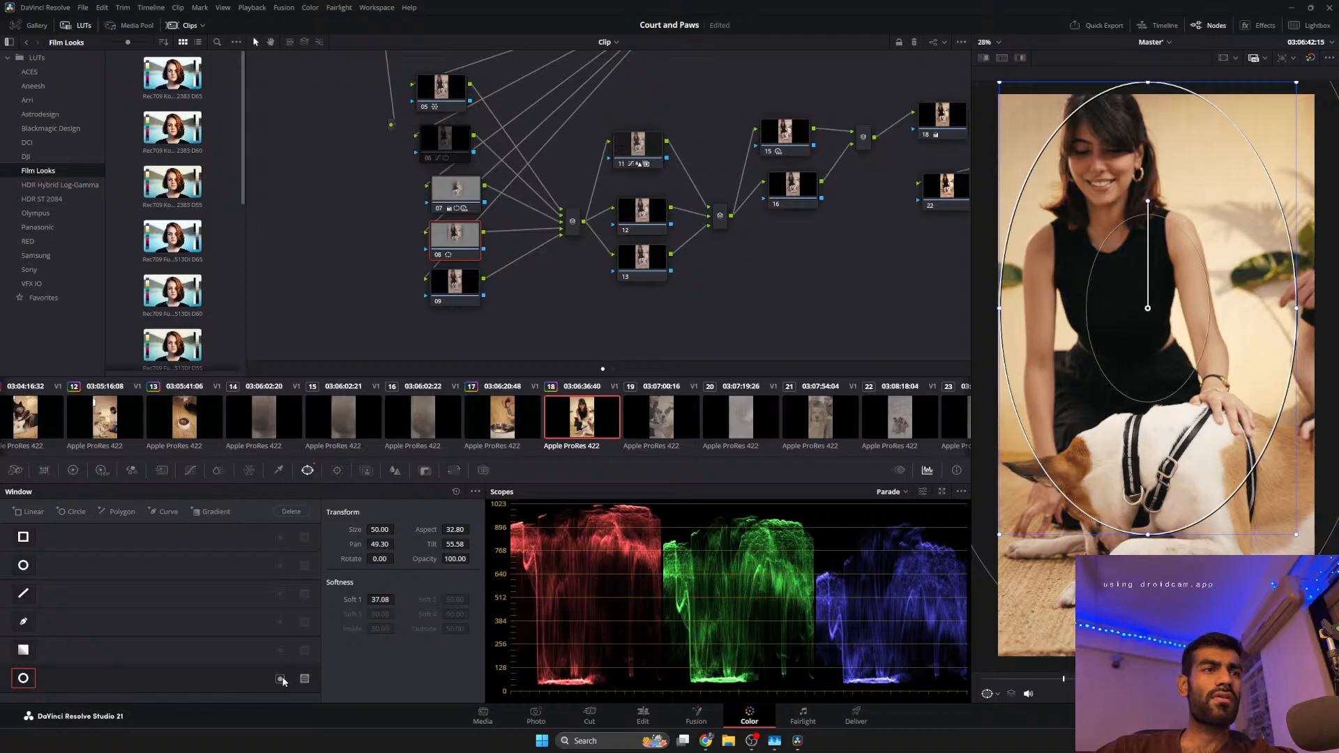
Invert node 08's window and lower the midtones on its custom curve to darken the area outside the ellipse.
left_click(190, 470)
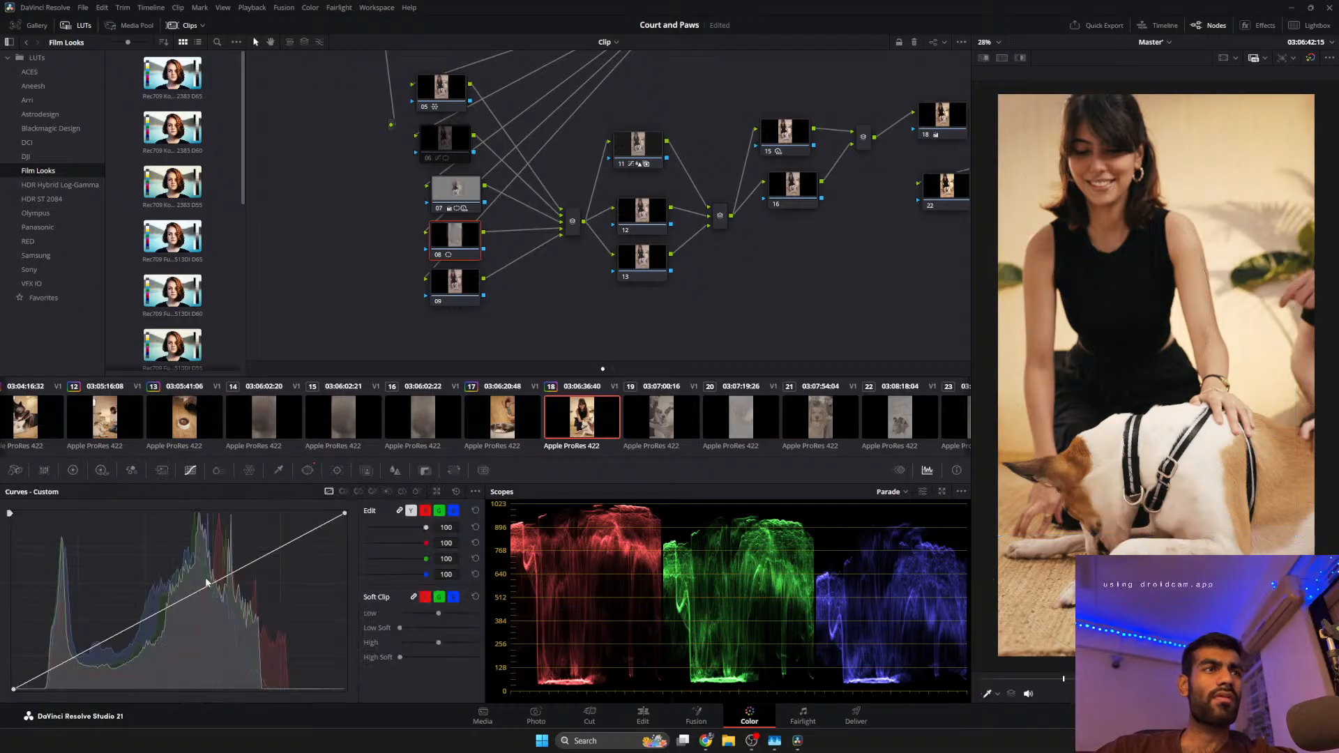
left_click_drag(187, 598, 196, 608)
scroll(1094, 330, "down", 2)
Enlarge node 07's window, move it up over the woman to Pan 49.80 and Tilt 57.02, and set its softness to 63.75.
left_click(456, 193)
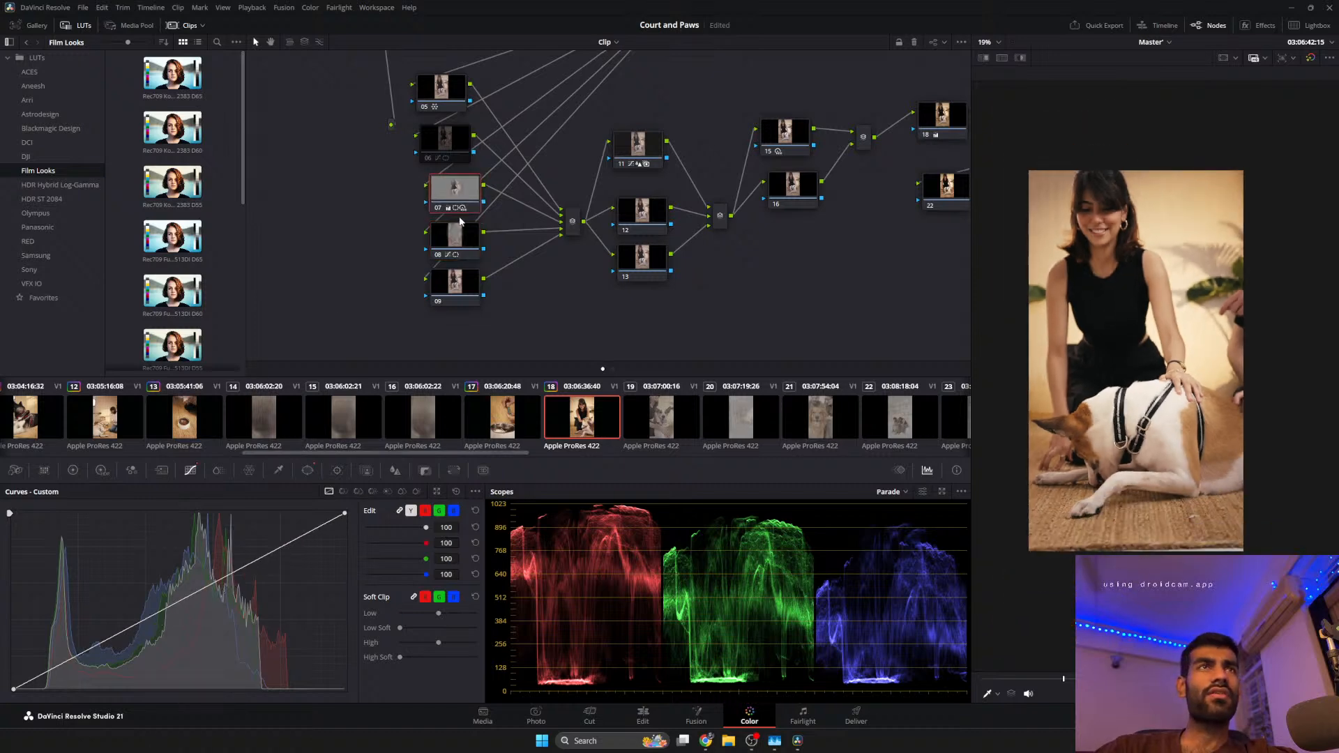
left_click(307, 470)
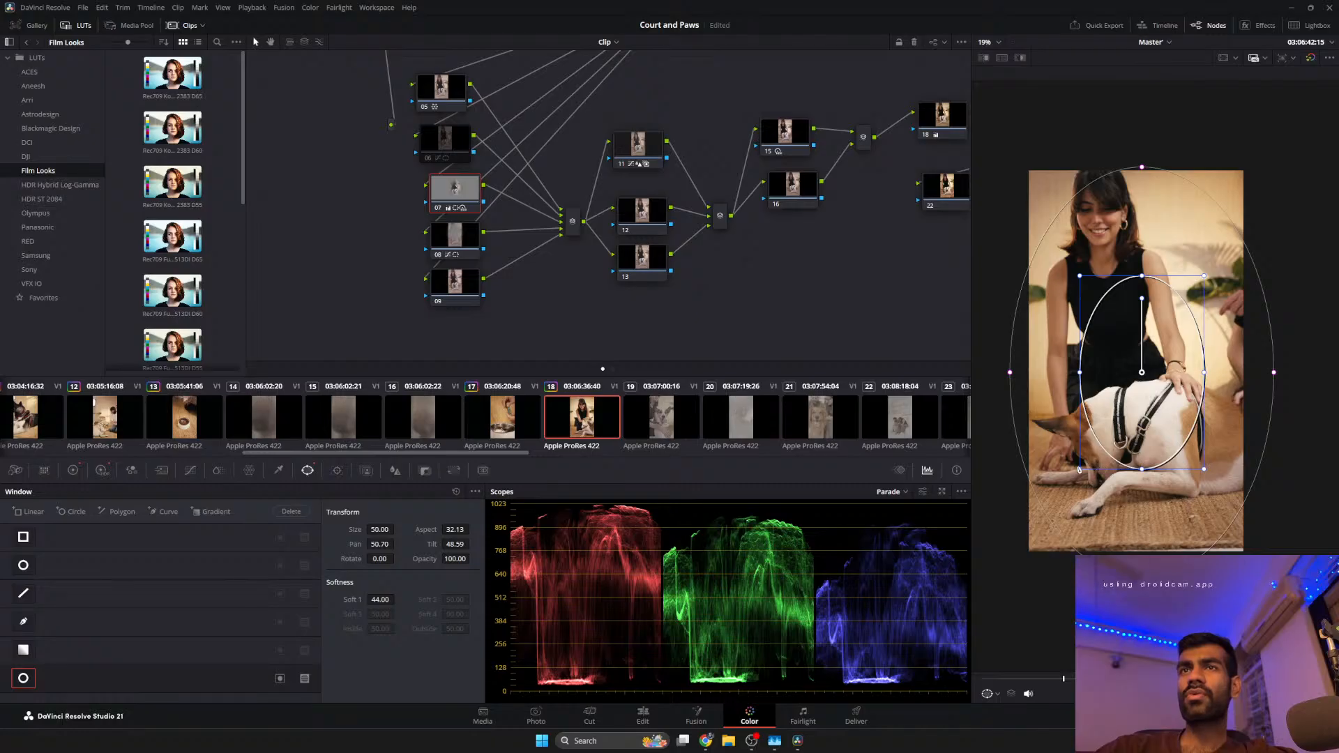
left_click_drag(1080, 469, 1064, 497)
left_click_drag(1144, 412, 1140, 344)
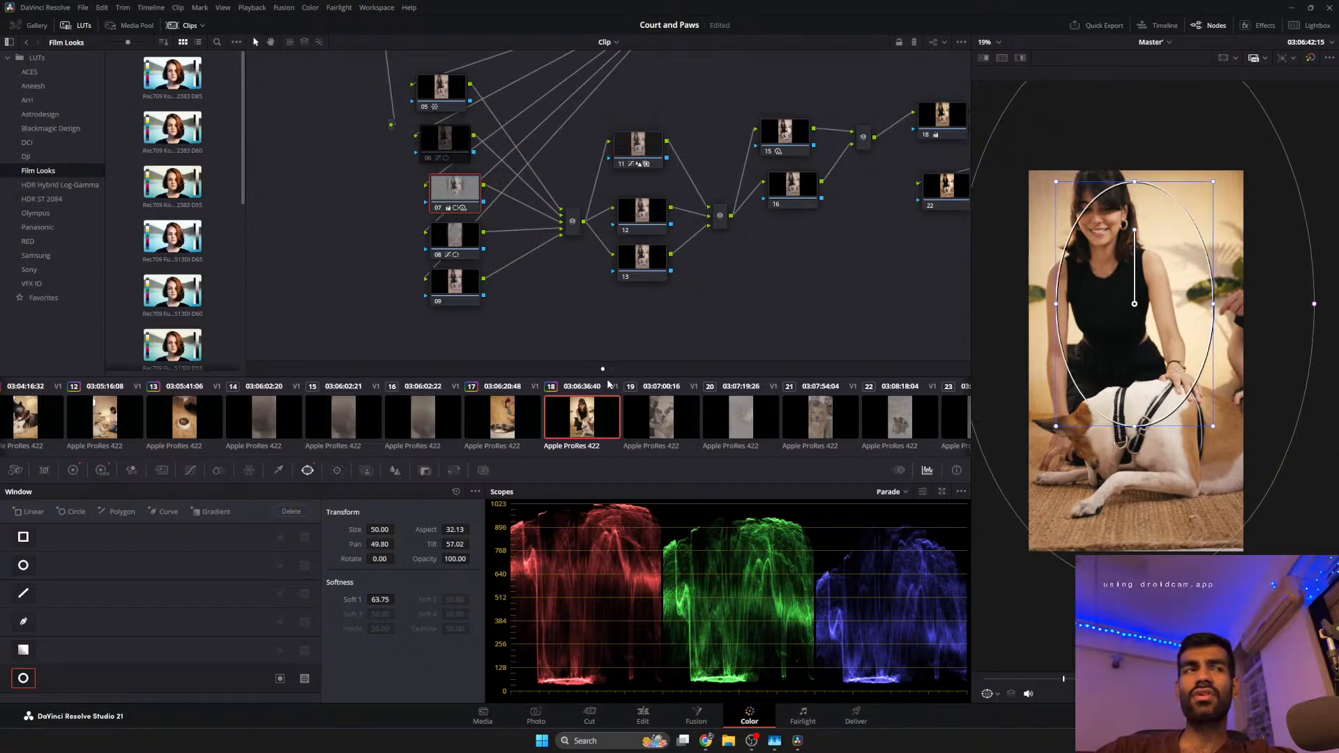
left_click(186, 470)
left_click(78, 471)
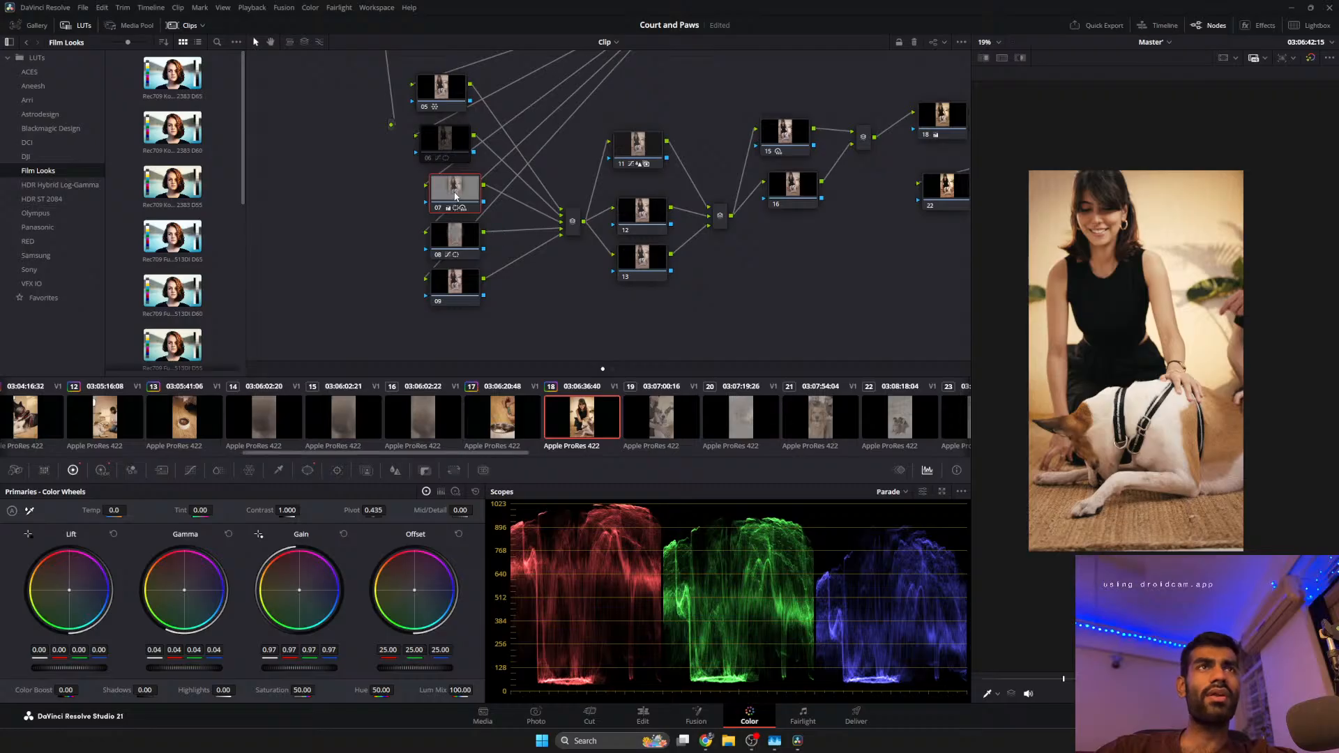
Play clip 18 a few frames, then resize node 07's window around the woman and reposition it to Pan 46.90 and Tilt 58.51.
left_click(450, 236)
key("space")
left_click(452, 196)
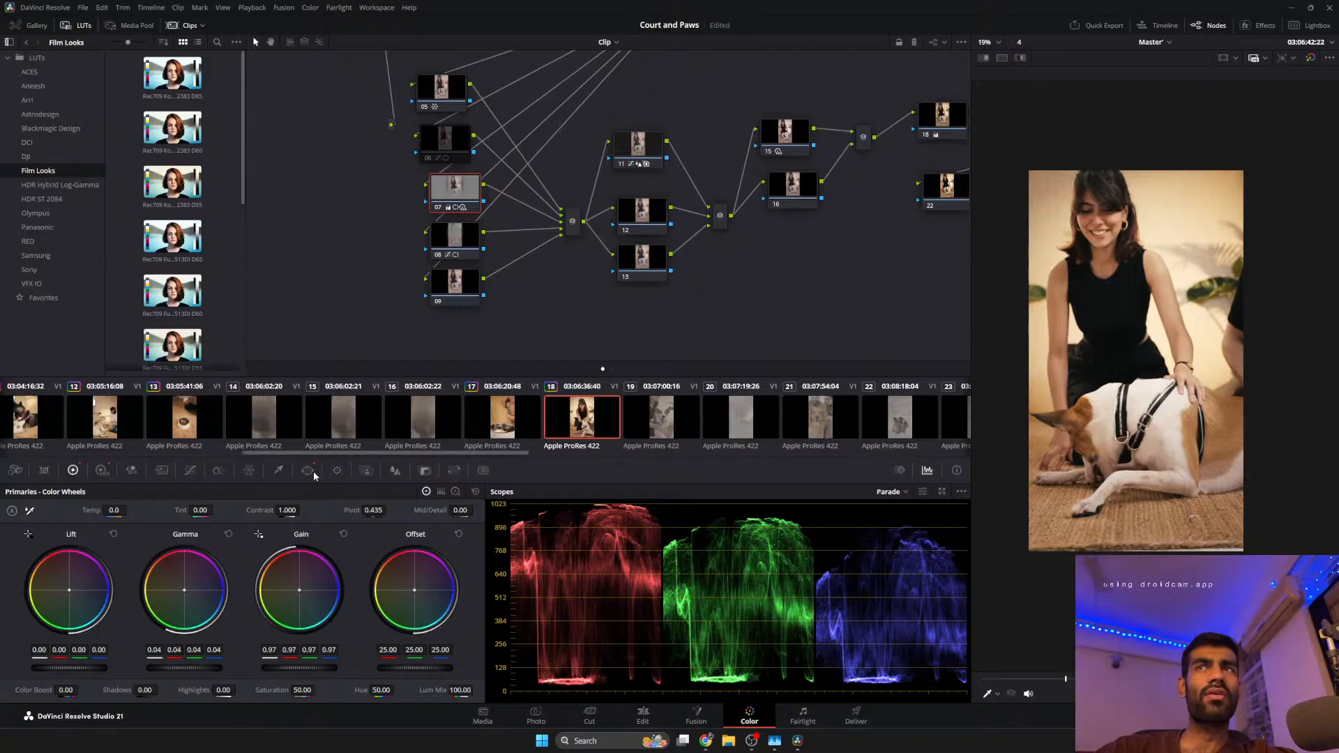
left_click(307, 471)
left_click_drag(1057, 431, 1106, 338)
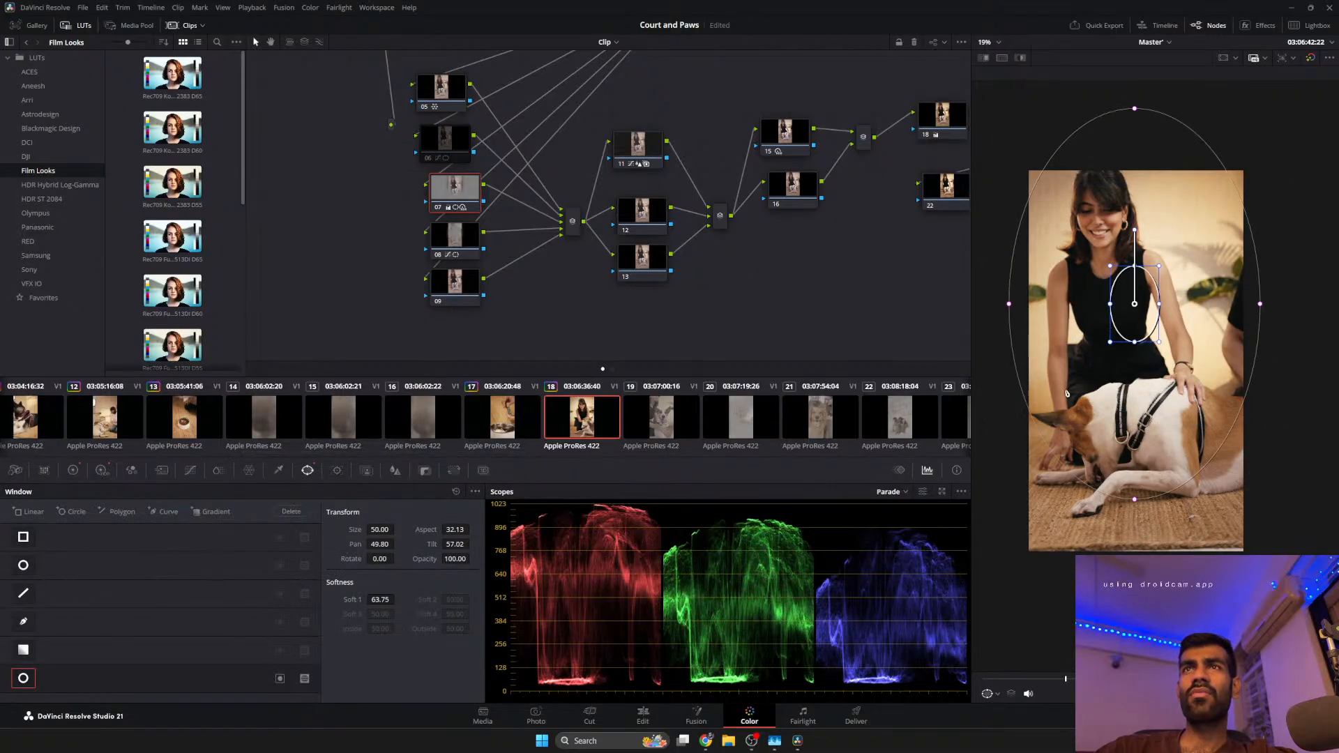
left_click_drag(1113, 346, 1061, 416)
mouse_move(1116, 351)
left_mouse_down()
mouse_move(1089, 324)
mouse_move(1089, 353)
left_mouse_up()
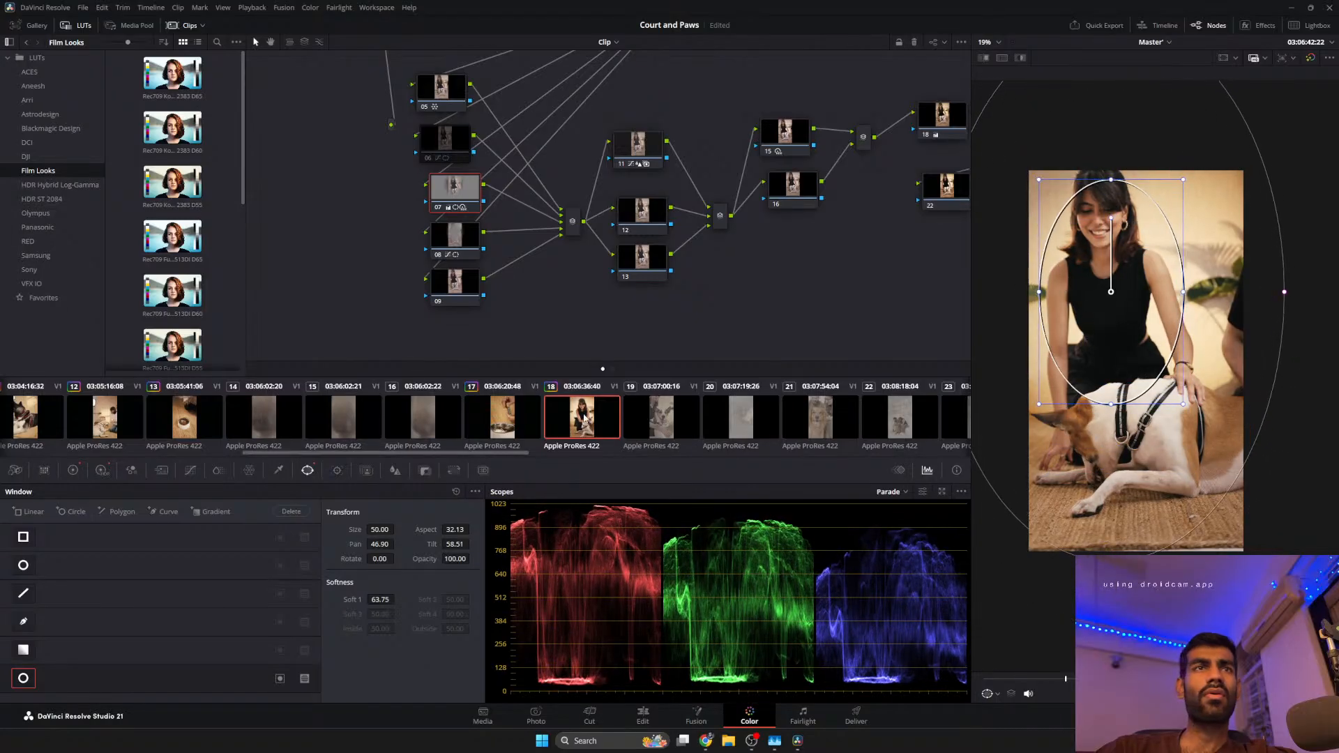
Increase the softness of node 08's window to 63.38 and check the image closer and further along the shot.
left_click(464, 238)
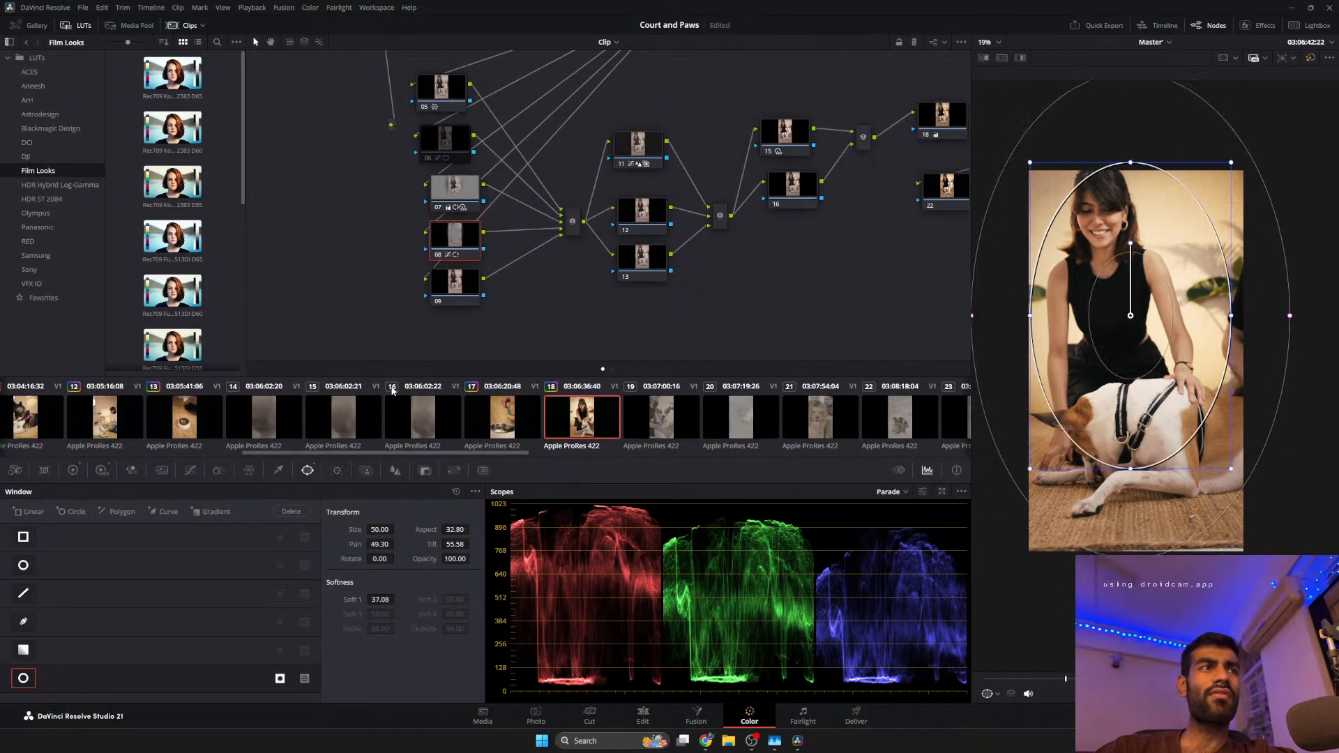
left_click_drag(1289, 316, 1331, 315)
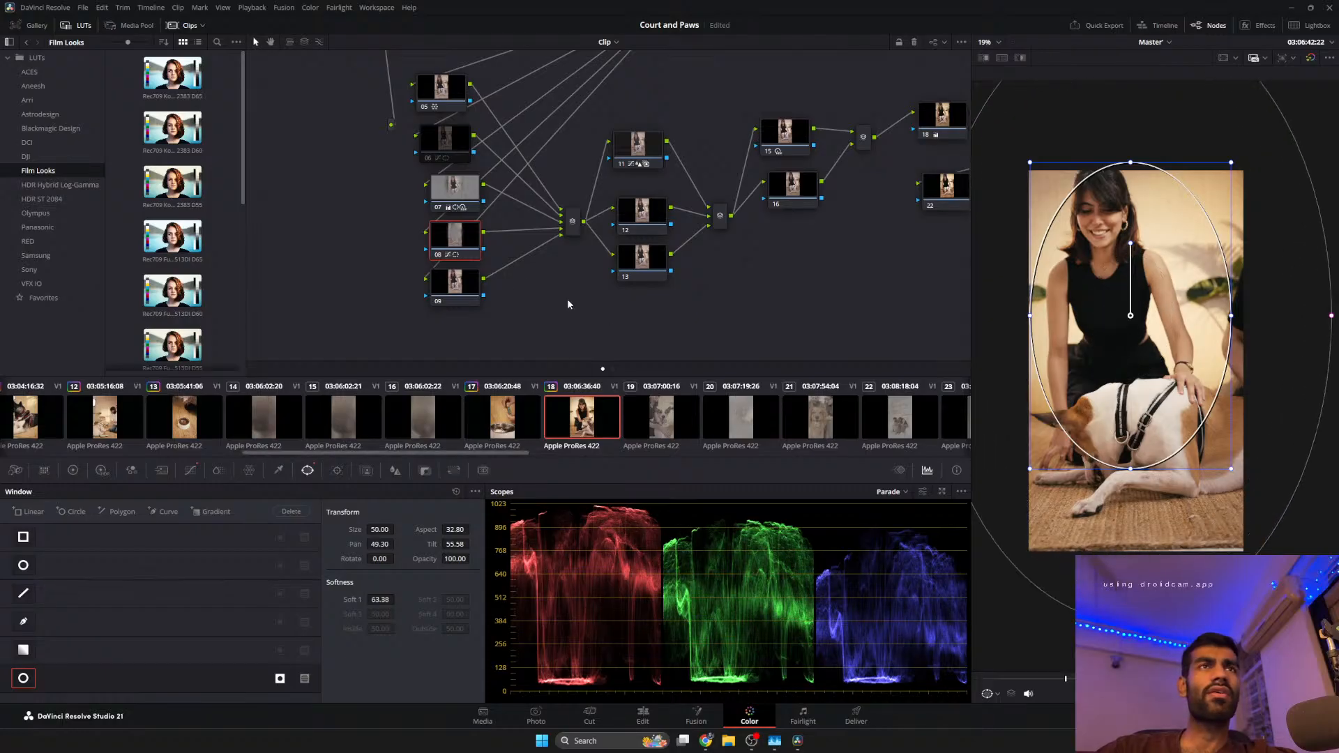
left_click(454, 288)
scroll(1125, 522, "up", 2)
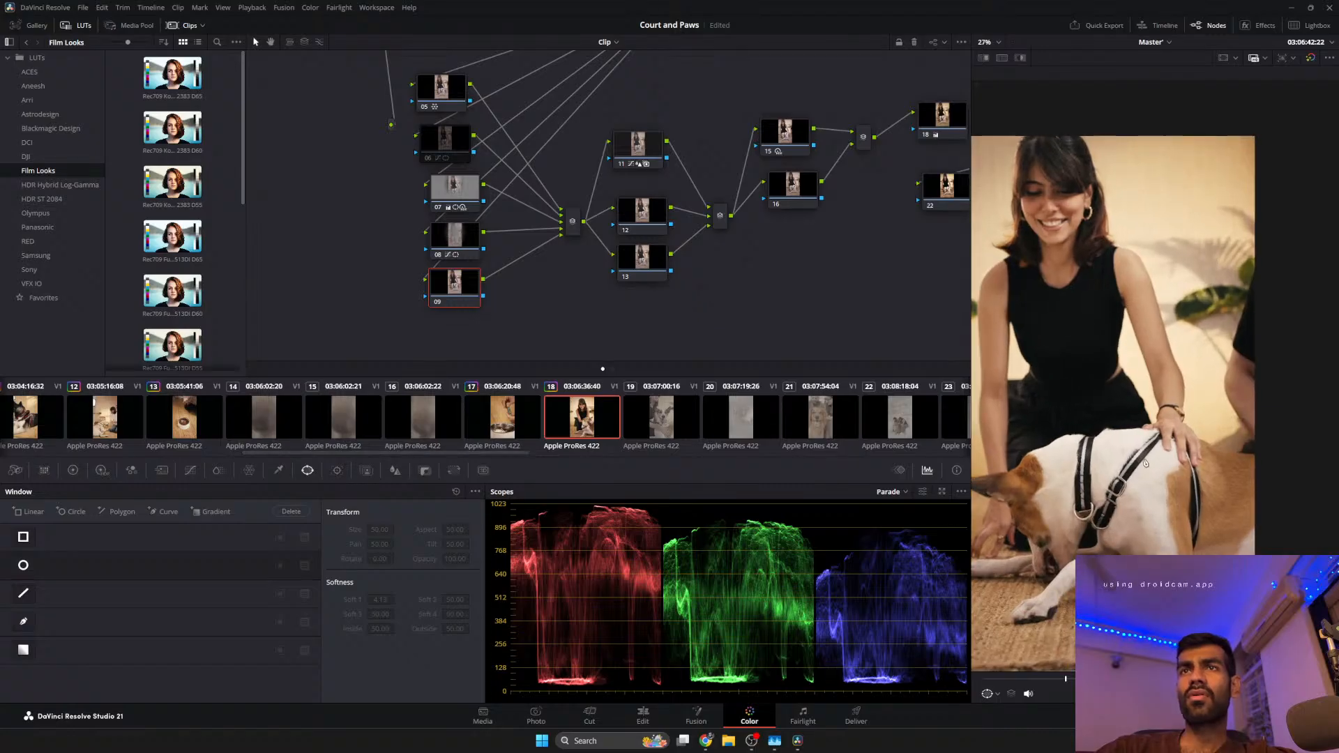
left_click_drag(1126, 522, 1154, 524)
left_click_drag(1066, 679, 1160, 679)
Set the Saturation of clip 18's Colour node to 55.20.
left_click_drag(593, 346, 668, 545)
left_click_drag(482, 207, 472, 200)
left_click_drag(562, 199, 475, 190)
left_click(72, 470)
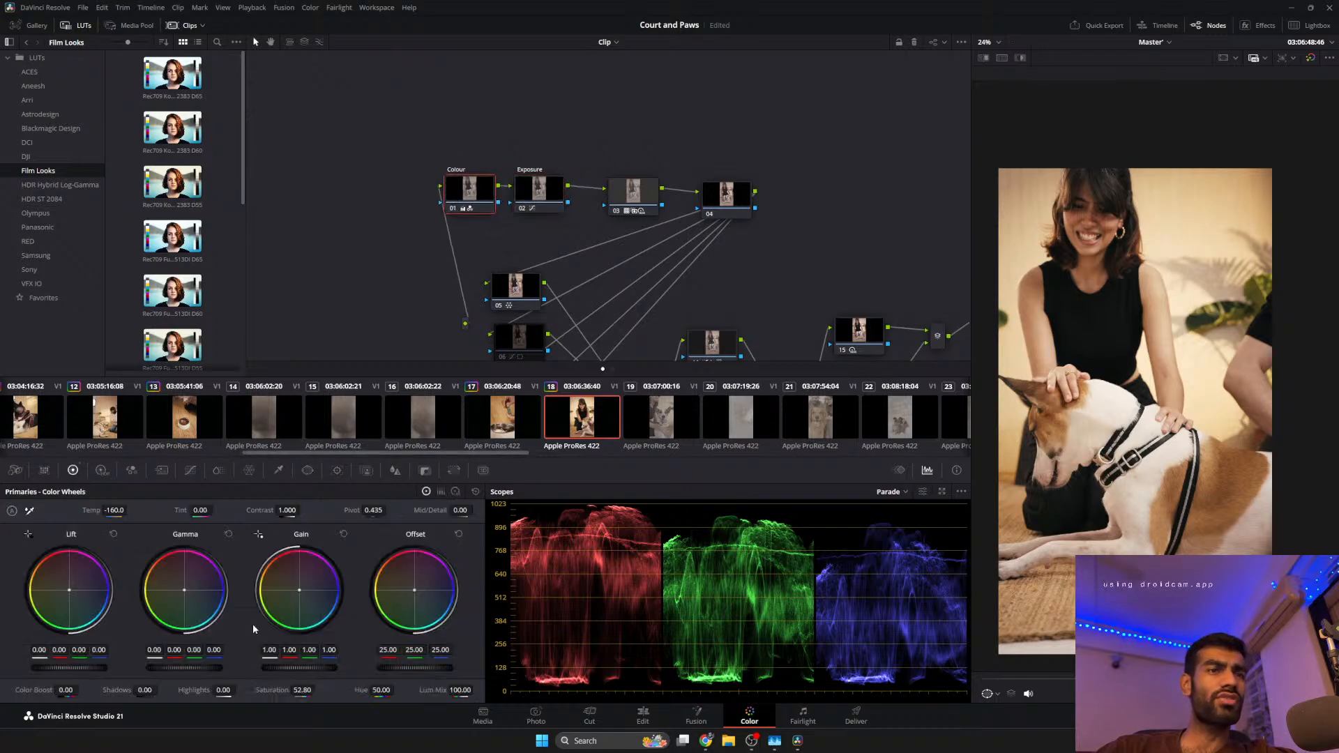
left_click_drag(301, 690, 318, 689)
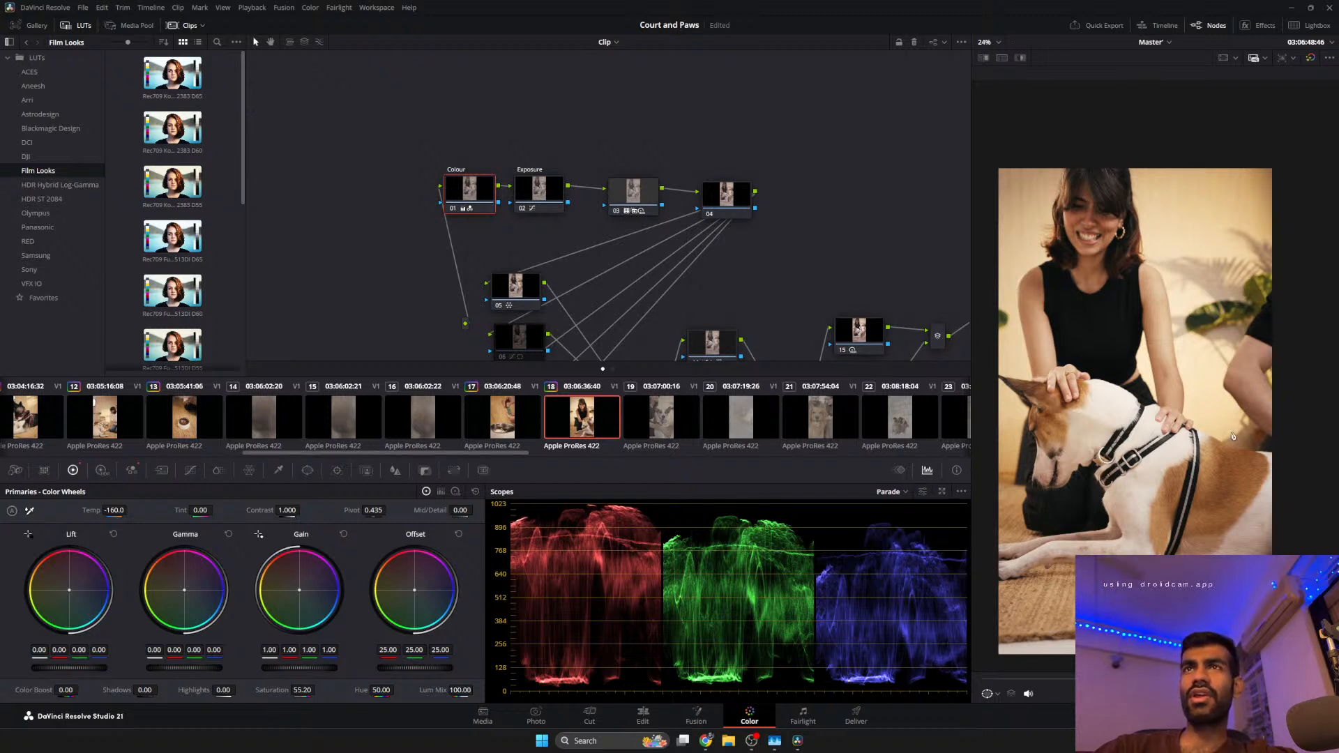
Disable node 18 on clip 18 and play a short stretch of the shot to judge the colours.
left_click_drag(860, 316, 791, 249)
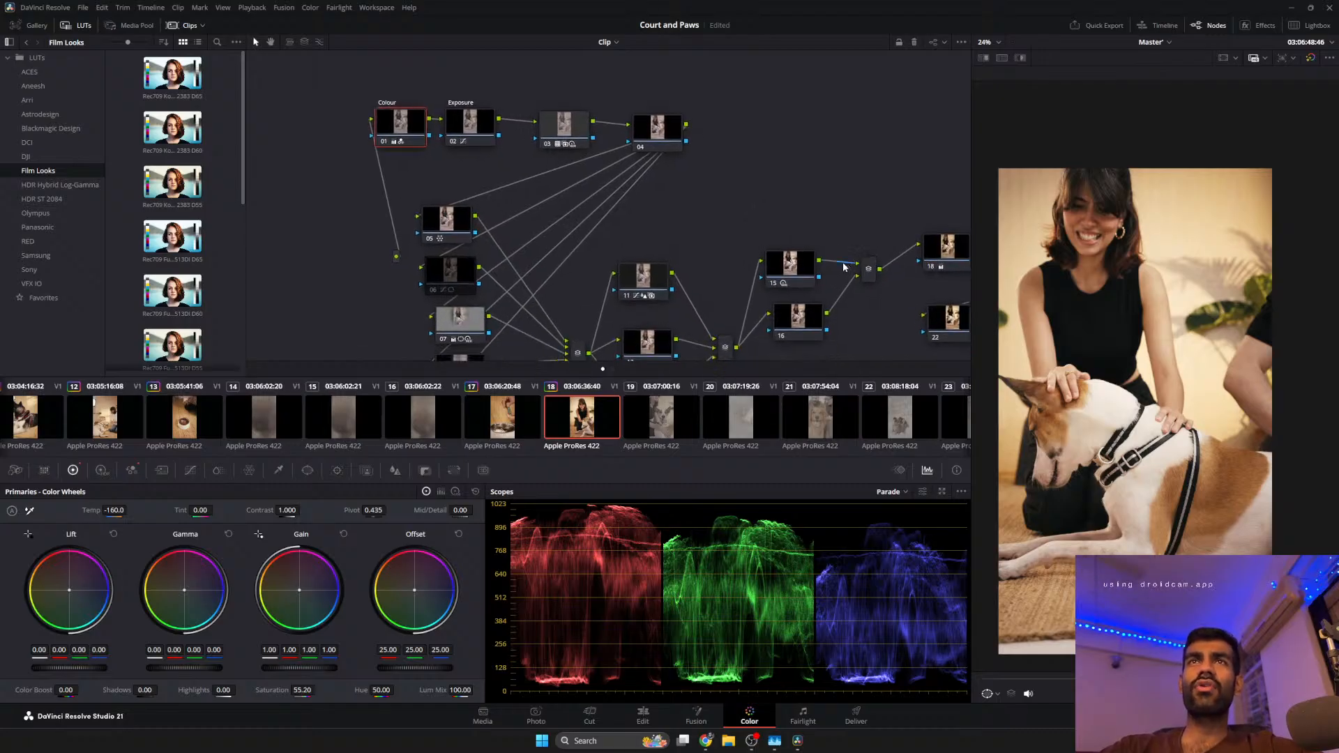
left_click_drag(937, 248, 884, 212)
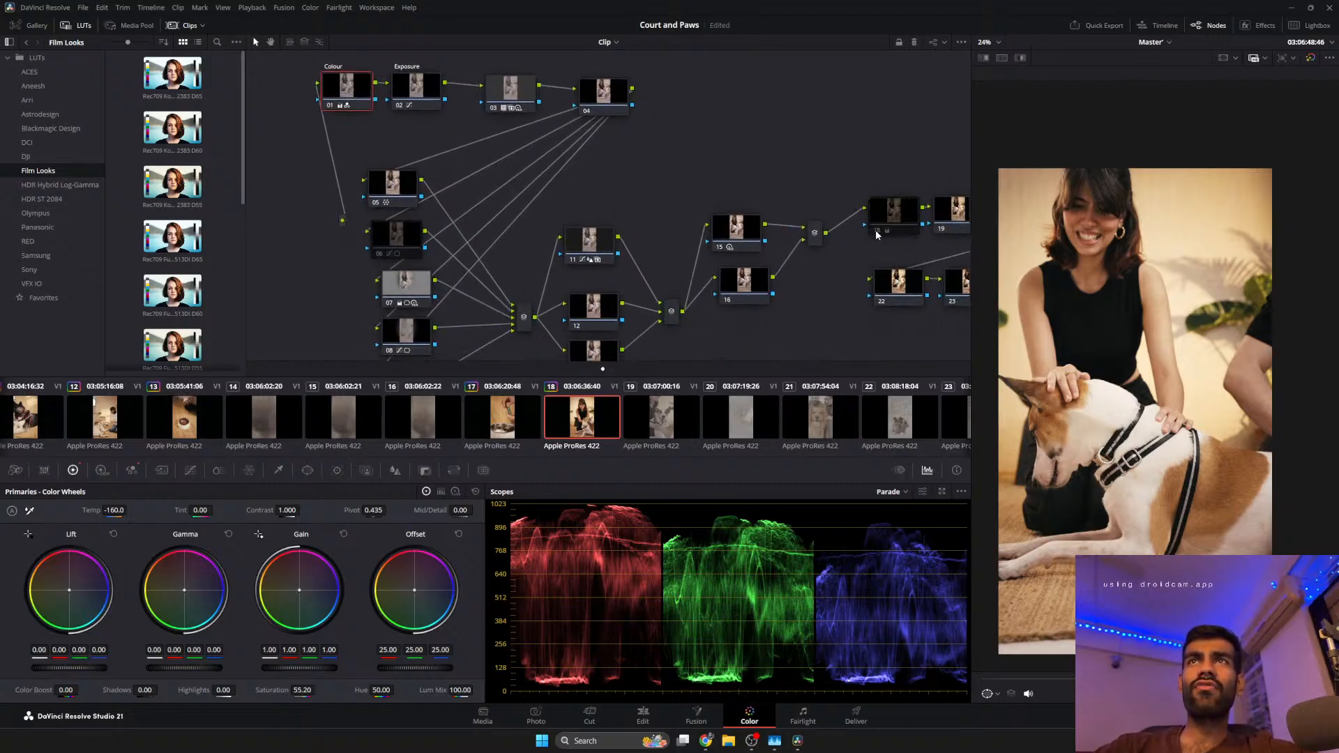
left_click(877, 231)
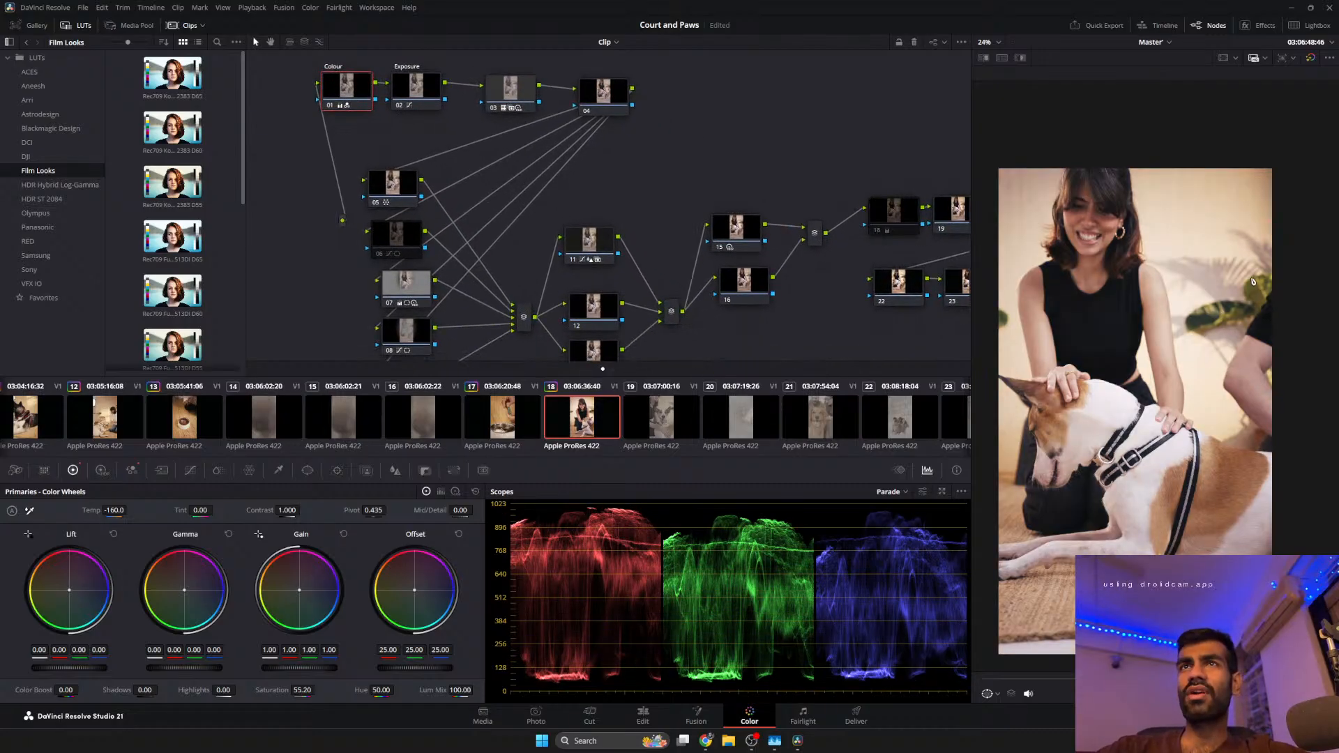
key("space")
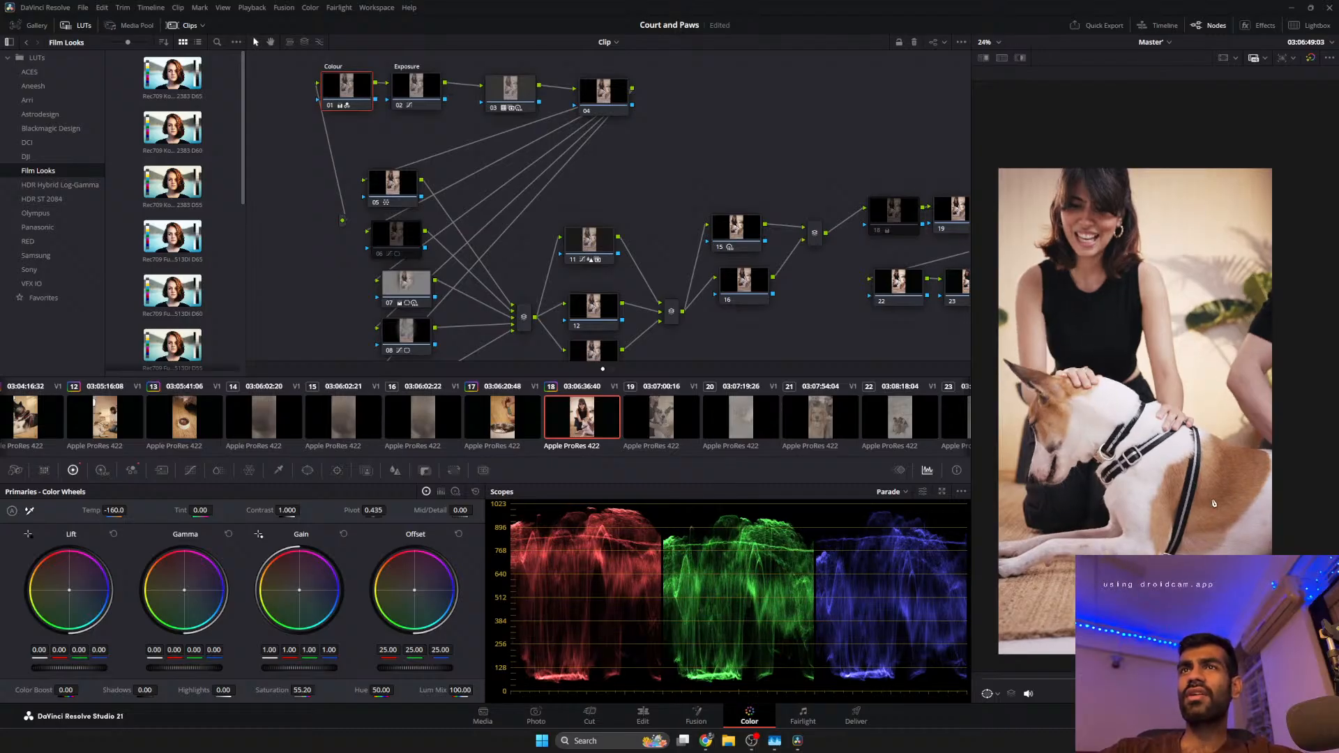
key("space")
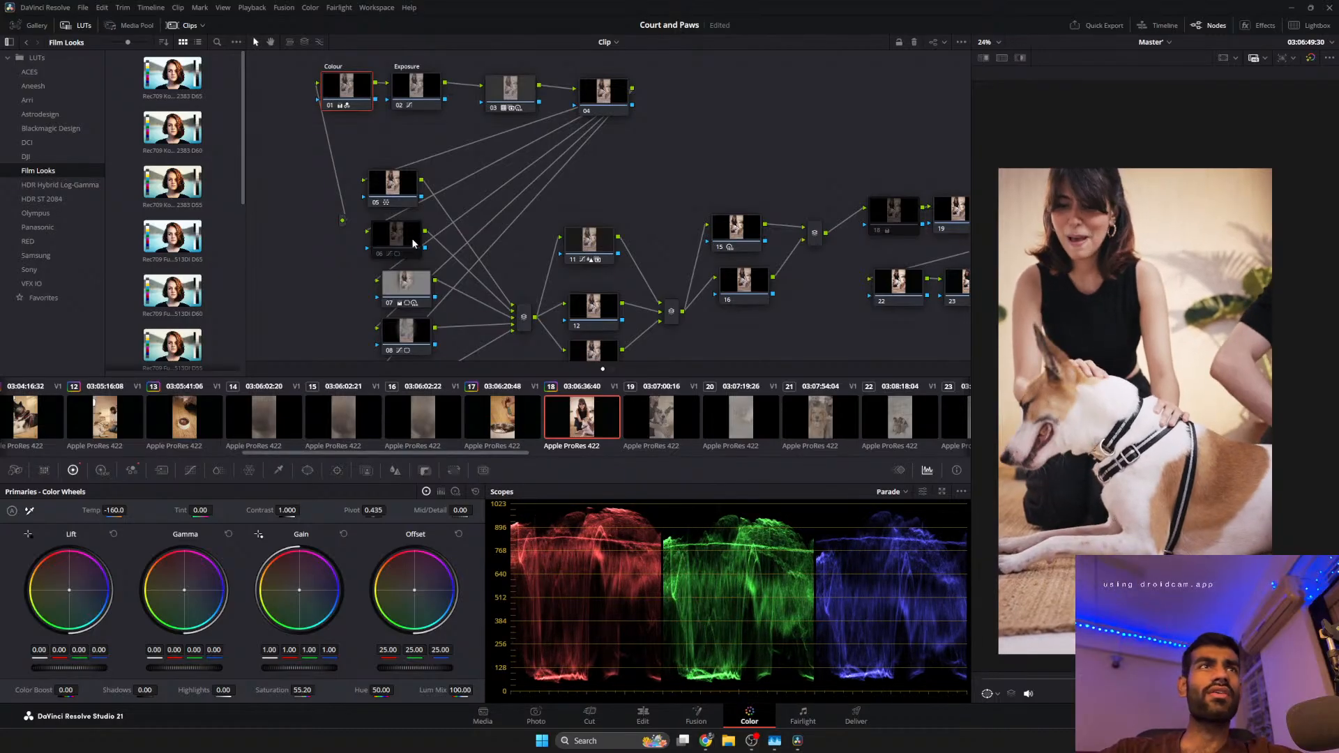
Reset the Color Warper adjustments on node 05 of clip 18.
left_click(396, 180)
left_click(249, 470)
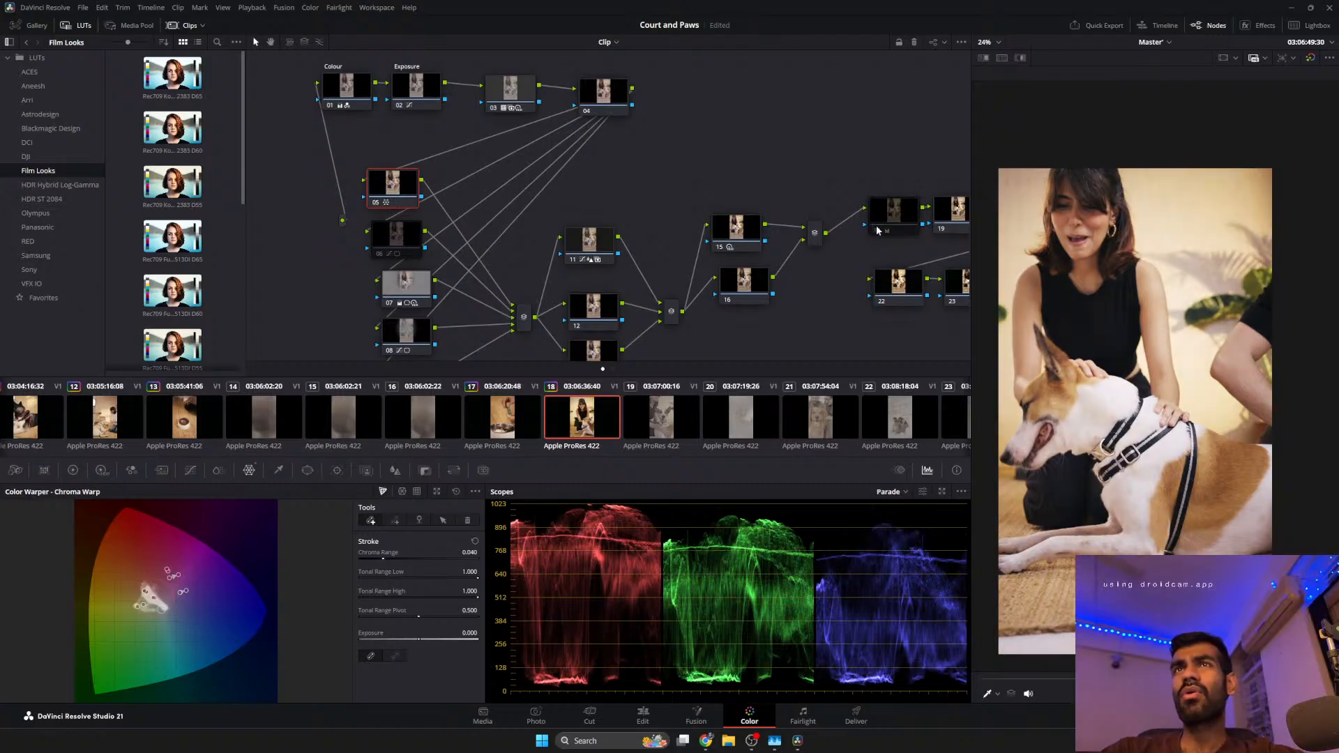
left_click(455, 492)
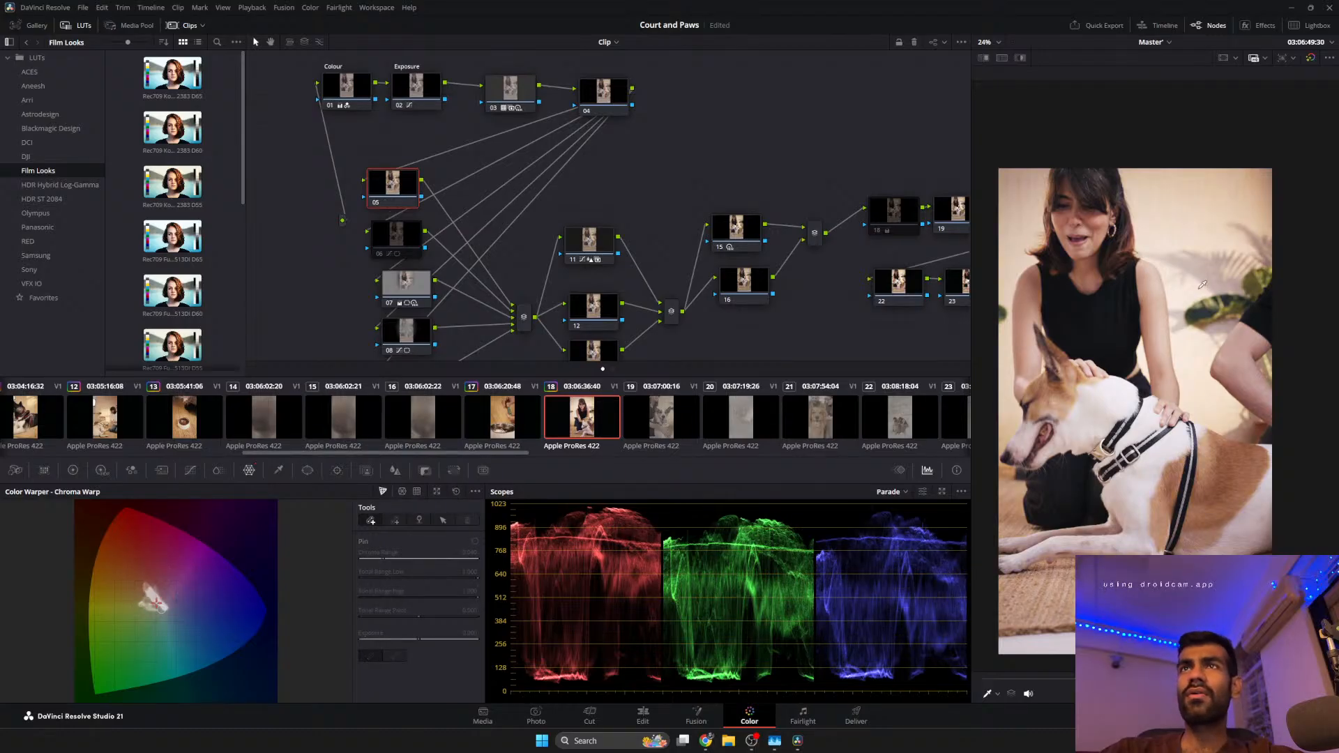
Shift the dog's brown fur tone on clip 18's node 05 with a Color Warper stroke, re-enable node 18 and check an earlier frame.
left_click(1227, 486)
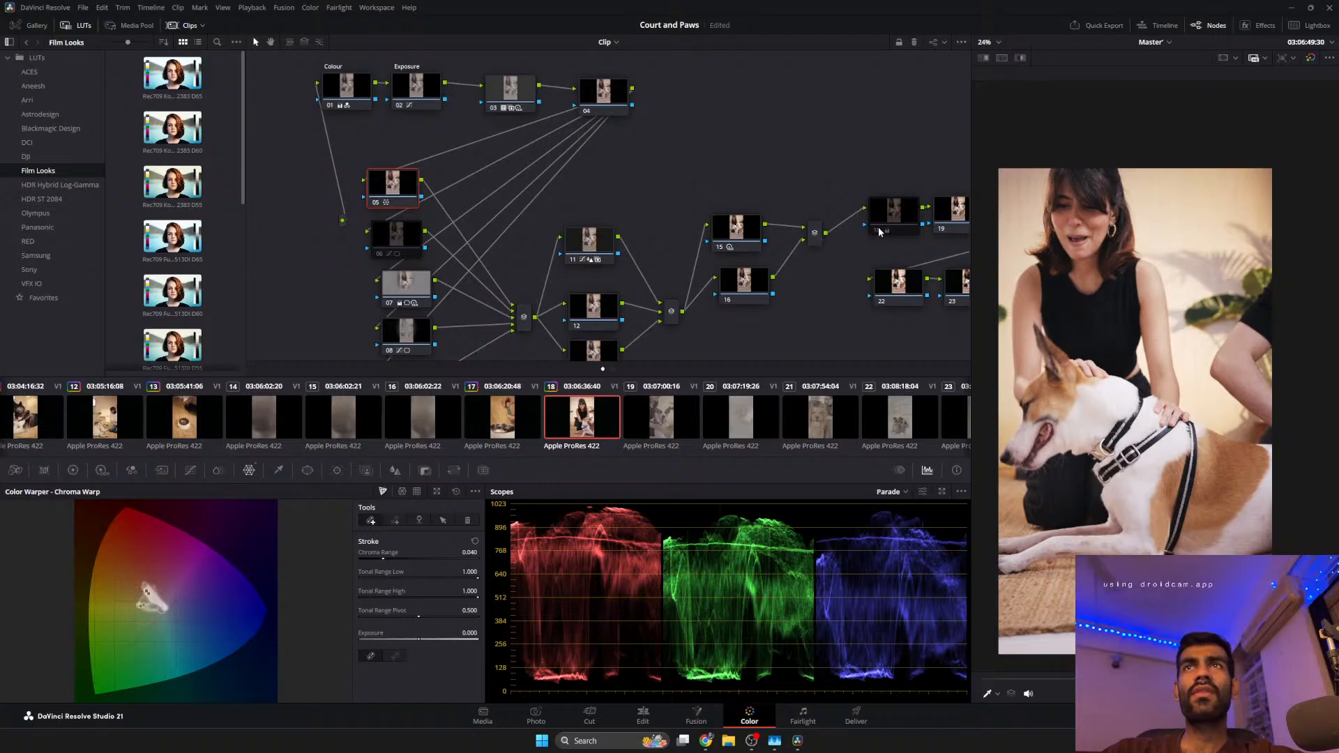
left_click_drag(1169, 678, 1105, 678)
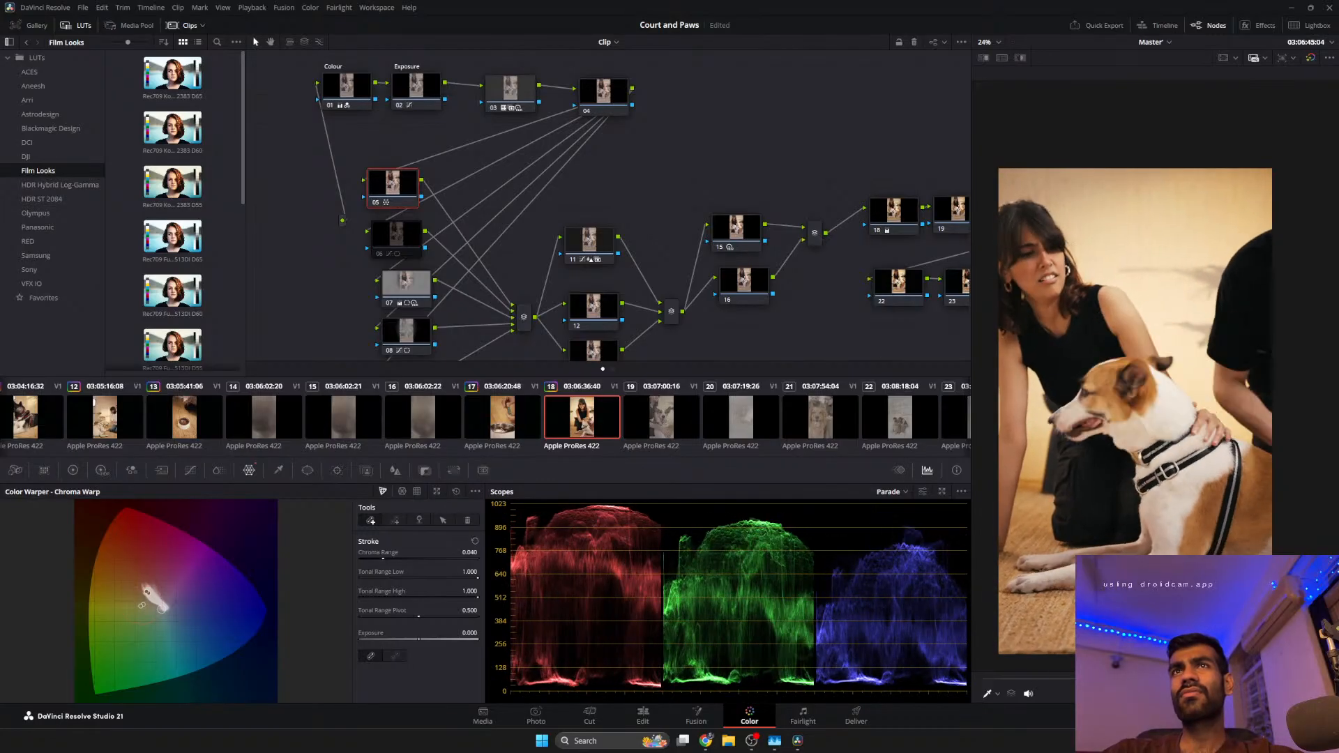
Set the Temp of clip 18's Colour node to -280.0.
left_click(347, 87)
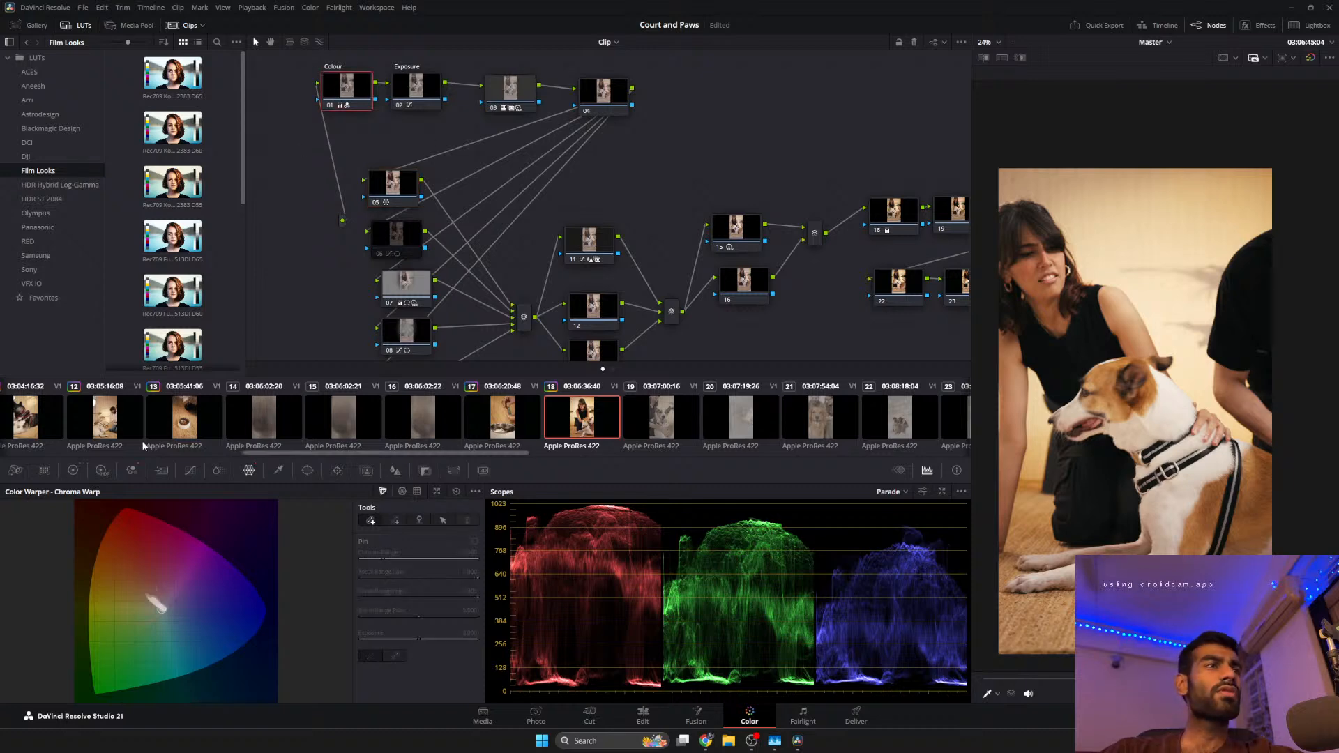
left_click(72, 470)
left_click_drag(114, 510, 105, 510)
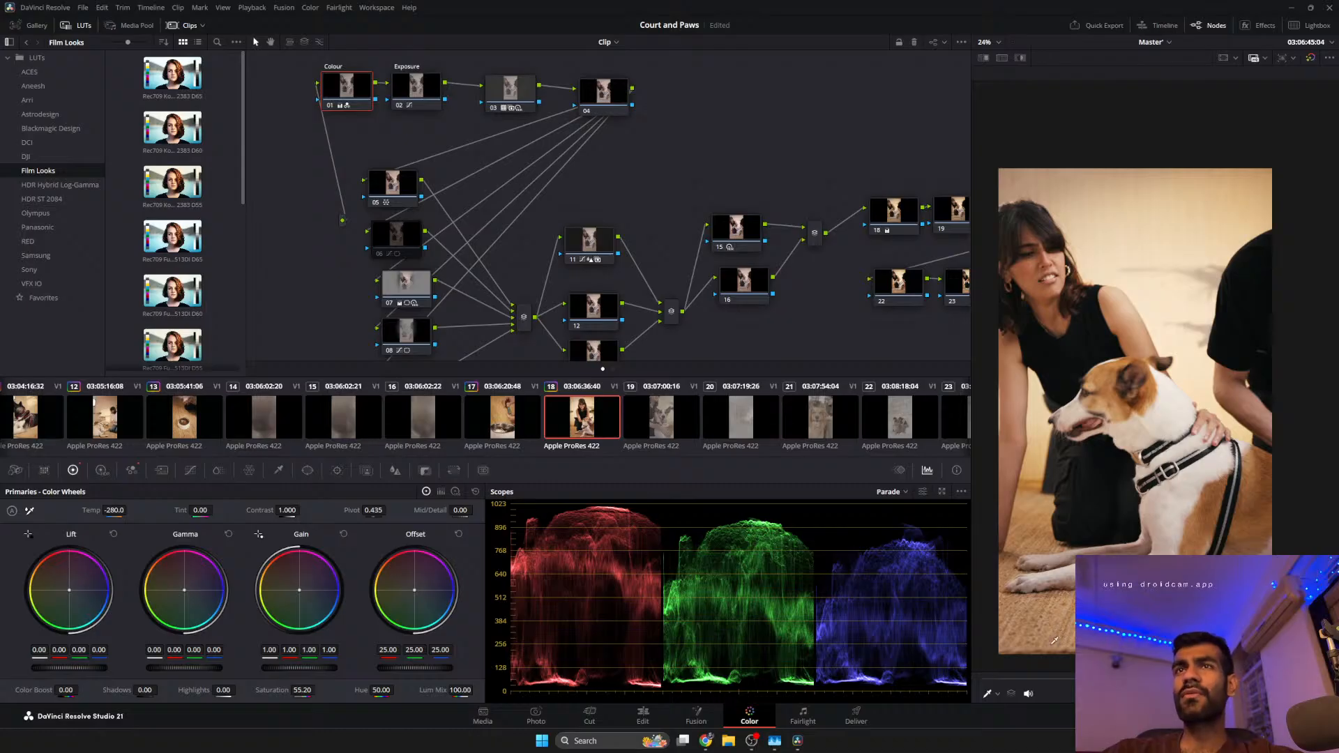
Compare the colours of clips 17 and 12 with clip 18 and review the opening of clip 18.
left_click(500, 427)
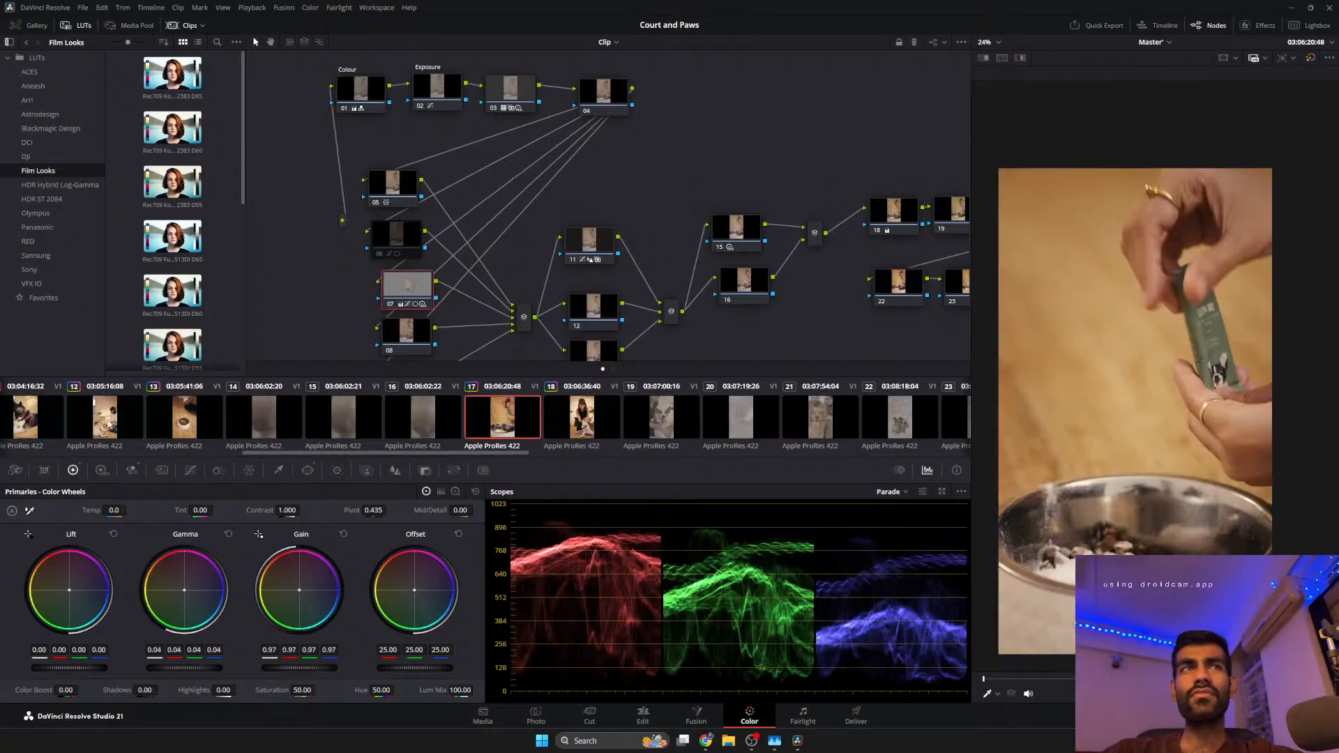
left_click(113, 404)
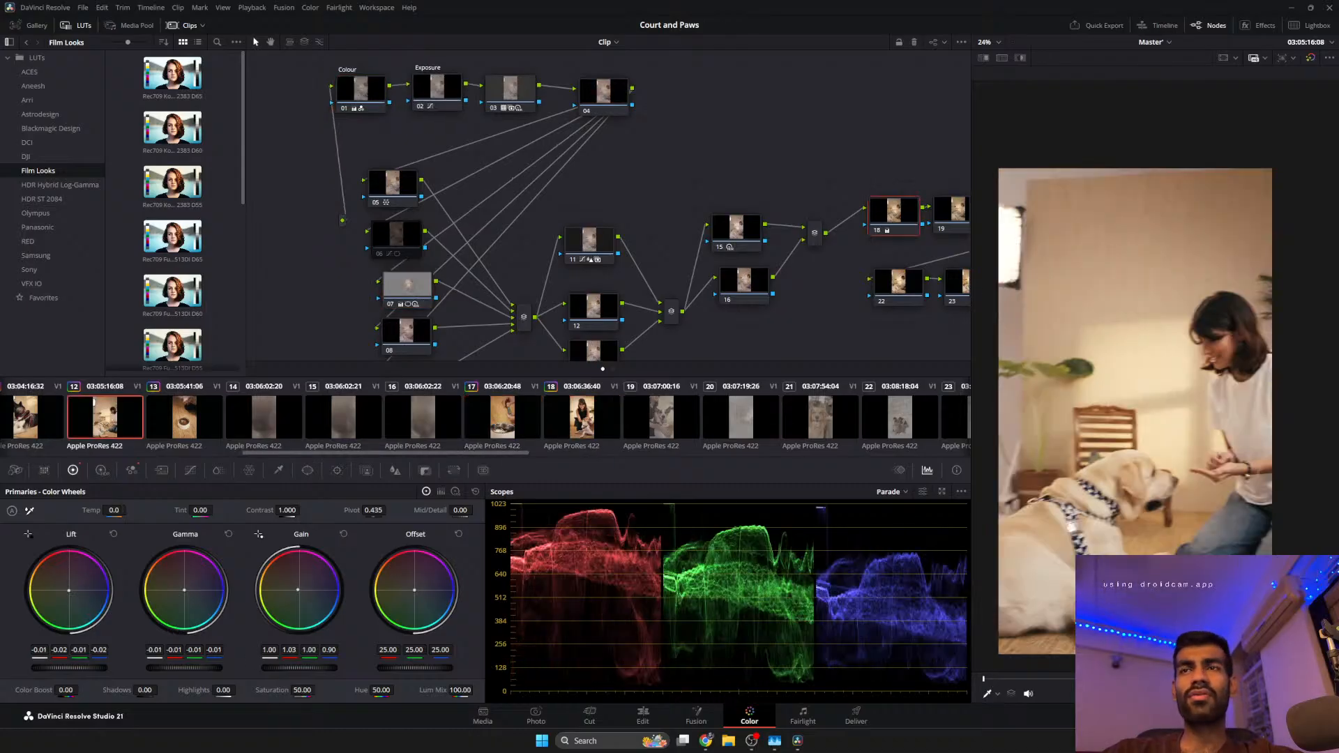
left_click(1166, 678)
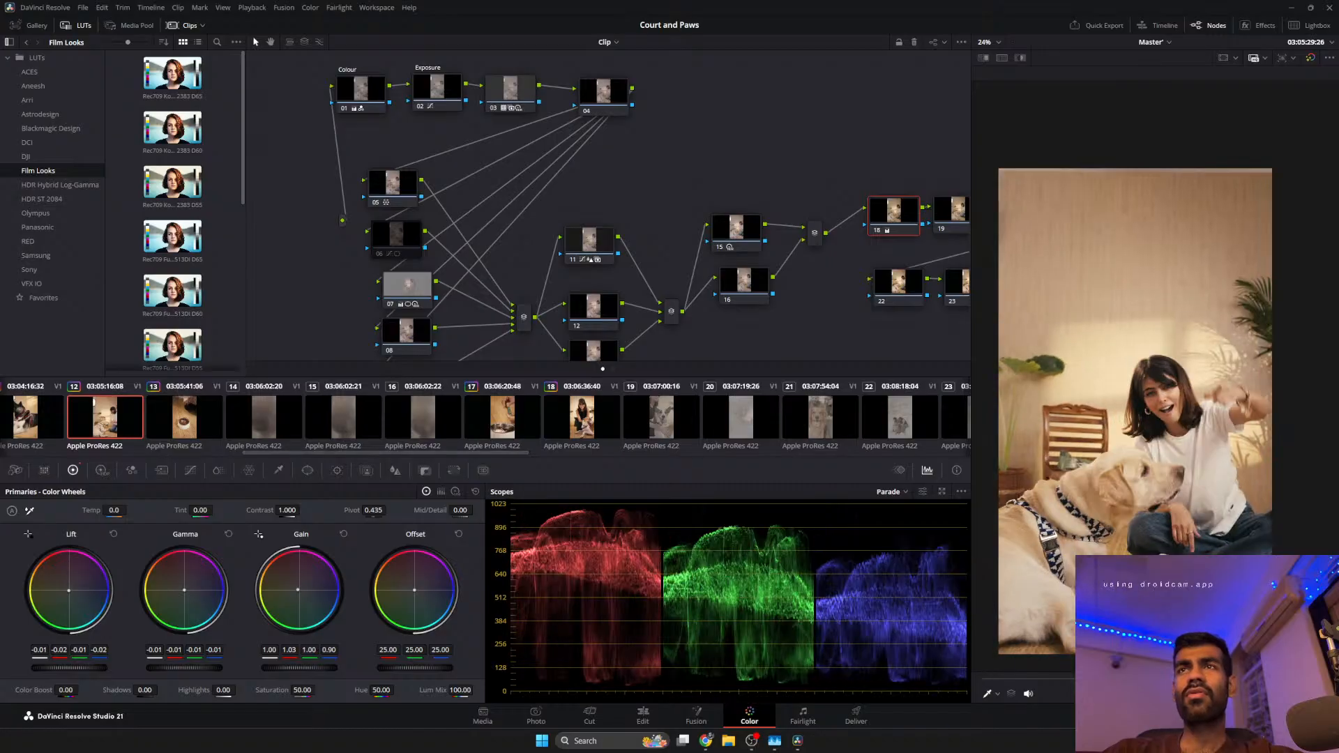
left_click(591, 428)
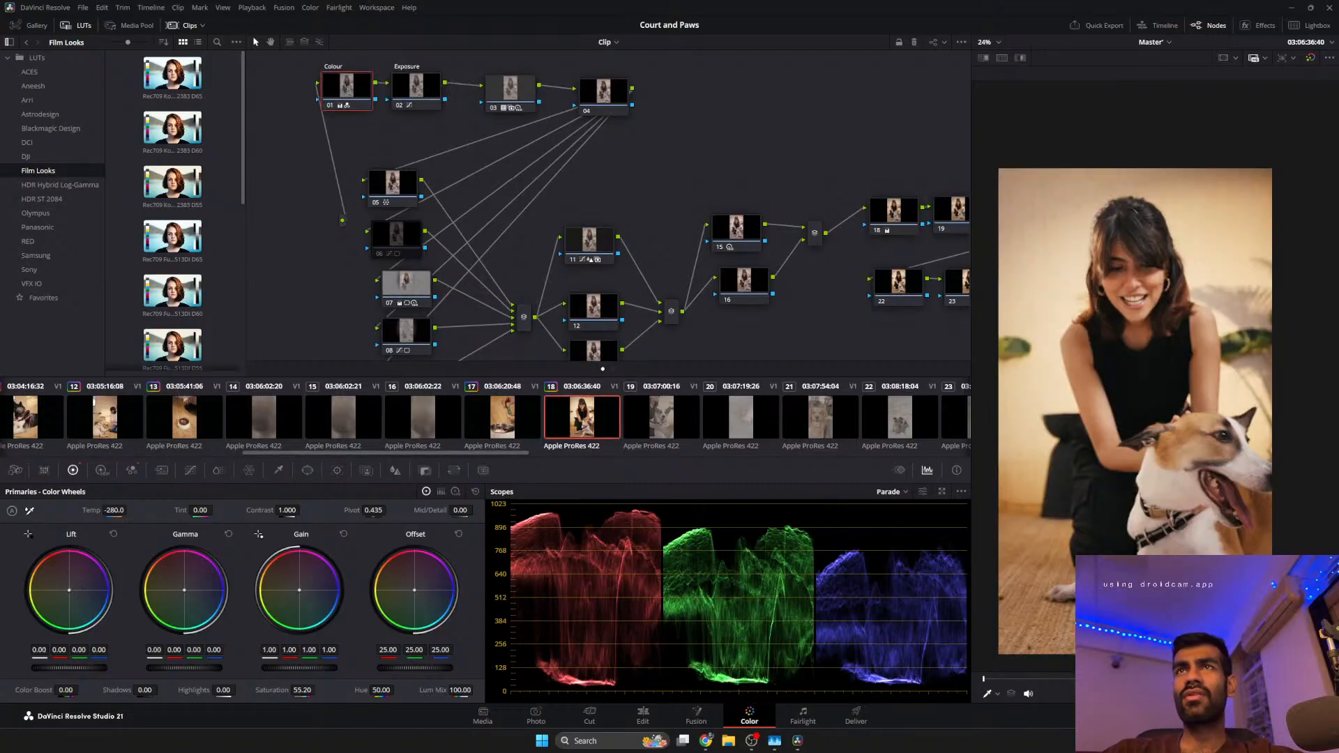
left_click_drag(1144, 679, 999, 679)
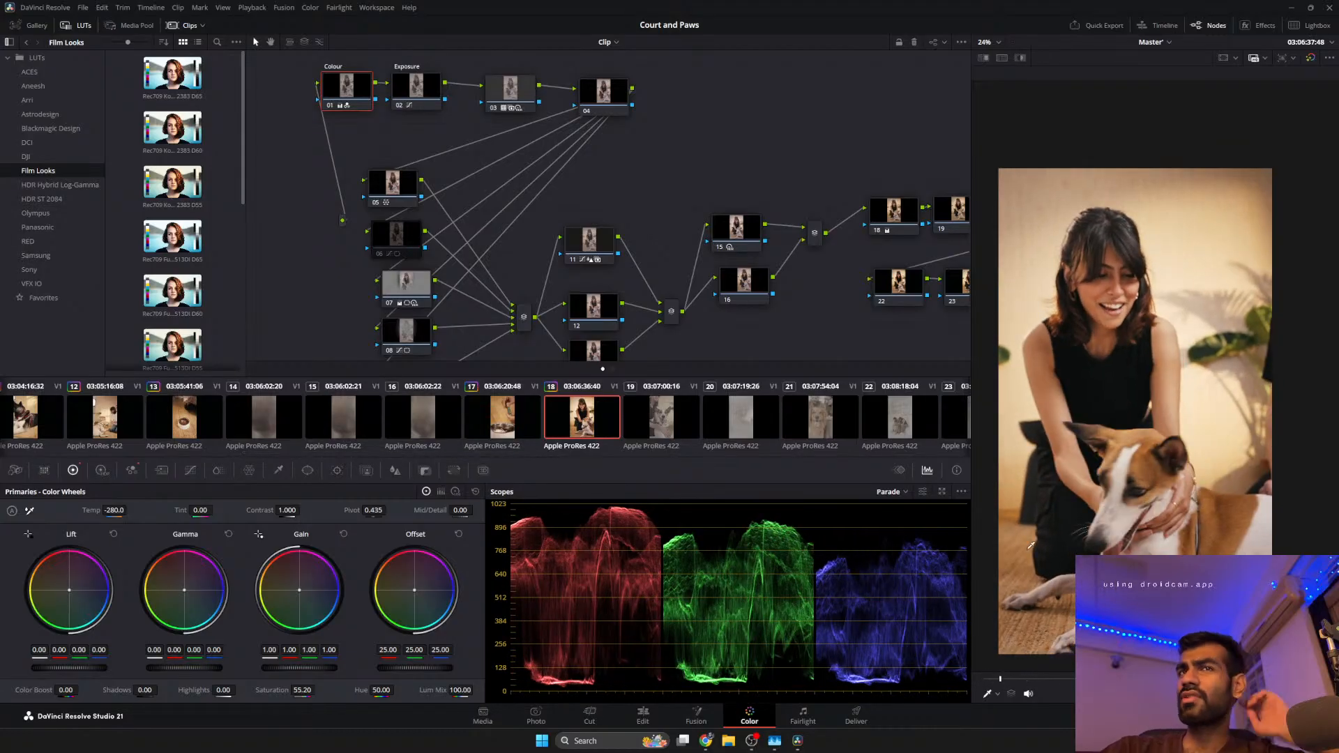
Refine the orange tones on node 16 of clip 18 with two Color Warper strokes and check them along the shot.
left_click(408, 181)
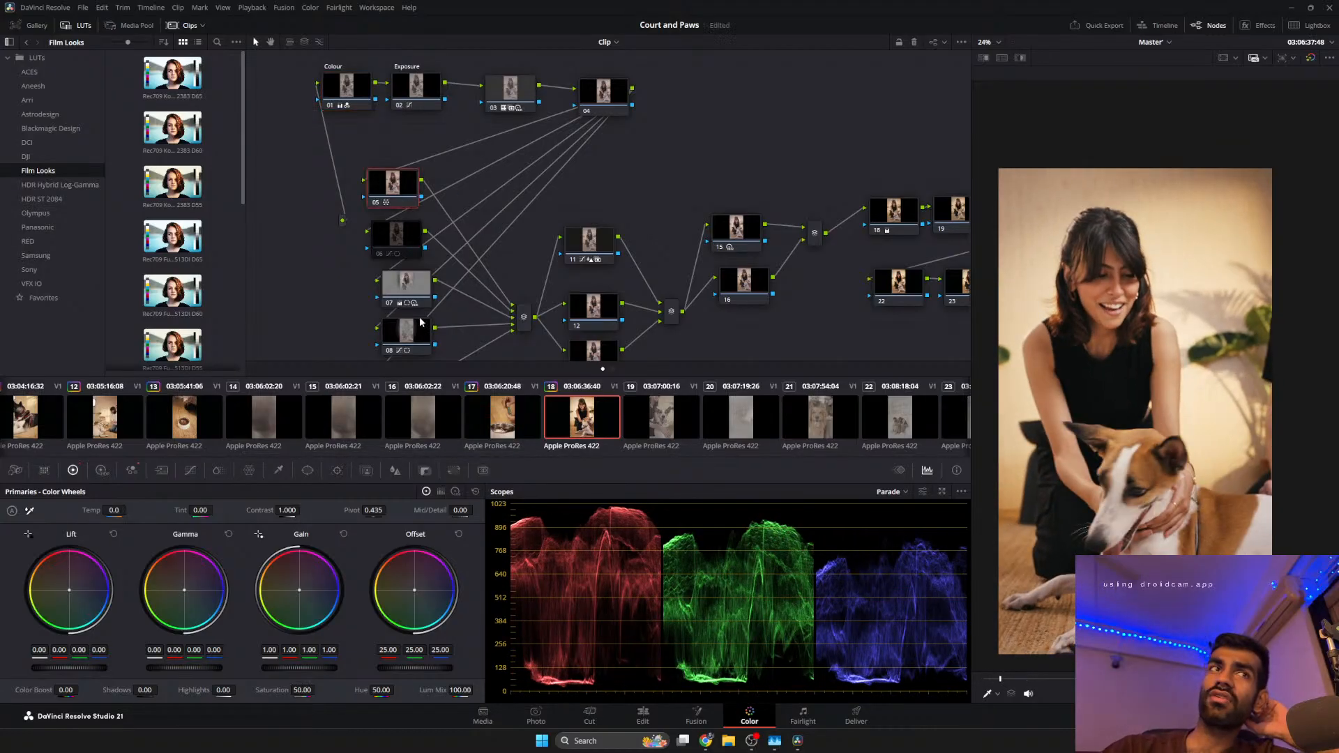
left_click_drag(730, 290, 721, 282)
left_click(249, 471)
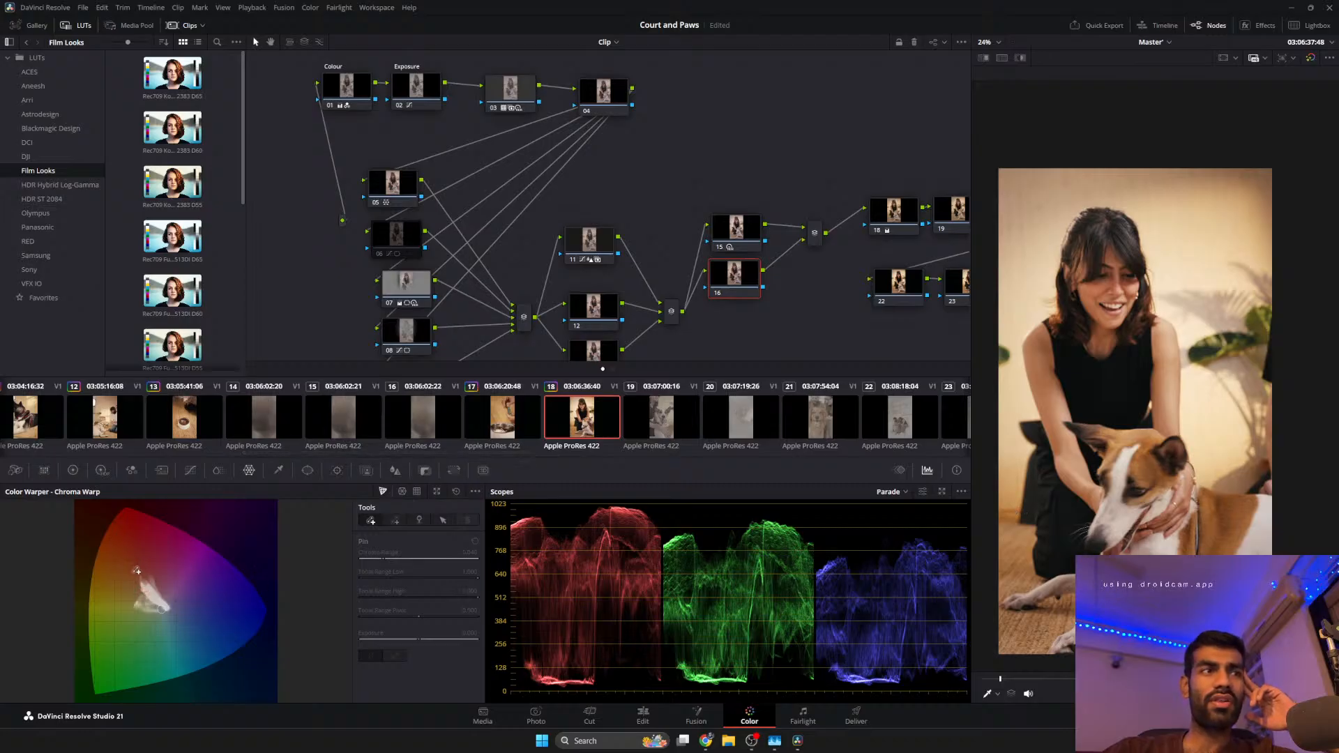
left_click(136, 573)
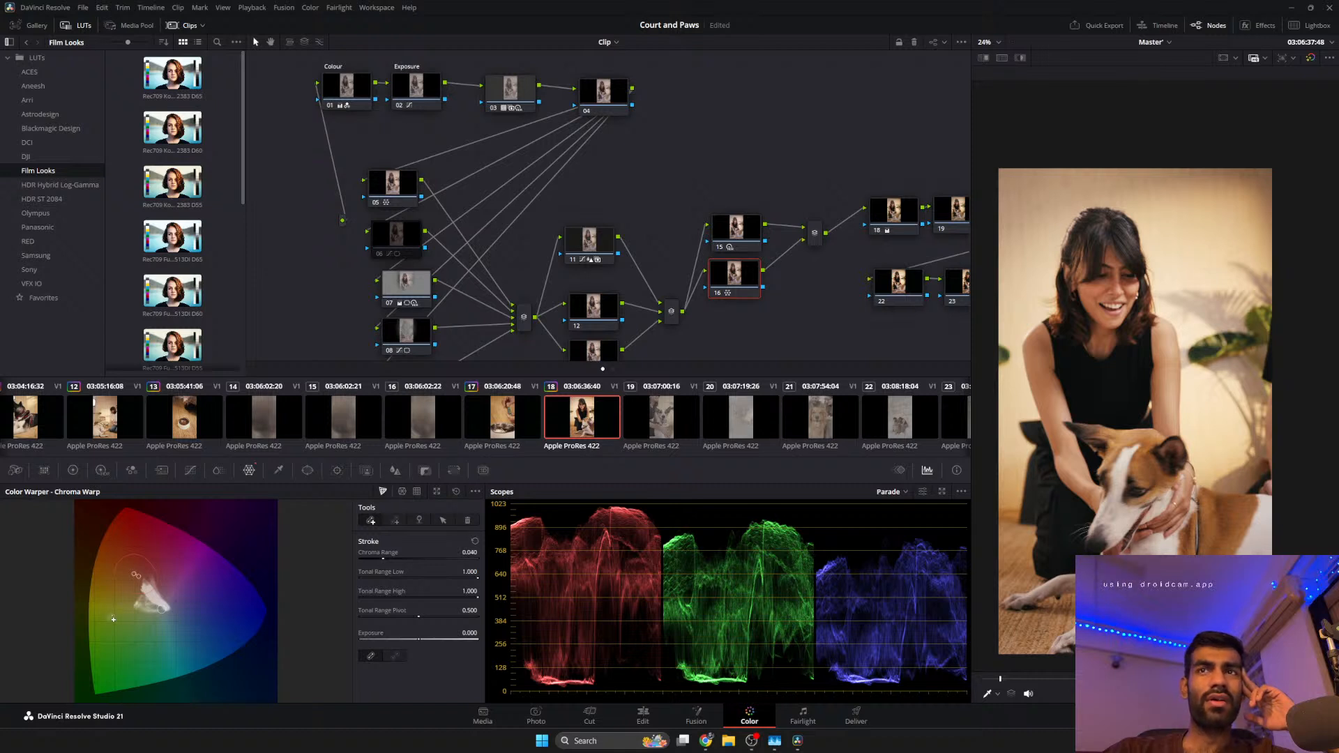
left_click(135, 590)
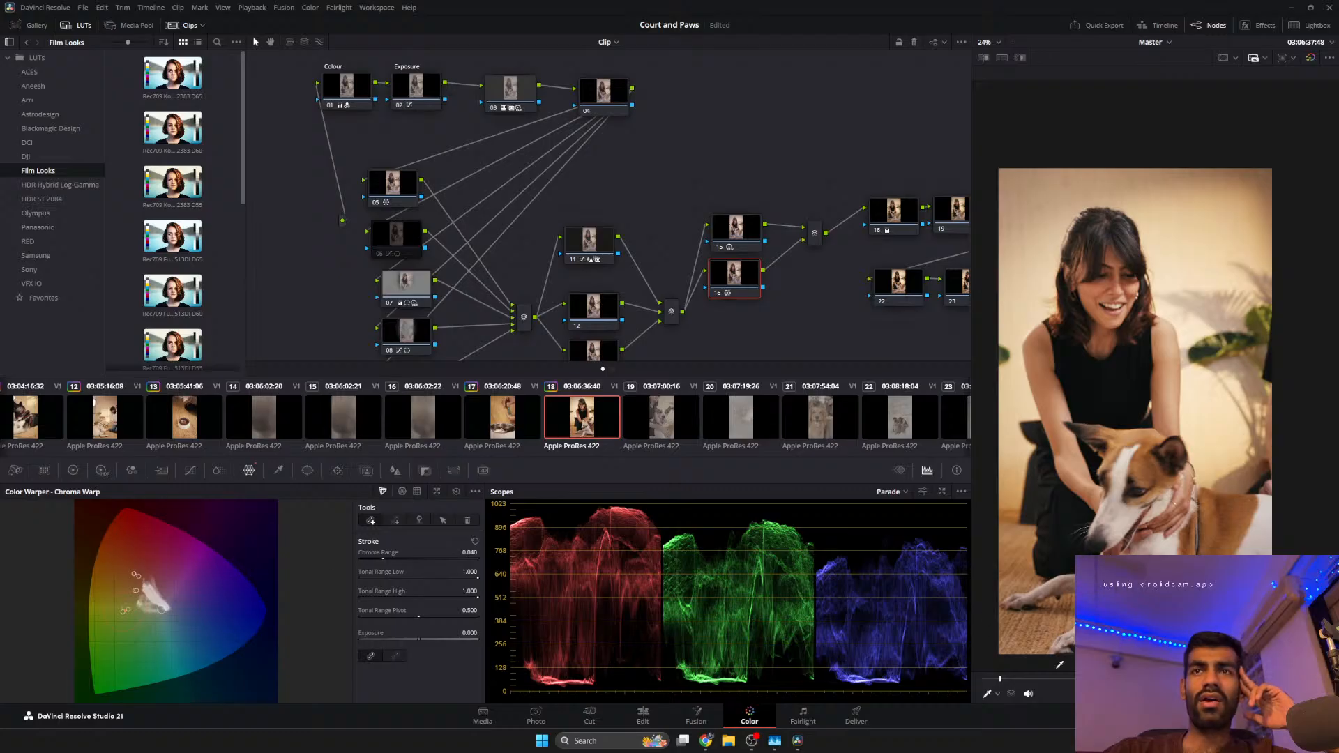
left_click_drag(1004, 679, 955, 649)
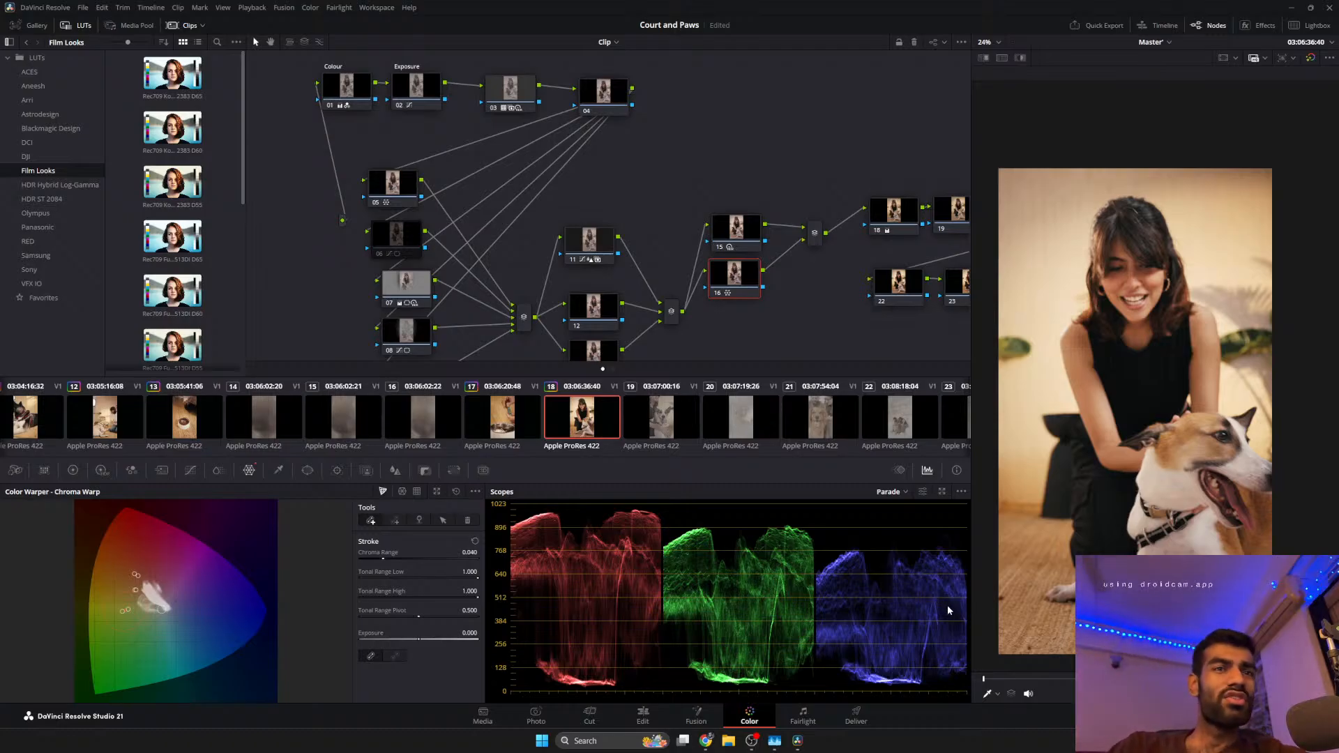
left_click_drag(984, 678, 1071, 679)
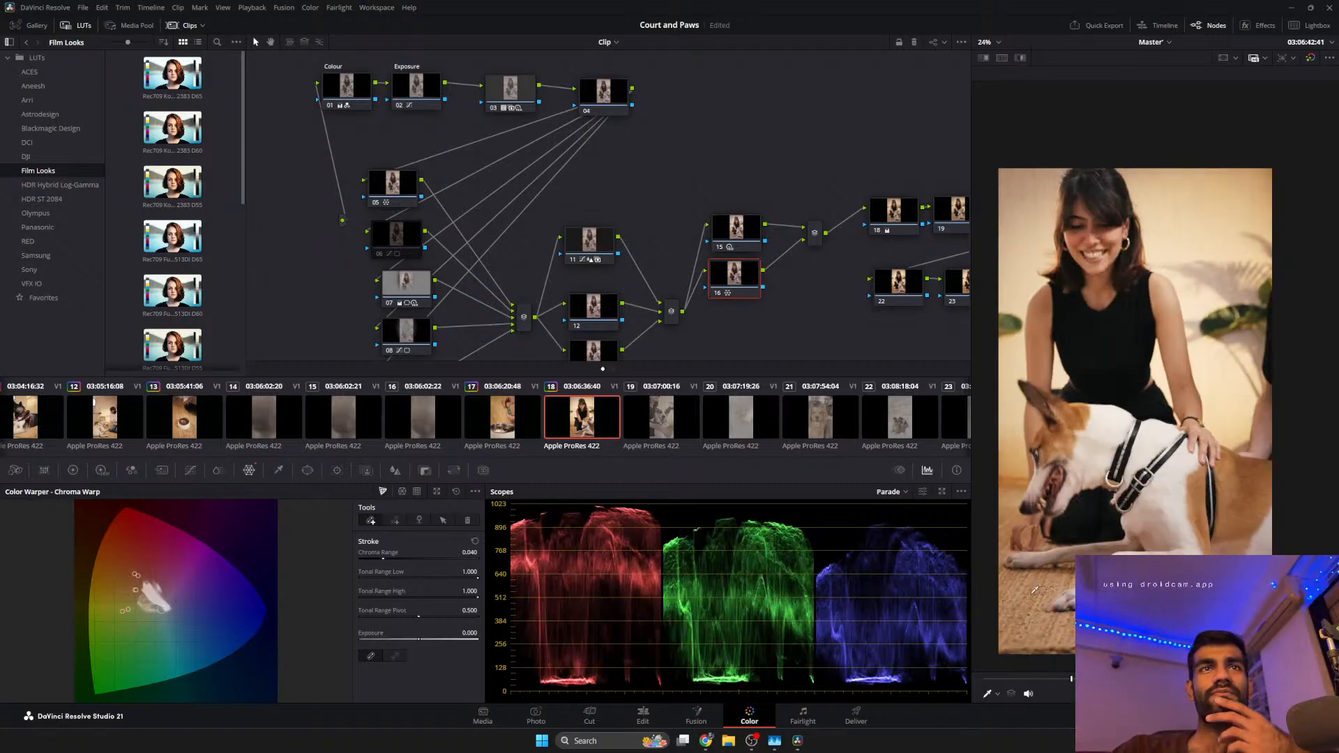
Carry clip 18's grade over to clip 19 and set its Exposure node to Lift 0.01, Gamma 0.01 and Gain 0.97.
left_click(659, 421)
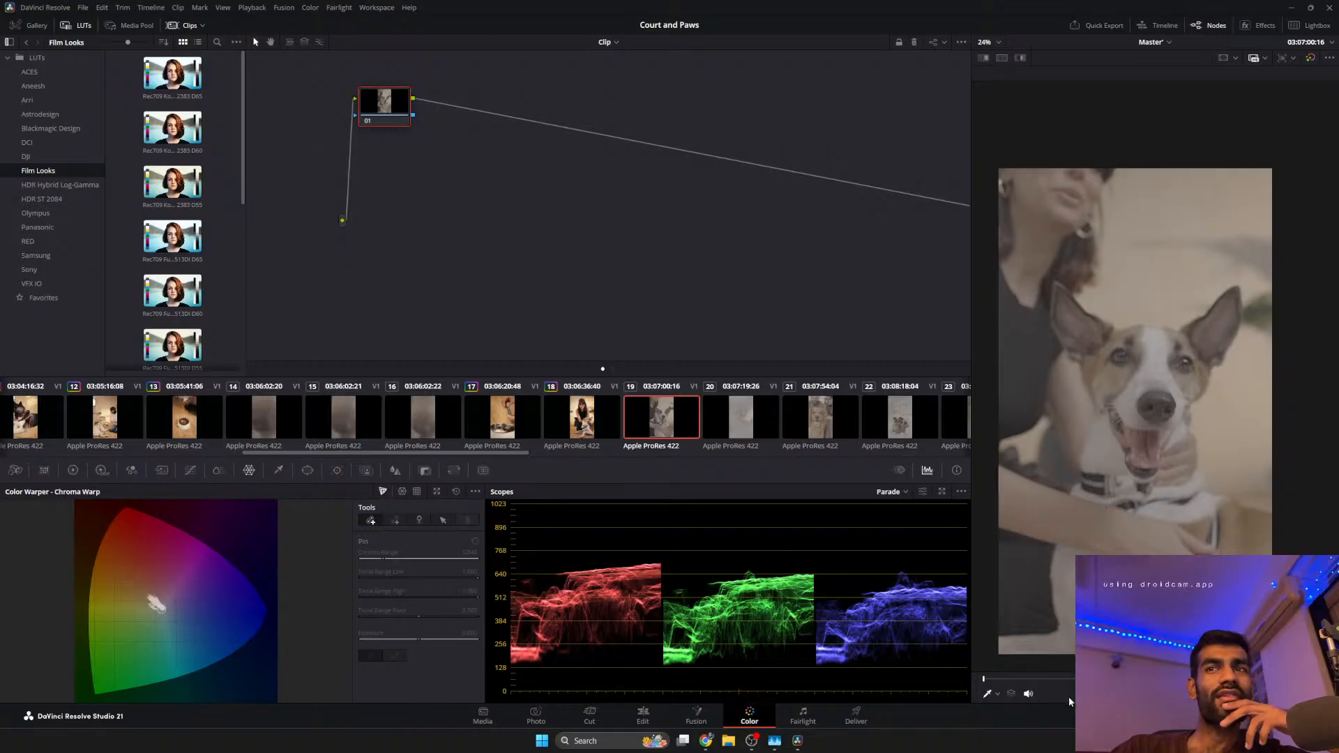
left_click_drag(1071, 678, 1128, 679)
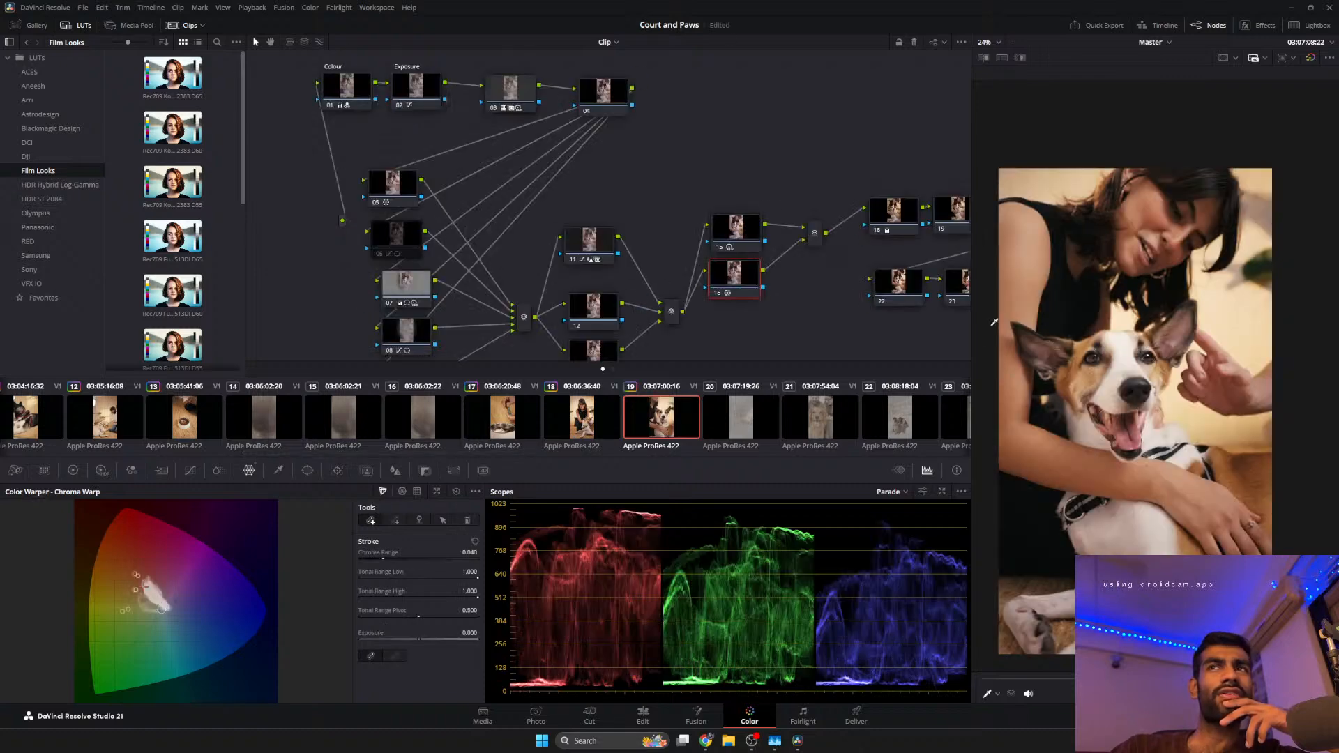
left_click(417, 86)
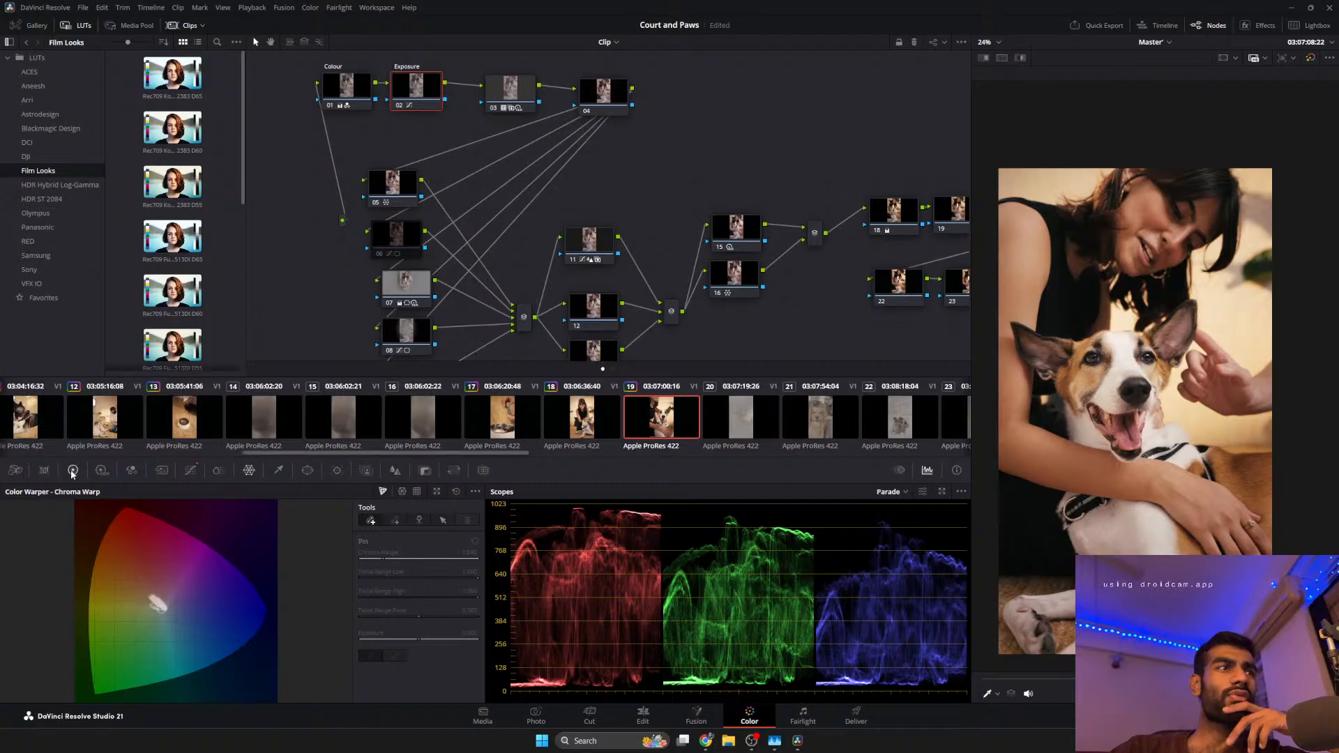
left_click(73, 470)
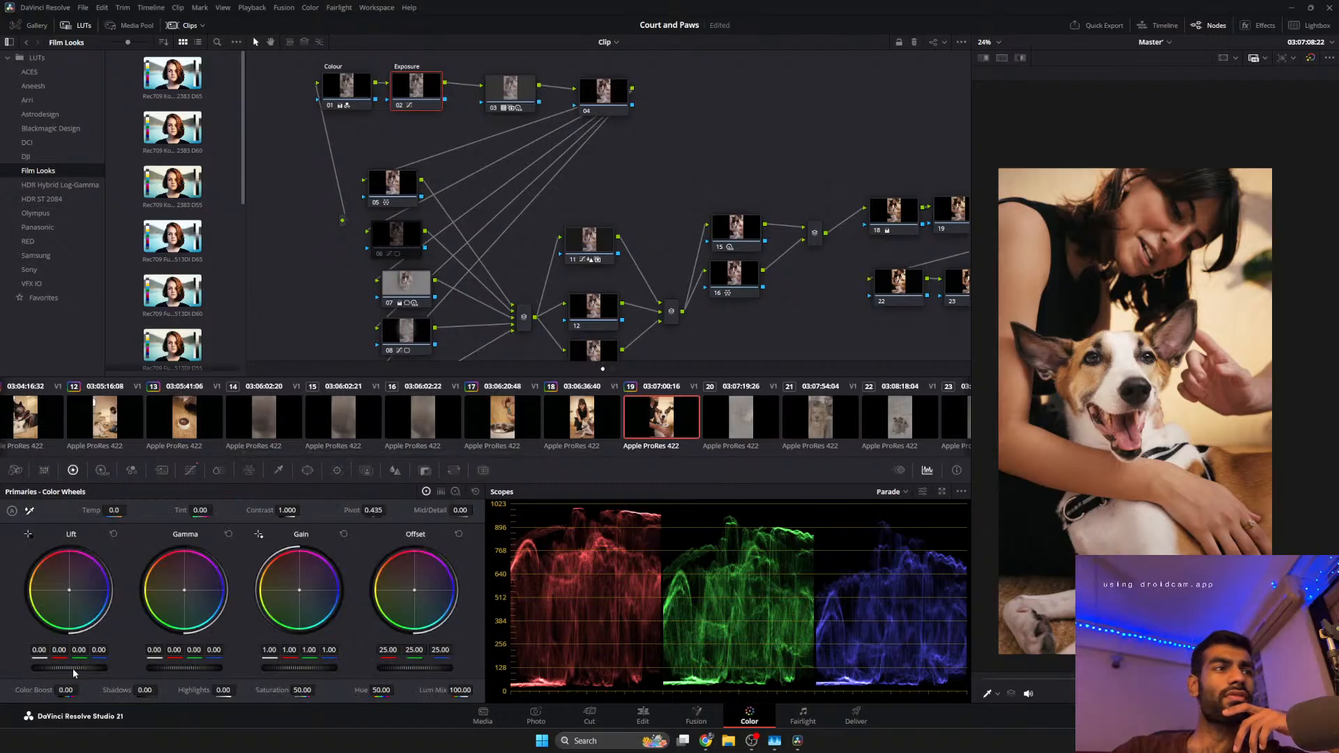
scroll(72, 668, "up", 2)
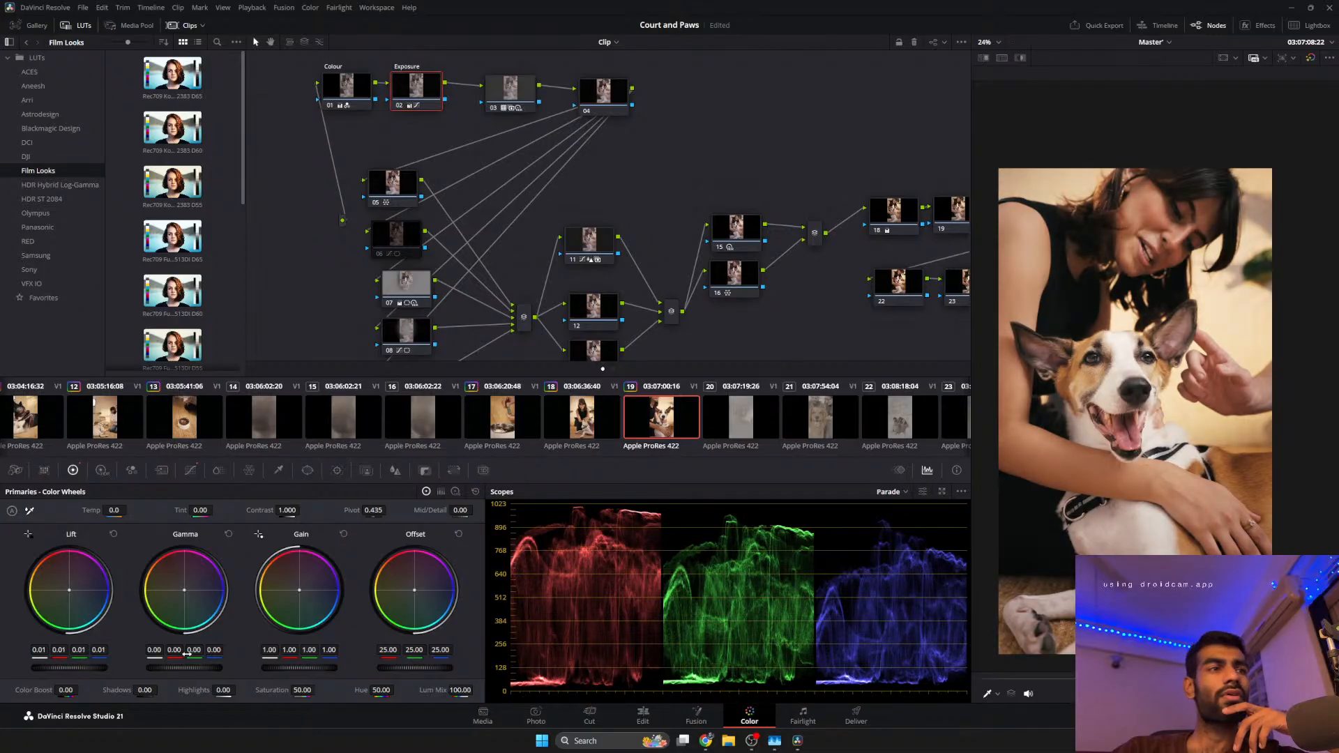
scroll(179, 668, "up", 1)
scroll(178, 668, "up", 1)
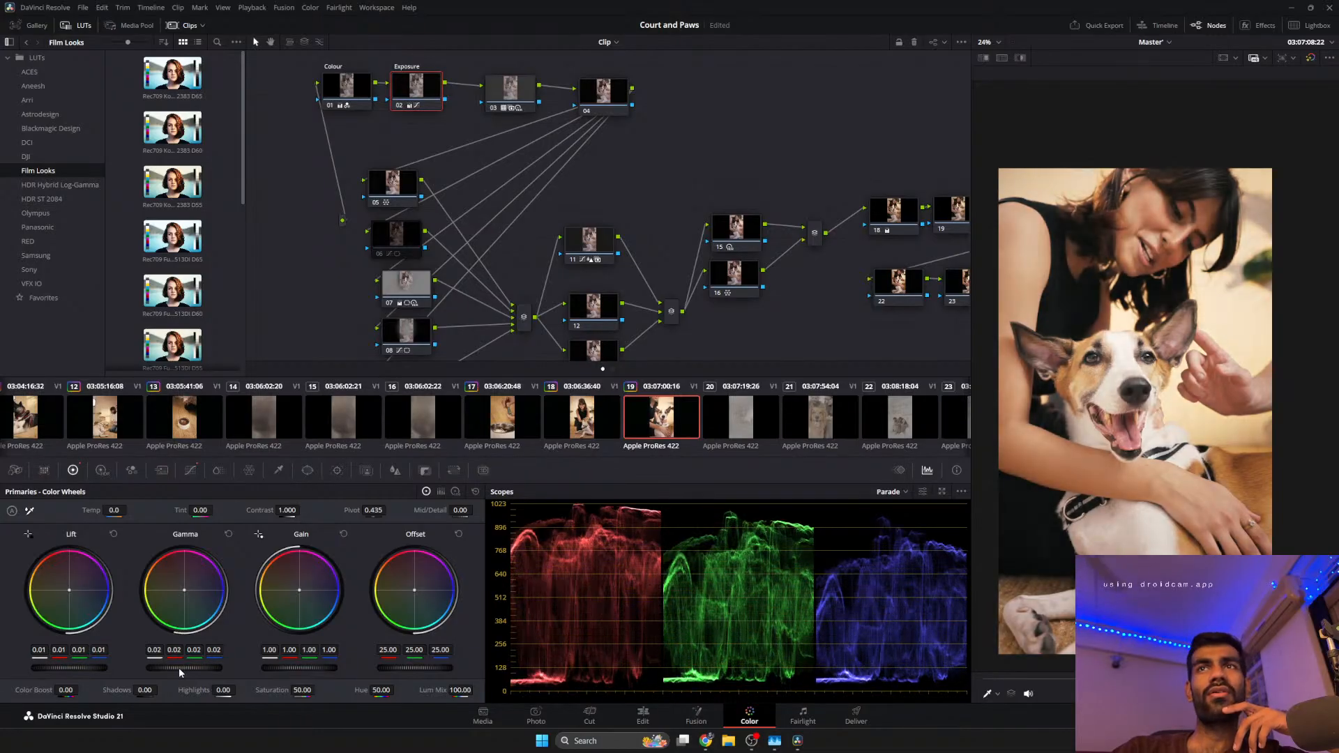
scroll(287, 670, "down", 3)
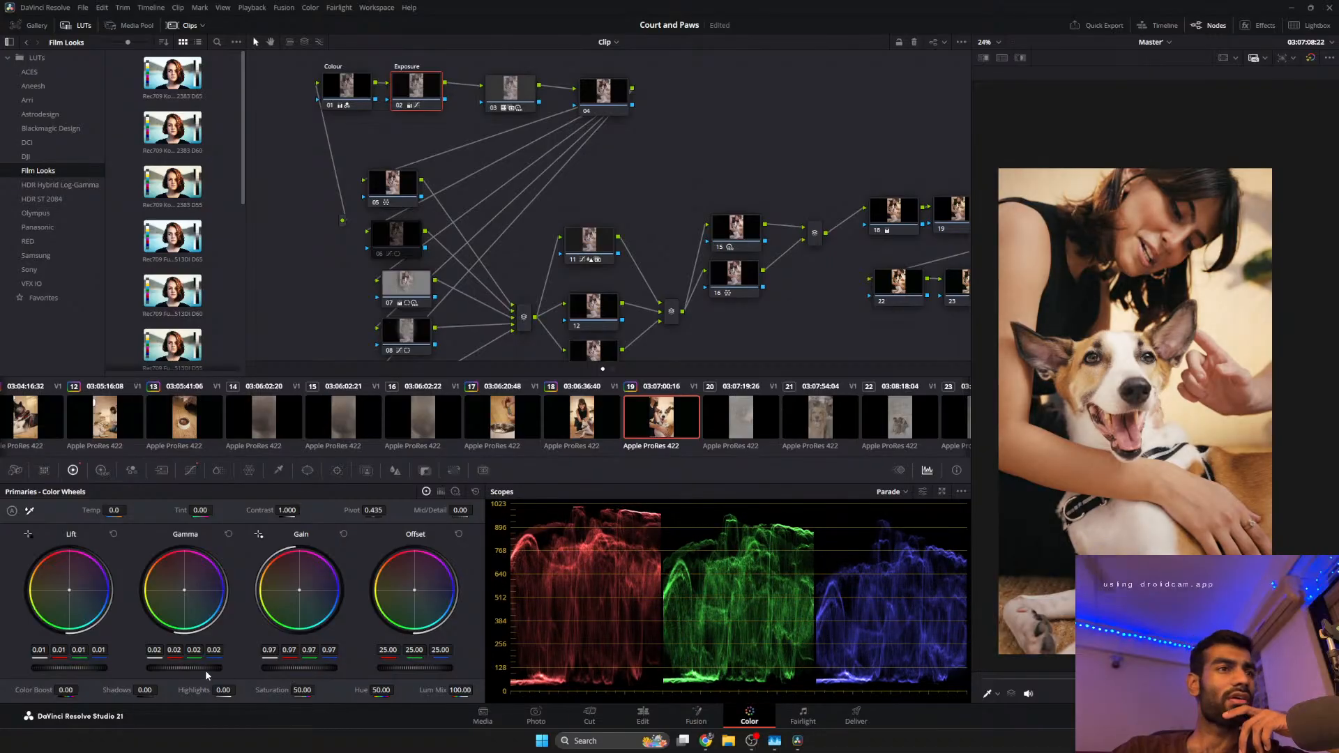
scroll(202, 667, "down", 1)
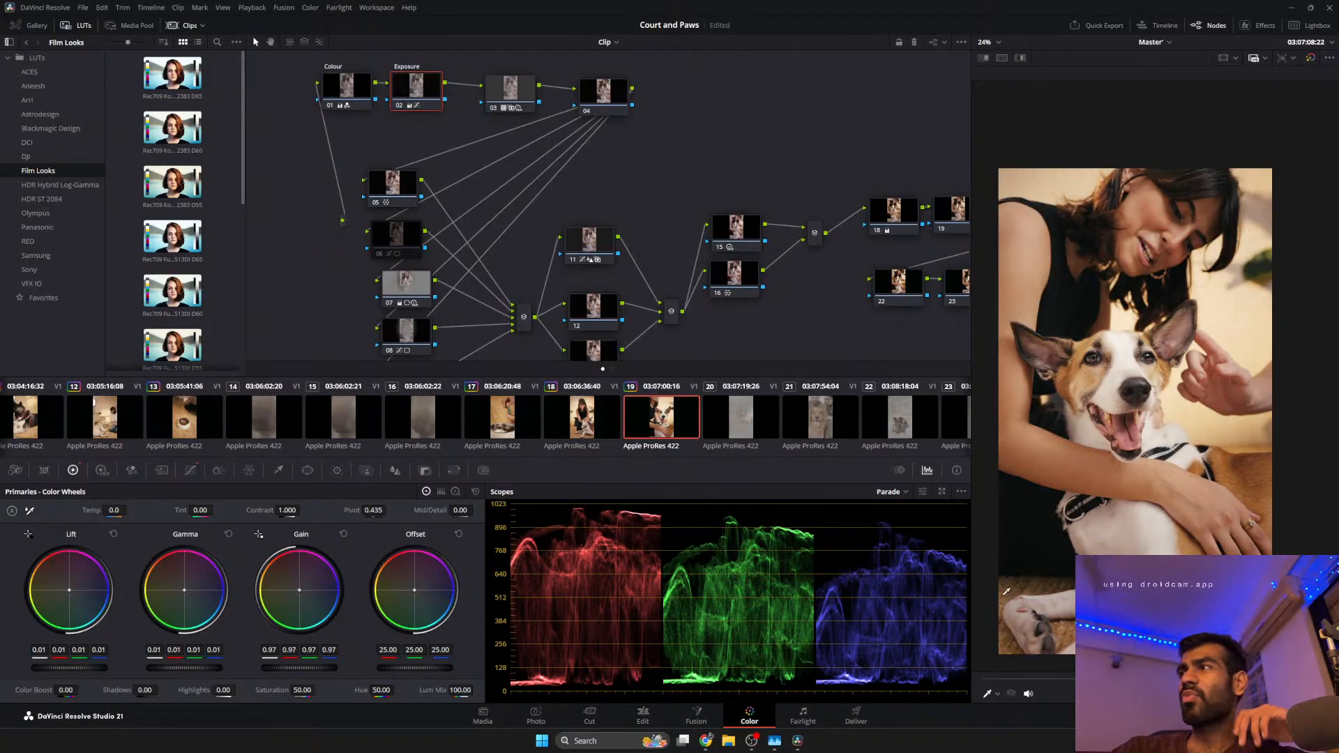
left_click_drag(1036, 680, 1311, 679)
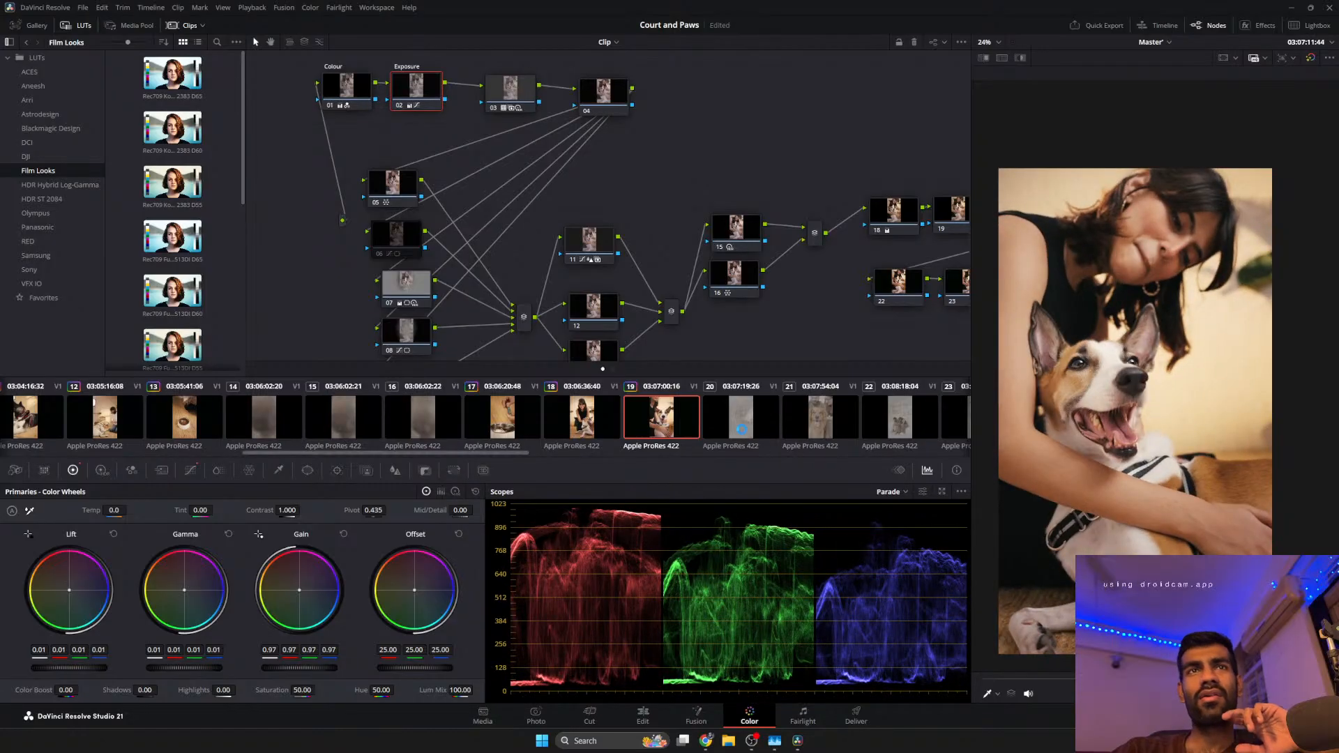
Carry clip 19's grade over to clip 20 and compare the shot with node 18 off and on.
left_click(706, 442)
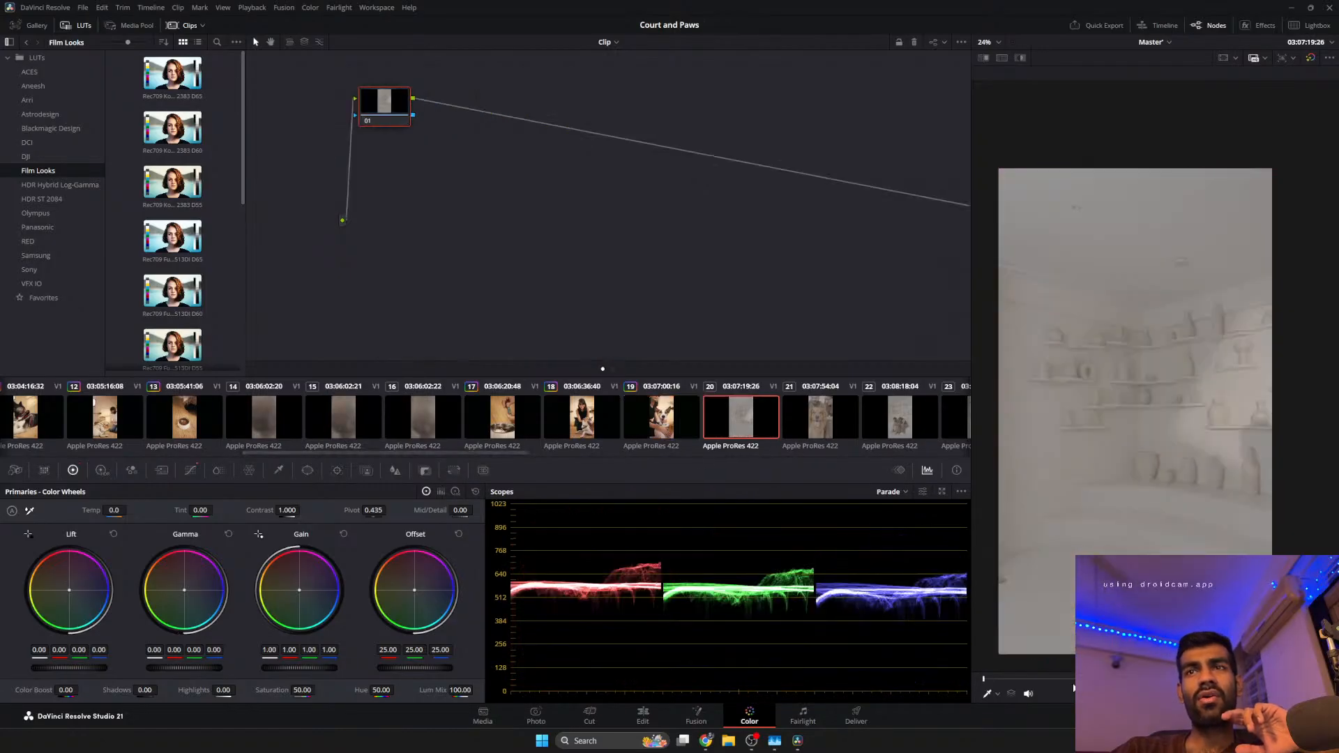
left_click_drag(1105, 680, 1153, 680)
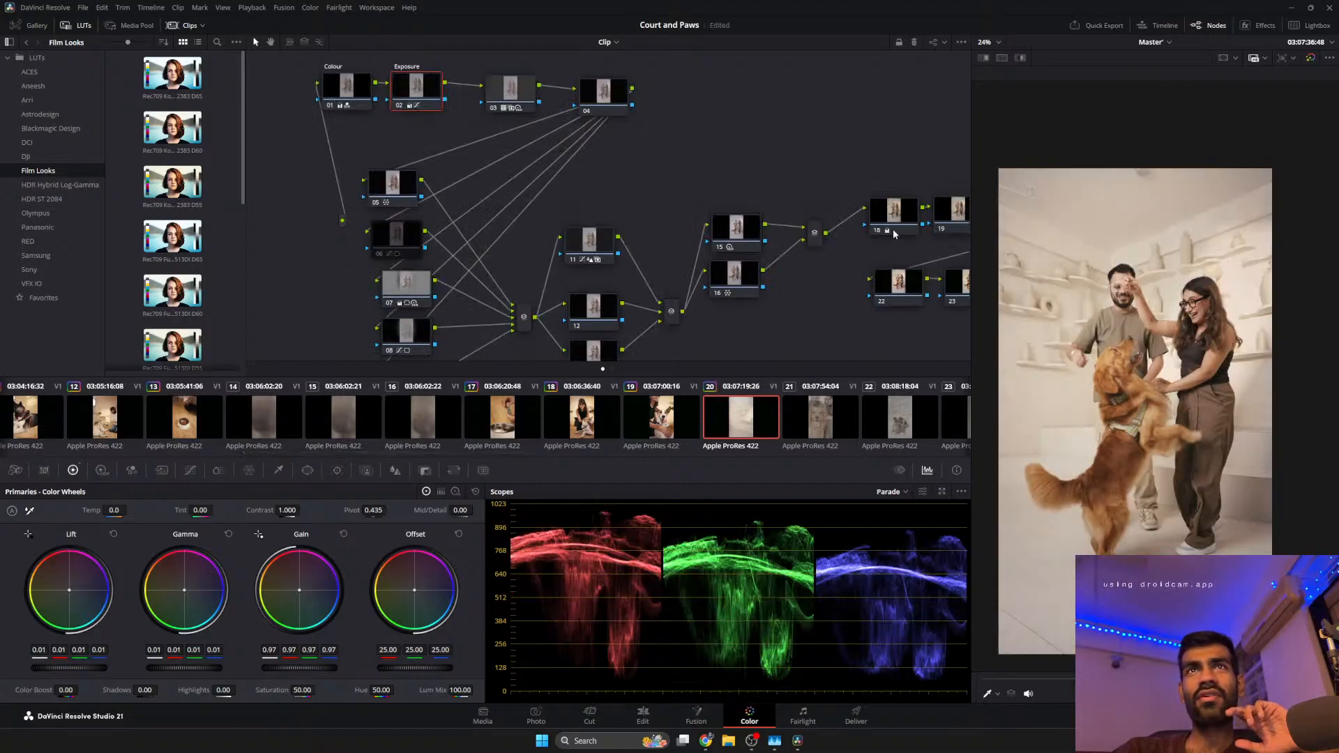
left_click(880, 232)
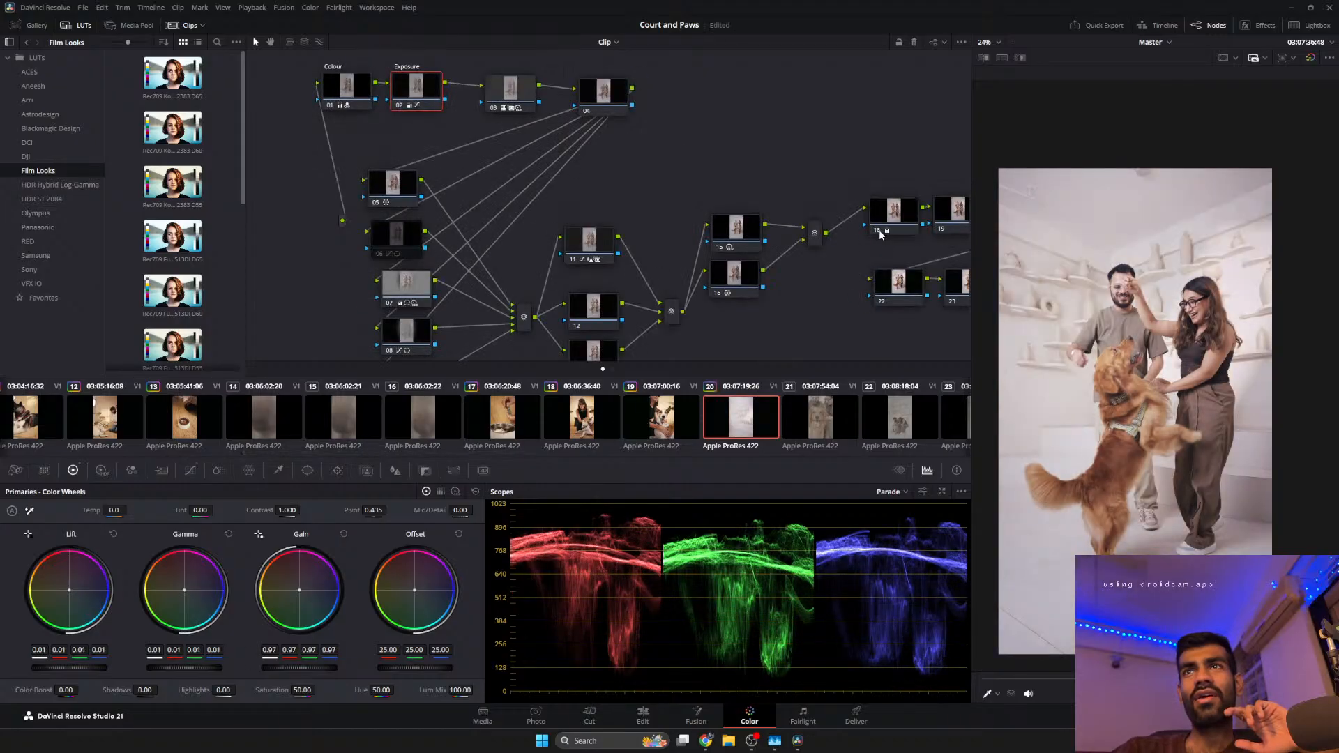
left_click(880, 231)
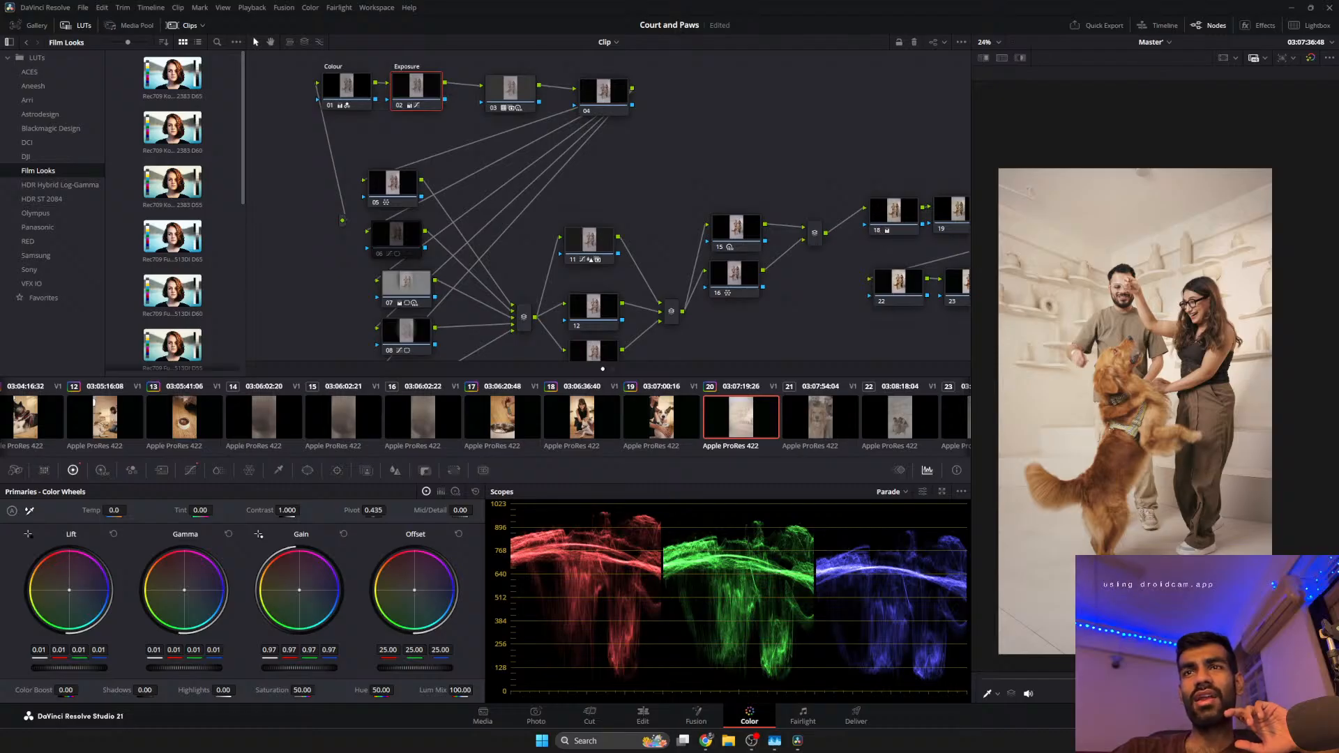
Review clip 20 from its empty opening to the couple with the dog to judge the carried-over grade.
left_click_drag(1049, 679, 1169, 678)
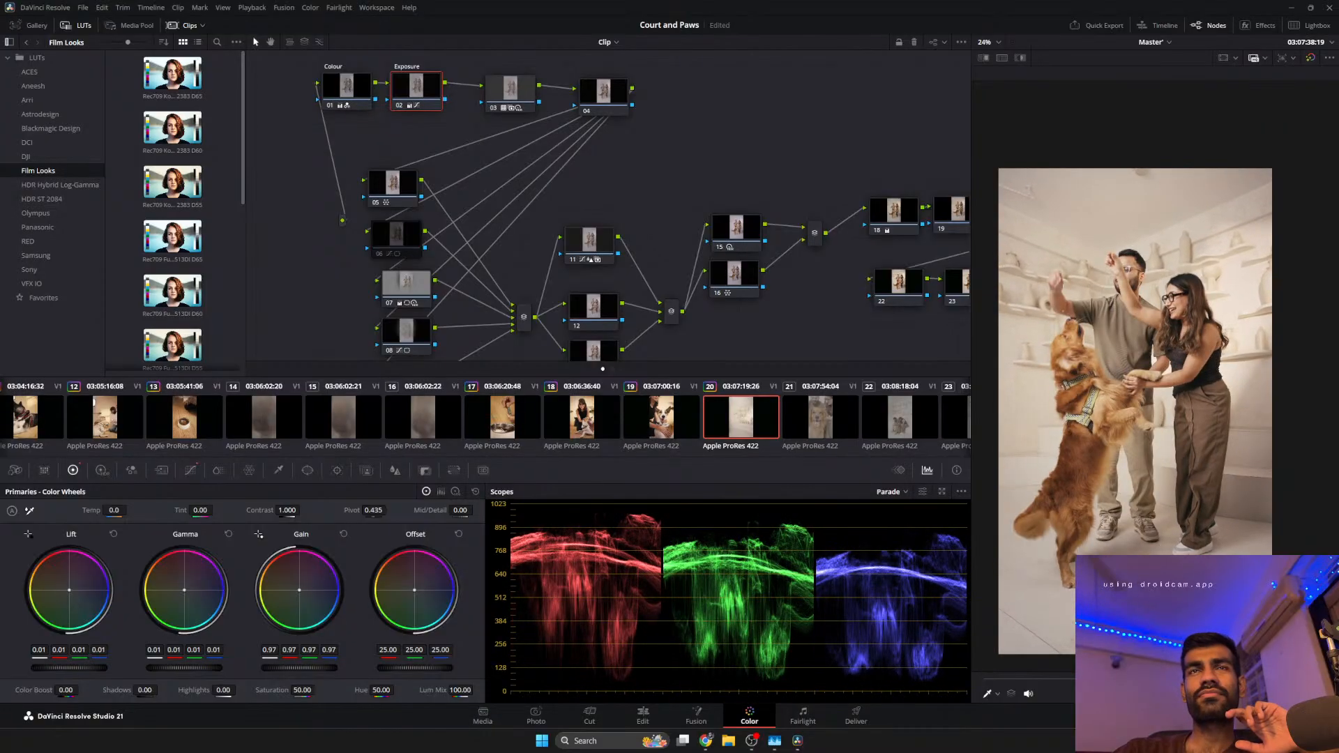
left_click(825, 423)
left_click(746, 425)
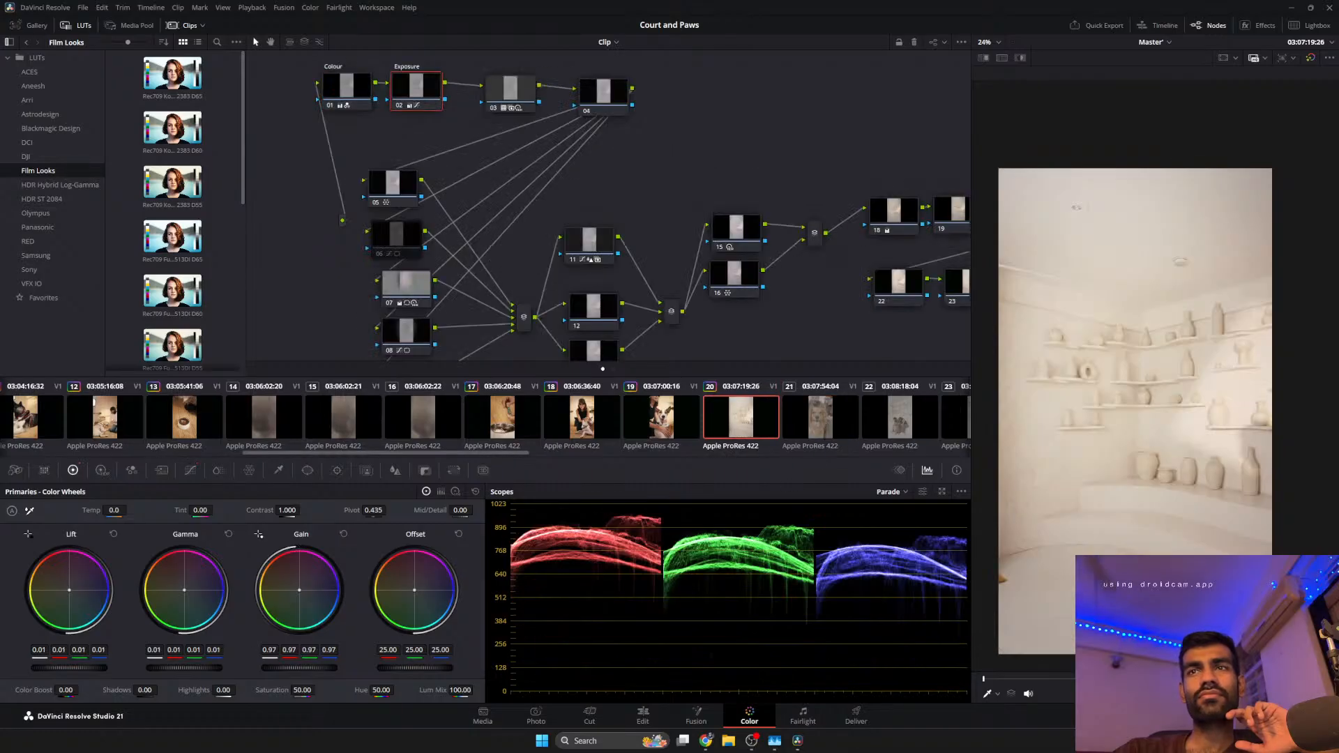
left_click_drag(1094, 679, 1219, 679)
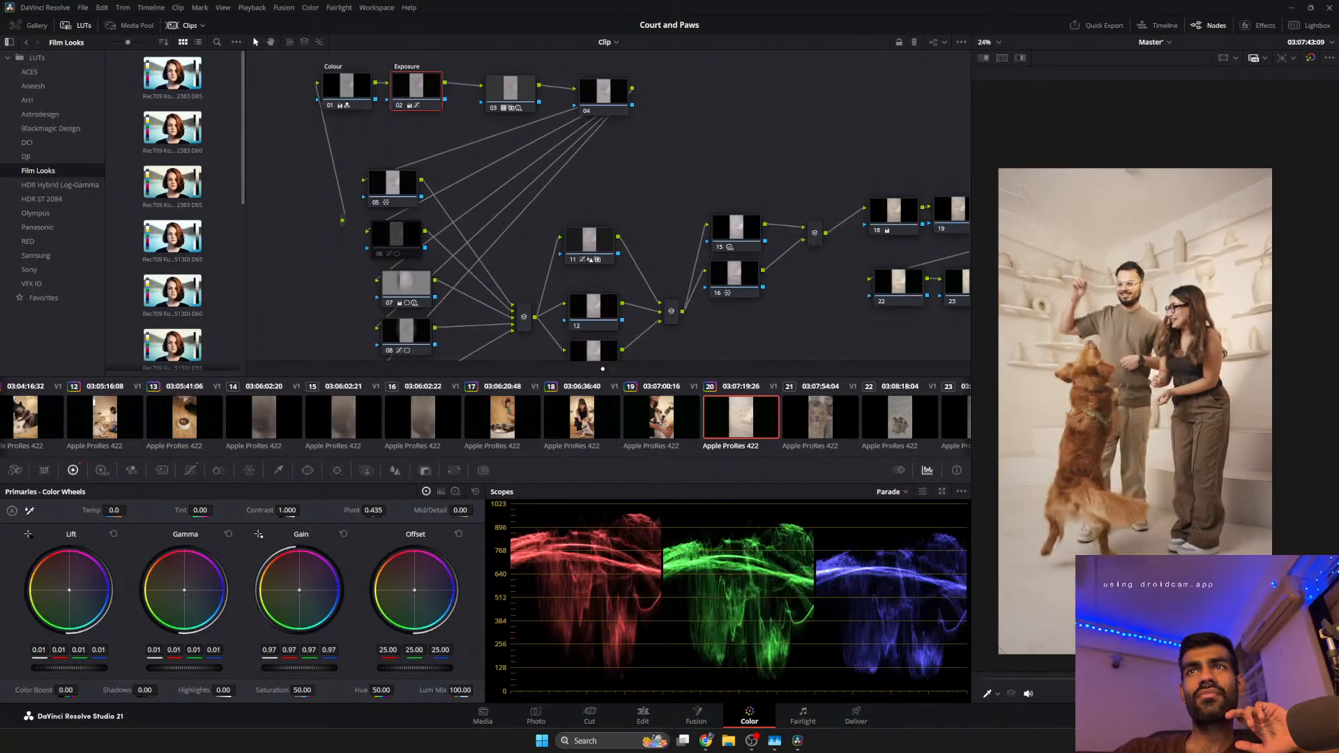
Inspect the couple and dog more closely in clip 20 and disable nodes 05 and 18.
scroll(1146, 289, "up", 5)
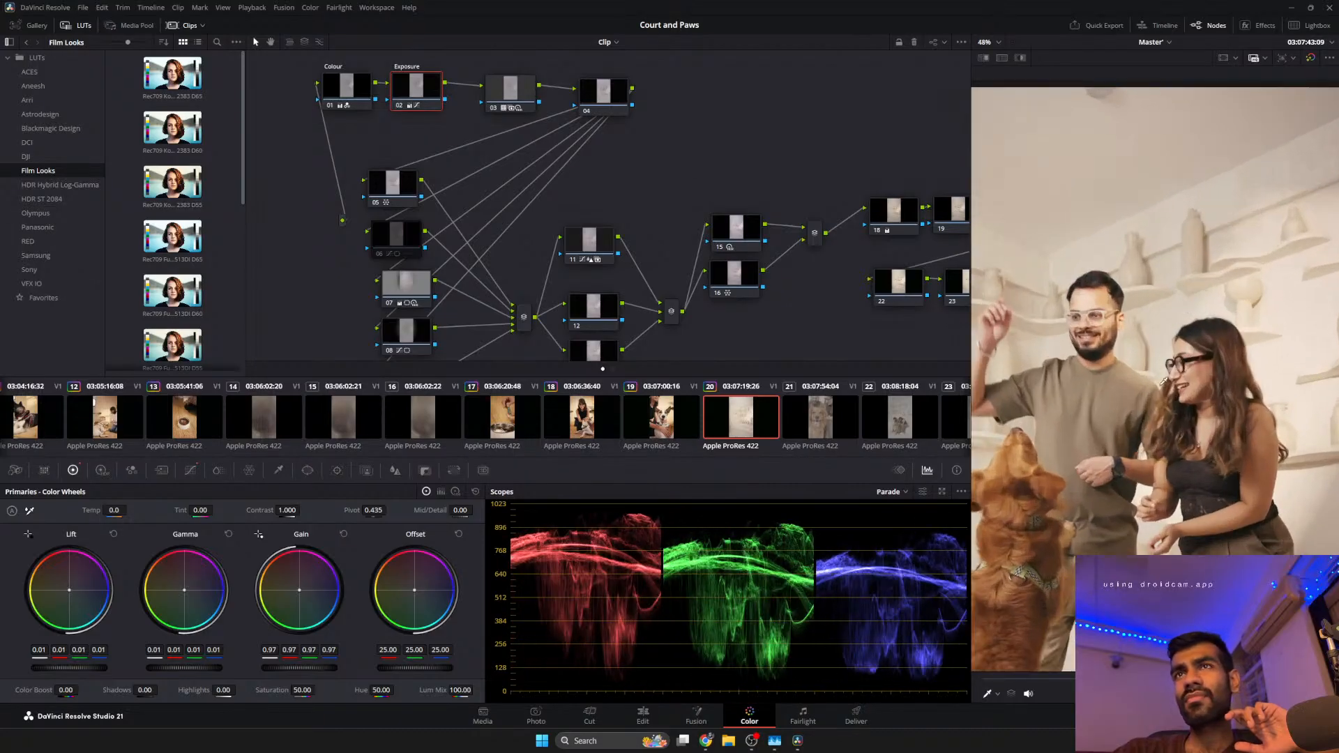
scroll(1220, 343, "down", 2)
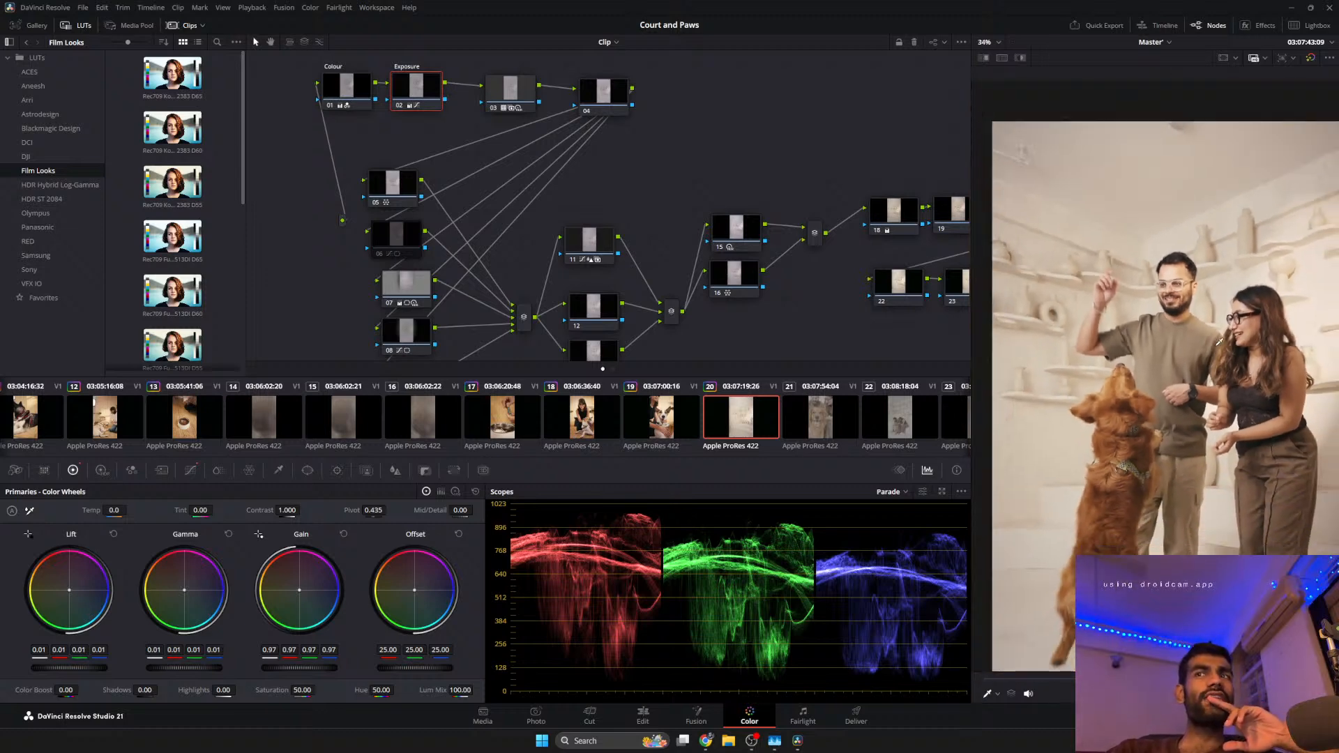
left_click_drag(1081, 358, 1060, 333)
left_click(371, 202)
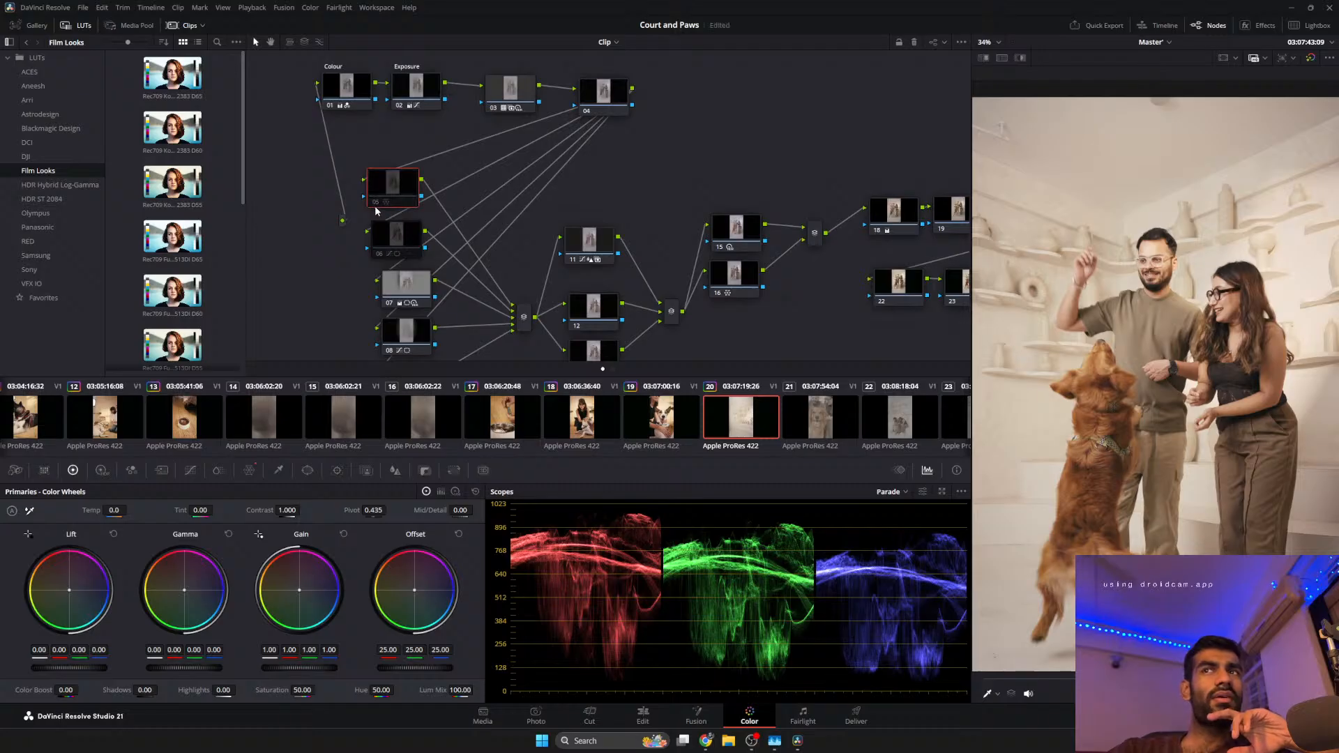
left_click(877, 235)
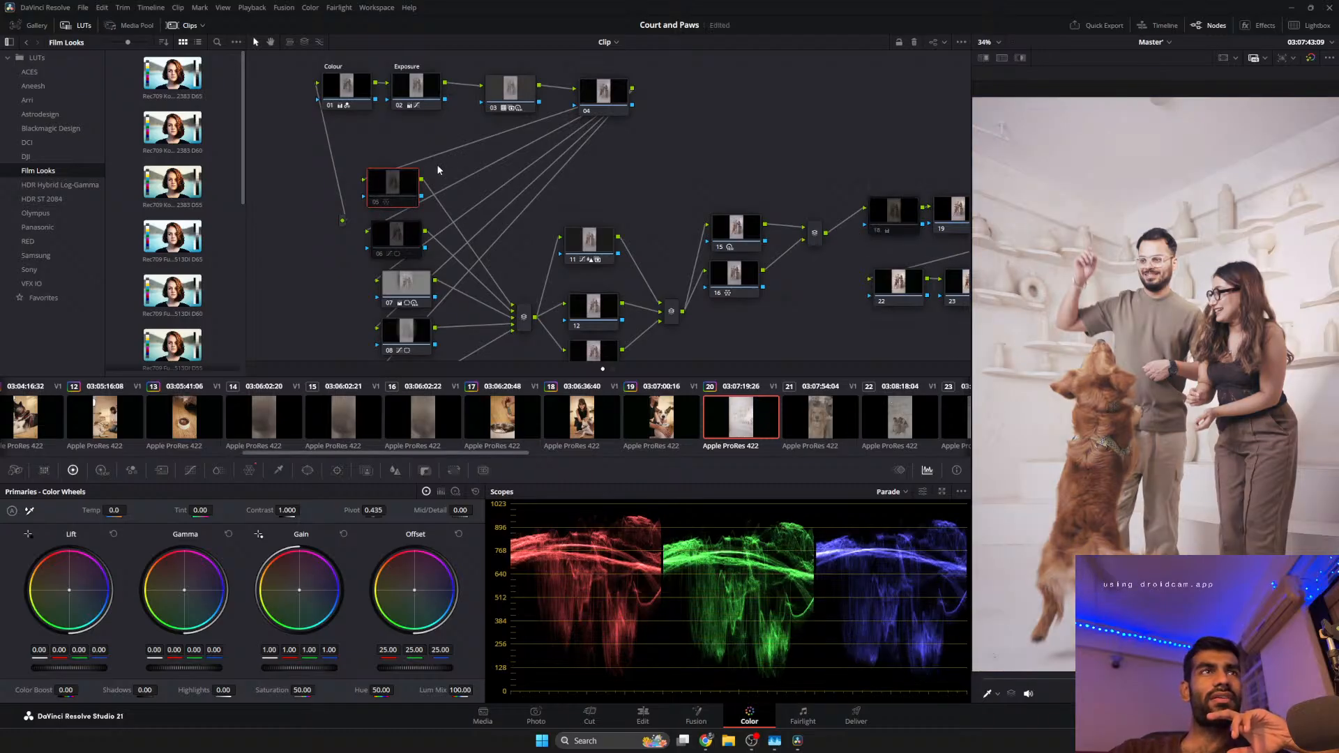
Re-enable node 05 on clip 20 and set node 03's key output gain to 0.731.
left_click(376, 206)
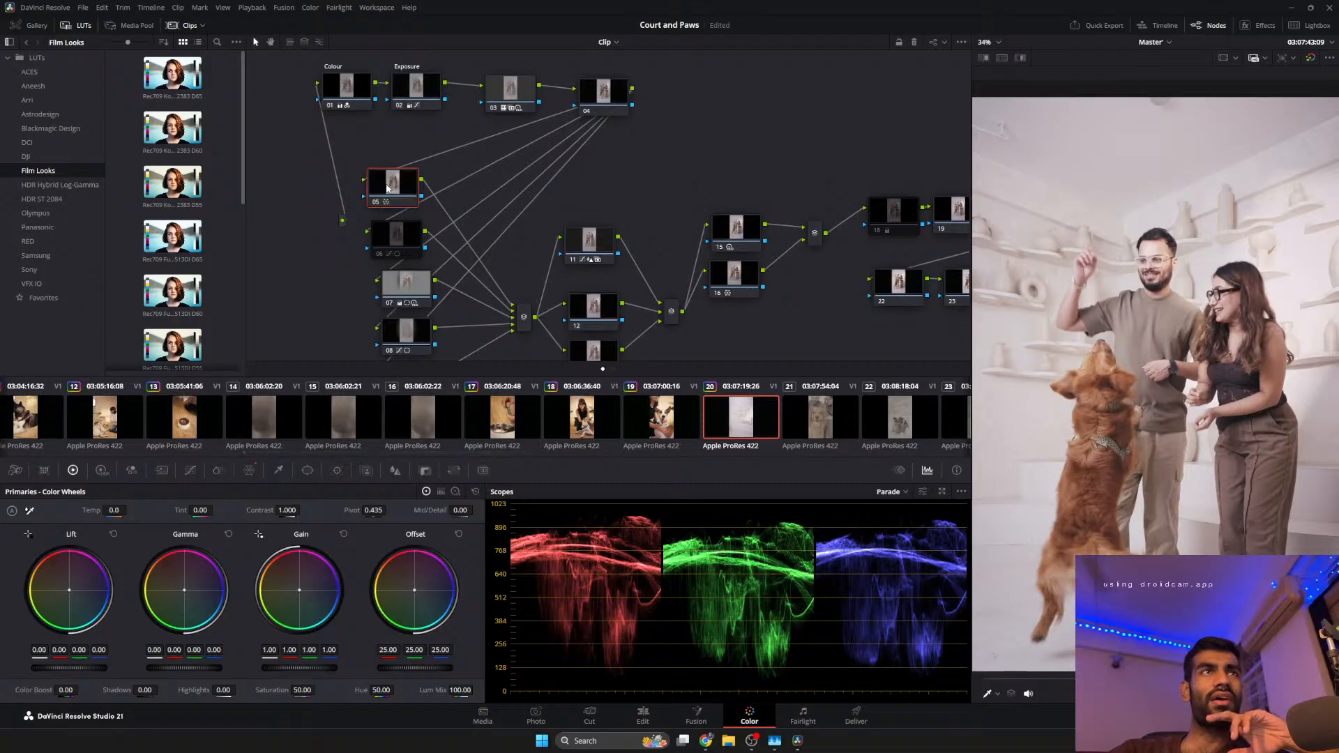
left_click(249, 471)
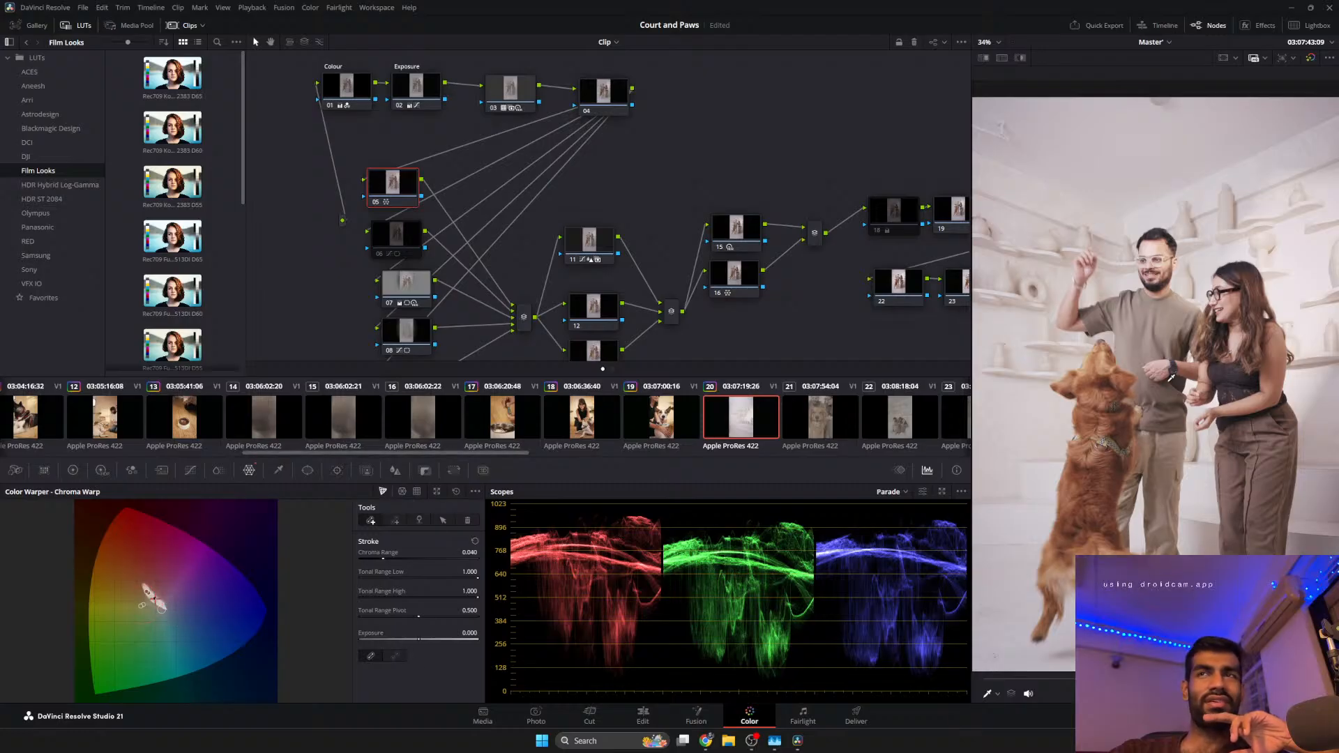
left_click(510, 87)
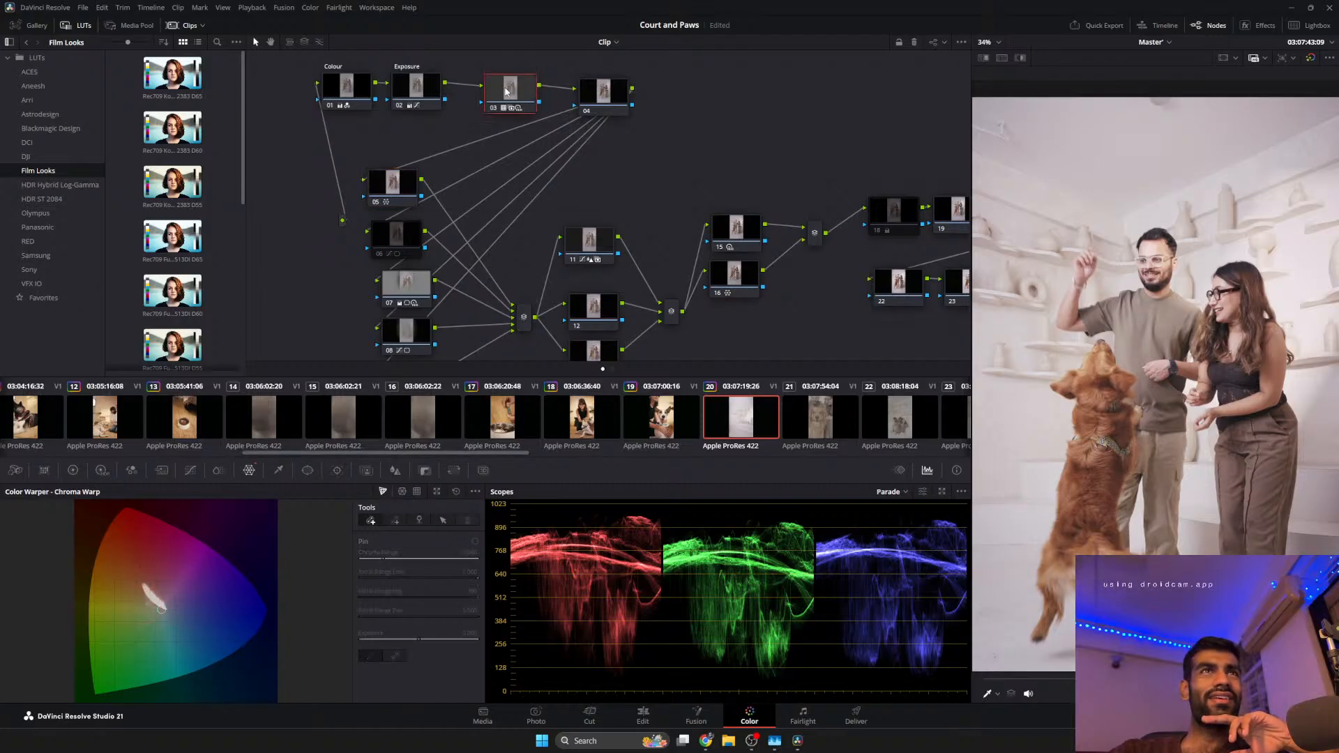
left_click(424, 470)
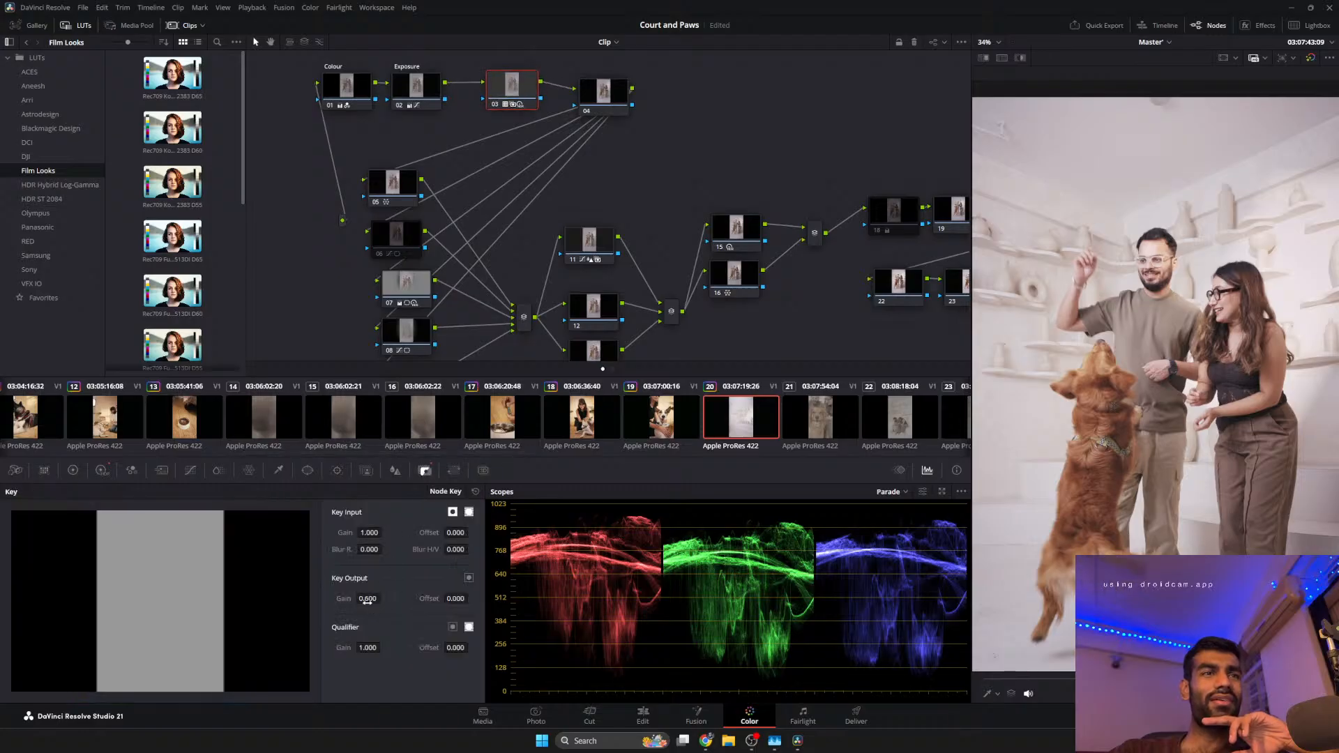
left_click_drag(383, 598, 384, 598)
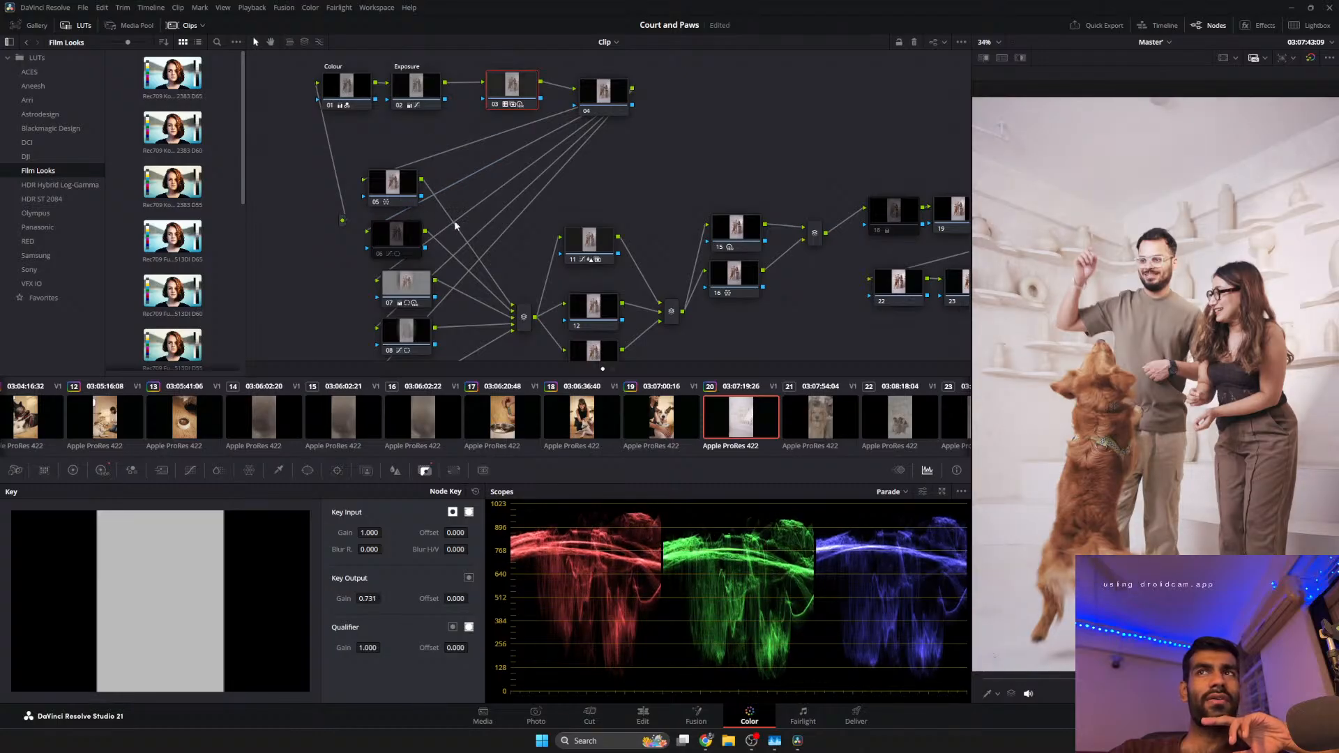
Set clip 20's Exposure node to Gamma 0.00, Gain 0.96 and Offset 25.25.
left_click(425, 88)
left_click(73, 470)
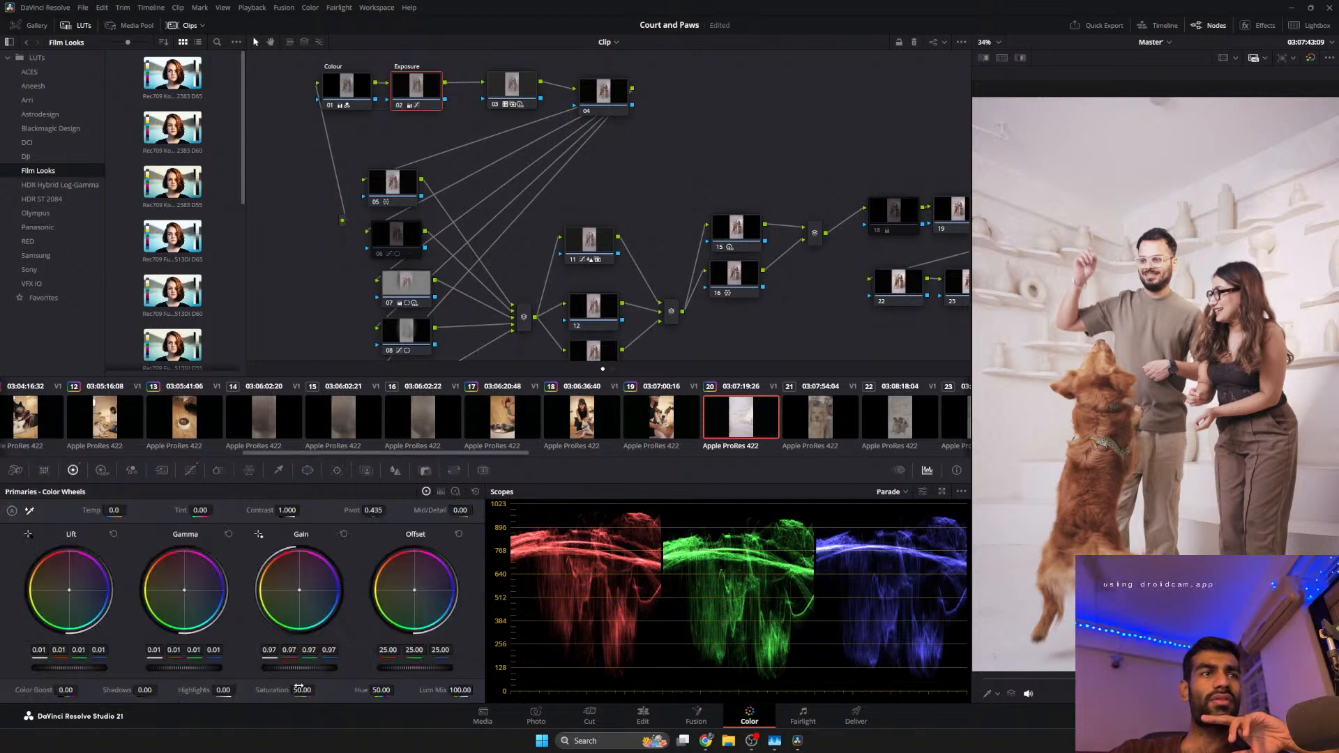
left_click_drag(209, 671, 207, 671)
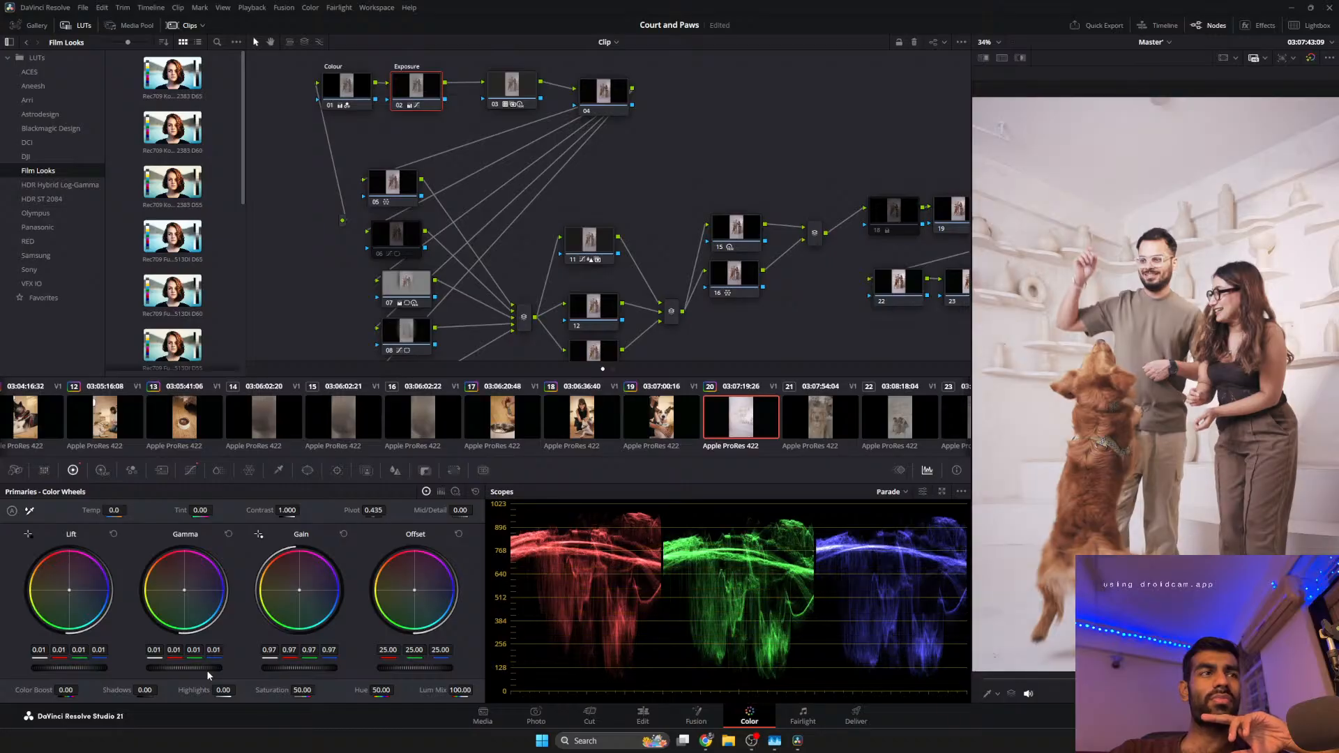
left_click_drag(294, 672, 292, 672)
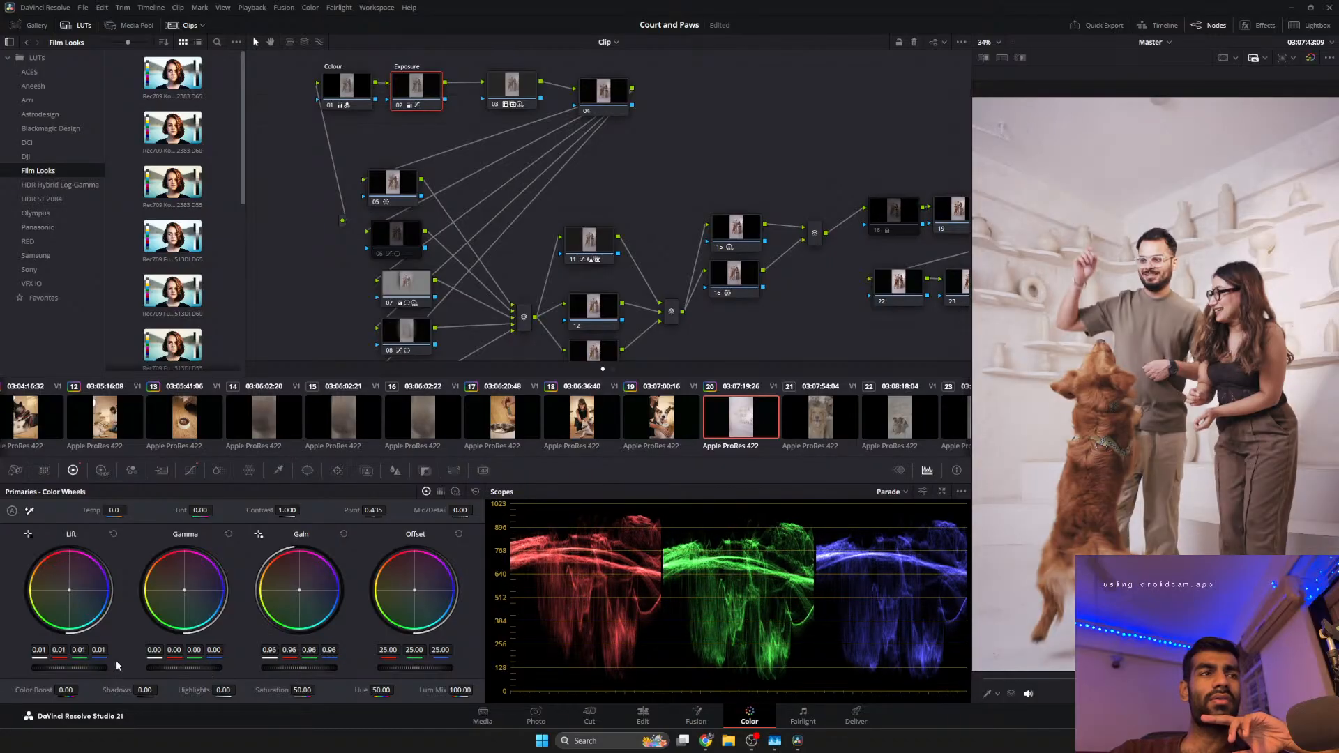
left_click_drag(401, 667, 406, 667)
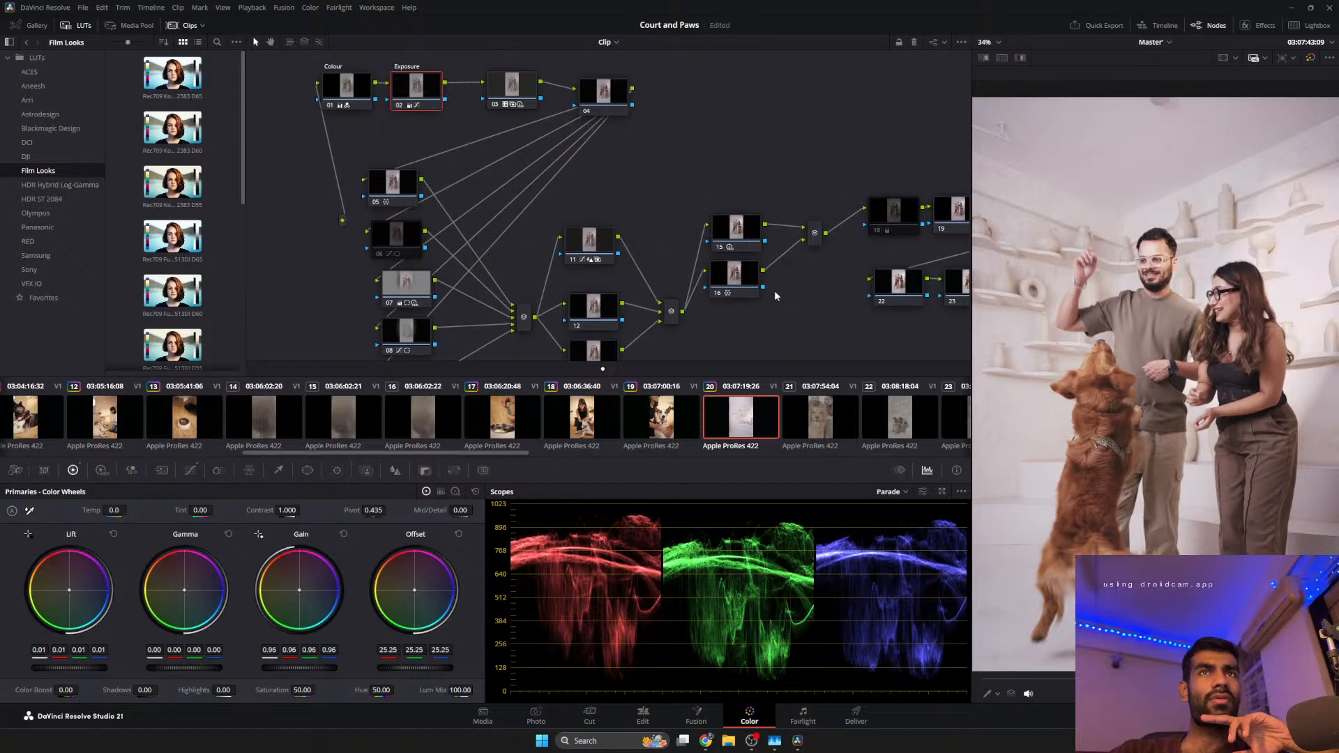
Compare clip 20 with nodes 18, 06 and 05 toggled, keeping node 06 off and nodes 05 and 18 on.
left_click(877, 231)
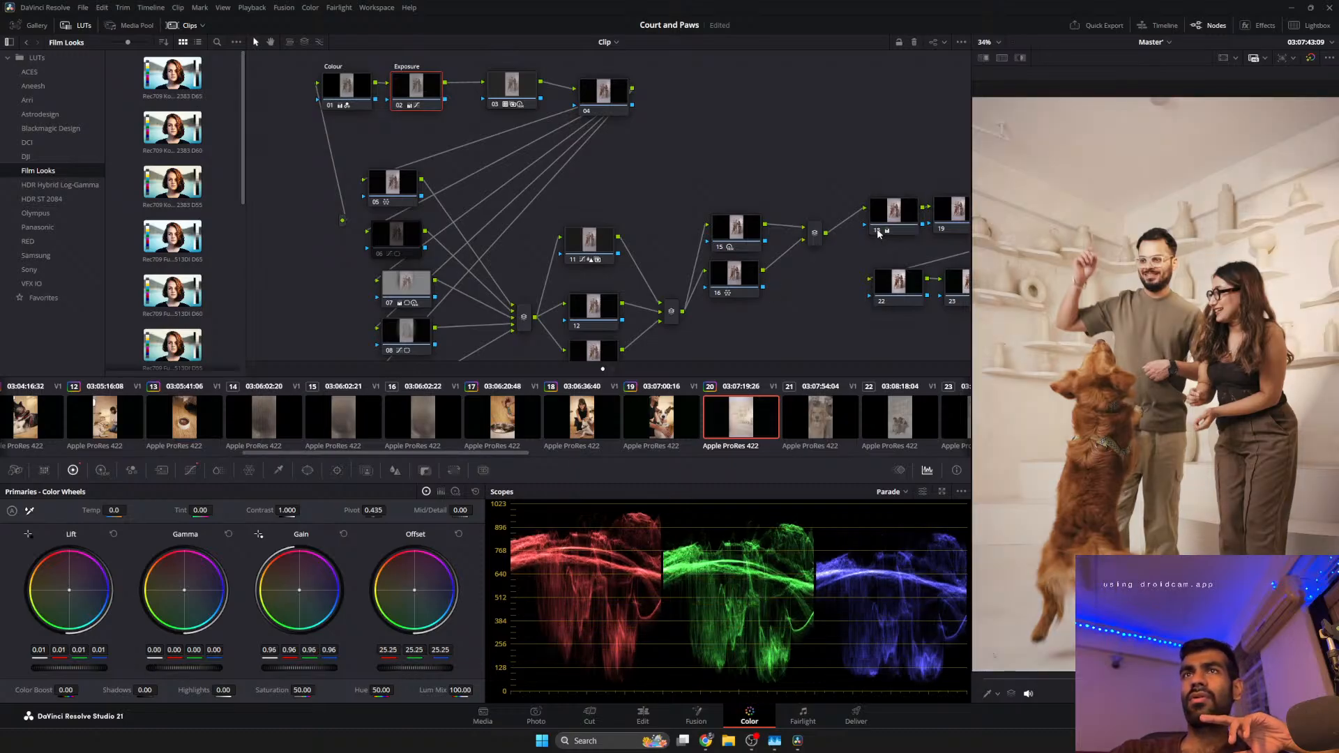
left_click(878, 233)
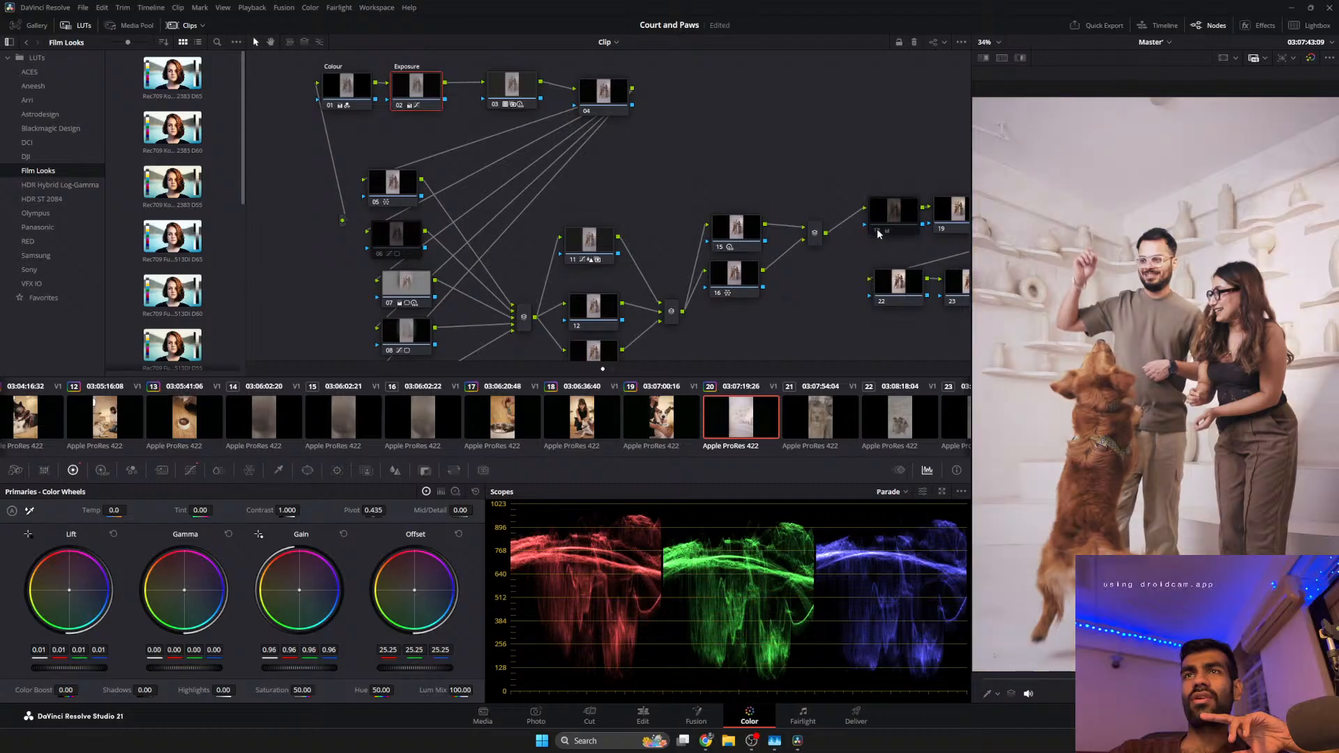
left_click(379, 253)
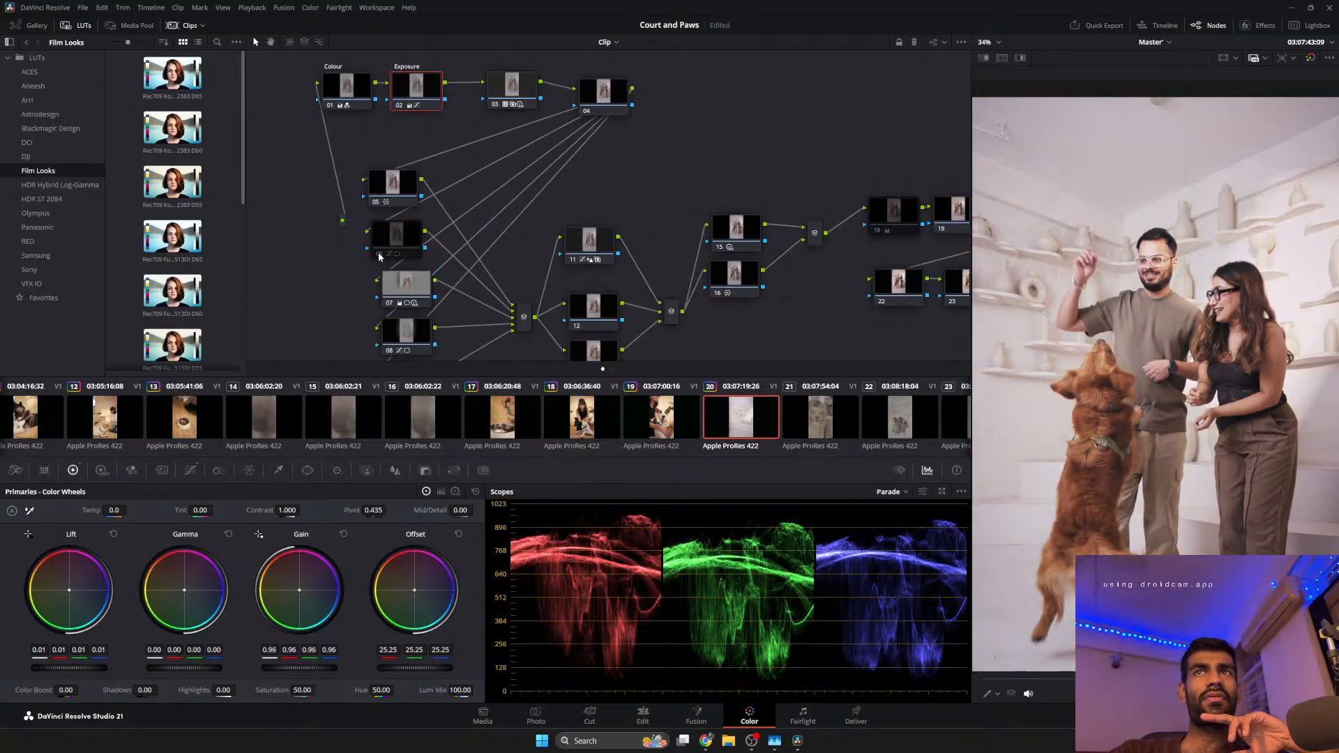
scroll(1157, 329, "down", 2)
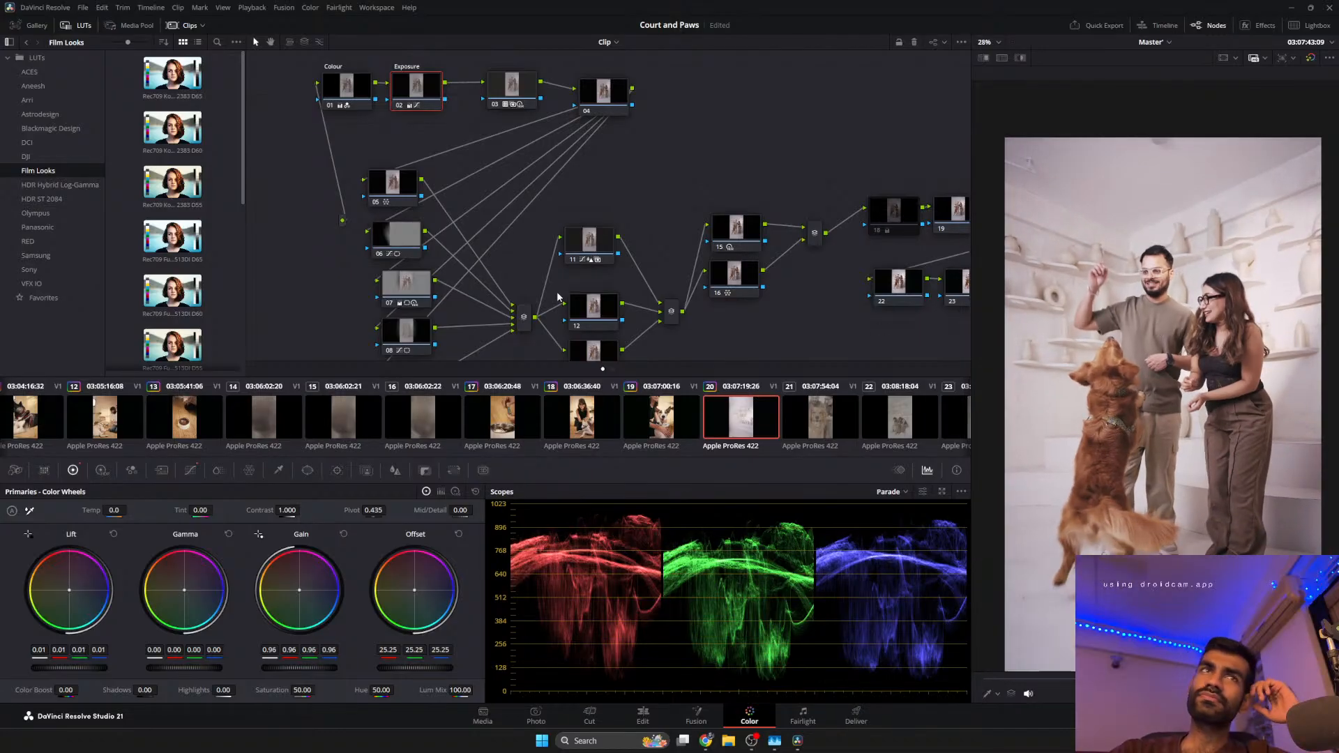
left_click(374, 253)
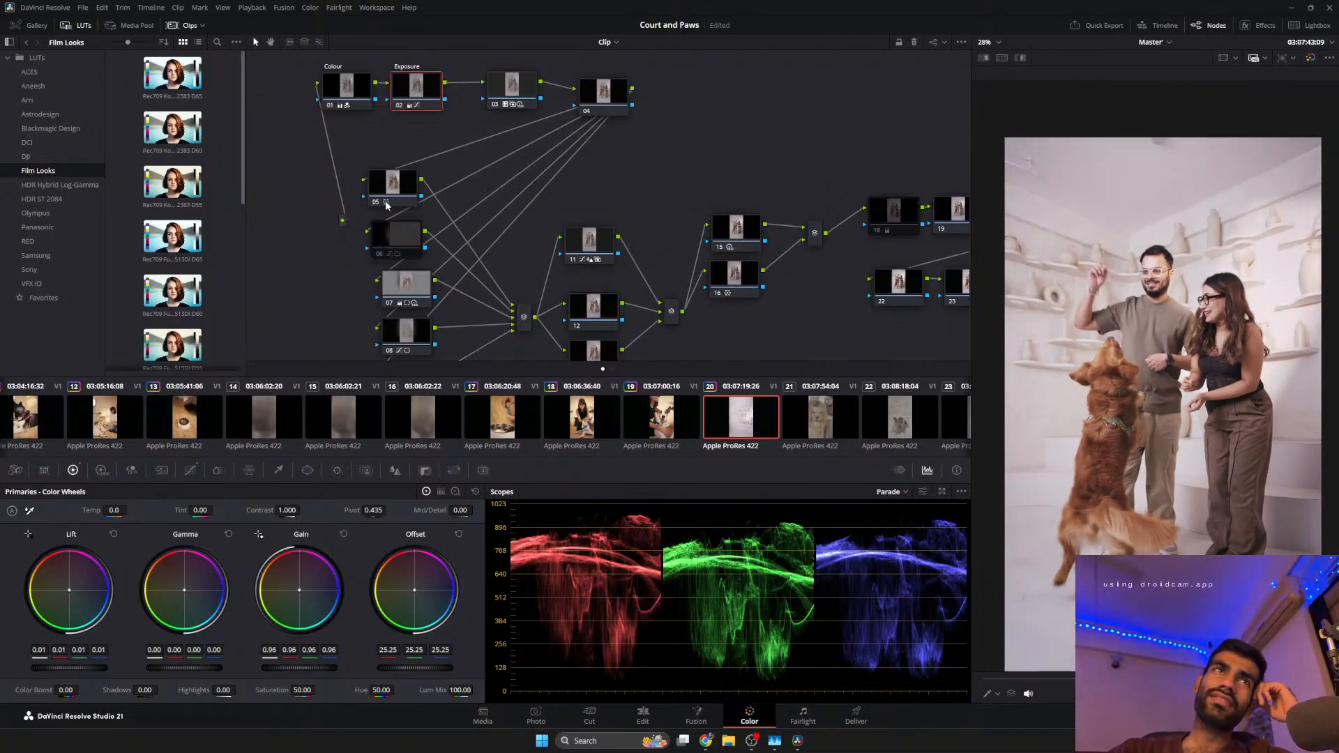
left_click(377, 202)
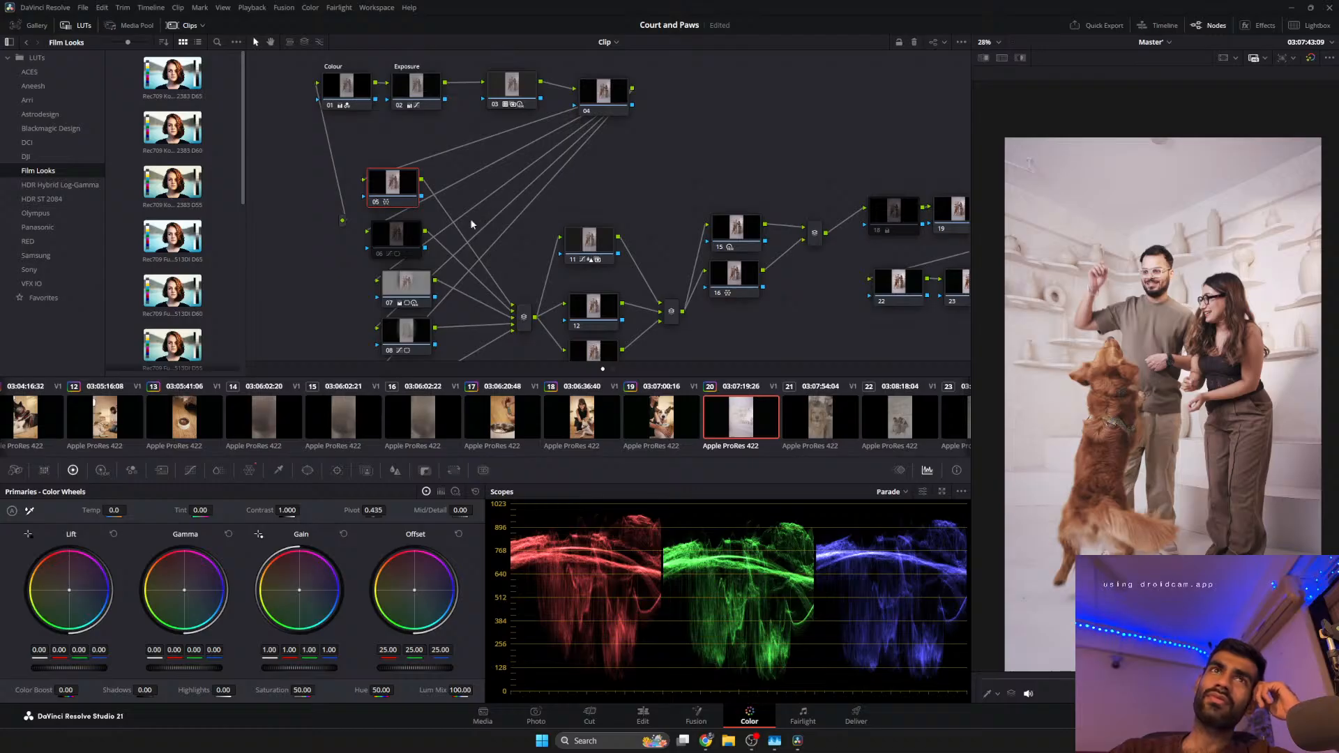
left_click(877, 232)
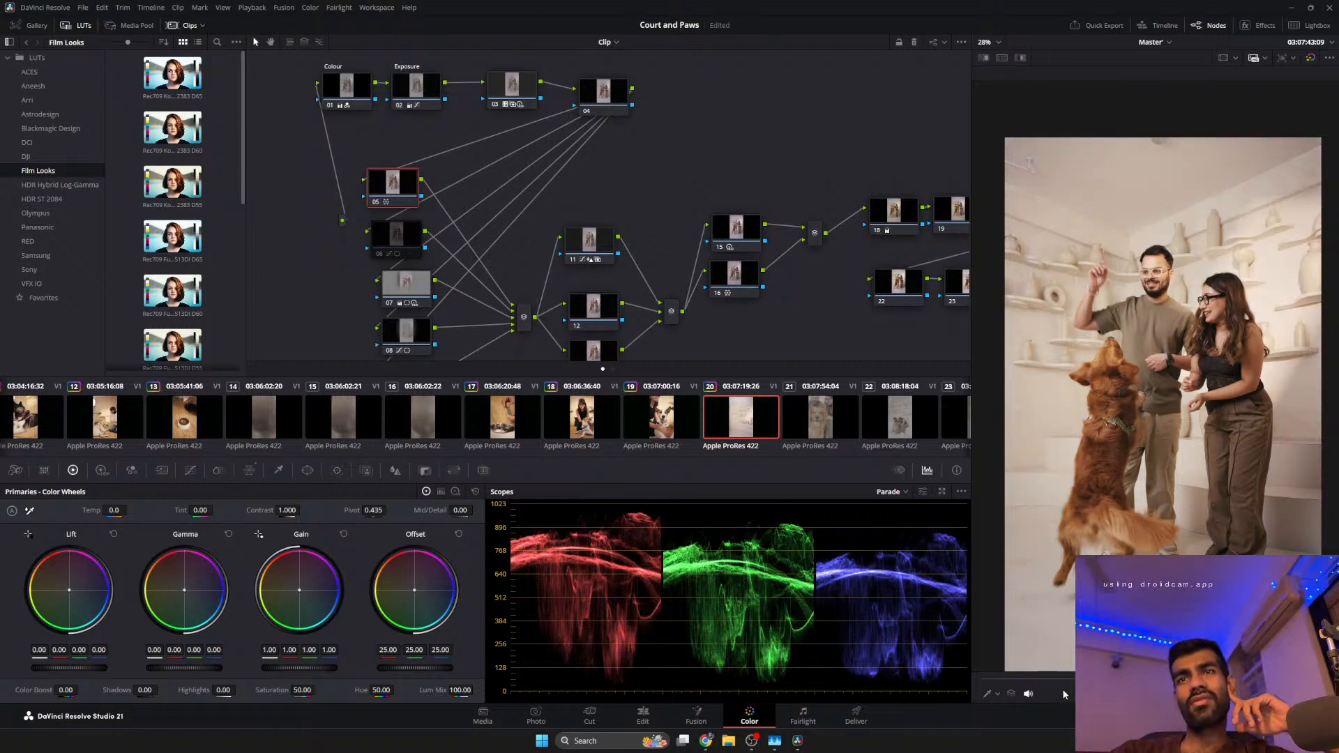
Review the couple and dog at different moments of clip 20 in full-screen playback.
left_click_drag(1088, 679, 1178, 679)
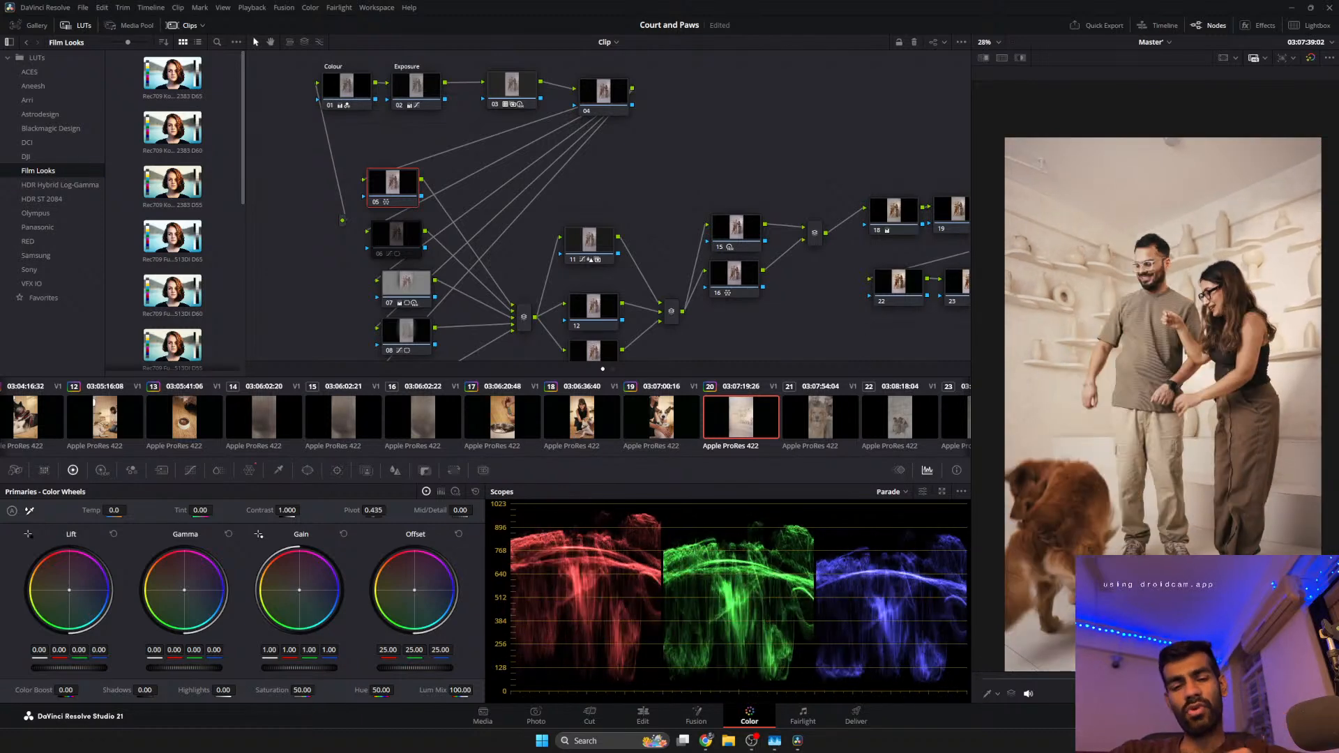
key("ctrl+f")
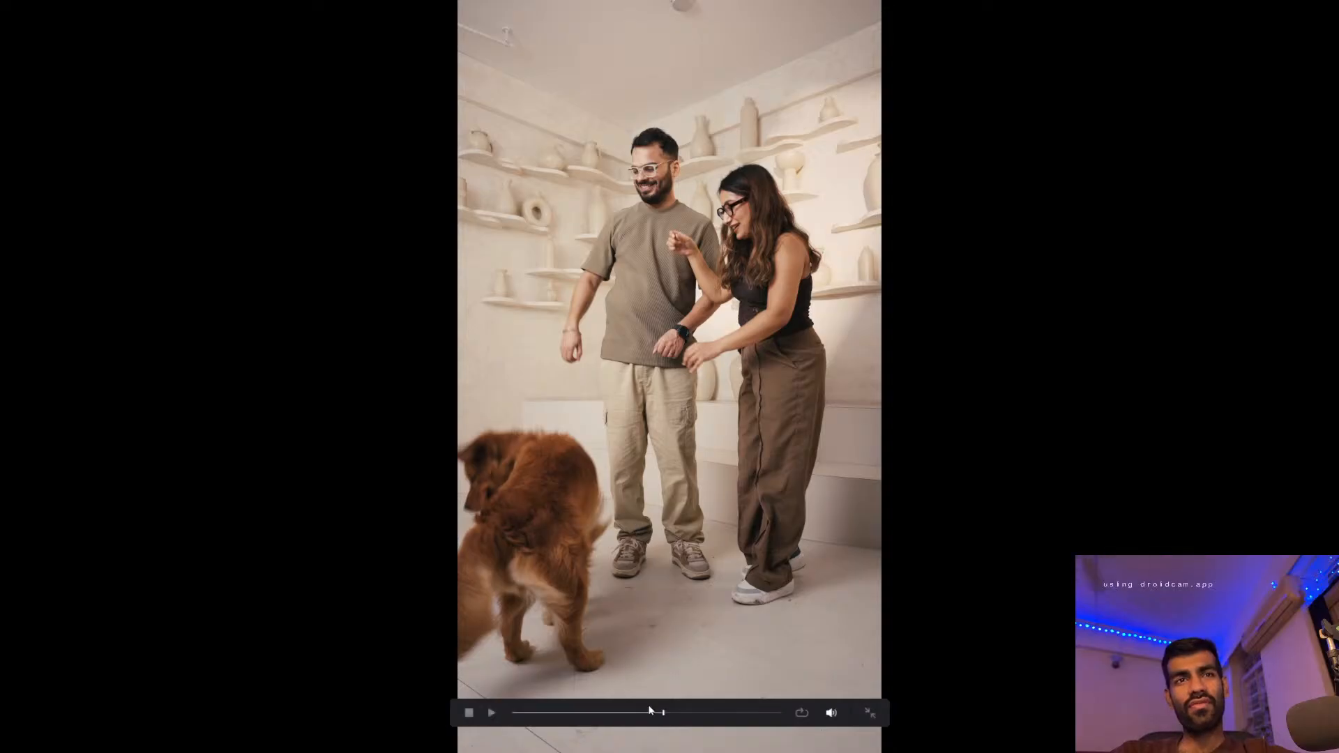
mouse_move(649, 711)
left_mouse_down()
mouse_move(633, 710)
mouse_move(644, 709)
left_mouse_up()
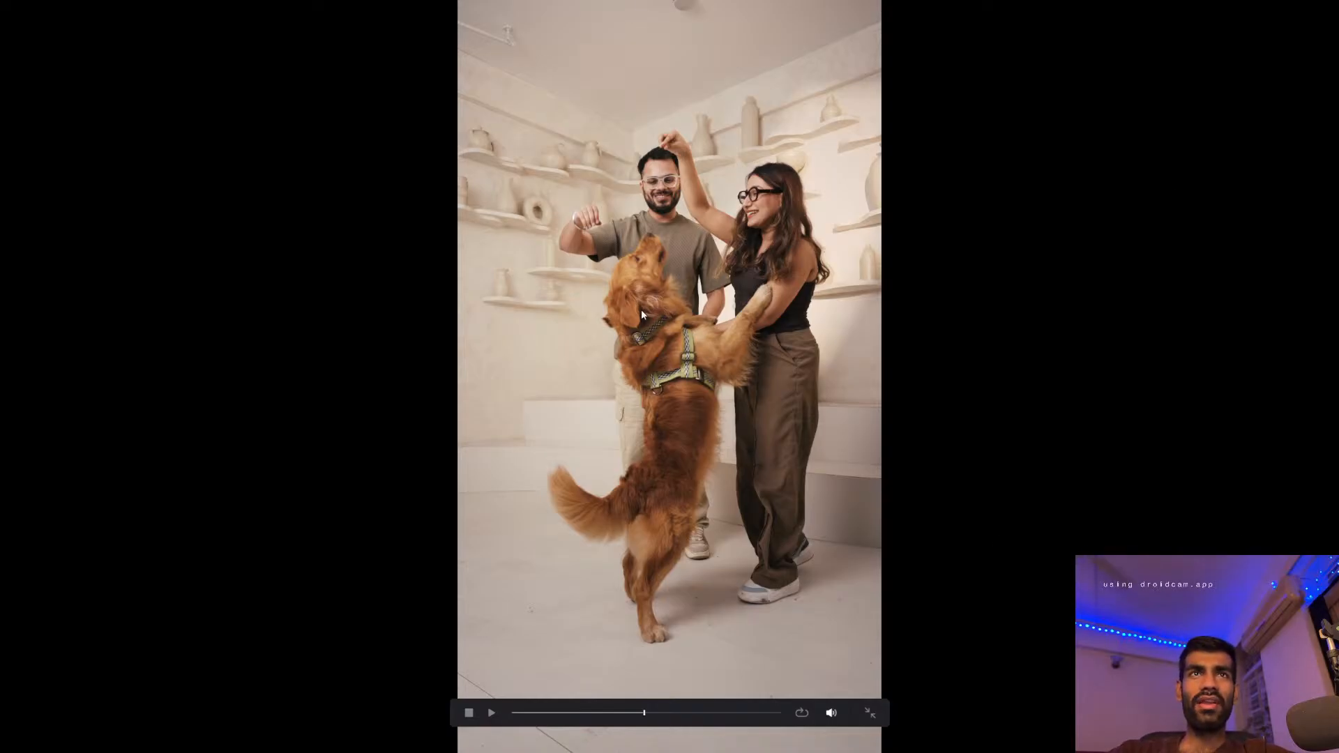
key("Escape")
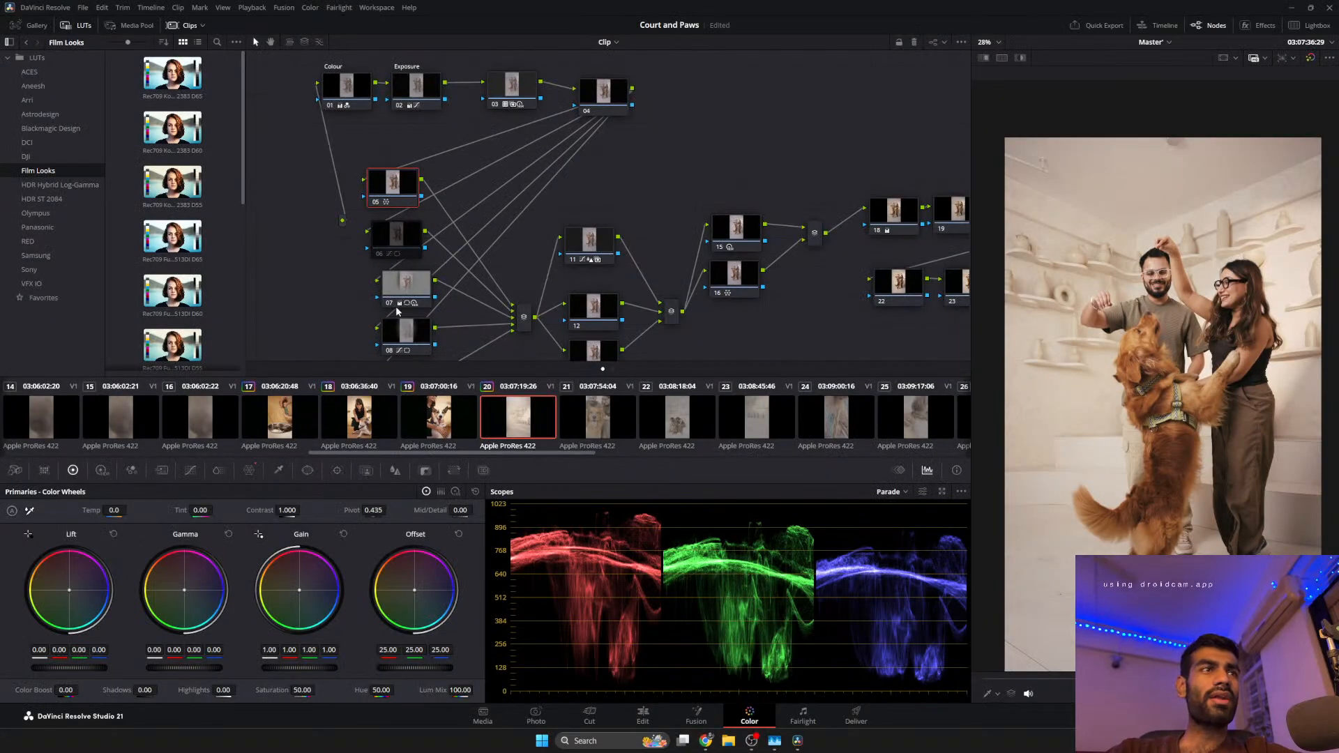
Refine node 05's chroma warp around the dog and its harness, setting the Chroma Range to 0.022 along the way.
left_click(249, 470)
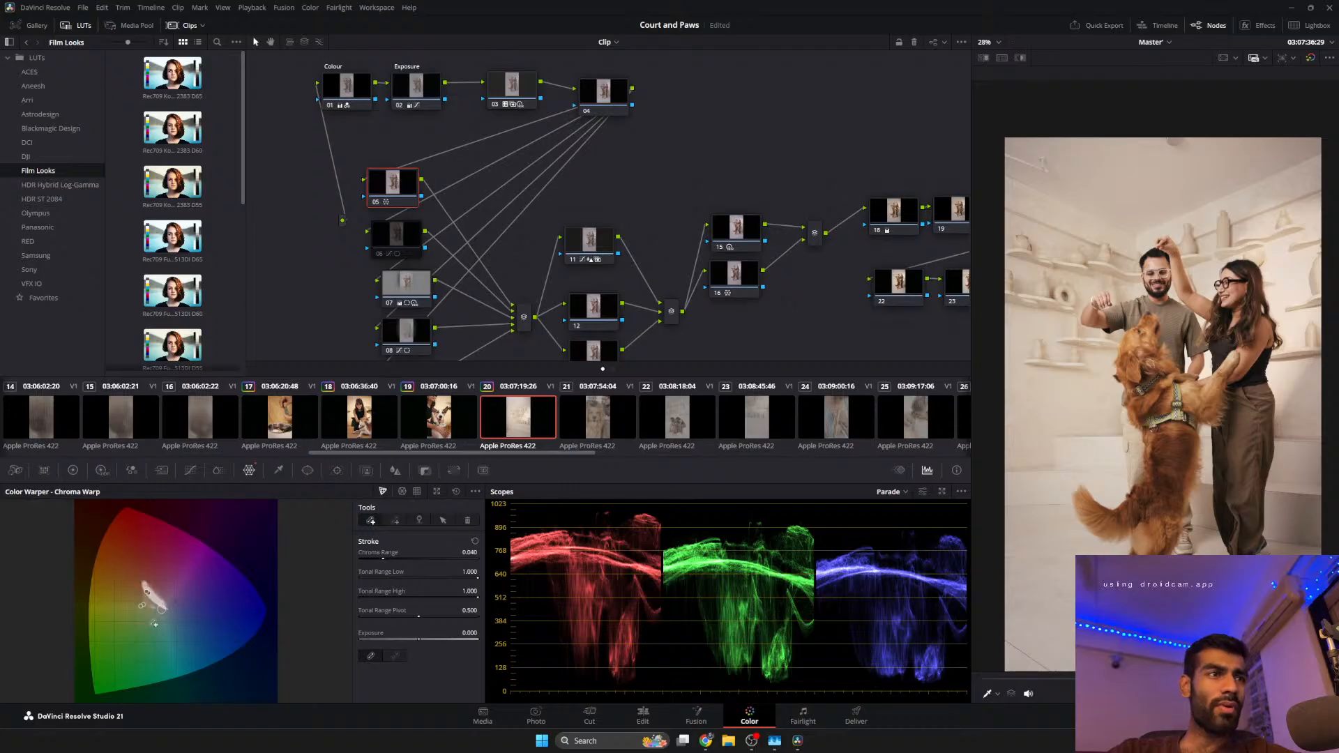
scroll(1177, 392, "up", 4)
scroll(1177, 391, "up", 4)
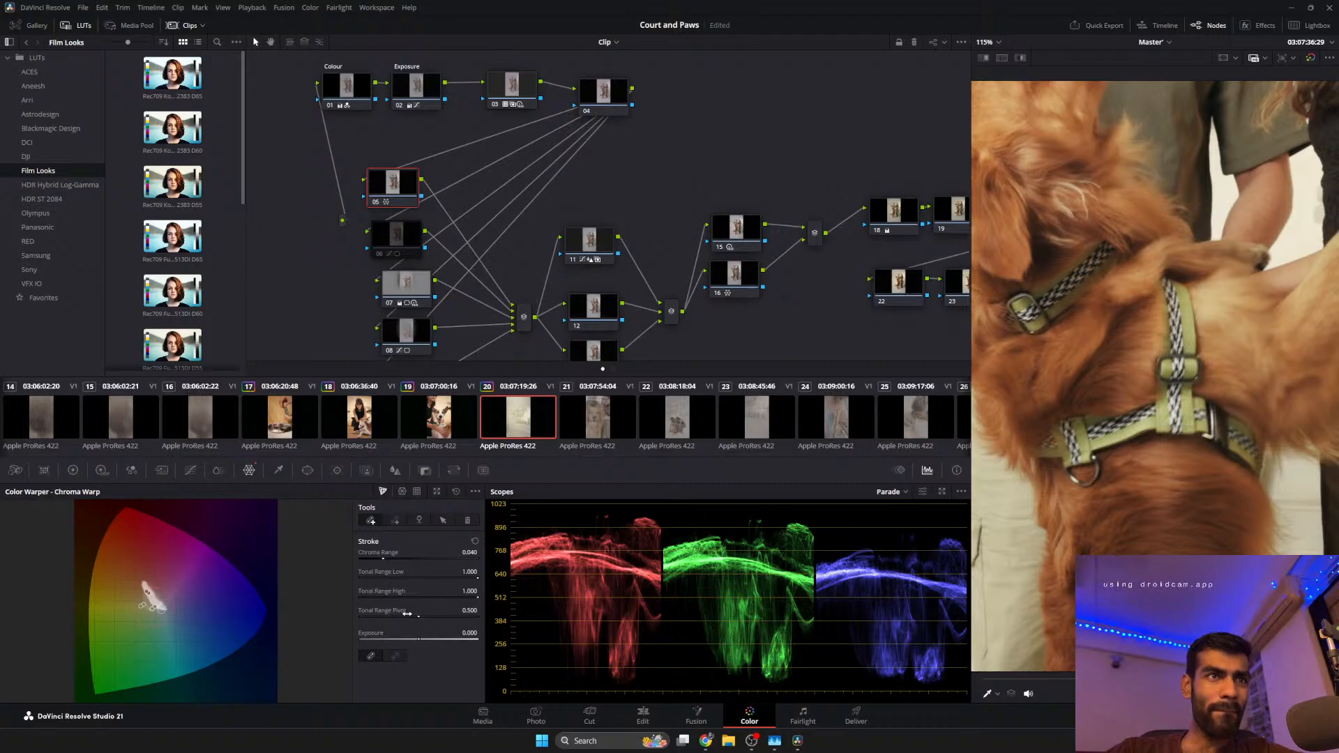
left_click_drag(395, 558, 372, 559)
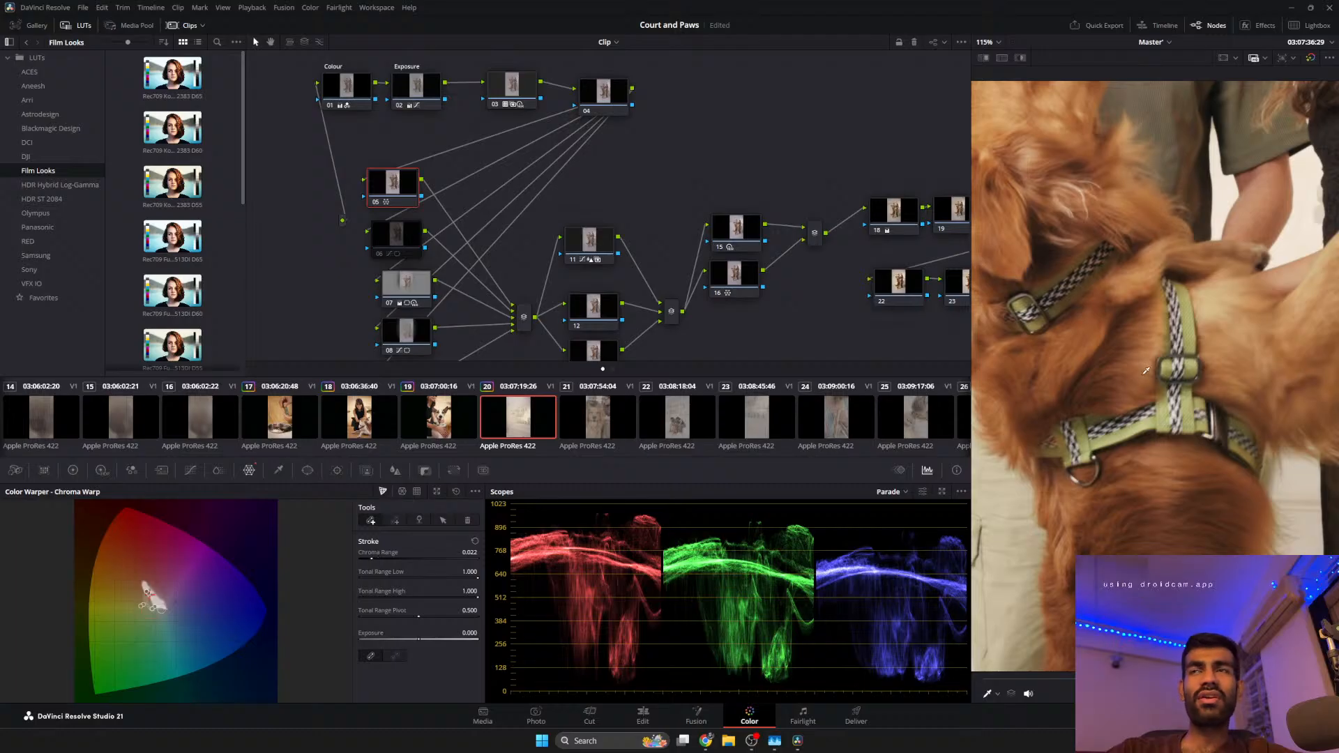
key("shift+z")
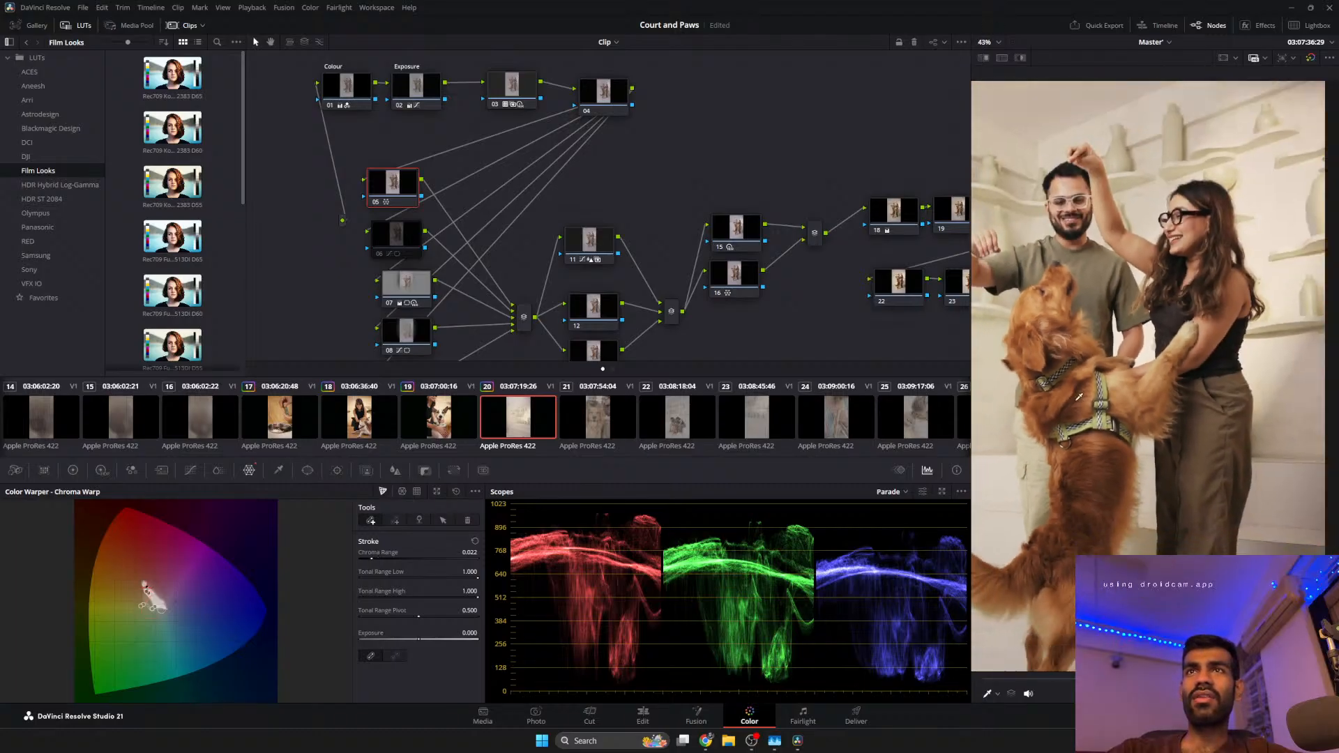
scroll(1087, 462, "up", 5)
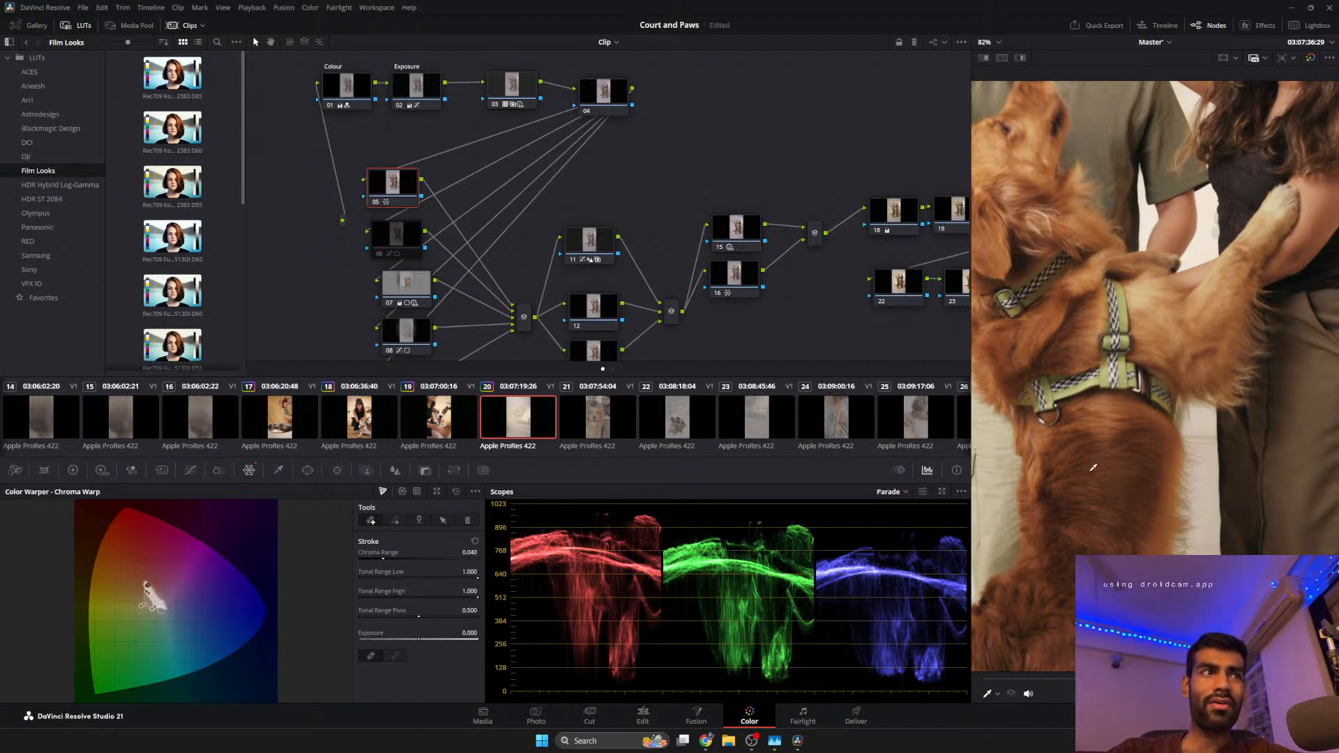
scroll(1091, 467, "down", 6)
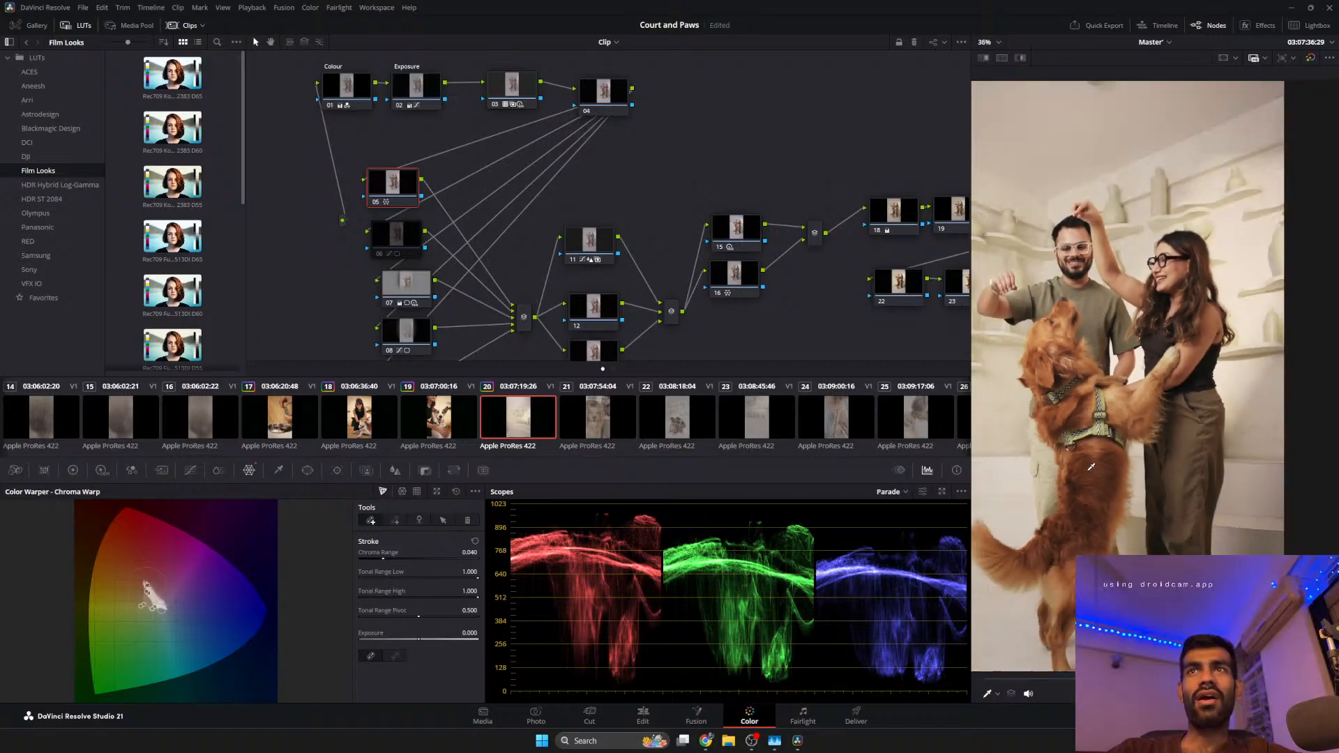
scroll(1125, 410, "up", 4)
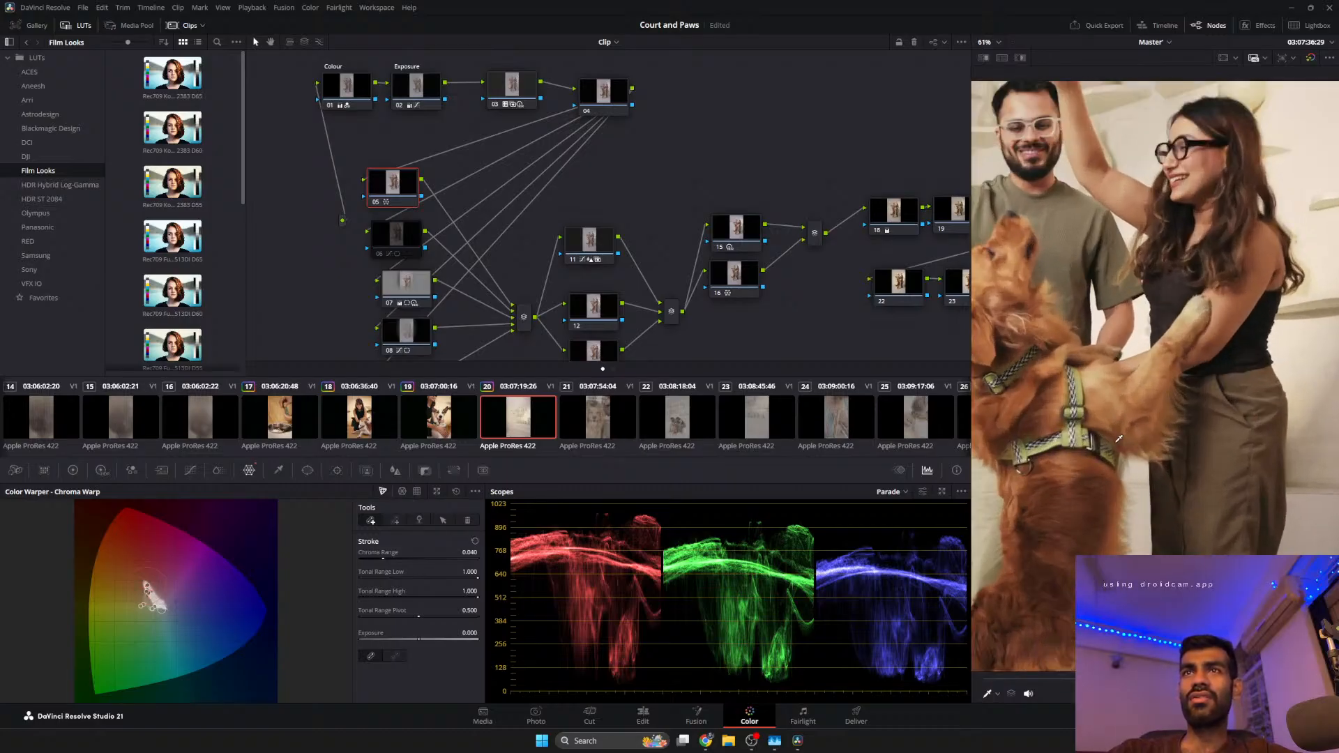
Compare clip 20 with node 05 off and on, and check the warp on the whole frame at another moment.
left_click(376, 201)
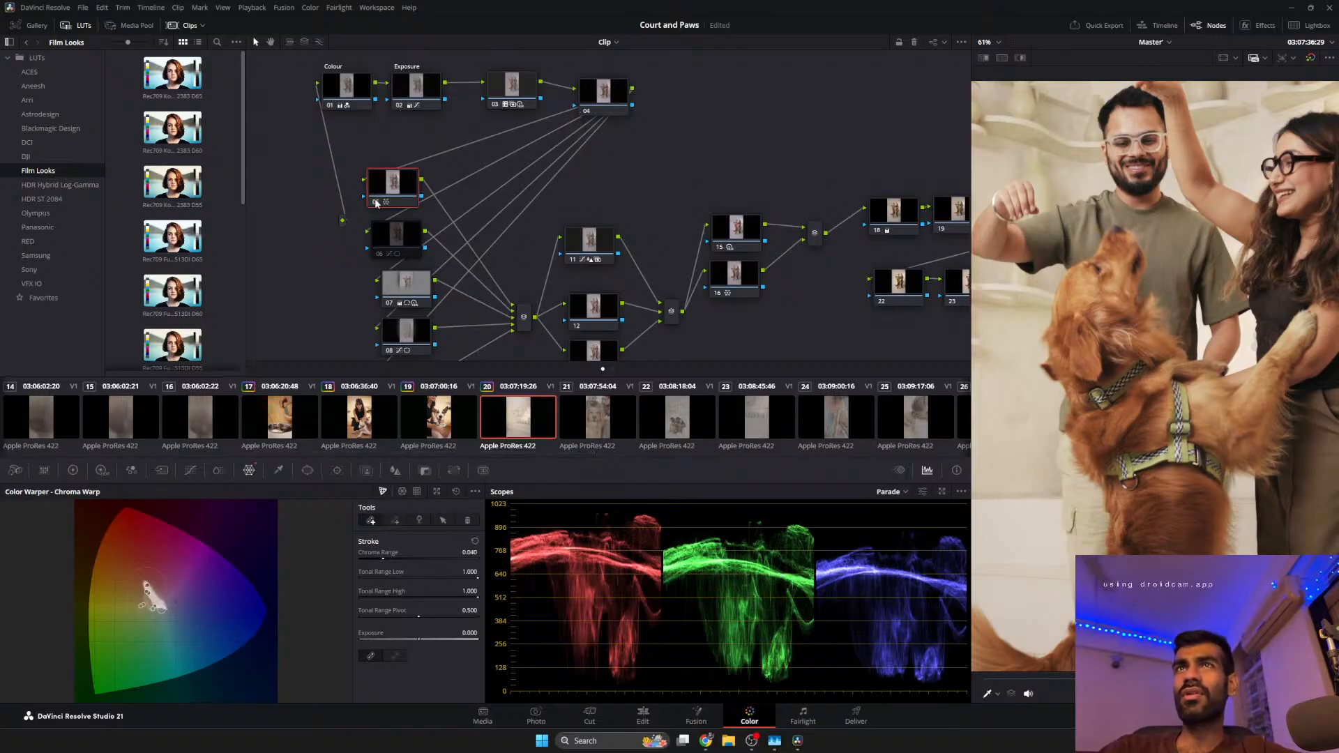
key("ctrl+d")
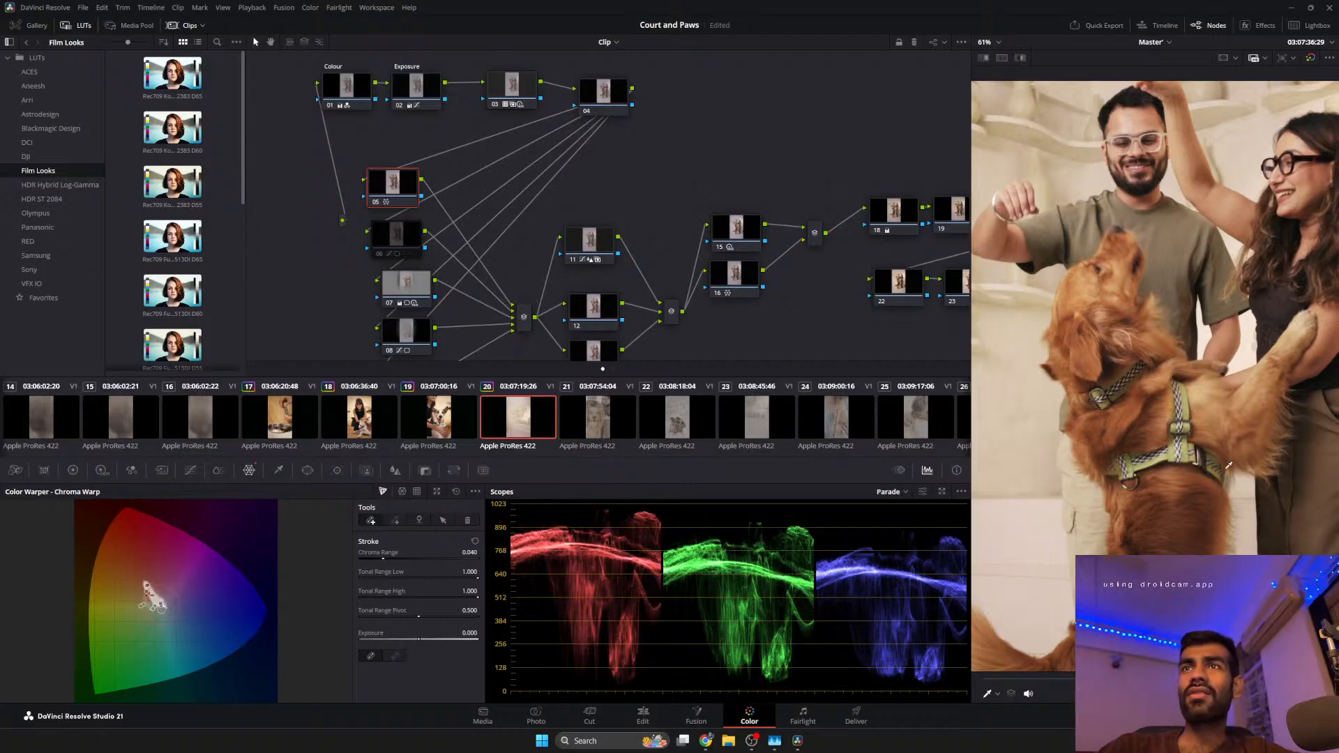
scroll(1096, 411, "down", 3)
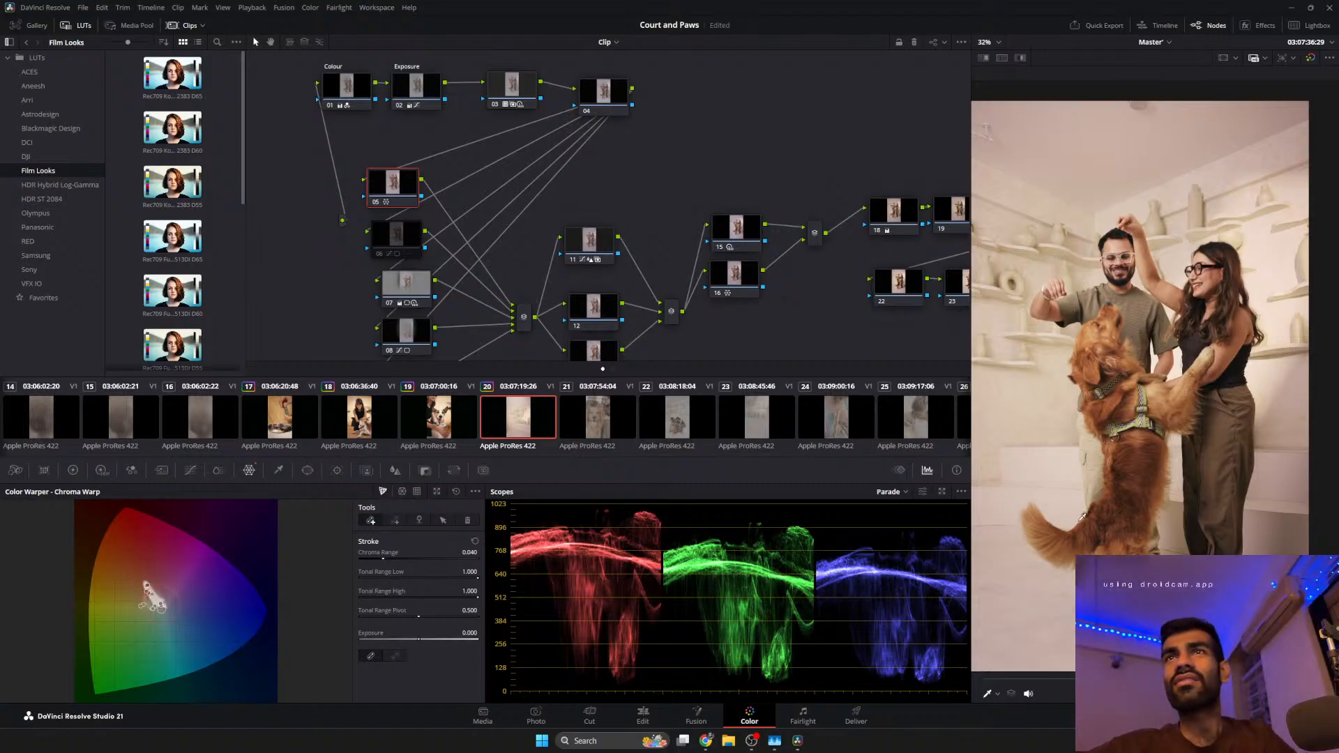
scroll(1044, 587, "down", 1)
scroll(1133, 427, "down", 2)
left_click_drag(1120, 534, 1141, 481)
mouse_move(1038, 679)
left_mouse_down()
mouse_move(1003, 686)
mouse_move(1184, 682)
mouse_move(1157, 682)
left_mouse_up()
Check clip 20 without node 16 and clear that node's existing colour warp.
left_click(746, 296)
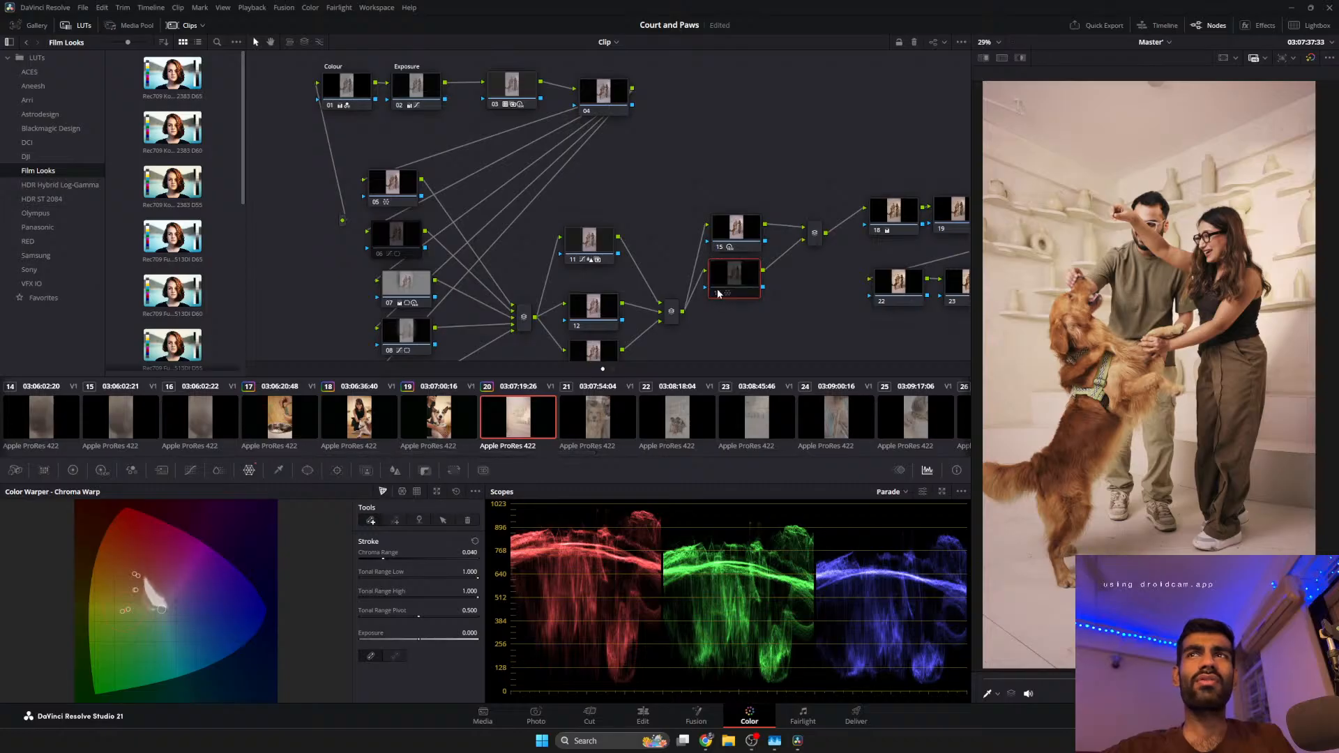
right_click(740, 281)
left_click(771, 285)
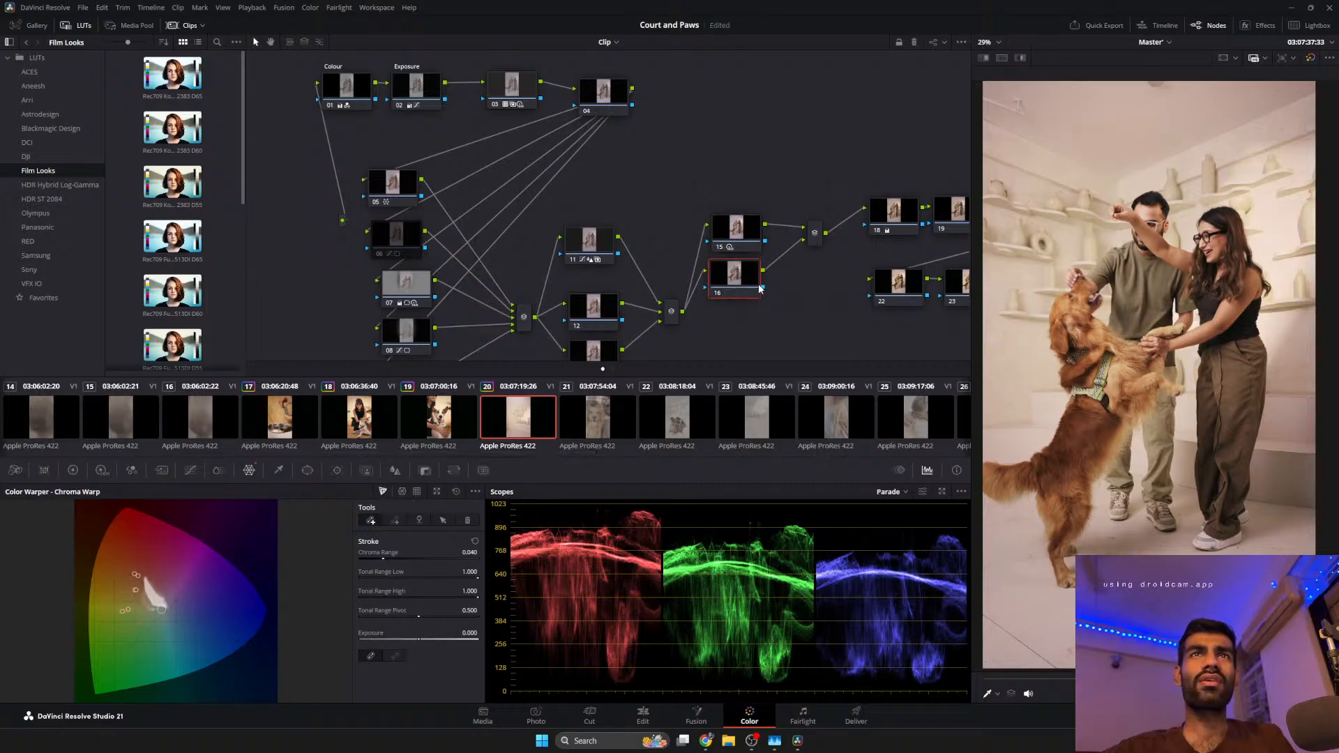
Desaturate the low-saturation tones on node 16 with a reset Sat vs Sat curve, setting the point at Input Sat 0.03 to Output Sat 0.86.
left_click(189, 471)
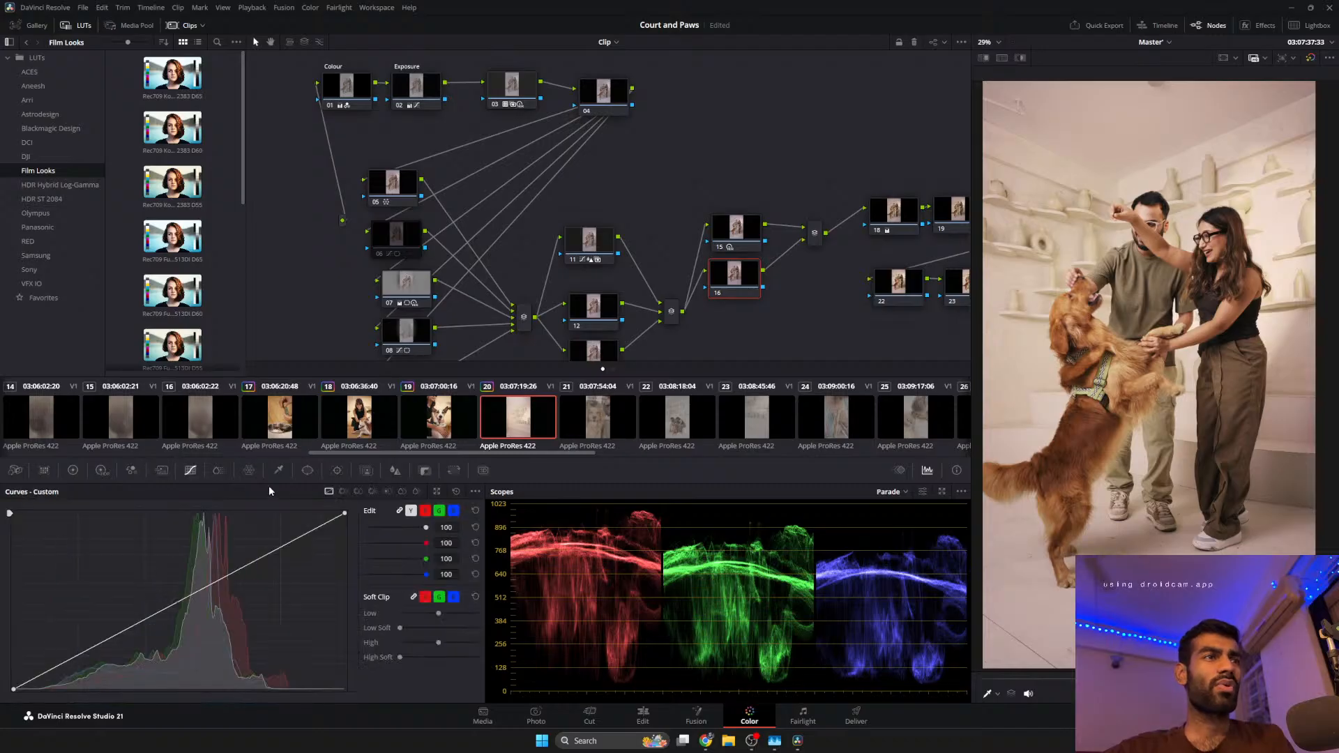
left_click(372, 491)
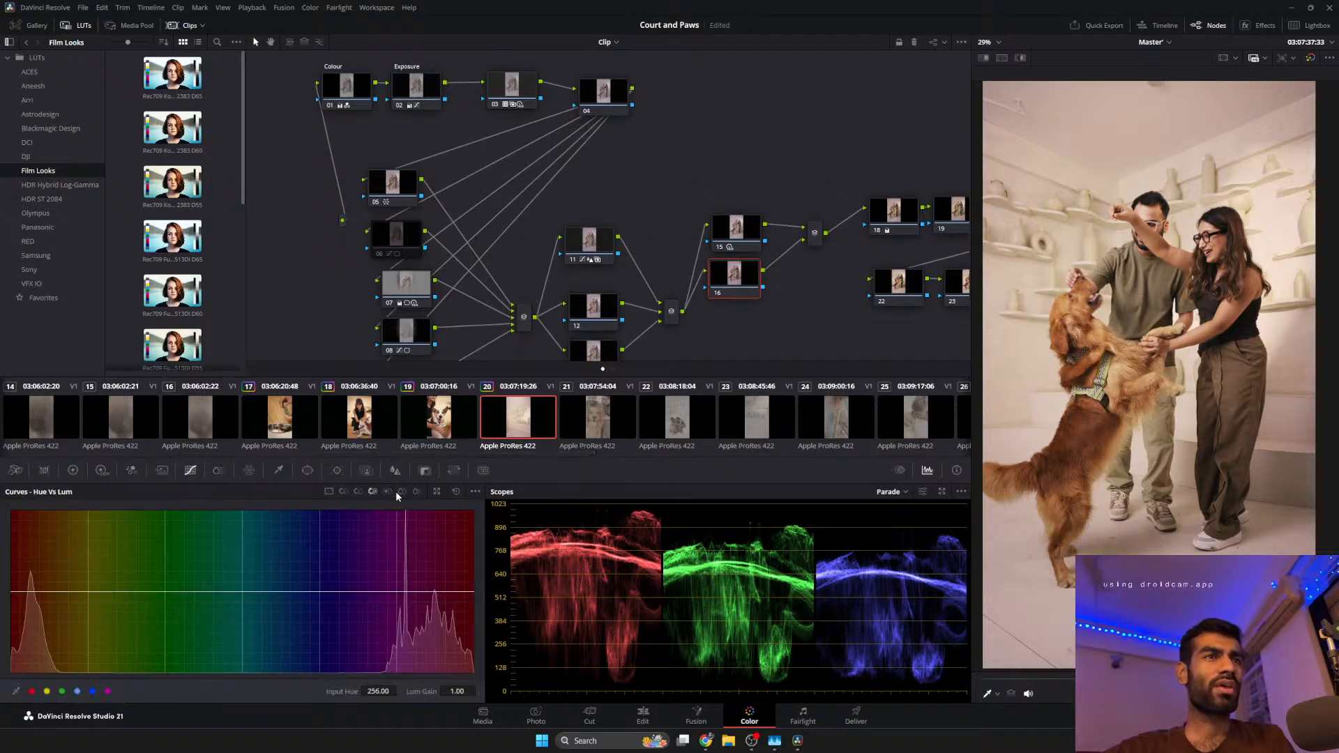
left_click(401, 491)
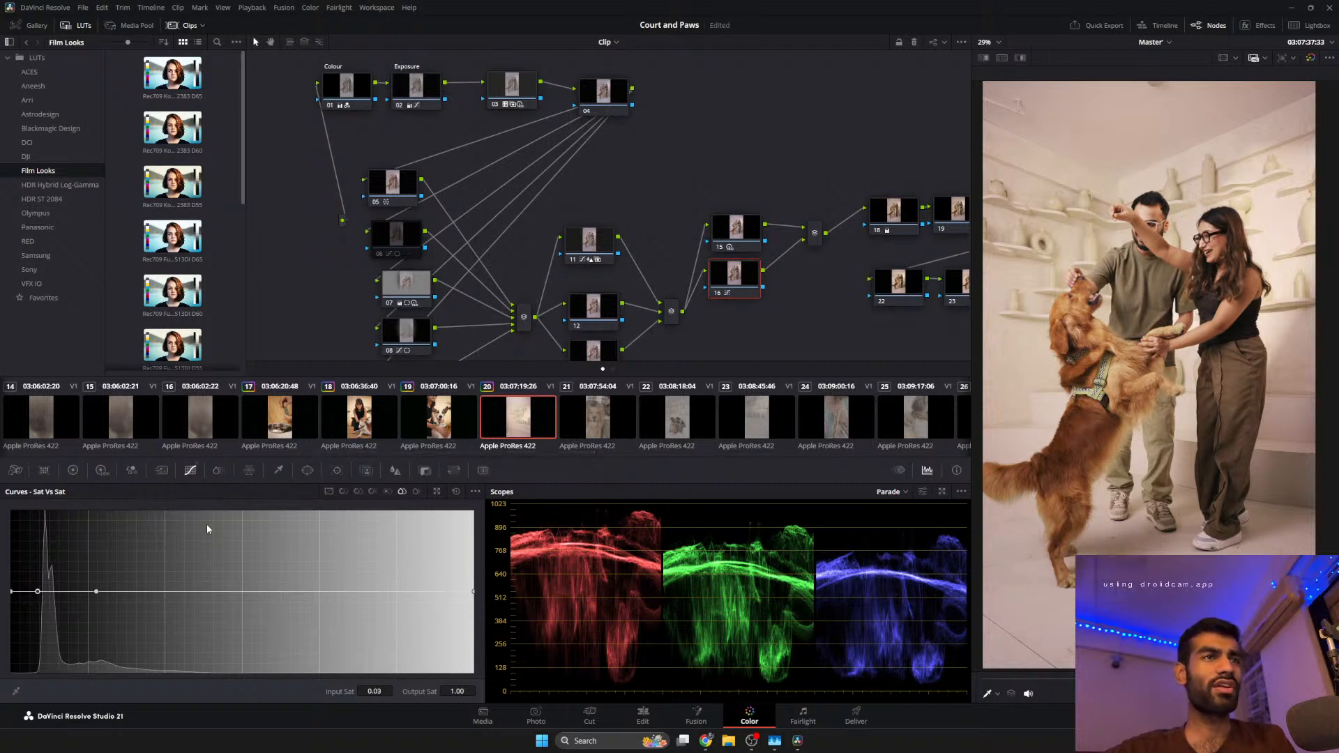
left_click(456, 491)
left_click(52, 592)
left_click_drag(14, 592, 39, 603)
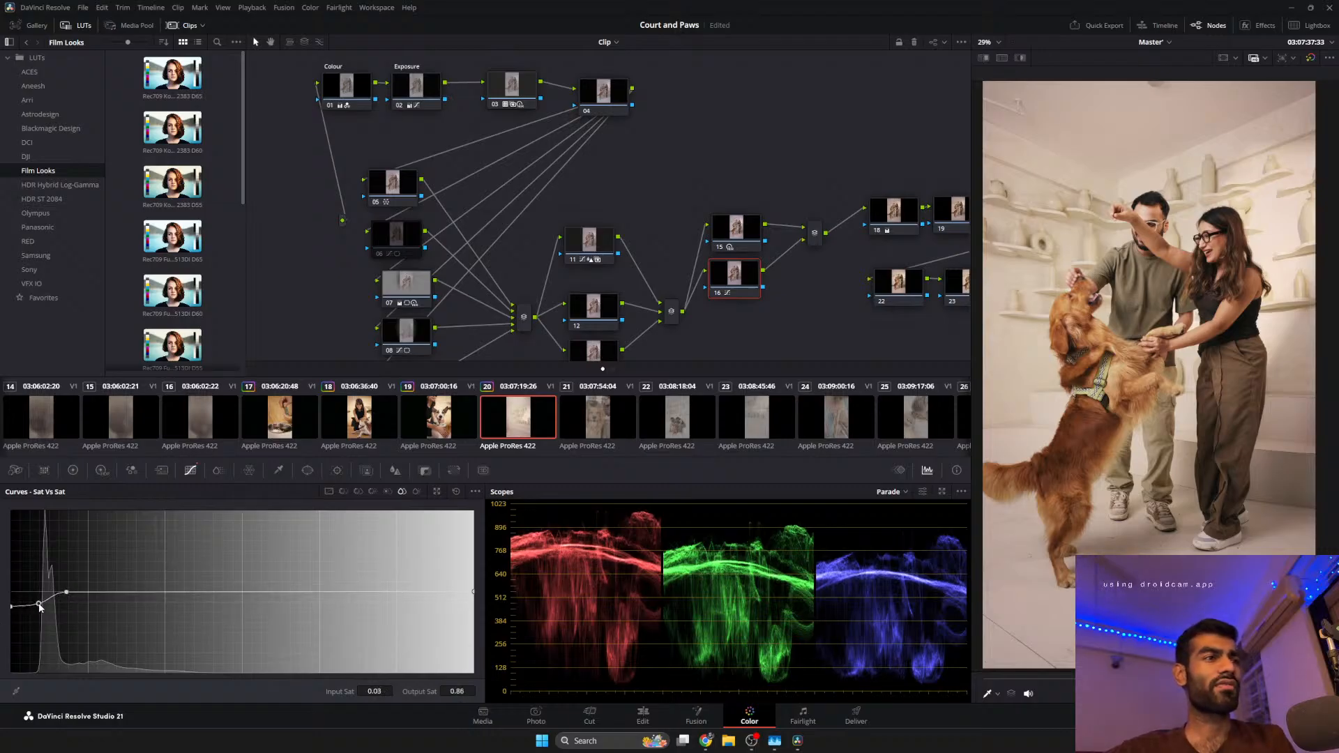
Compare clip 20 with node 16 off and on.
left_click(716, 293)
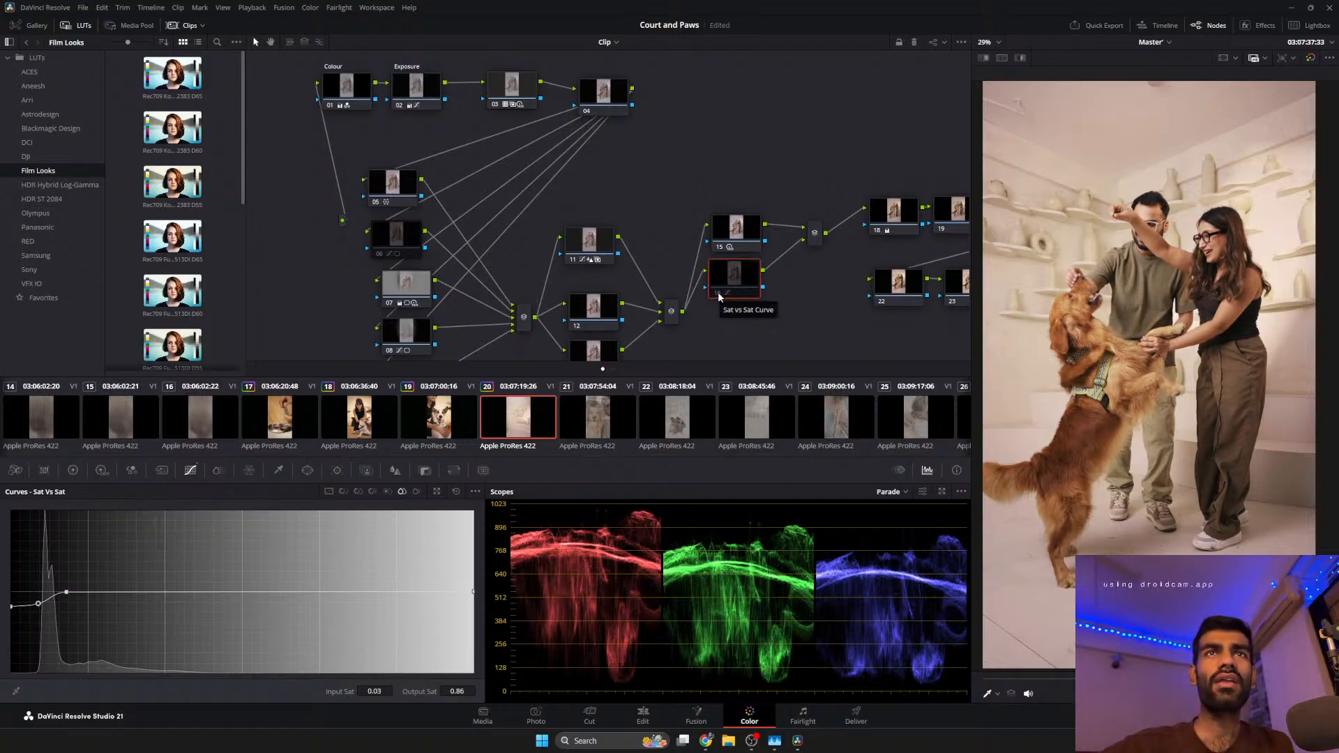
left_click(718, 294)
left_click(718, 294)
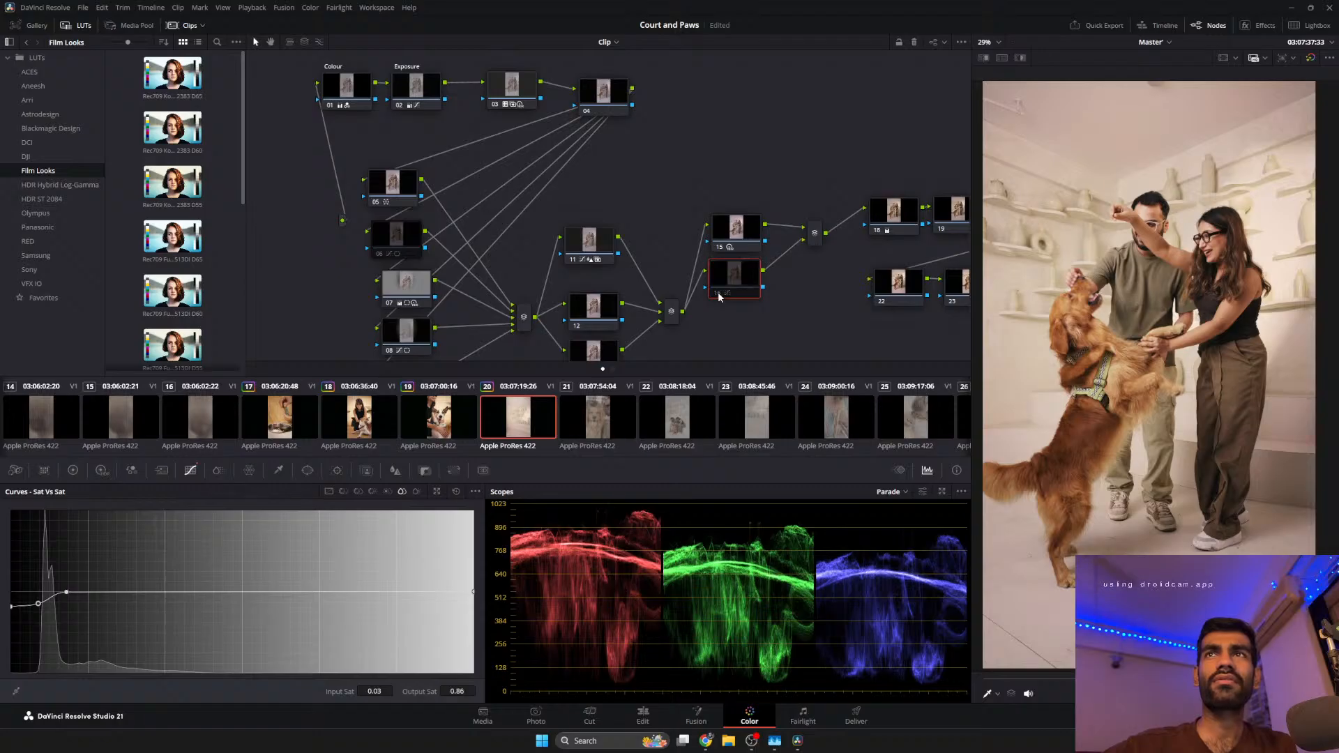
left_click(718, 294)
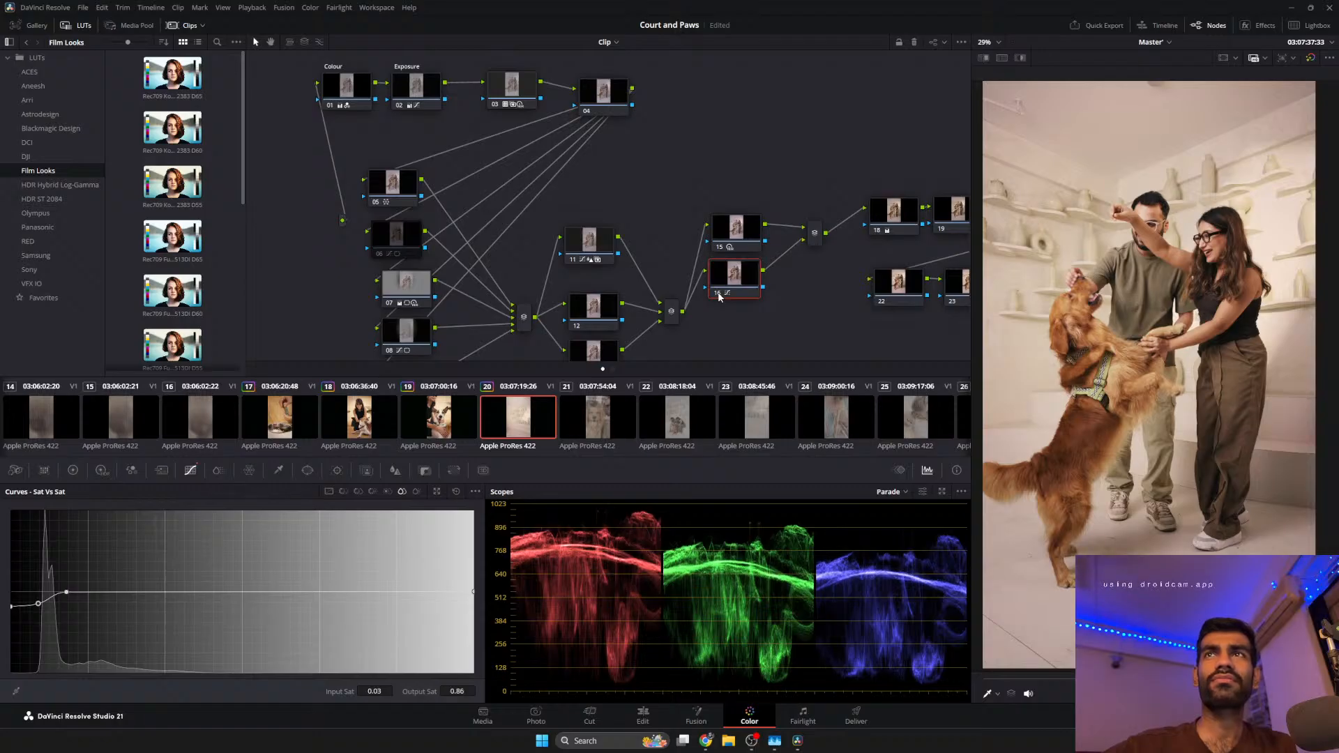
Try several earlier clips' grades on clip 21, checking a moment with the couple and dog, and settle on clip 20's grade.
left_click(596, 428)
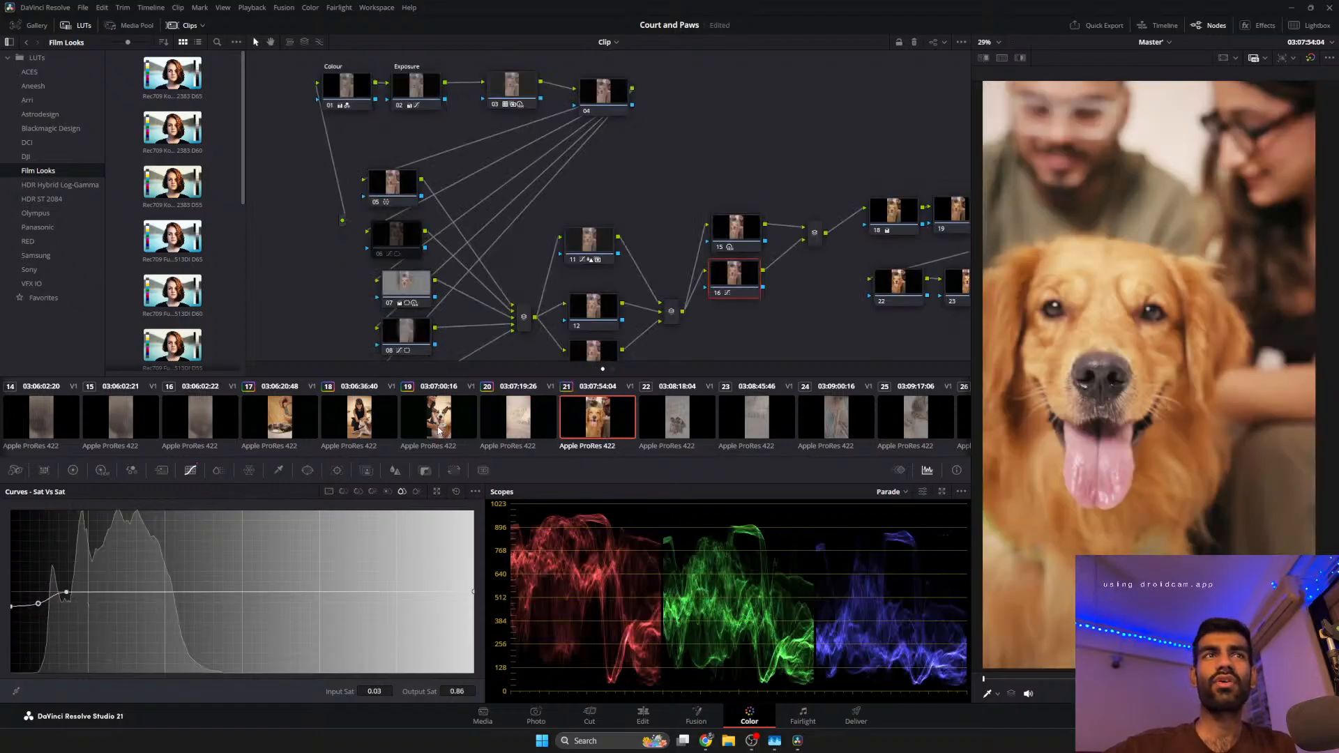
middle_click(439, 430)
middle_click(370, 427)
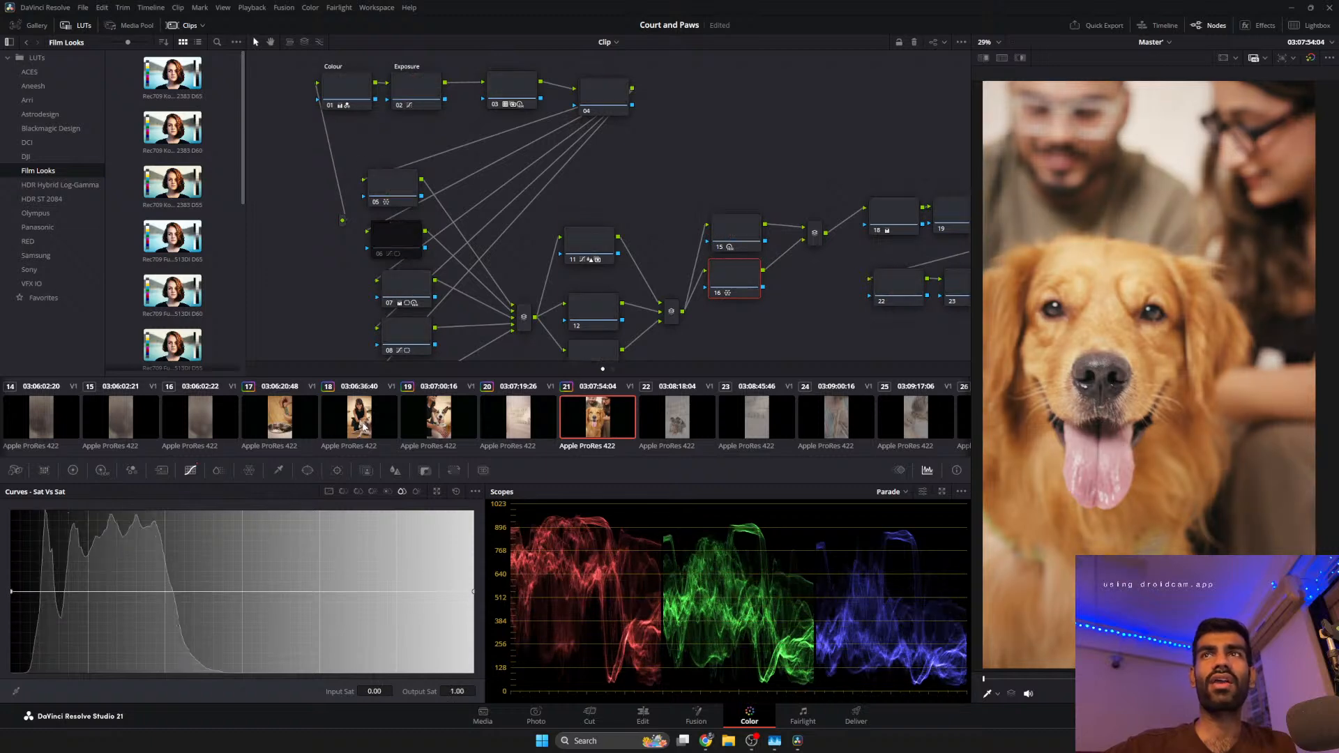
middle_click(289, 430)
scroll(265, 436, "left", 3)
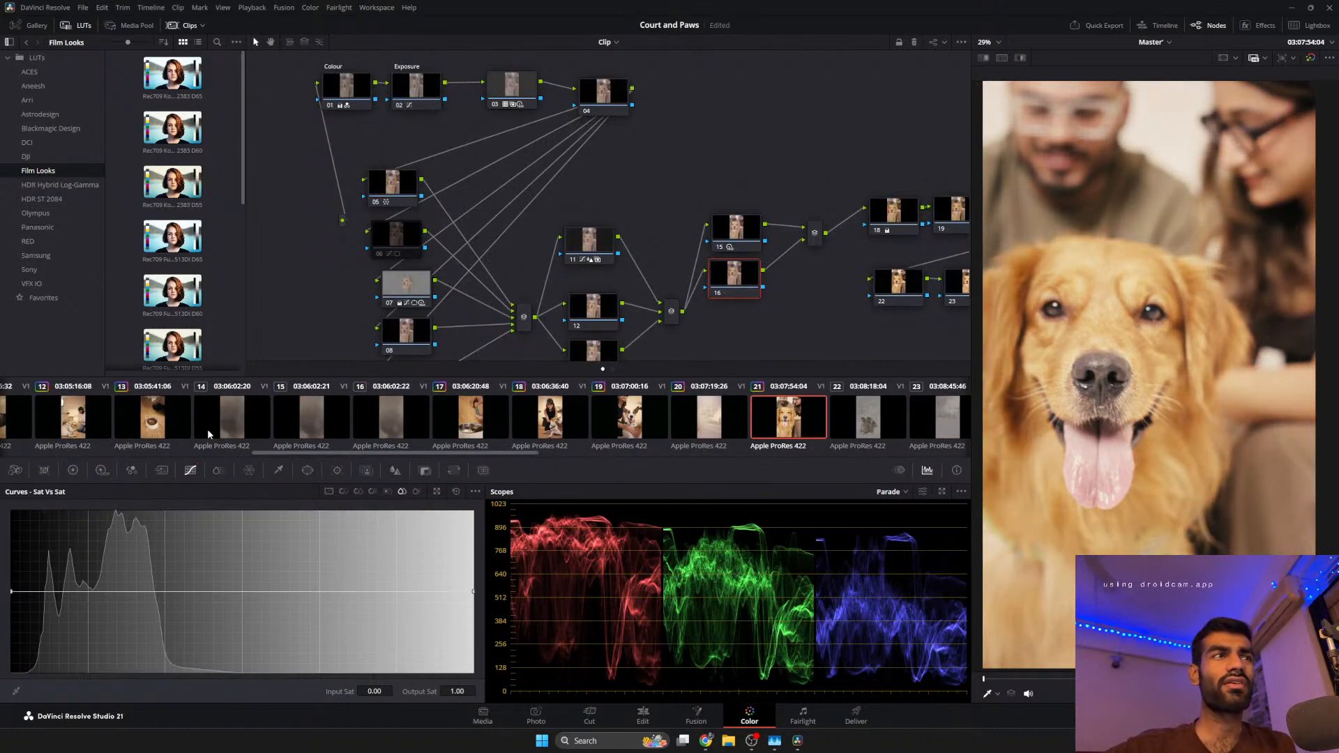
middle_click(134, 420)
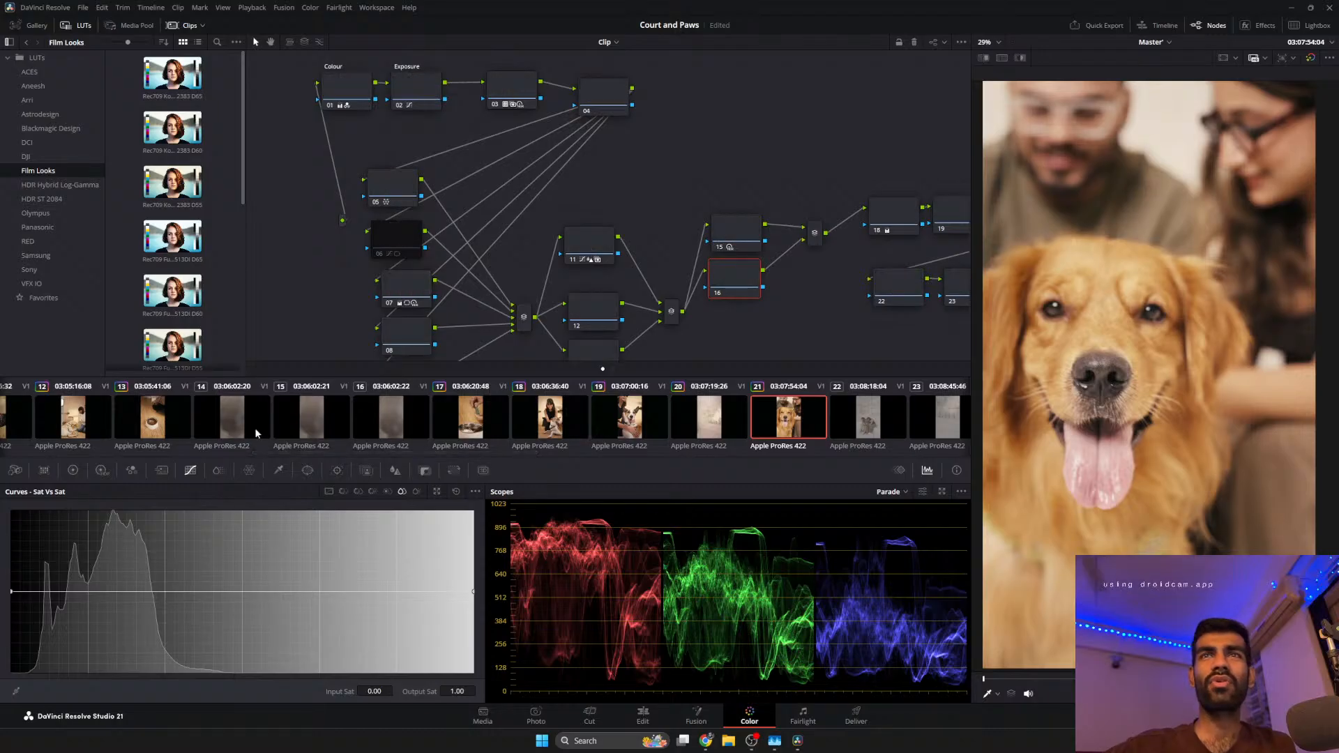
middle_click(464, 427)
middle_click(527, 417)
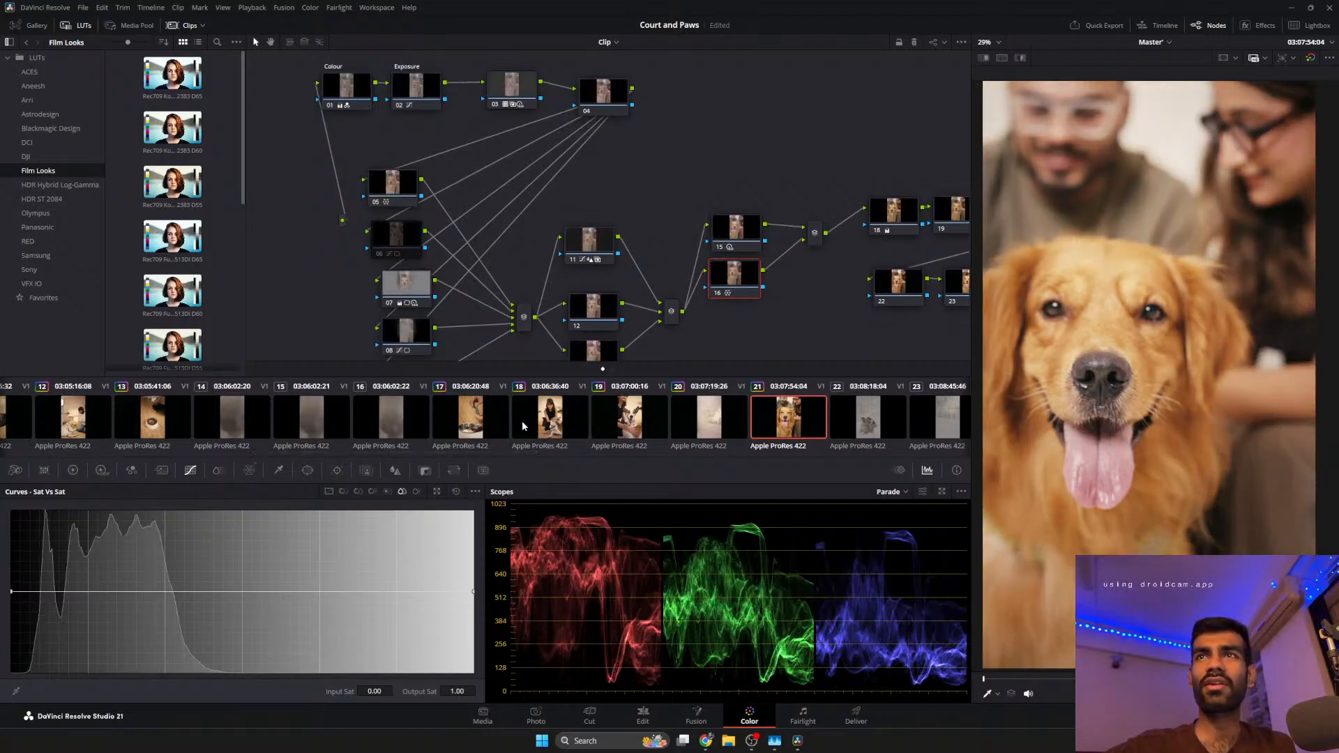
left_click_drag(1053, 679, 1171, 679)
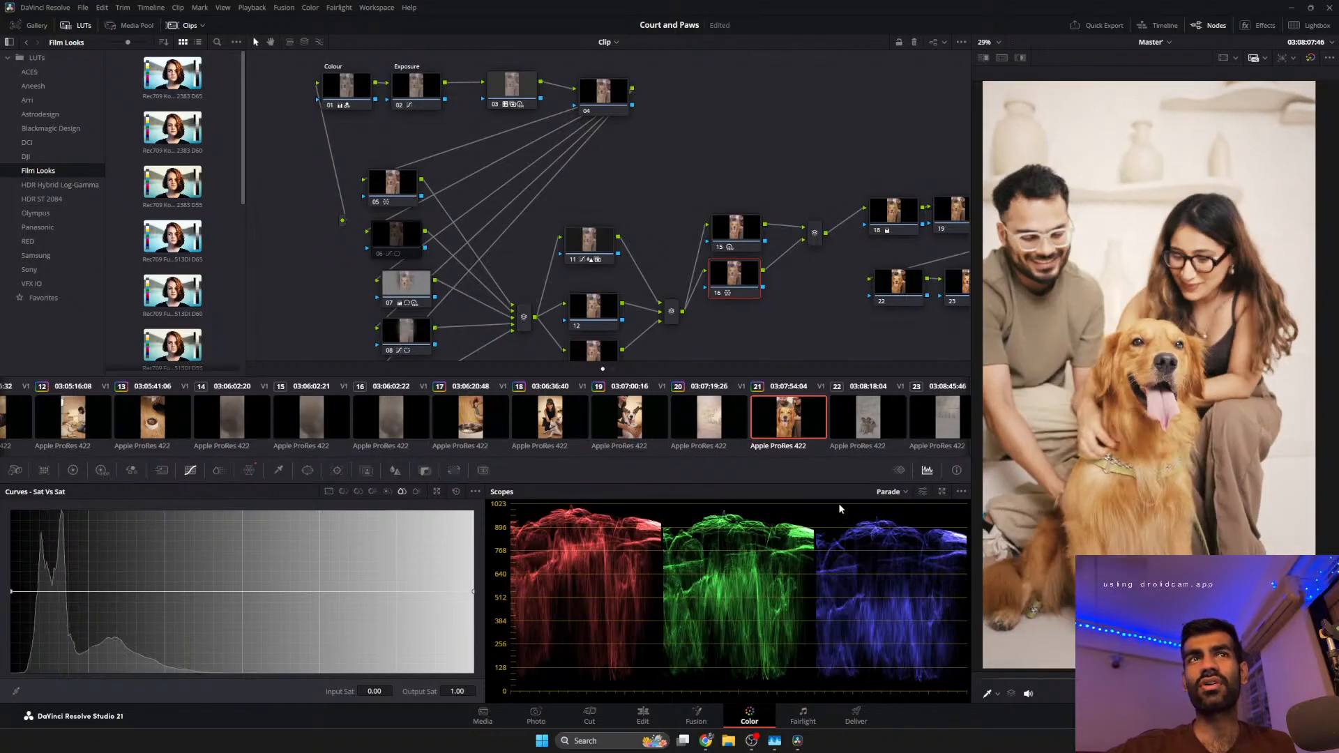
middle_click(634, 428)
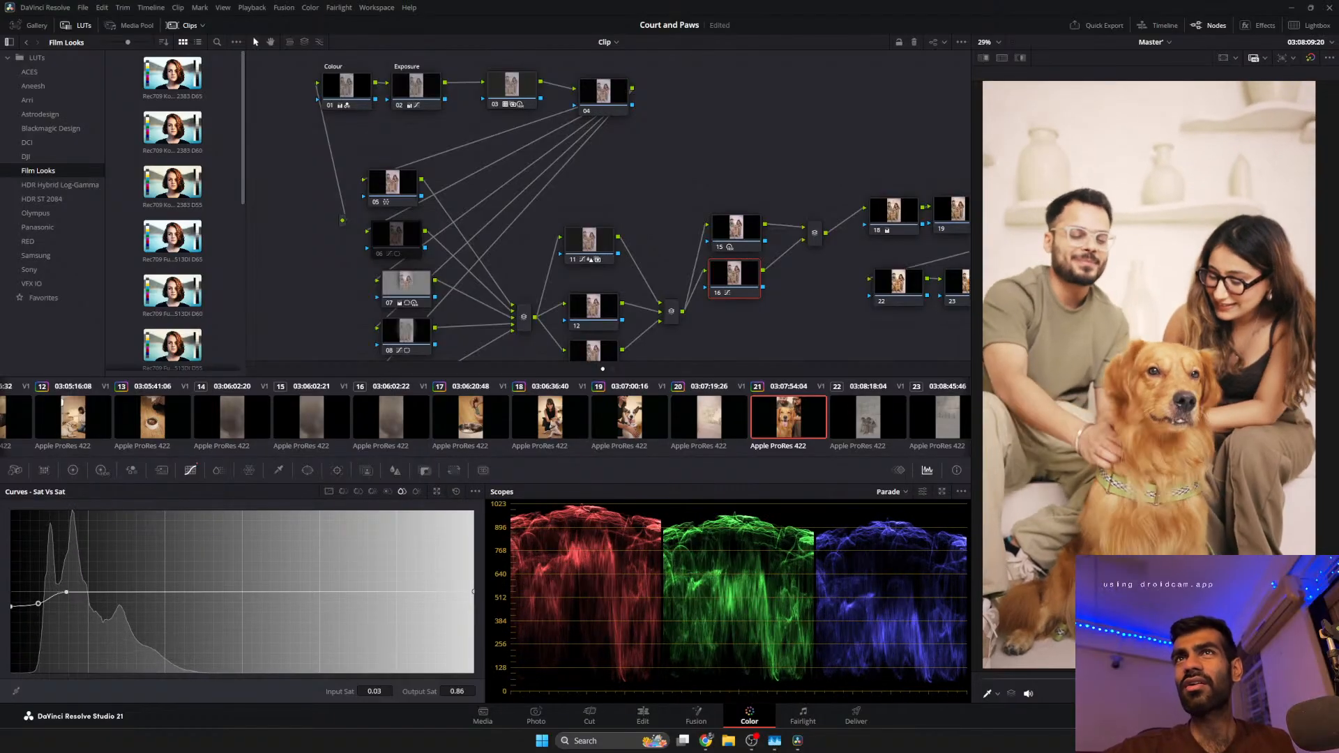
Reset the custom curve on clip 21's Exposure node 02, lower its midtones very slightly and check other moments of the clip.
left_click(423, 96)
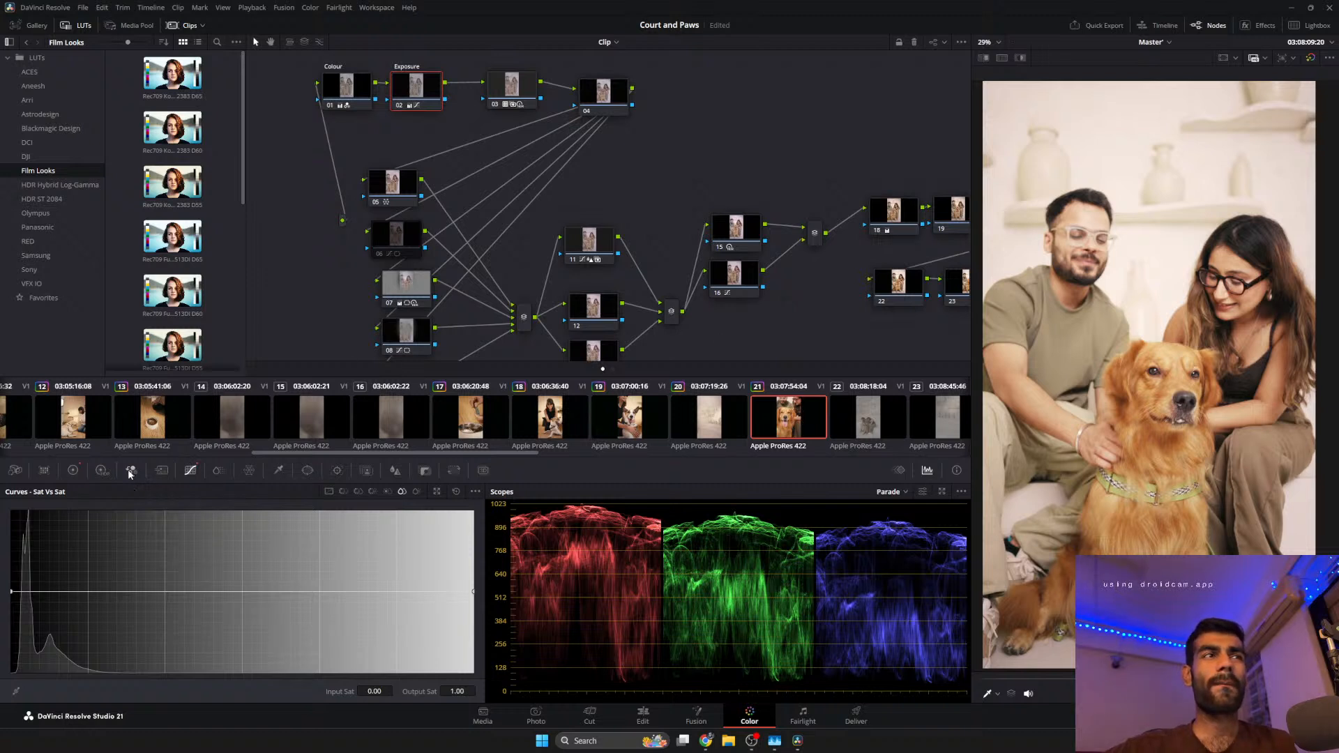
left_click(327, 492)
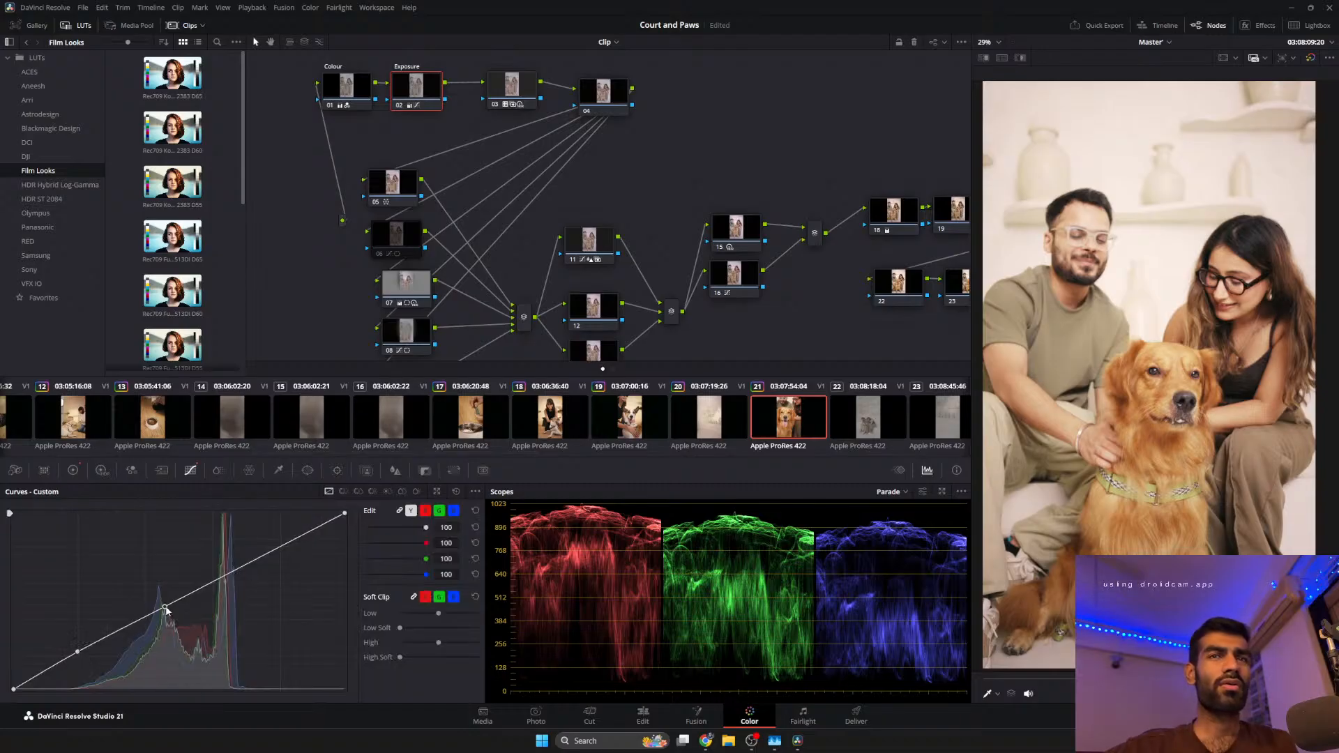
left_click_drag(165, 610, 174, 612)
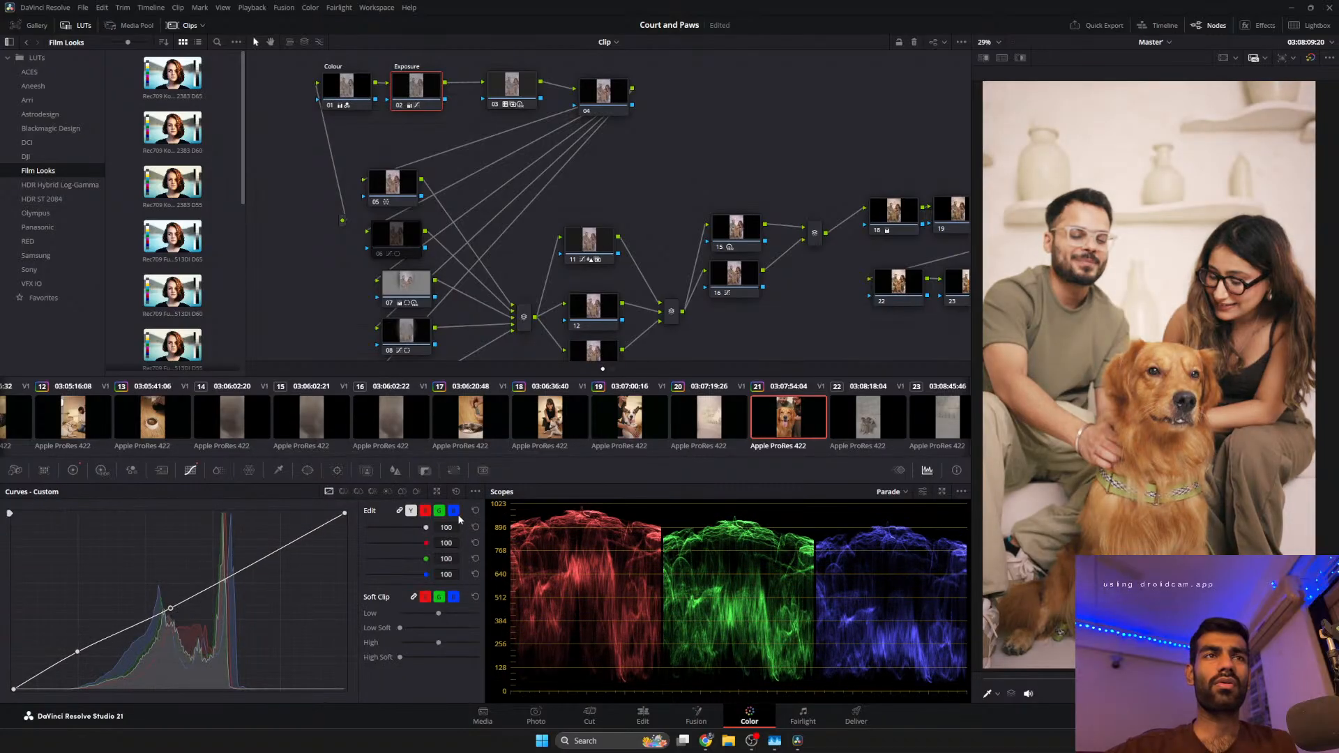
left_click(456, 492)
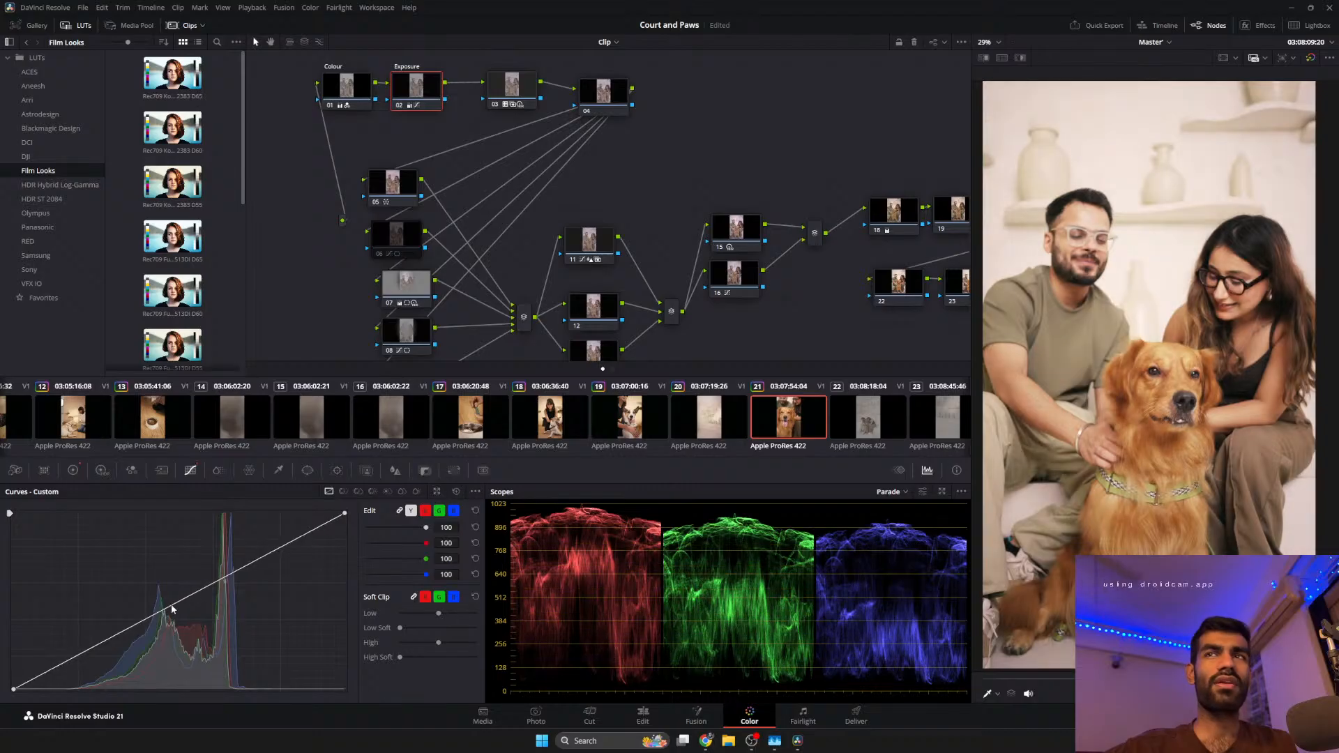
left_click(175, 609)
left_click_drag(175, 609, 173, 606)
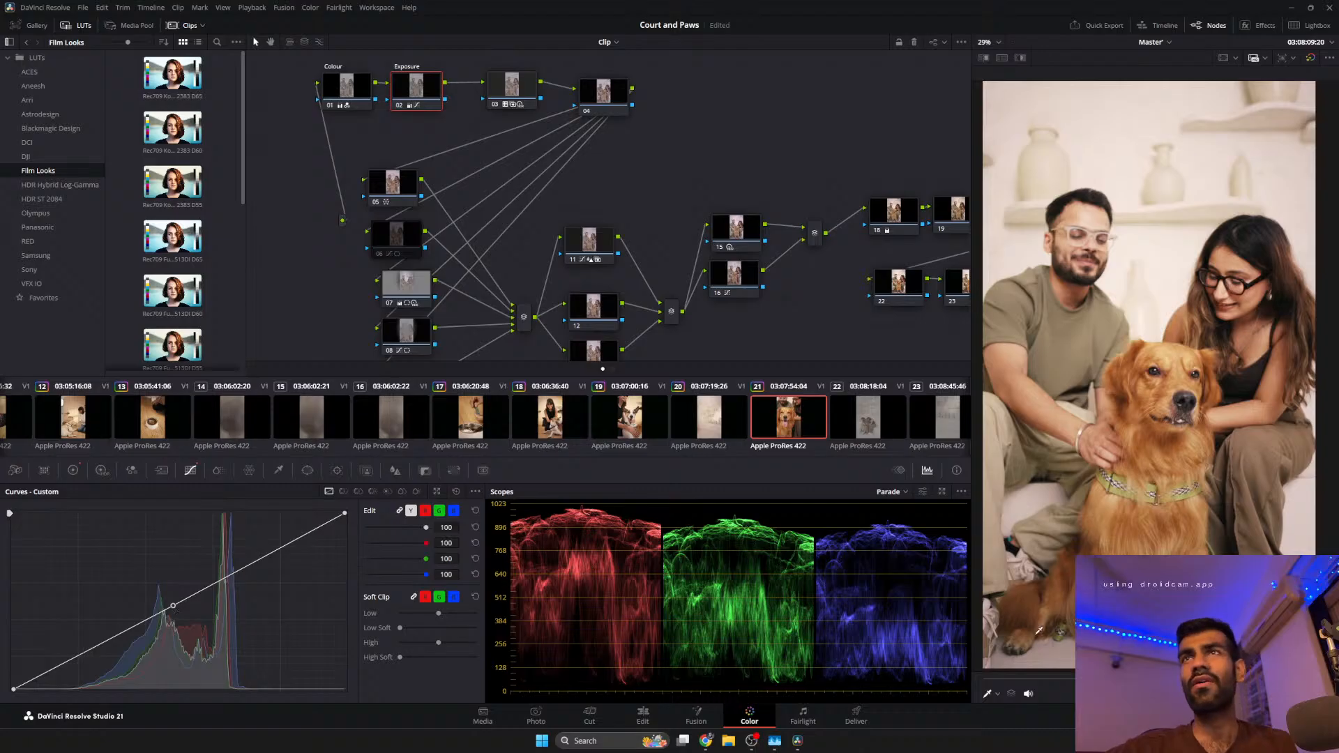
left_click_drag(993, 679, 1186, 680)
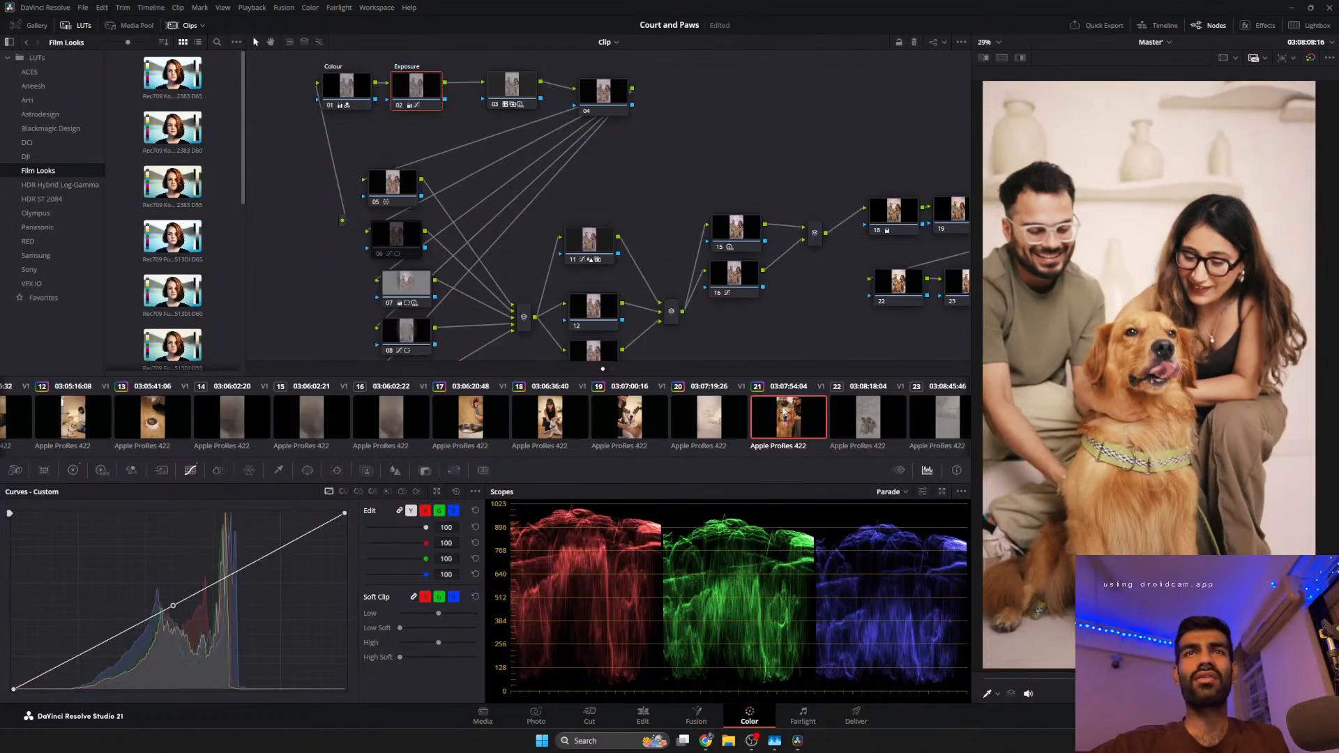
Apply clip 20's grade to clip 22 and slightly raise the midtones on the custom curve of node 02.
key("Down")
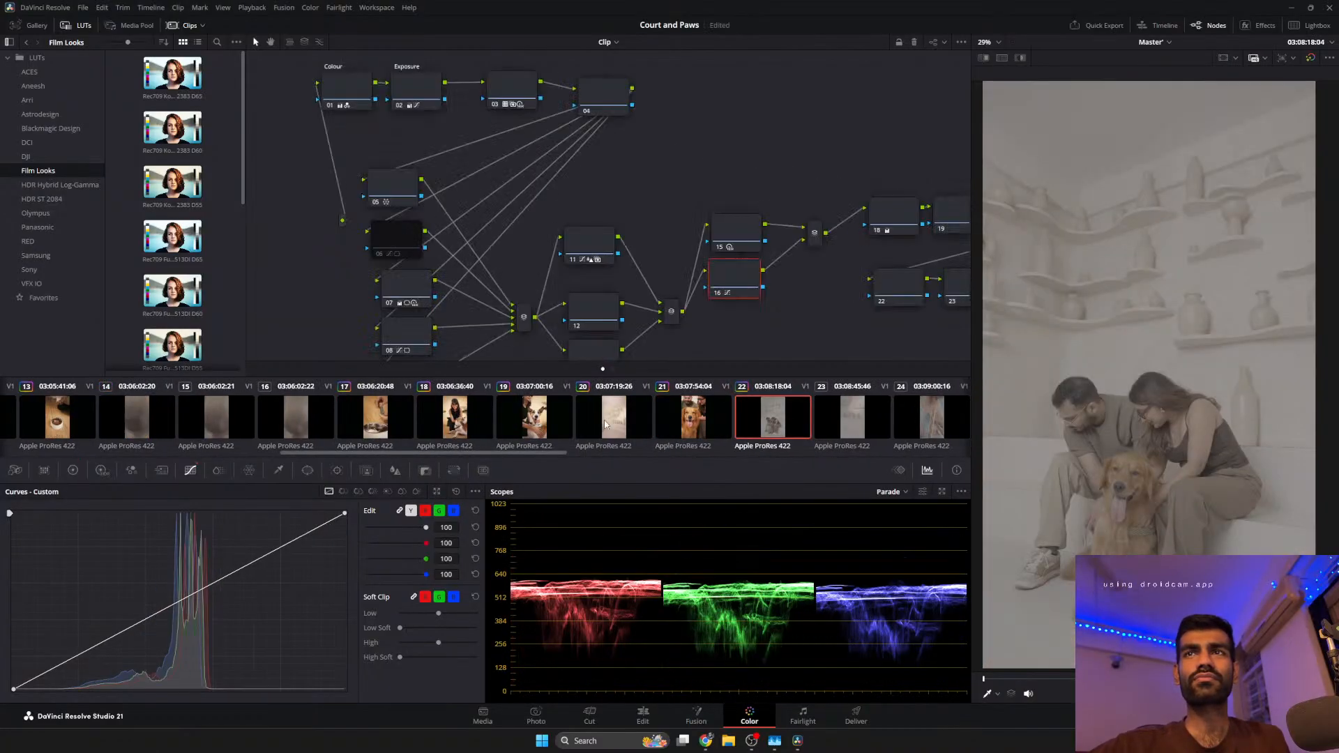
mouse_move(1158, 680)
left_mouse_down()
mouse_move(1216, 680)
mouse_move(1135, 680)
left_mouse_up()
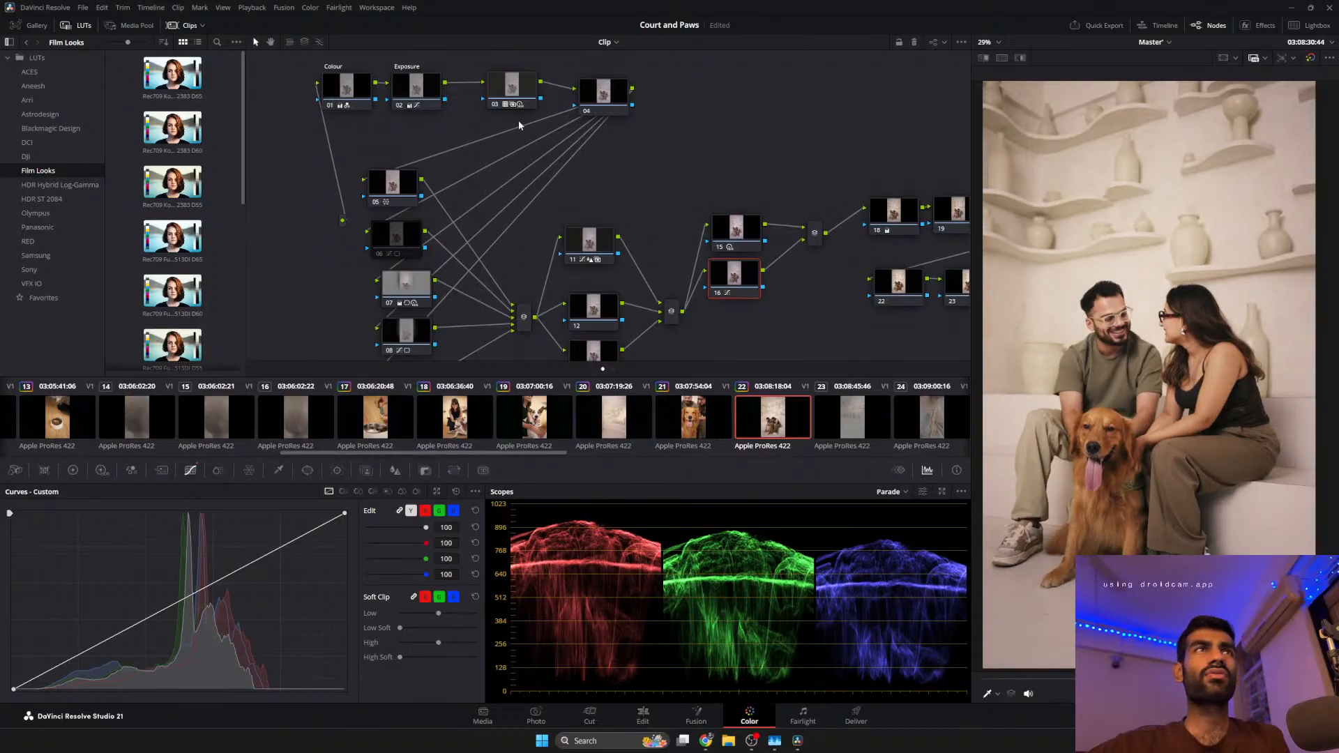
left_click(413, 91)
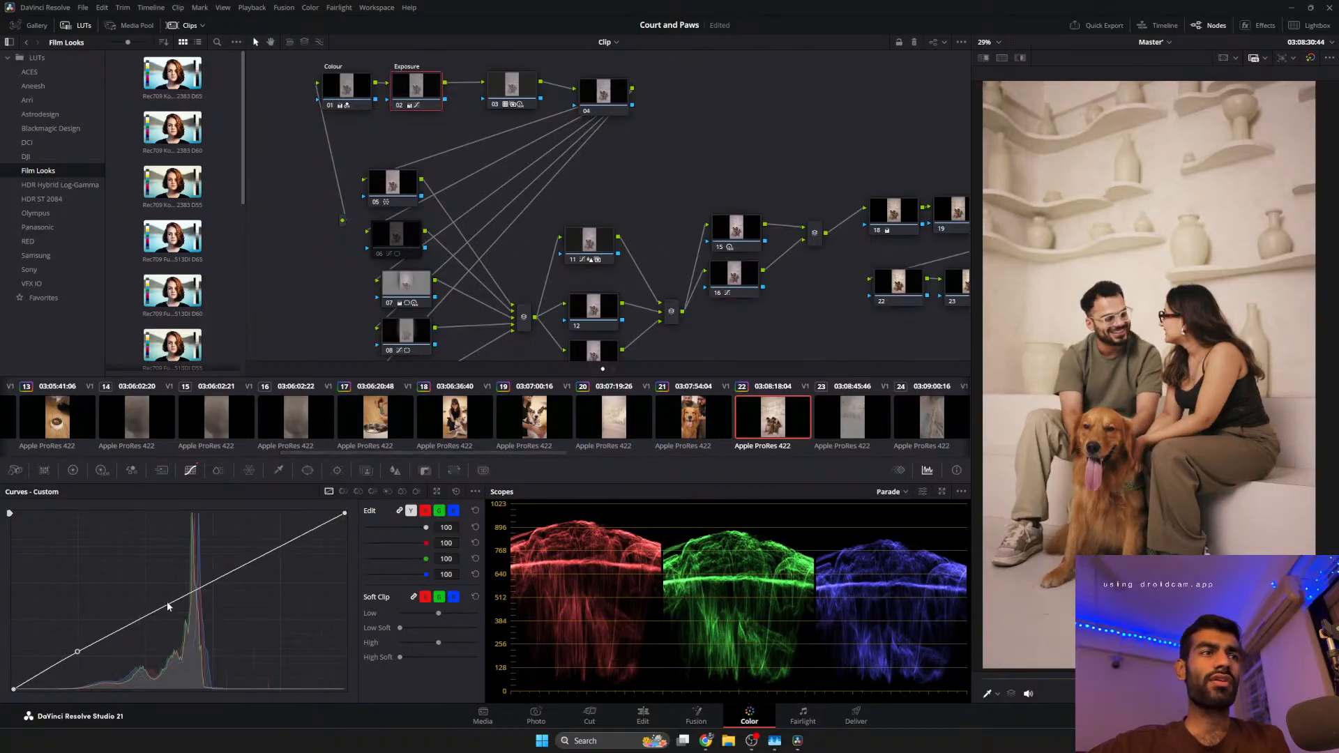
left_click_drag(169, 606, 164, 601)
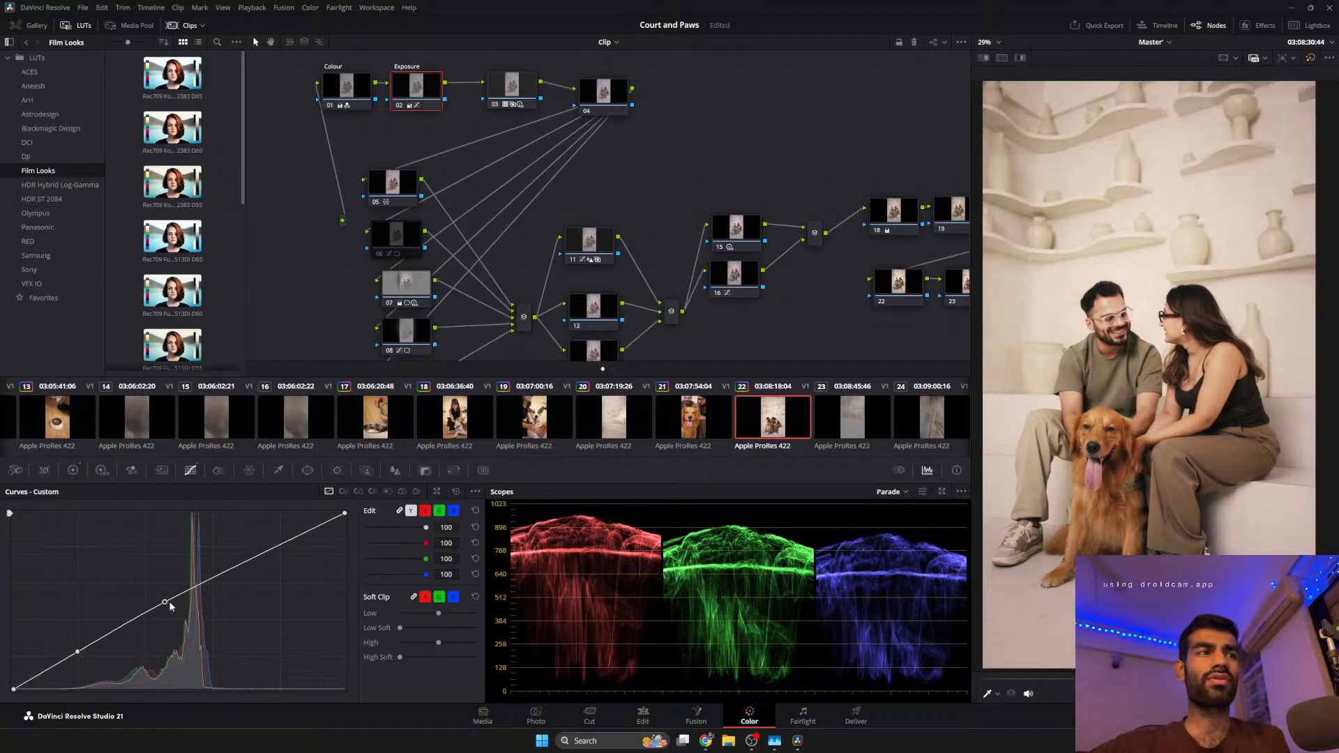
left_click_drag(1009, 679, 1234, 678)
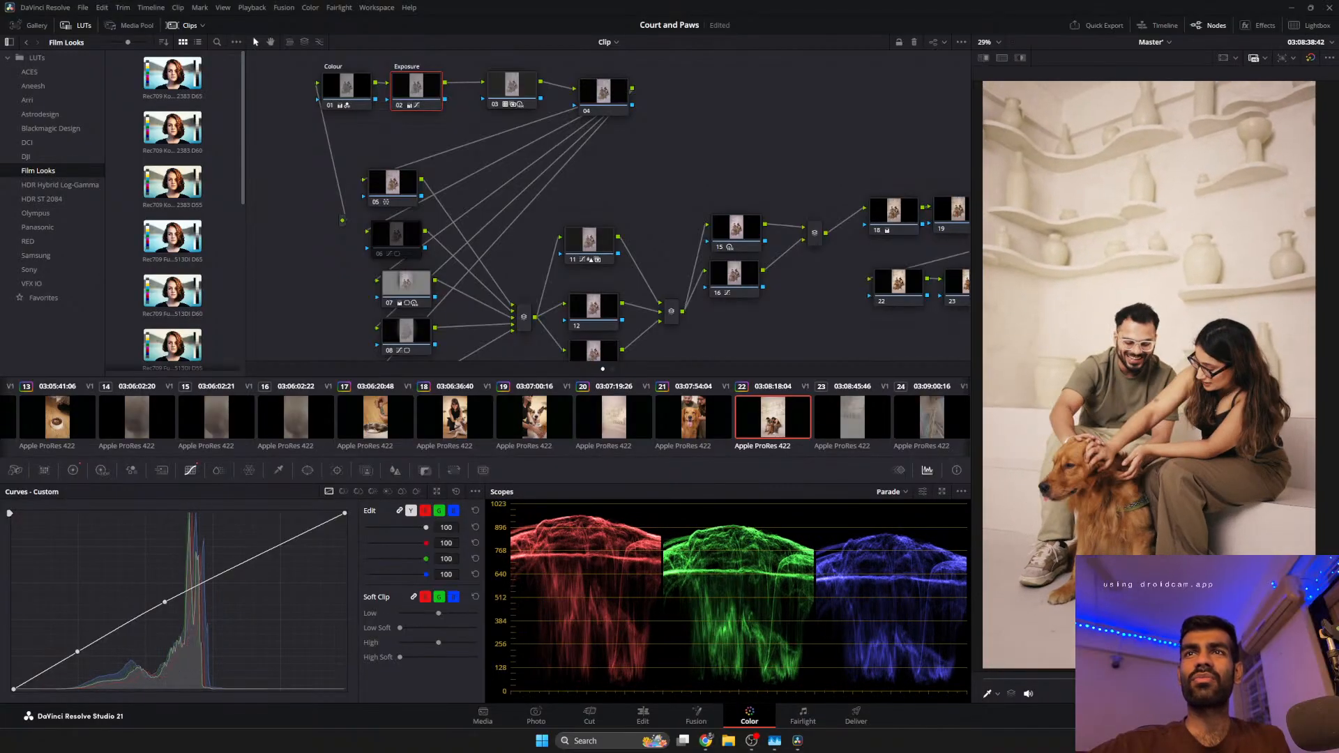
Apply clip 22's grade to clip 23 and refine node 05's chroma warp around the near-neutral wall tones.
left_click(823, 417)
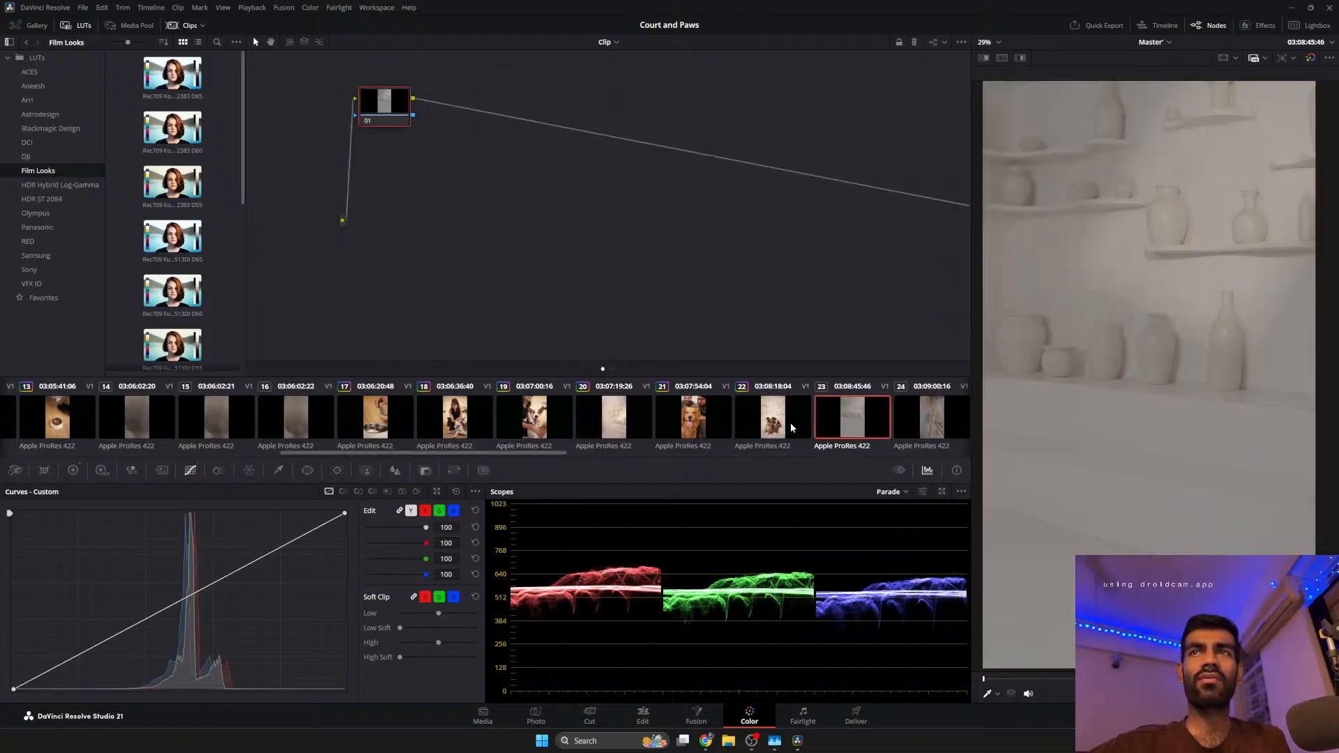
left_click_drag(1080, 679, 1178, 679)
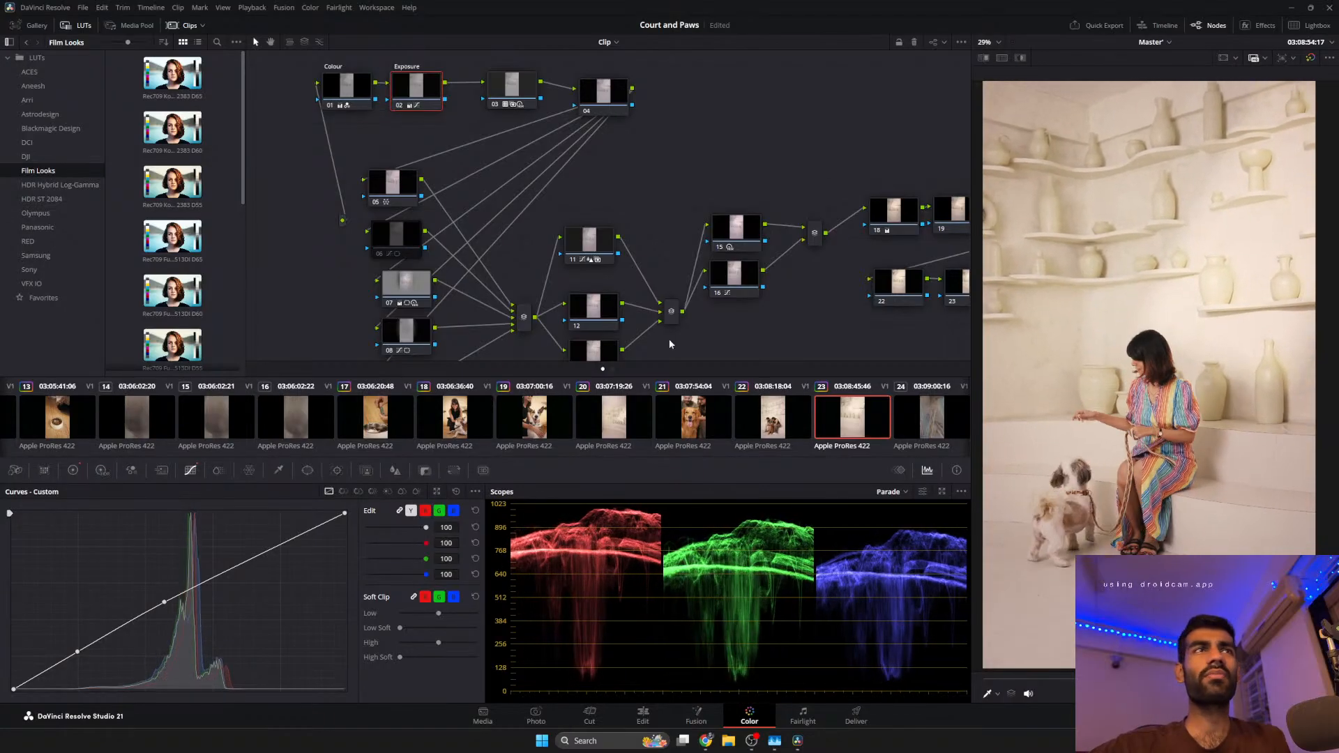
left_click_drag(422, 183, 434, 187)
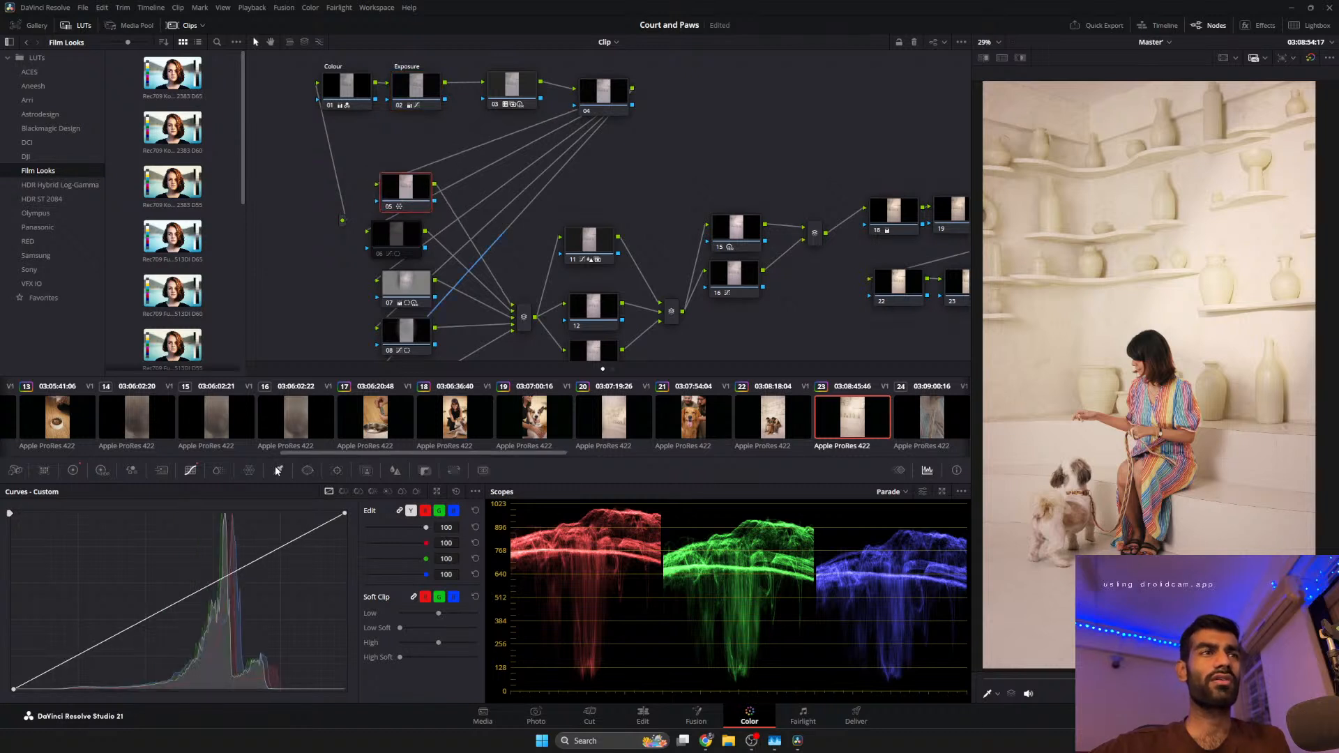
left_click(250, 470)
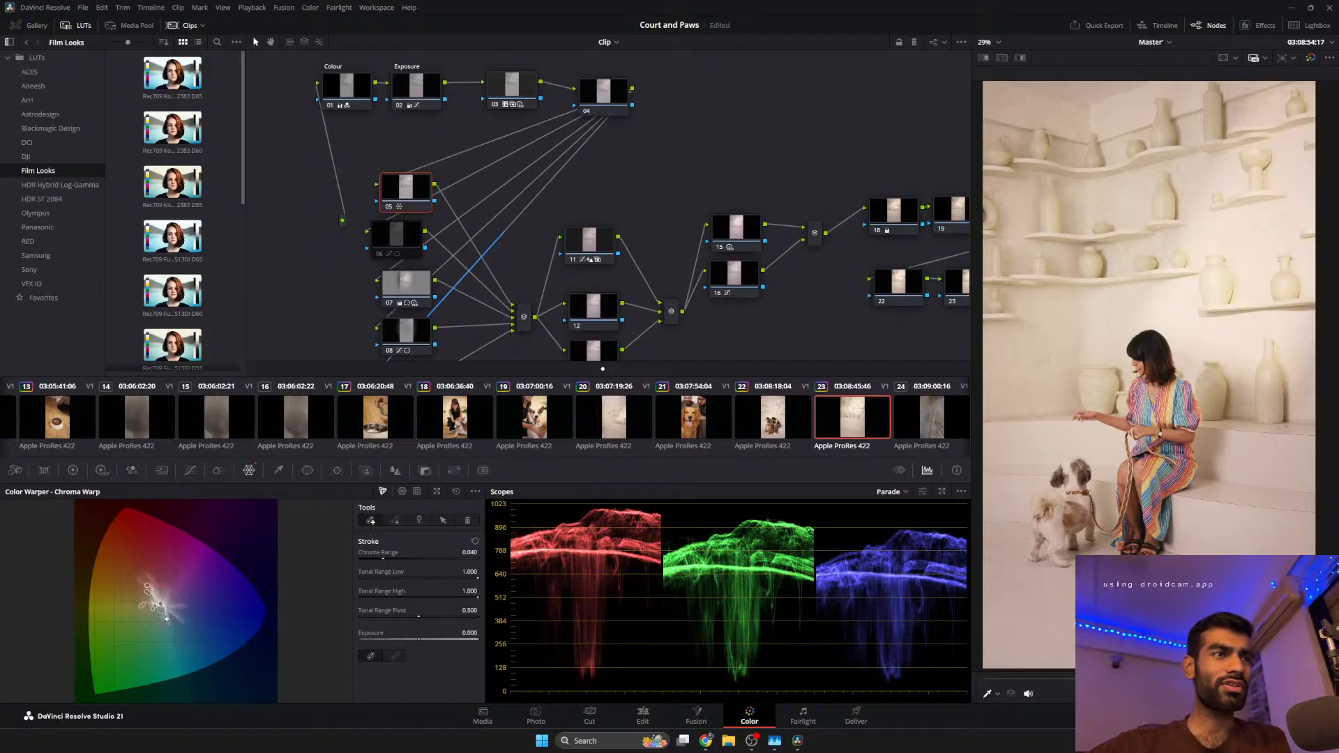
left_click_drag(166, 623, 169, 623)
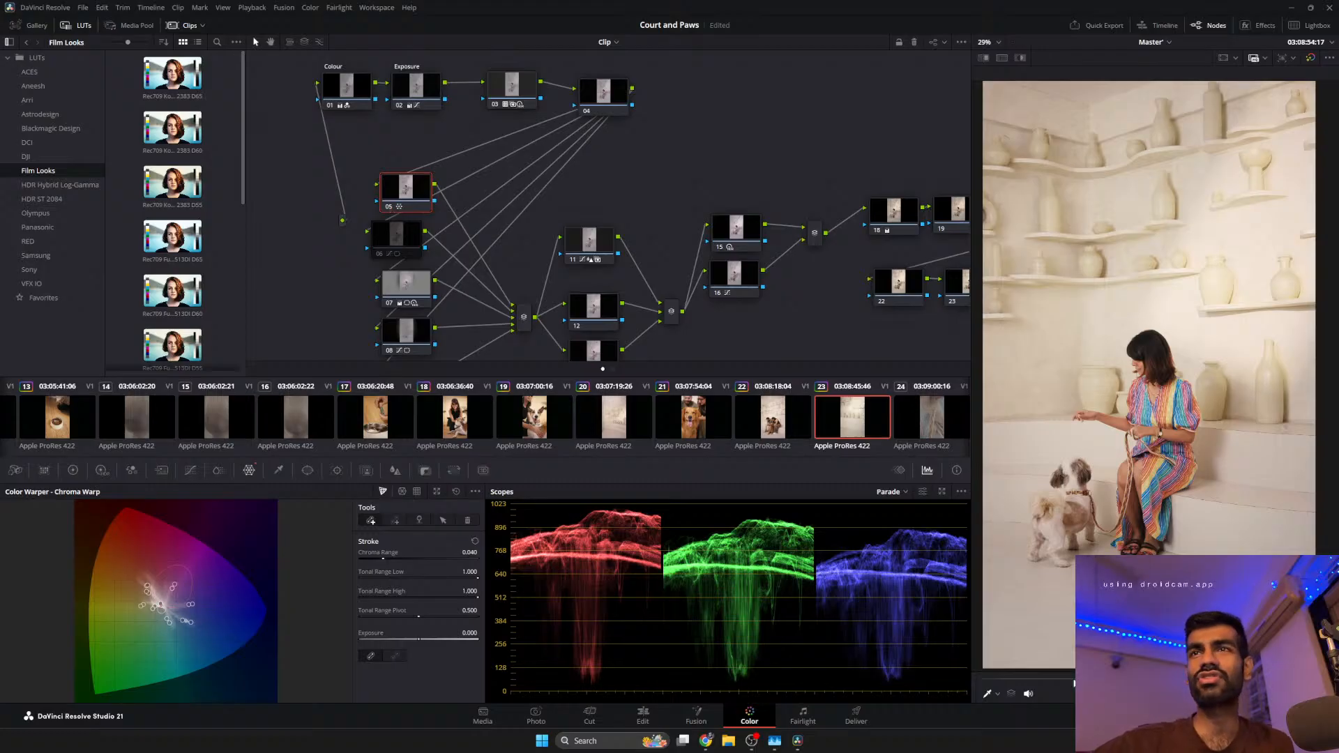
key("space")
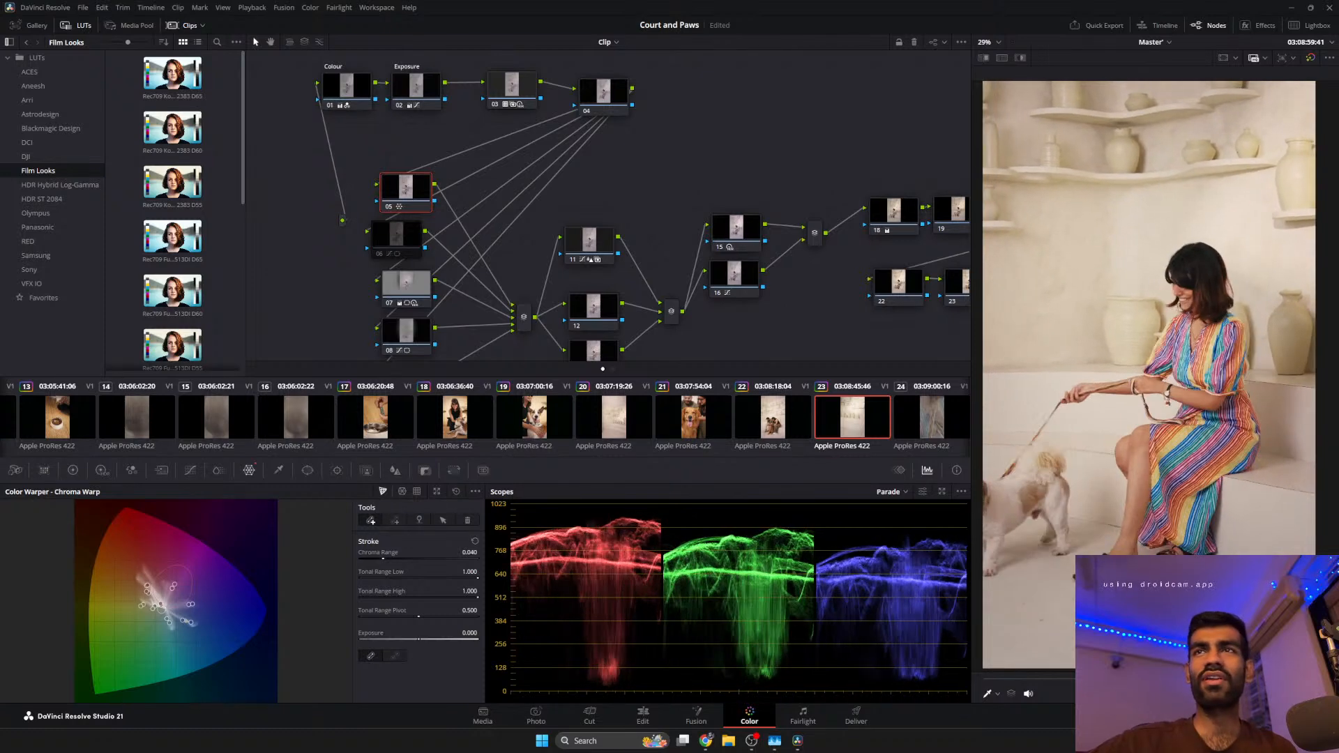
left_click_drag(1315, 678, 1294, 678)
Apply clip 23's grade to clip 24 and play through the colourful dress and leash close-up.
scroll(891, 426, "right", 2)
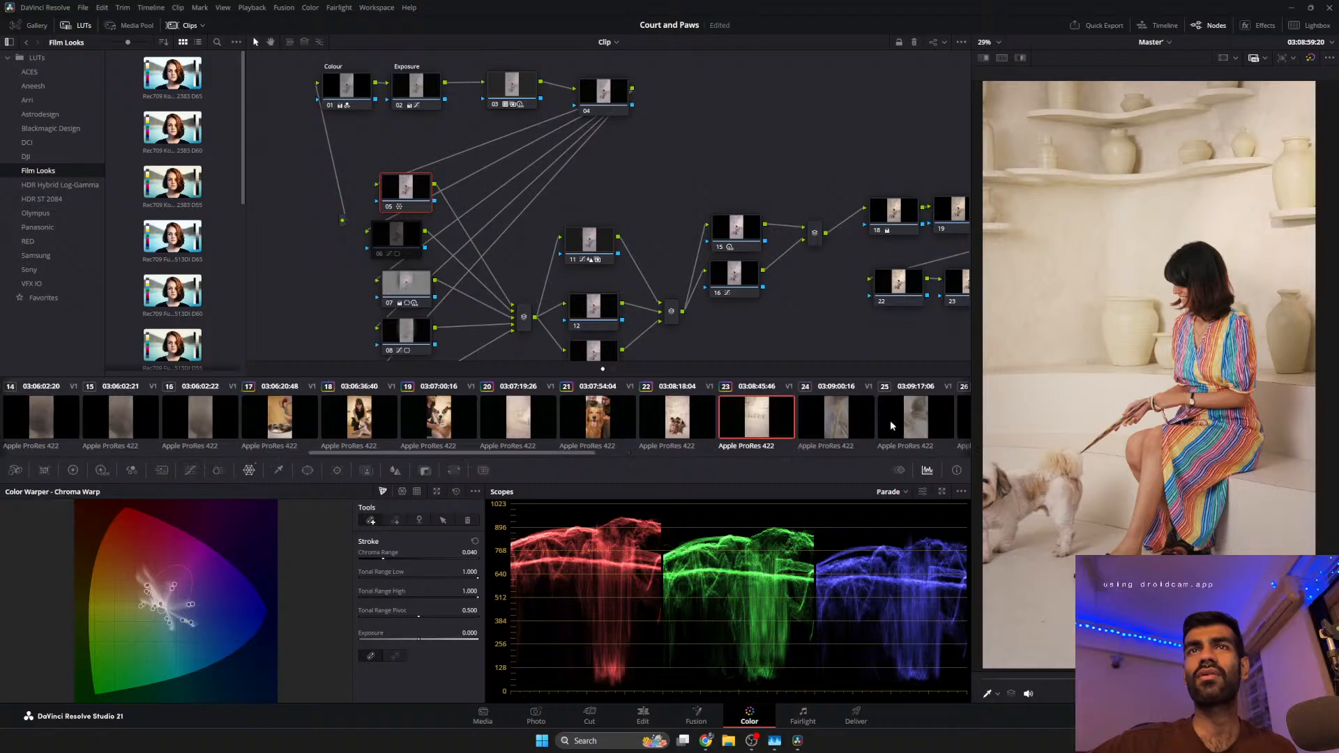
left_click(834, 430)
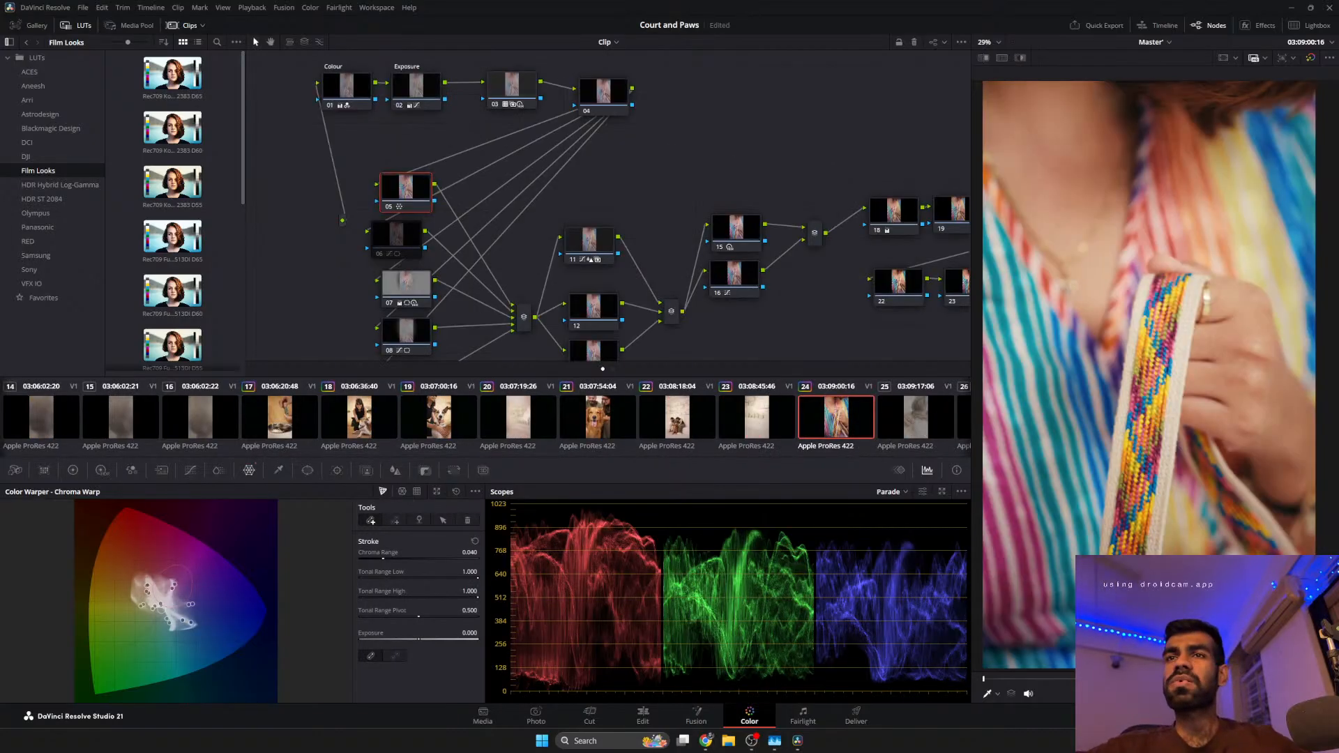
key("space")
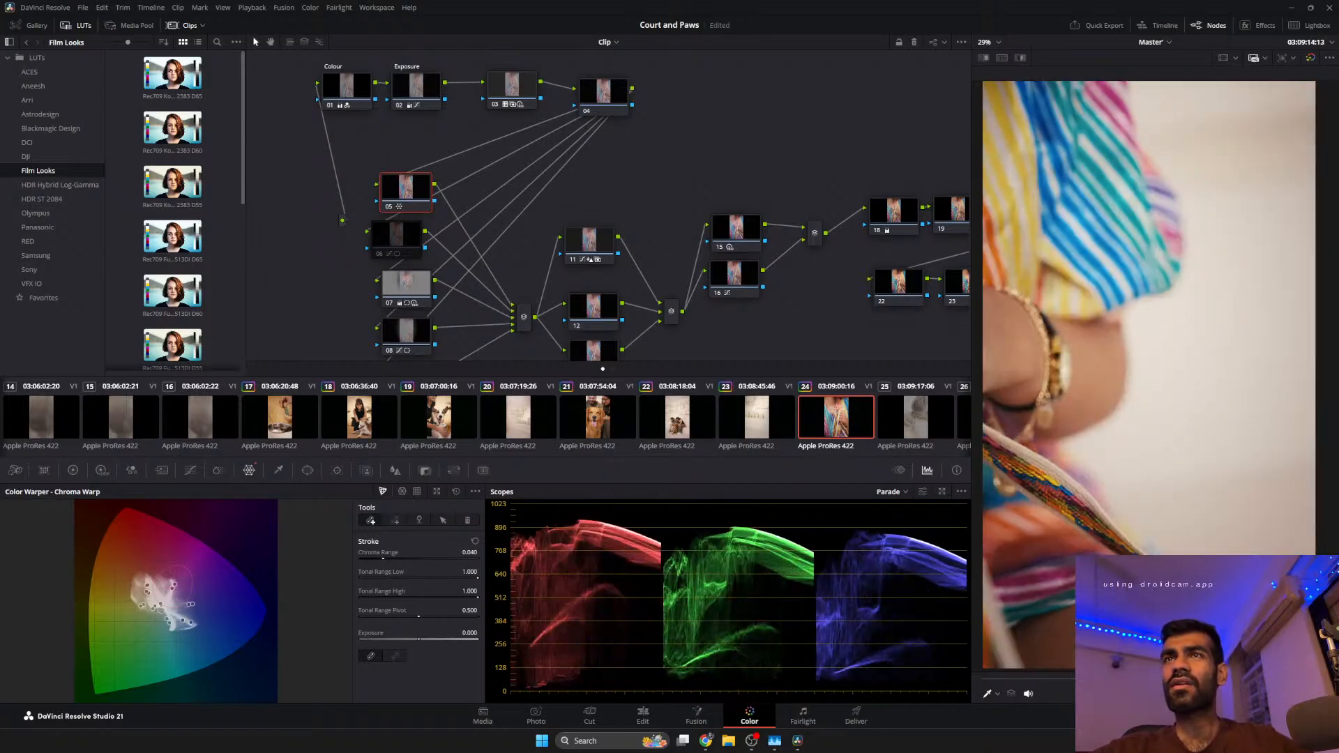
key("space")
Apply clip 24's grade to clip 25, then play both clips to compare the close-ups.
left_click(907, 421)
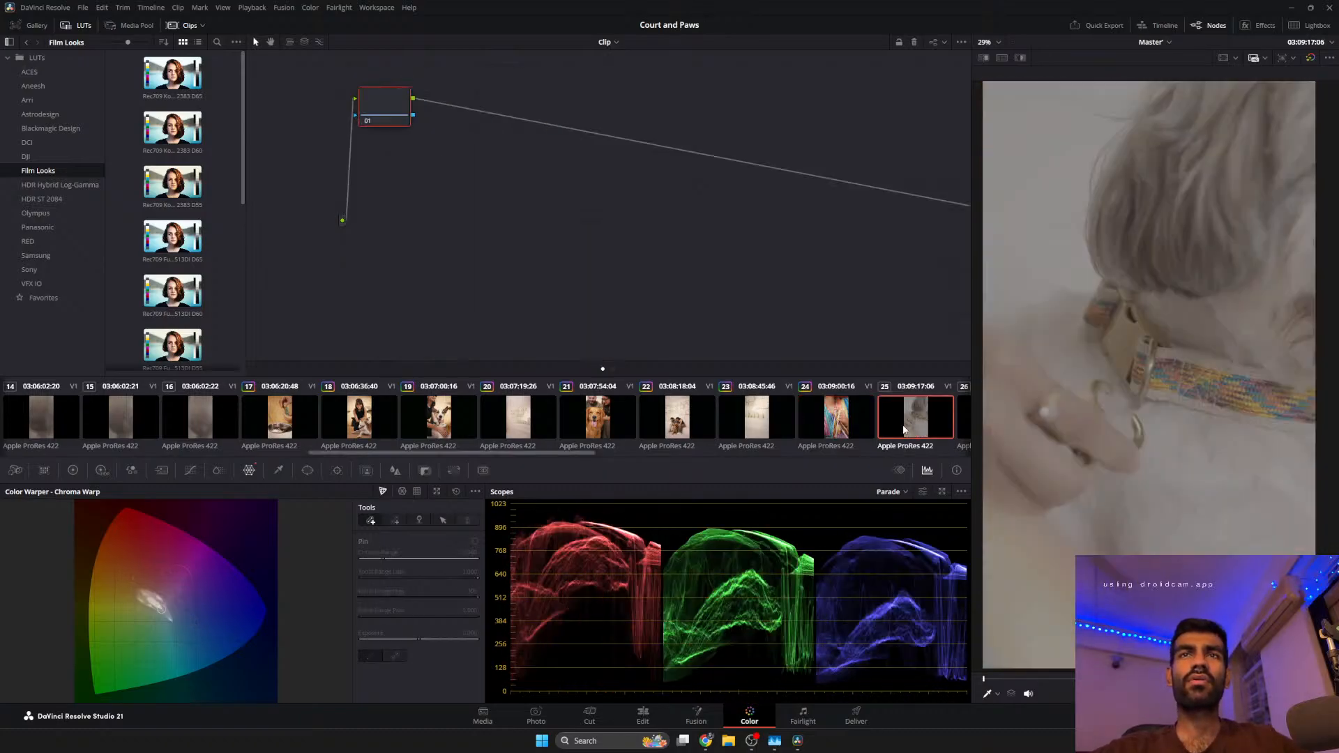
left_click(821, 417)
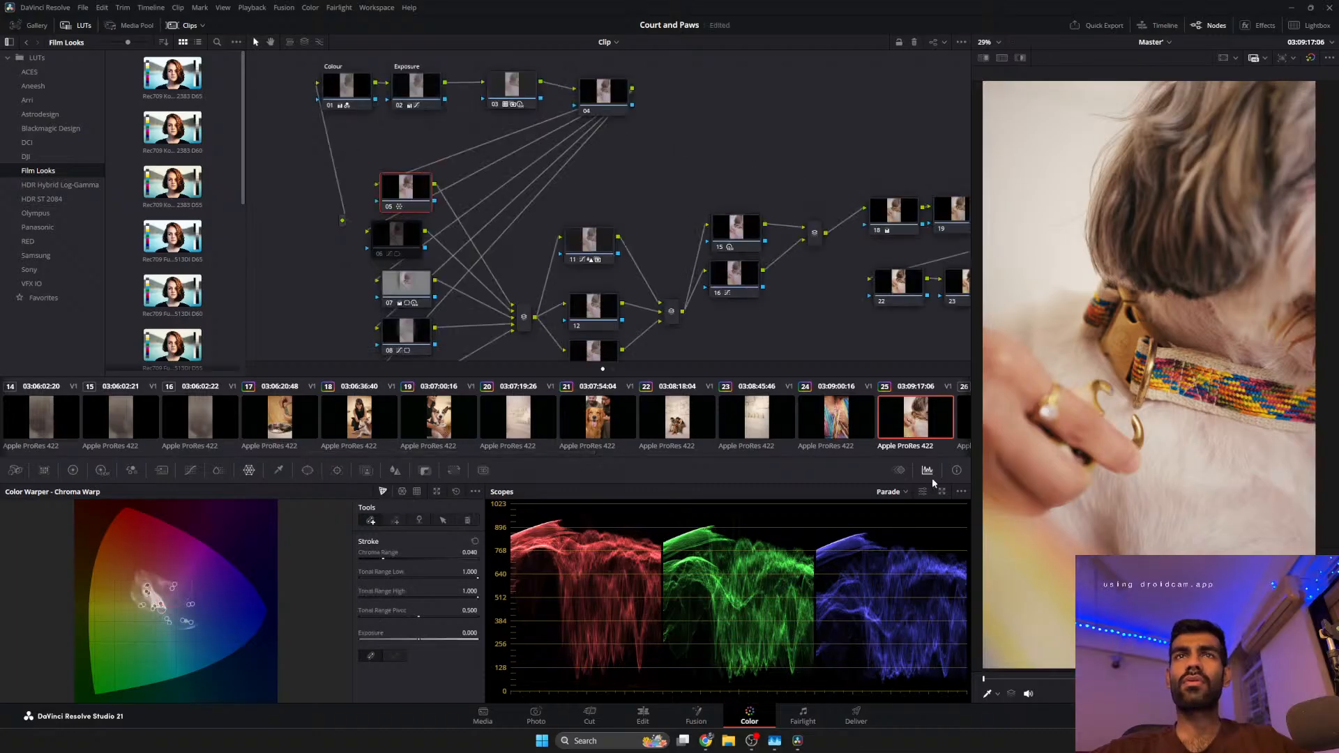
key("space")
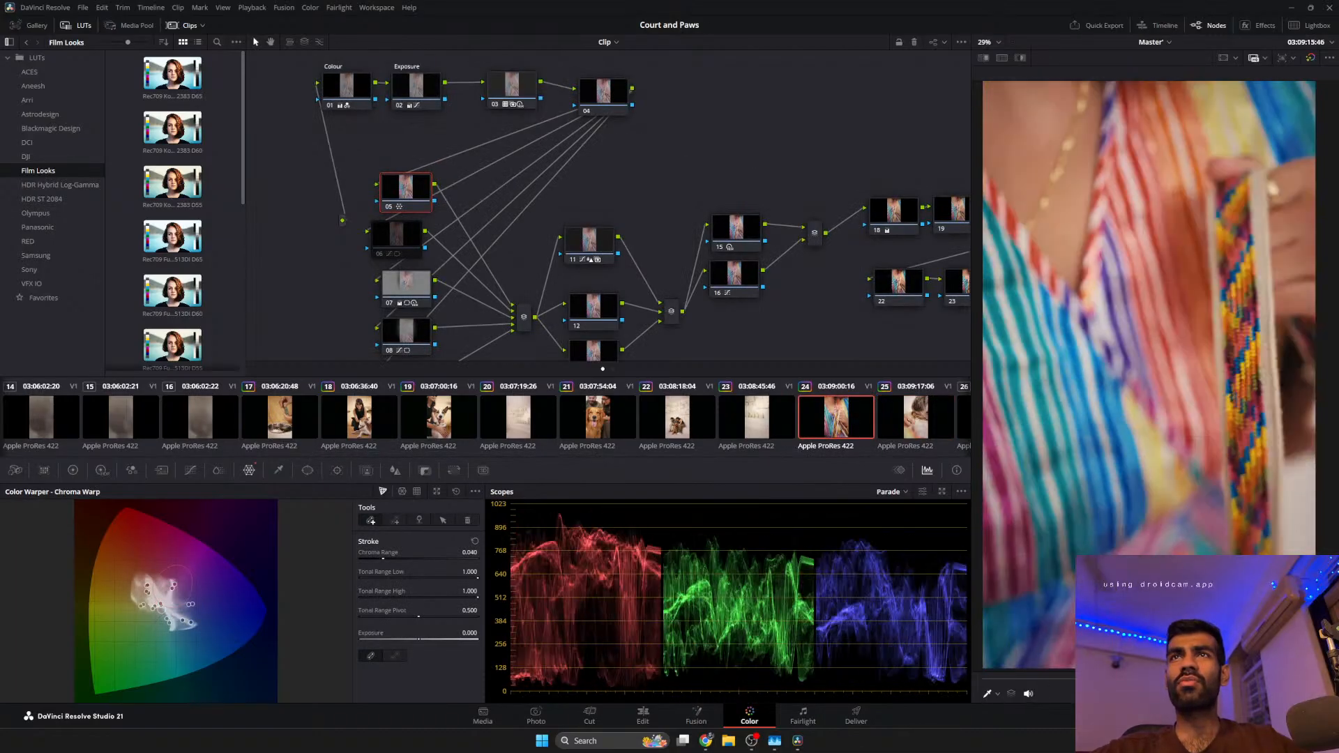
key("space")
left_click(913, 418)
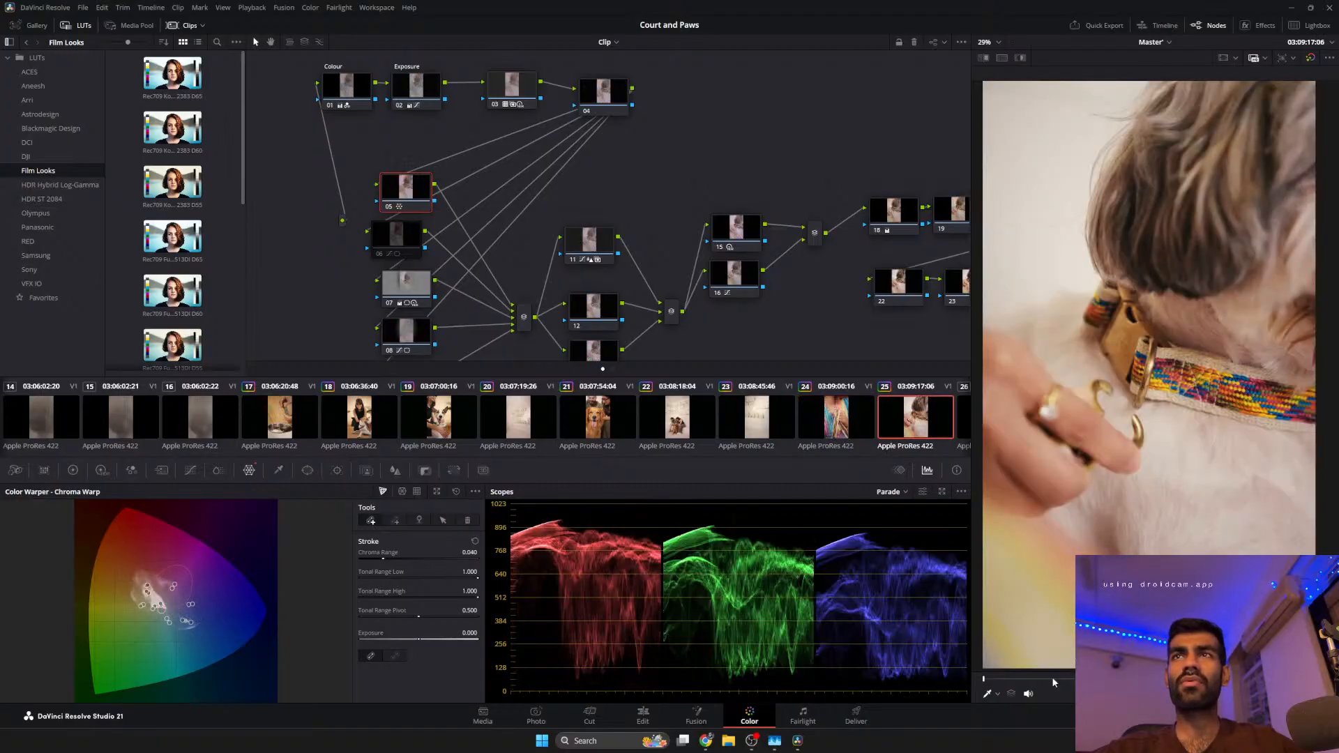
key("space")
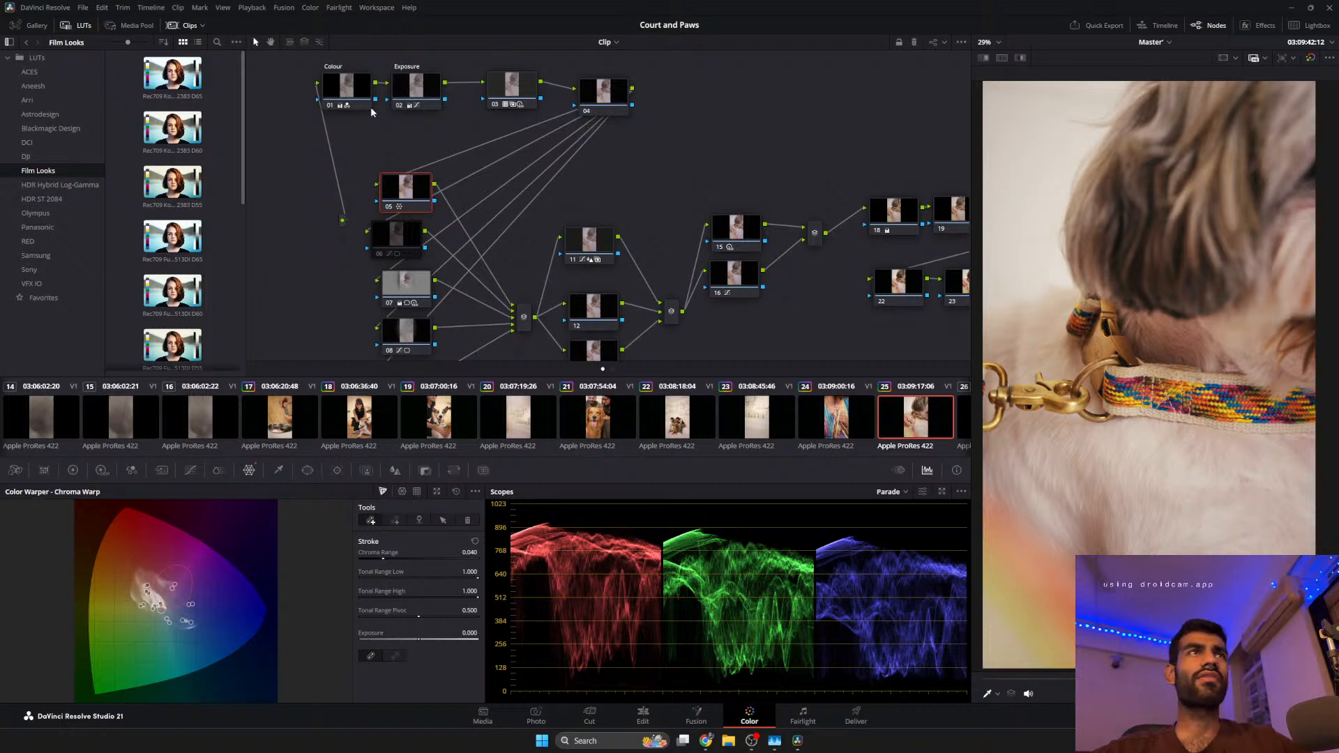
Set Temp to -230 and Tint to 3.00 on clip 25's Colour node 01 and check another moment of the clip.
left_click_drag(361, 82, 365, 88)
left_click(72, 470)
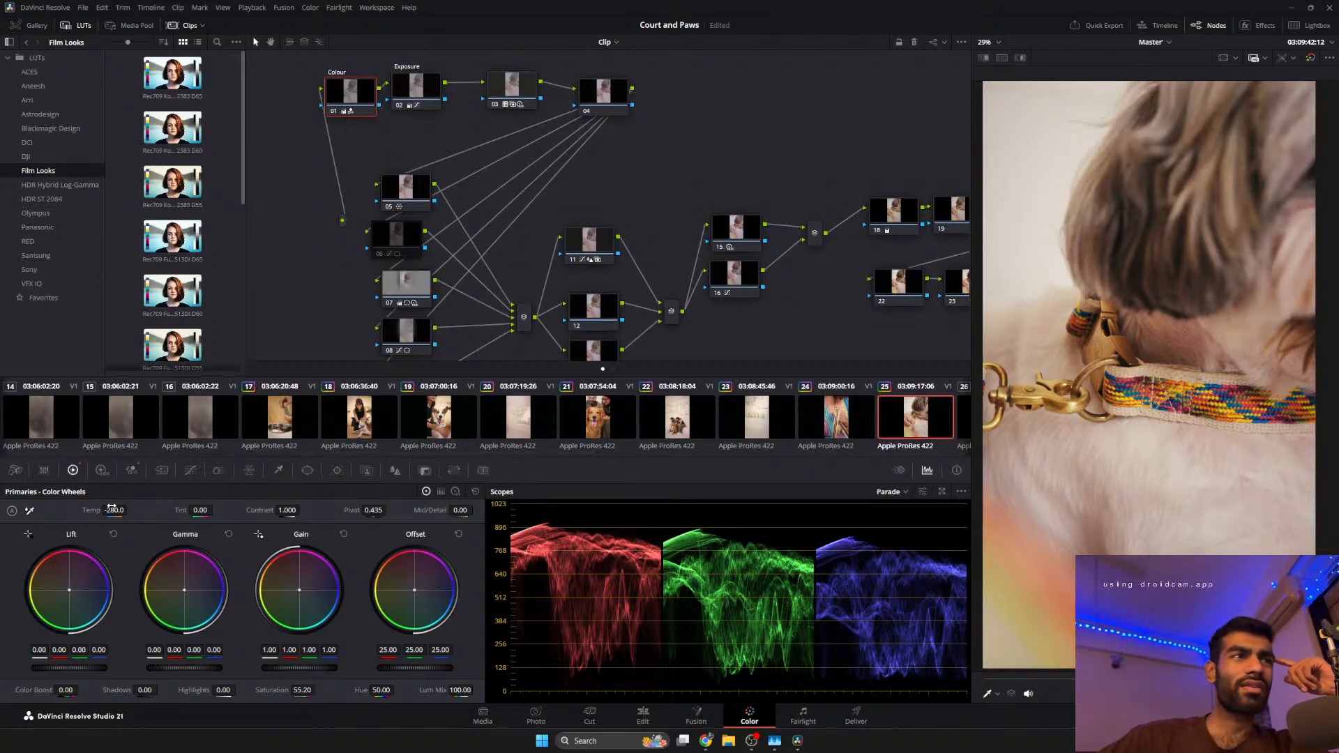
left_click_drag(114, 510, 111, 509)
left_click_drag(195, 508, 130, 510)
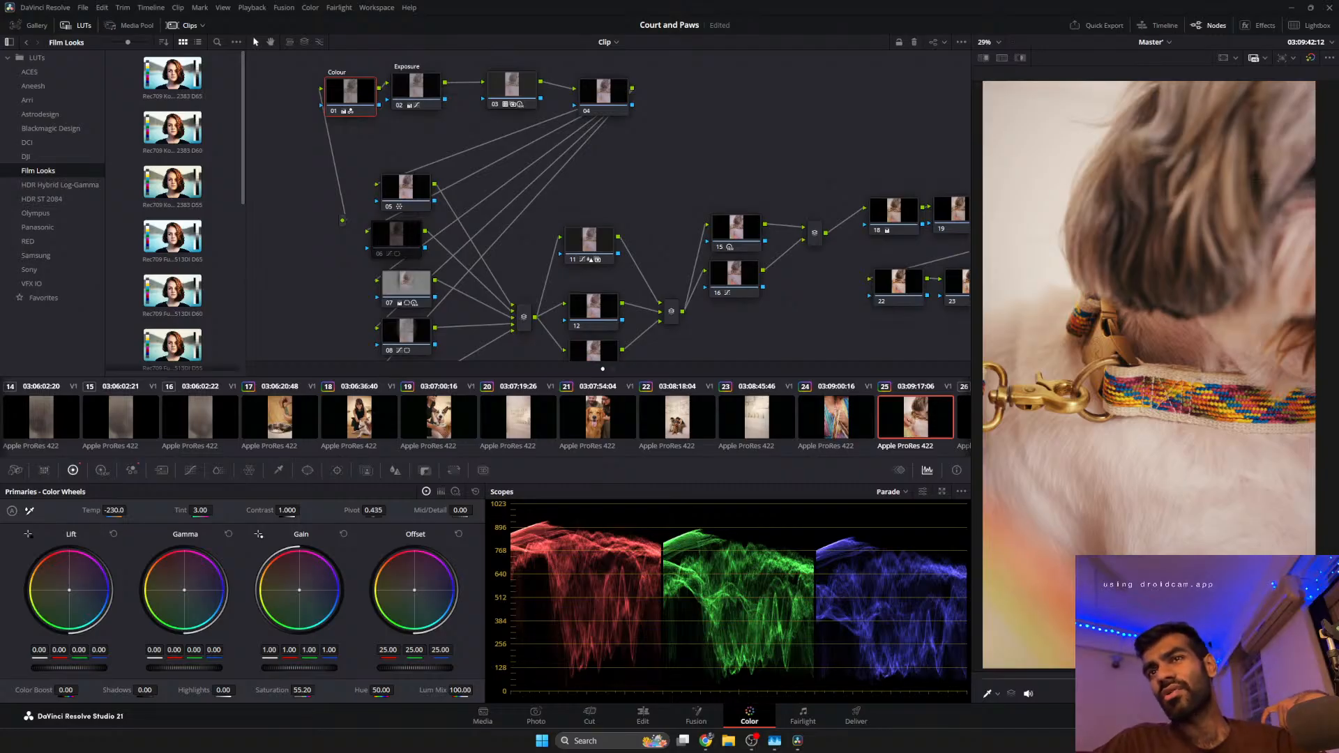
left_click_drag(1117, 678, 1277, 679)
Apply clip 24's grade to clip 26 and scrub through the shot of the woman and white dog.
scroll(725, 428, "down", 6)
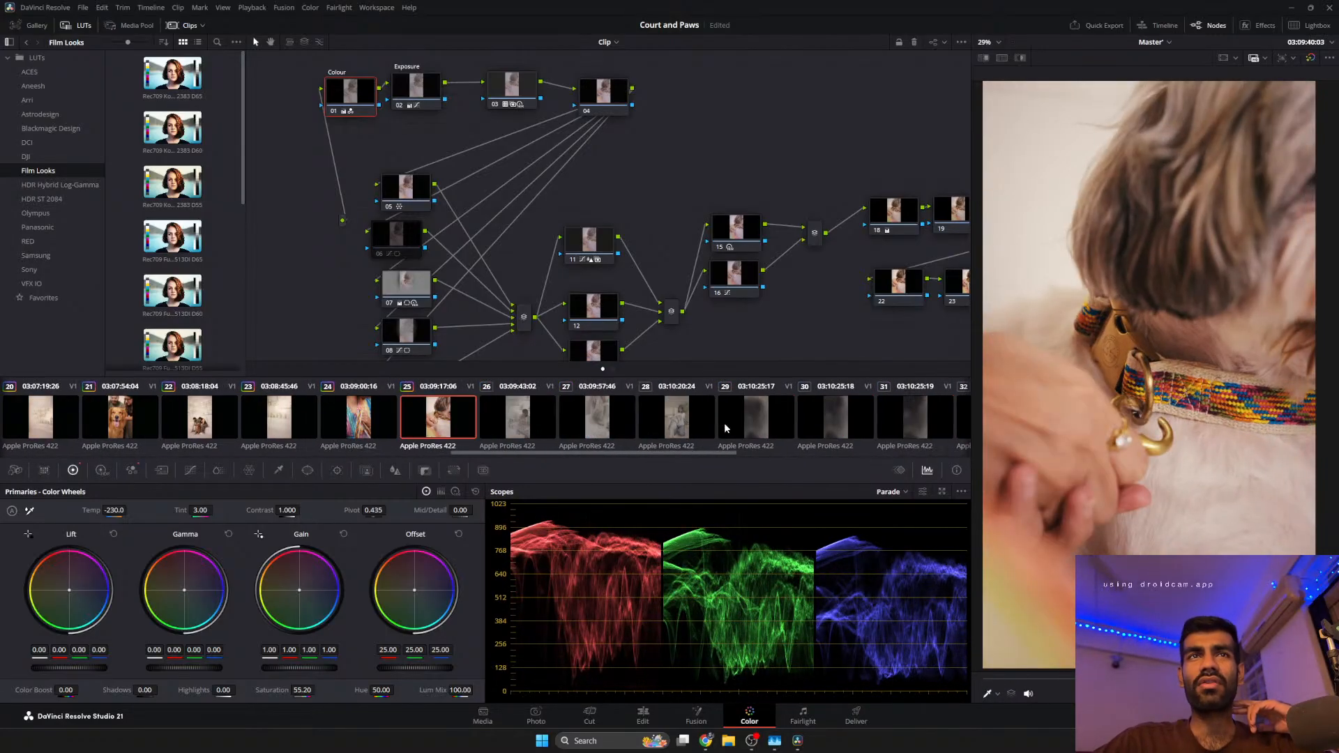
left_click(507, 417)
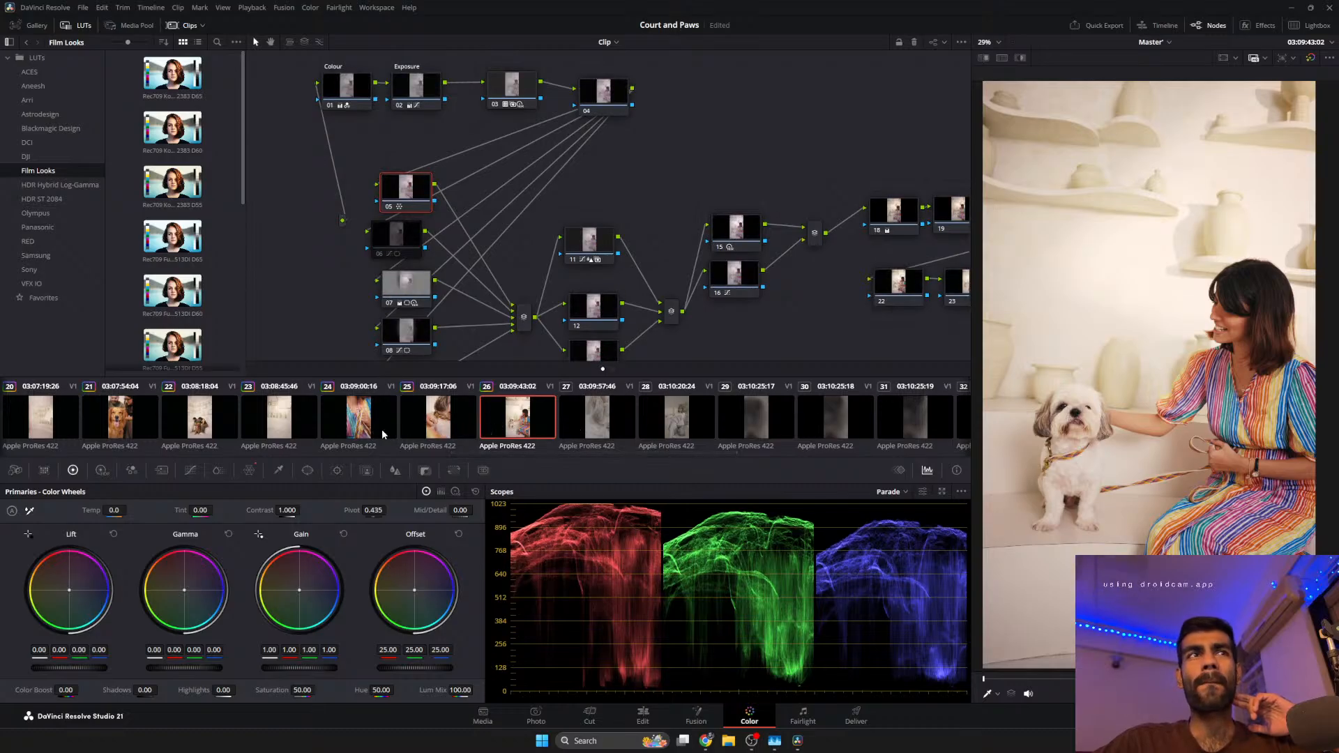
left_click_drag(1019, 678, 1235, 680)
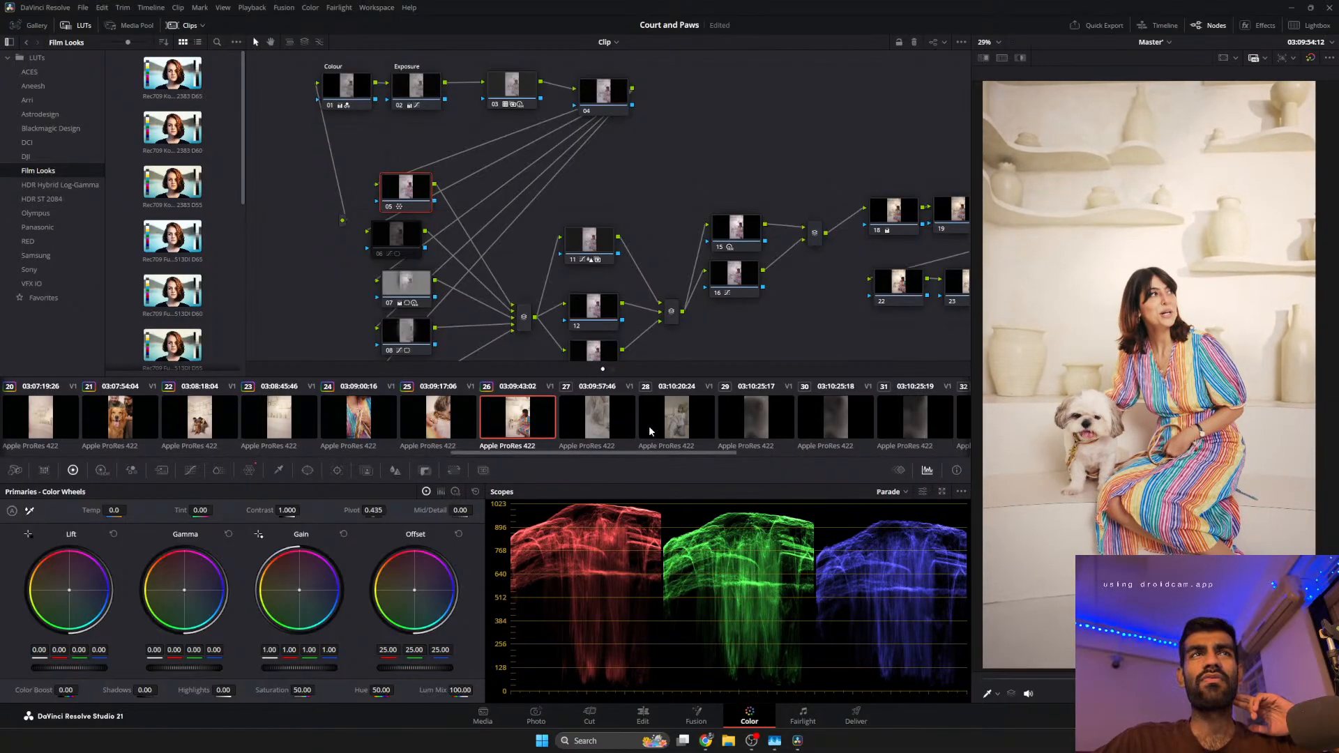
Set Gain to 0.95, Gamma to -0.01 and Lift to 0.02 on clip 26's Exposure node 02 and scrub through the clip.
left_click_drag(426, 159, 453, 193)
left_click(443, 124)
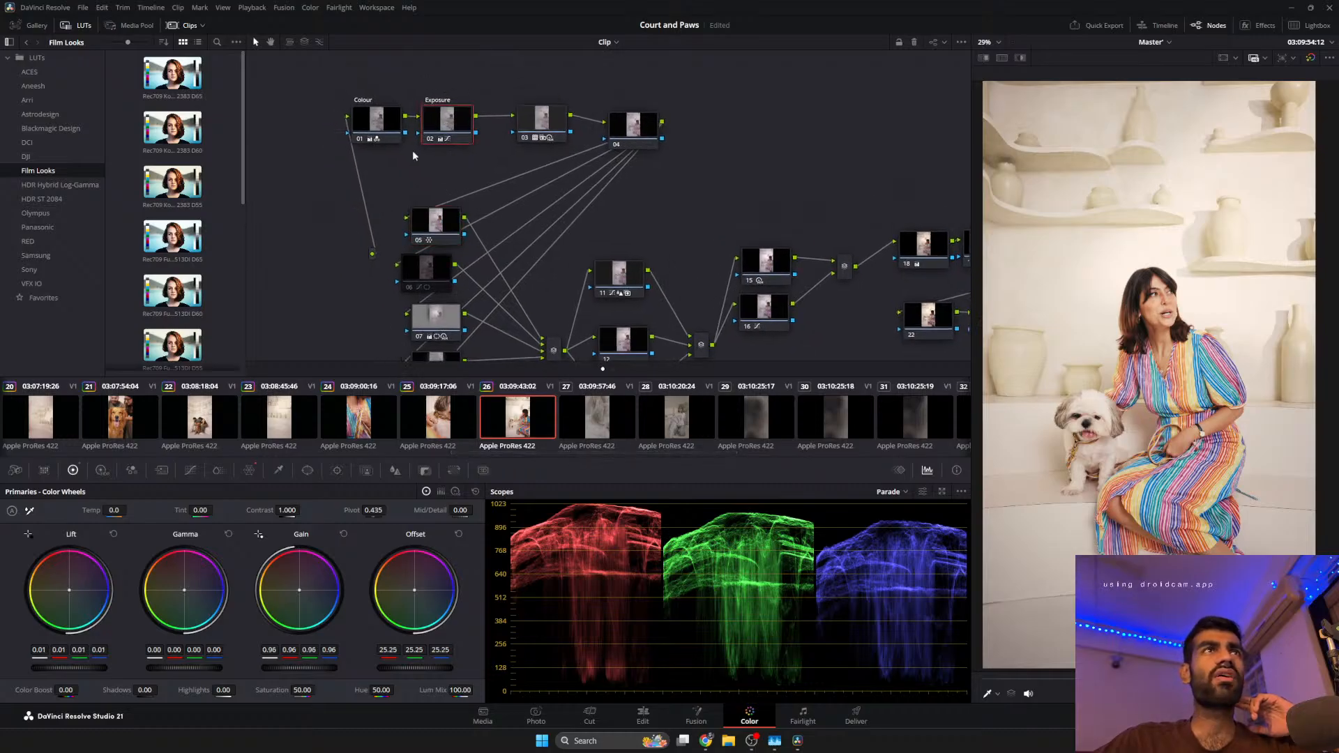
left_click_drag(314, 671, 311, 670)
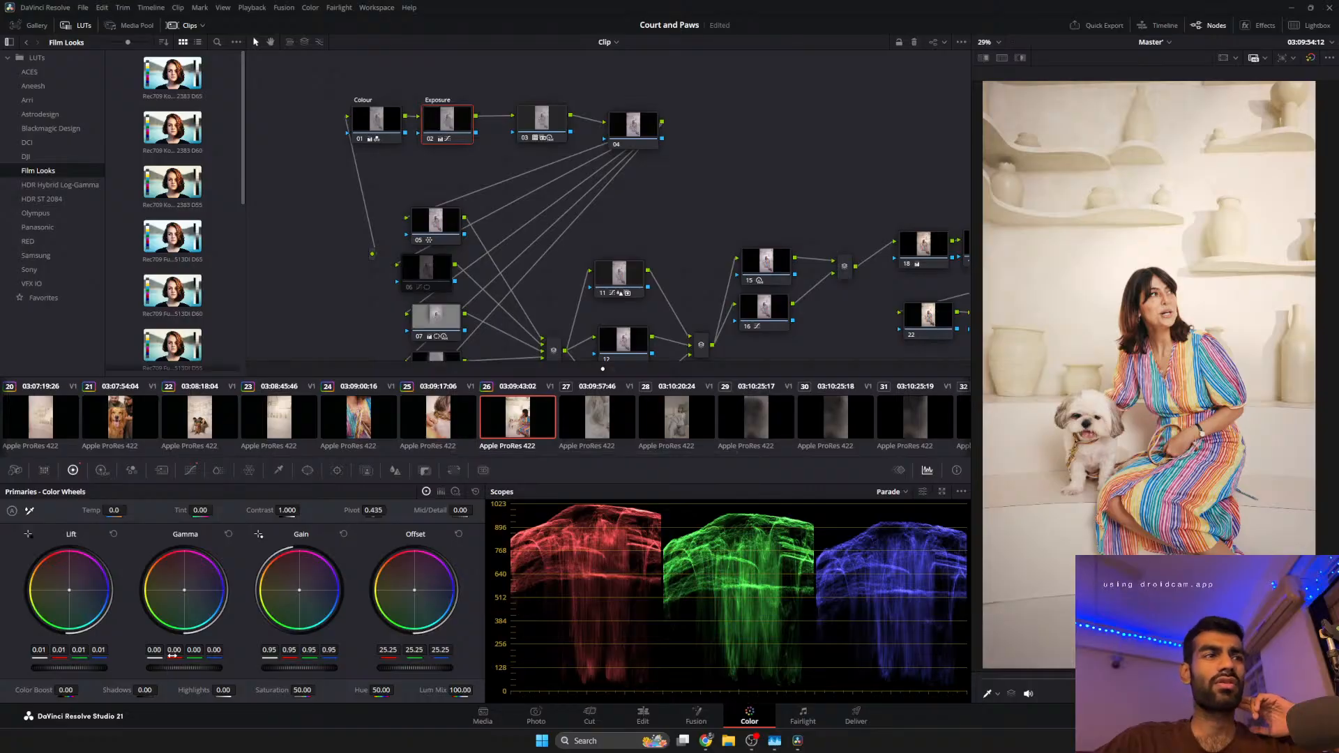
left_click_drag(179, 670, 178, 670)
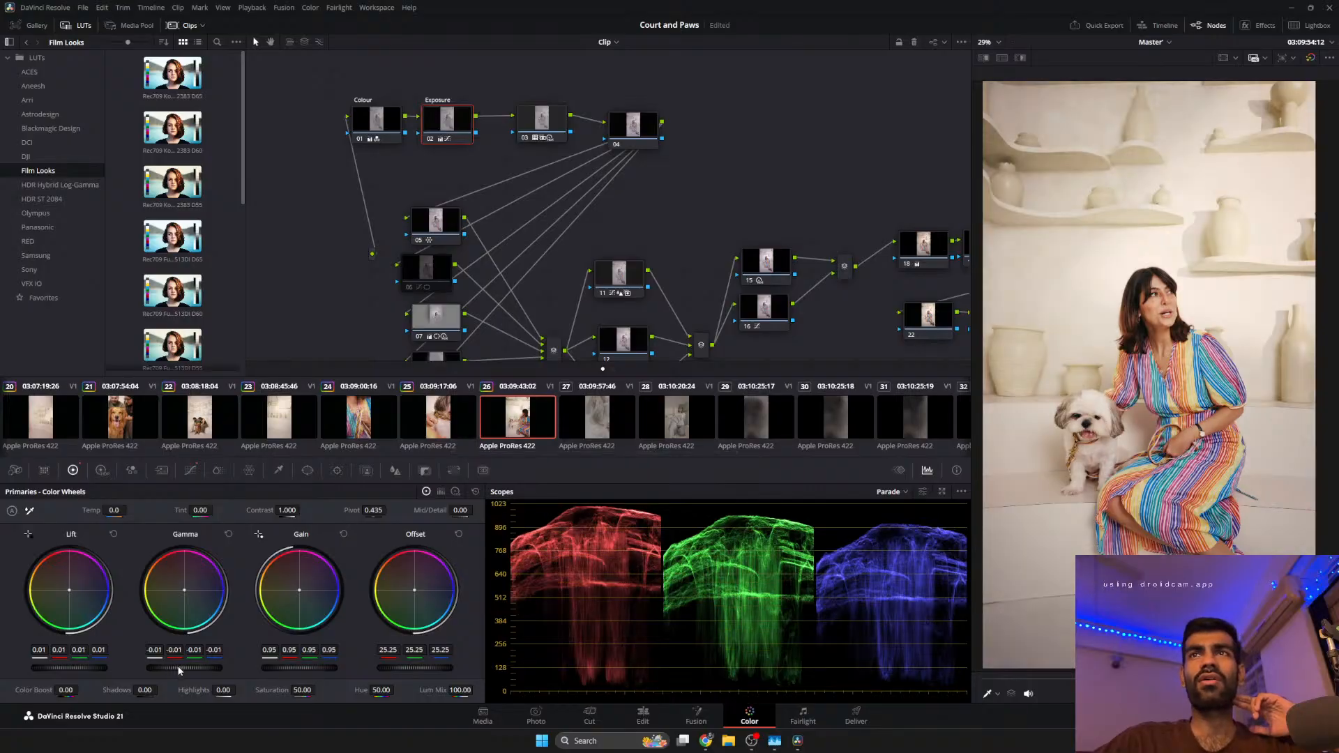
left_click_drag(86, 670, 89, 671)
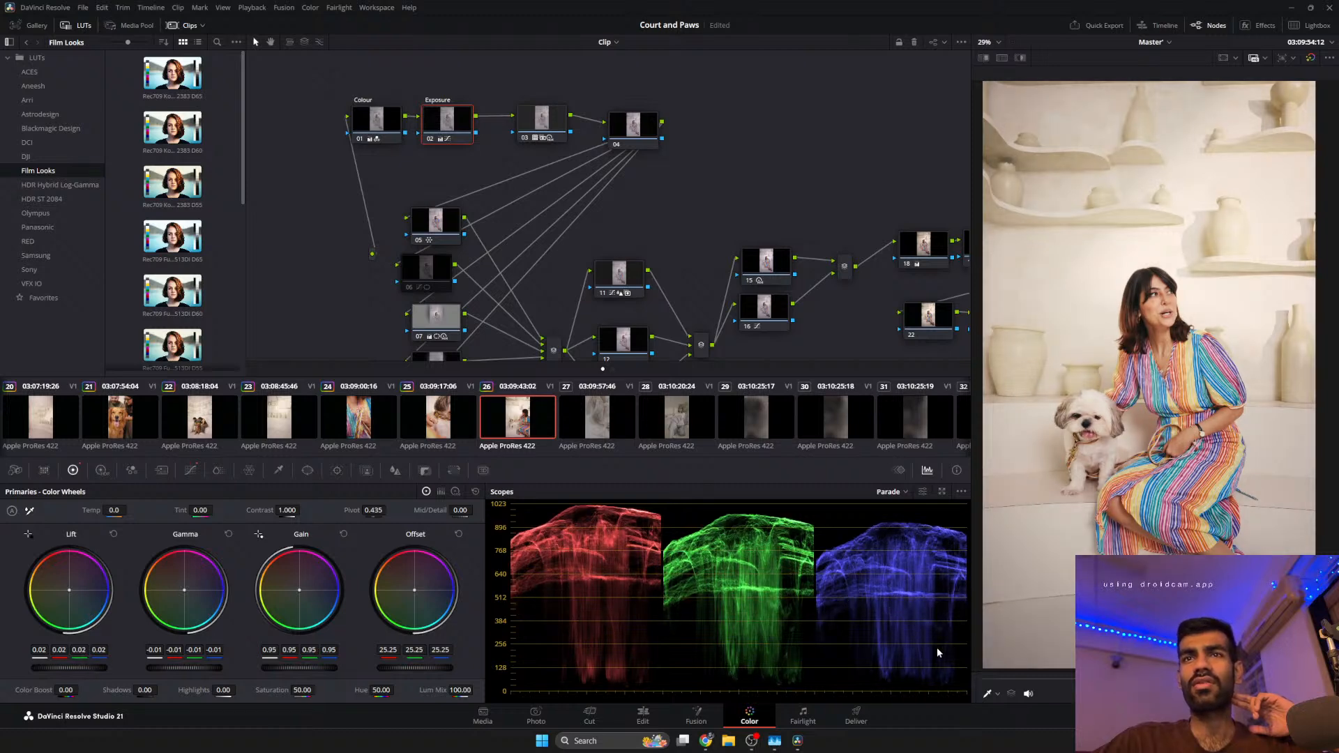
left_click_drag(998, 678, 1290, 679)
Apply clip 26's grade to clip 27 and scrub through the white dog close-up.
left_click(603, 422)
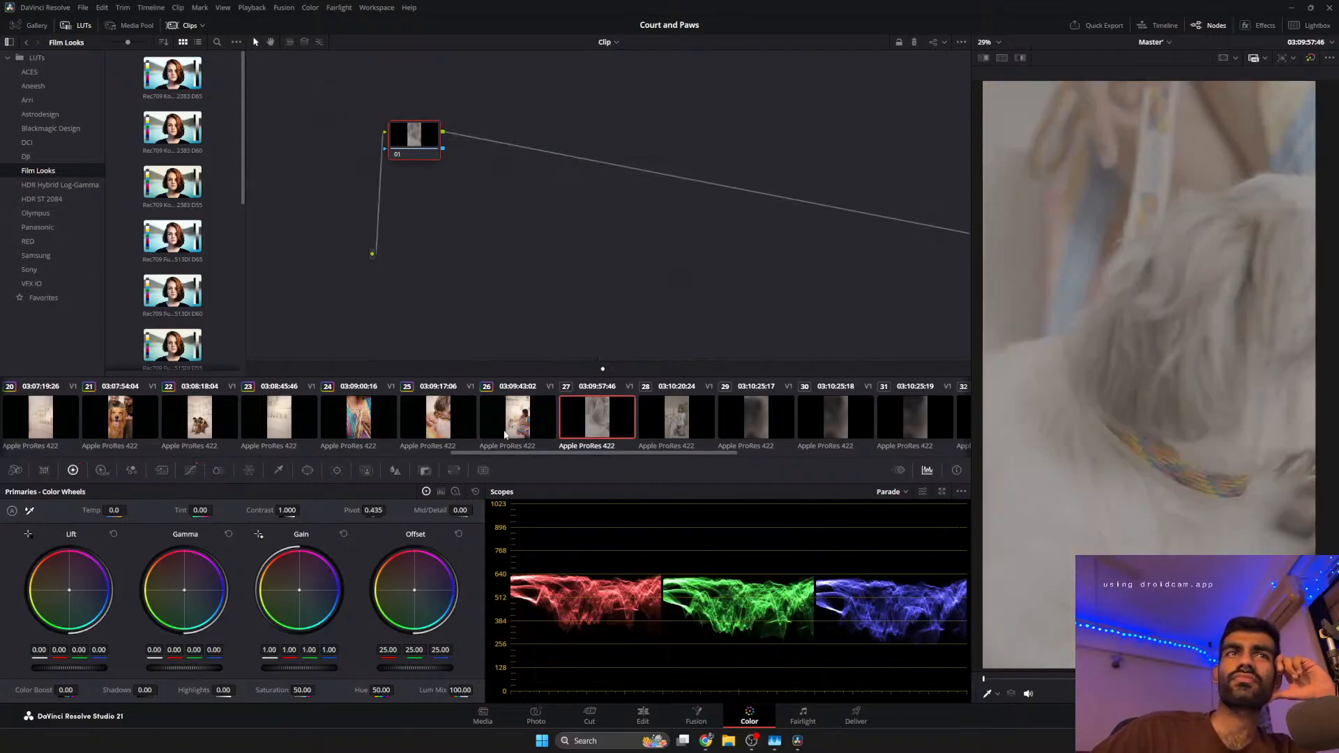
left_click_drag(1073, 683, 1141, 683)
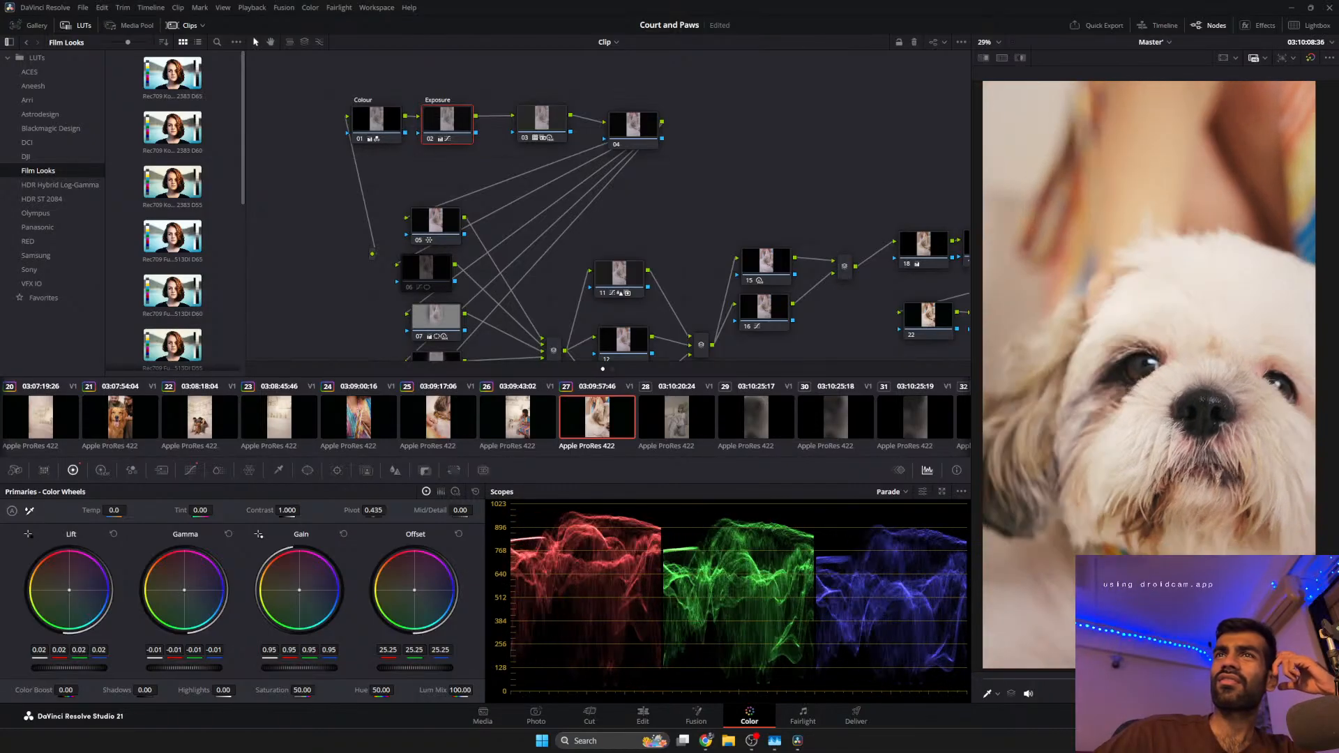
Apply clip 18's grade to clip 28 and look over the remaining ungraded clips.
left_click(696, 444)
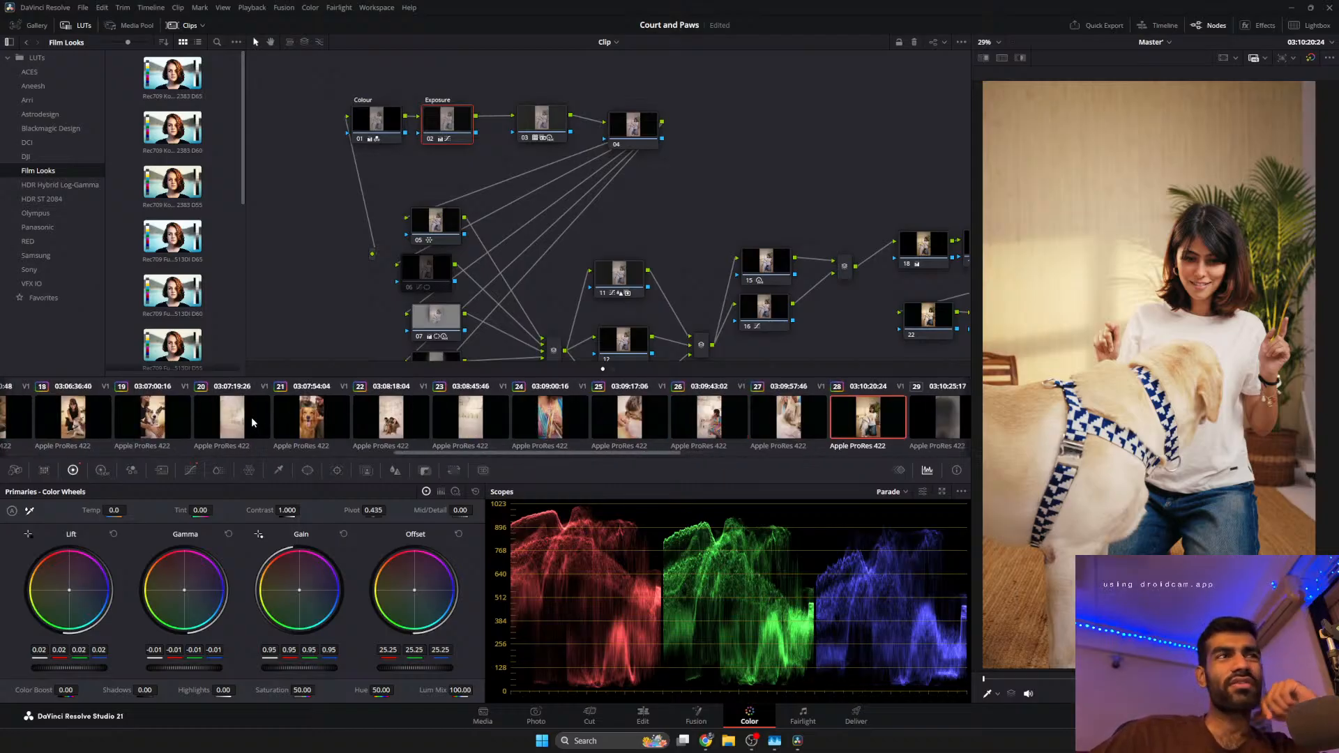
scroll(252, 422, "left", 3)
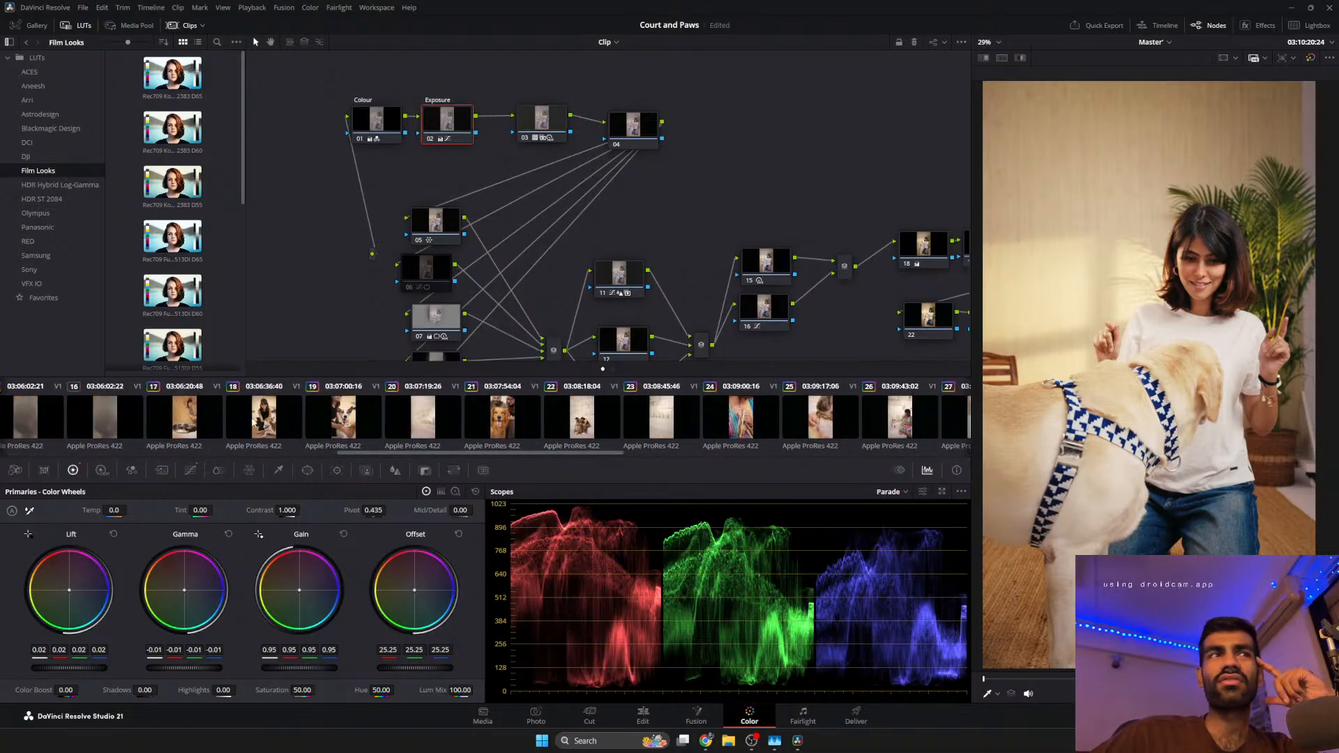
middle_click(279, 418)
scroll(279, 418, "right", 8)
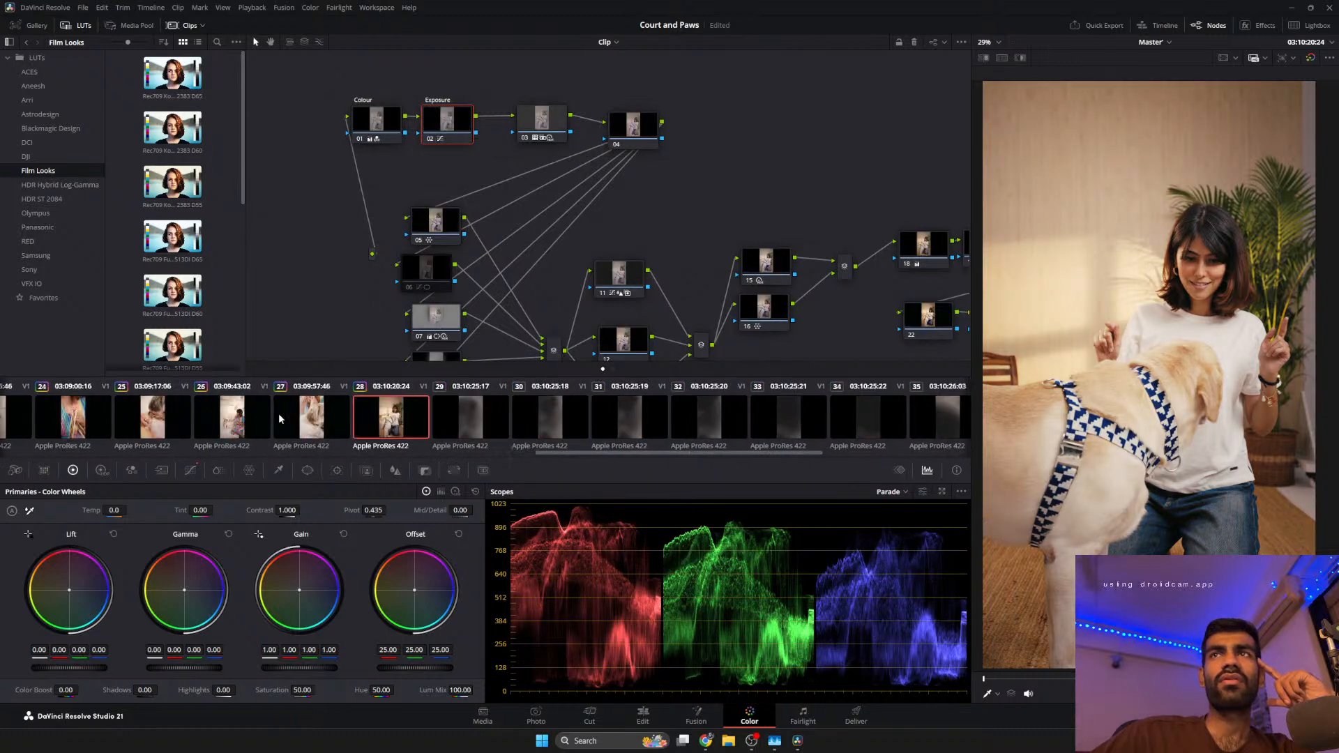
scroll(278, 417, "right", 8)
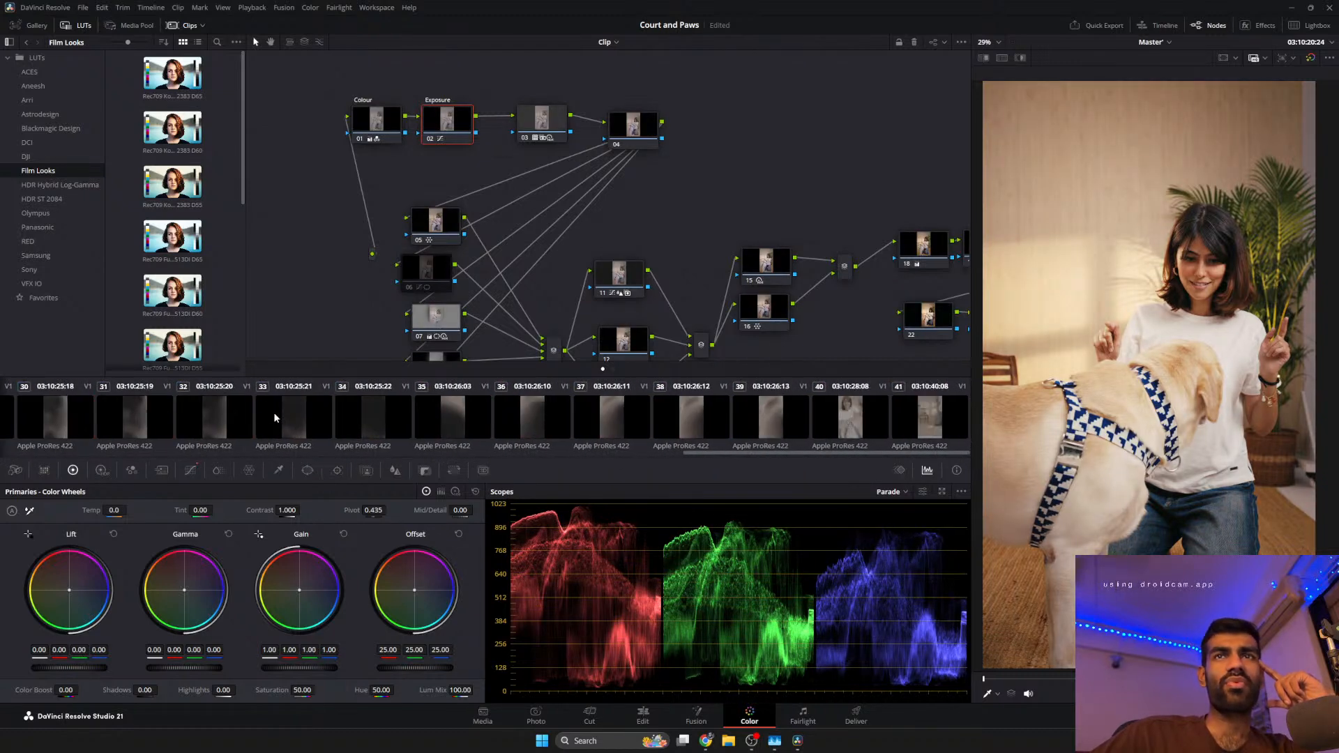
scroll(278, 413, "left", 5)
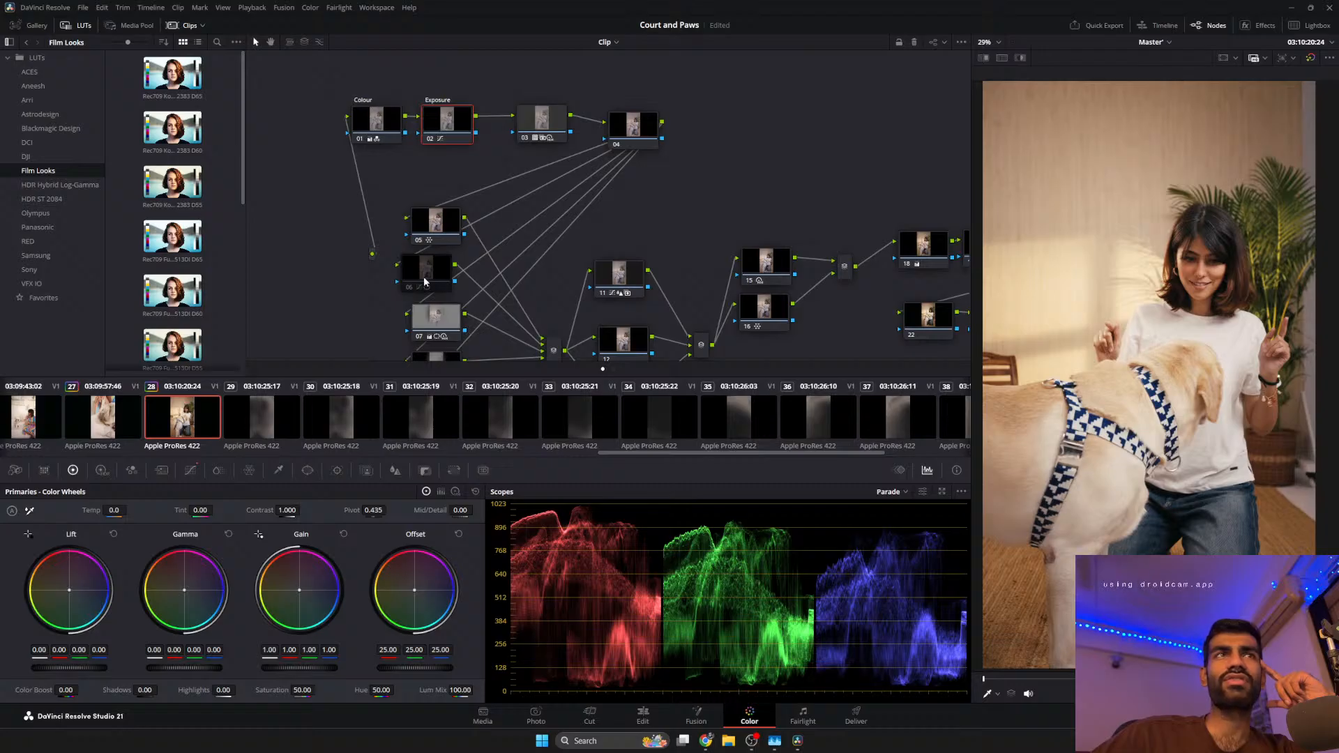
Reset the custom curve on clip 28's node 08, raise its midtones very slightly and play the clip.
scroll(260, 121, "down", 5)
left_click(411, 154)
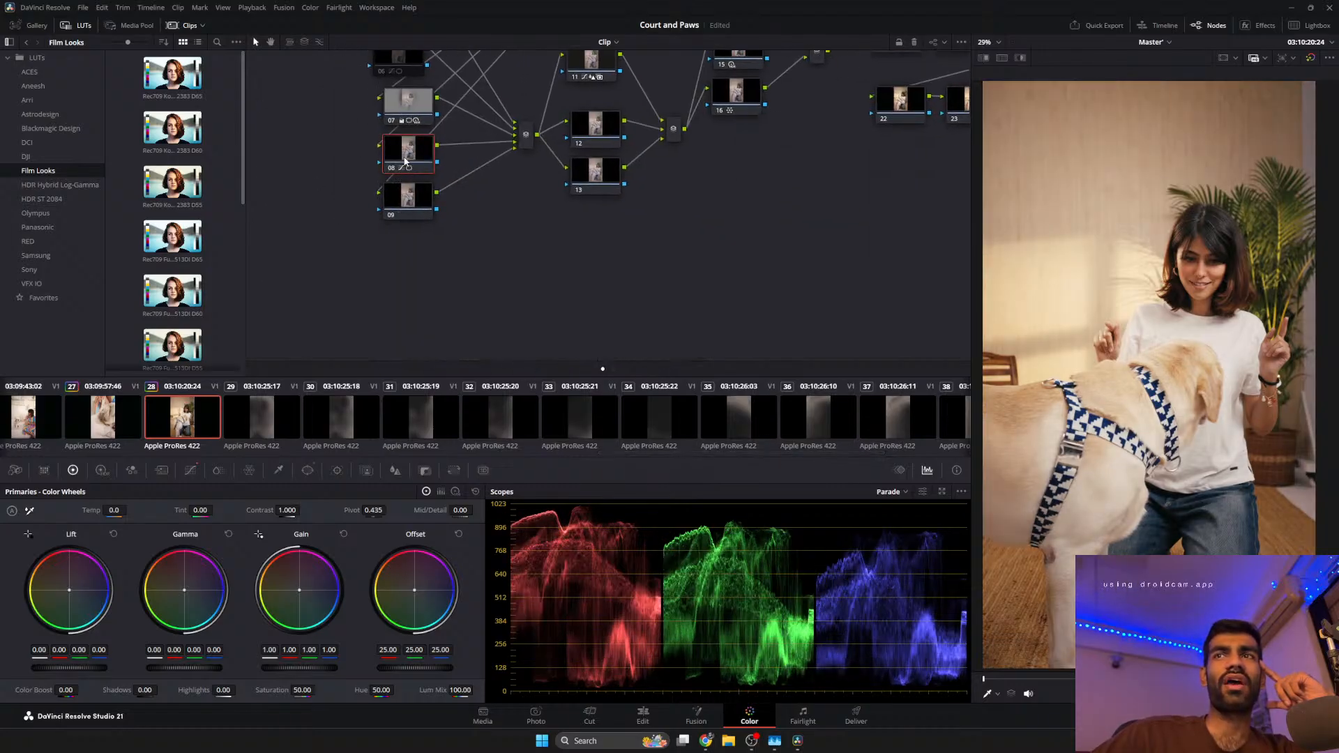
left_click(189, 470)
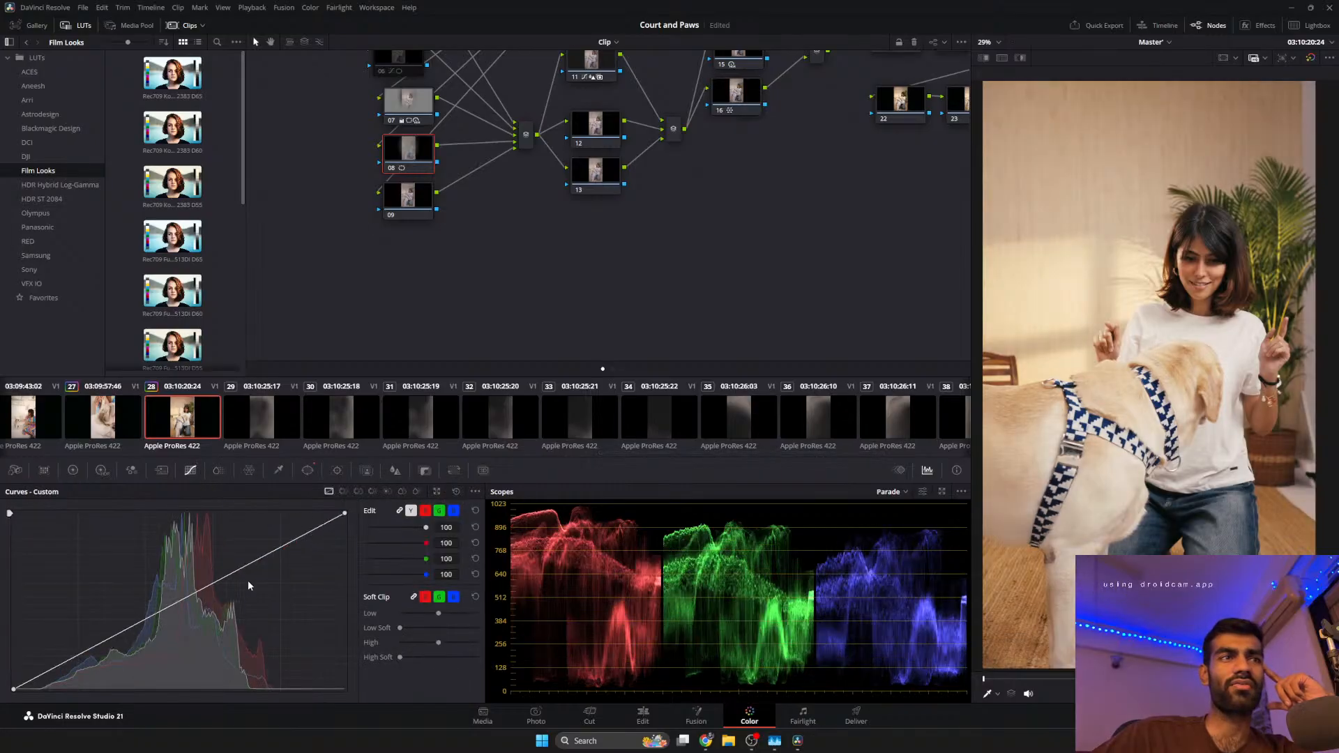
left_click(177, 597)
left_click_drag(178, 596, 180, 598)
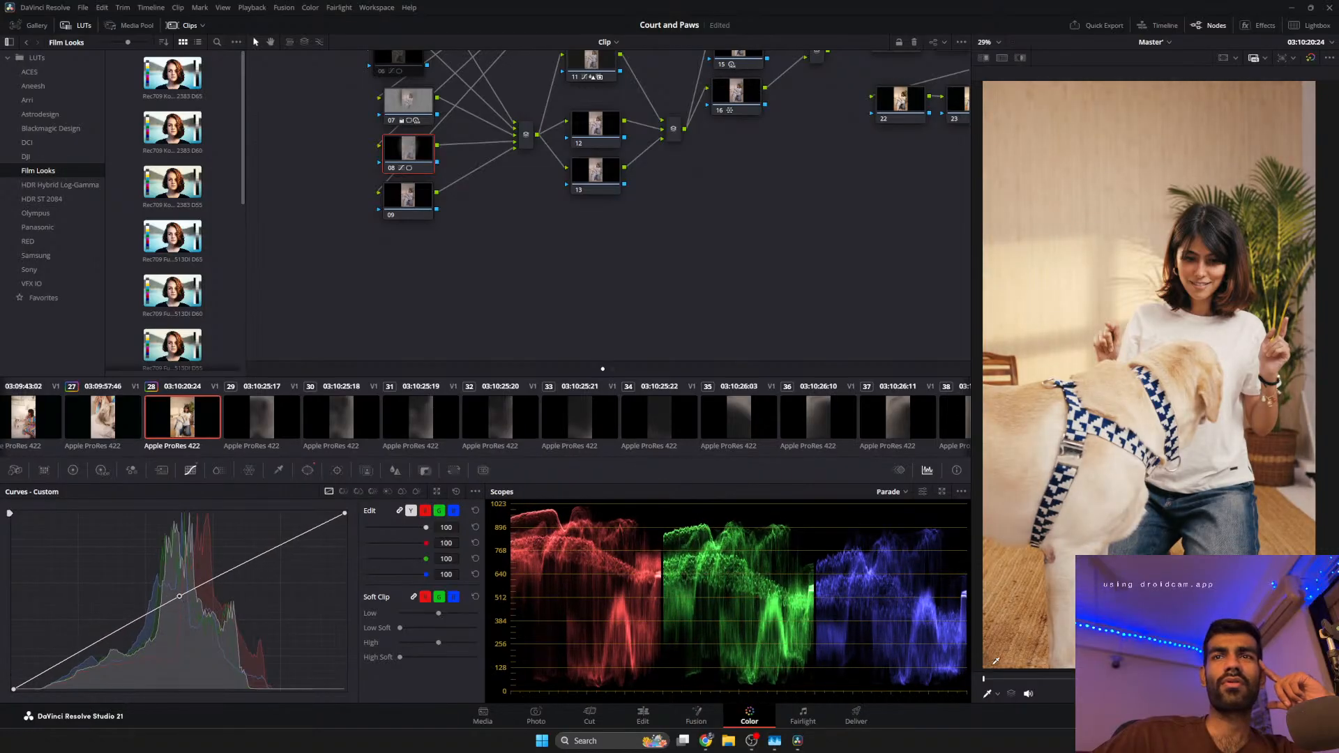
key("space")
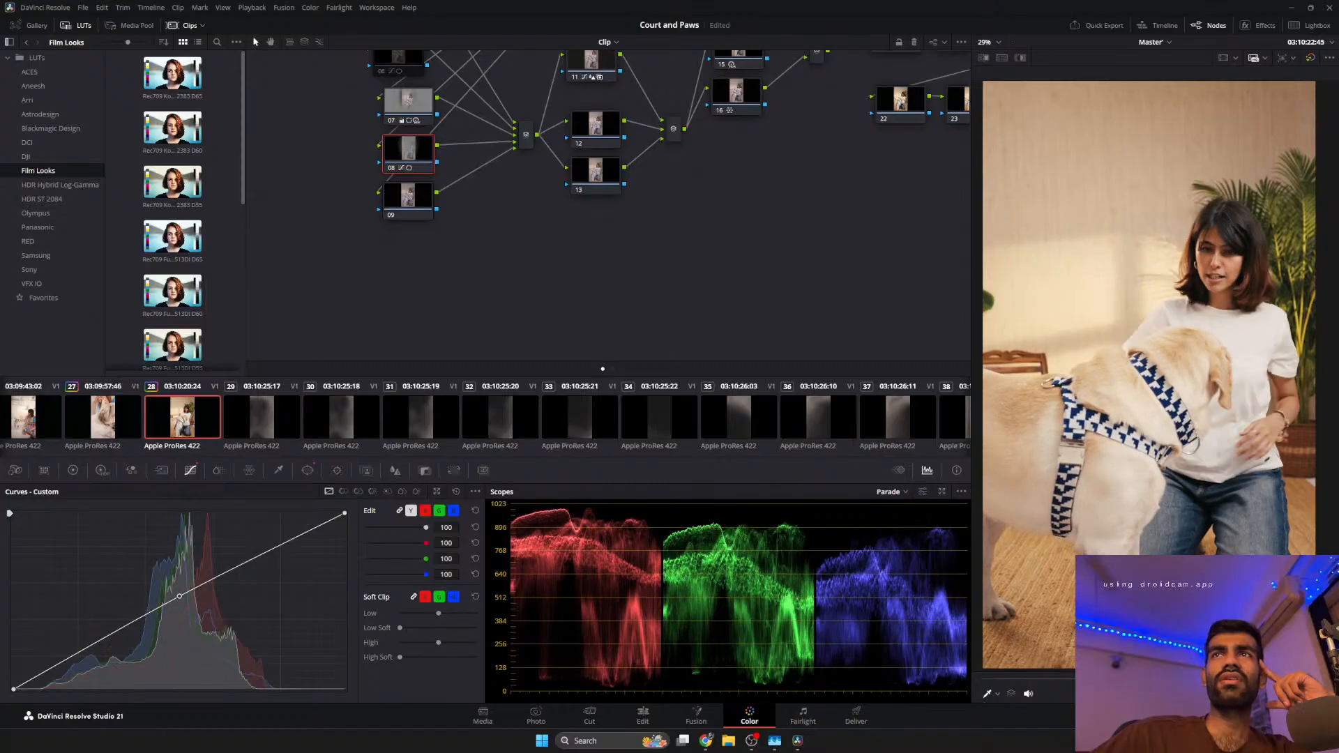
On clip 28's node 07, set the HDR Light exposure to 0.15 and the Shadow exposure to 0.30.
mouse_move(508, 248)
left_mouse_down()
mouse_move(530, 258)
mouse_move(489, 254)
left_mouse_up()
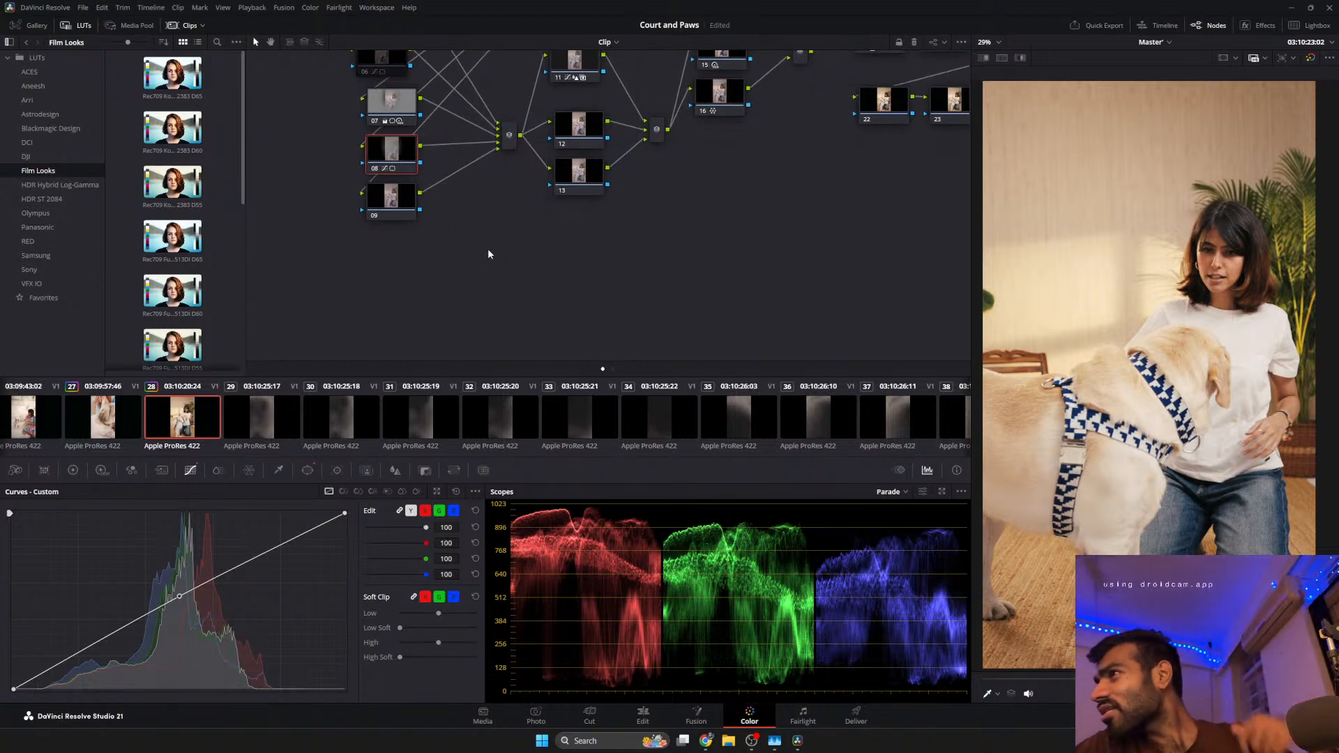
left_click_drag(489, 254, 583, 388)
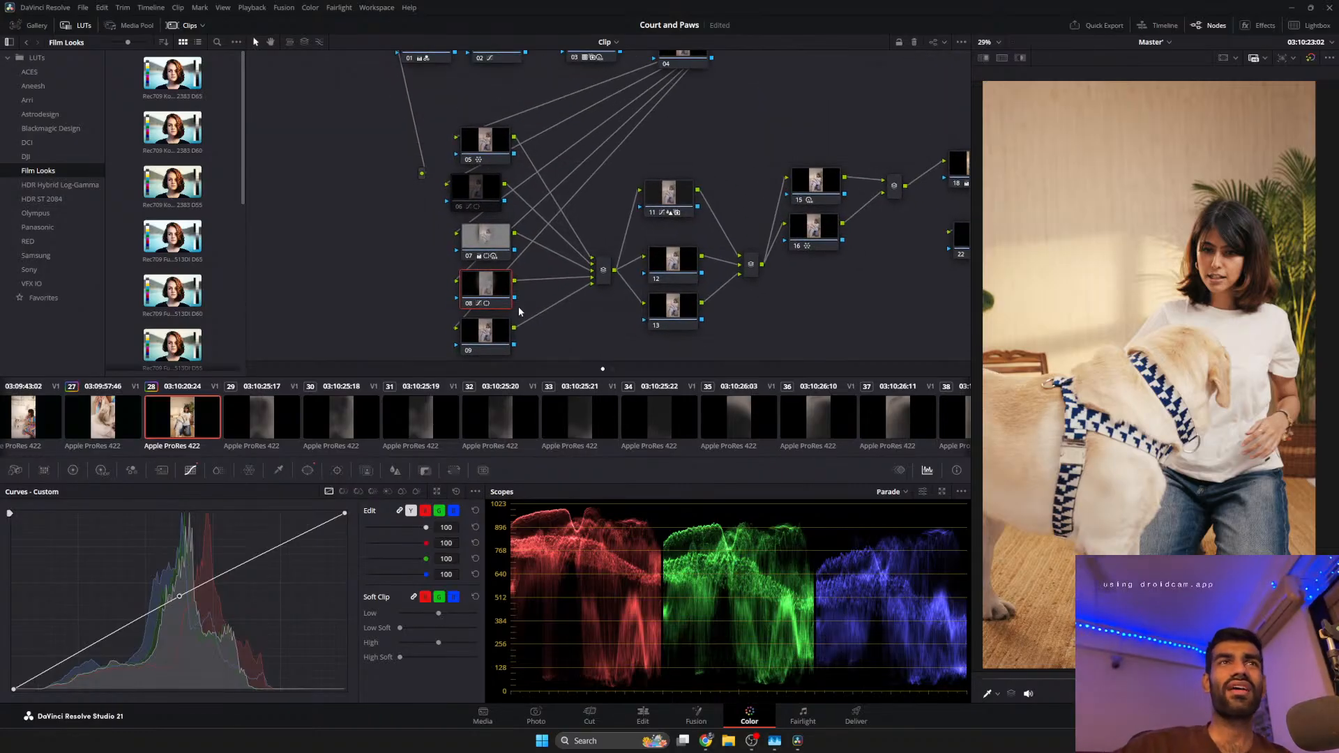
left_click(482, 239)
left_click(469, 256)
left_click(467, 255)
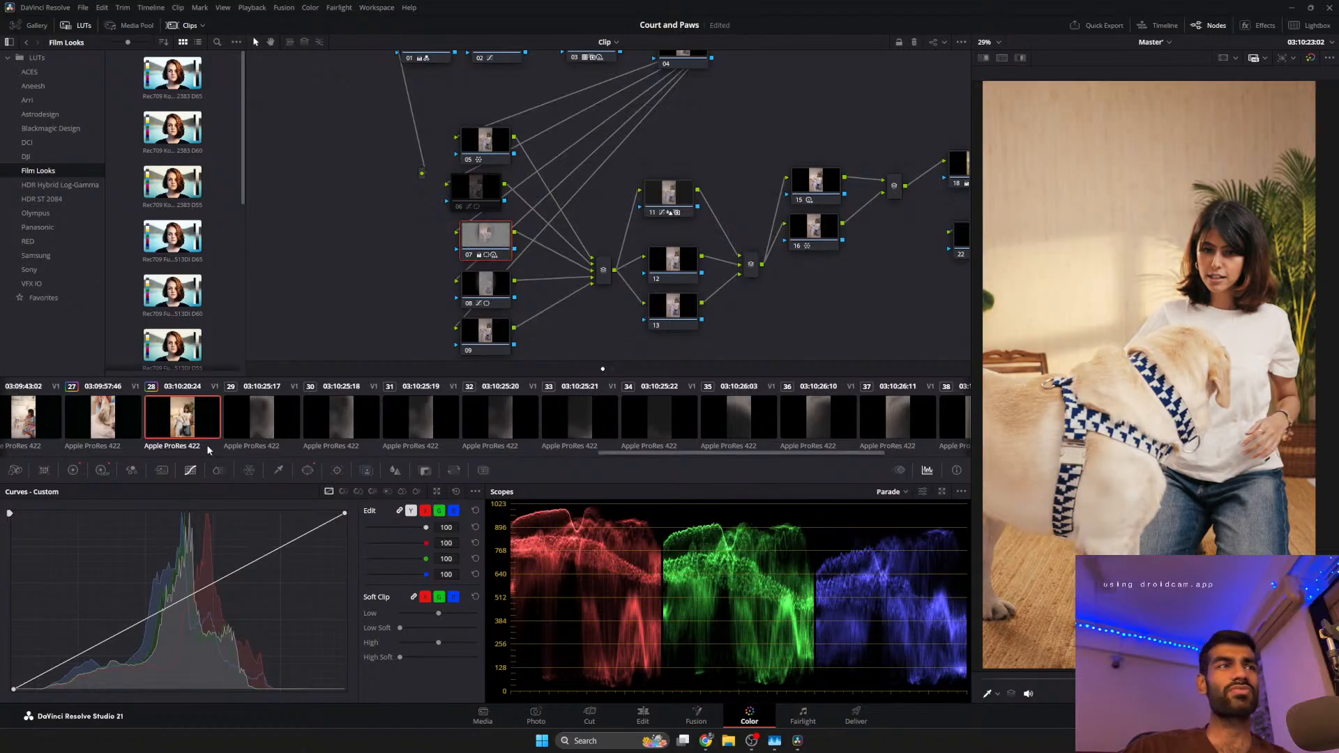
left_click(101, 471)
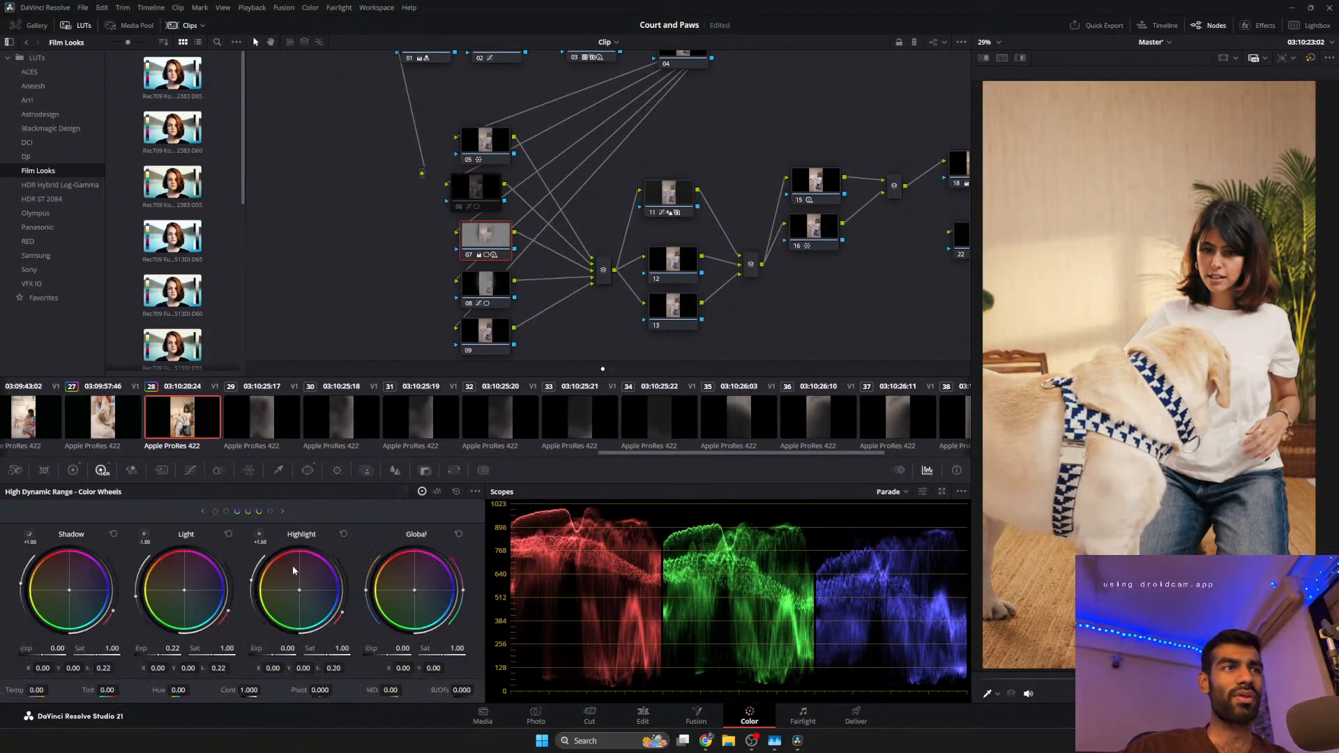
left_click_drag(141, 648, 143, 648)
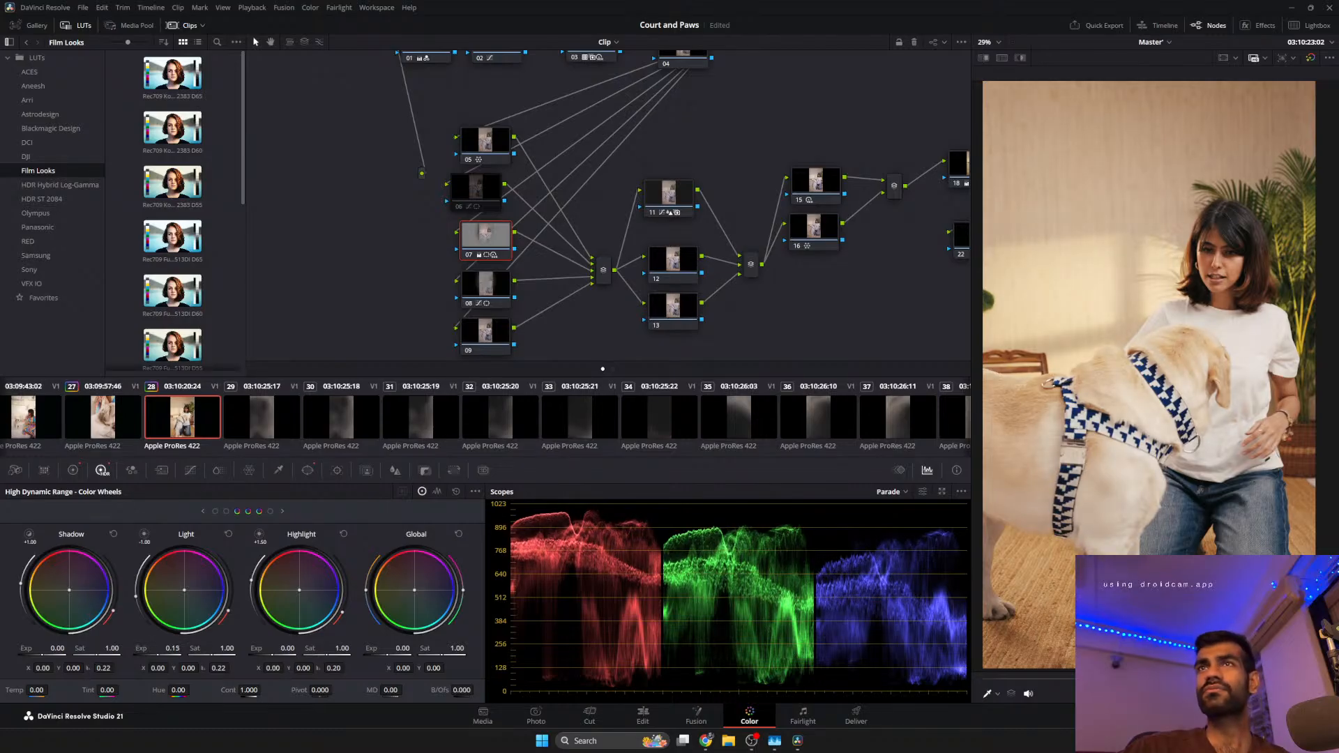
left_click(29, 535)
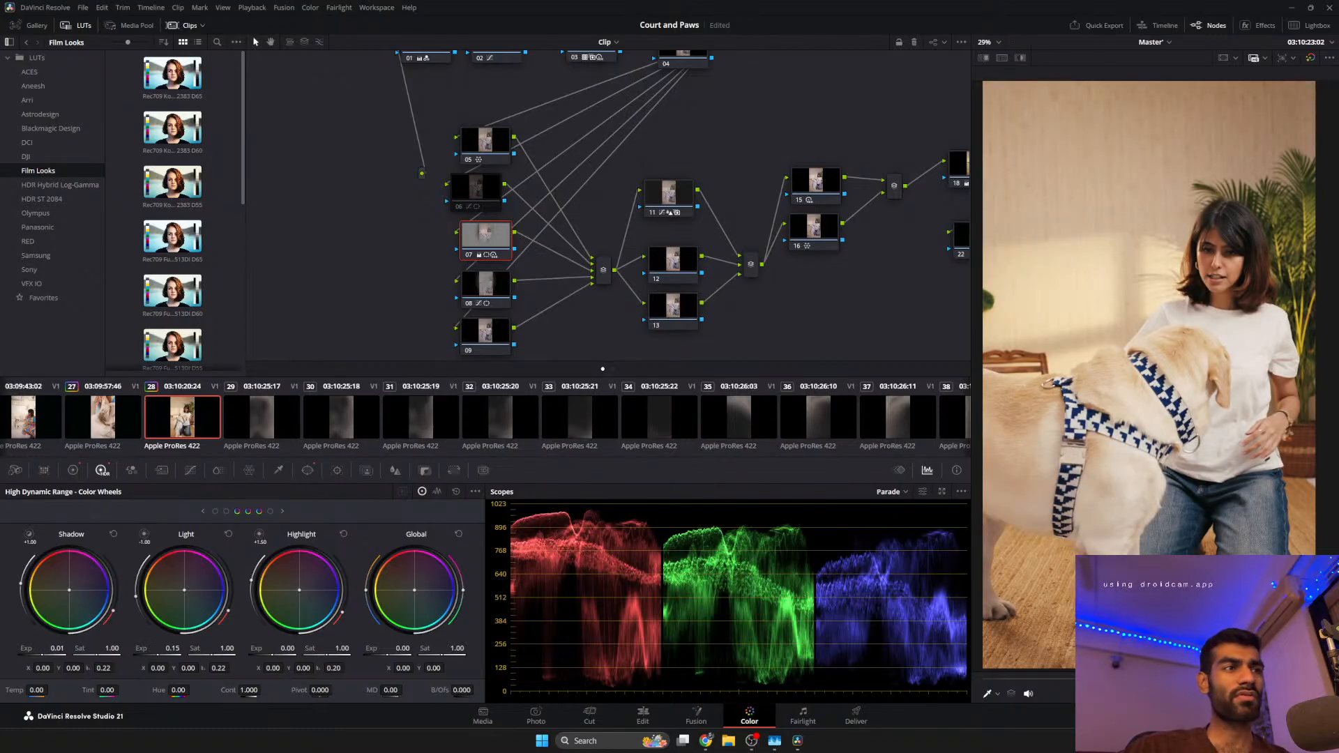
left_click_drag(28, 647, 41, 648)
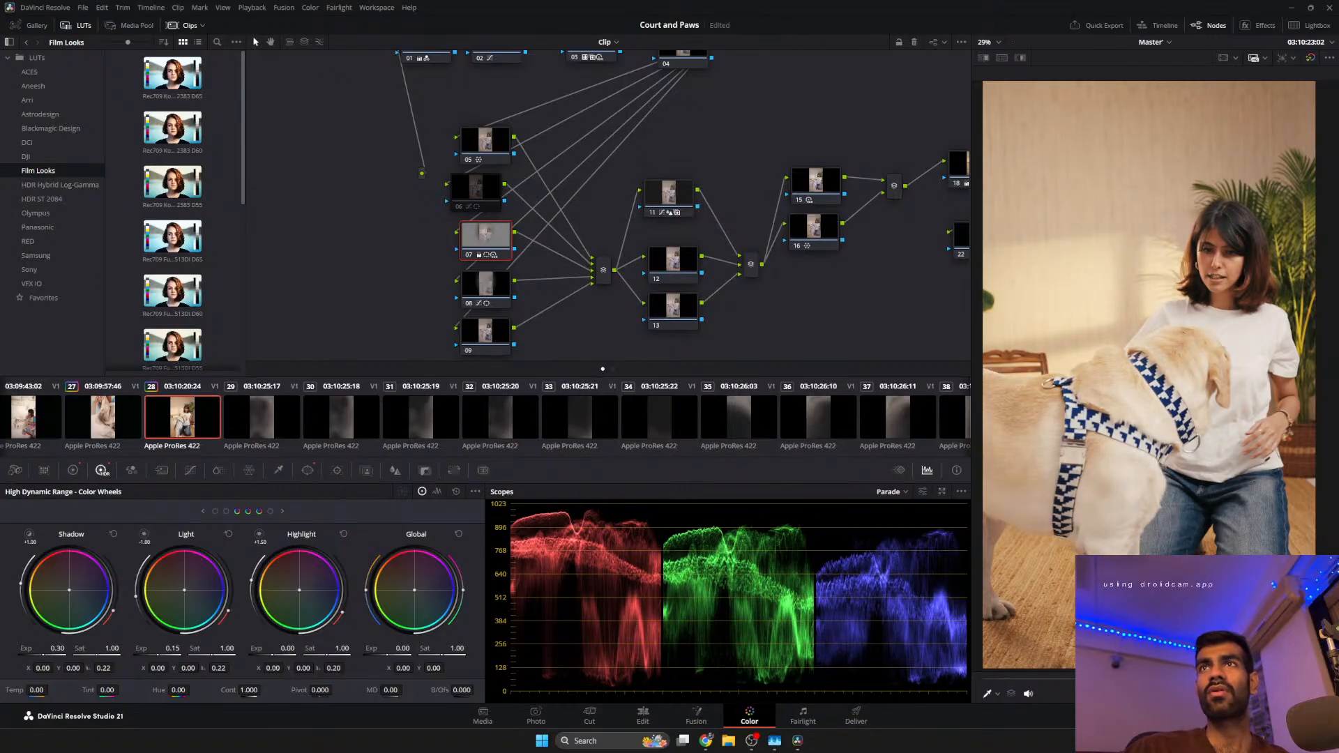
Set the primary Gamma on clip 28's node 07 to 0.05 and open the node's circular window settings.
left_click(73, 470)
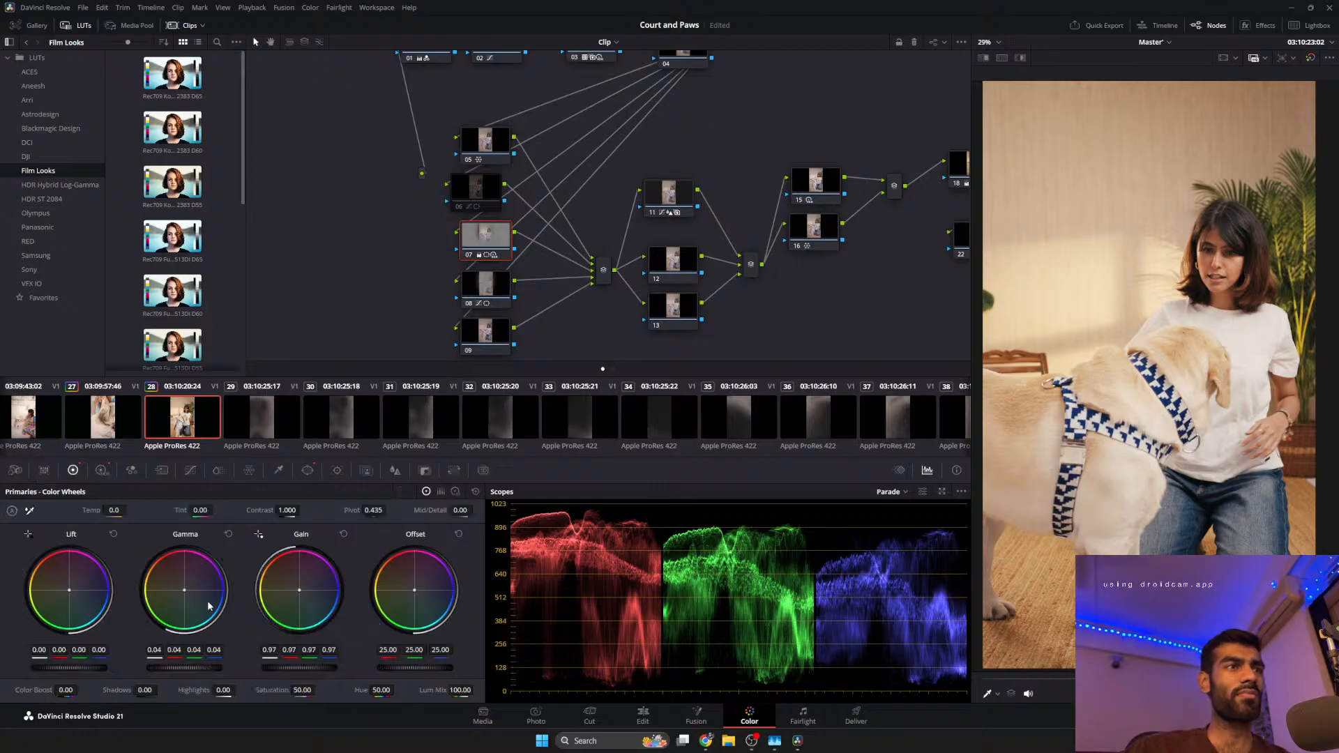
left_click_drag(173, 668, 175, 668)
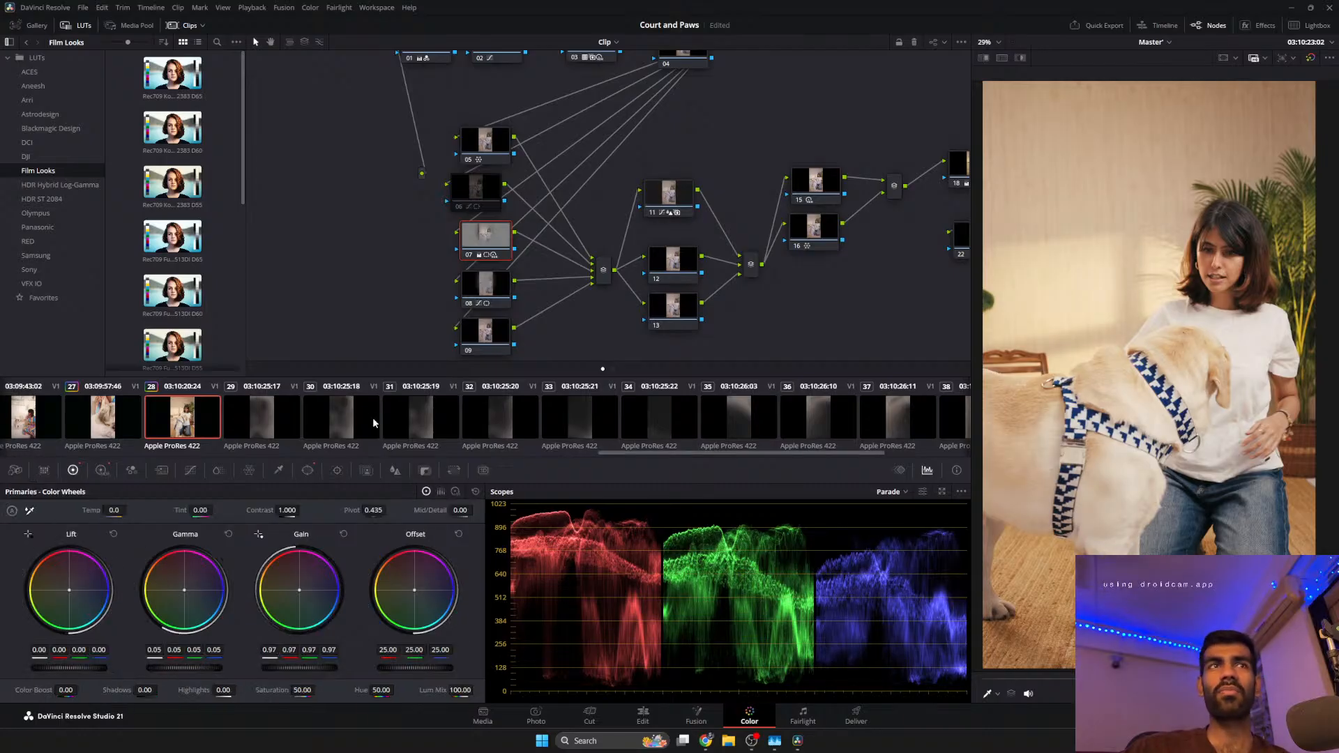
left_click(308, 470)
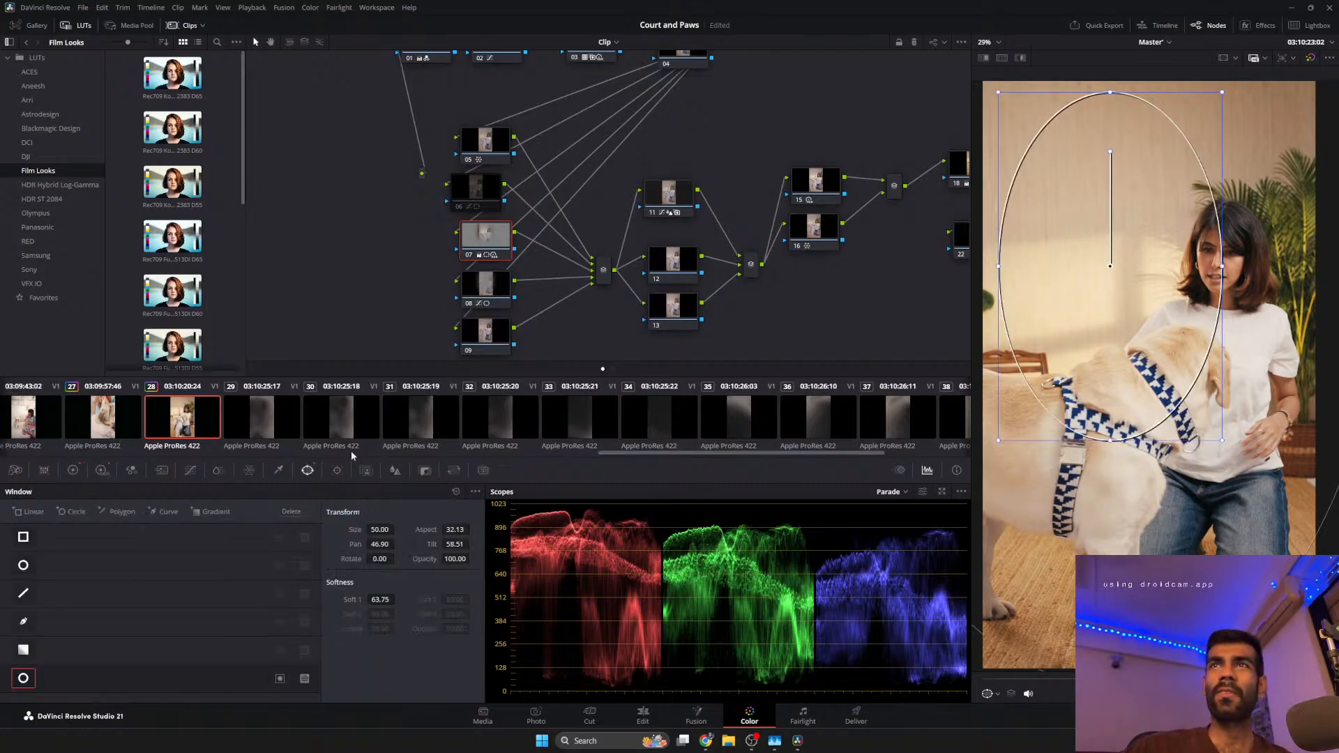
Move the circular window on clip 28's node 07 over the seated woman, to about Pan 53.17 and Tilt 55.23, and review the clip.
left_click_drag(1118, 335, 1199, 377)
left_click(1026, 676)
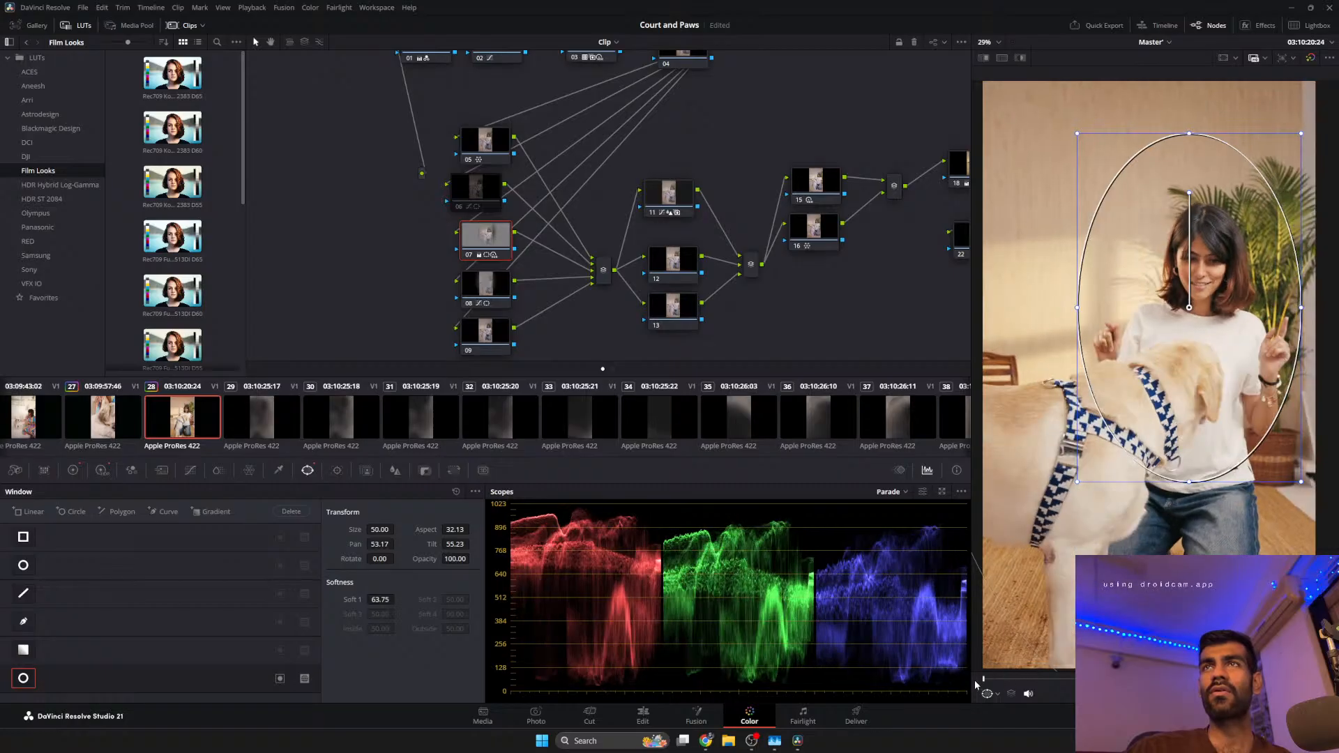
left_click_drag(1026, 676, 1144, 678)
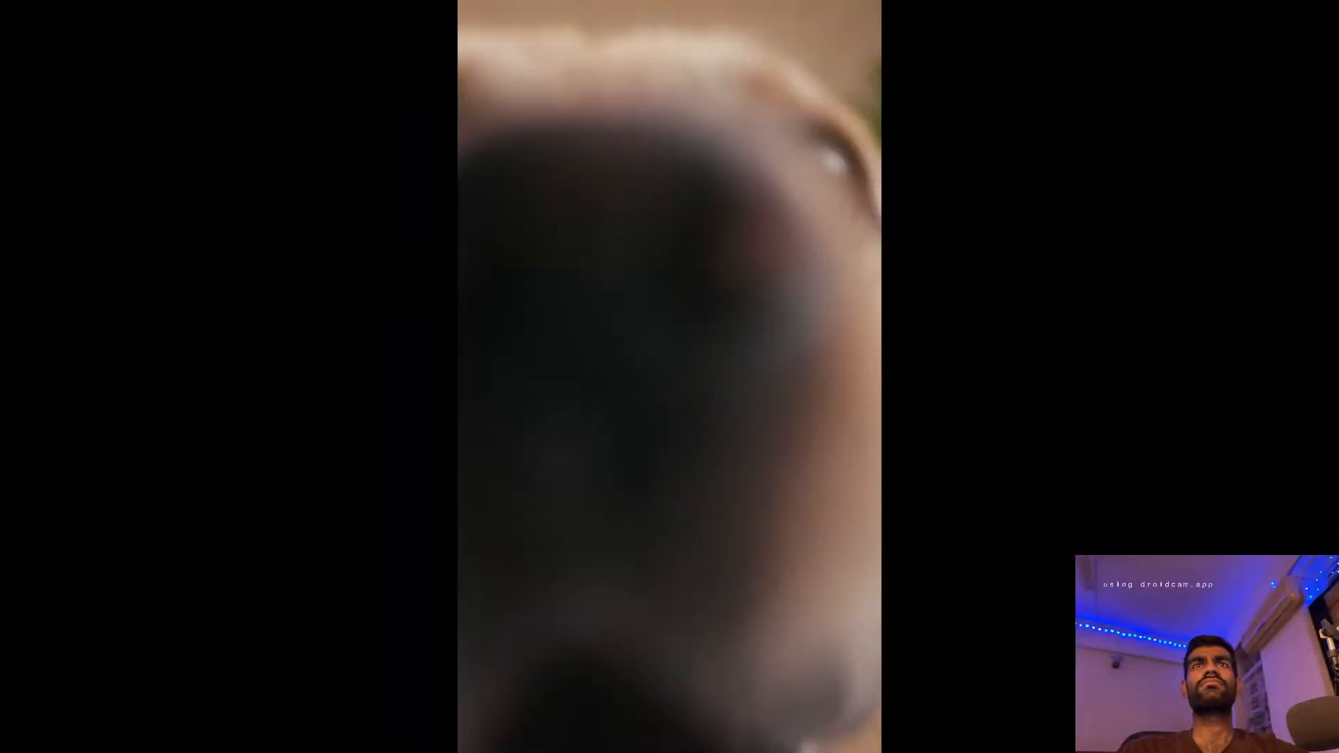
key("Escape")
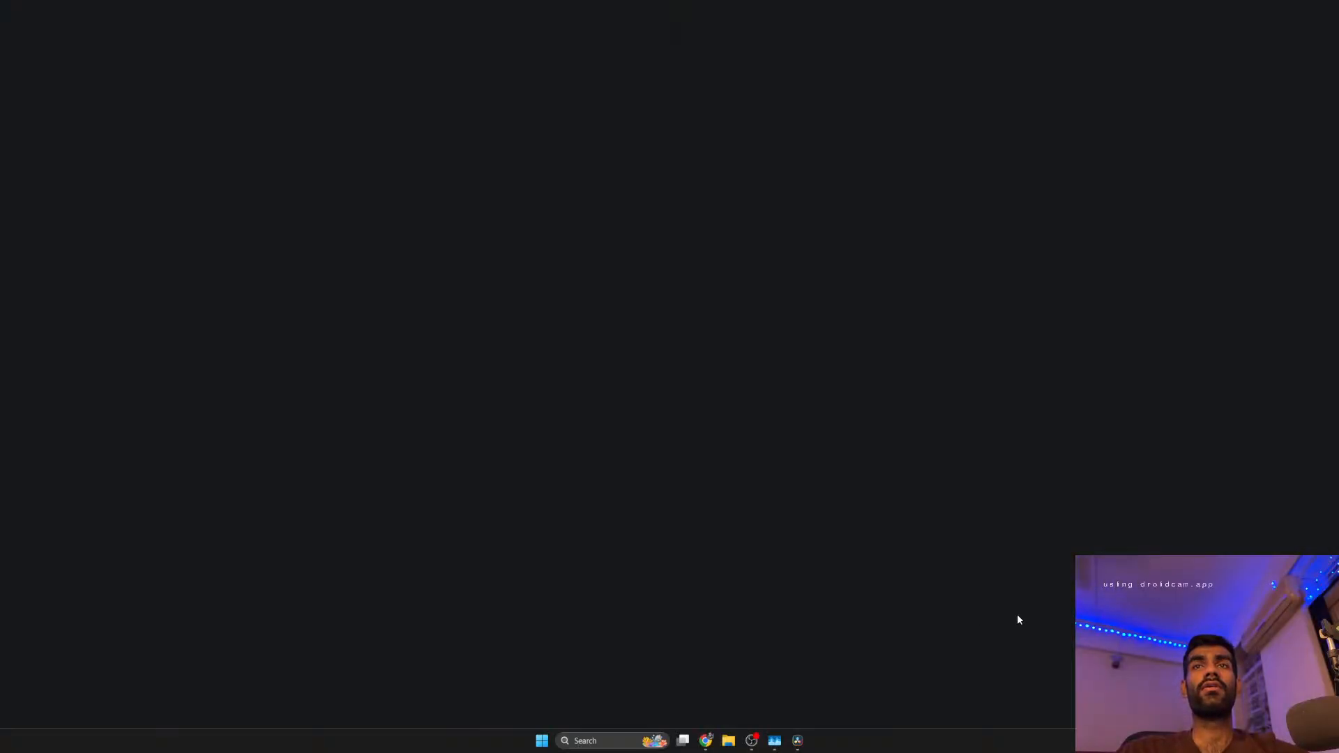
left_click_drag(1314, 678, 1004, 678)
Apply clip 28's grade to clips 40 and 41, and check both clips in motion.
scroll(442, 430, "down", 4)
scroll(442, 430, "down", 4)
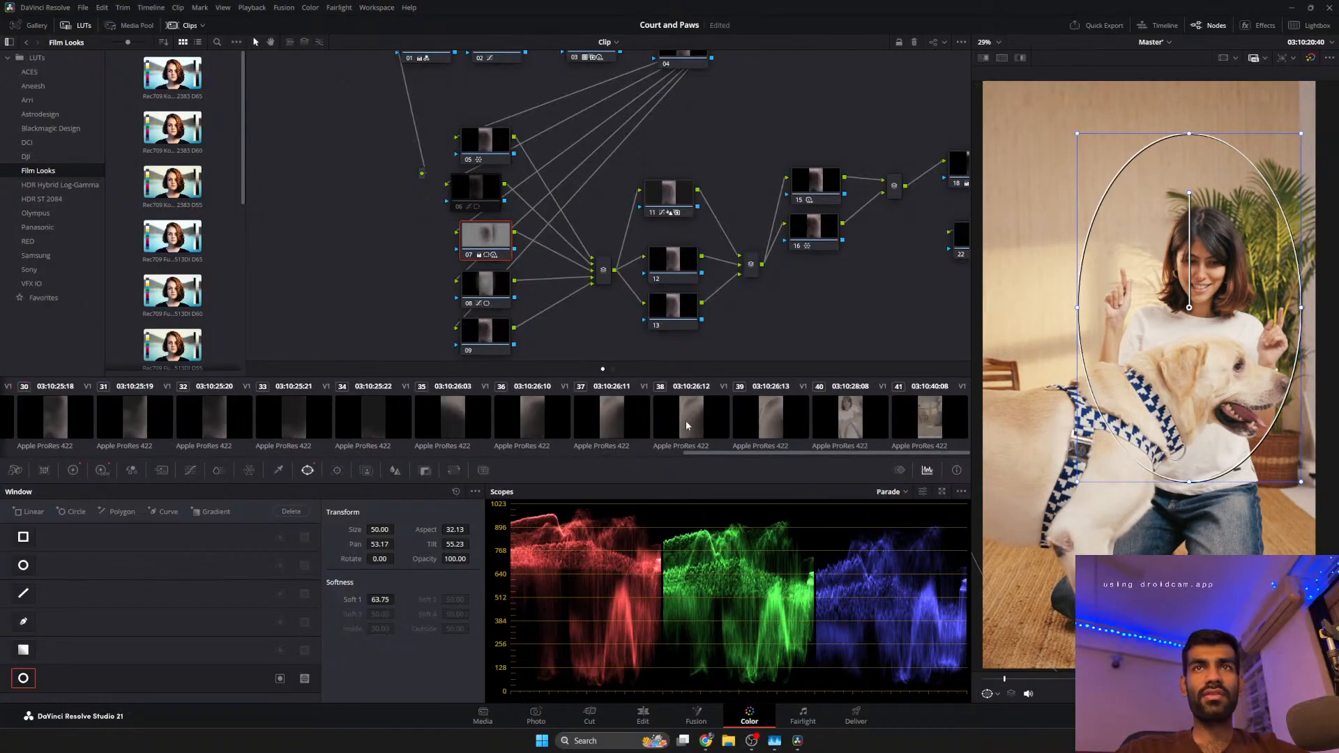
left_click(855, 428)
key("space")
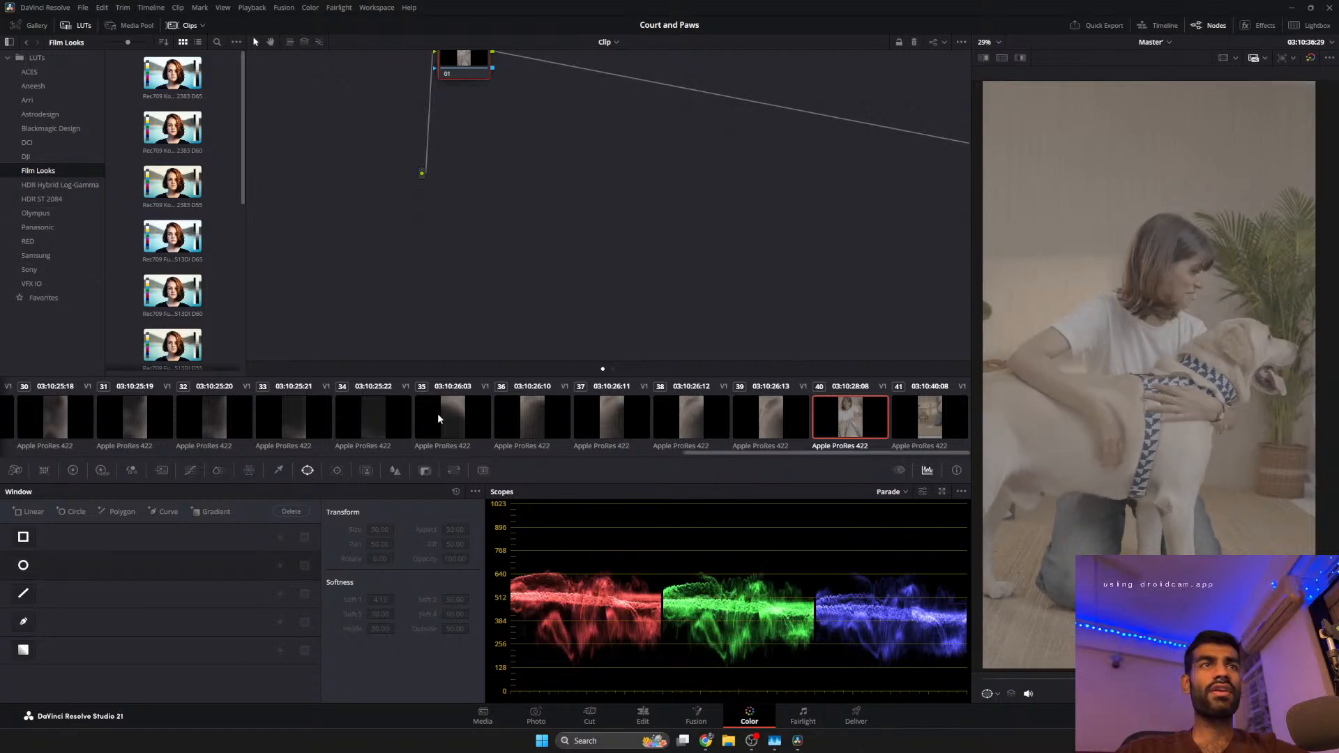
scroll(305, 439, "up", 5)
scroll(265, 421, "down", 5)
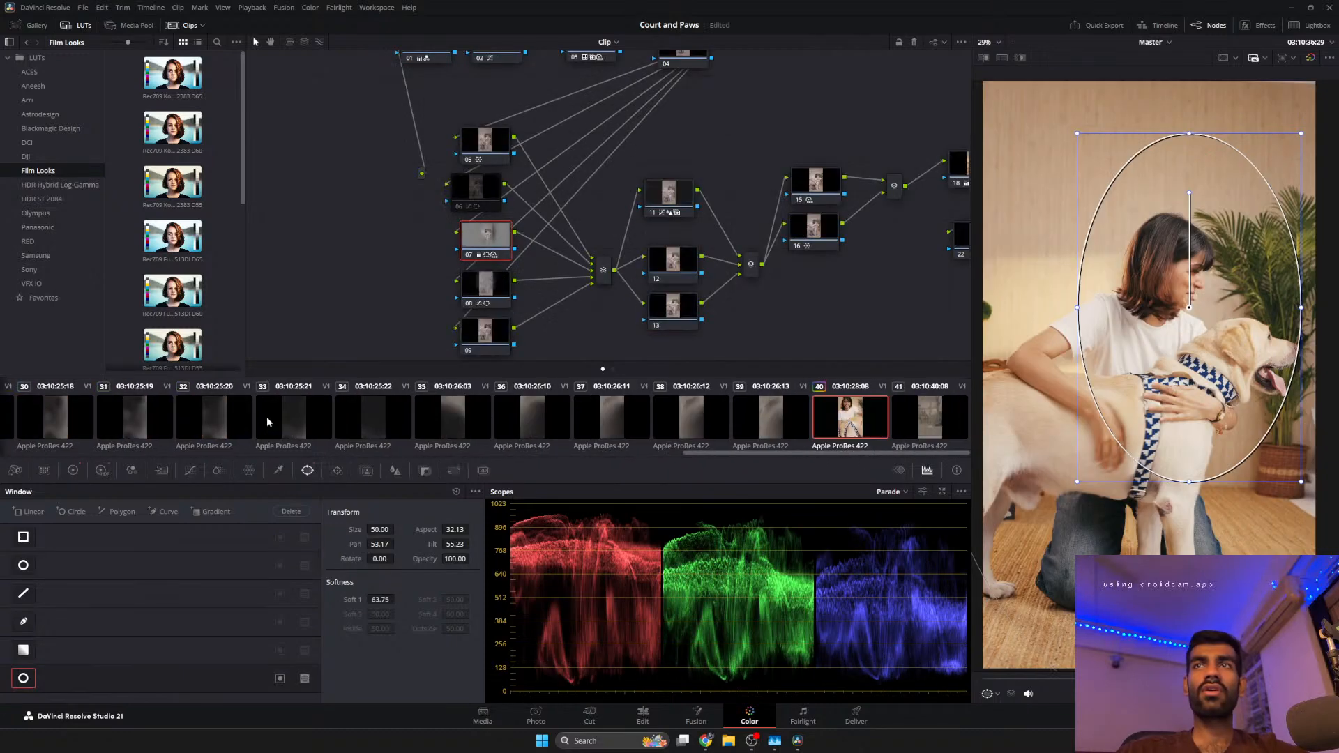
left_click_drag(1028, 679, 1316, 679)
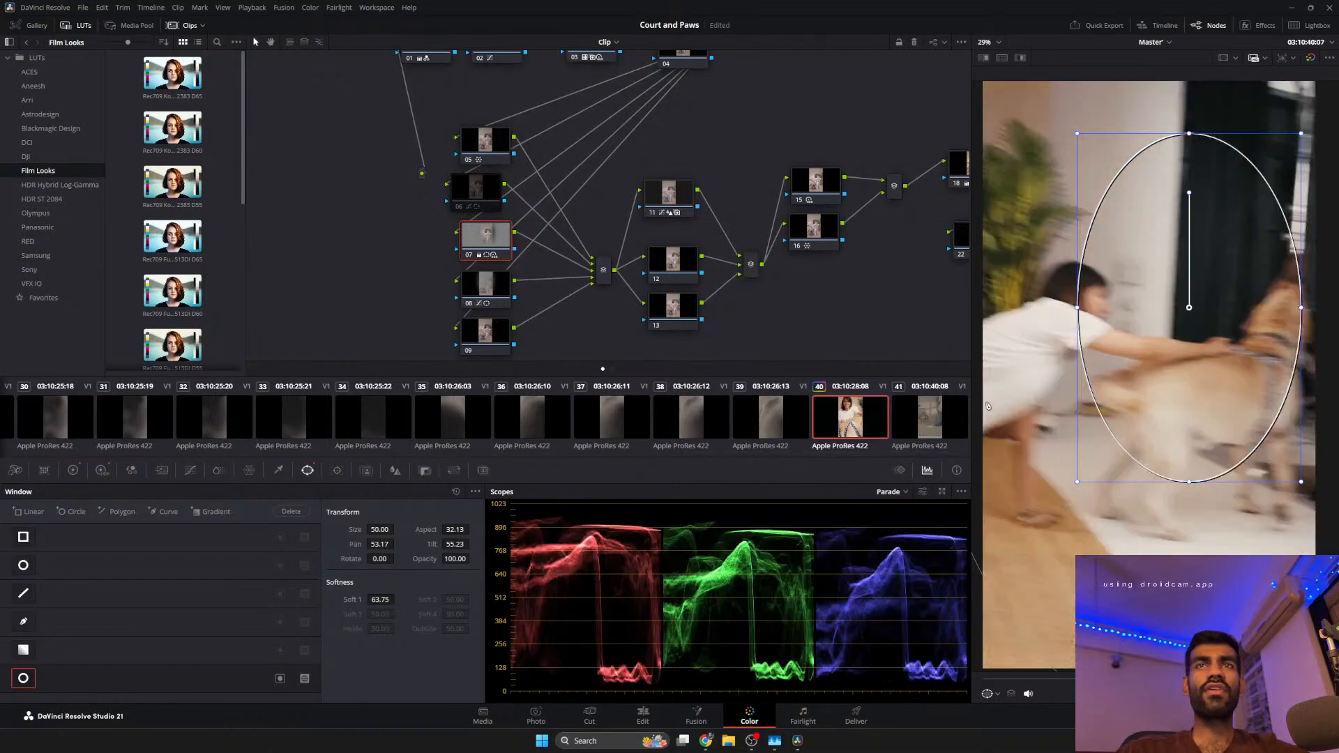
left_click(927, 433)
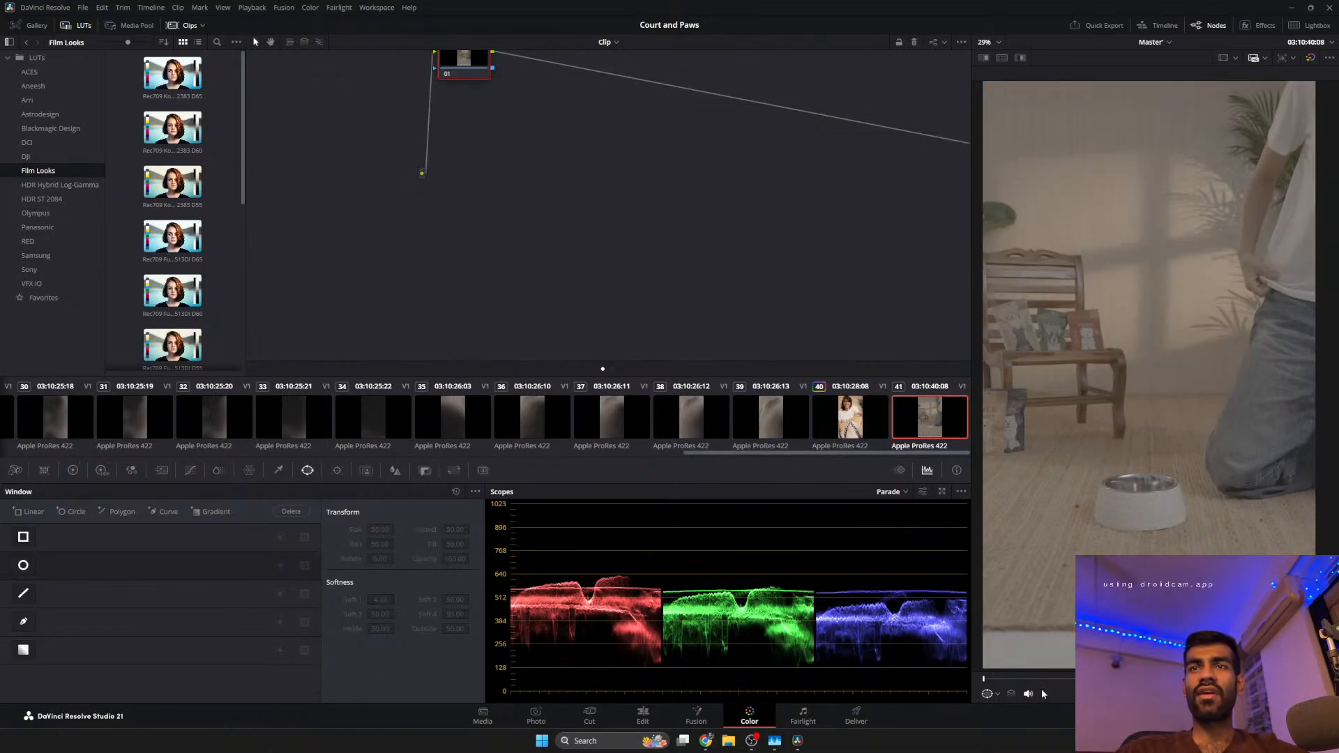
key("space")
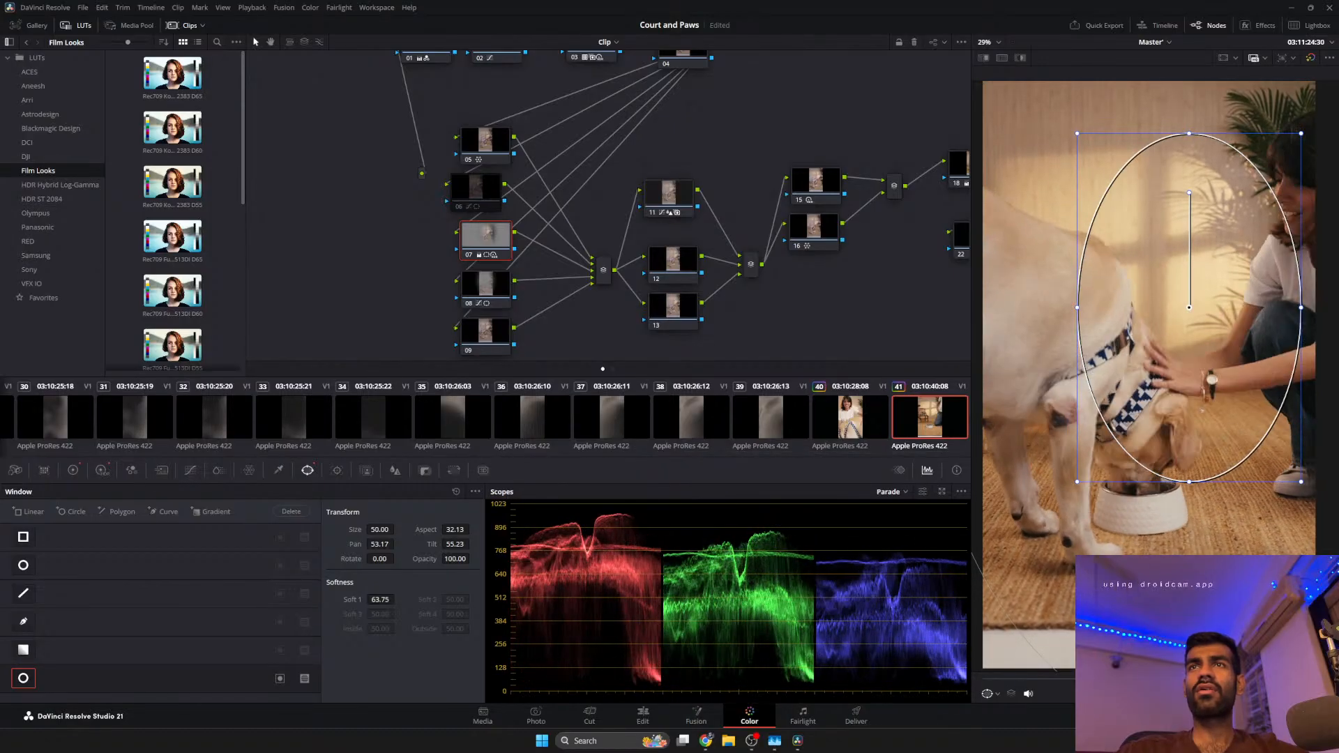
On clip 41's Exposure node, set the primary Lift to 0.02 and Gamma to 0.01, and scrub through the clip.
left_click_drag(460, 217, 521, 417)
left_click(560, 241)
left_click(72, 471)
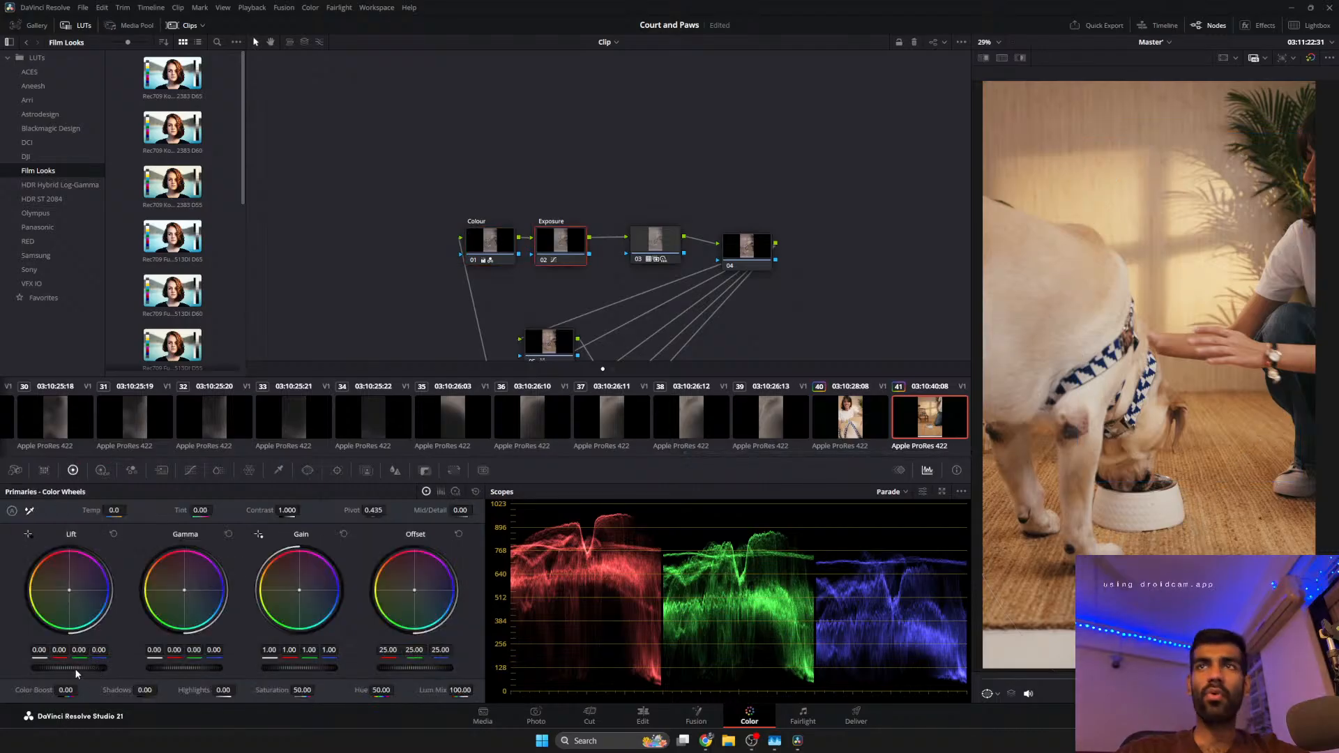
scroll(74, 668, "up", 2)
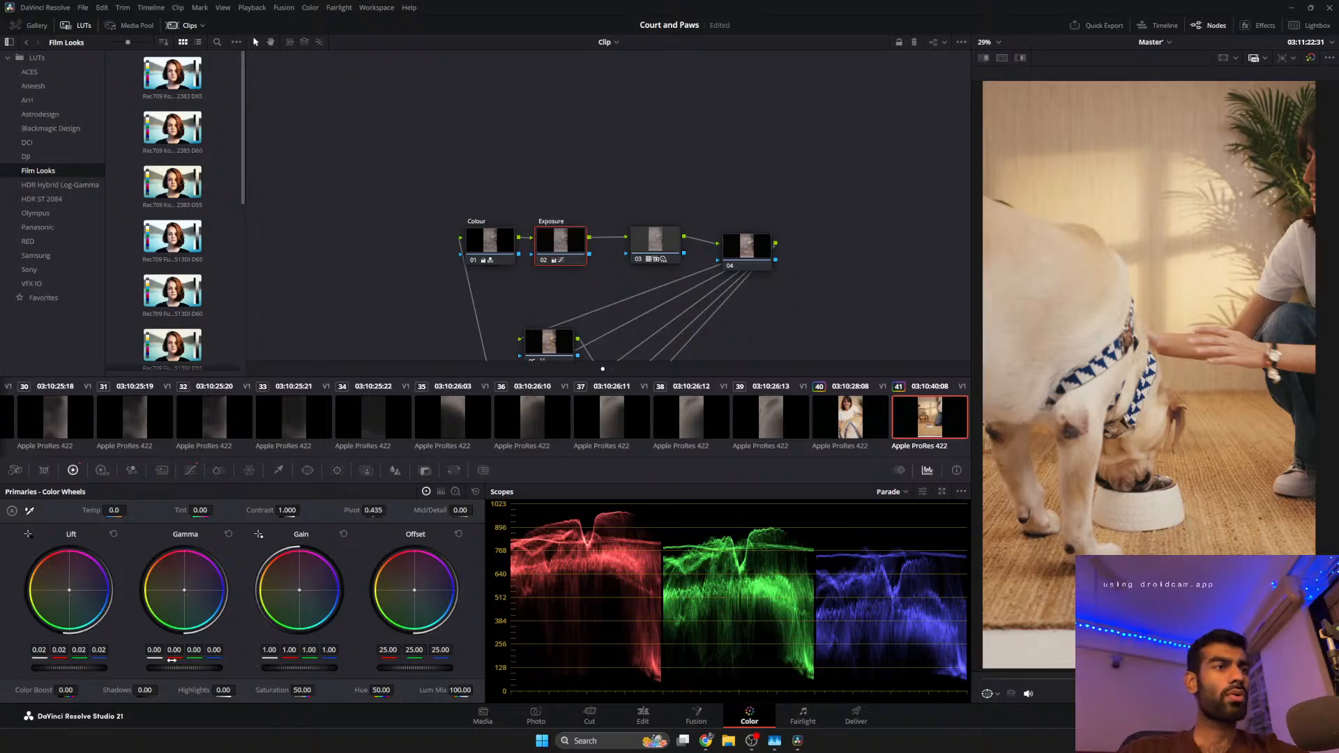
scroll(179, 671, "up", 1)
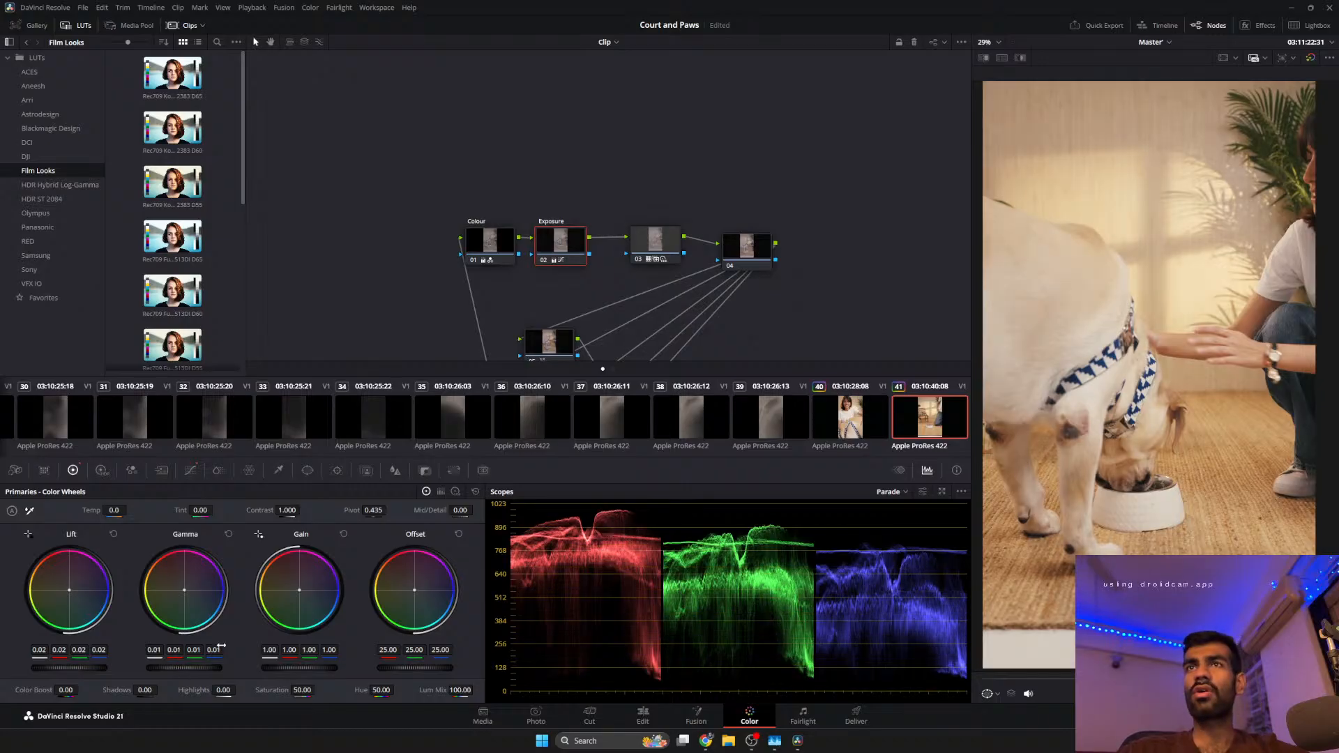
left_click_drag(993, 679, 1232, 679)
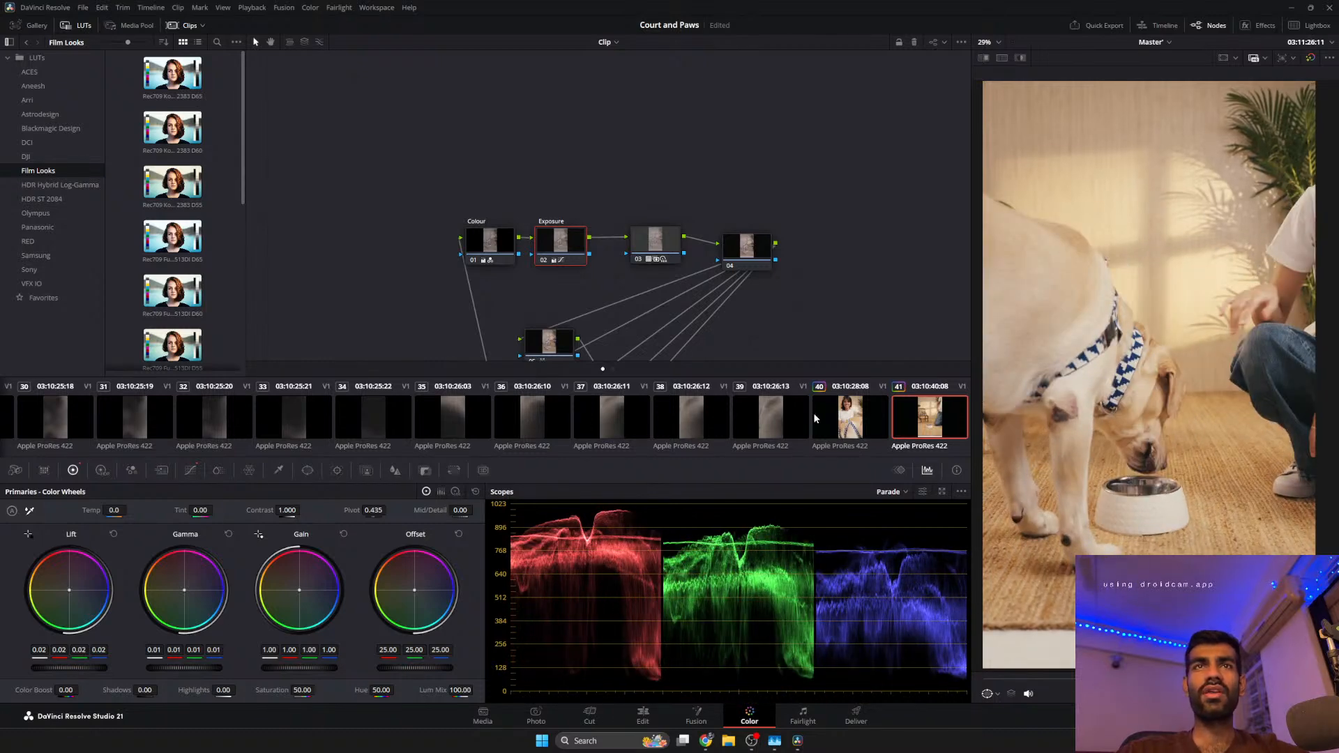
Select clips 29 through 39 and replace their existing grades with clip 28's grade.
left_click(782, 419)
scroll(618, 422, "up", 4)
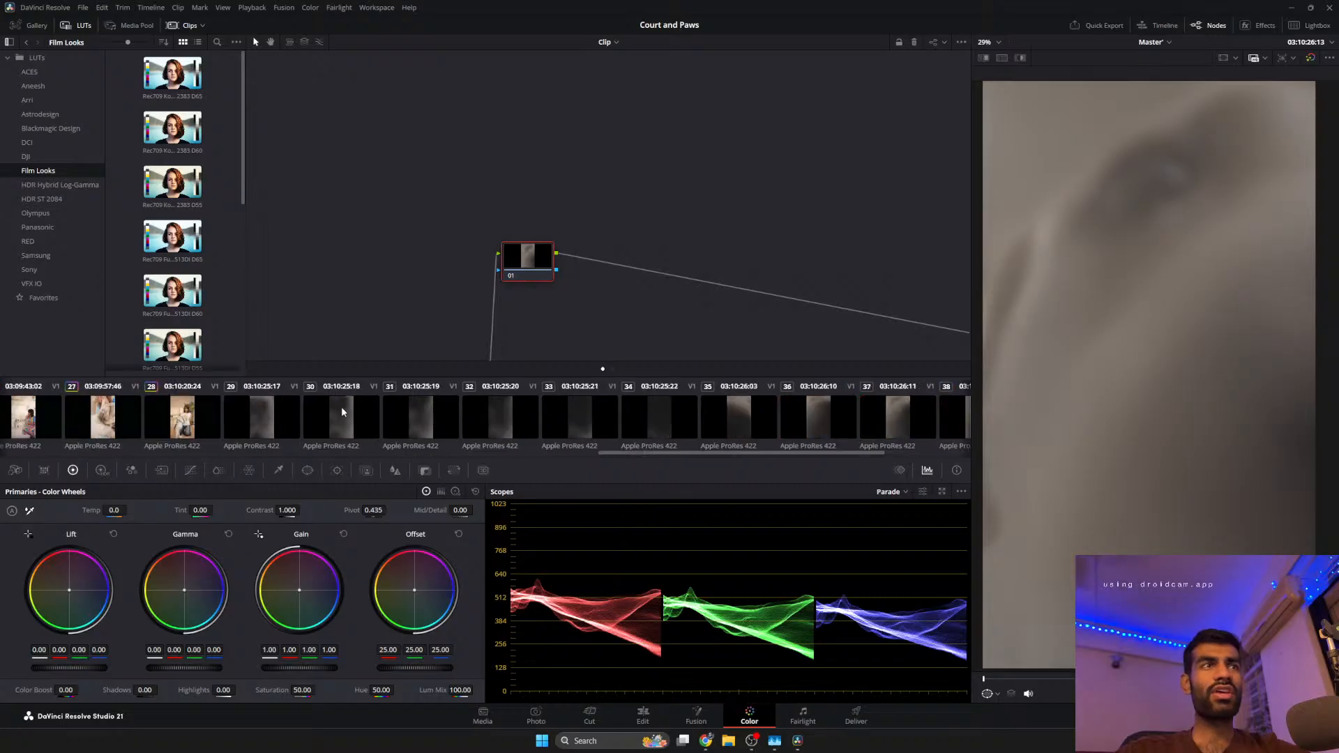
left_click(264, 423, "shift")
middle_click(164, 428)
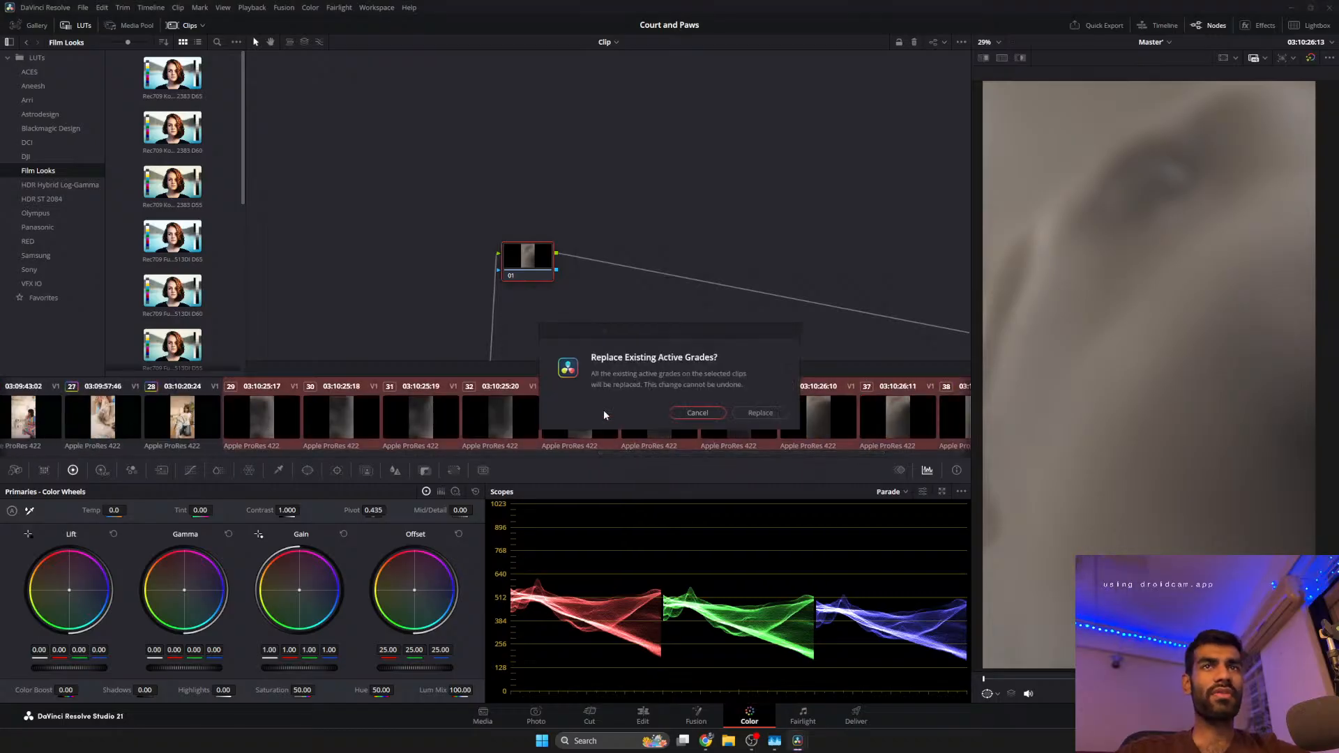
left_click(759, 413)
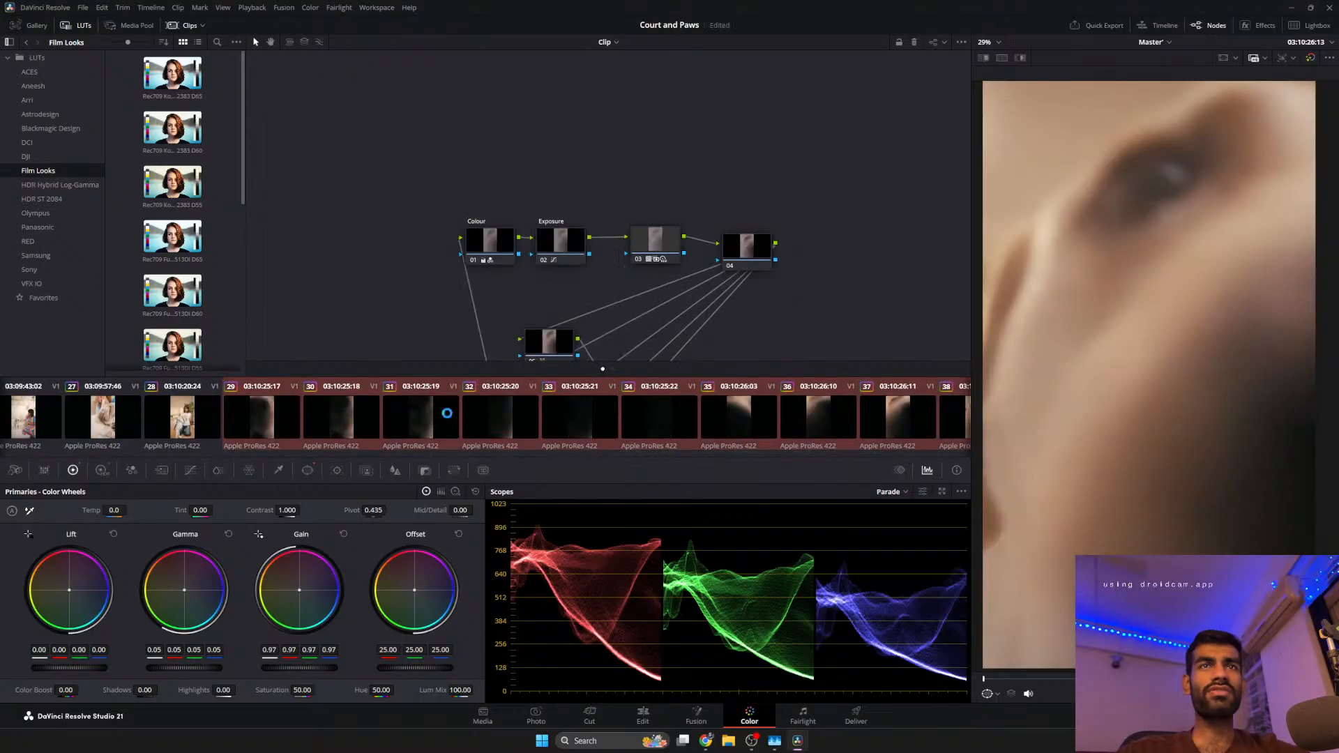
Go back through the neighbouring clips, set the Tint on clip 25's Colour node to -3.50 and scrub through that clip.
scroll(532, 421, "up", 6)
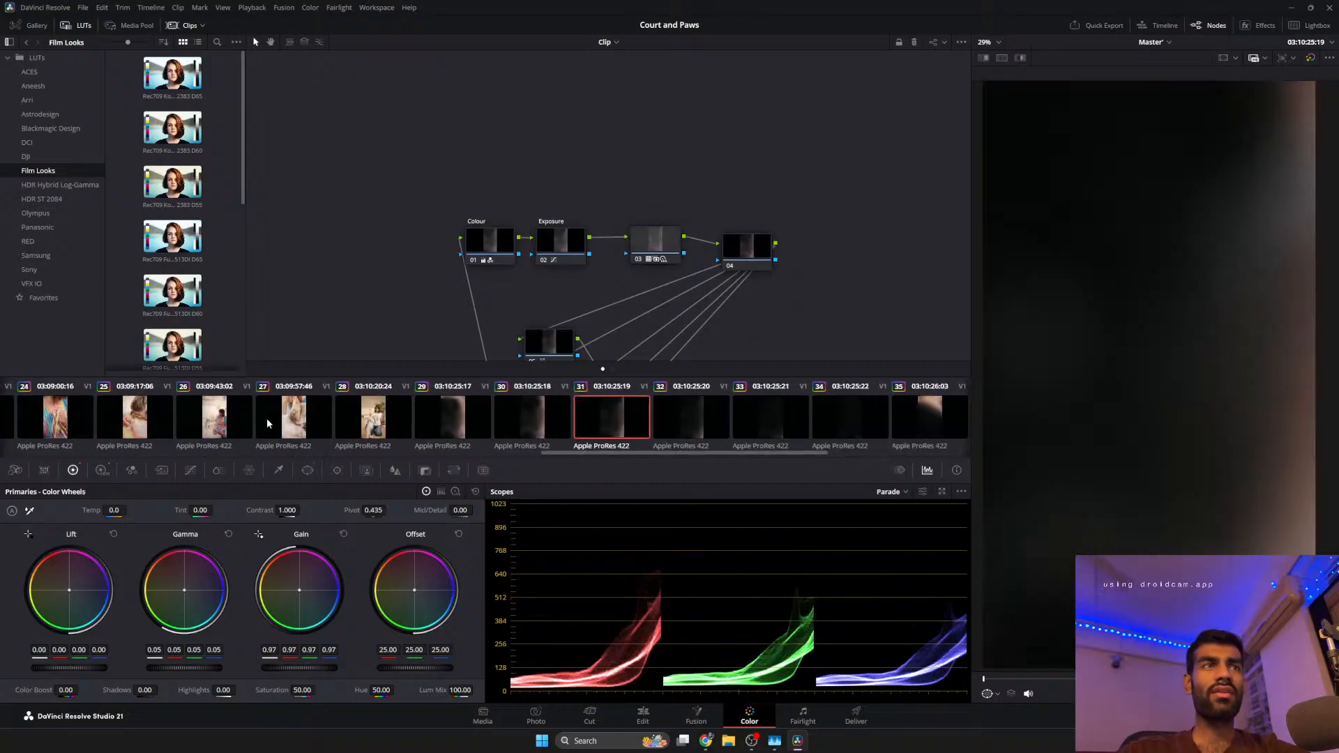
left_click(221, 429)
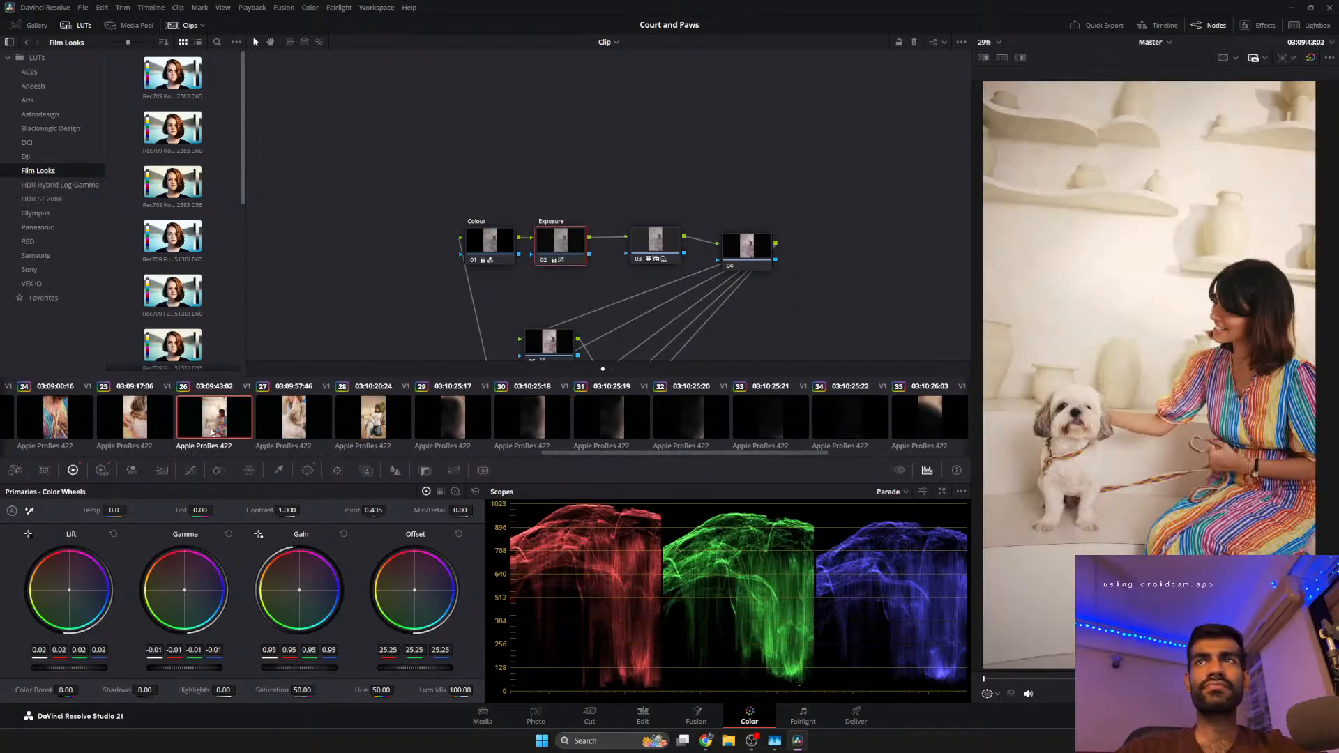
left_click(320, 426)
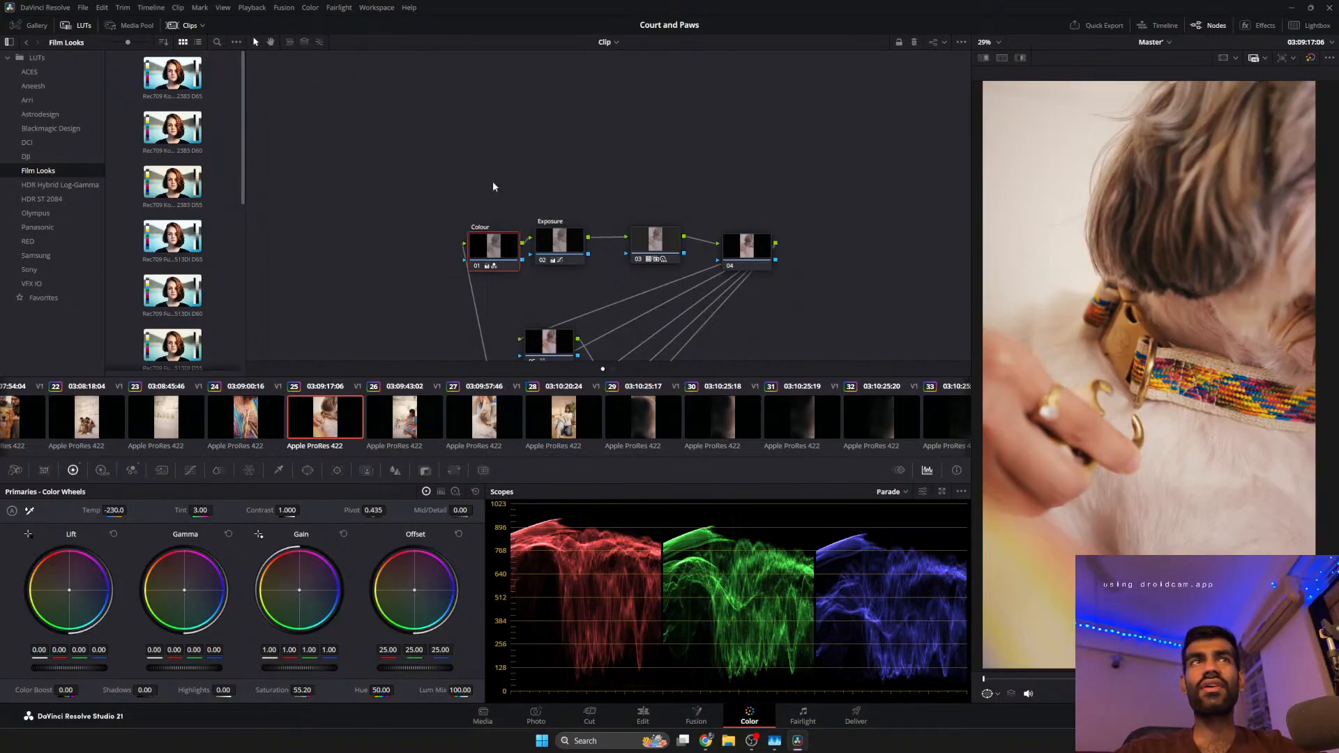
left_click_drag(569, 243, 581, 250)
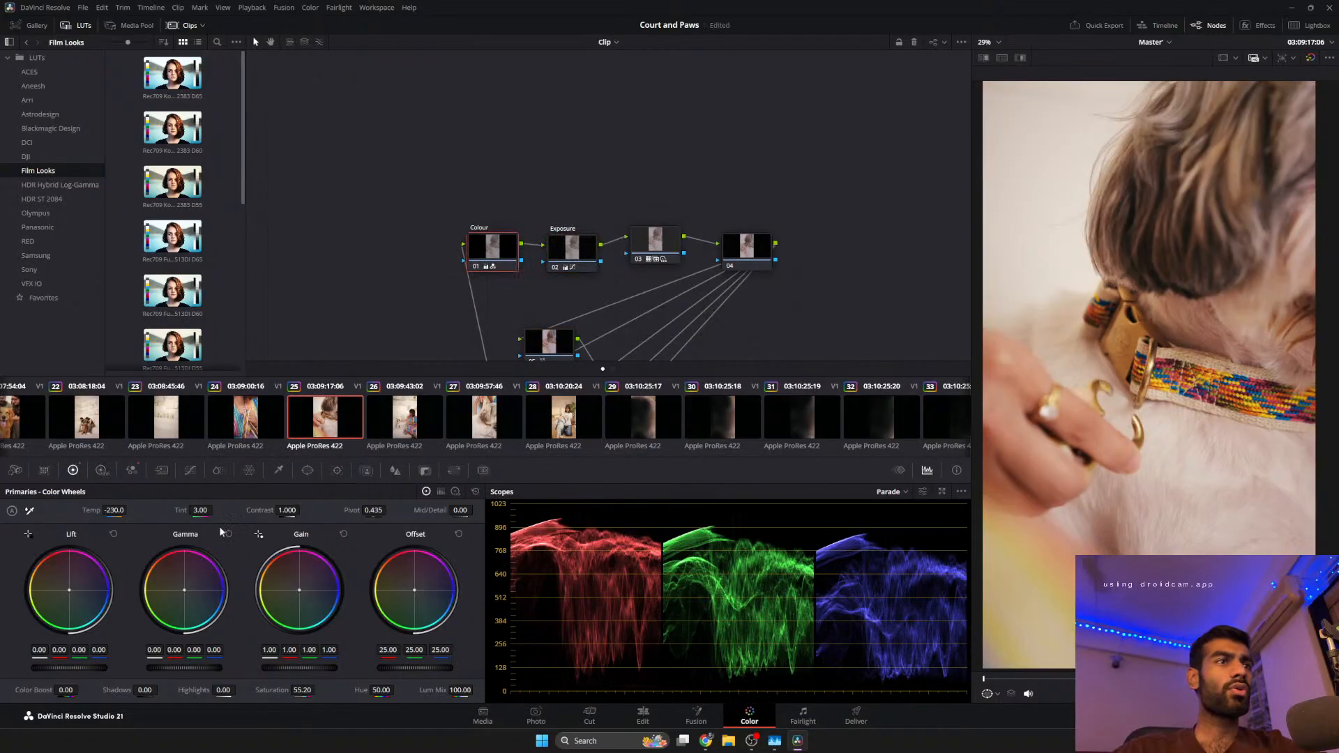
left_click_drag(196, 511, 180, 511)
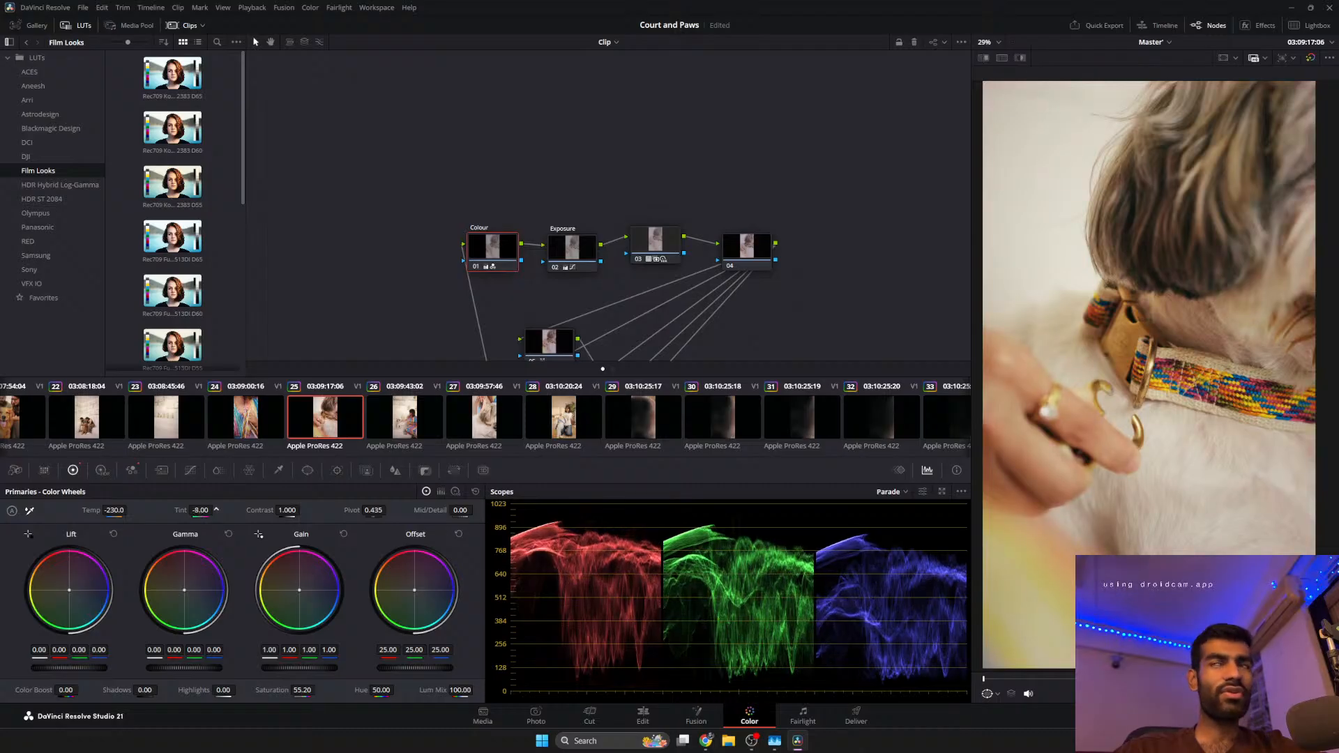
left_click_drag(188, 511, 192, 511)
left_click_drag(1053, 680, 1315, 680)
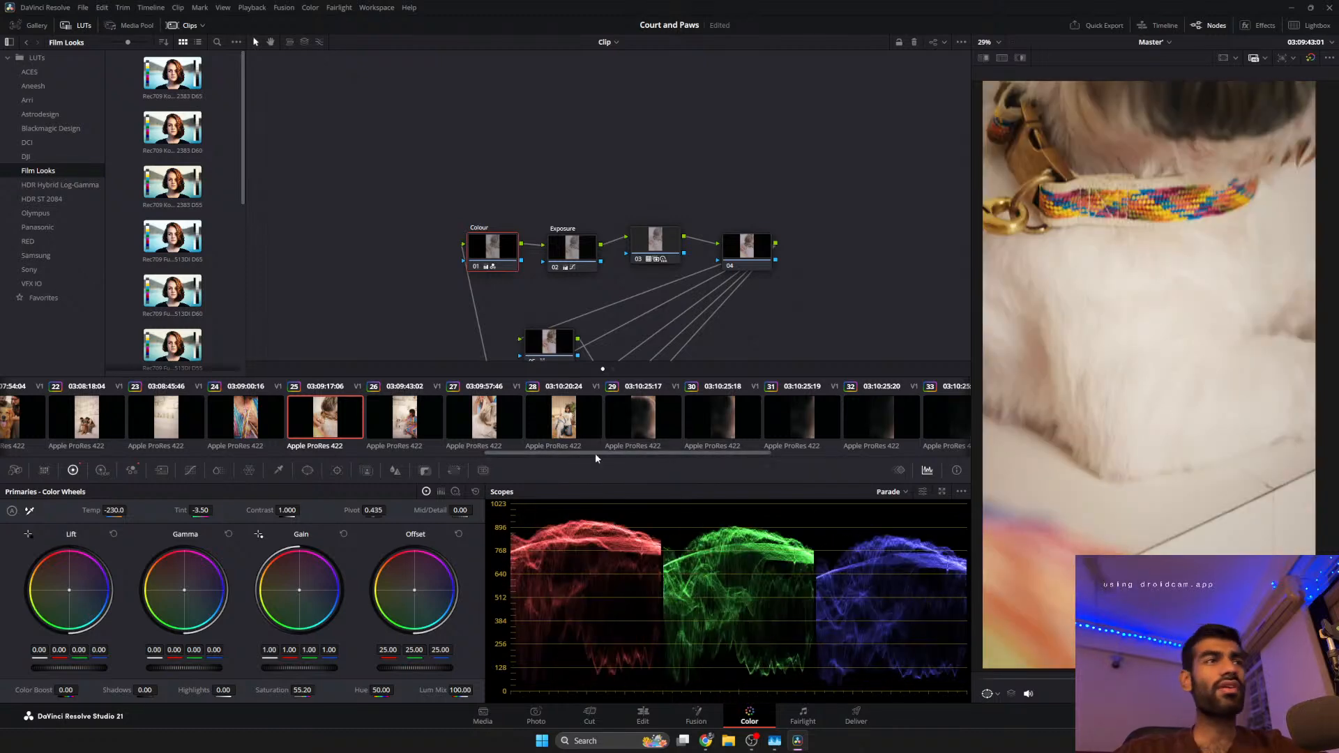
Review clips 24 back to 20, scrubbing through them to compare colour and exposure between the shots.
left_click(243, 423)
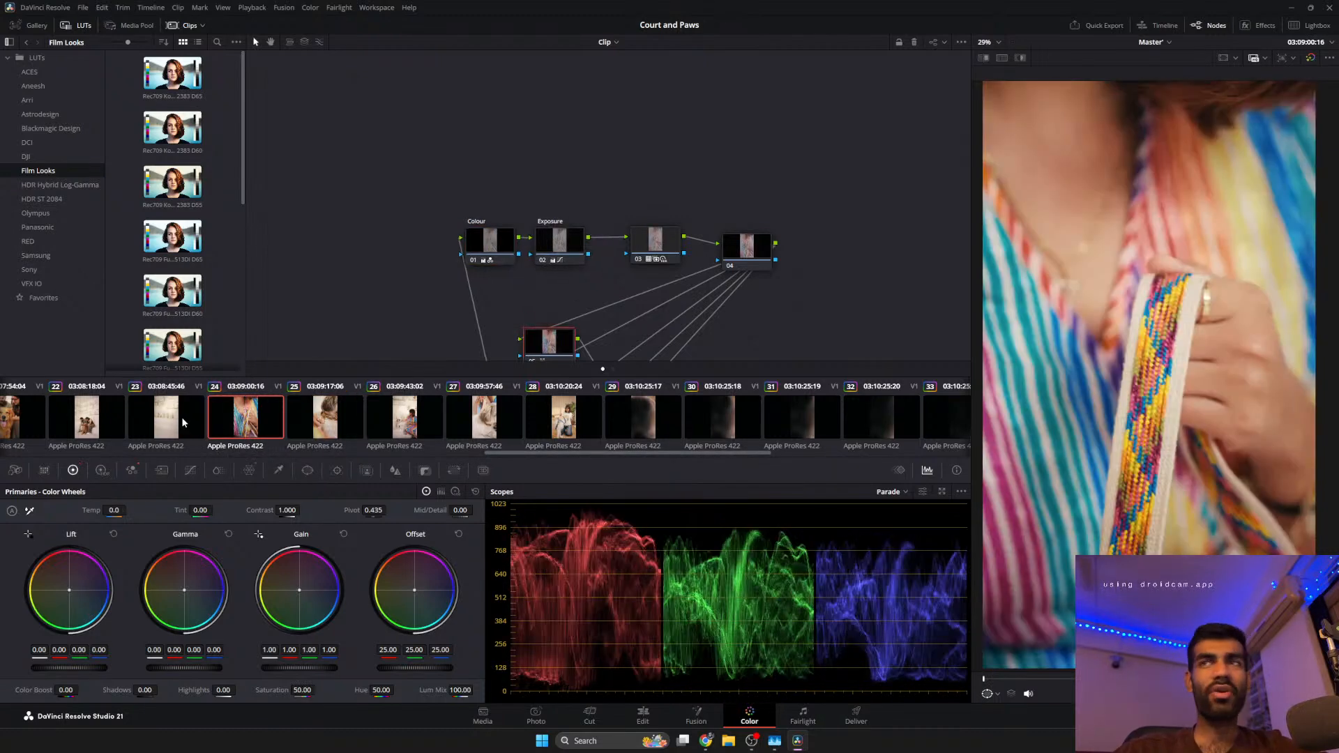
left_click(171, 419)
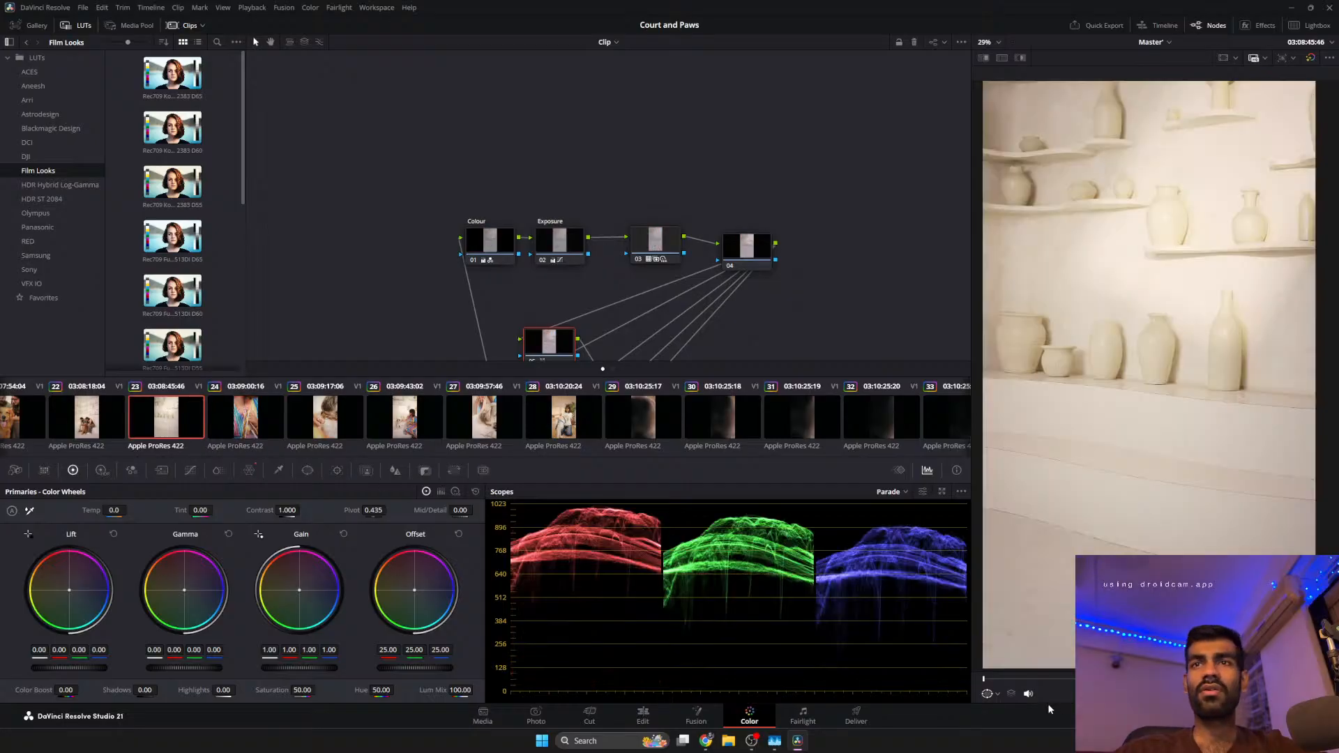
left_click_drag(1035, 679, 1316, 679)
scroll(375, 435, "up", 3)
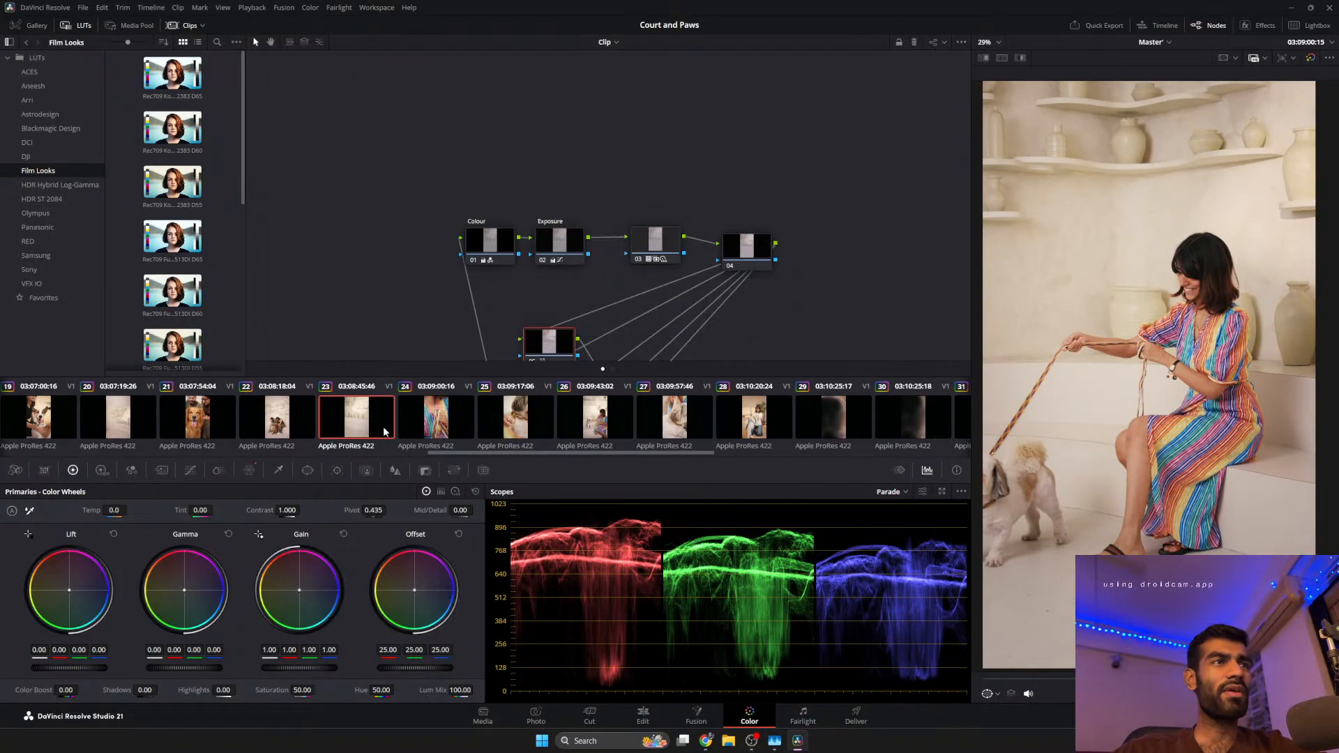
left_click(303, 408)
left_click_drag(1055, 679, 1256, 679)
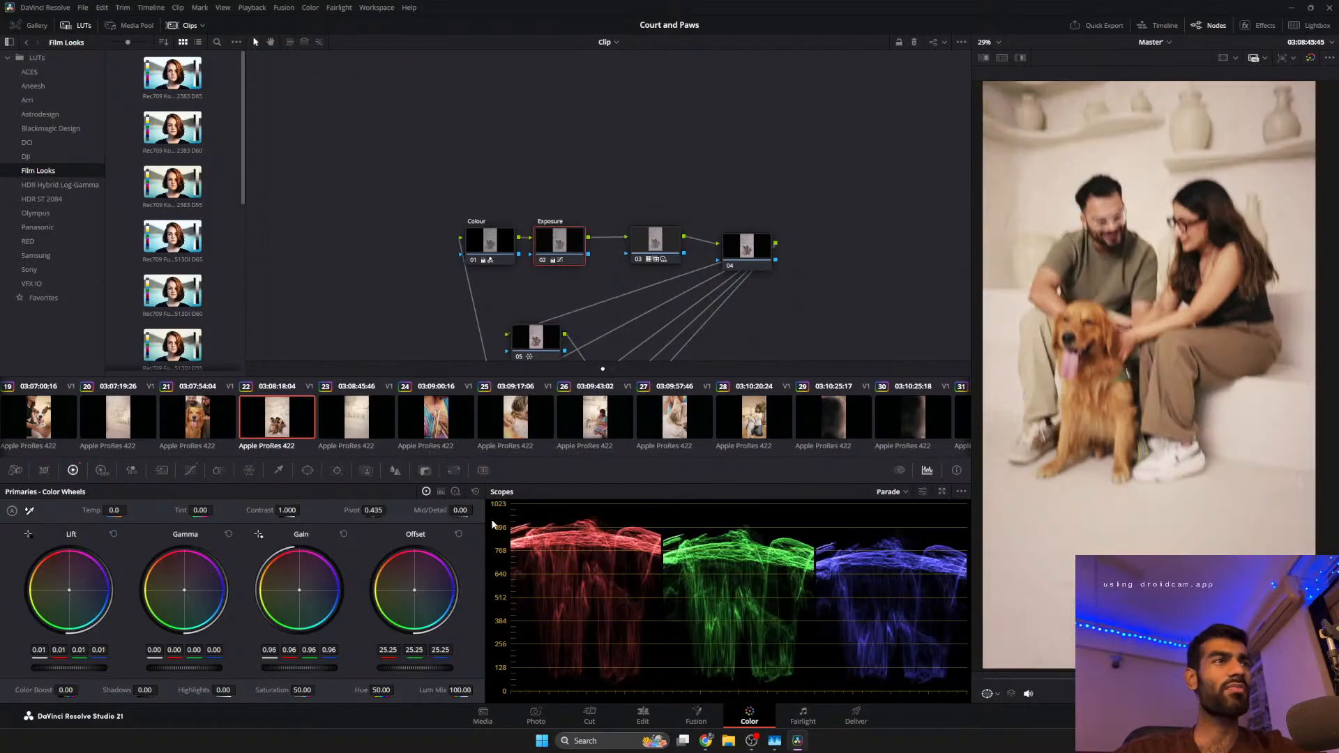
left_click(216, 423)
left_click_drag(1059, 680, 1177, 679)
left_click(133, 430)
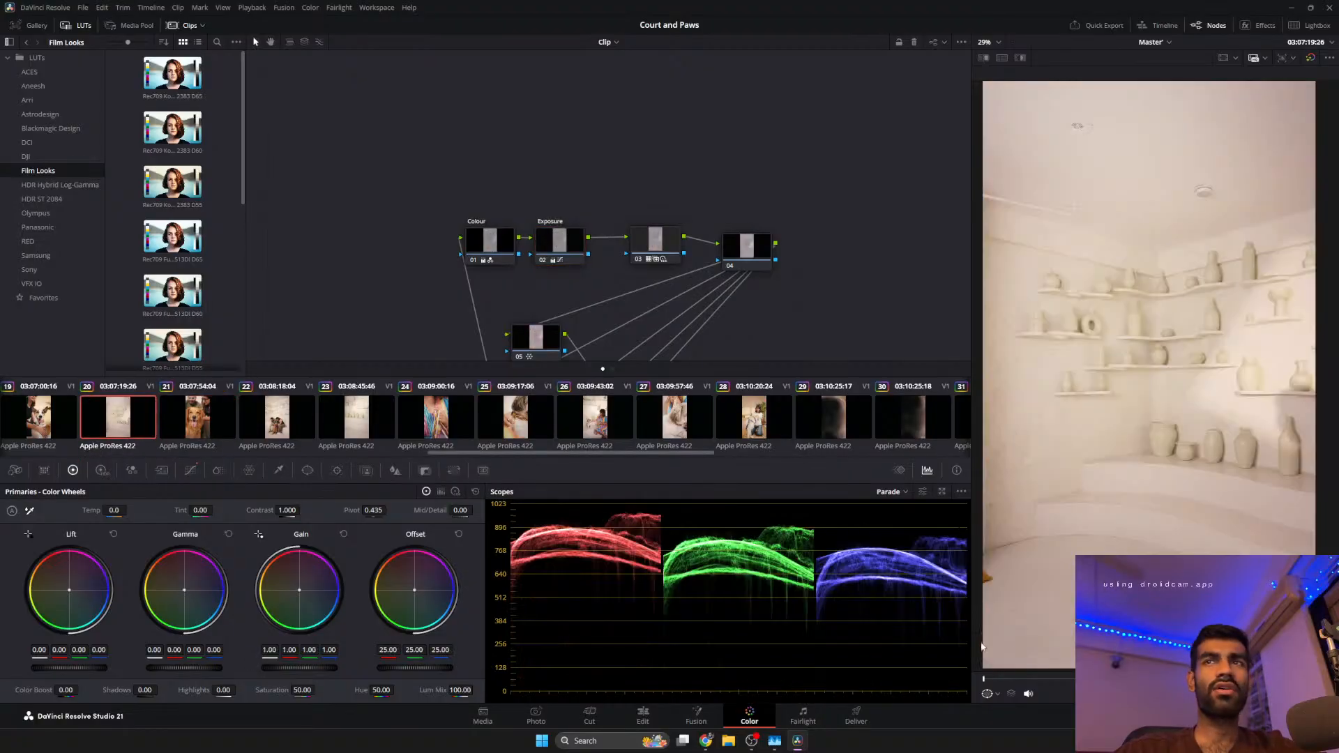
left_click_drag(1077, 679, 1210, 679)
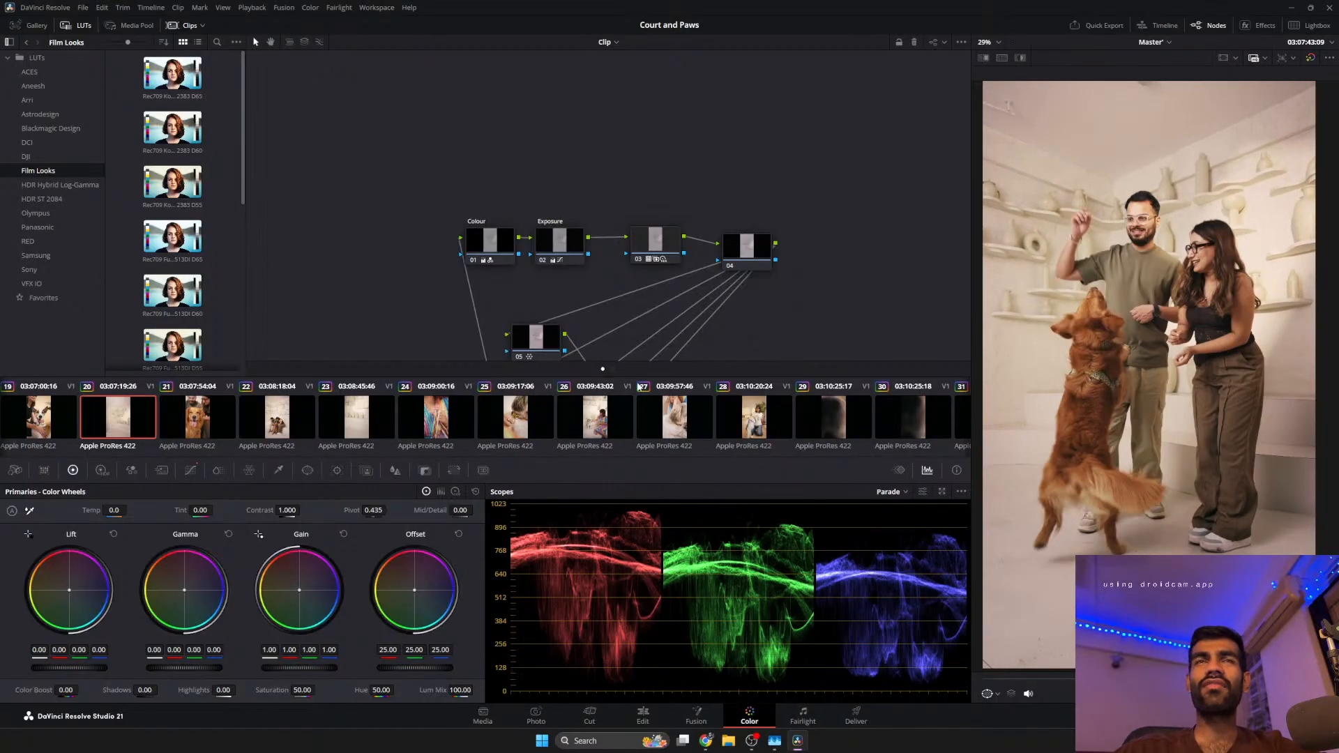
left_click(196, 425)
left_click(123, 426)
left_click(196, 429)
Try a saturation of 50.00 on clip 21's Colour node and undo the change.
left_click_drag(359, 238, 273, 127)
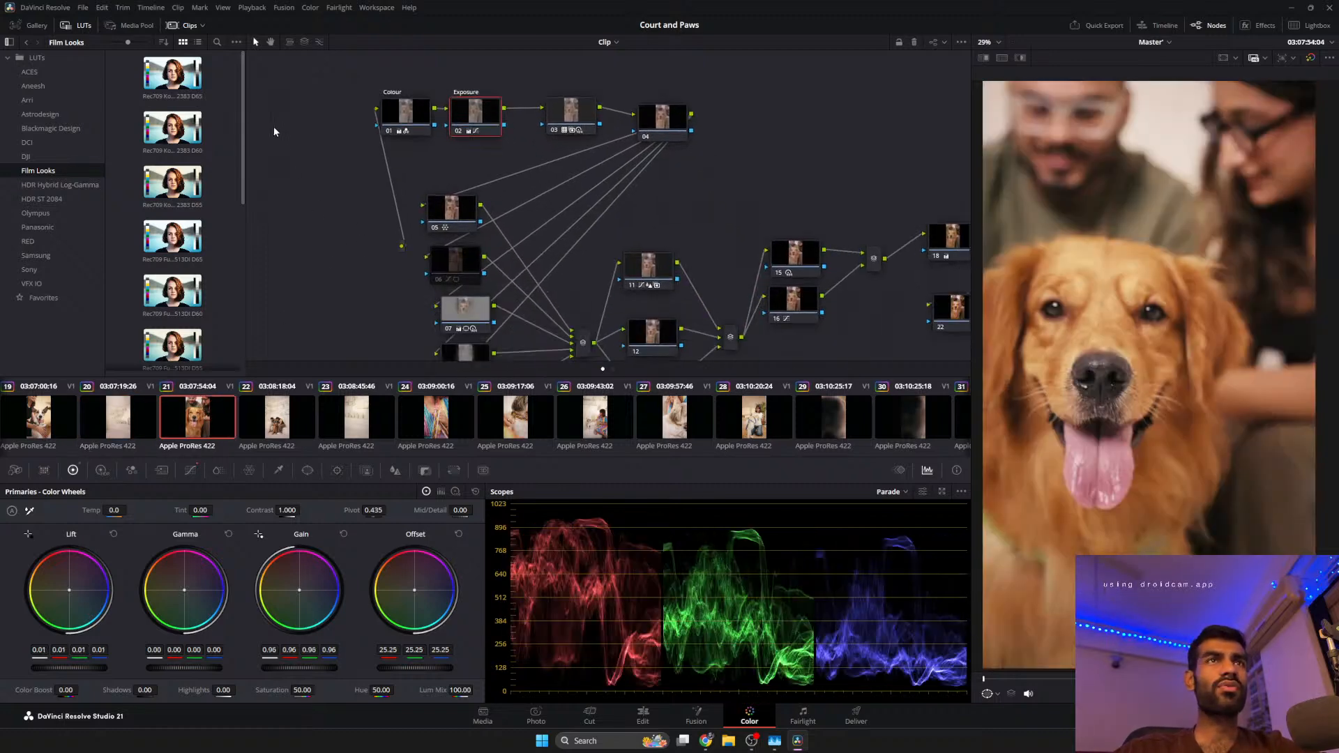
left_click(403, 119)
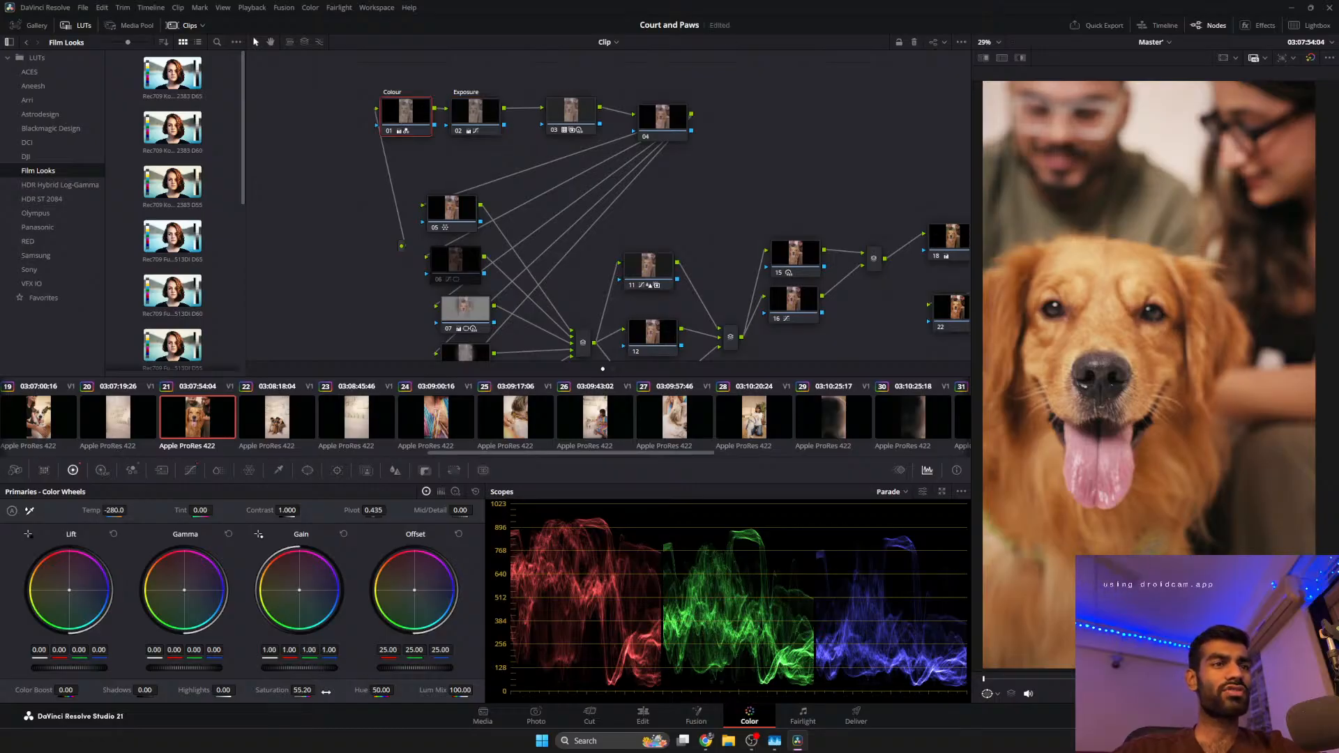
key("ctrl+z")
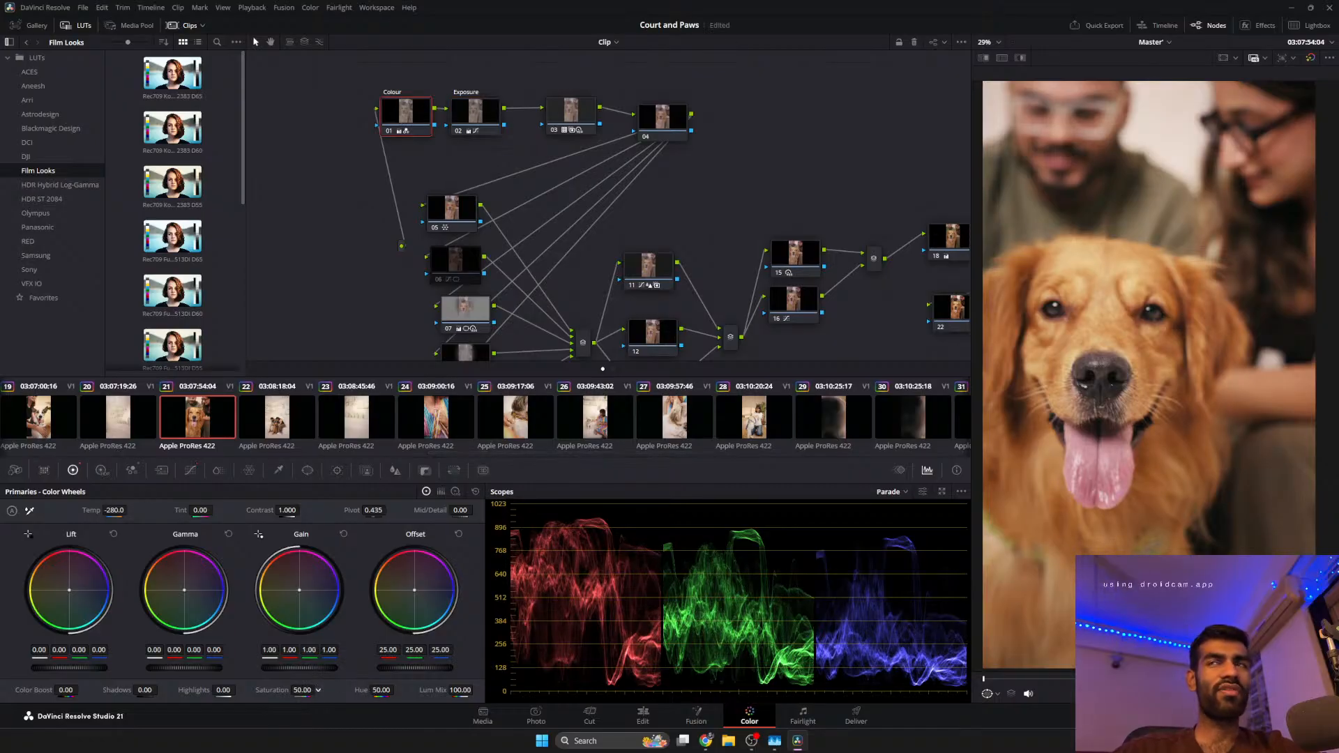
Check the grades of clips 19 and 18, play clip 18 and return to the final clips.
scroll(157, 433, "left", 3)
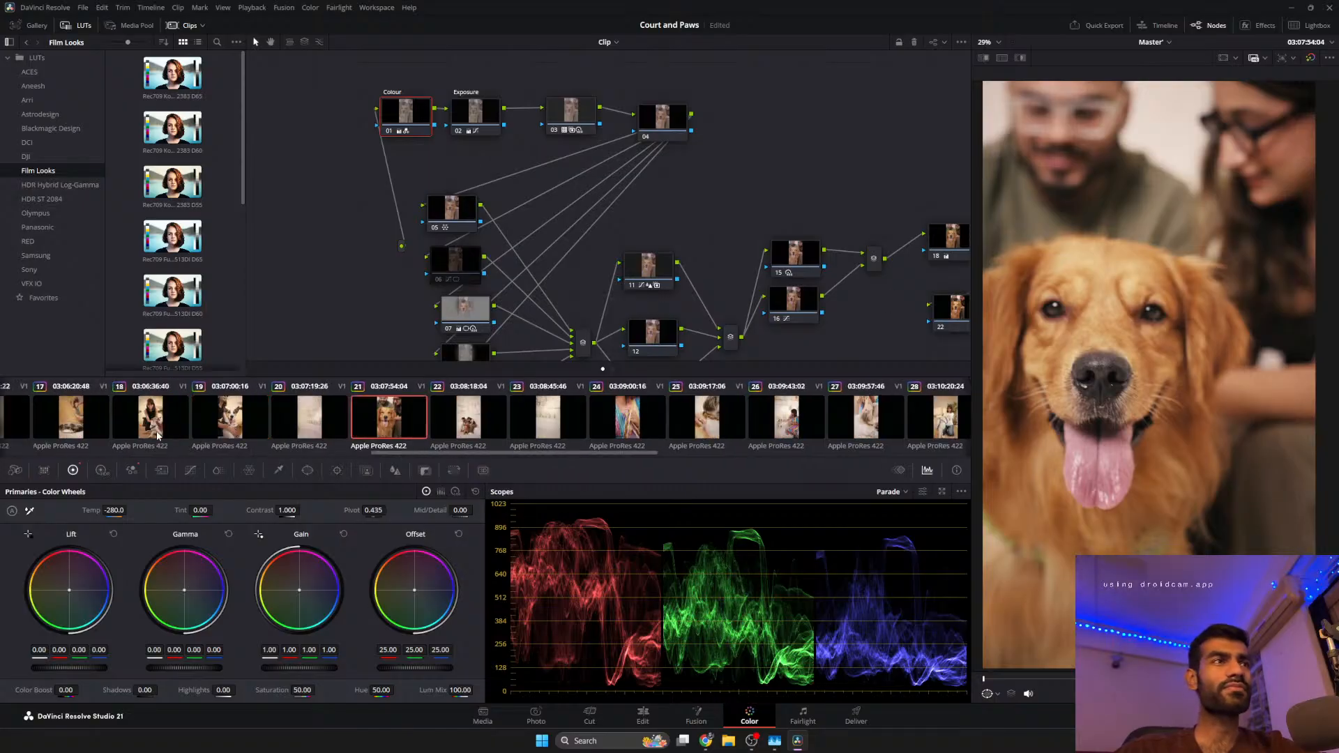
left_click(244, 434)
left_click(155, 421)
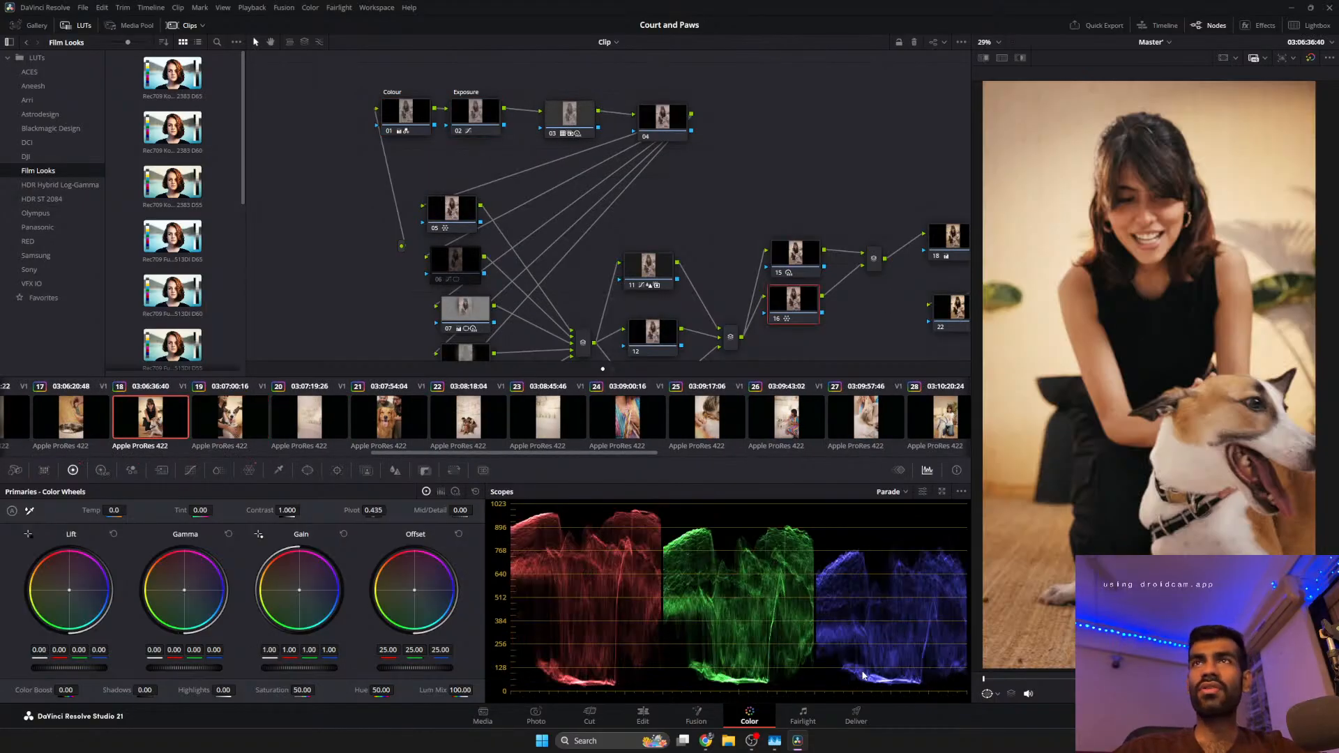
key("space")
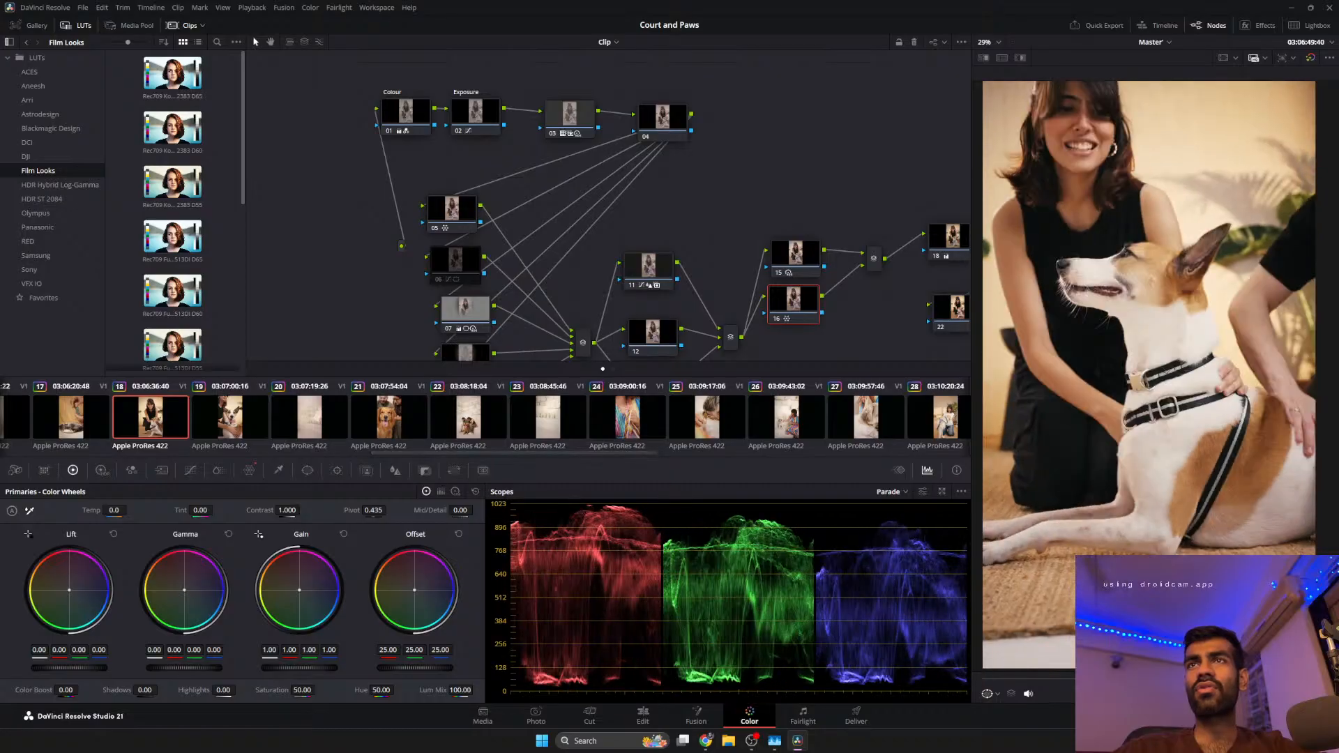
scroll(734, 420, "down", 4)
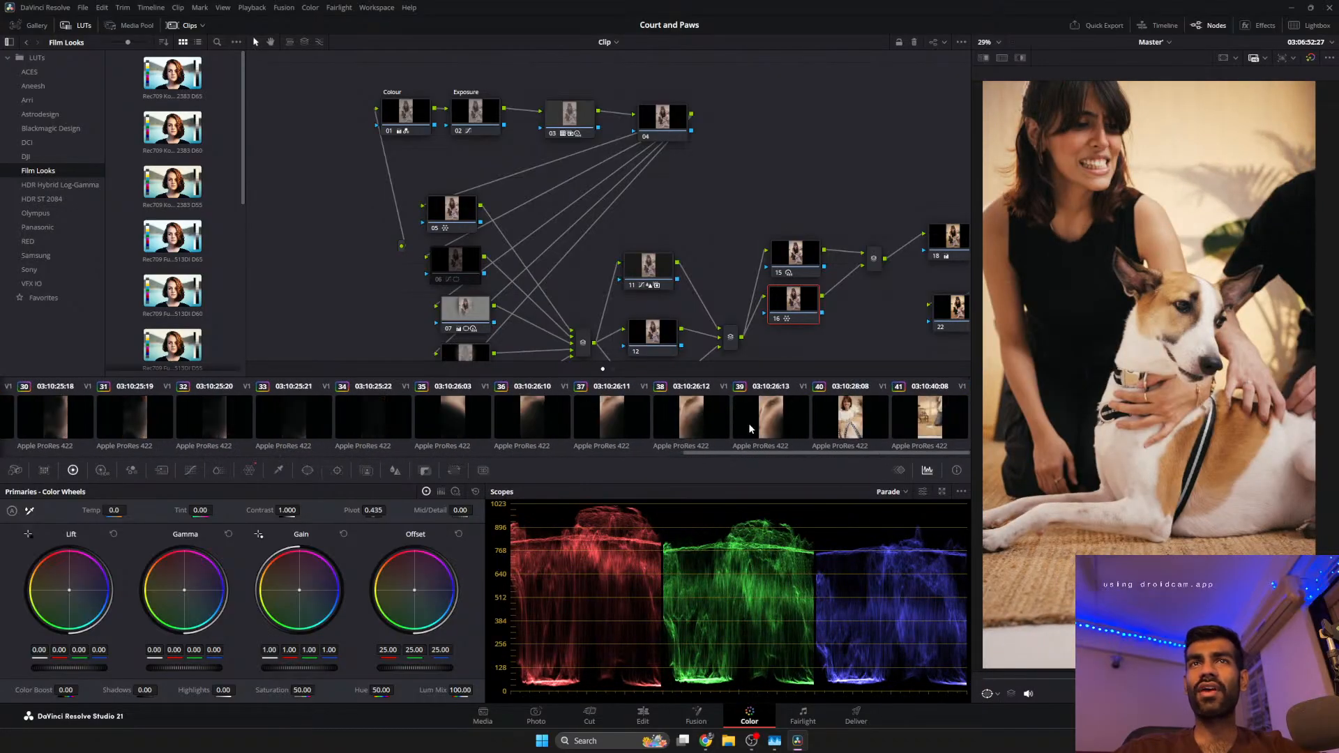
Toggle node 16 off and on repeatedly to compare the shot with and without its effect.
key("ctrl+d")
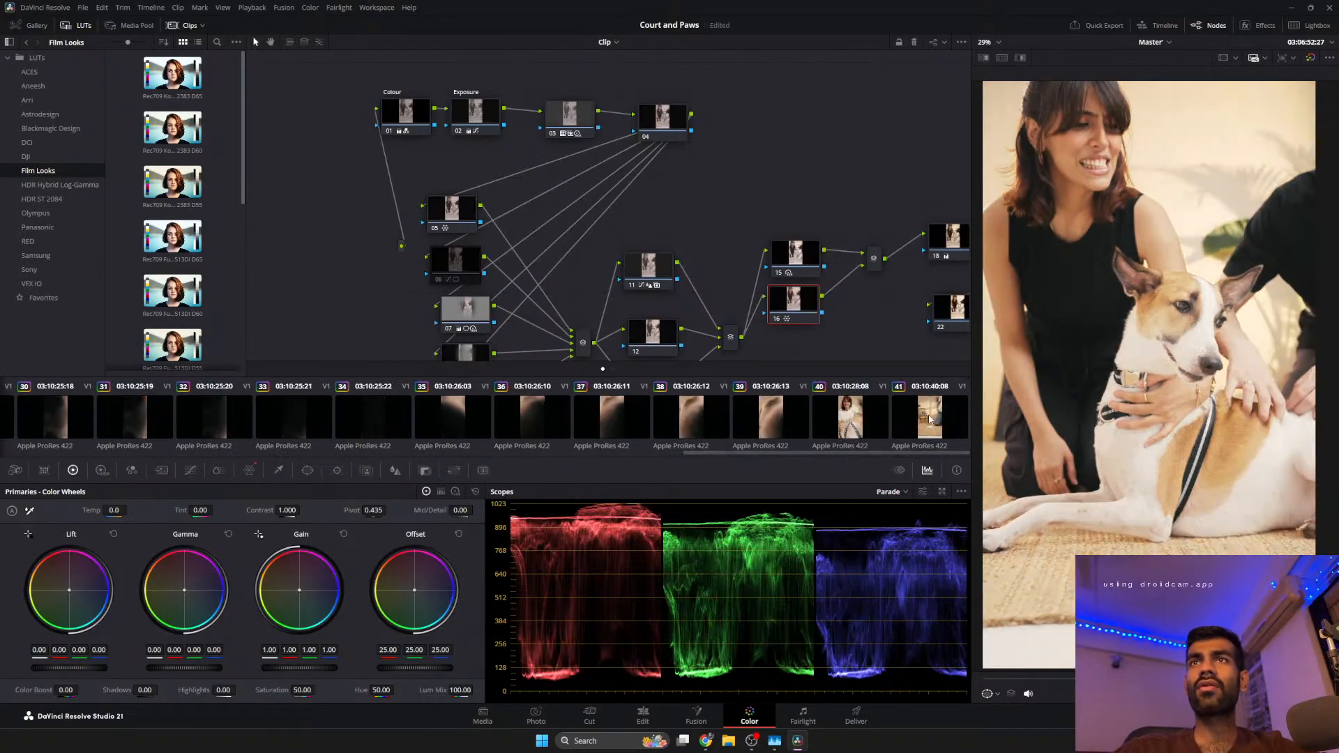
key("ctrl+d")
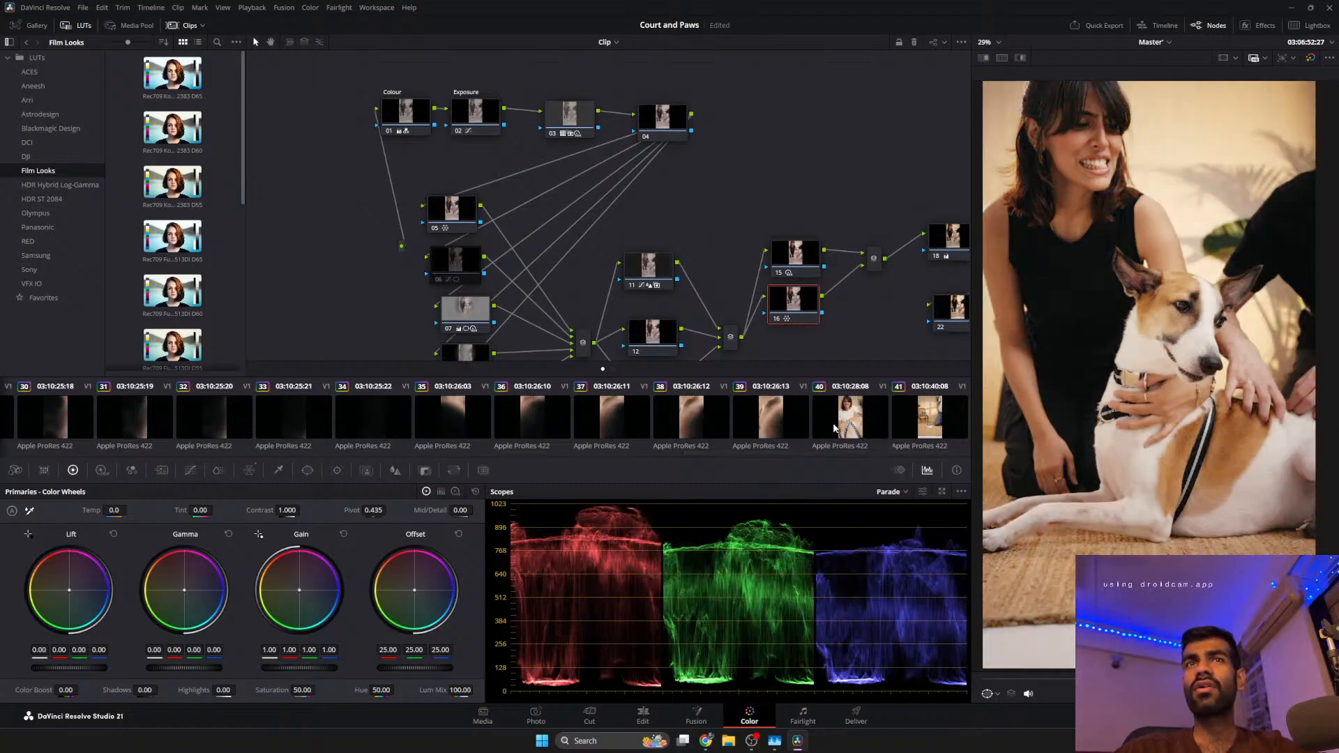
key("ctrl+d")
key("ctrl+d")
Raise the Lift on clip 18's Exposure node to 0.01.
scroll(839, 423, "left", 10)
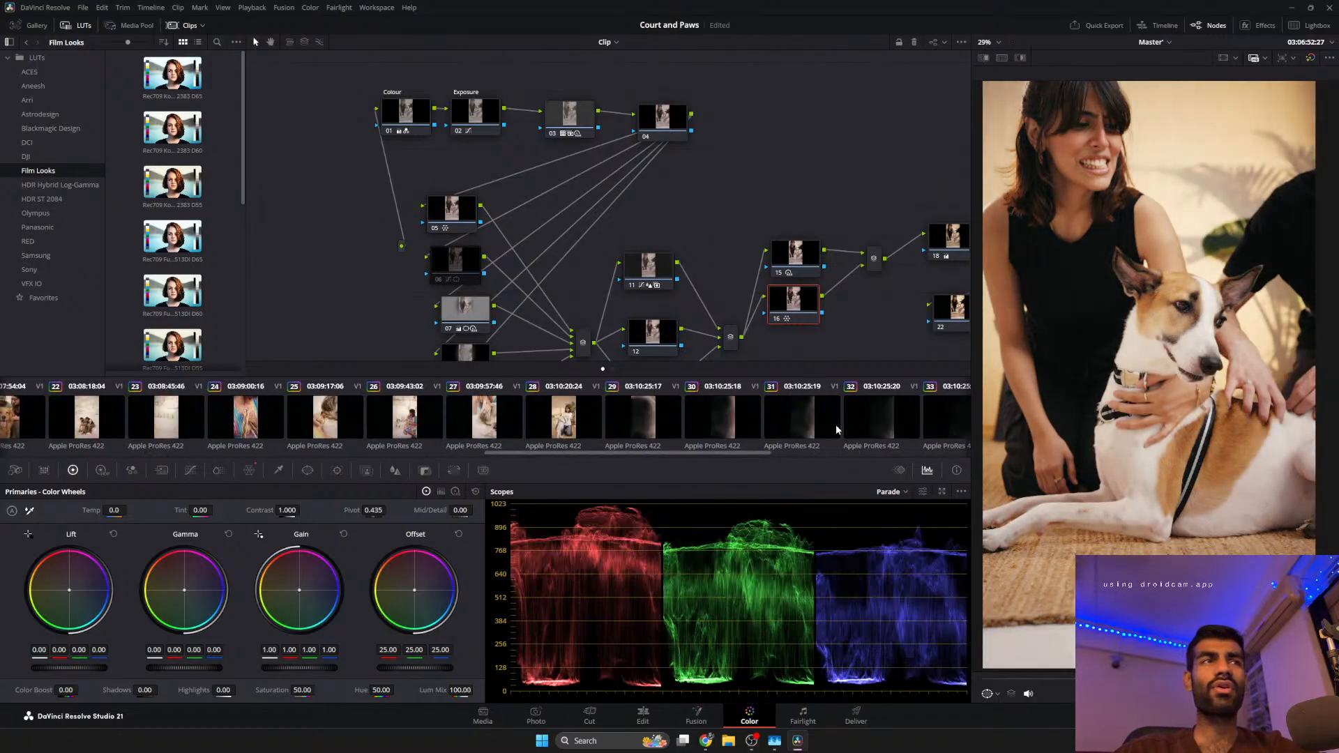
left_click(401, 105)
left_click(481, 118)
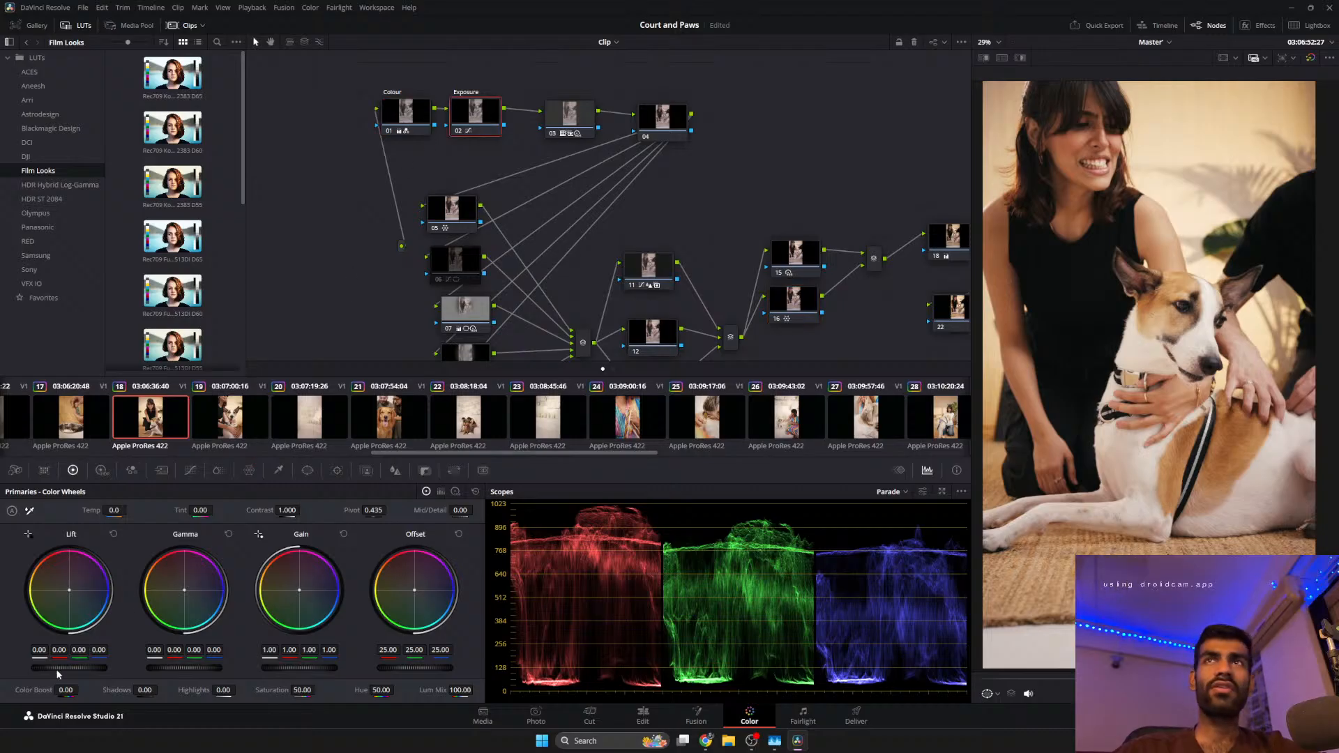
scroll(57, 670, "up", 1)
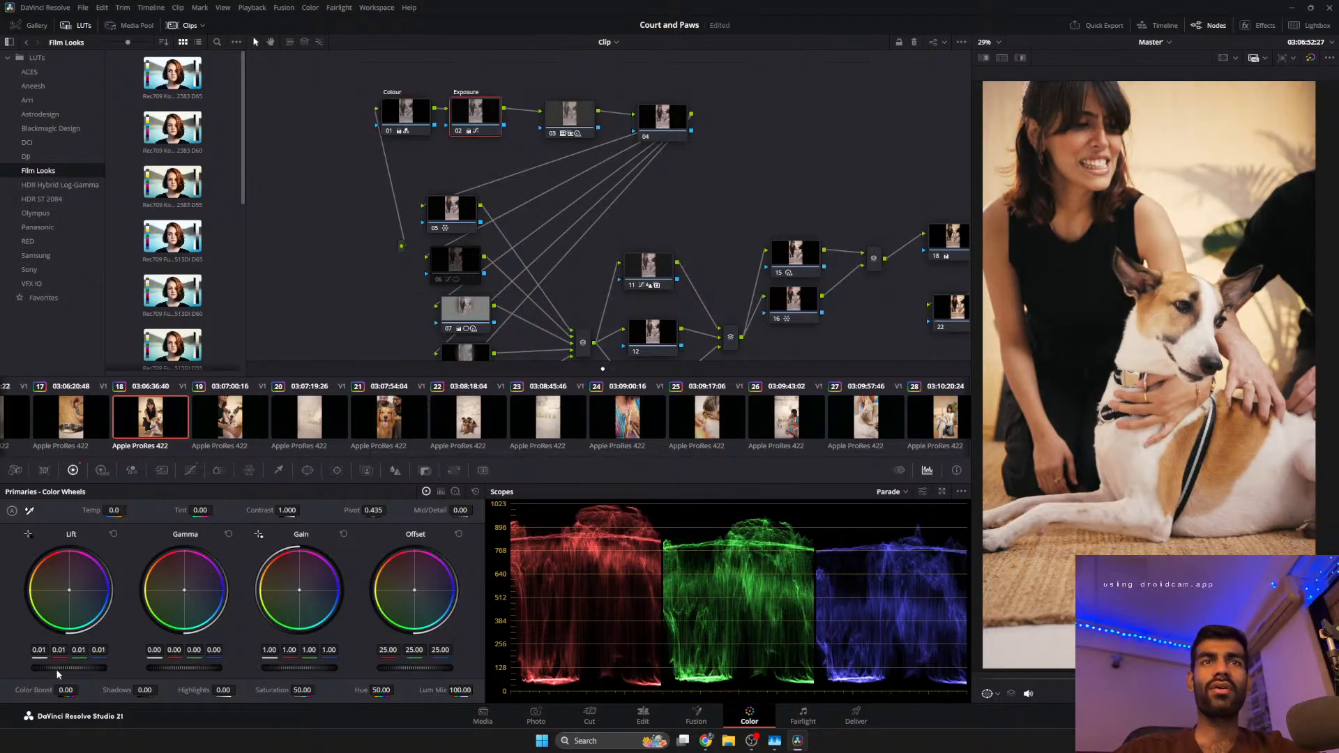
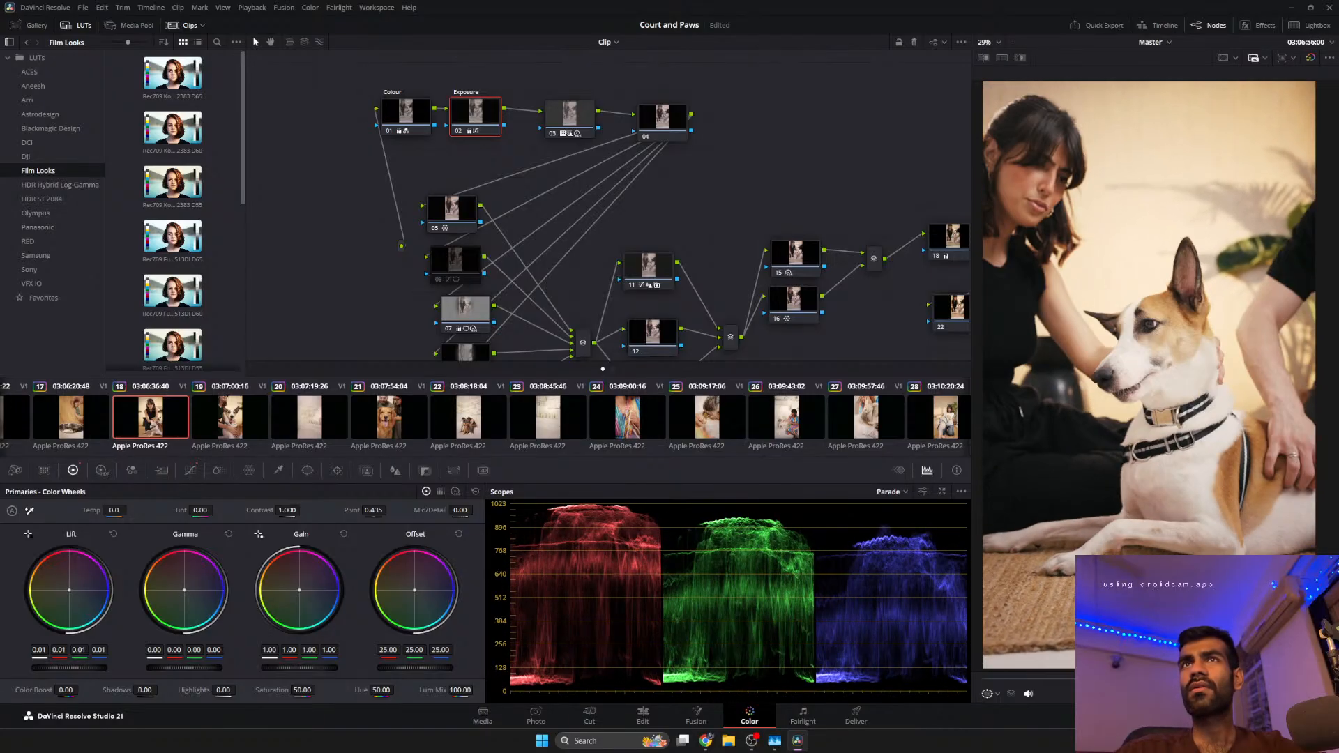
Copy the grade of clip 13 onto the ungraded clips 14 to 16.
scroll(167, 422, "left", 2)
left_click(167, 436)
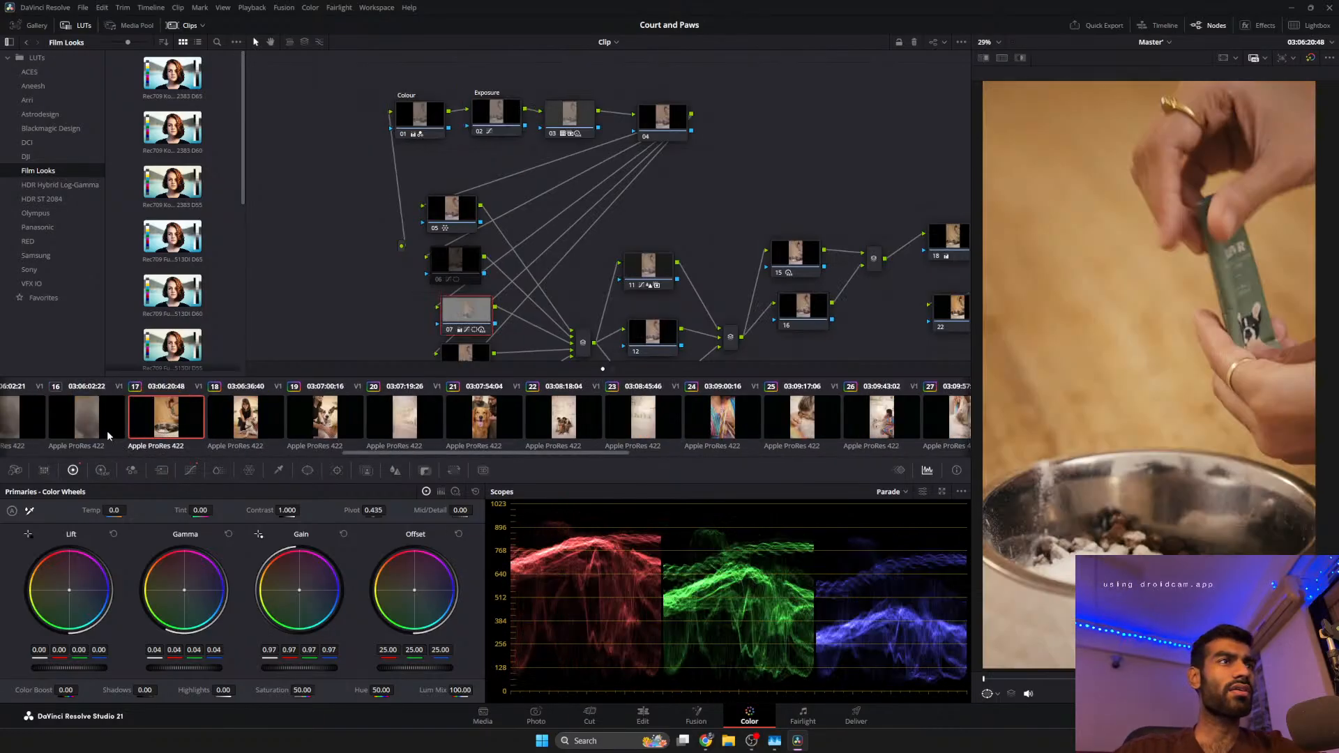
left_click(109, 436)
scroll(106, 436, "left", 3)
left_click(105, 430, "shift")
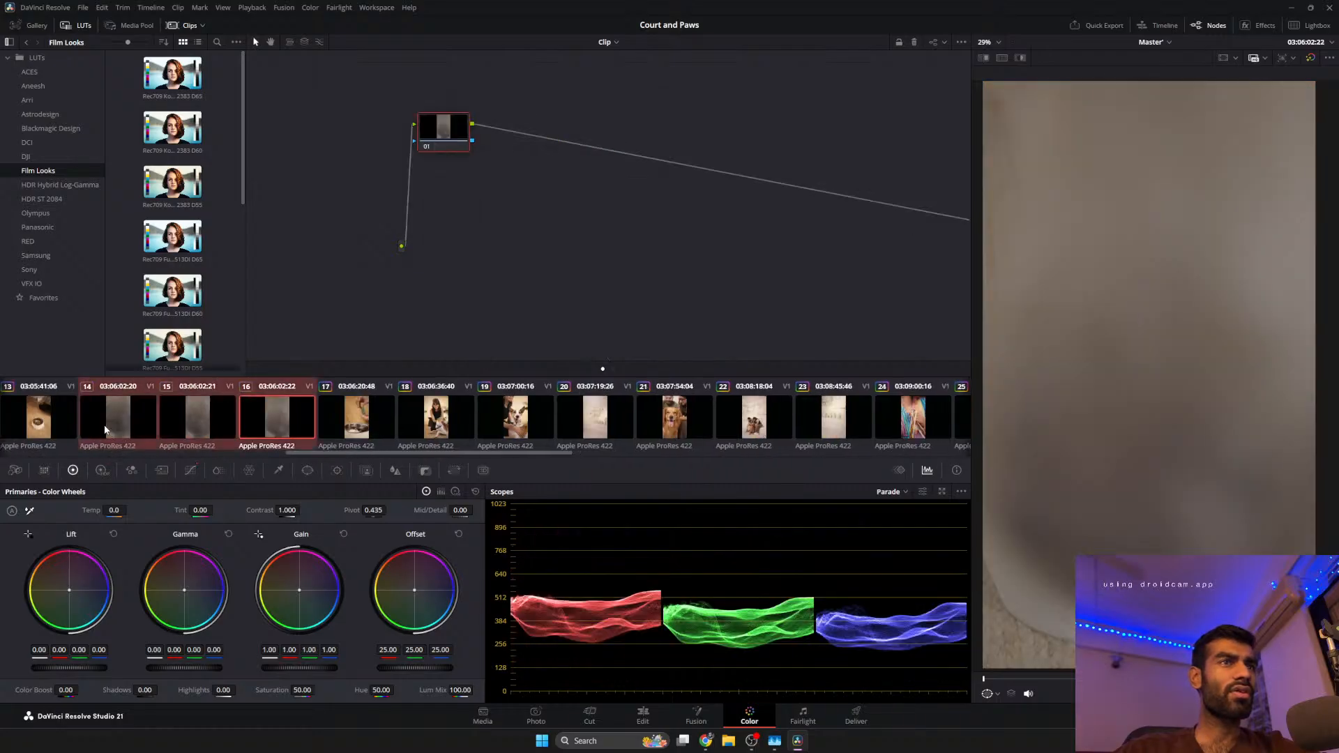
middle_click(56, 423)
Scrub through clips 13, 12 and 10 to compare their colour and exposure.
left_click(293, 417)
scroll(159, 427, "left", 3)
left_click(237, 417)
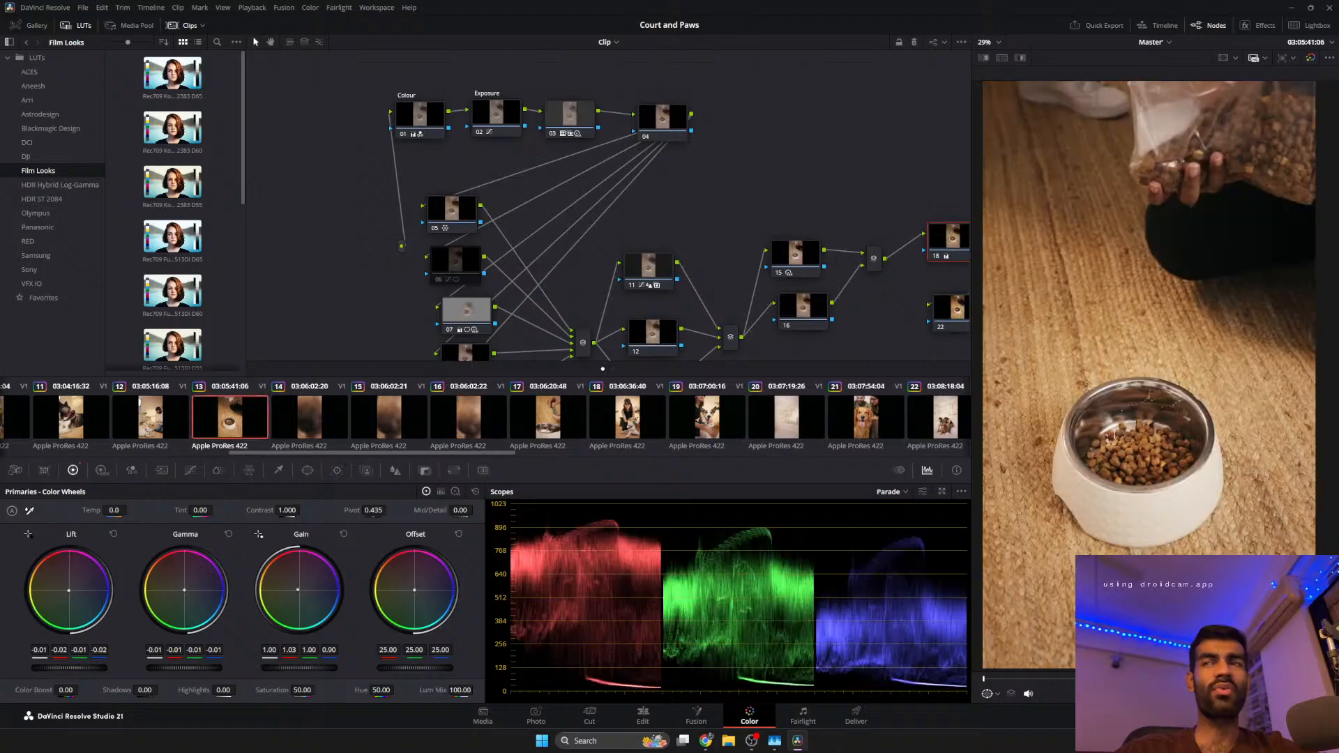
left_click_drag(999, 678, 1197, 678)
scroll(220, 422, "left", 1)
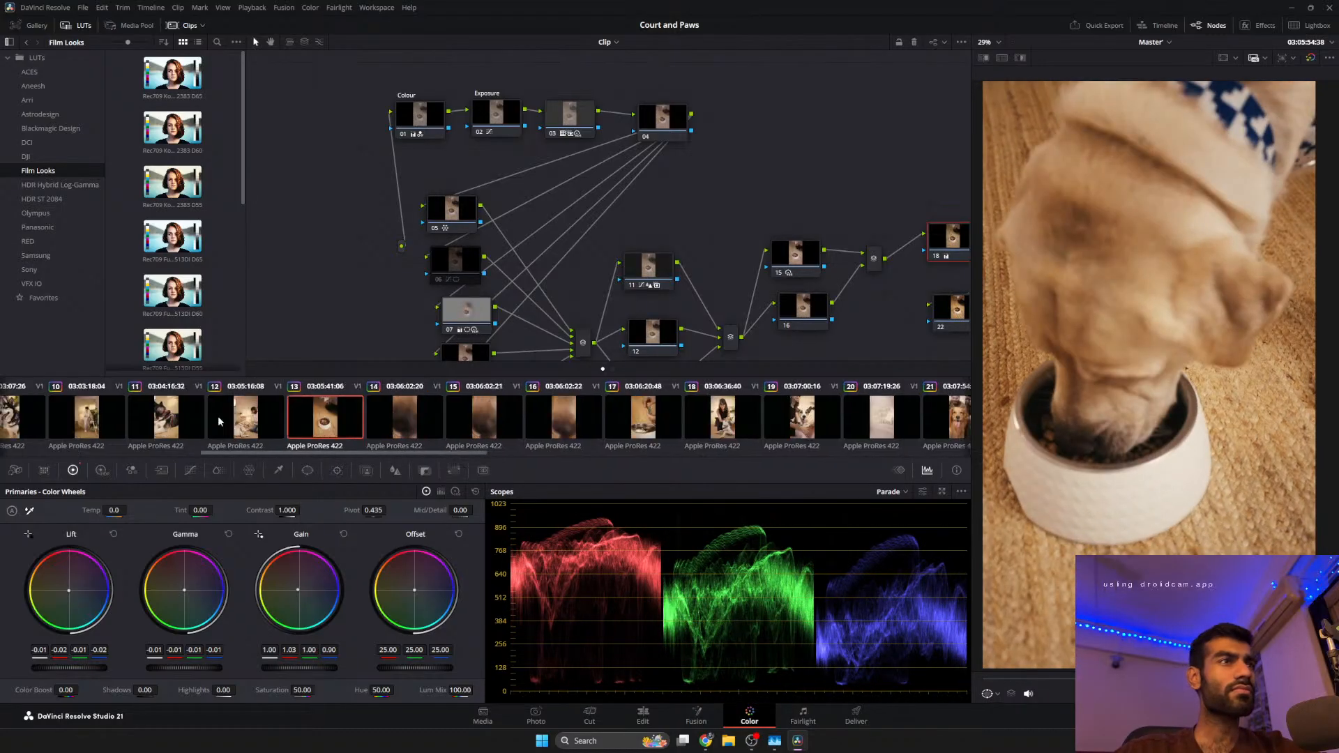
left_click(277, 426)
left_click_drag(999, 680, 1314, 678)
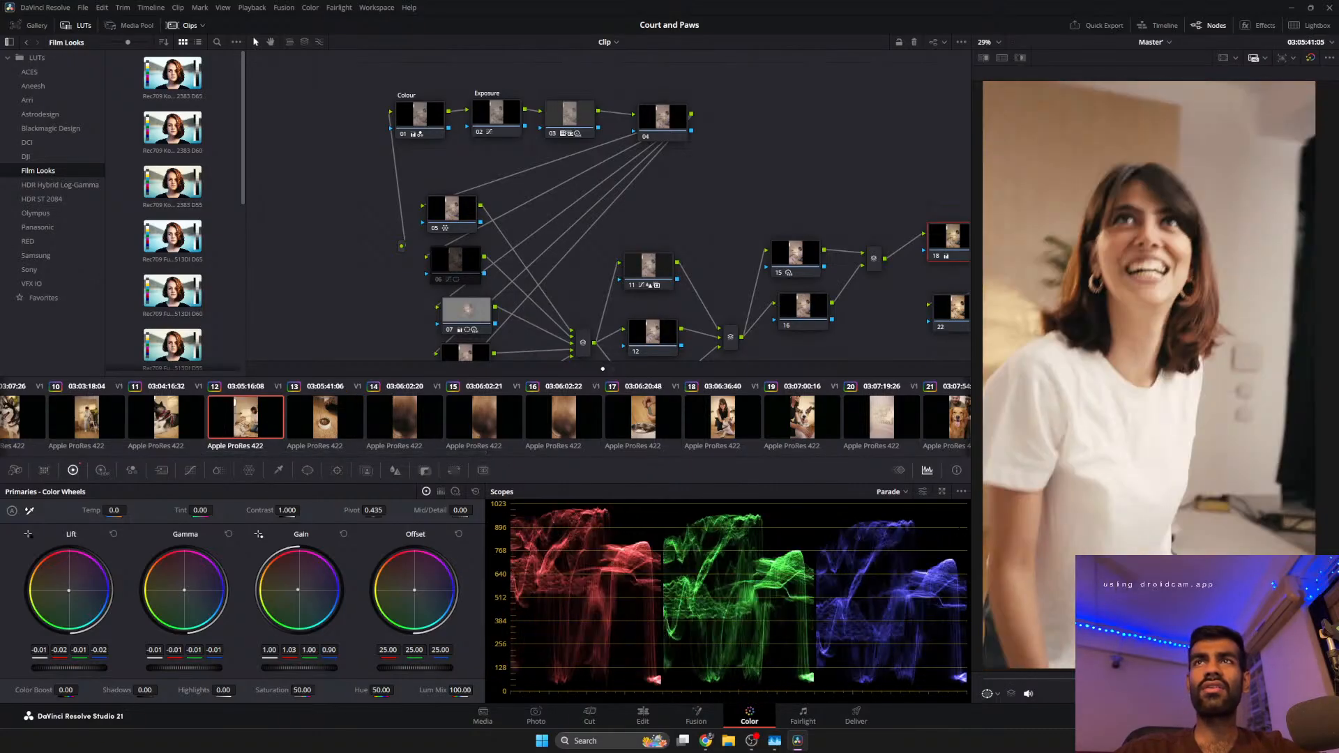
scroll(471, 433, "left", 5)
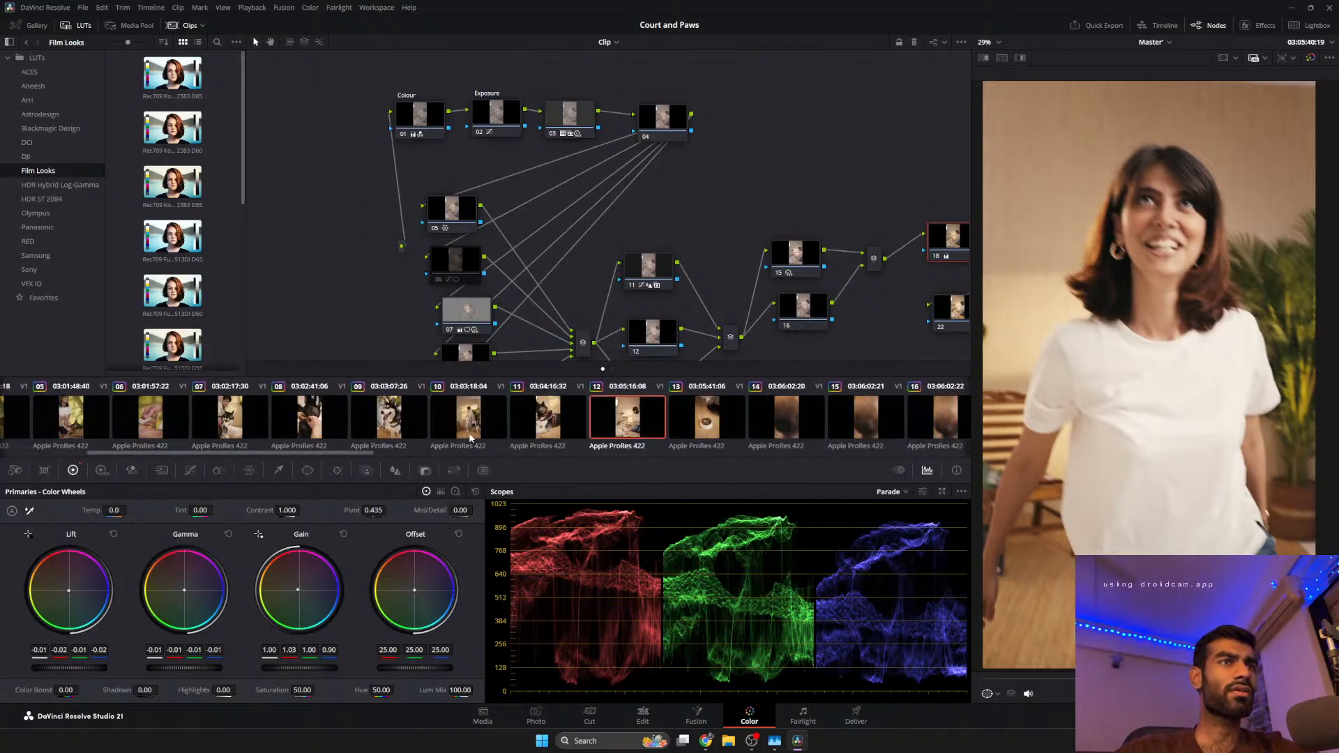
left_click(500, 418)
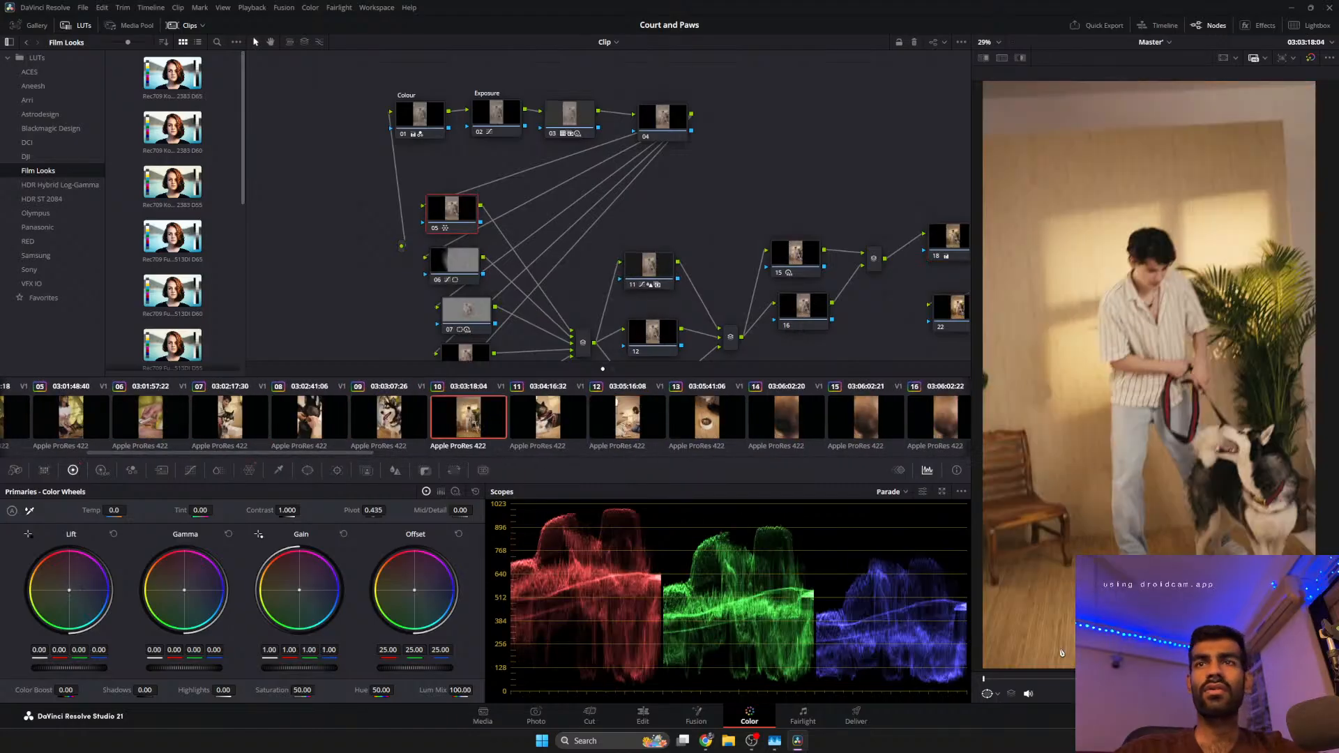
left_click_drag(1039, 680, 1019, 631)
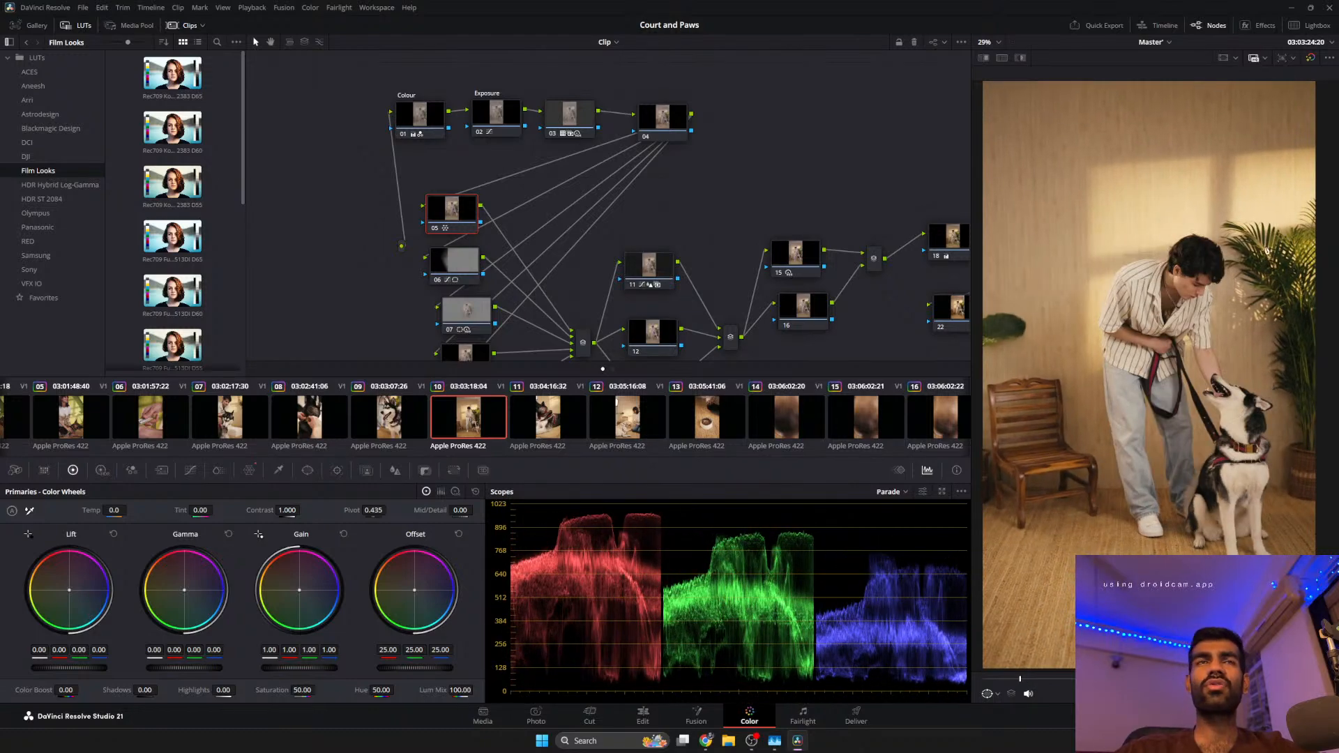
Add an enlarged, inverted circular window to clip 10's node 08, centred on the man's head, with a softness of 30.85.
left_click_drag(356, 281, 290, 57)
left_click(395, 198)
left_click_drag(395, 198, 380, 207)
left_click_drag(397, 136, 386, 141)
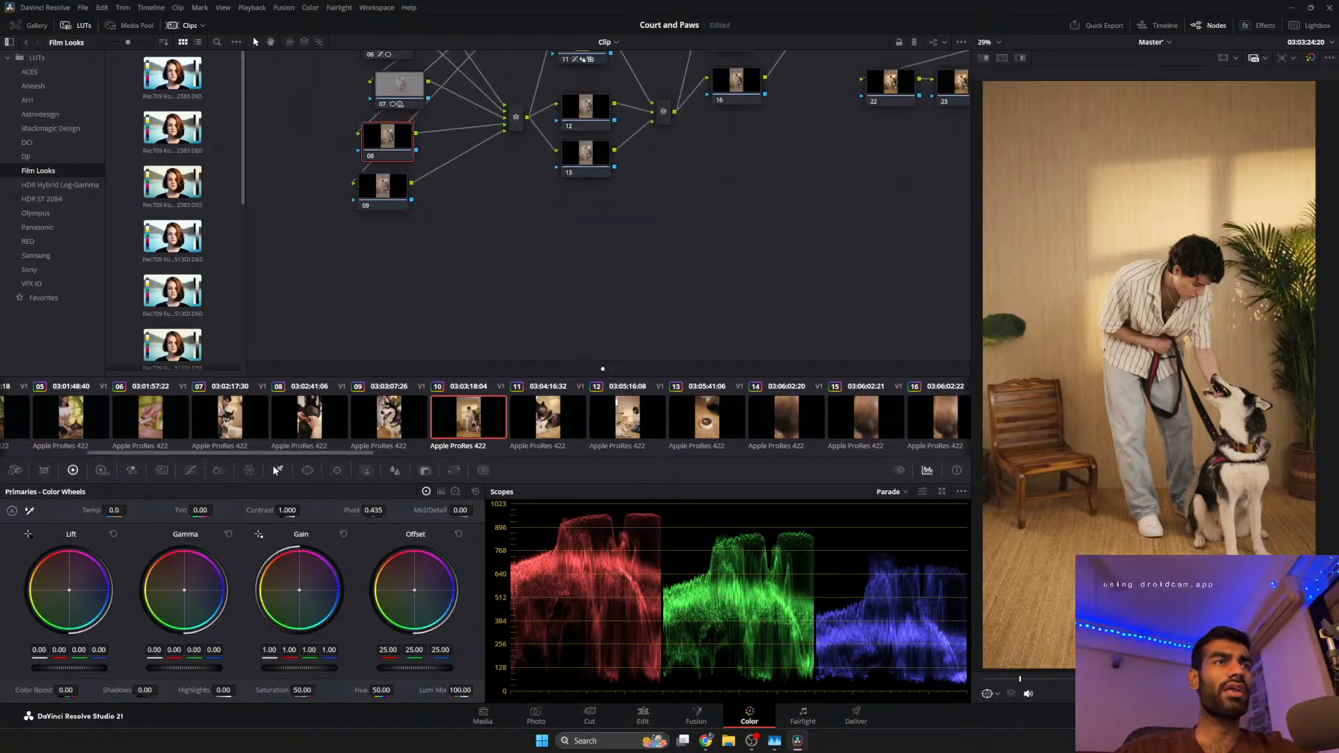
left_click(306, 470)
left_click(66, 513)
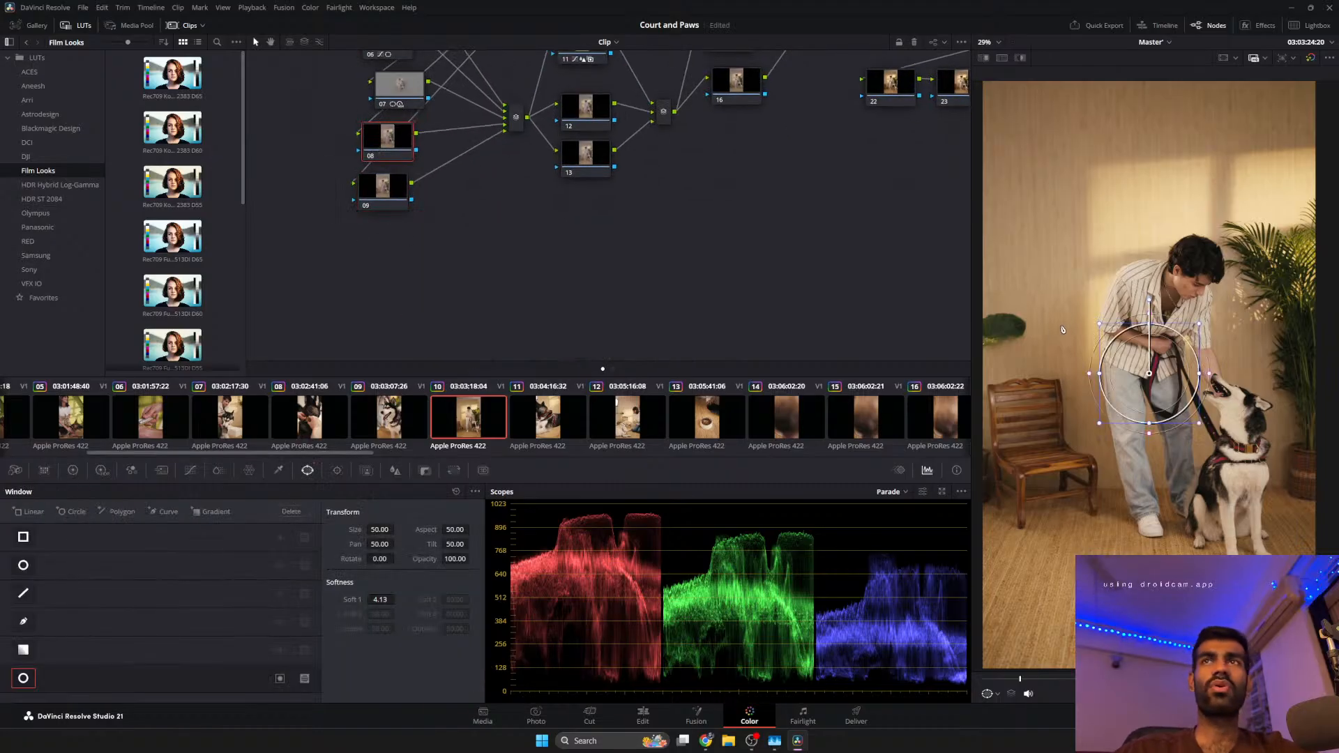
left_click_drag(1147, 368, 1274, 202)
left_click_drag(1225, 268, 1141, 341)
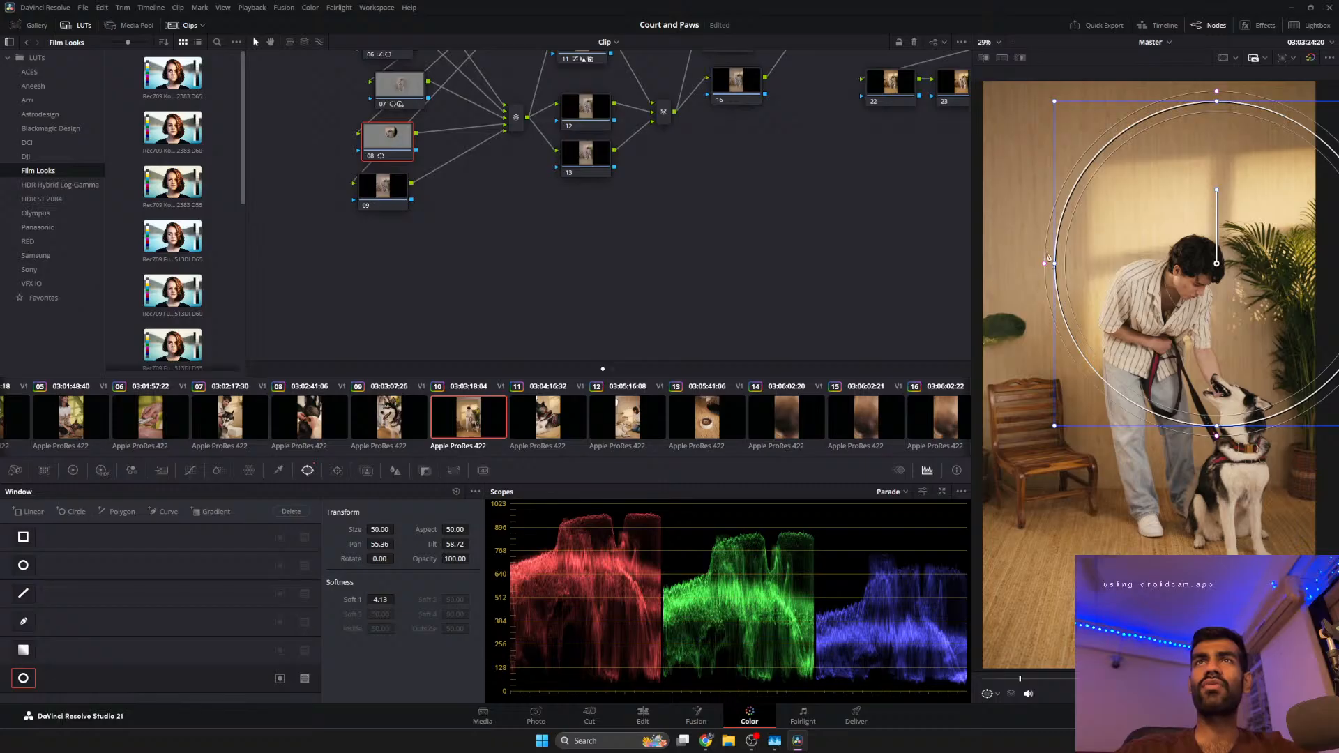
left_click_drag(1044, 266, 978, 264)
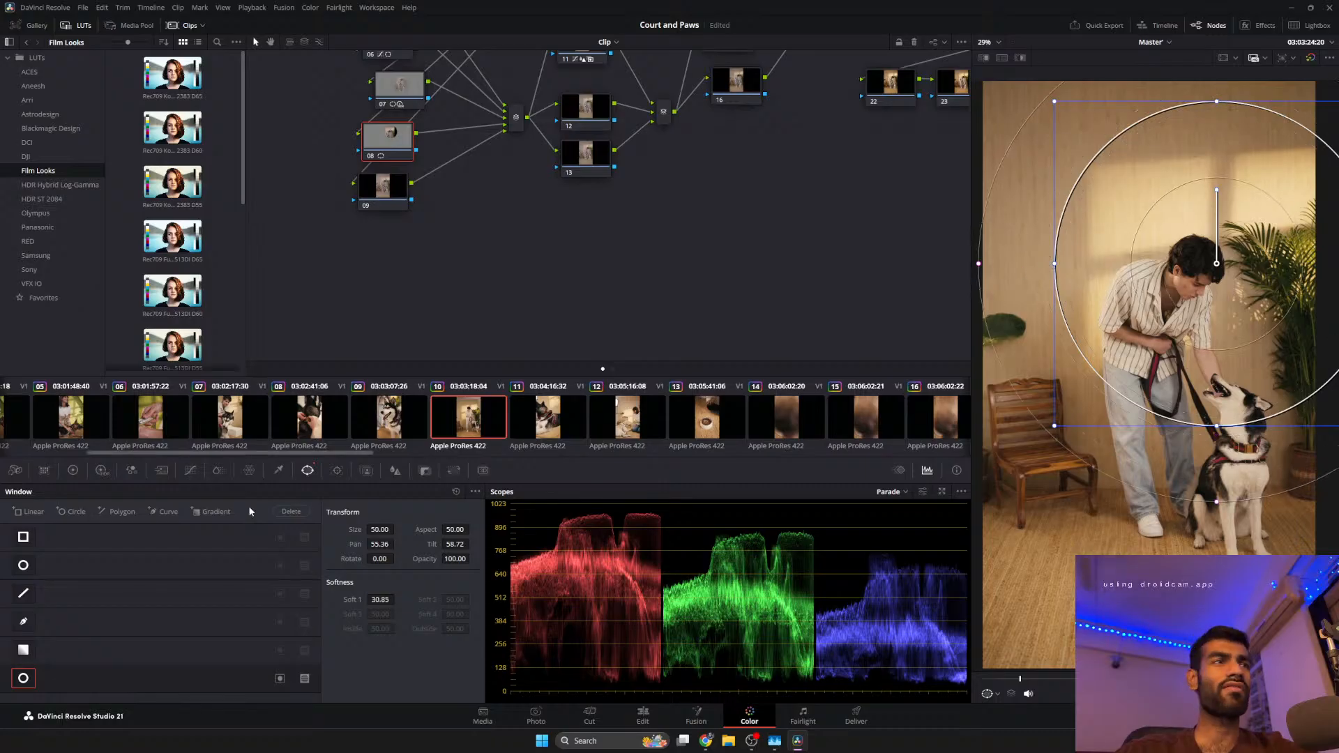
left_click(279, 678)
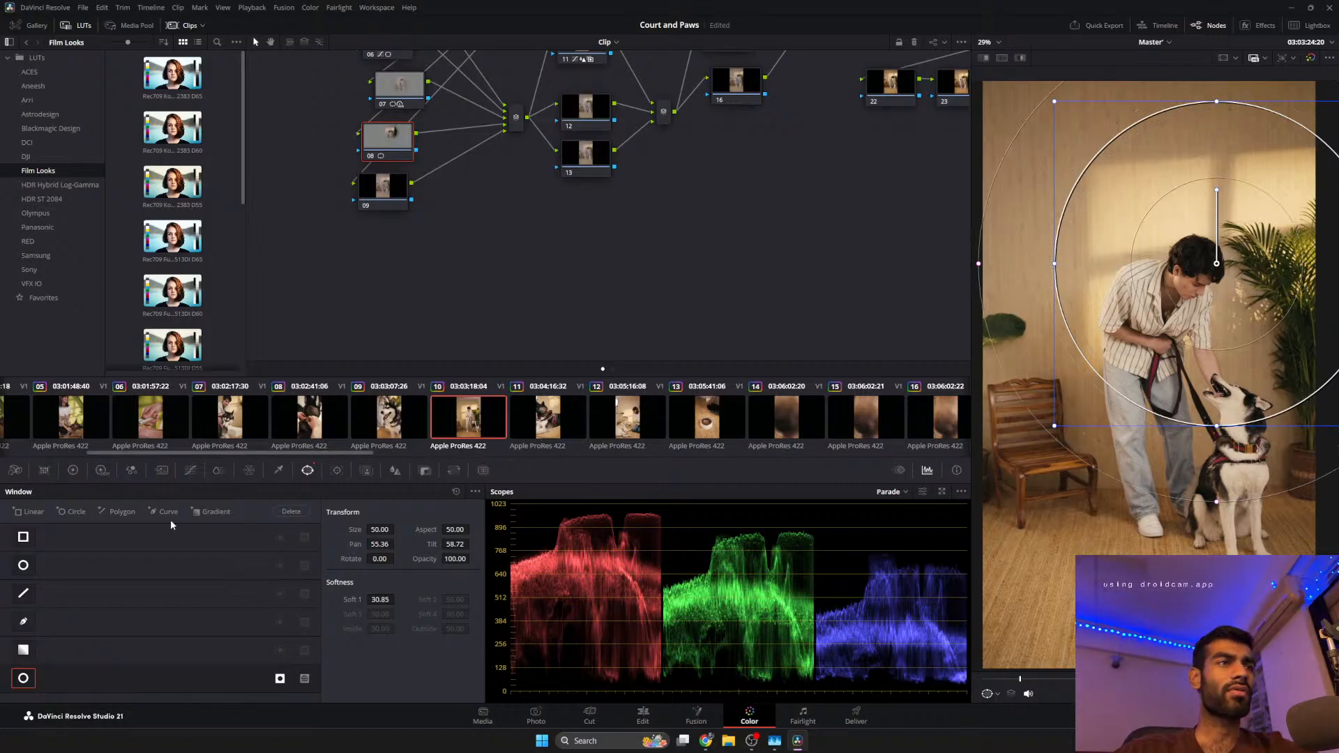
Raise the lower part of node 08's custom curve slightly and scrub clip 10 to check the masked adjustment.
left_click(189, 470)
left_click(75, 652)
left_click_drag(76, 653, 76, 652)
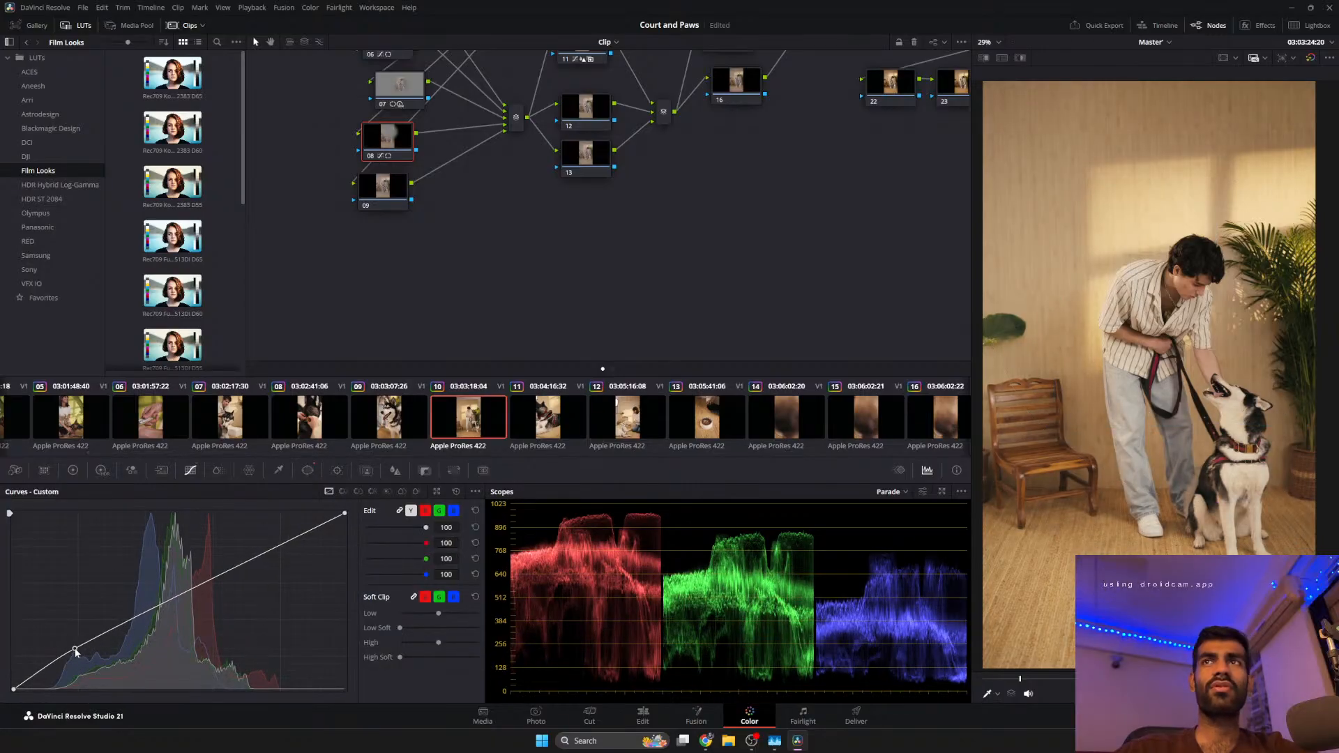
left_click_drag(993, 679, 718, 679)
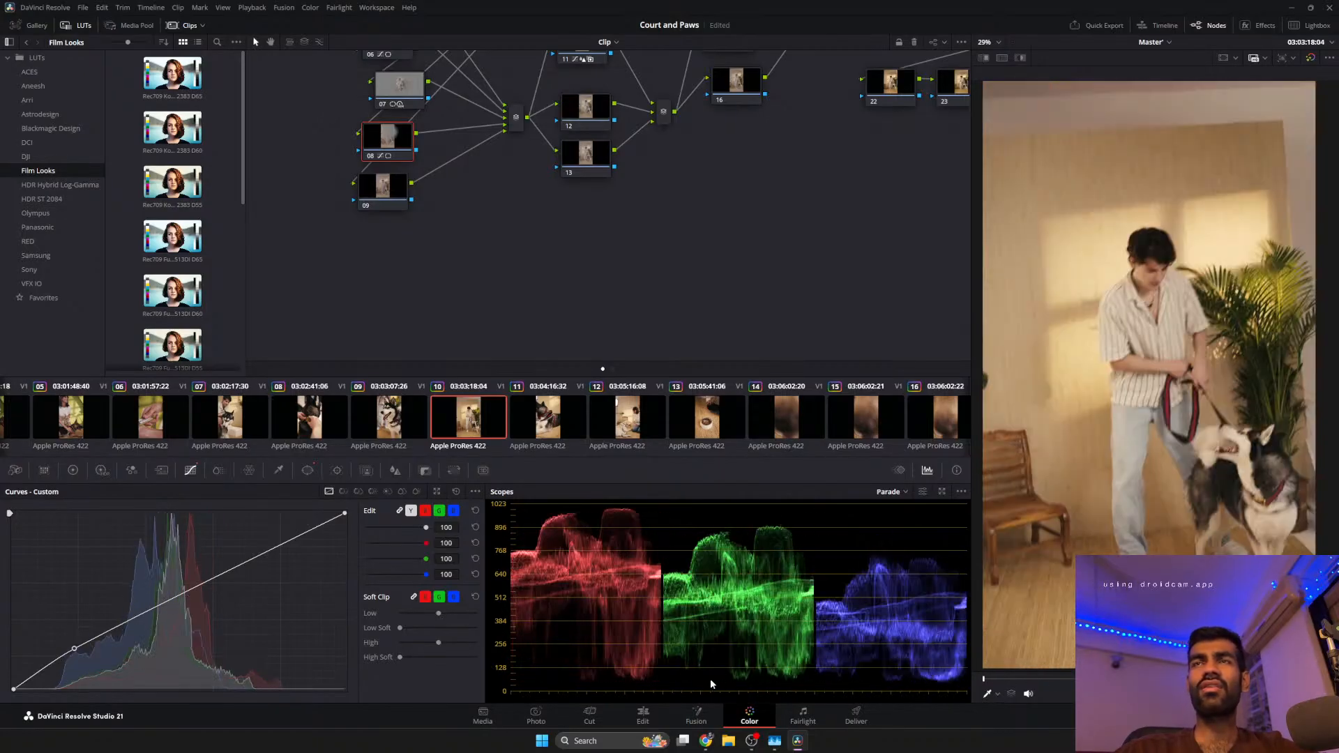
left_click_drag(972, 668, 1063, 680)
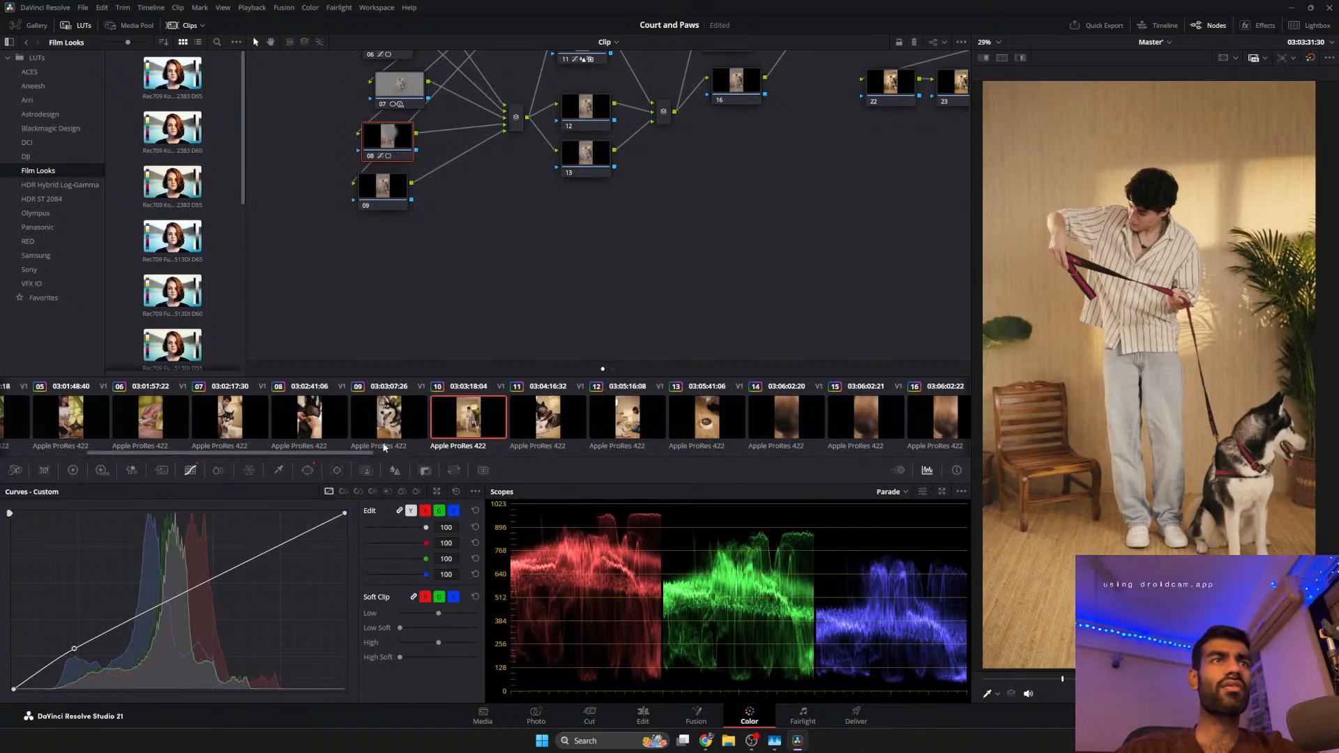
Fine-tune the Offset colour balance of clip 10's Colour node.
left_click_drag(454, 285, 562, 520)
left_click(447, 116)
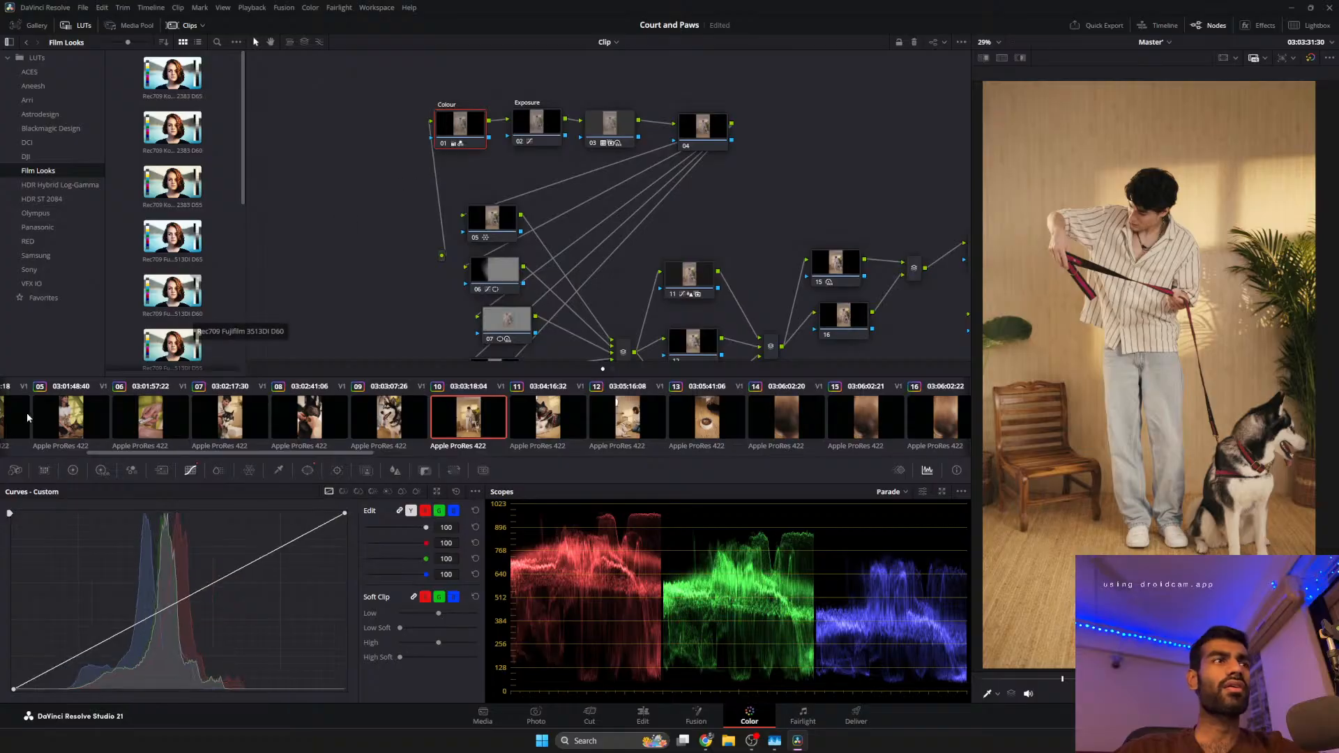
left_click(76, 471)
left_click_drag(415, 594, 417, 591)
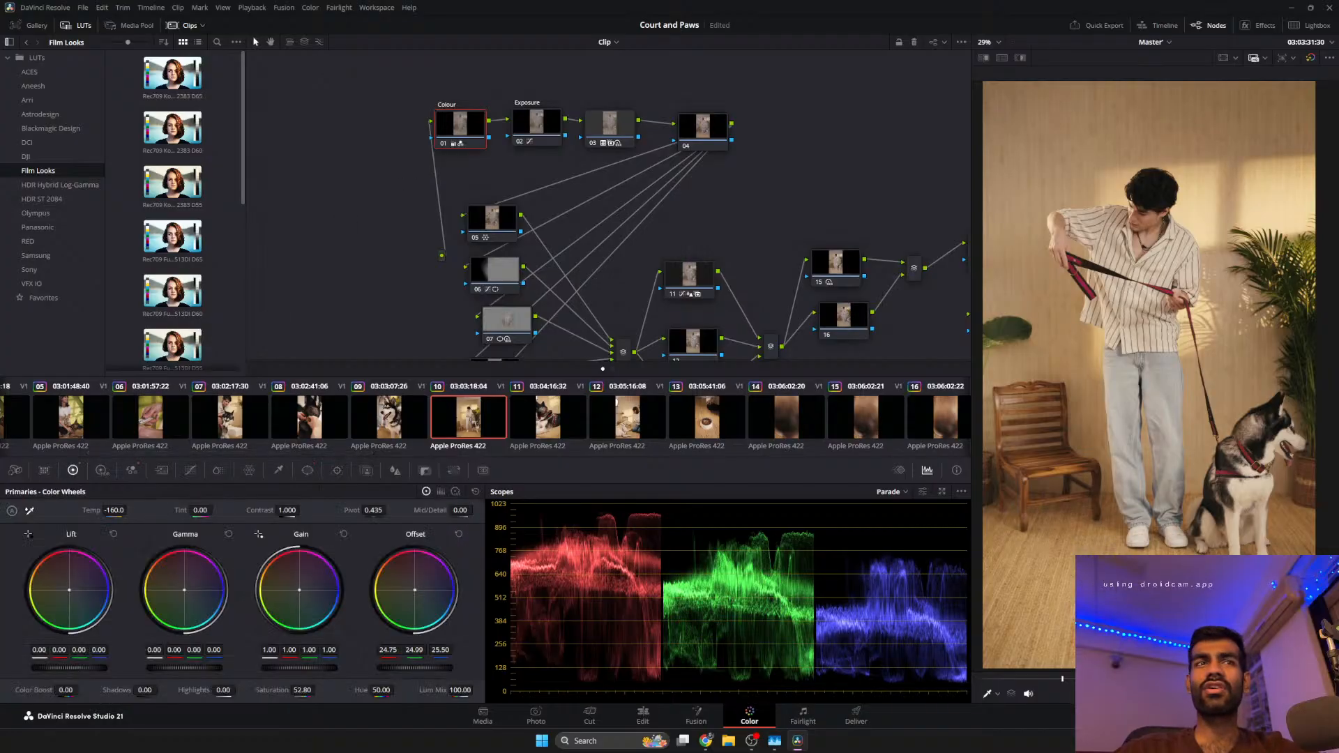
left_click_drag(415, 590, 414, 591)
Lower clip 10's node 11 to a Lift of -0.03 and a Gamma of -0.01.
left_click_drag(726, 232, 566, 33)
left_click_drag(608, 141, 542, 245)
left_click(463, 184)
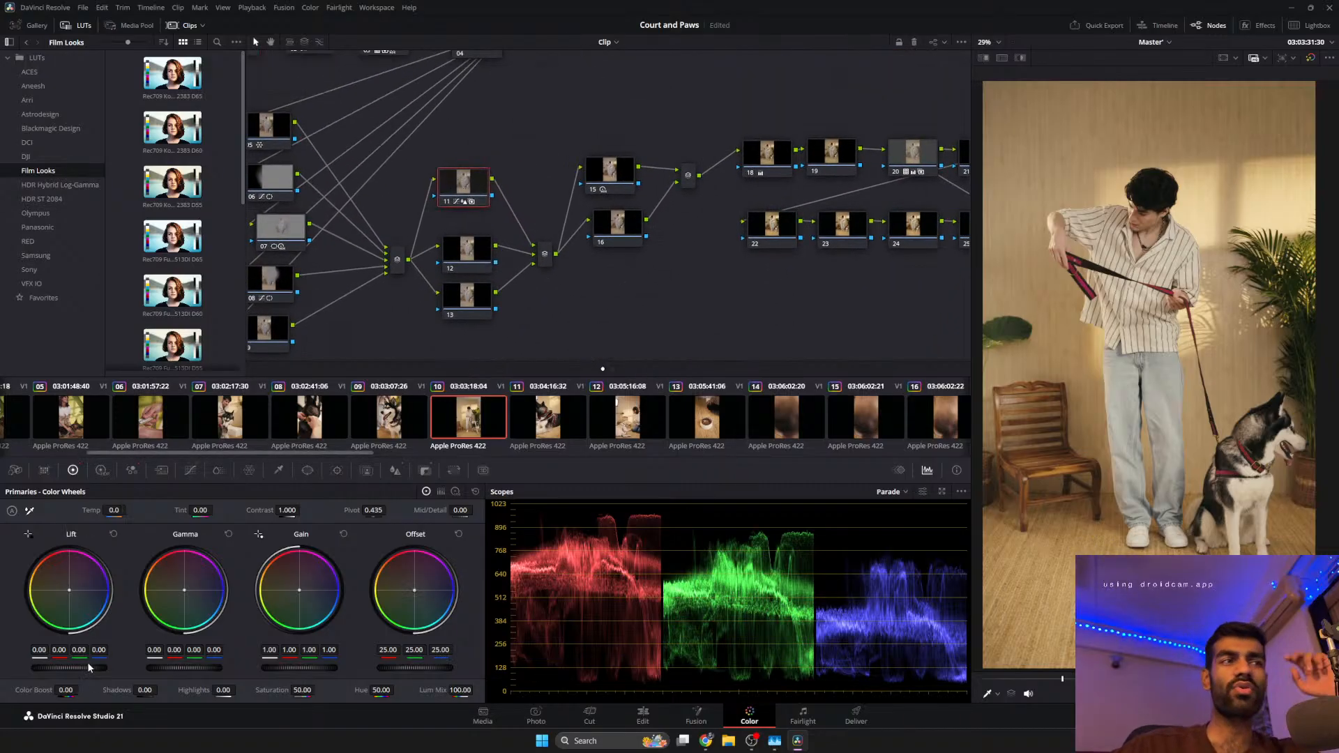
scroll(74, 671, "down", 4)
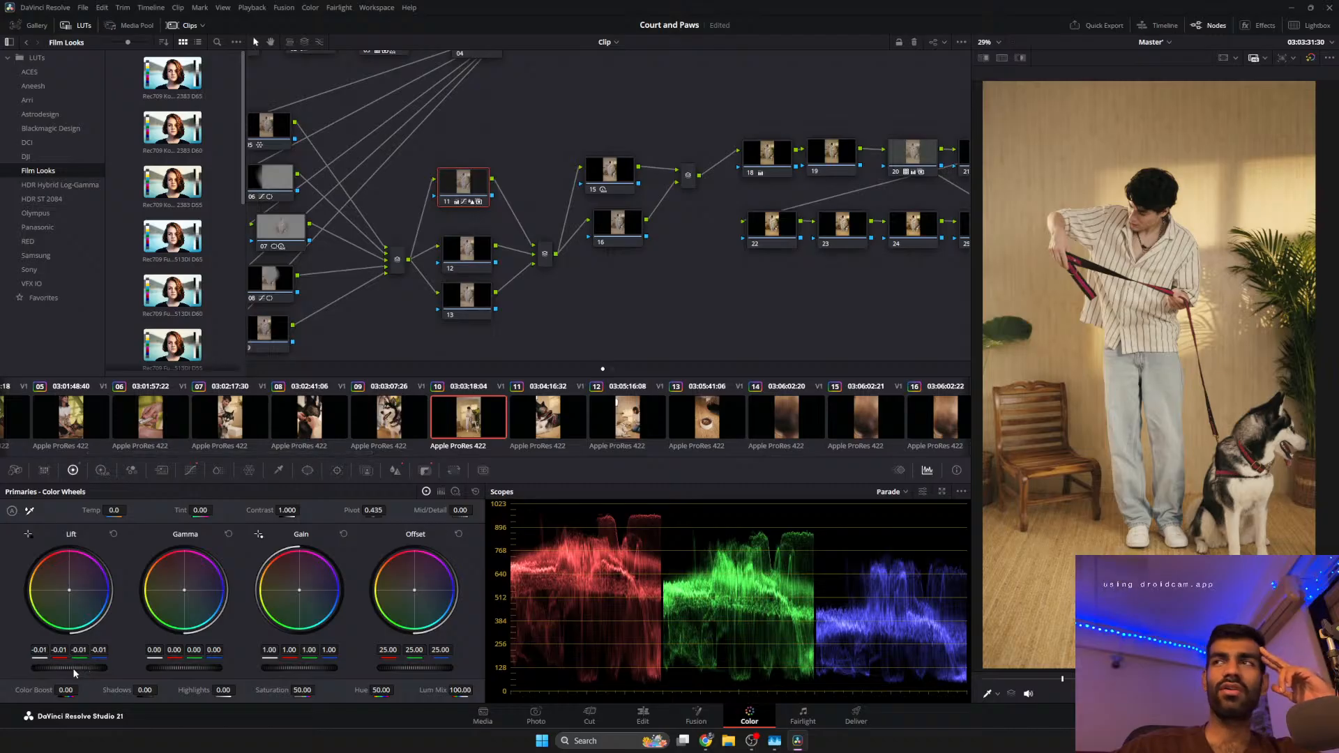
scroll(73, 672, "up", 2)
scroll(74, 672, "down", 1)
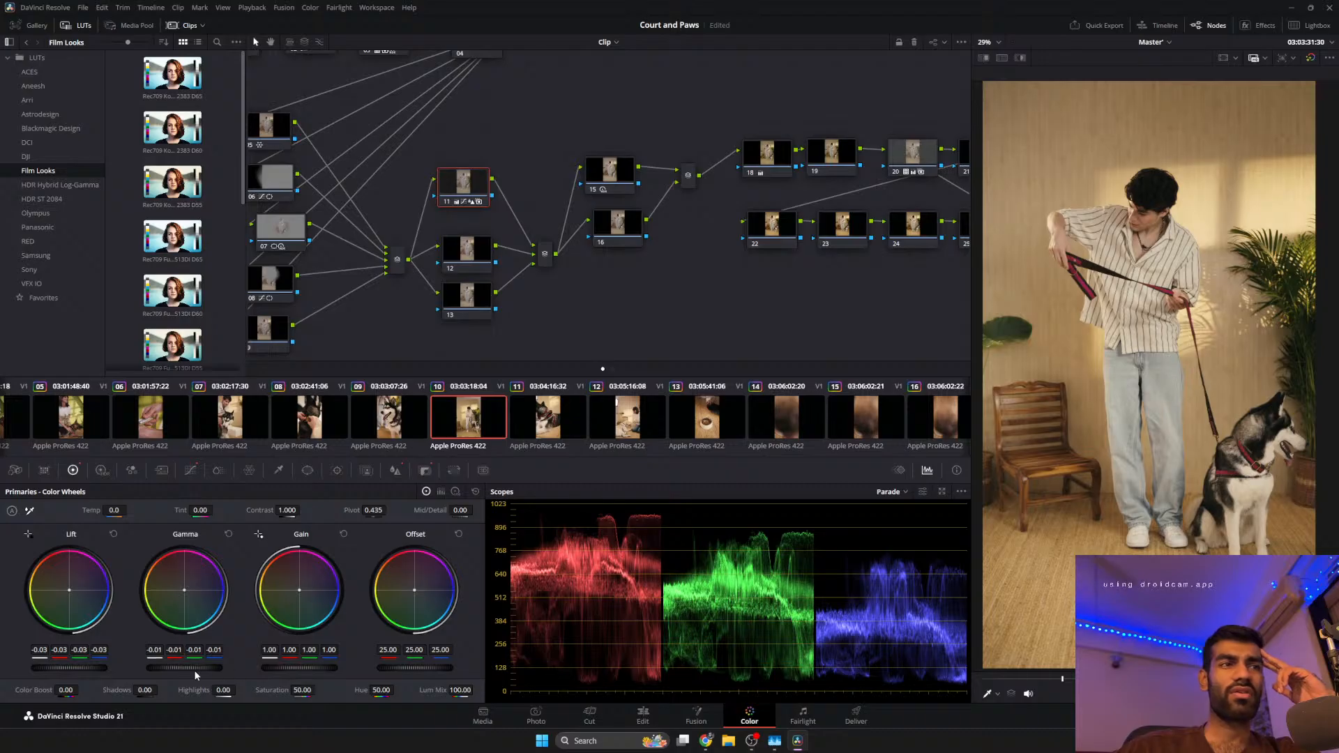
scroll(194, 670, "down", 1)
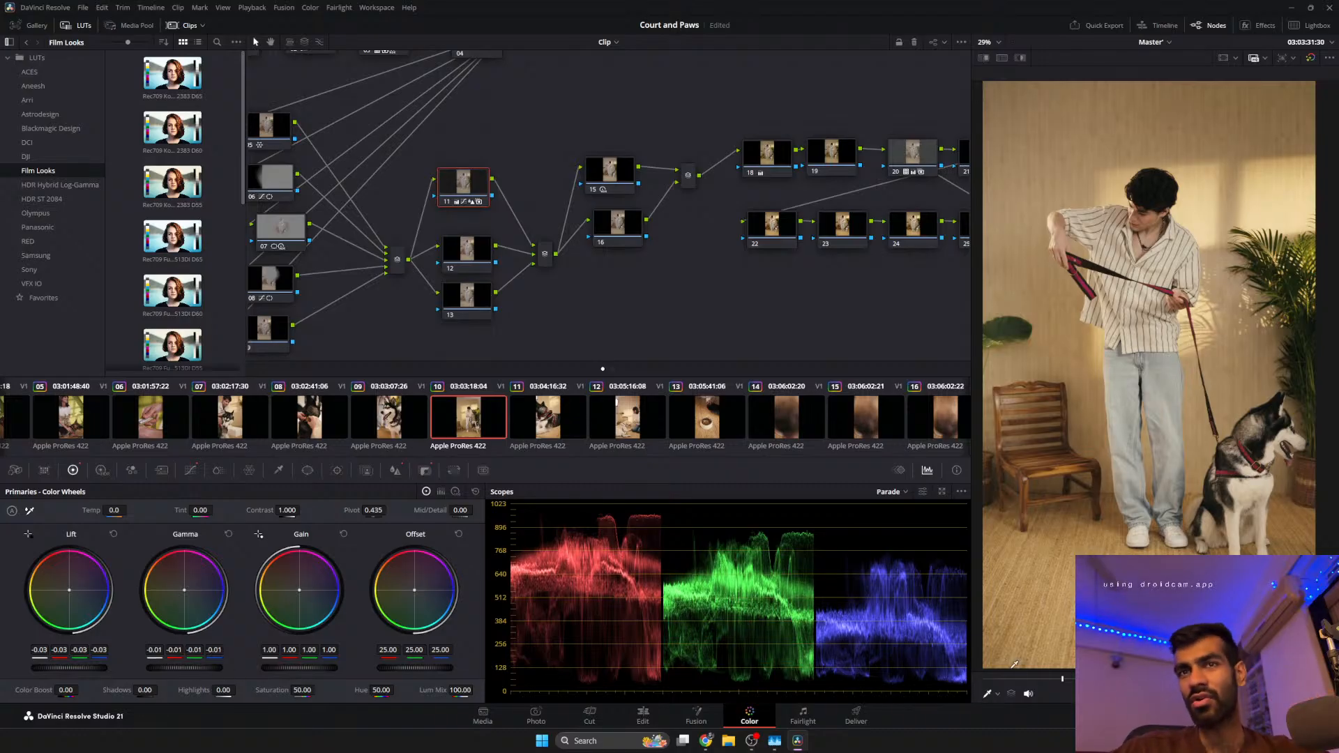
Play through the rest of clip 10 and through clip 9 at high speed to check their grades.
key("l")
key("l")
key("l")
key("k")
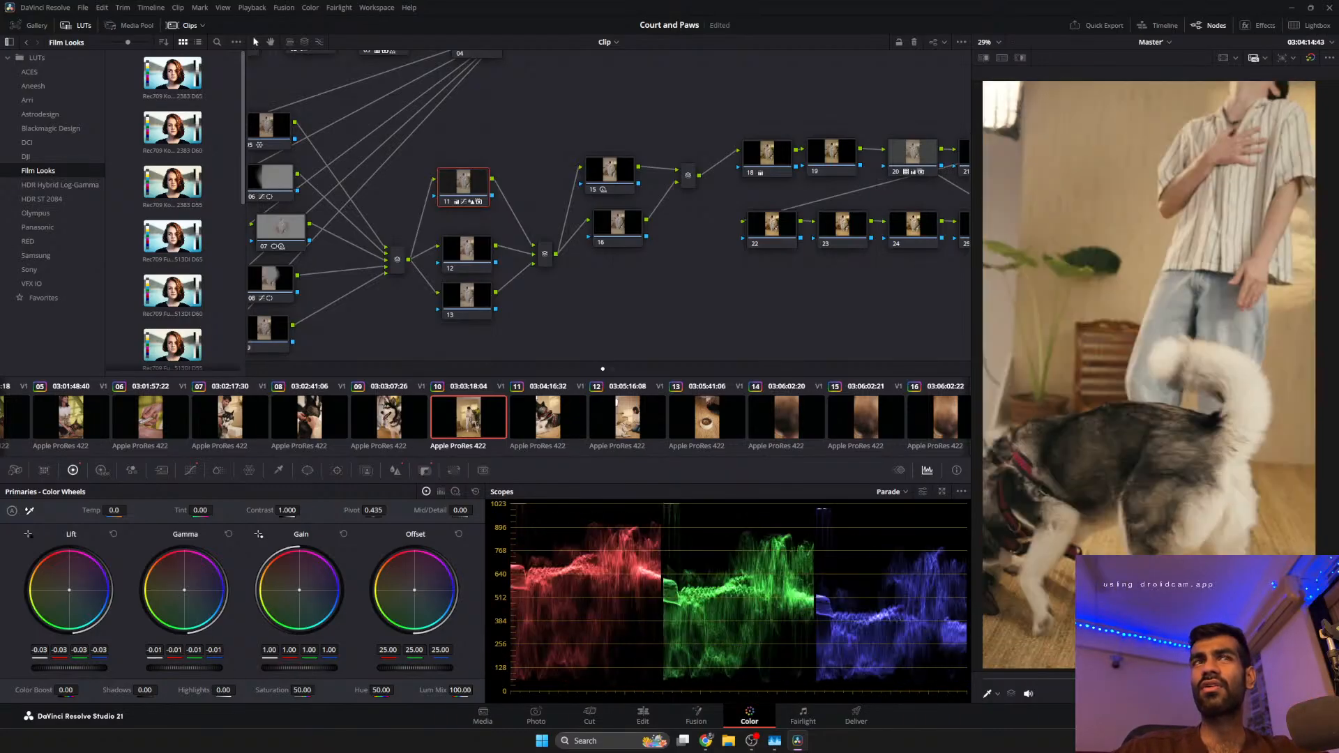
left_click(389, 418)
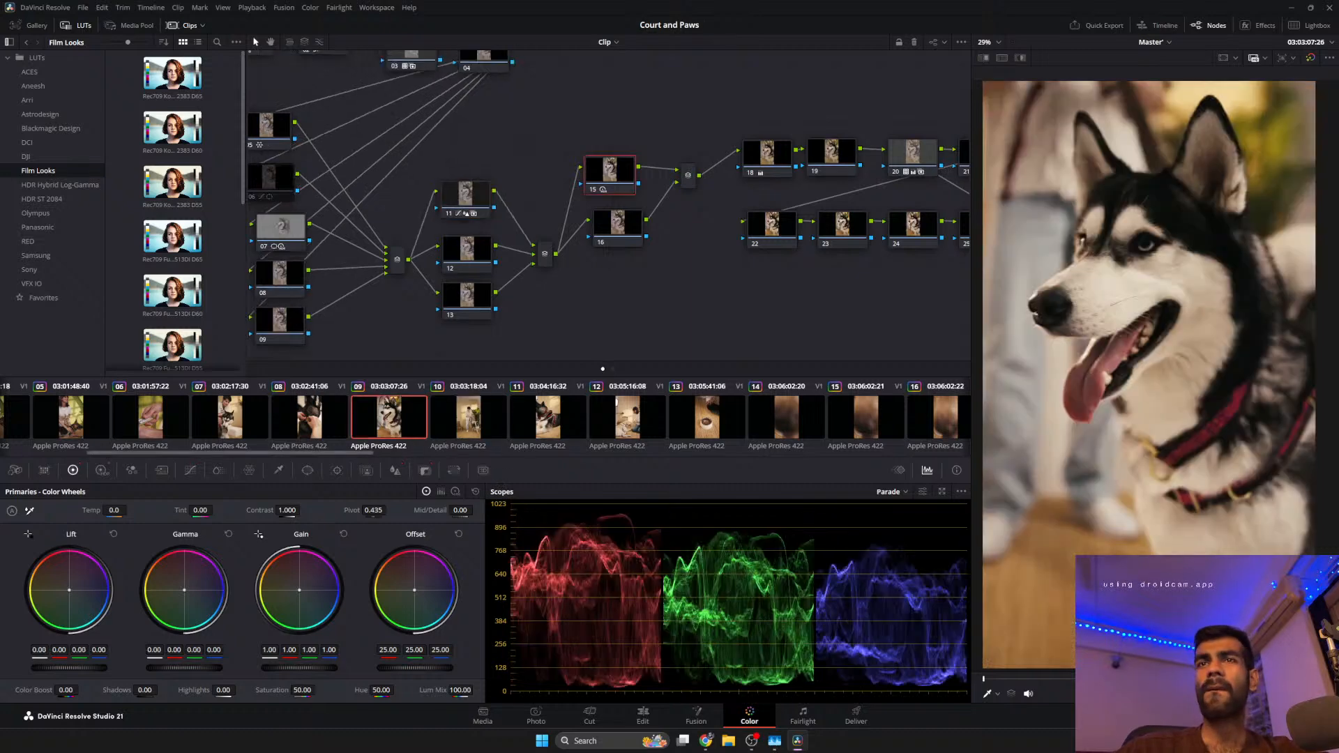
key("l")
key("l")
key("l")
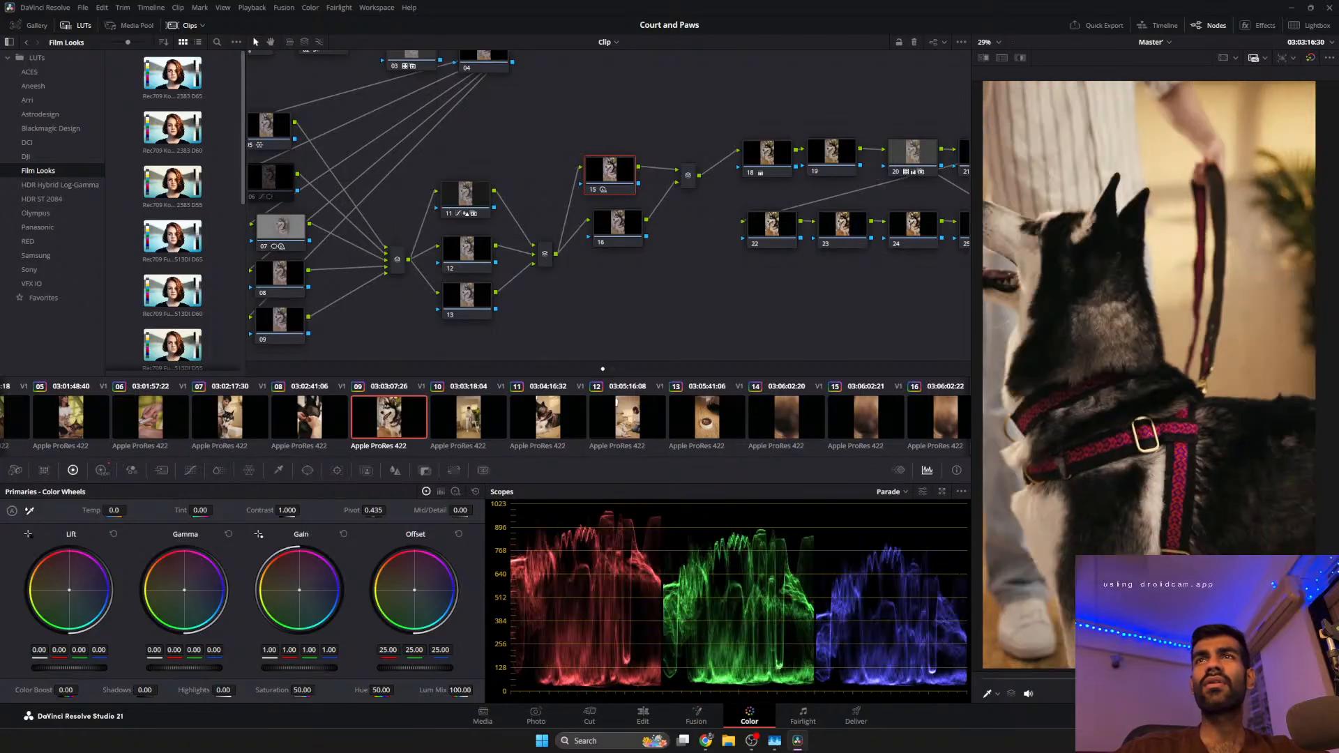
key("space")
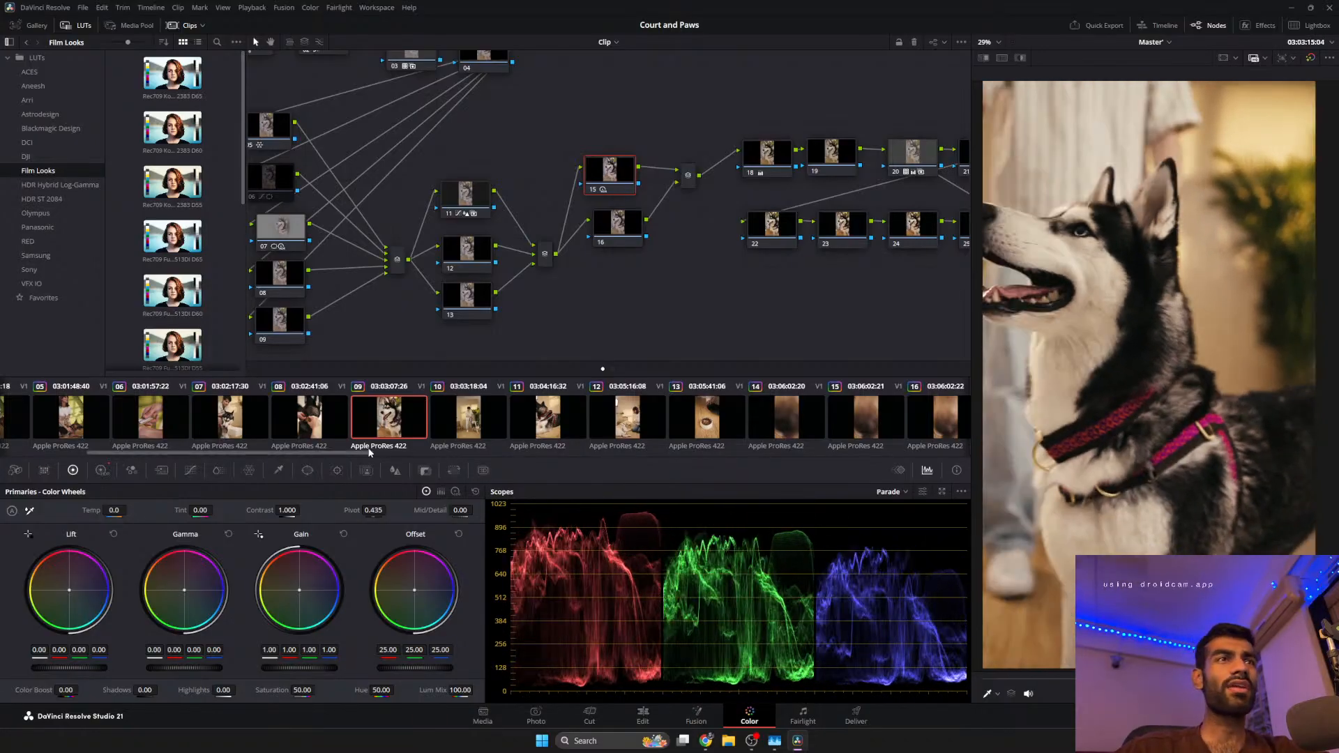
Check the grades of clips 8, 7, 6 and 5 one after another.
left_click(320, 420)
left_click(231, 432)
scroll(235, 433, "left", 1)
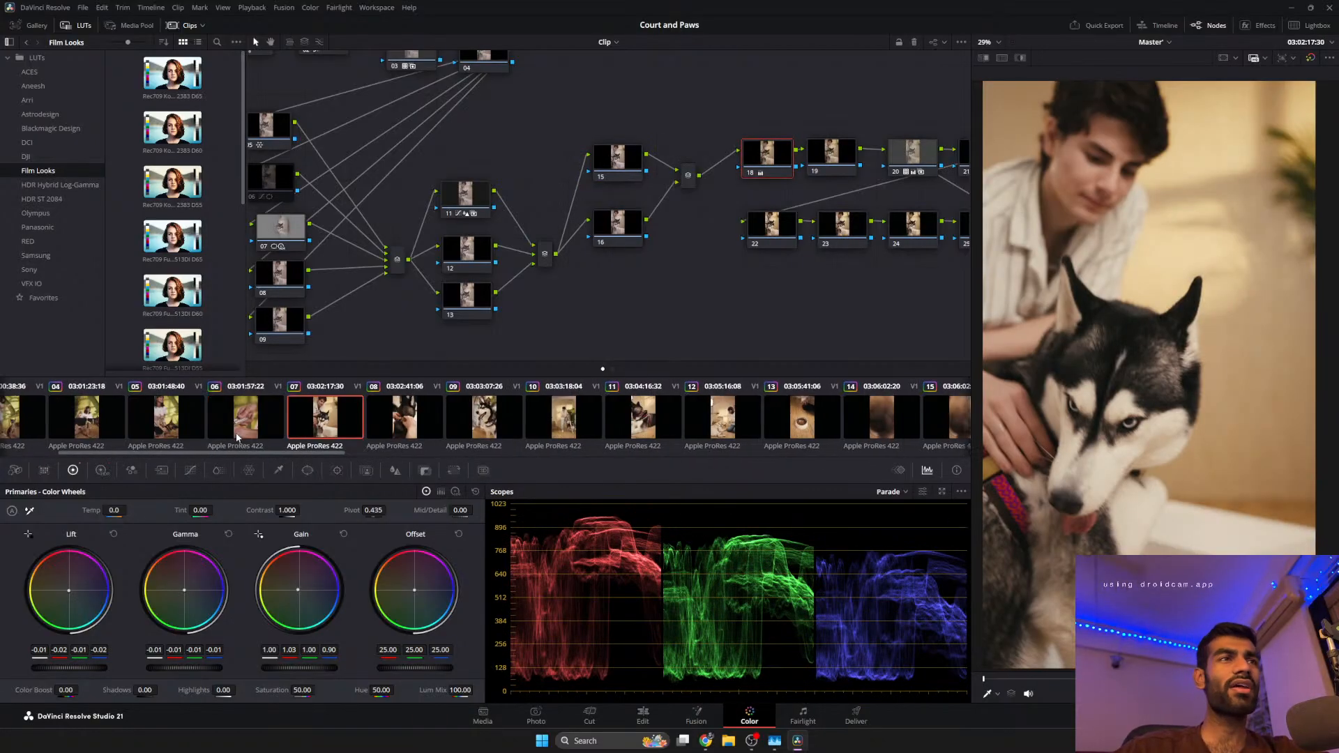
left_click(256, 418)
scroll(256, 419, "left", 1)
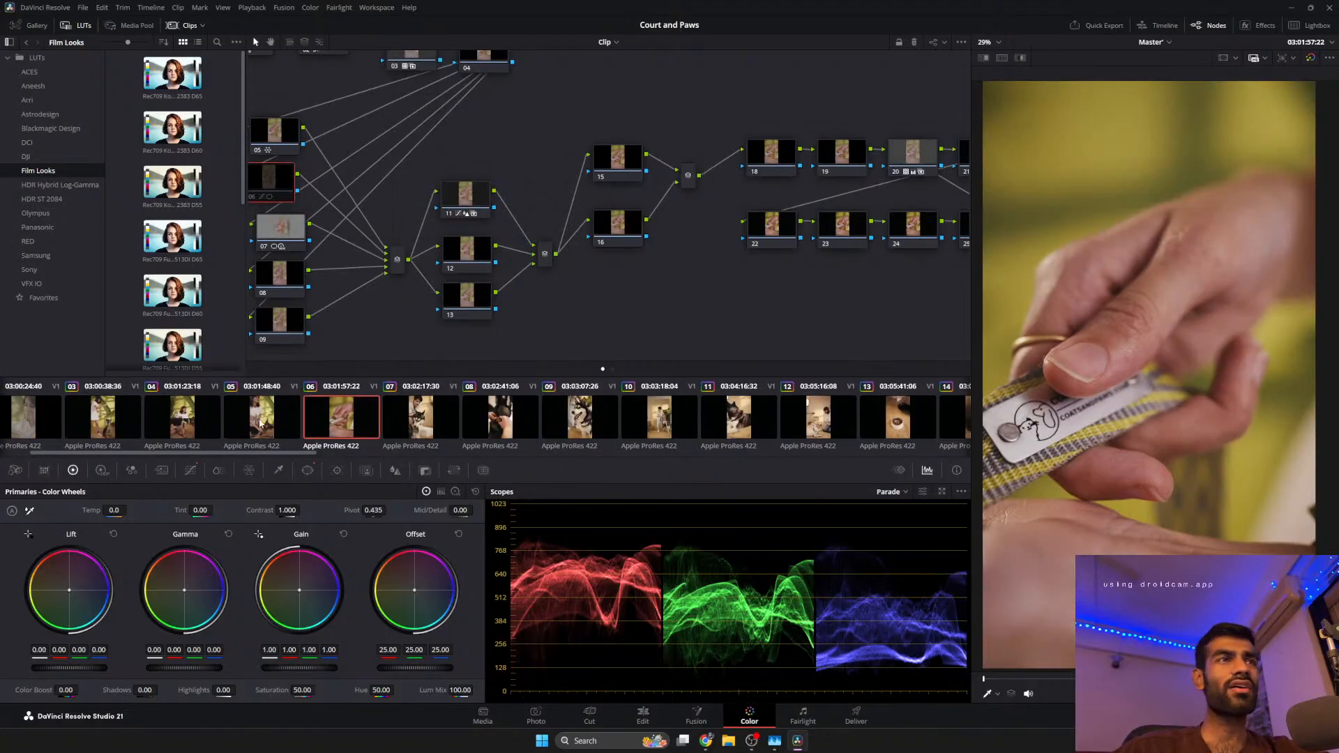
left_click(269, 422)
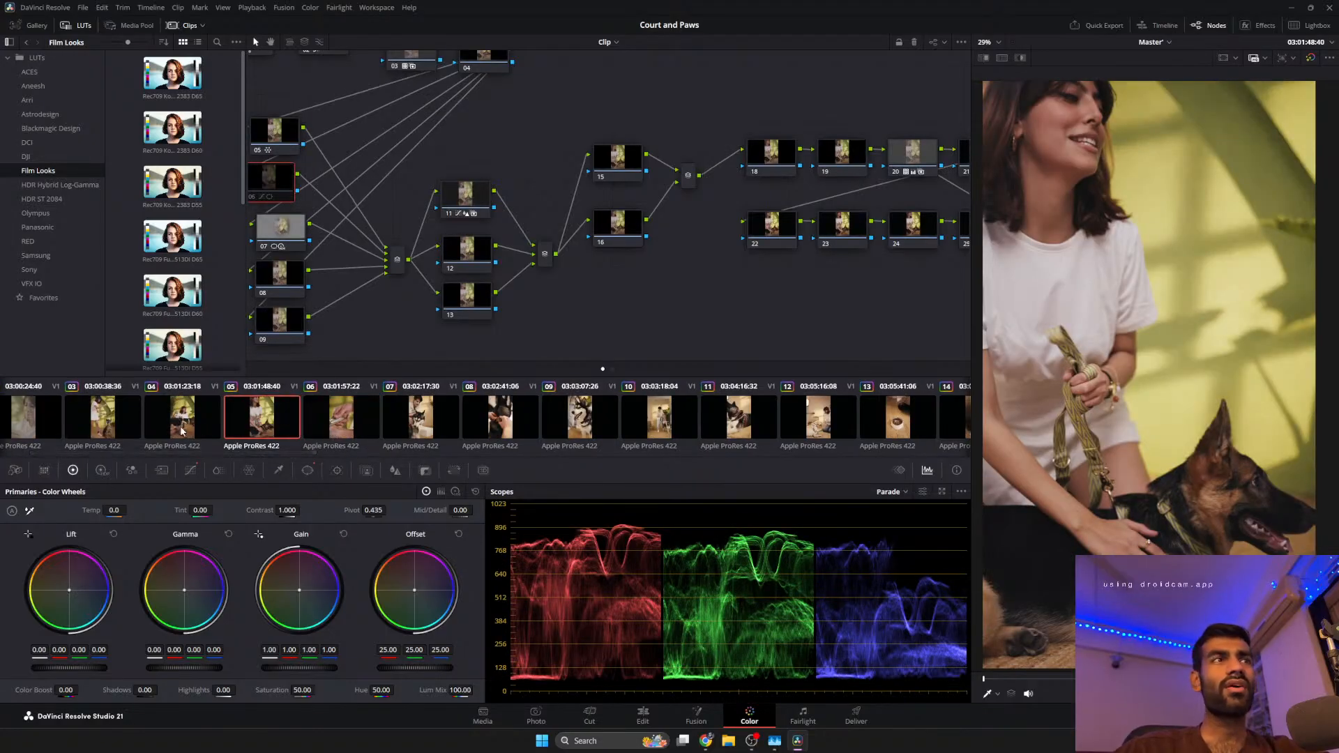
On clip 3's node 18, shift the Gain balance to 0.96 red, 1.02 green and 0.95 blue.
left_click(199, 422)
left_click(104, 418)
left_click_drag(1000, 680, 1280, 680)
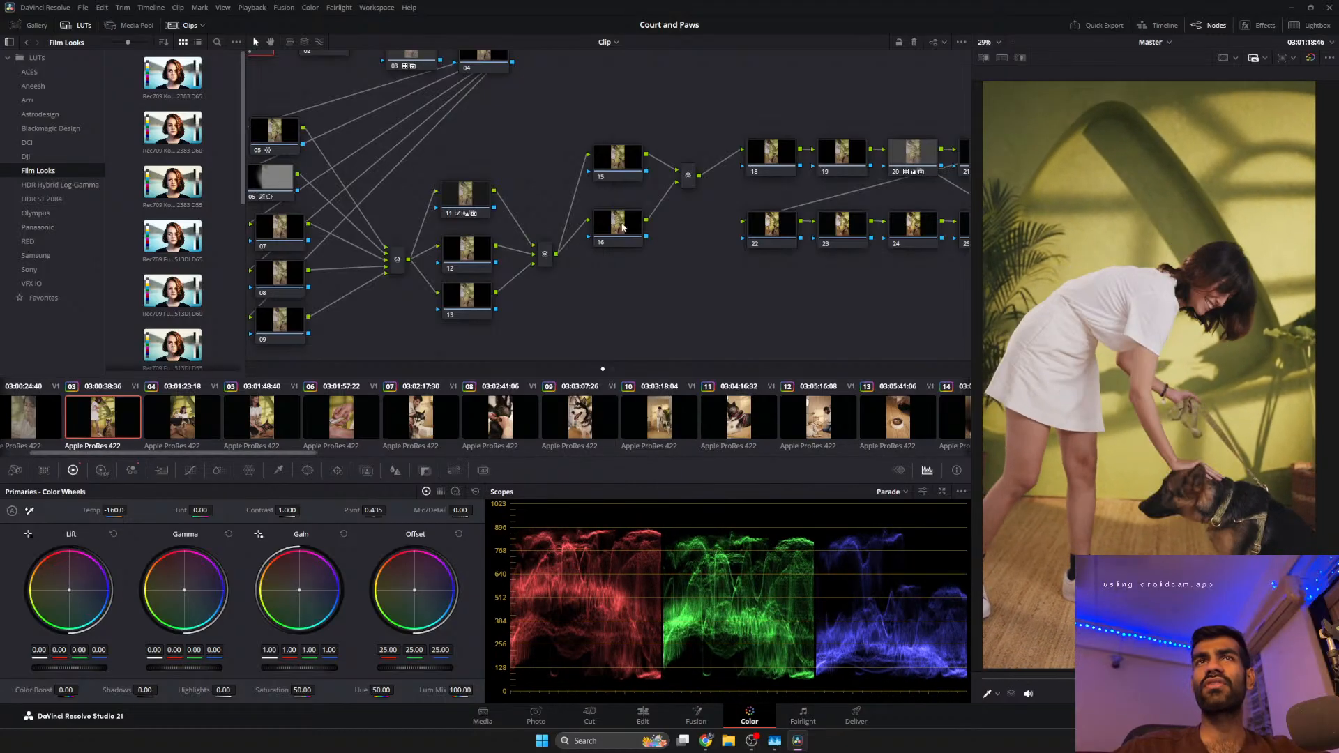
left_click(765, 168)
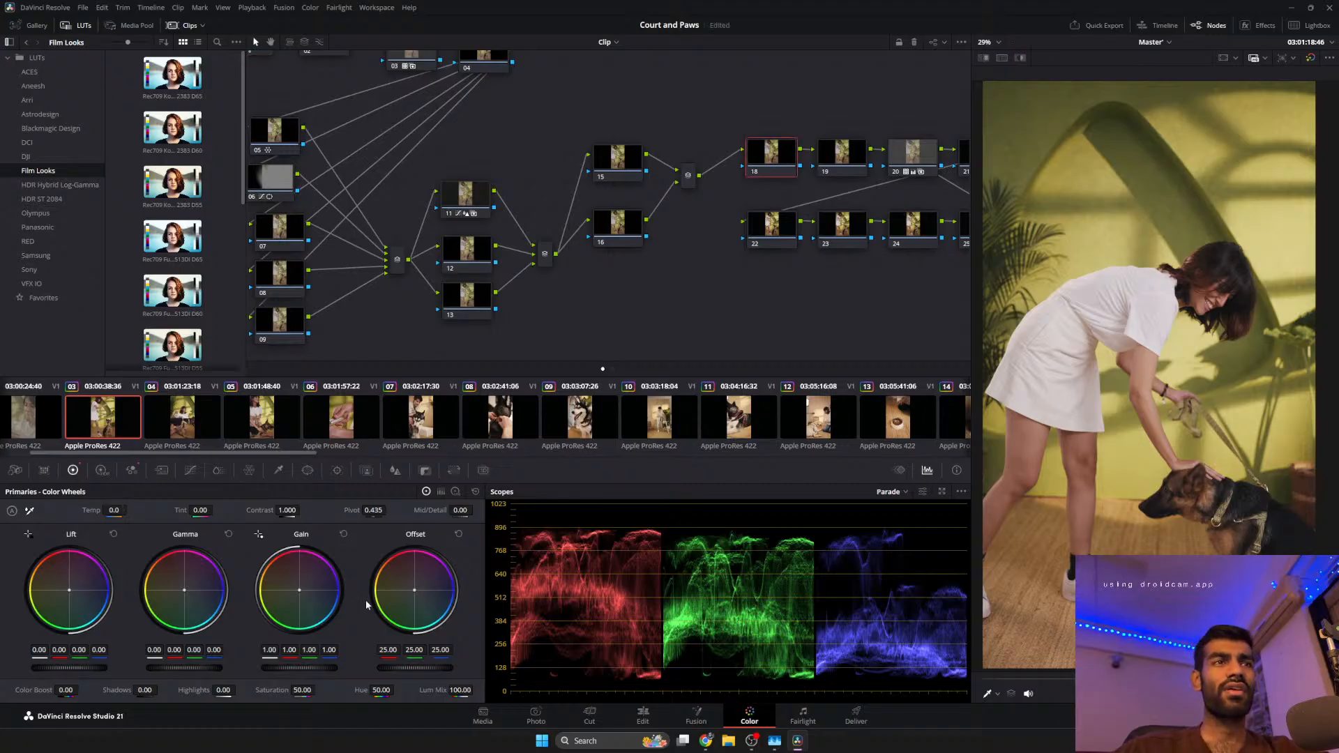
left_click_drag(302, 592, 297, 592)
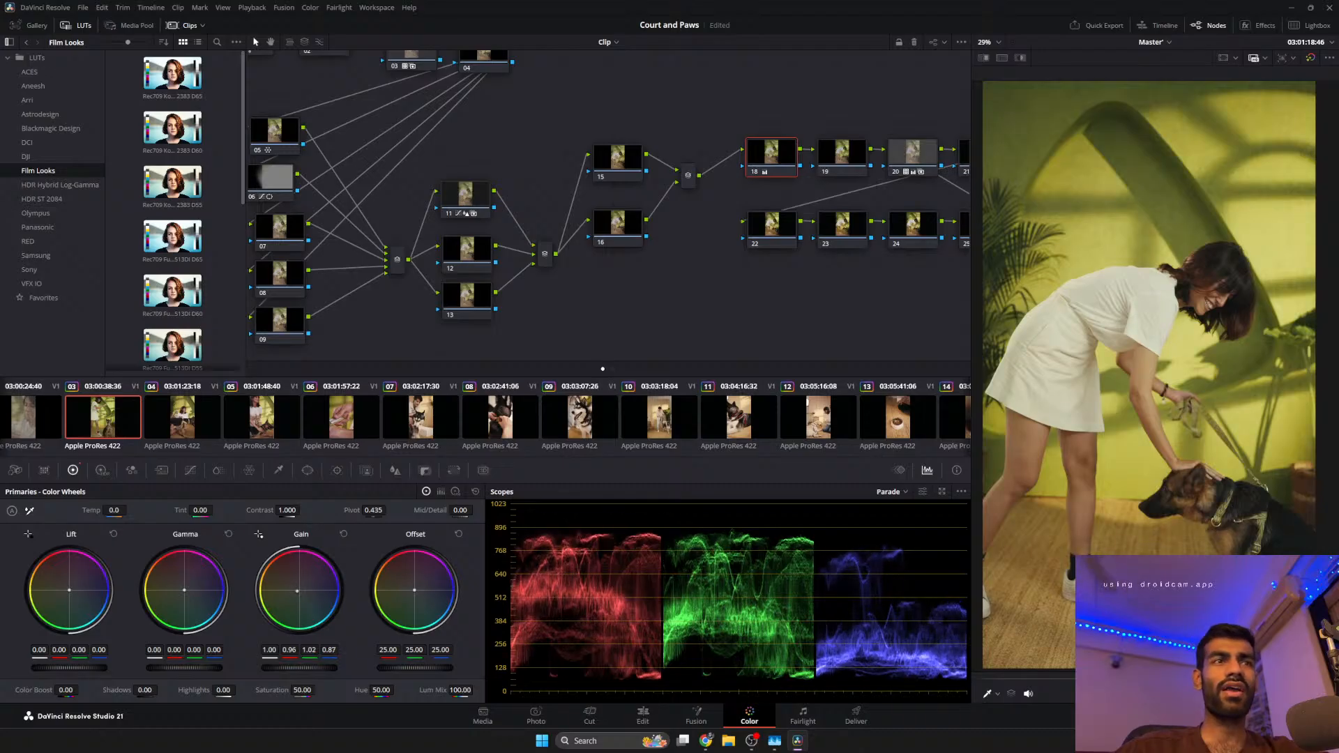
left_click(342, 533)
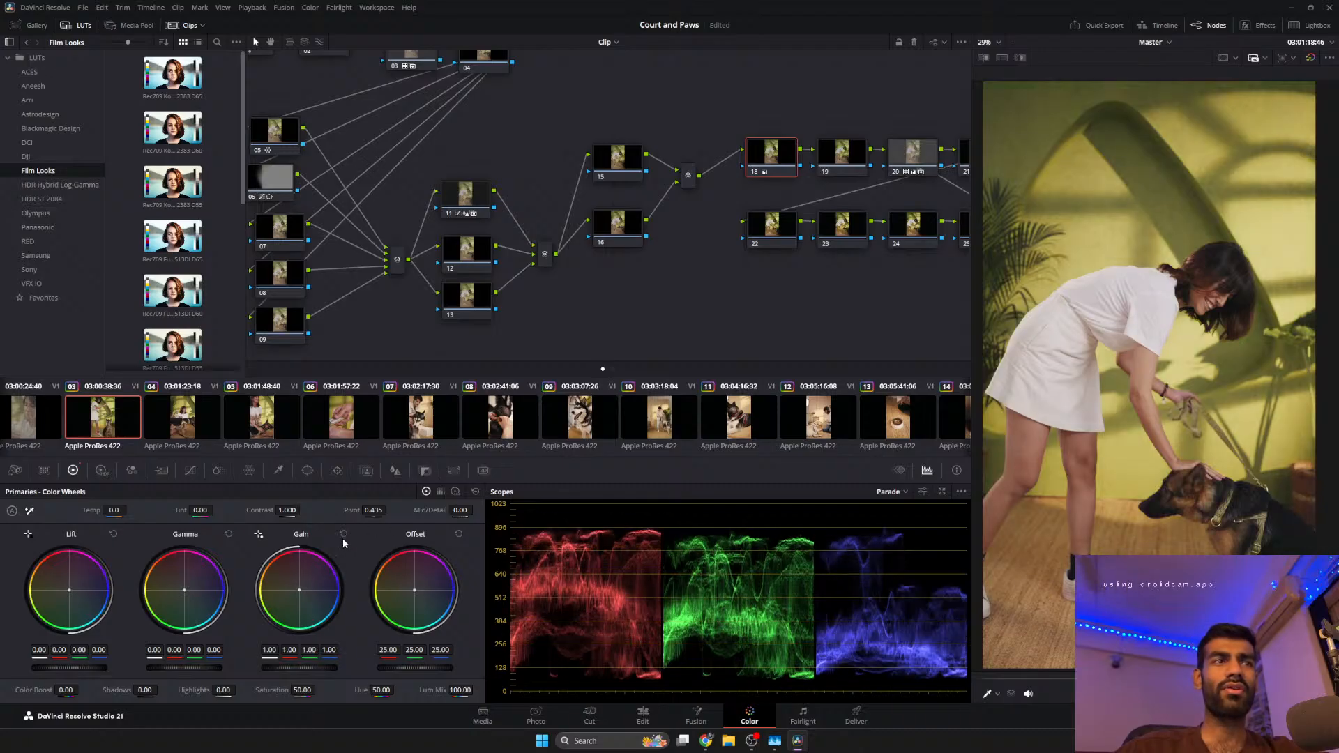
left_click_drag(300, 587, 298, 586)
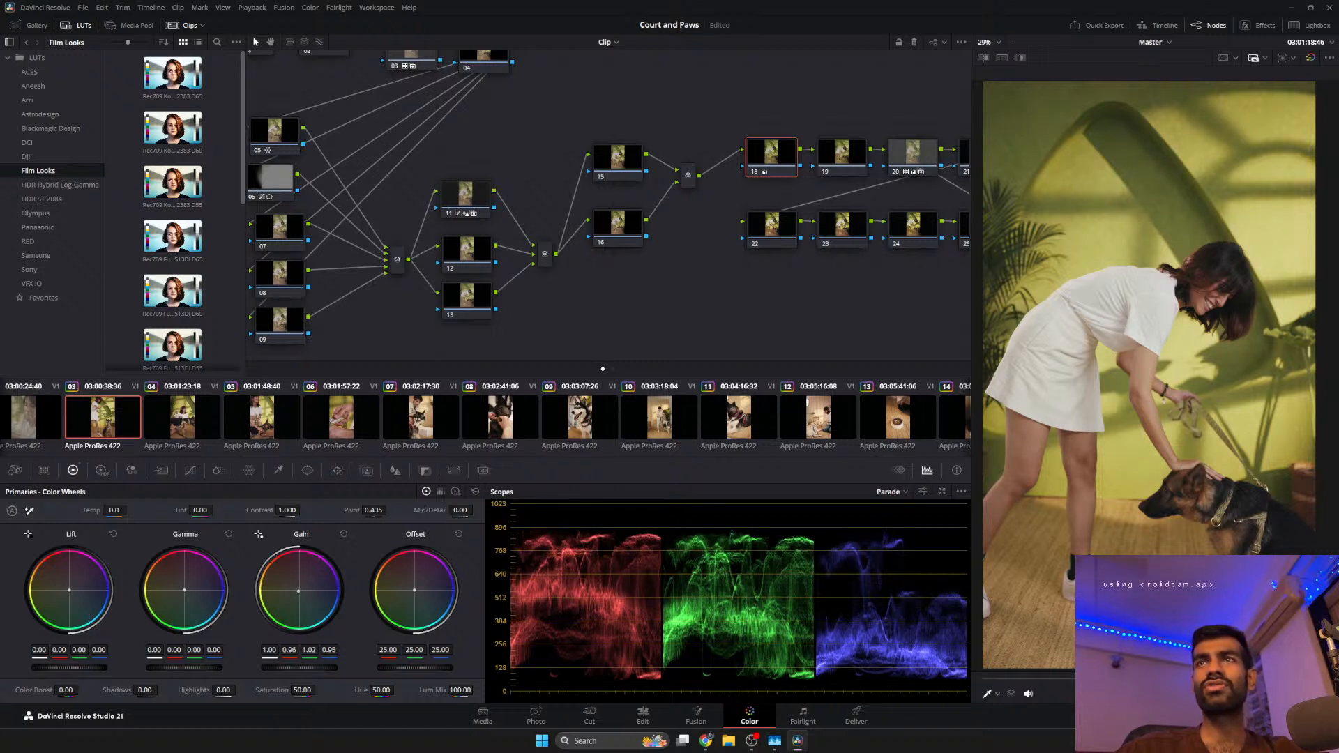
Raise node 18's Gamma and Lift to 0.01, and lower its log Shadow wheel to -0.05.
scroll(149, 667, "up", 1)
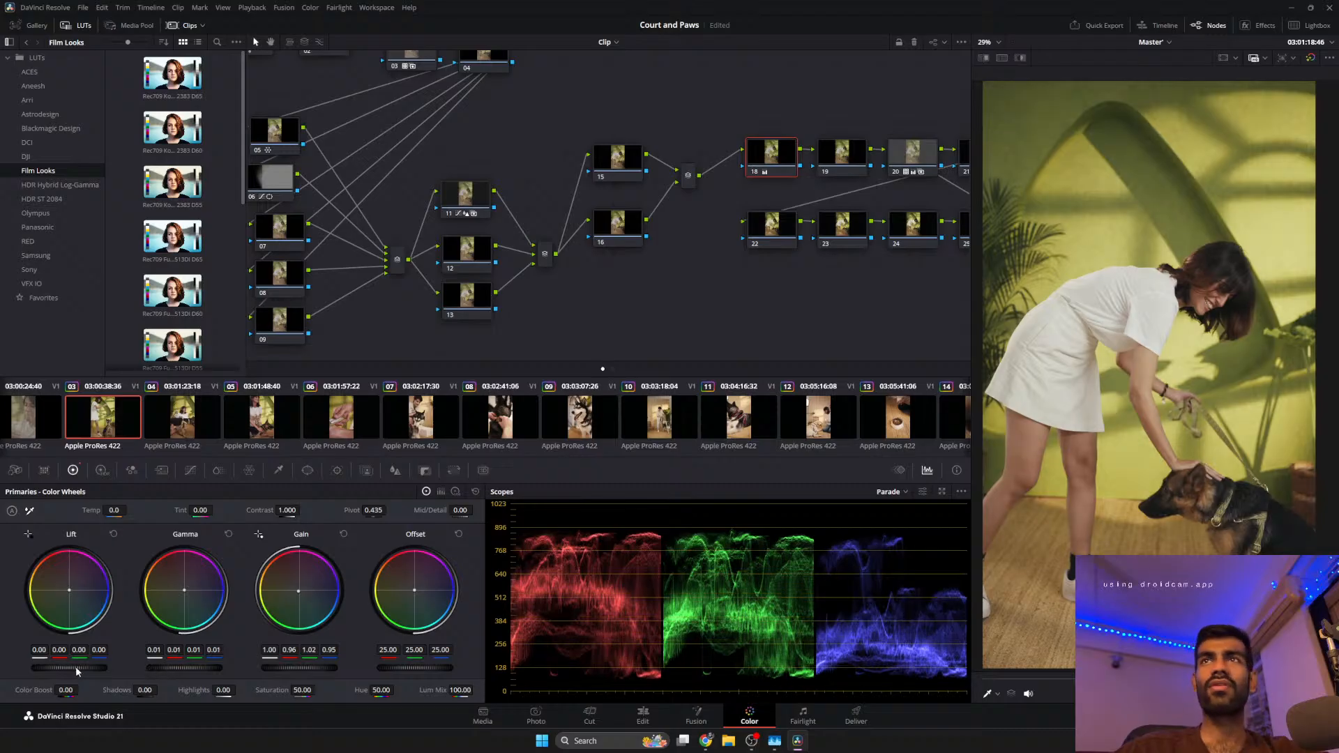
scroll(76, 667, "up", 1)
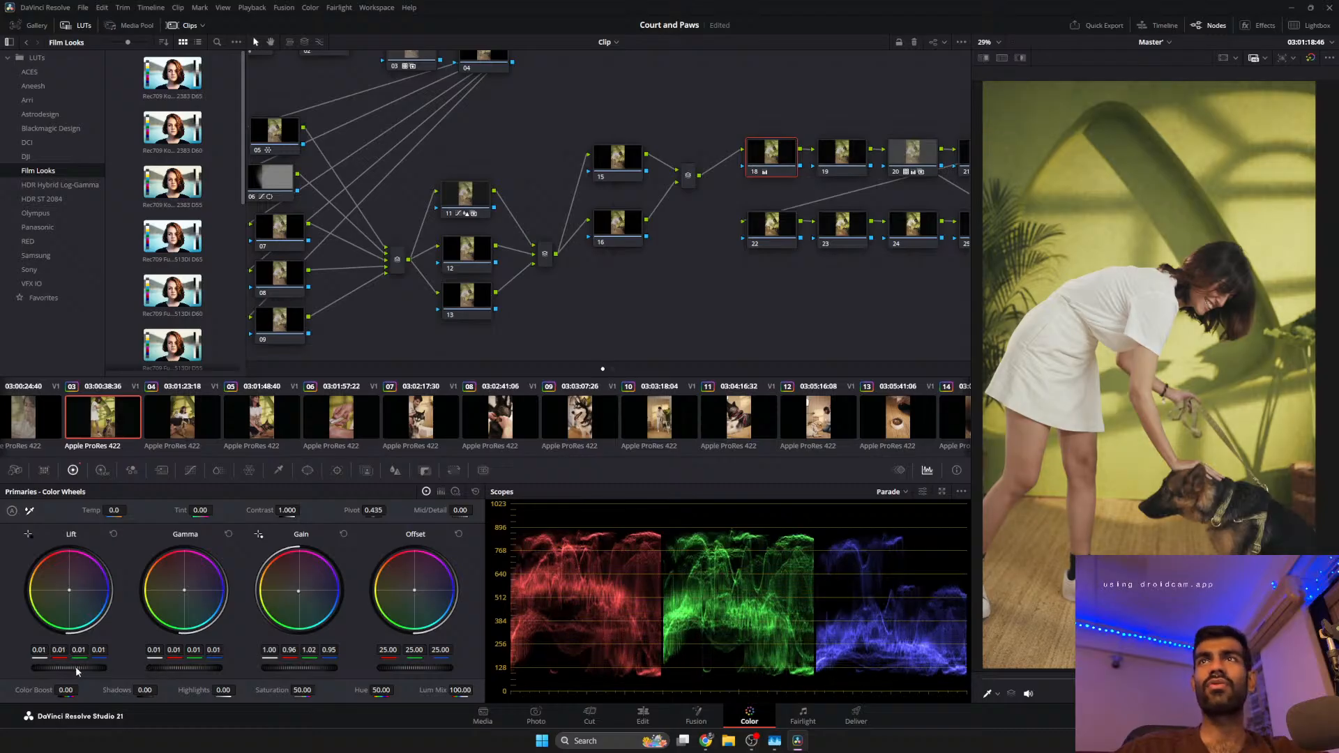
left_click(754, 173)
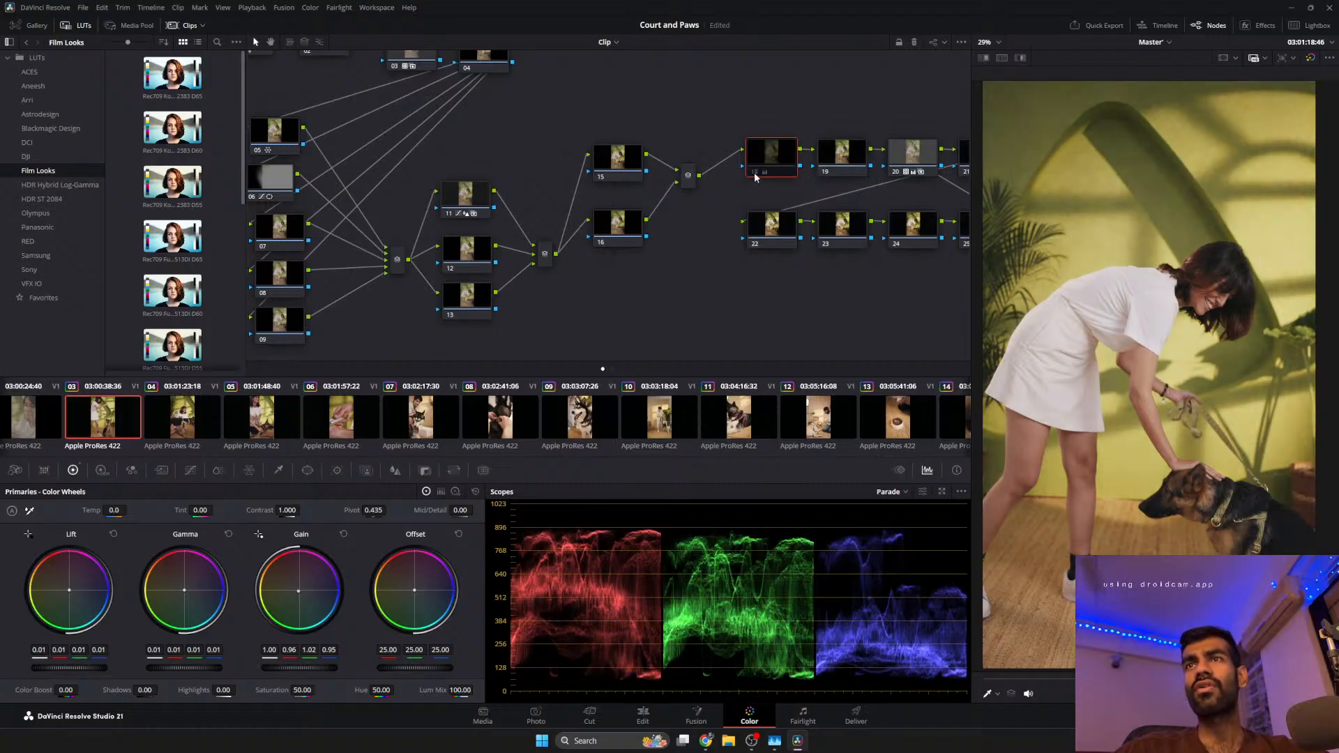
left_click(754, 173)
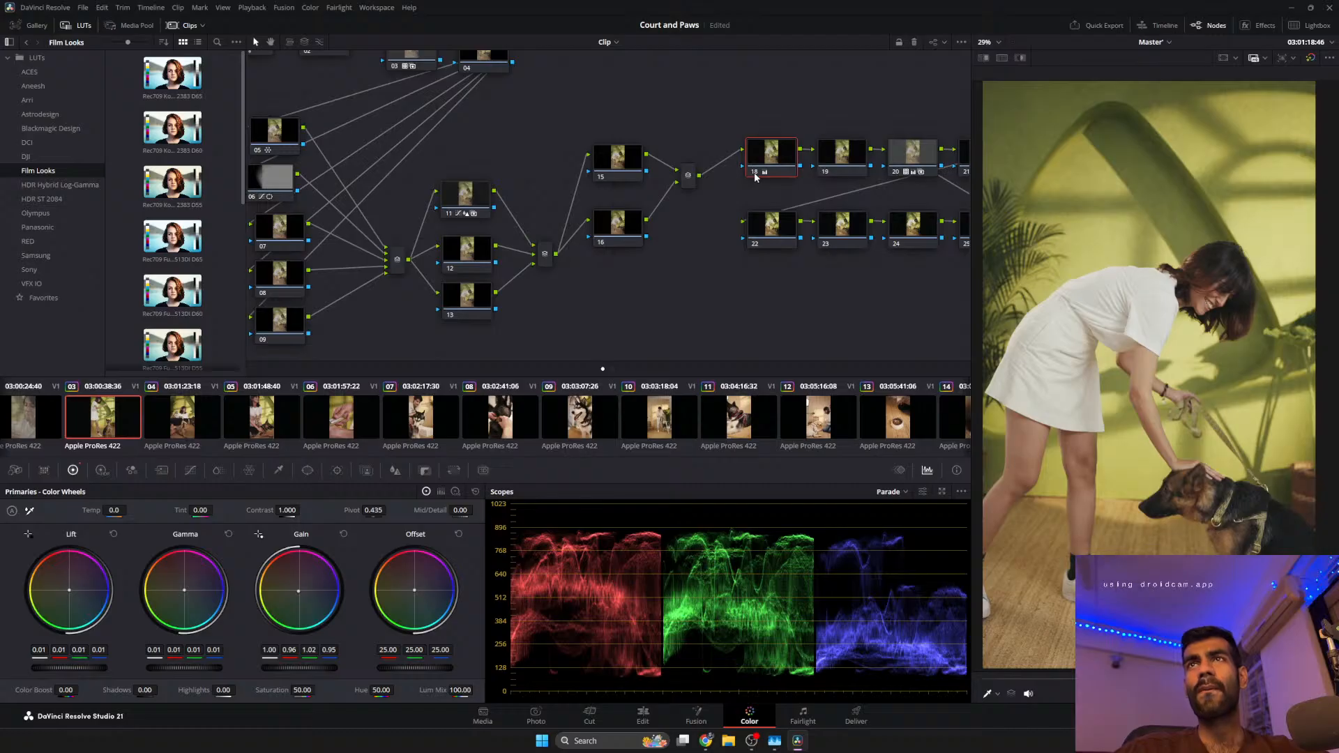
left_click(453, 491)
left_click_drag(75, 668, 73, 668)
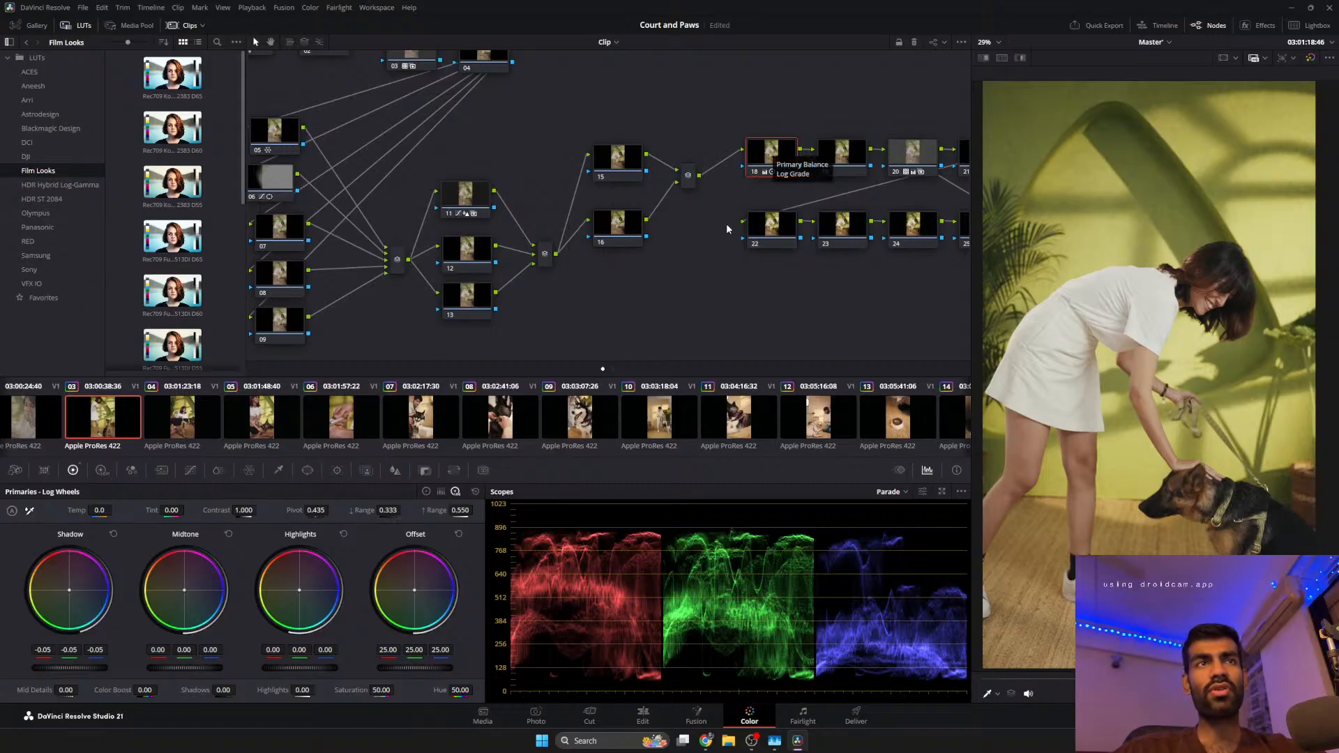
Paste clip 3's node 18 grade onto node 18 of clips 4 and 5.
key("Down")
left_click(772, 156)
key("ctrl+v")
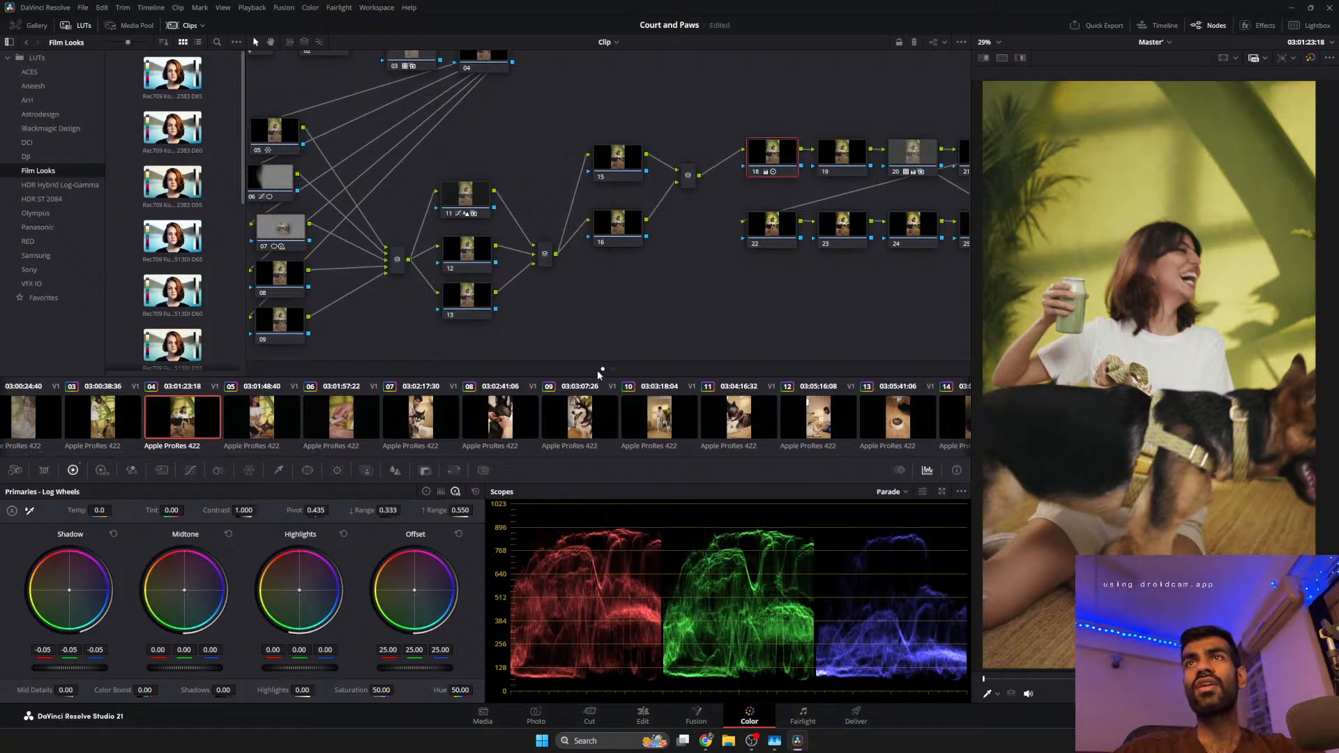
left_click(273, 419)
left_click(795, 148)
key("ctrl+v")
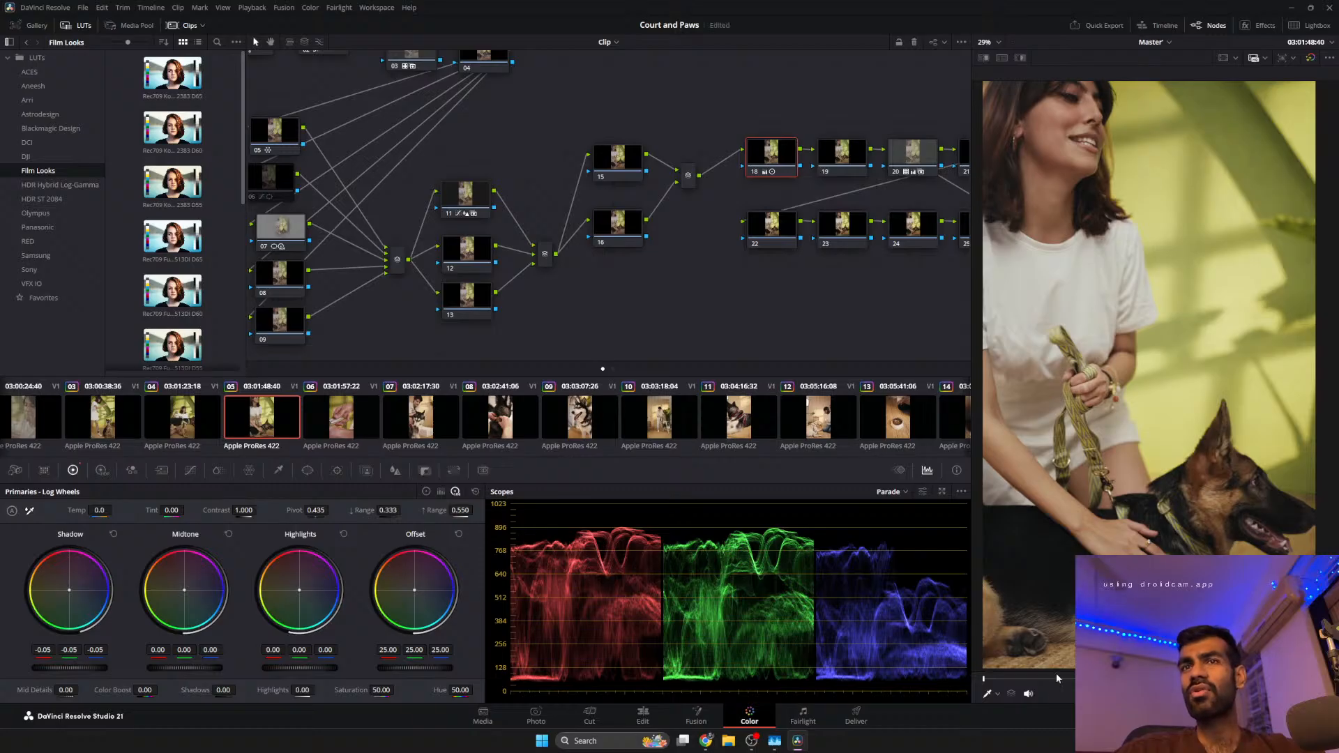
On clip 5's node 18, check the ColorSlice Skin range and set the Skin hue to 0.176.
mouse_move(1071, 679)
left_mouse_down()
mouse_move(1189, 679)
mouse_move(1092, 679)
left_mouse_up()
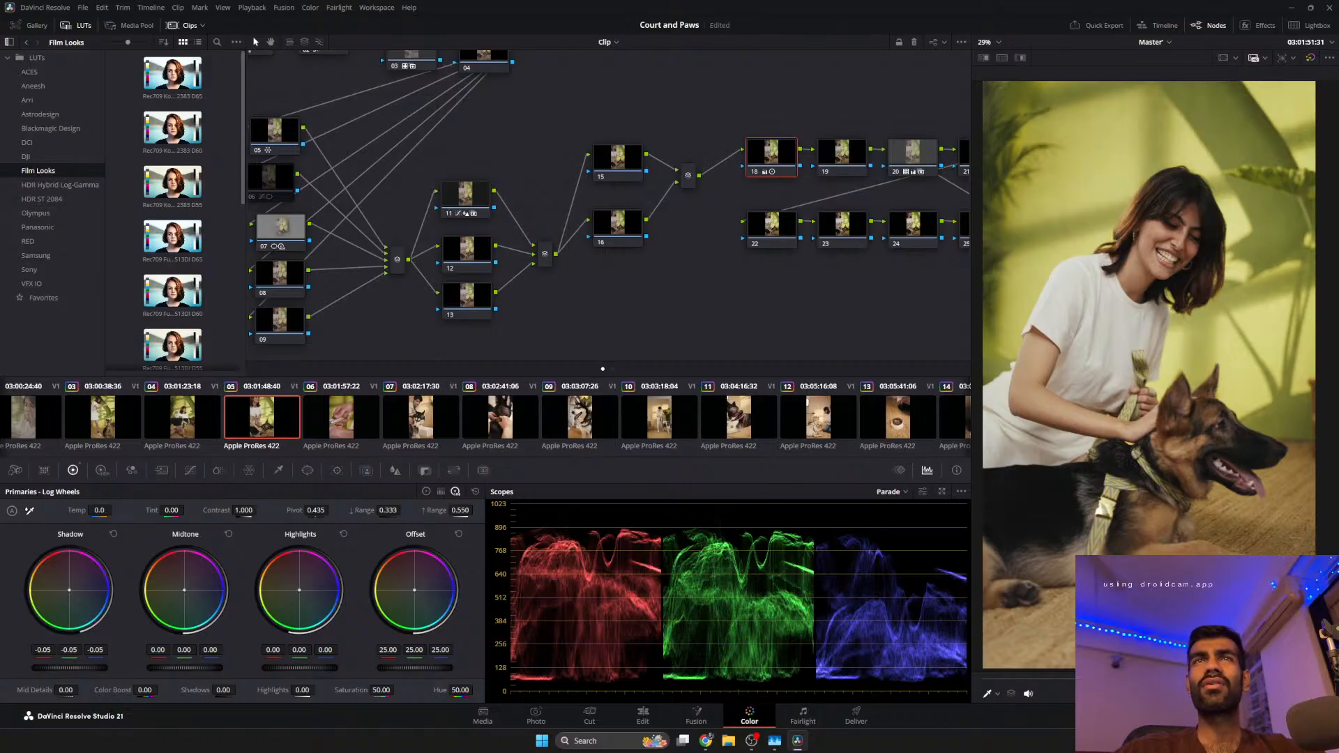
left_click(156, 470)
left_click(218, 470)
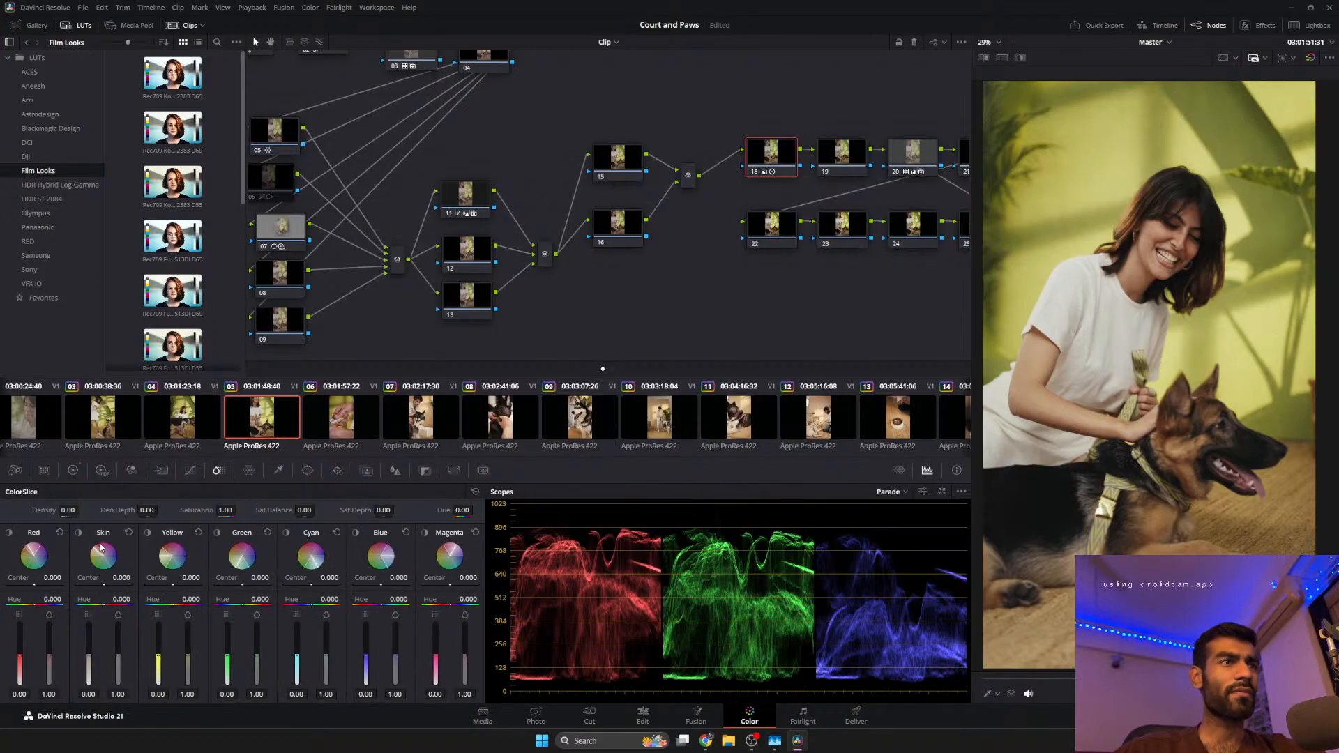
left_click(80, 531)
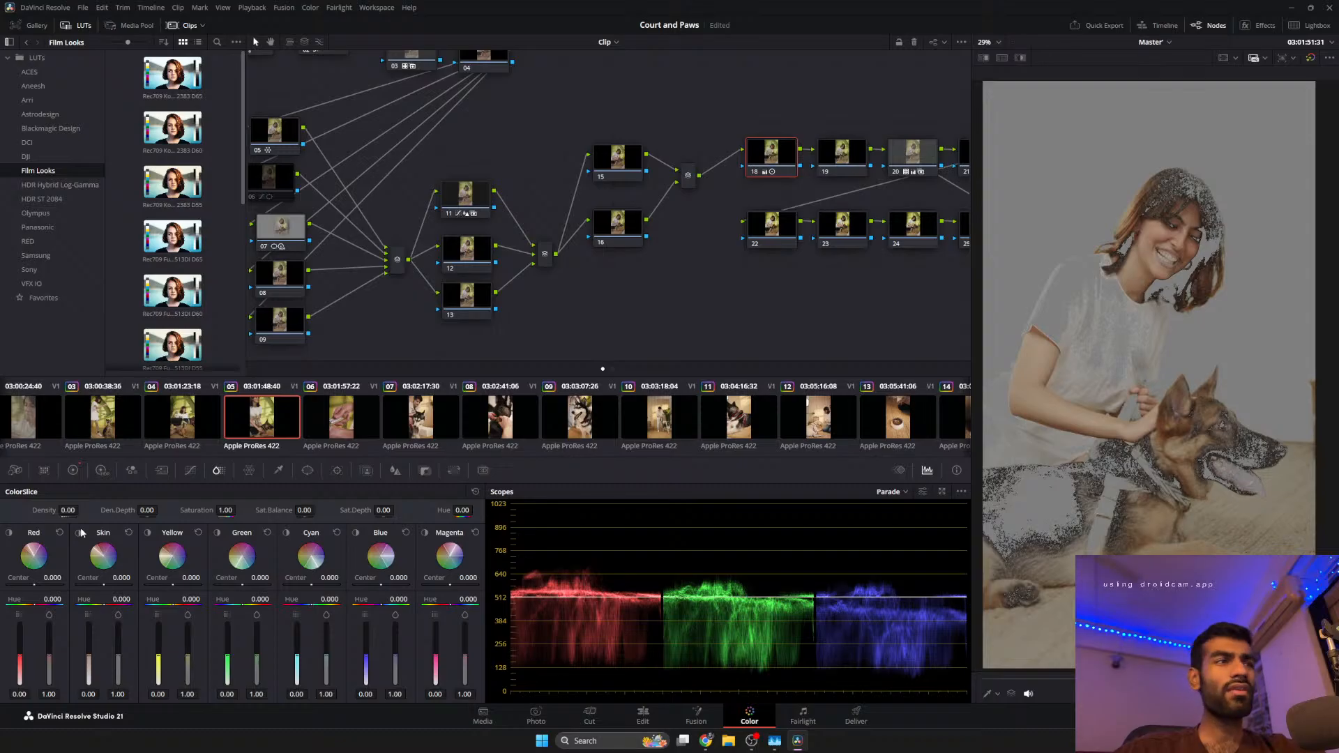
left_click(81, 528)
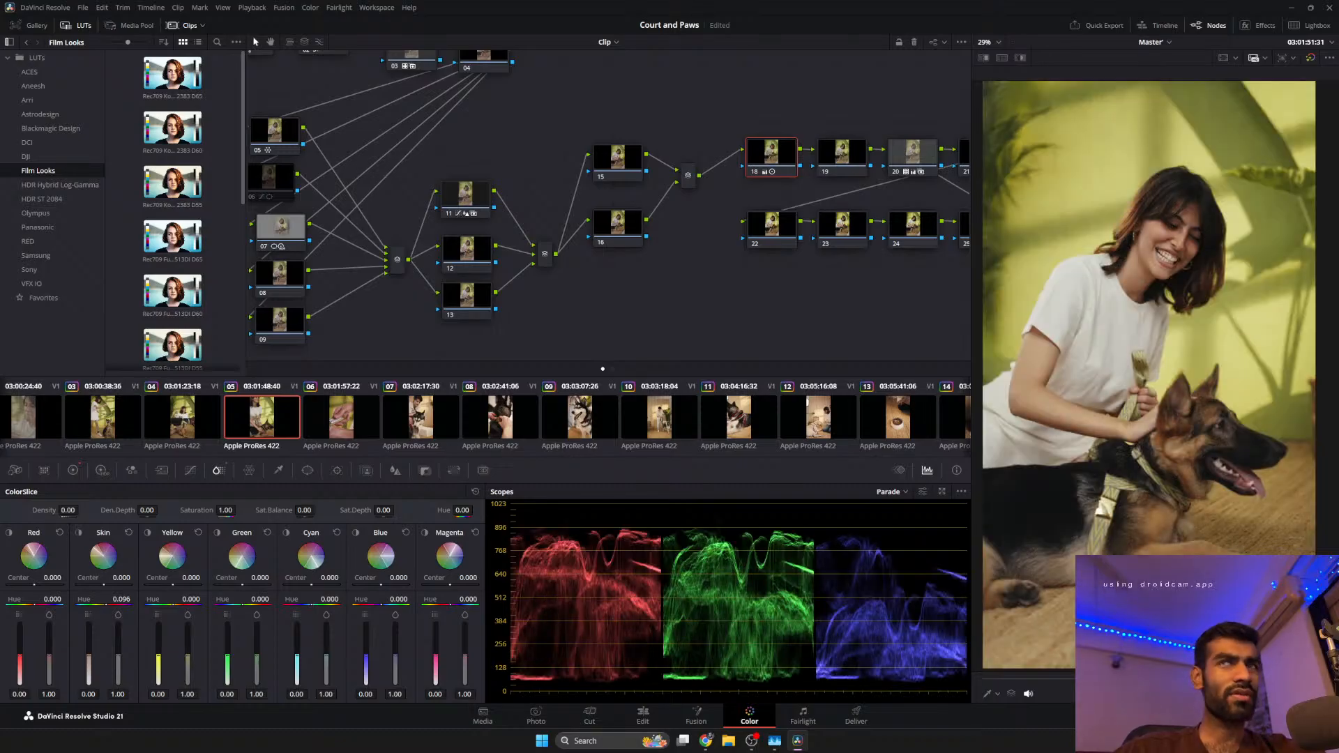
left_click_drag(106, 605, 107, 605)
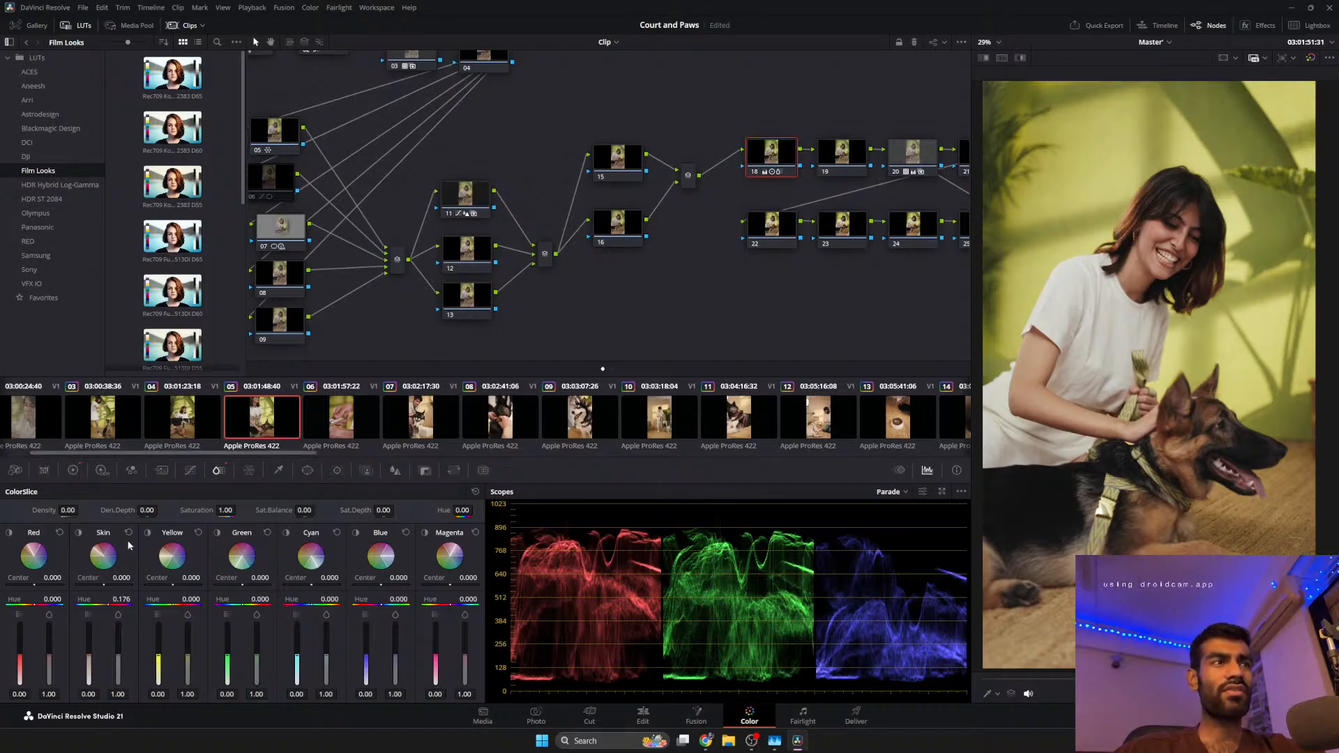
Paste clip 5's updated node 18 grade onto node 18 of clips 4, 3 and 6.
key("Up")
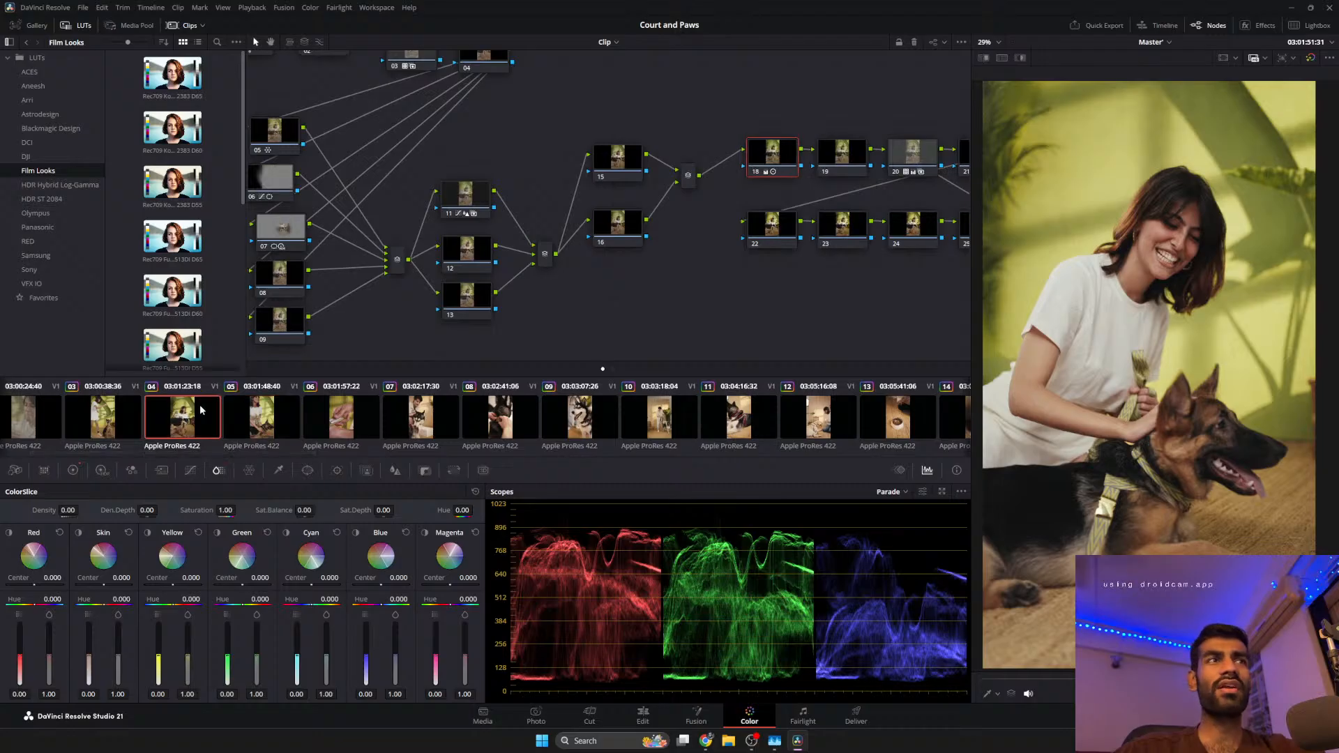
key("ctrl+v")
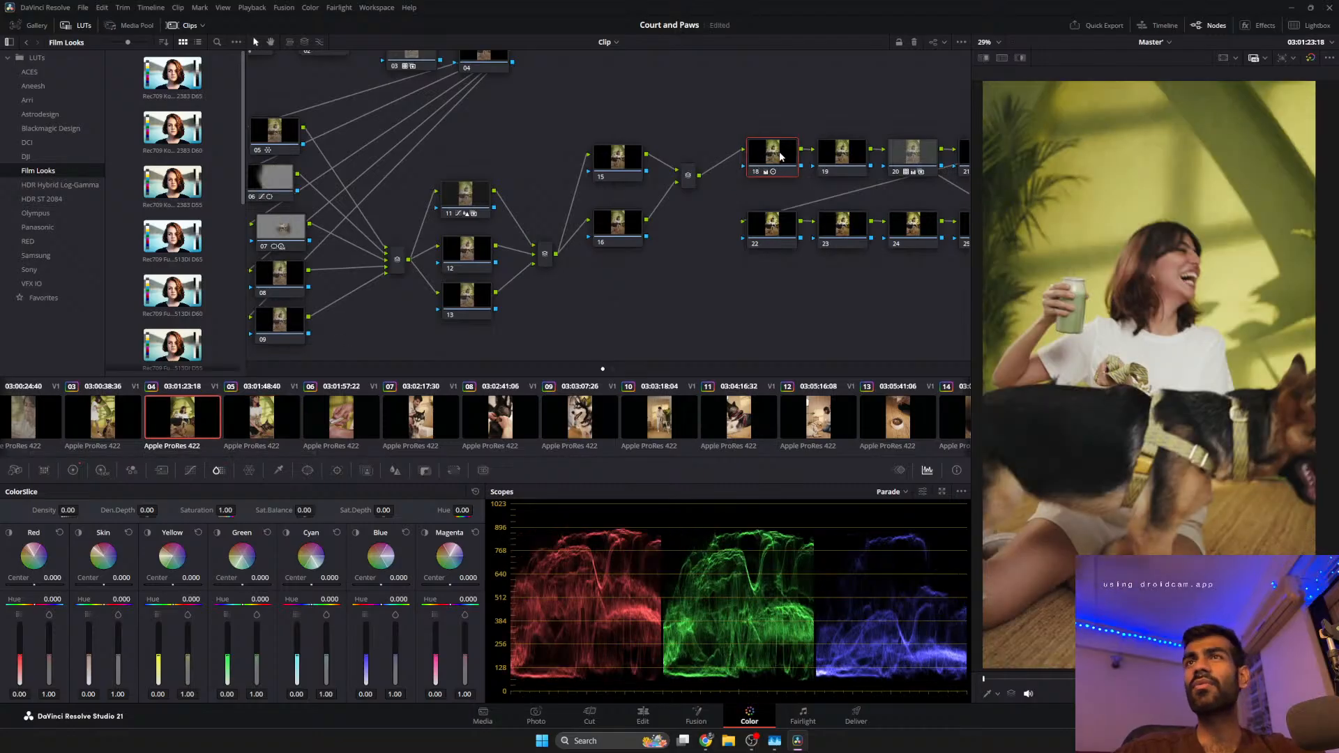
left_click(111, 436)
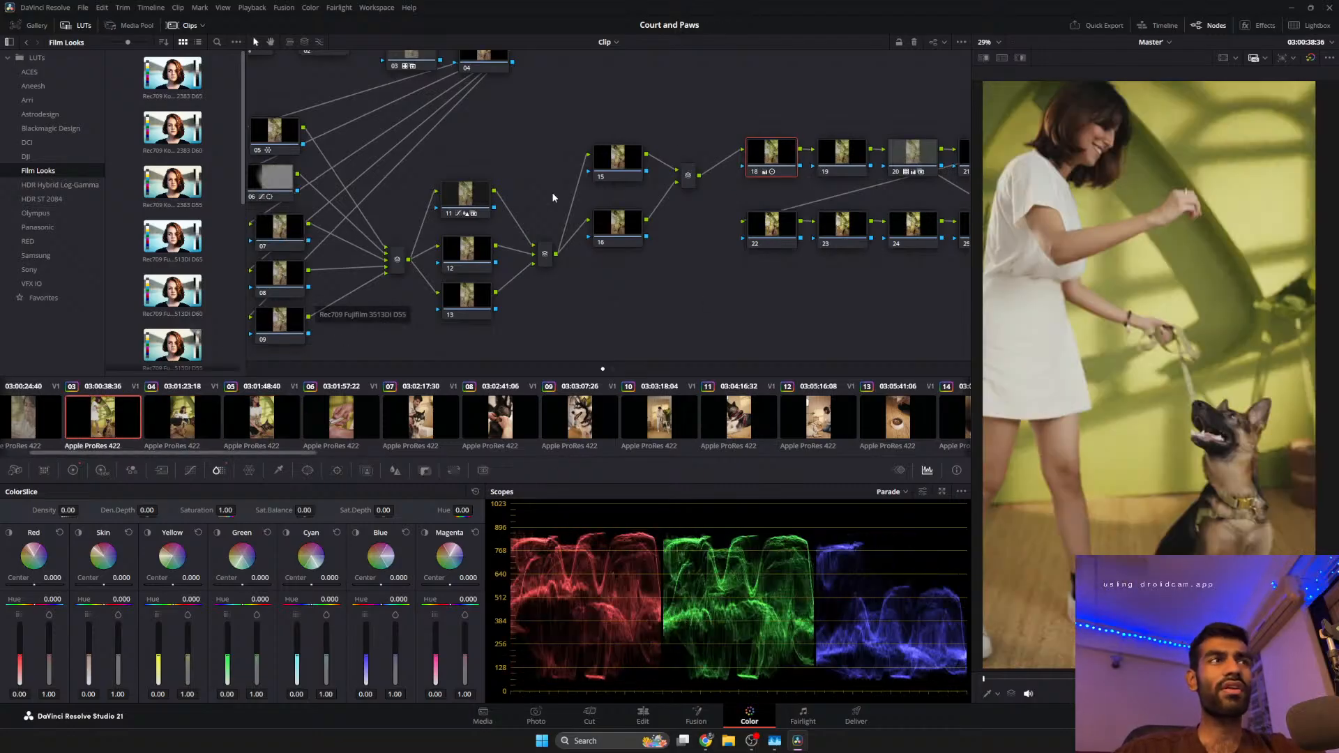
key("ctrl+v")
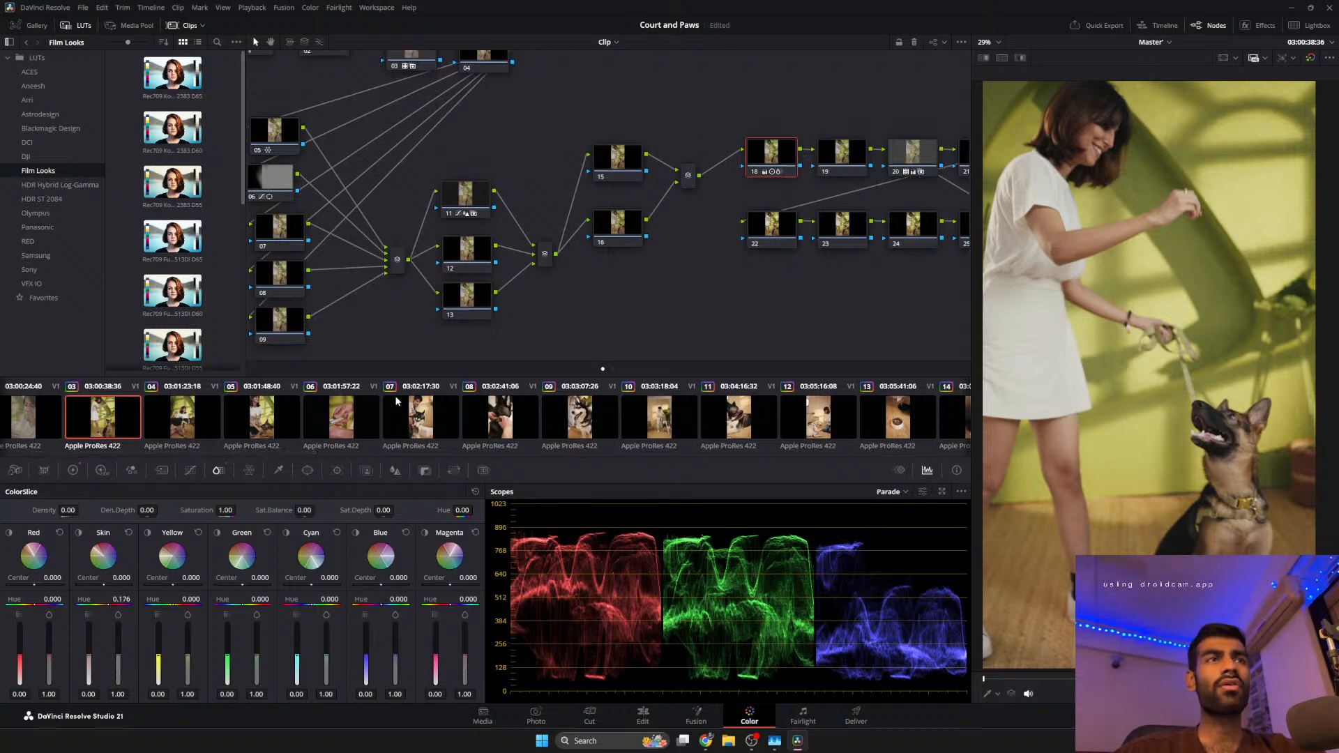
left_click(332, 422)
left_click(770, 153)
key("ctrl+v")
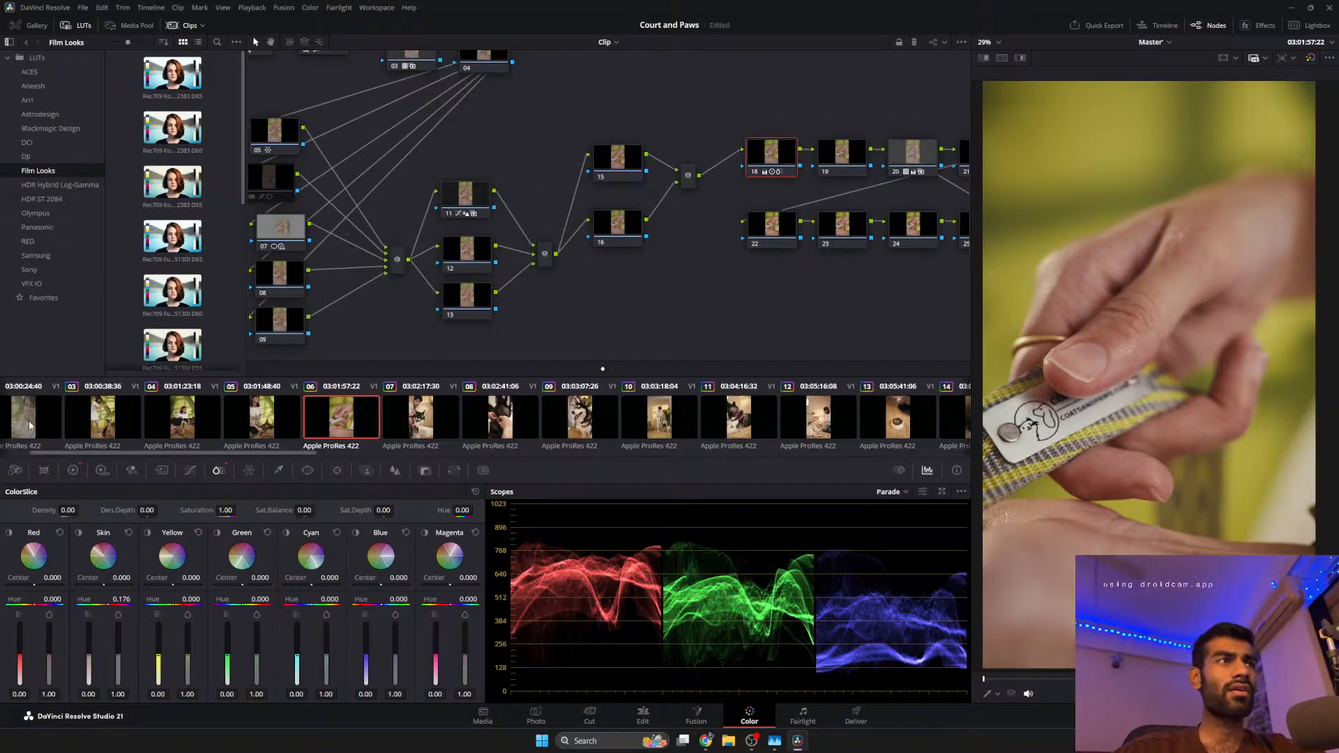
On clip 2's node 07, add a circular window with its softness widened to 40.94.
left_click(29, 424)
left_click_drag(984, 678, 1264, 678)
left_click_drag(575, 332, 814, 330)
left_click(529, 239)
left_click(308, 470)
left_click(72, 511)
left_click_drag(1099, 423, 1048, 474)
left_click_drag(1144, 490, 1048, 516)
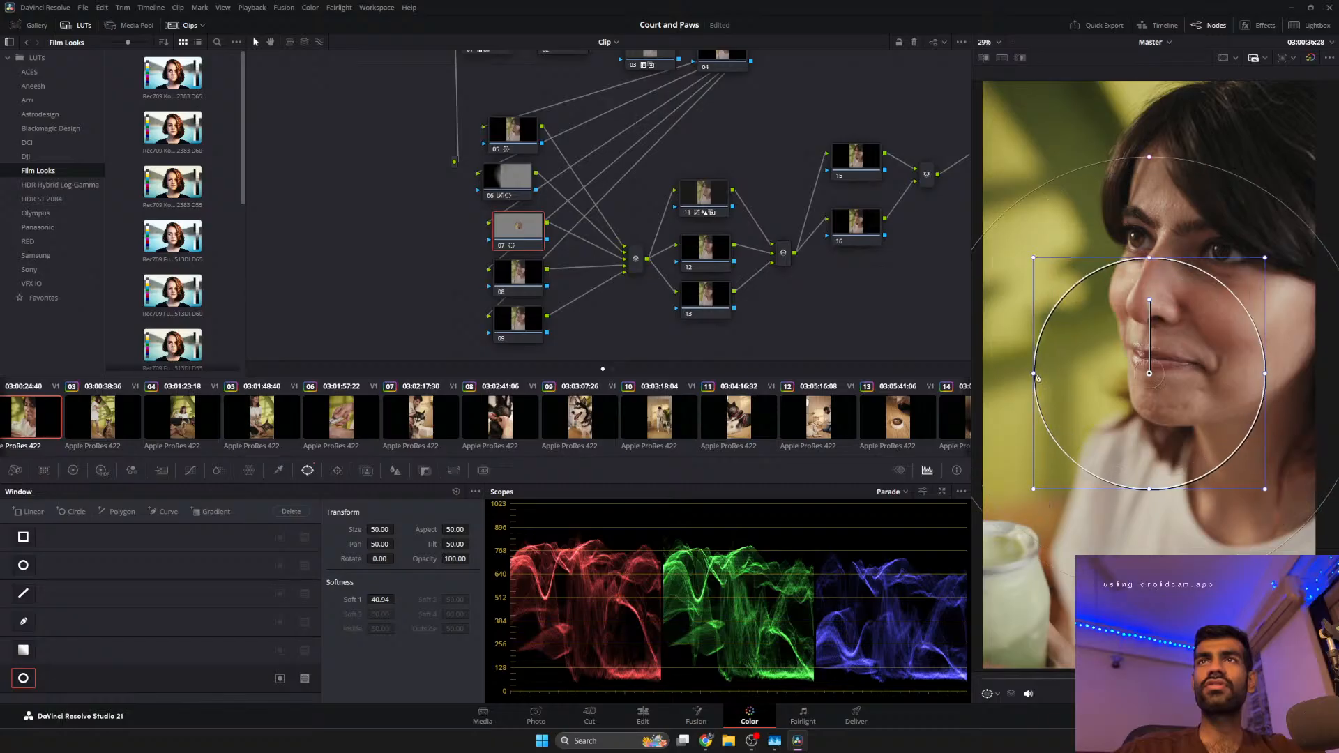
Fit the circular window around the woman's face and slightly lift its shadows with the custom curve.
left_click_drag(1034, 377, 1162, 318)
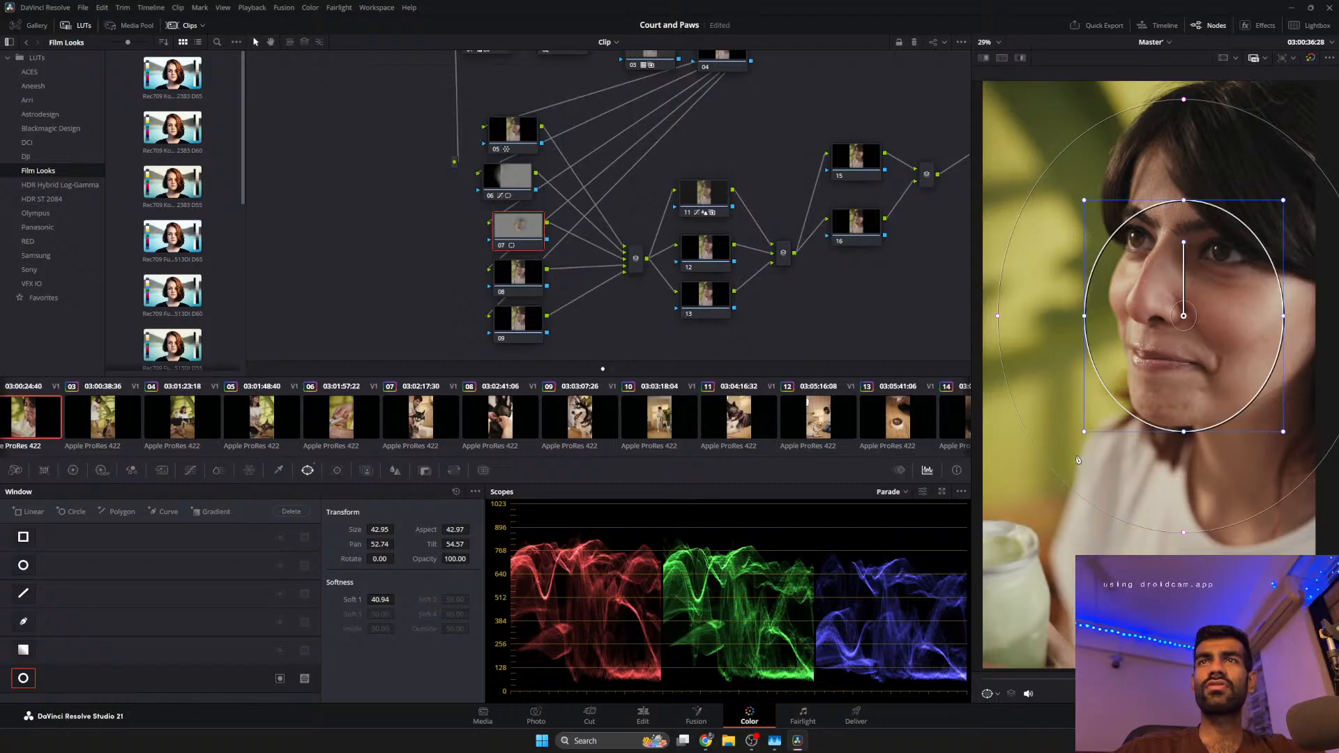
left_click_drag(1084, 432, 1064, 455)
left_click_drag(1131, 384, 1129, 362)
left_click(190, 470)
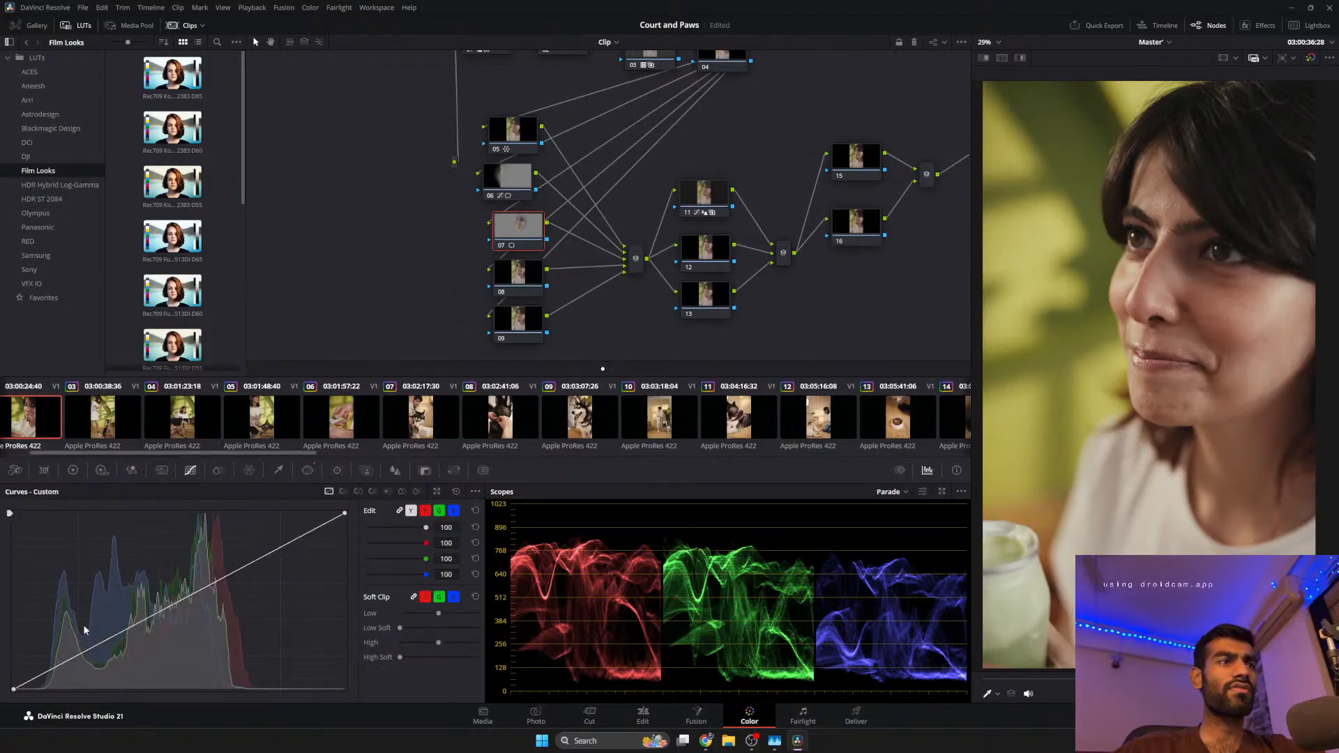
left_click_drag(82, 653, 86, 646)
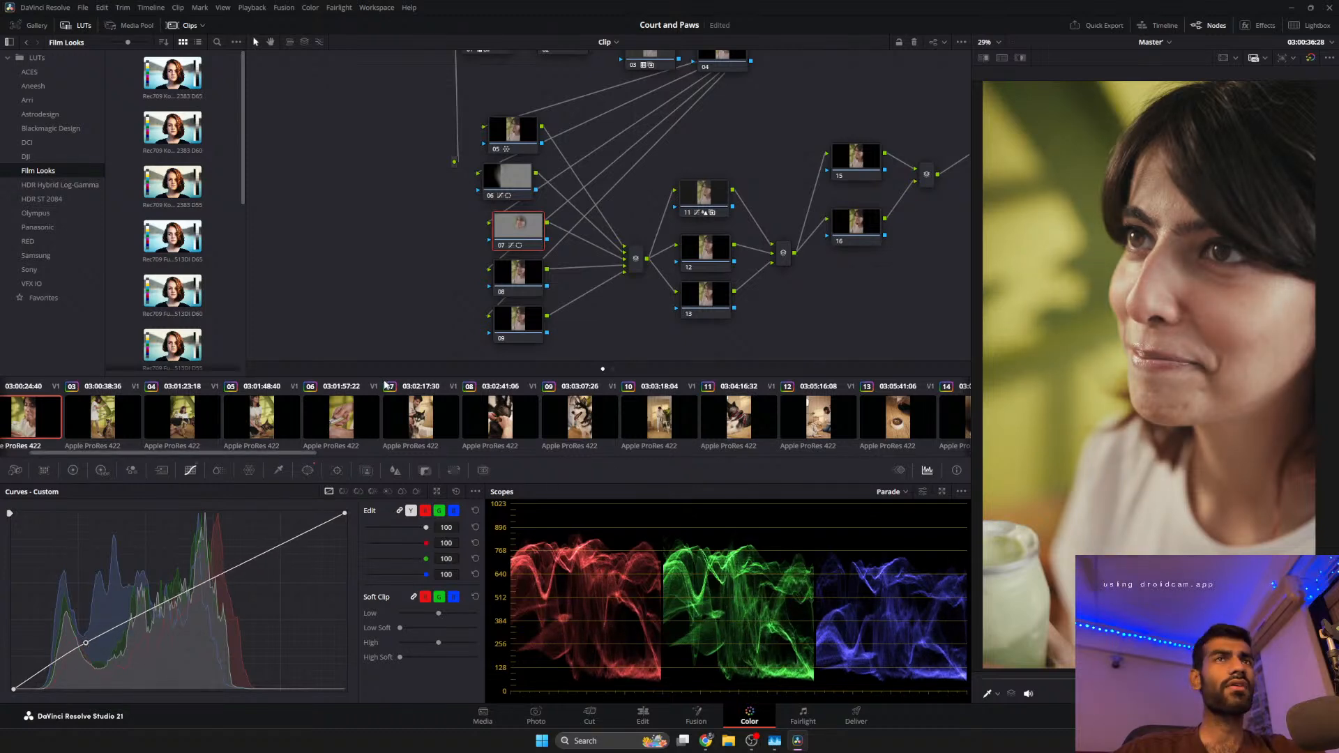
Apply clip 2's node 07 grade to clip 1's node 07 and compare it with the node disabled and enabled.
scroll(149, 438, "up", 1)
left_click(45, 425)
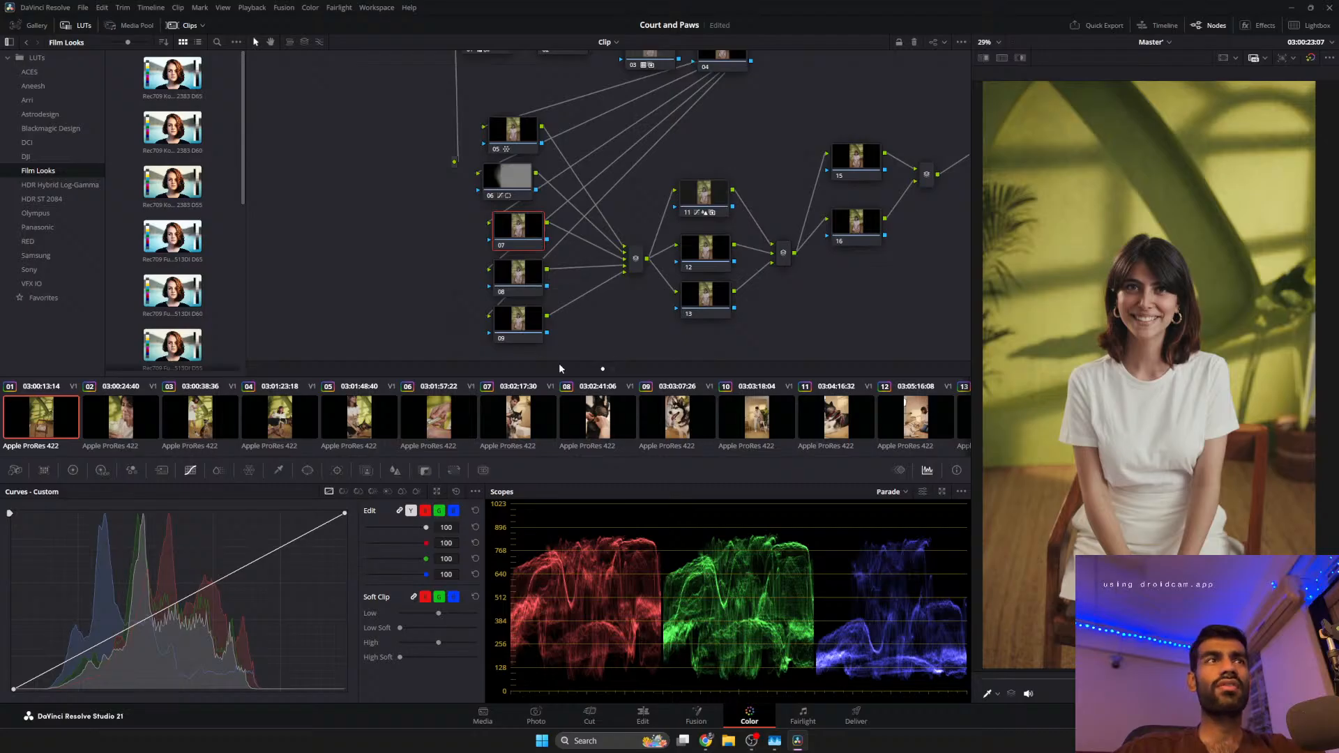
key("ctrl+z")
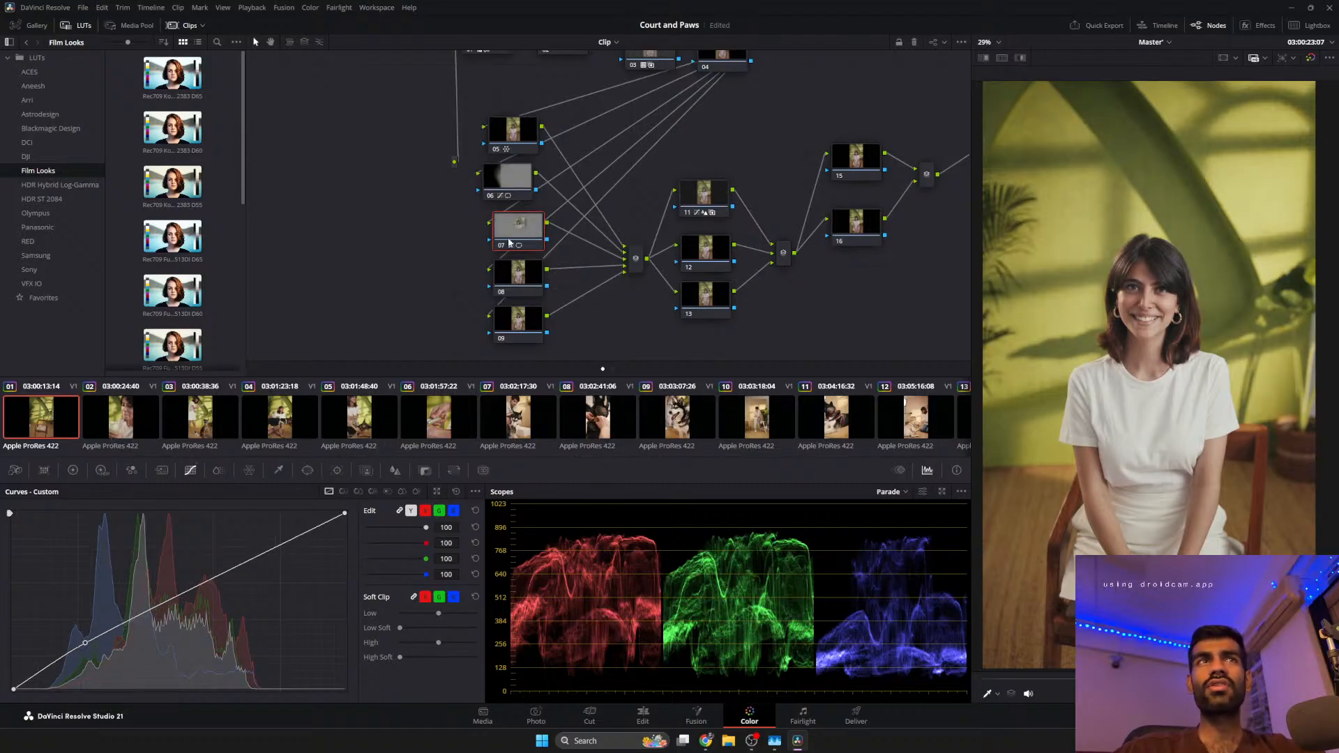
left_click(501, 247)
left_click(502, 247)
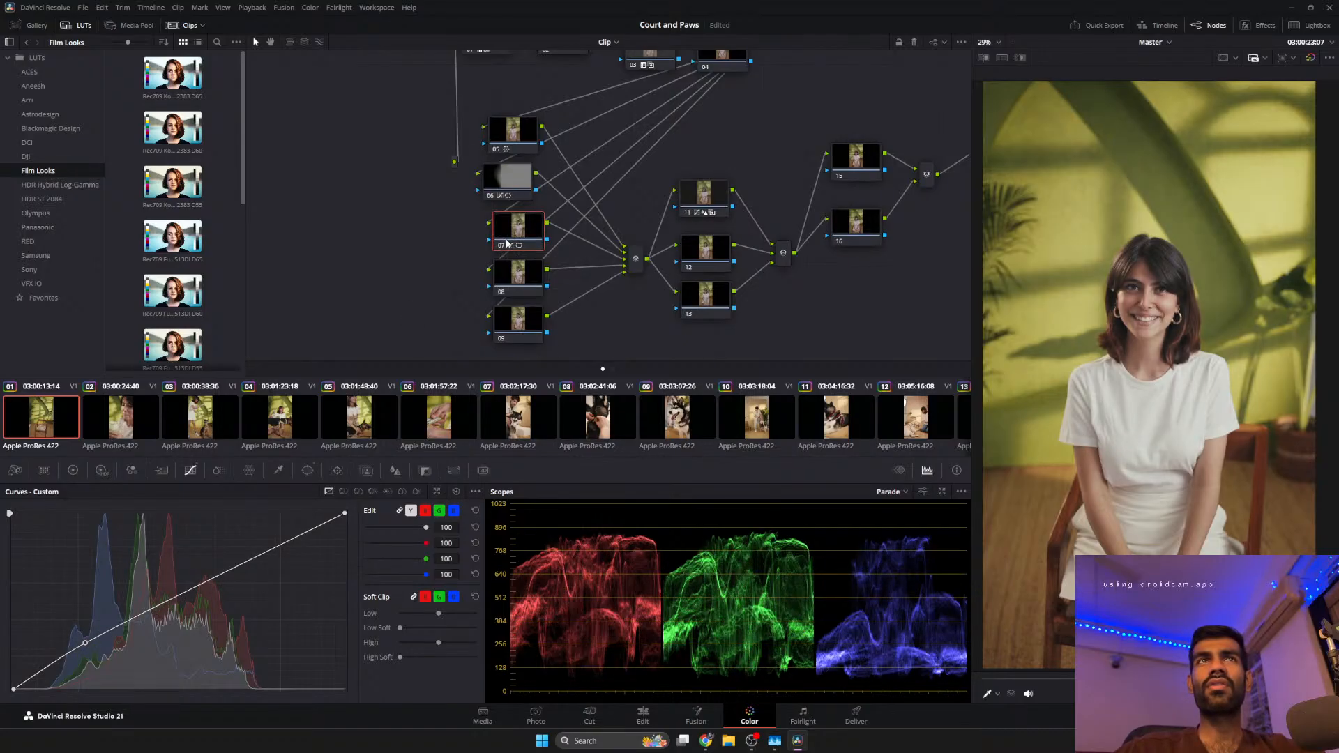
Reset the custom curve of clip 1's node 07 and add a gentler lift in the lower midtones.
left_click(456, 491)
left_click(116, 635)
left_click_drag(116, 636, 119, 632)
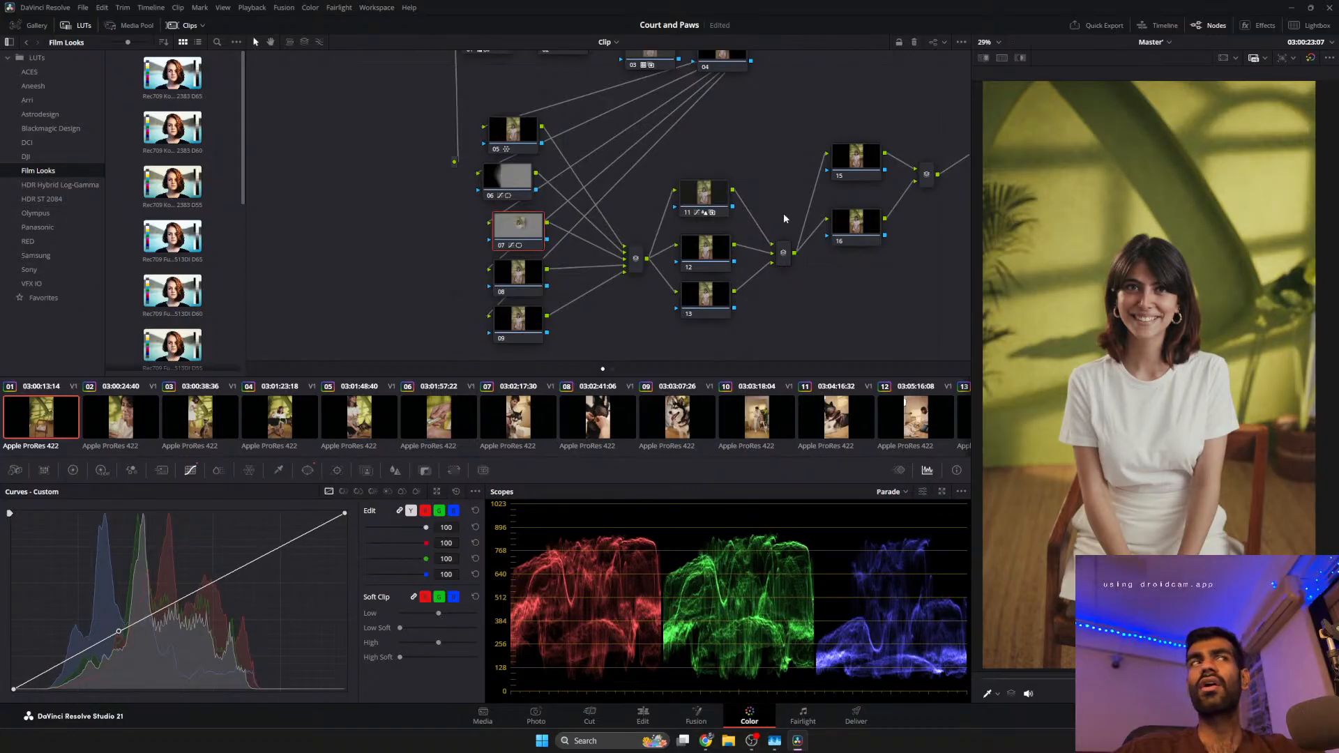
Compare clip 1 with node 18 disabled and enabled.
left_click_drag(765, 215, 519, 261)
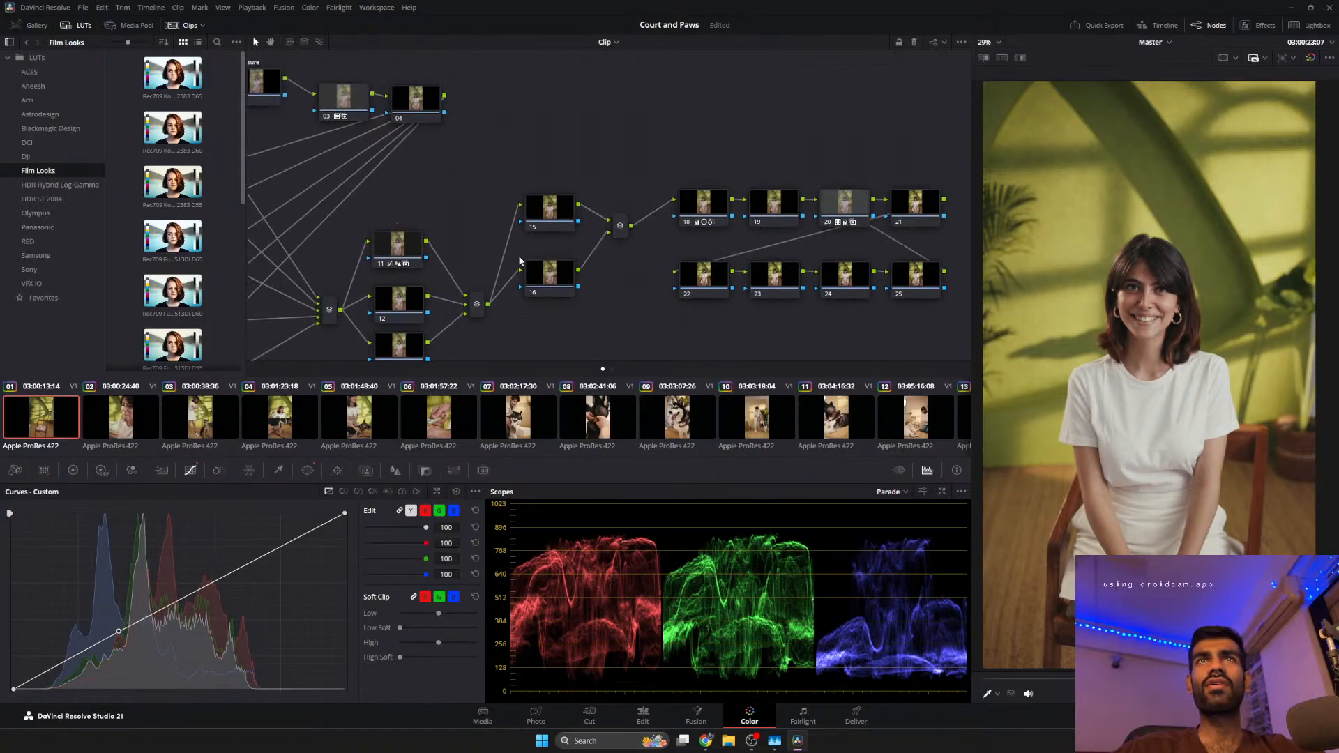
left_click(686, 223)
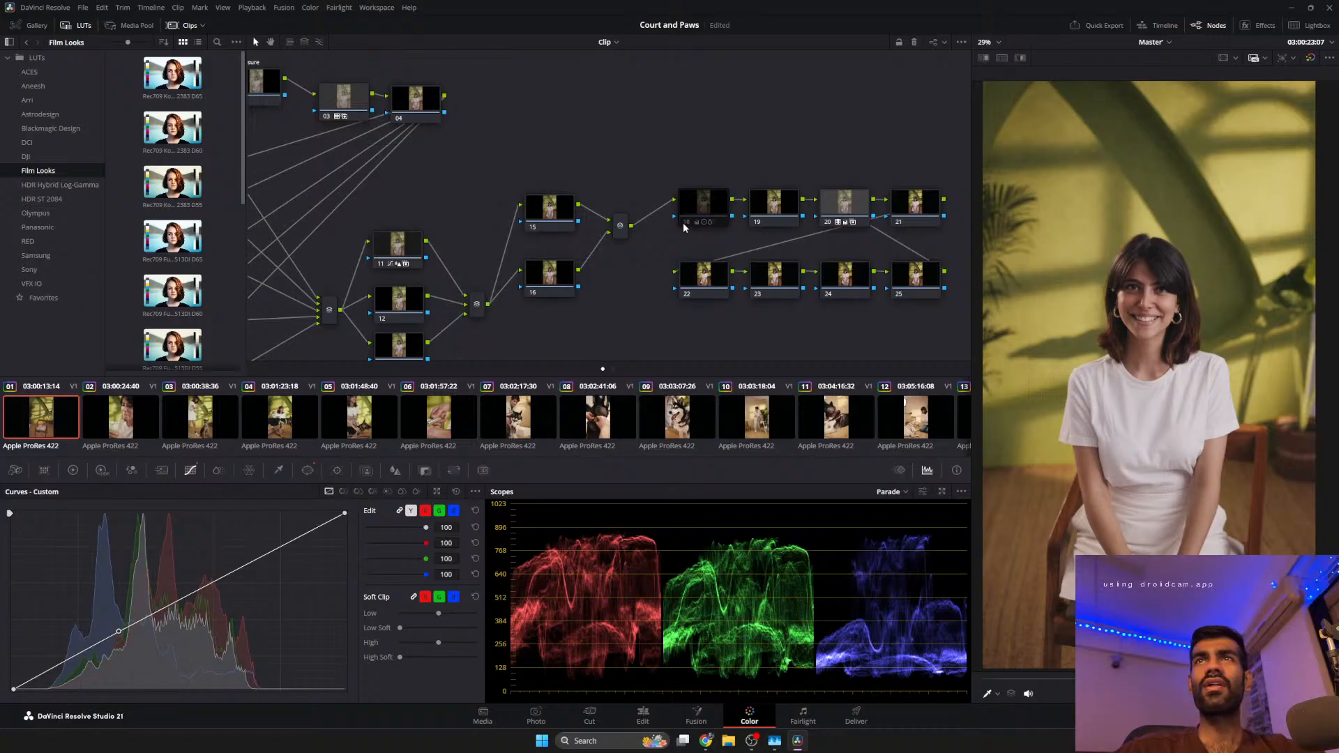
left_click(685, 224)
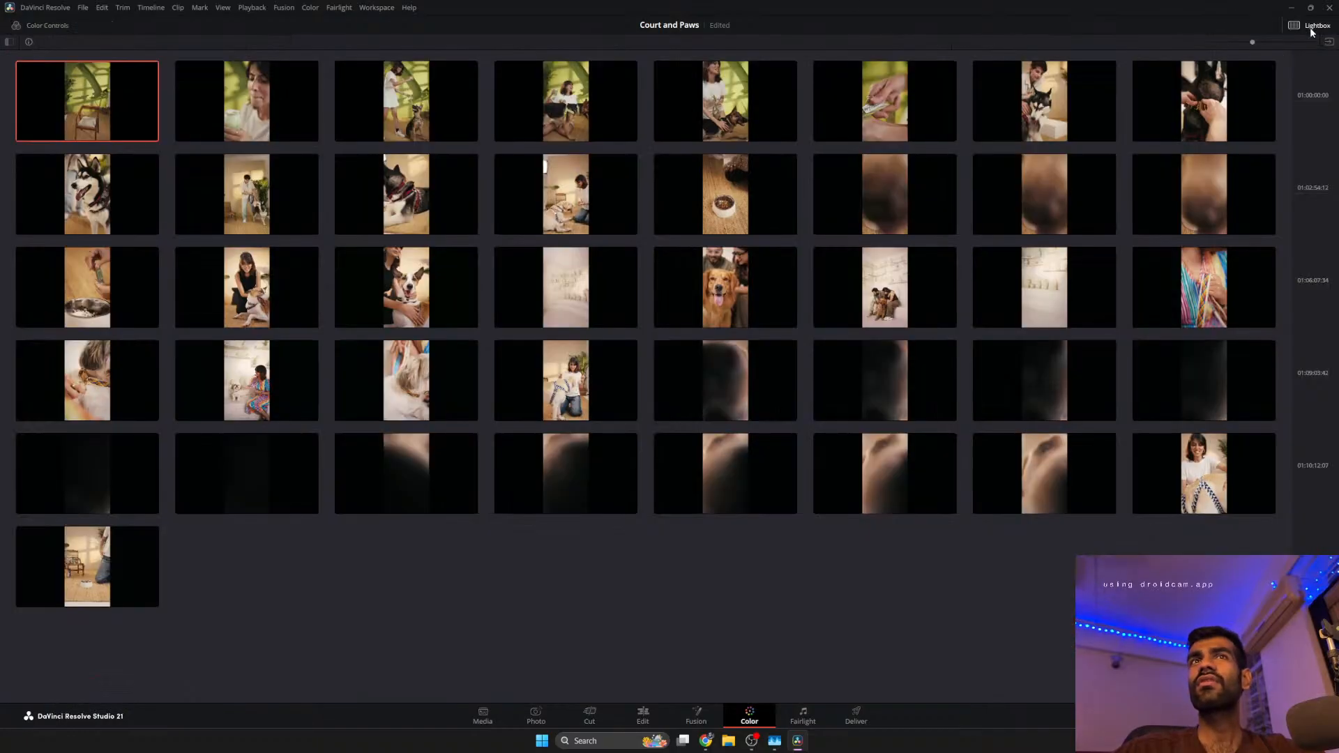
Show all the timeline's clips in the Lightbox and enlarge their thumbnails to compare the grades.
left_click(1309, 28)
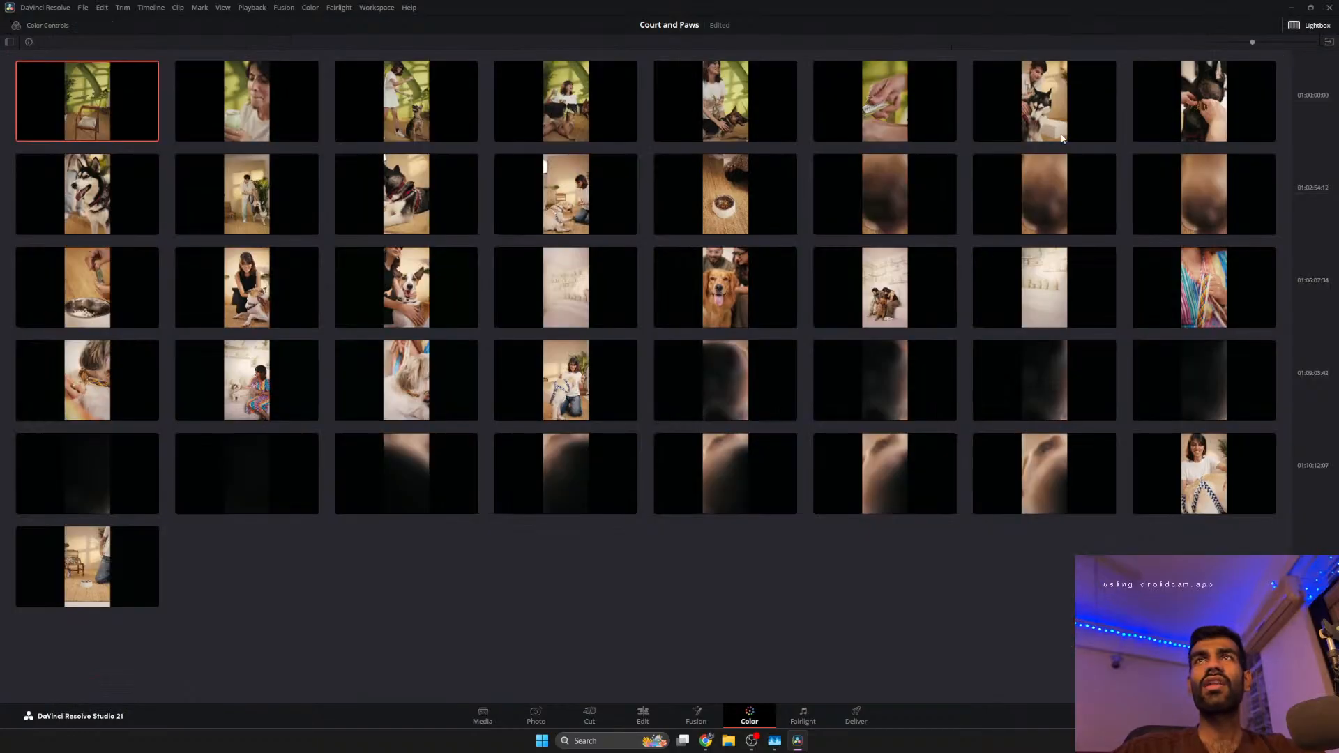
left_click_drag(1252, 42, 1327, 49)
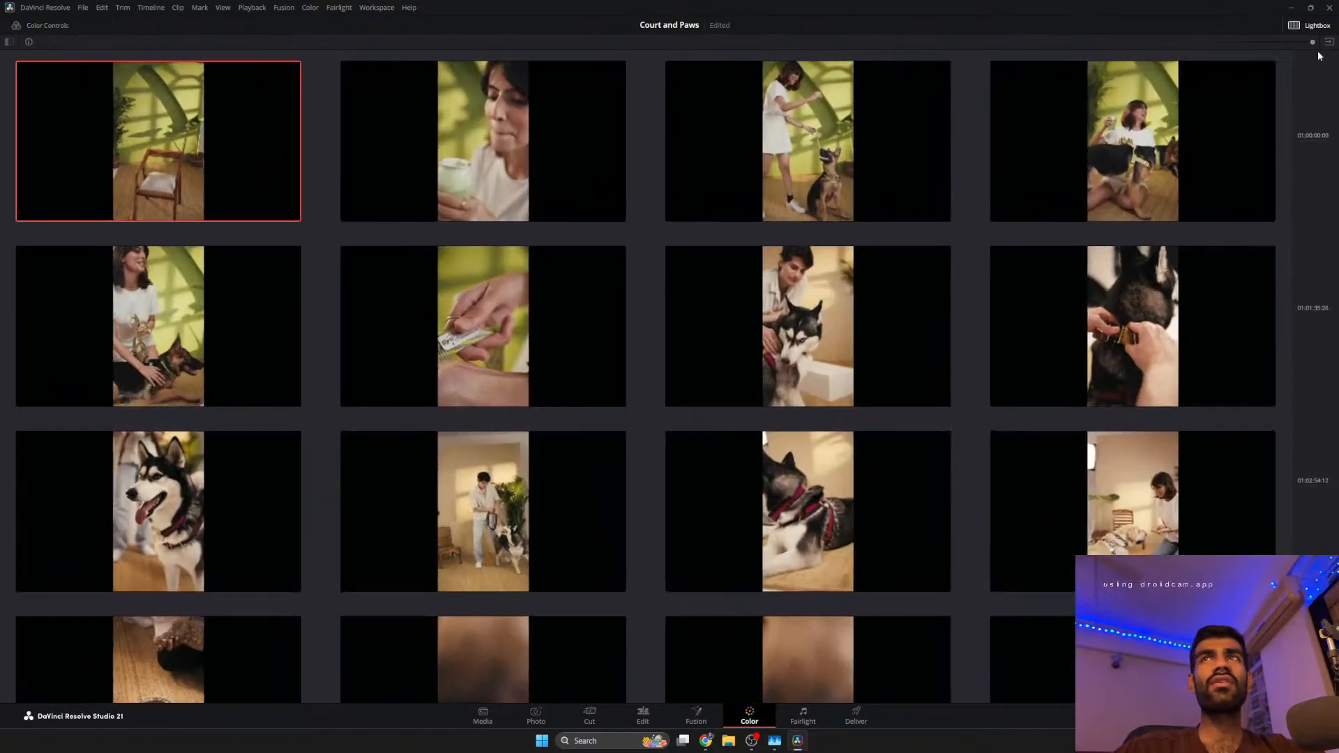
Look through the timeline's clips in the Lightbox down to the last one, close it and save the project.
scroll(1236, 218, "down", 10)
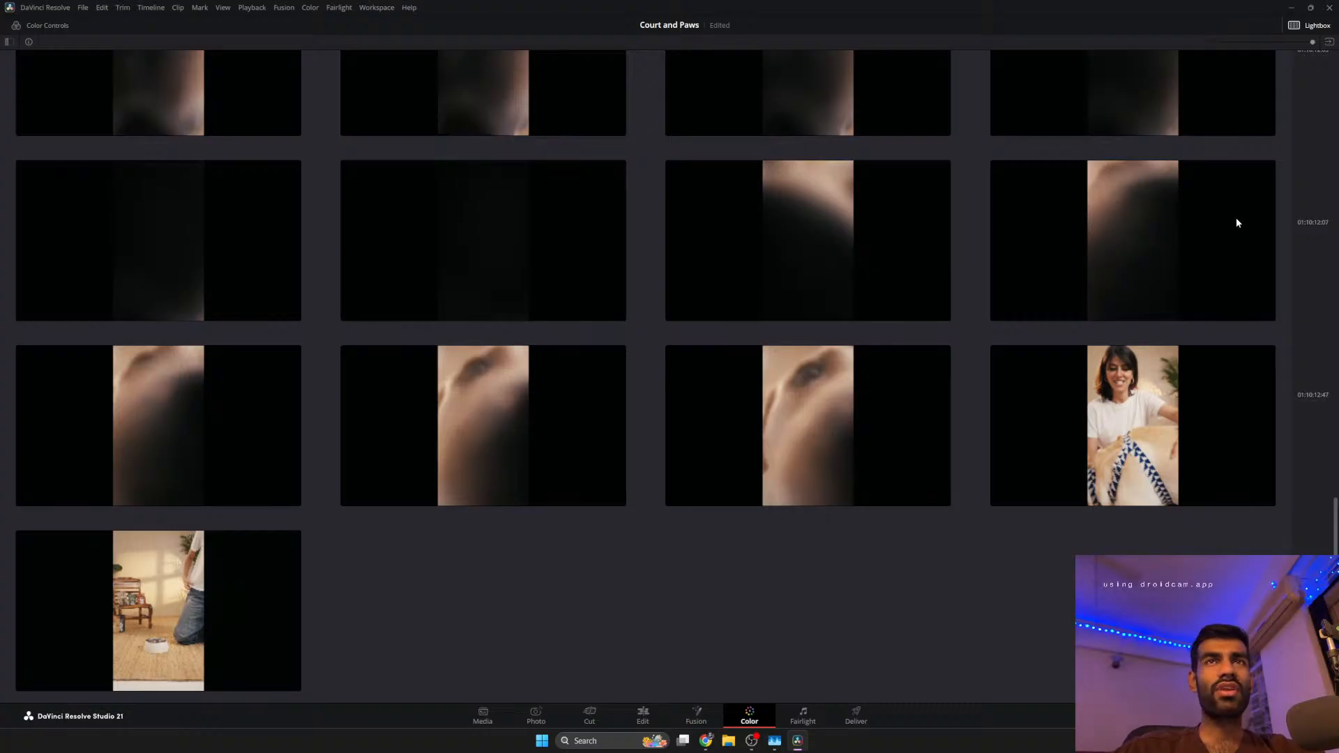
scroll(1237, 222, "up", 10)
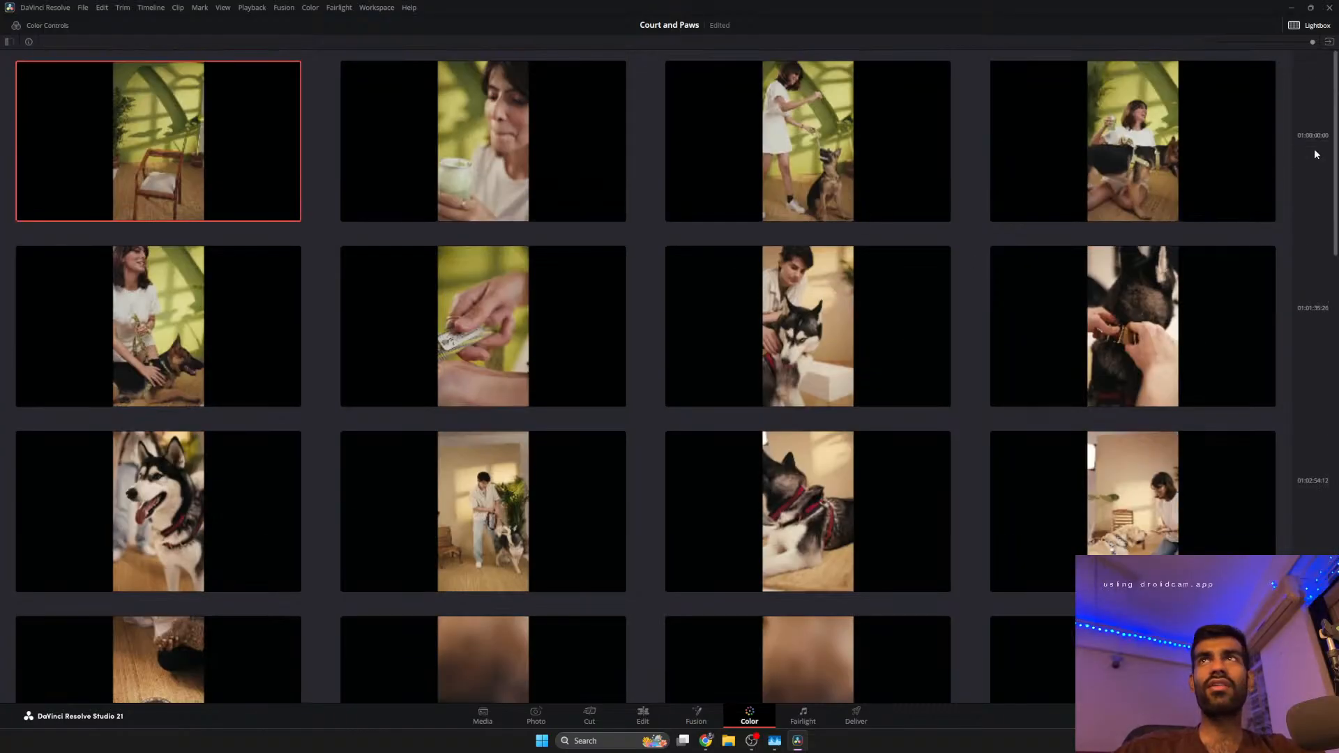
left_click(1295, 25)
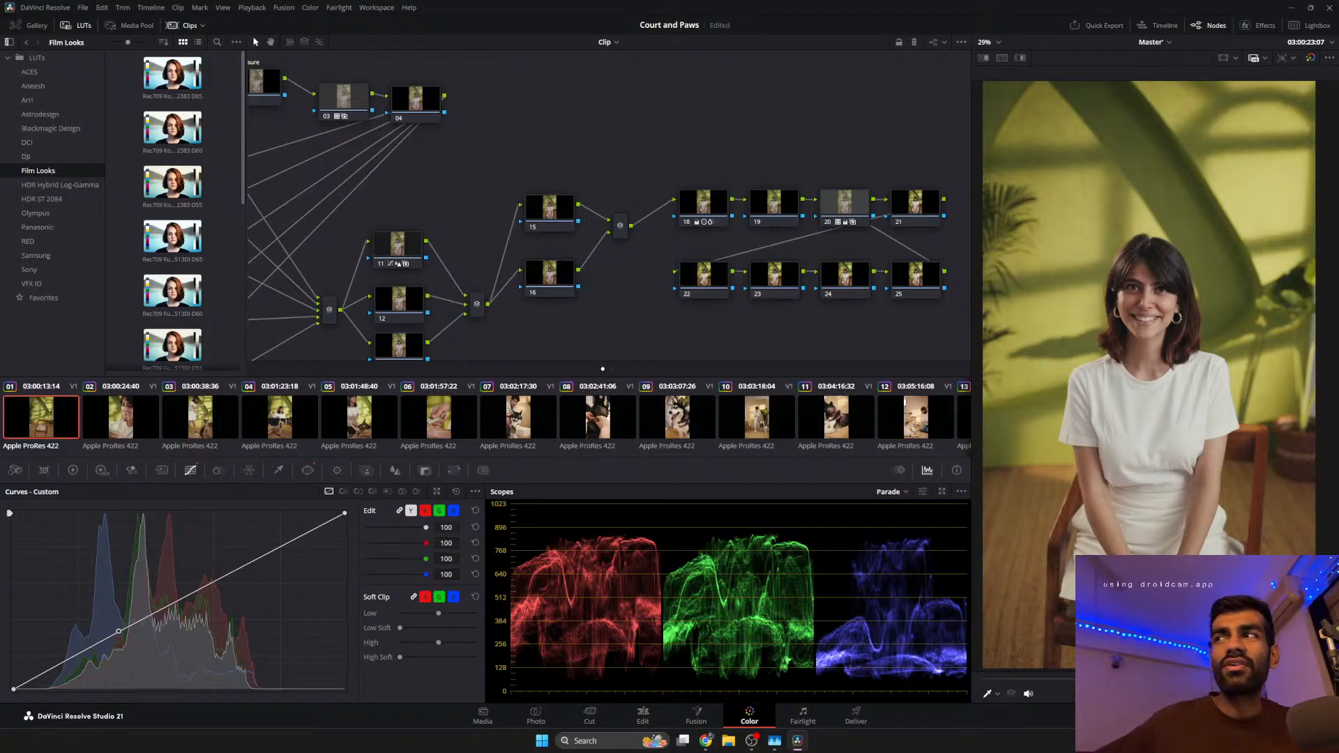
key("ctrl+s")
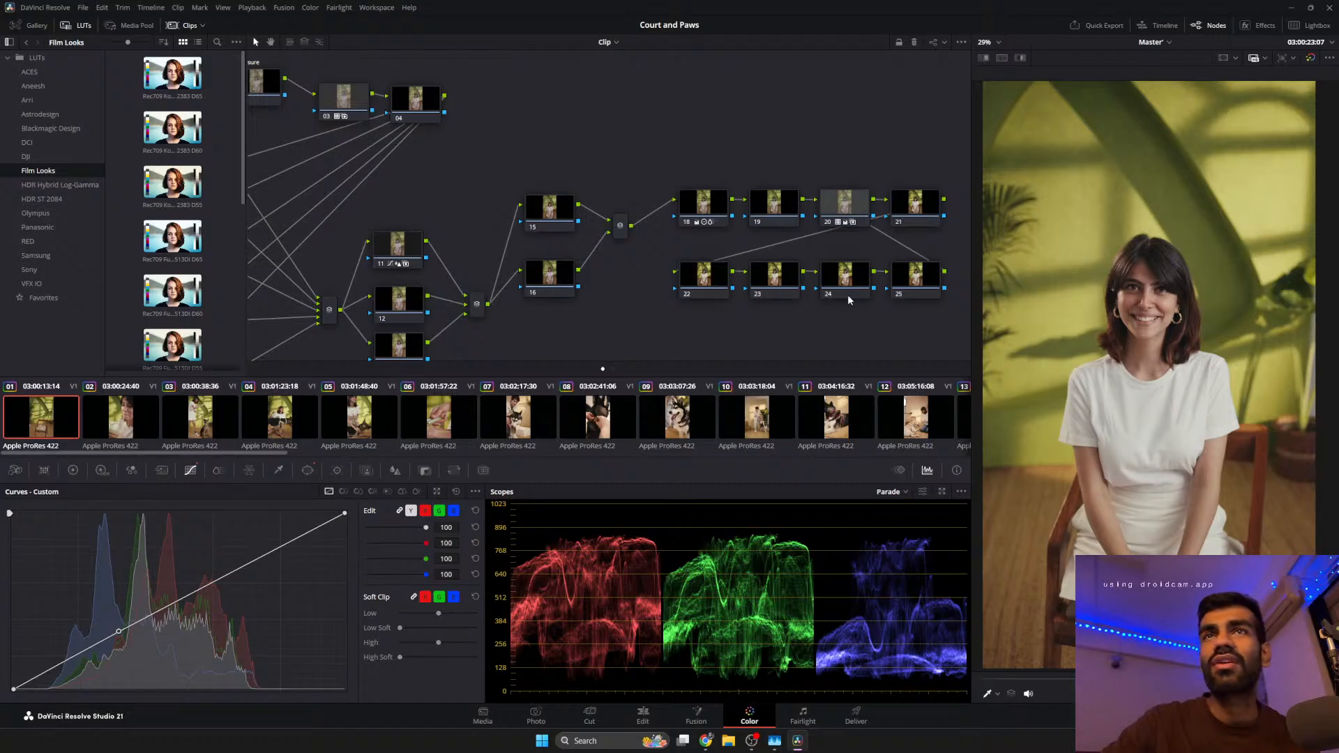
Compare clip 1 with all grades bypassed and enabled, and reopen the Lightbox to view every clip.
left_click(1313, 58)
left_click(1313, 58)
left_click(1312, 58)
left_click(1312, 58)
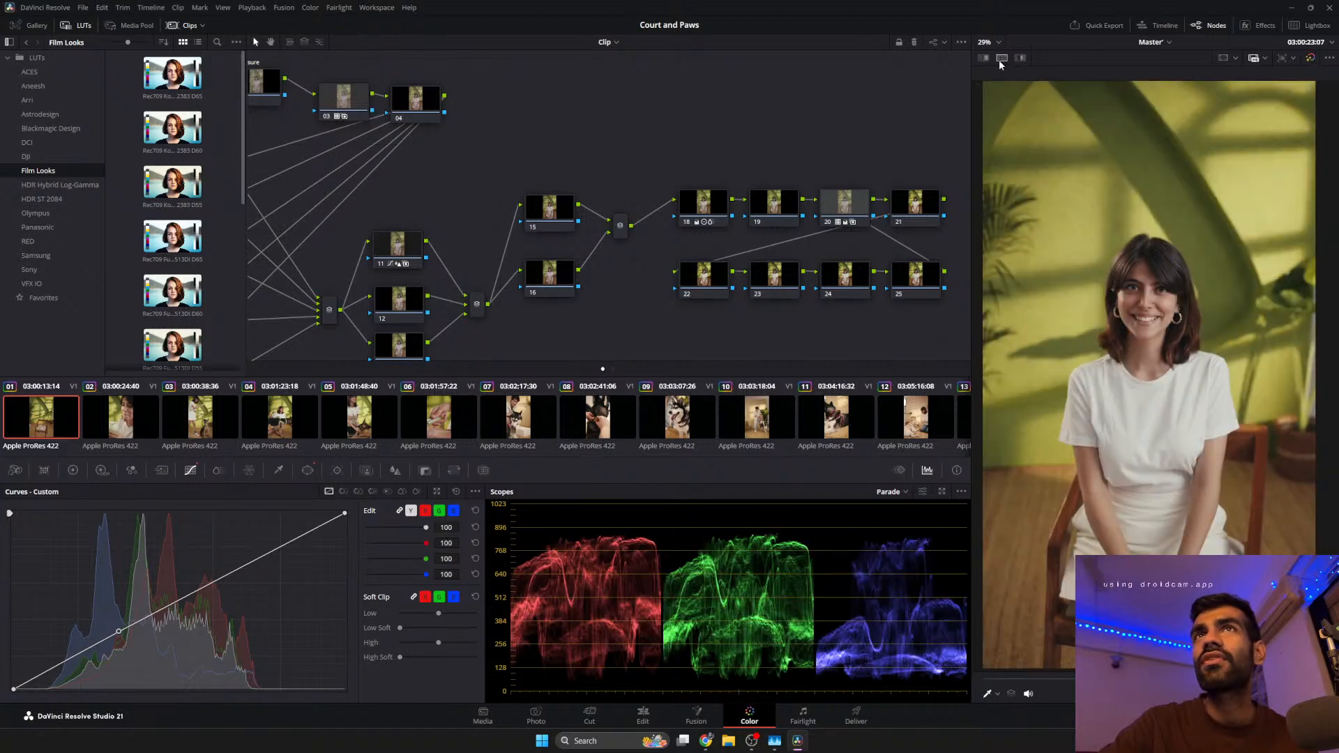
left_click(1297, 33)
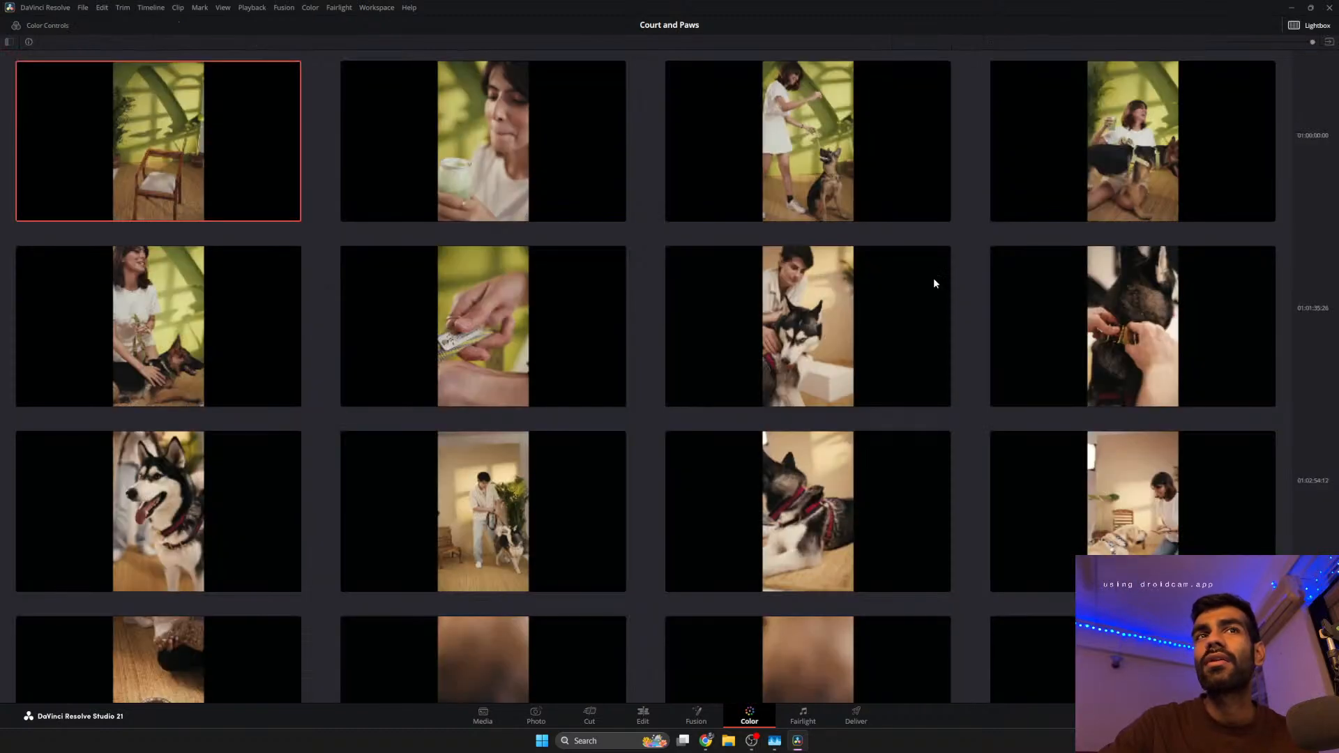